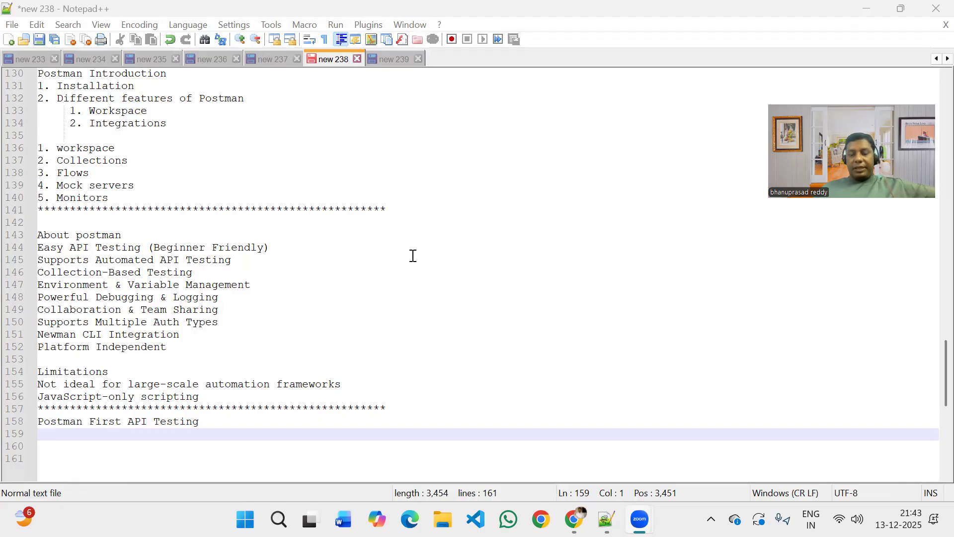
Review the "About postman" feature lines and the two entries under "Limitations" in the notes.
click(291, 252)
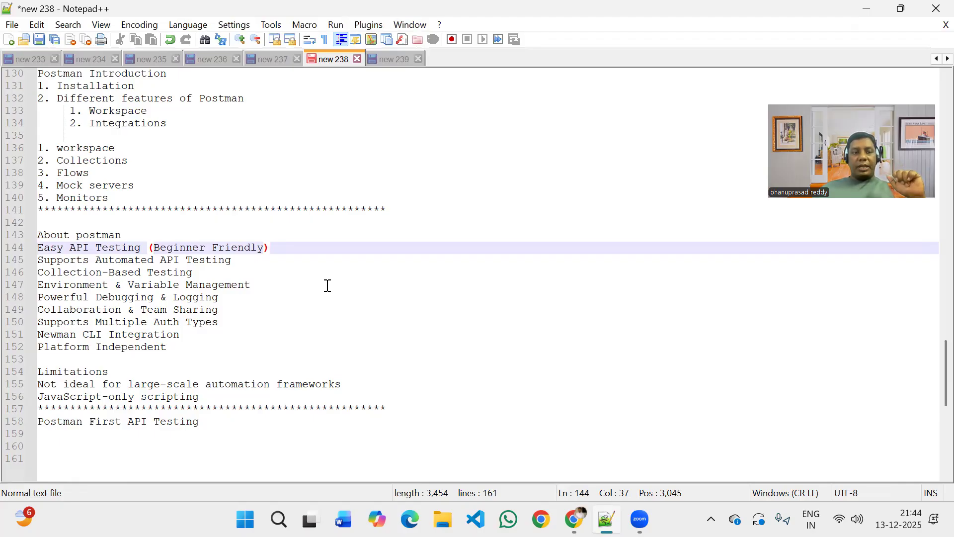
key(Down)
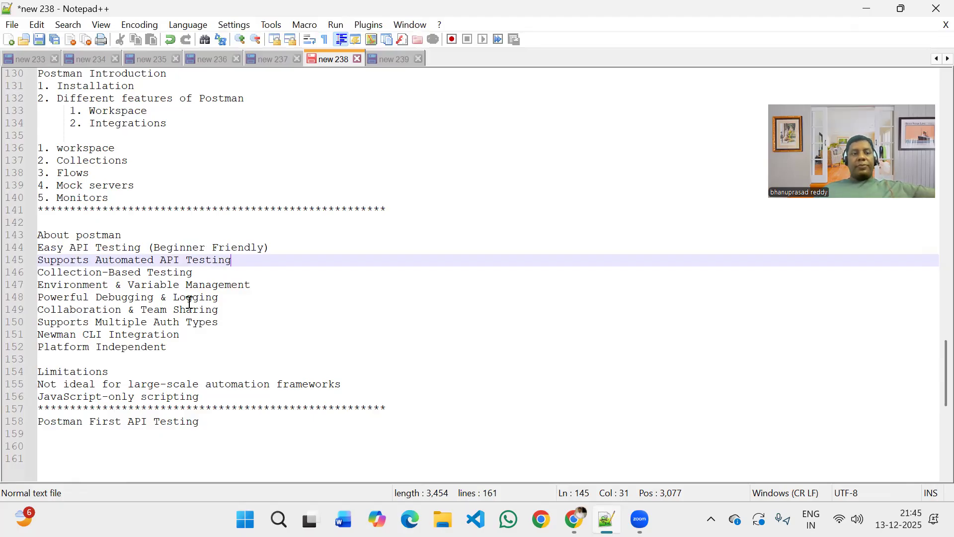
click(231, 311)
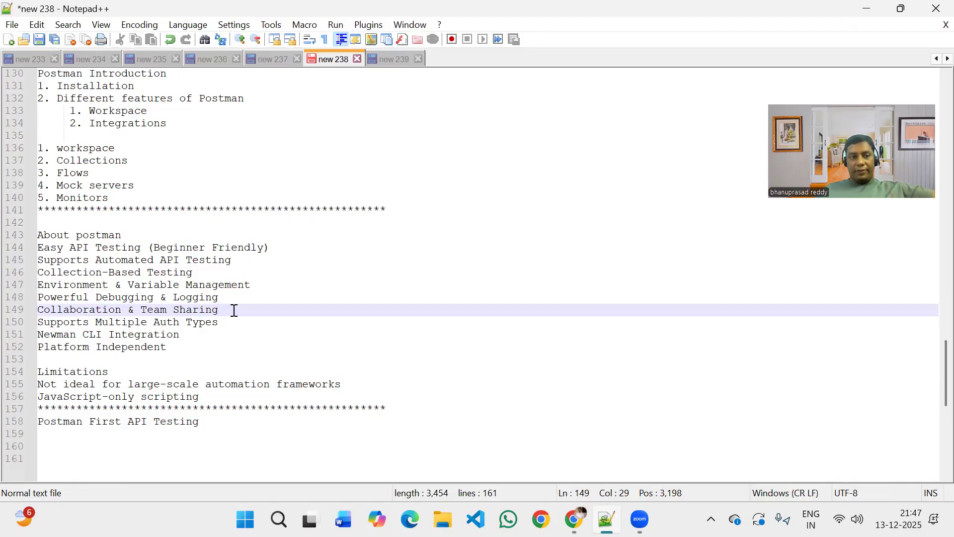
click(229, 351)
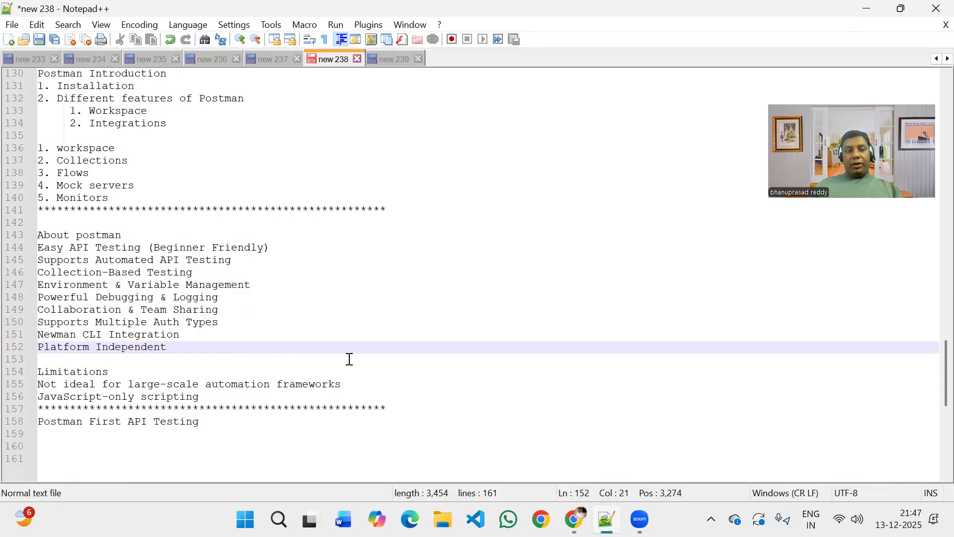
key(shift+Left)
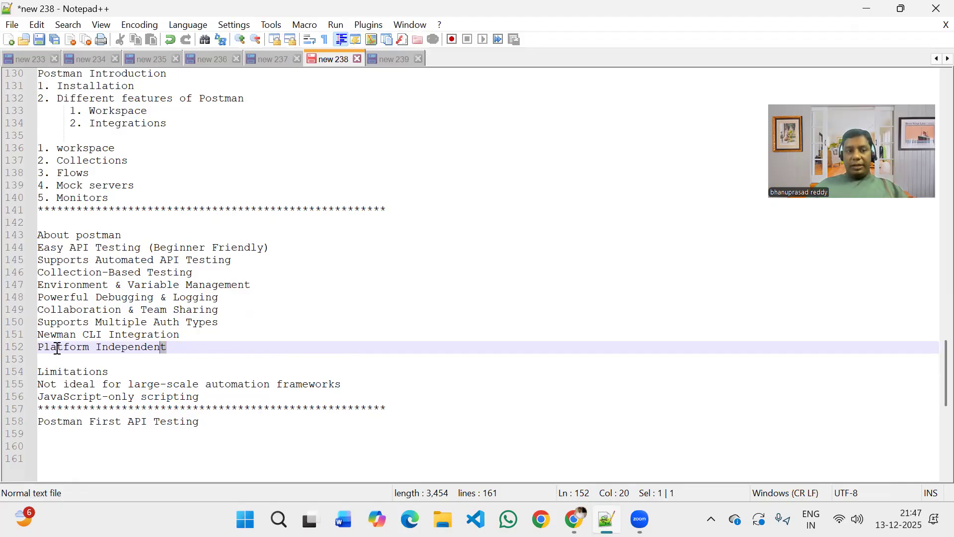
key(shift+Home)
click(187, 388)
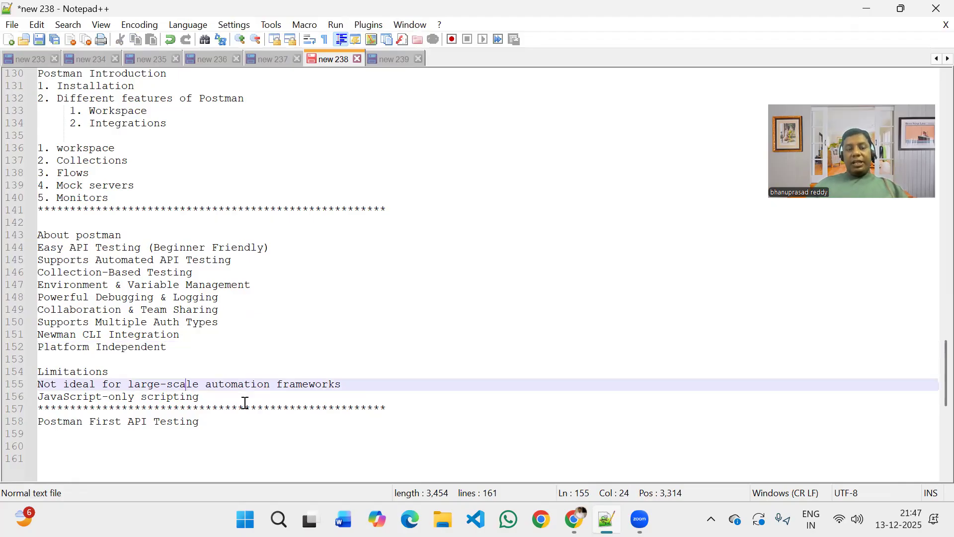
click(245, 401)
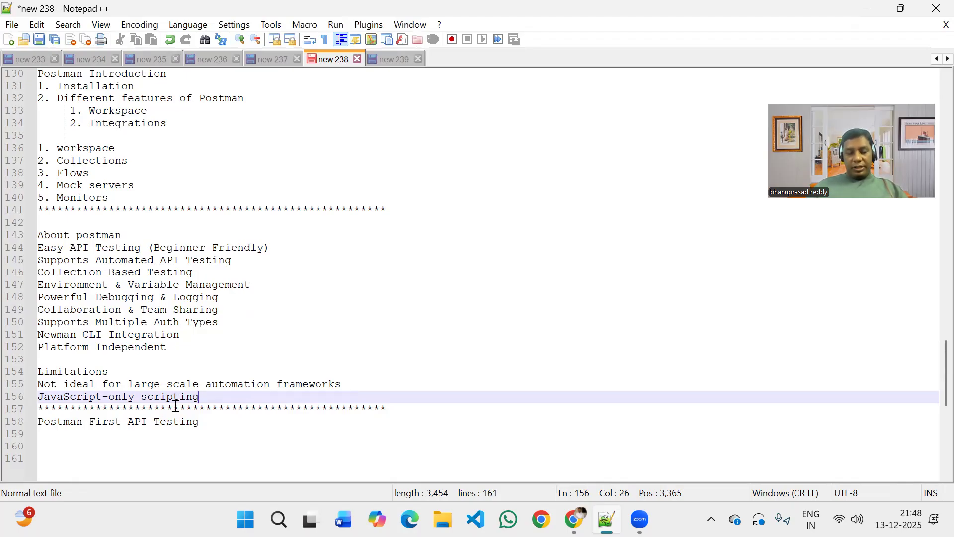
key(shift+Home)
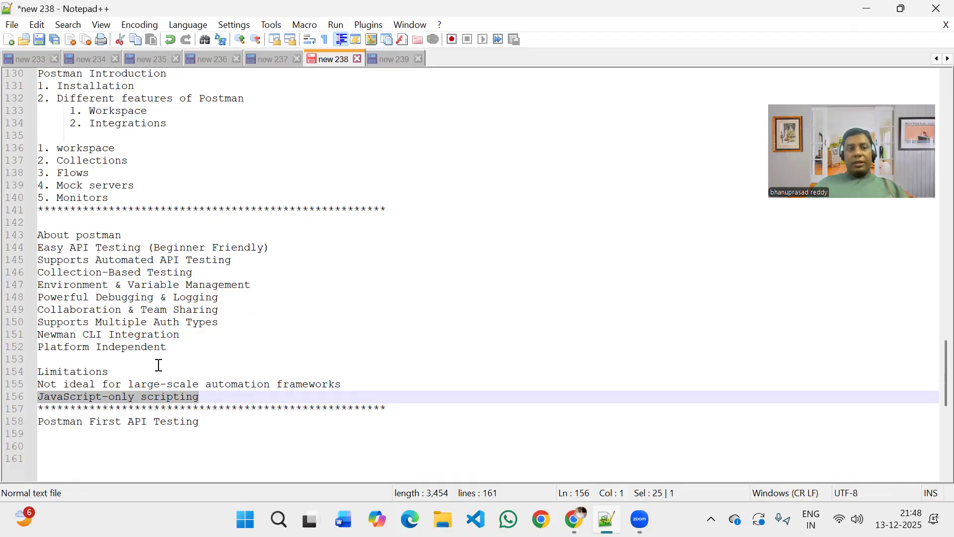
drag(352, 387, 20, 389)
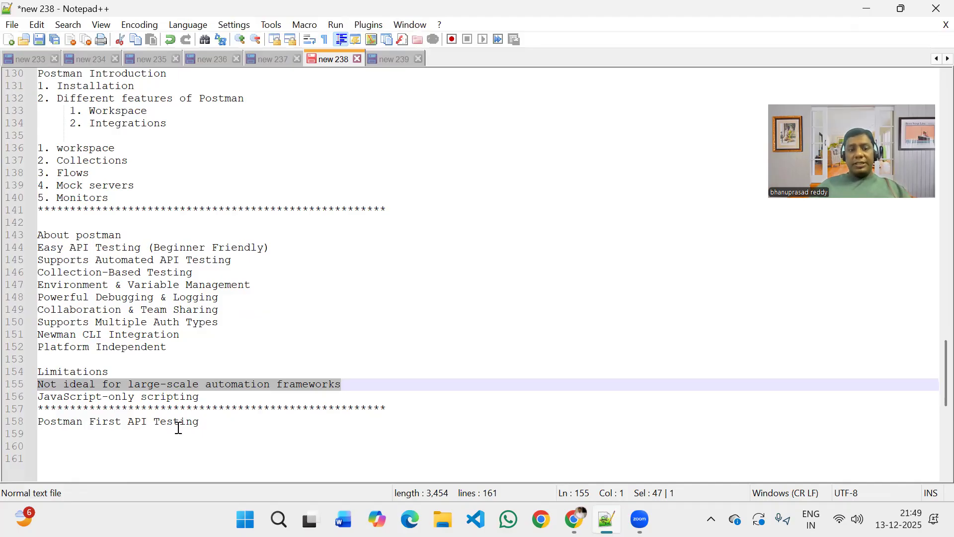
Add the line "Get/POST/PUT/Delete" under the "Postman First API Testing" heading and highlight it.
click(218, 435)
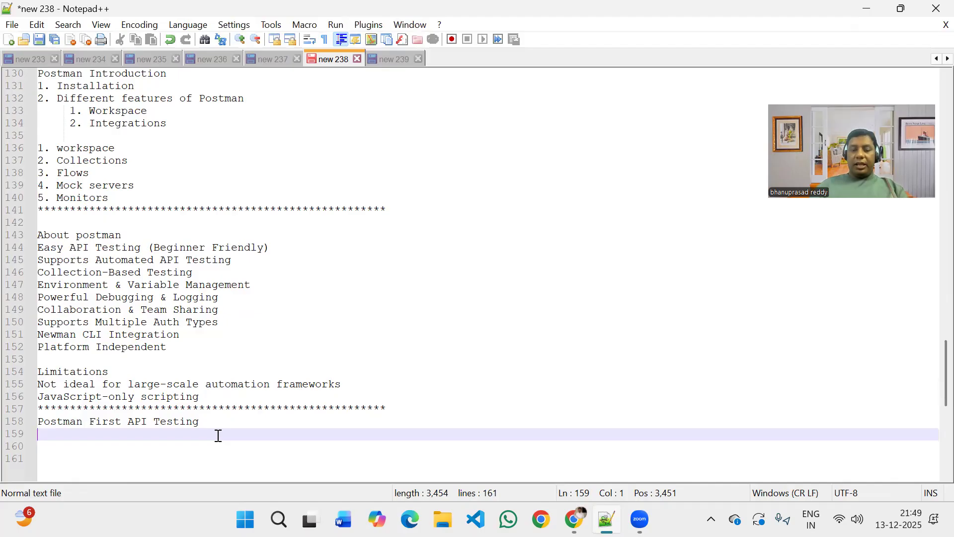
text(Get)
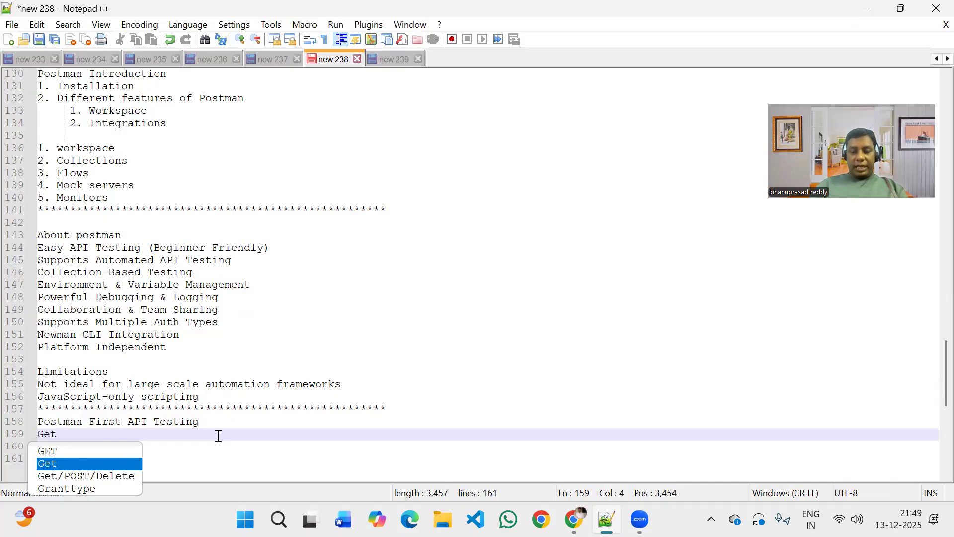
text(/P)
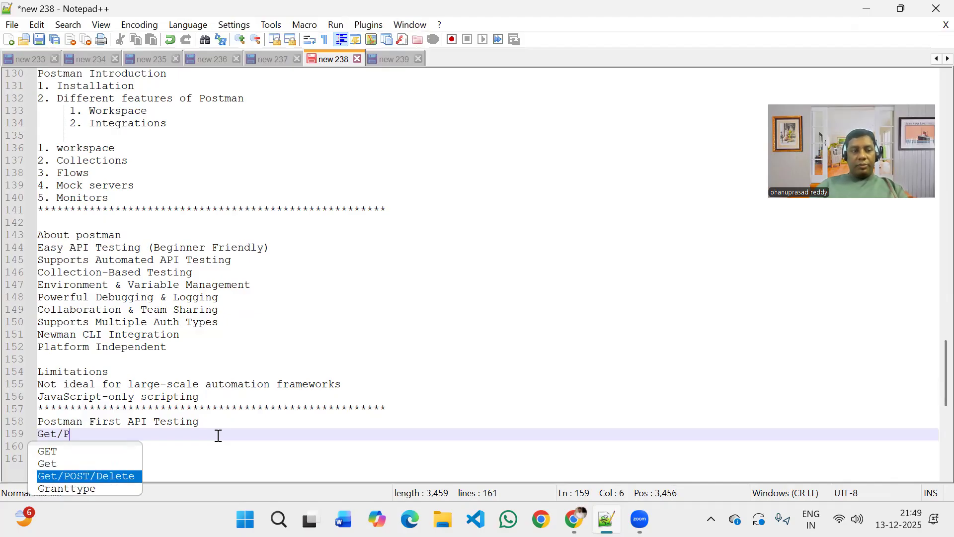
text(OST/PUT?)
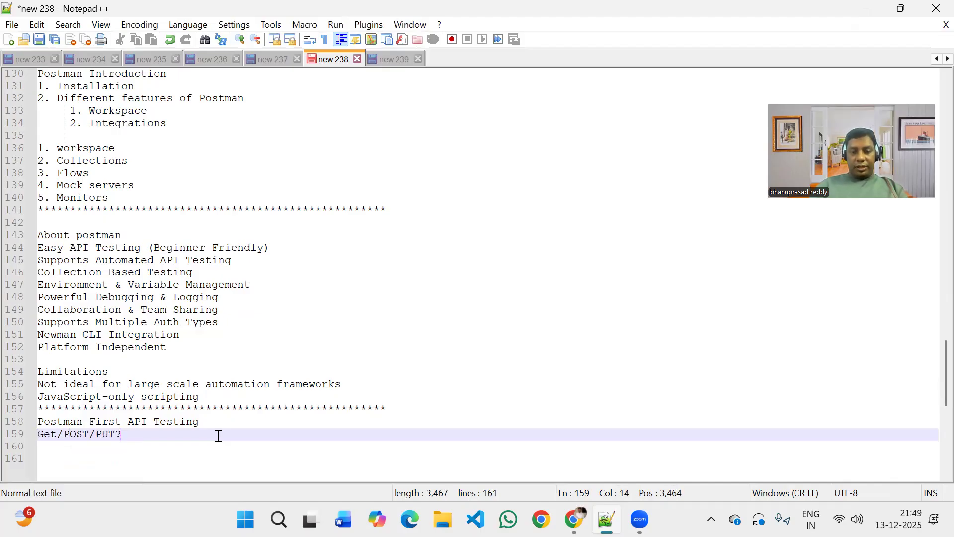
key(BackSpace)
text(/)
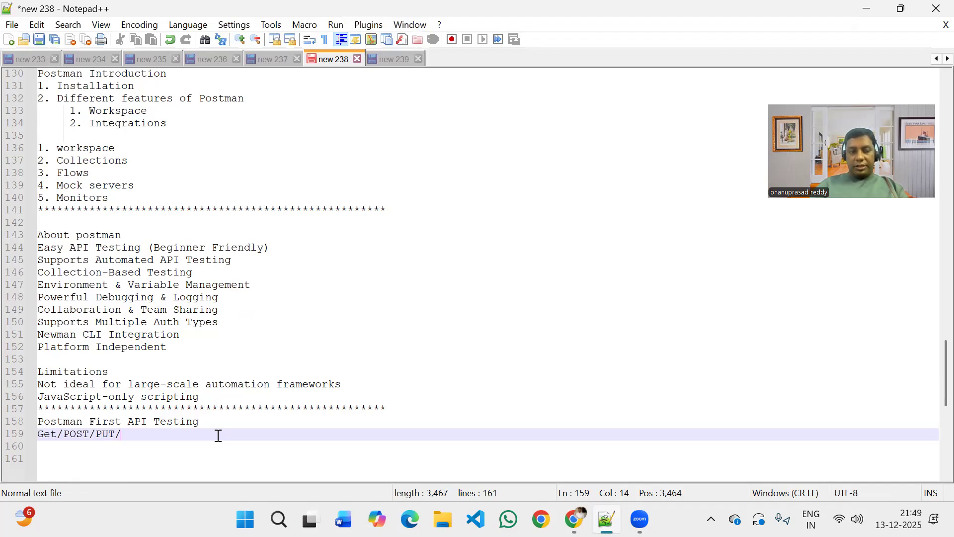
text(Delete)
key(Return)
key(Return)
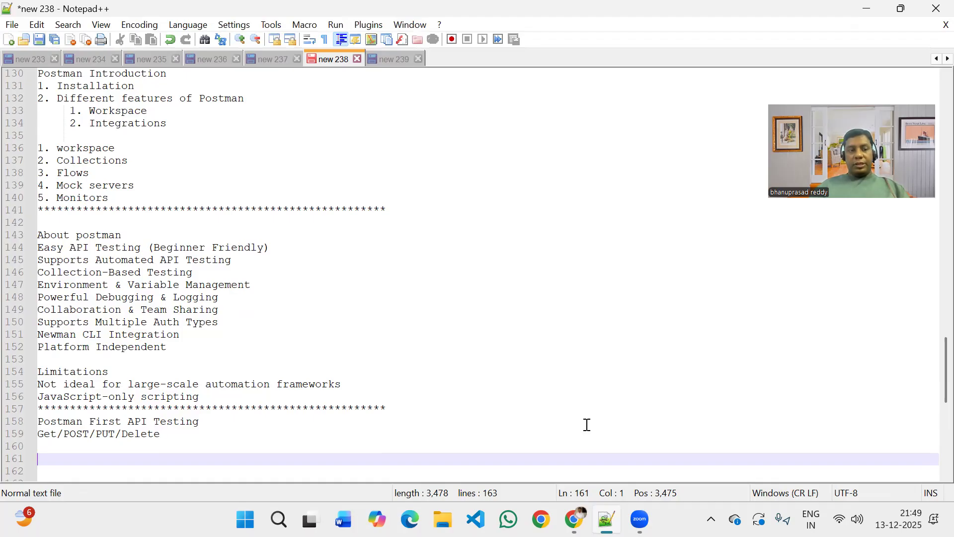
click(173, 438)
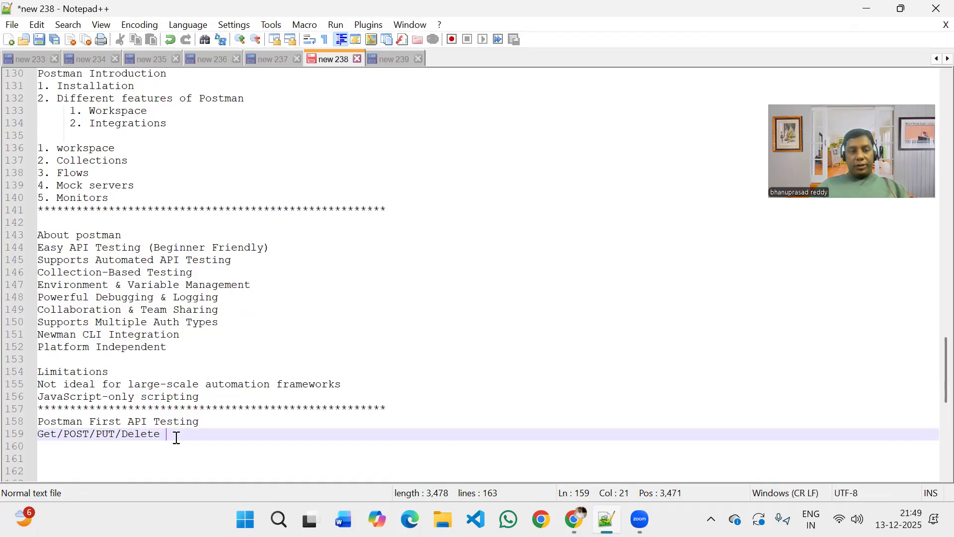
shift+click(39, 436)
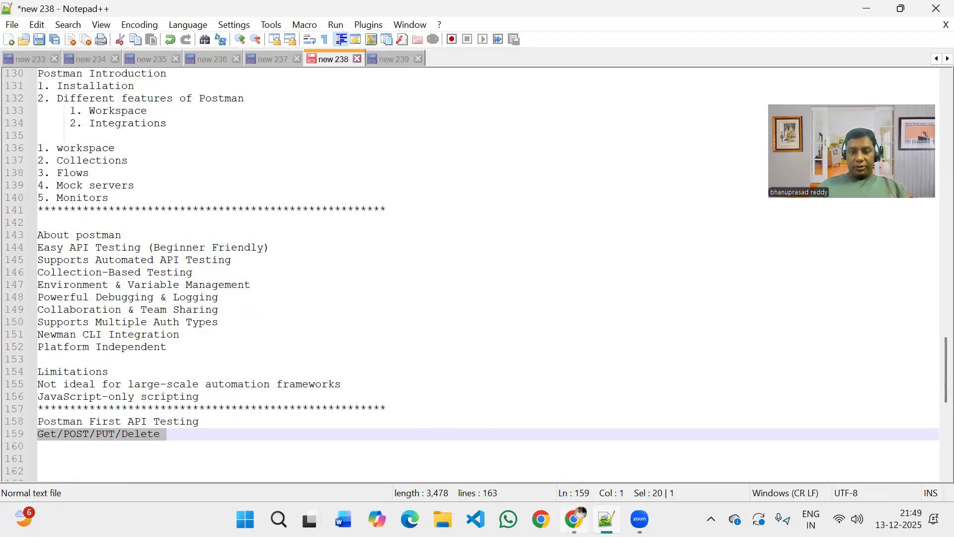
Switch to Chrome and view the open Postman API Platform page and the Postman documentation overview.
mouse_move(574, 520)
click(578, 460)
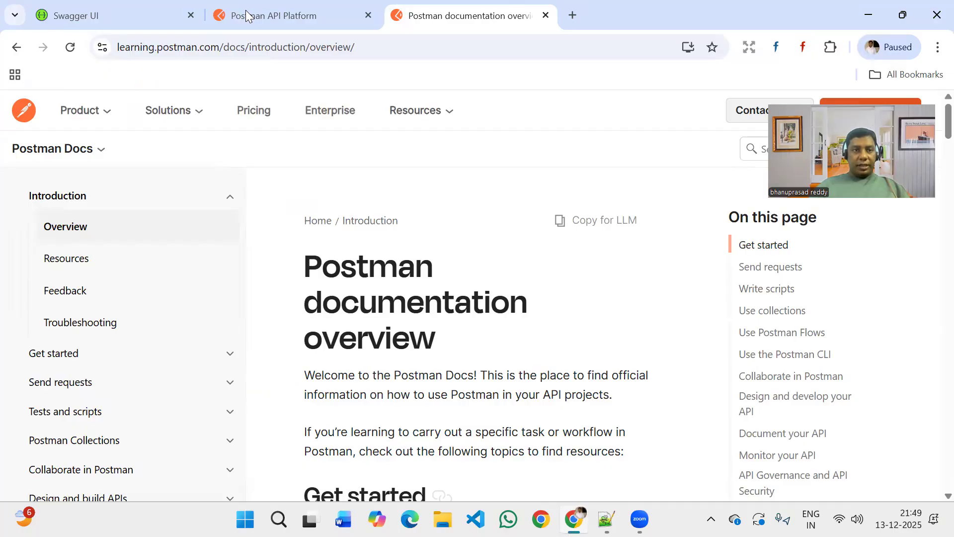
click(247, 15)
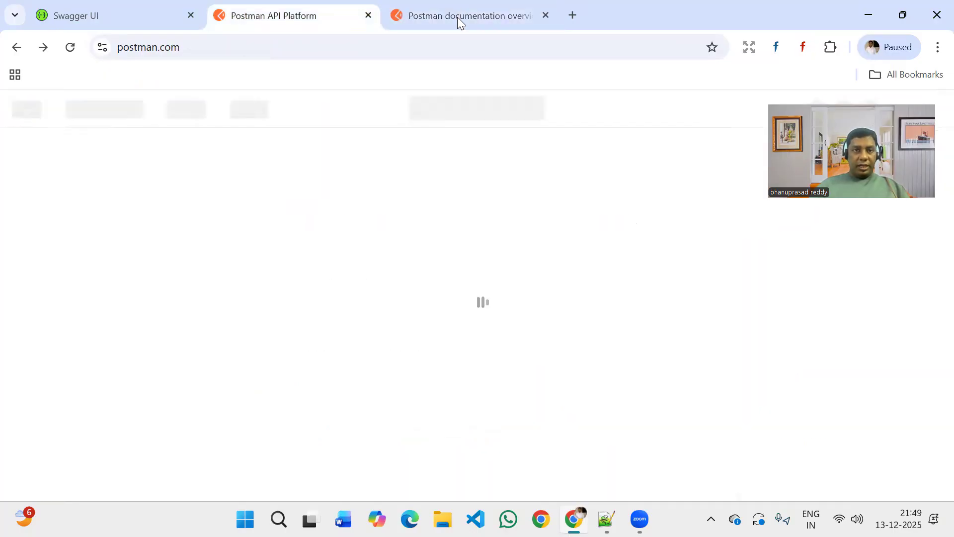
click(459, 18)
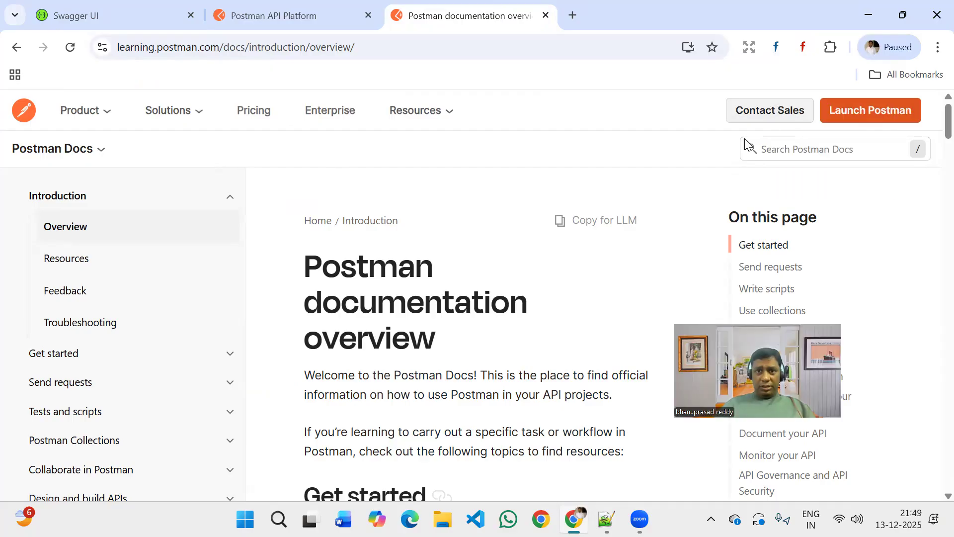
Search the web for "postman download" in a new browser tab and examine the desktop and web options on Postman's official downloads page.
click(573, 15)
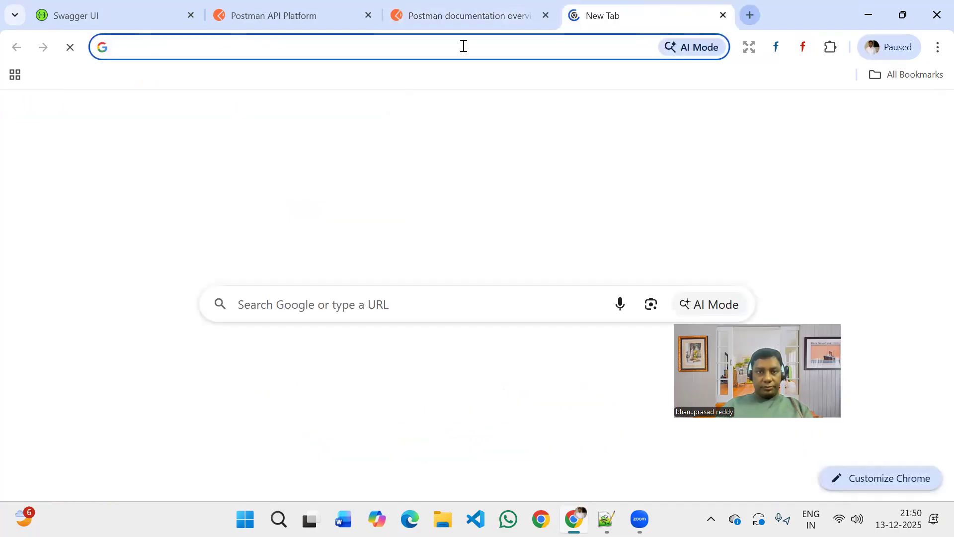
text(postman )
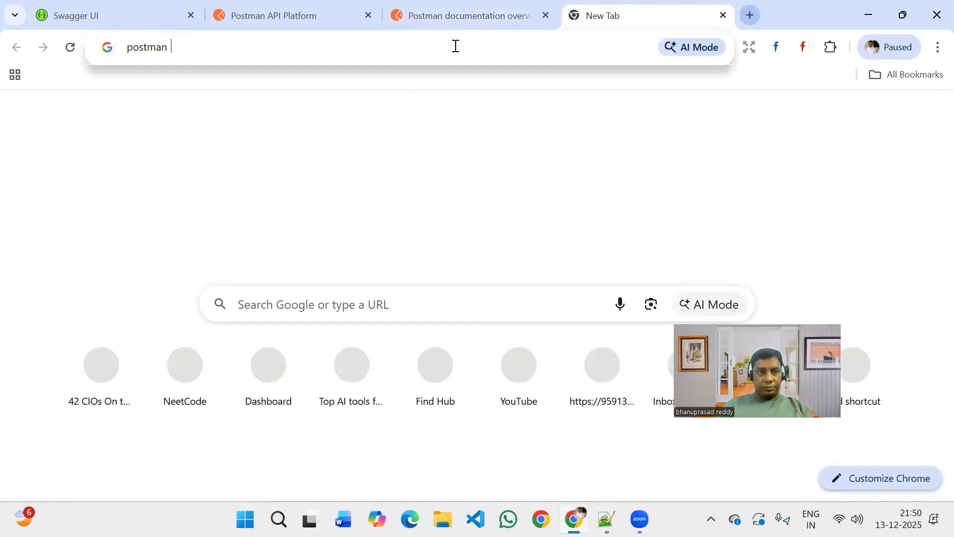
text(d)
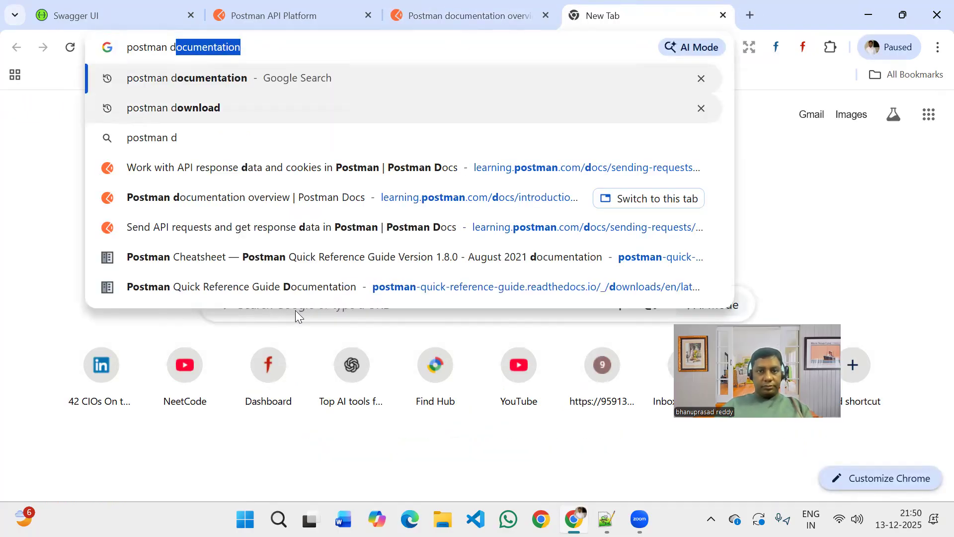
key(Down)
key(Return)
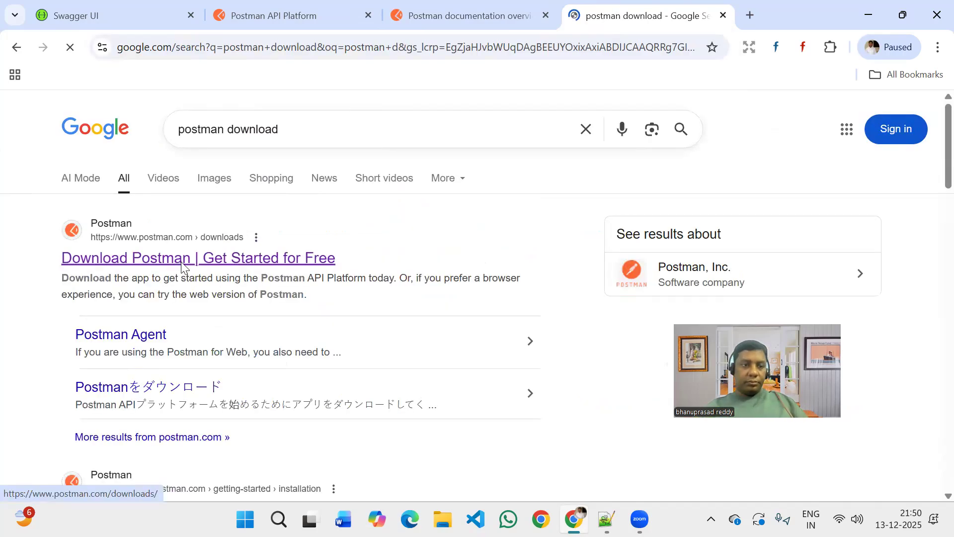
click(182, 263)
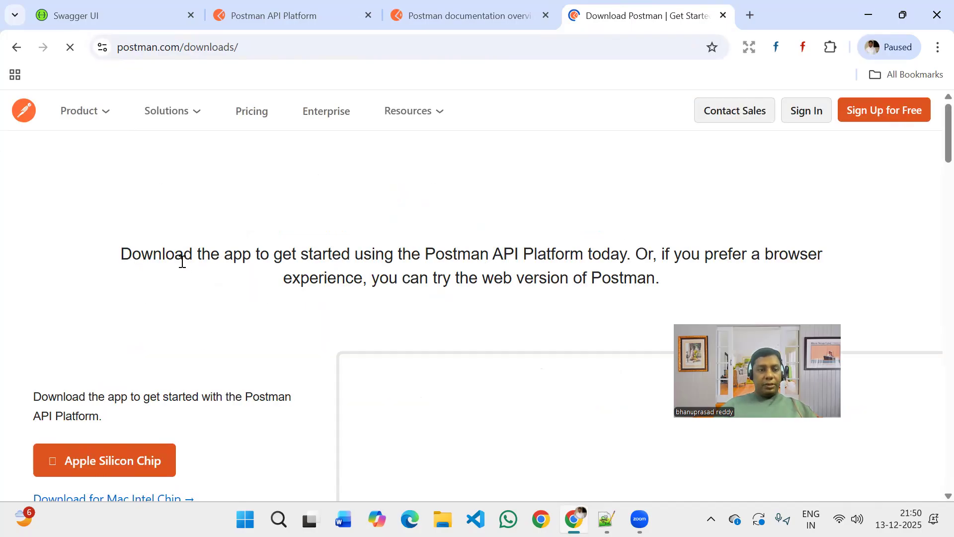
scroll(217, 192, down, 5)
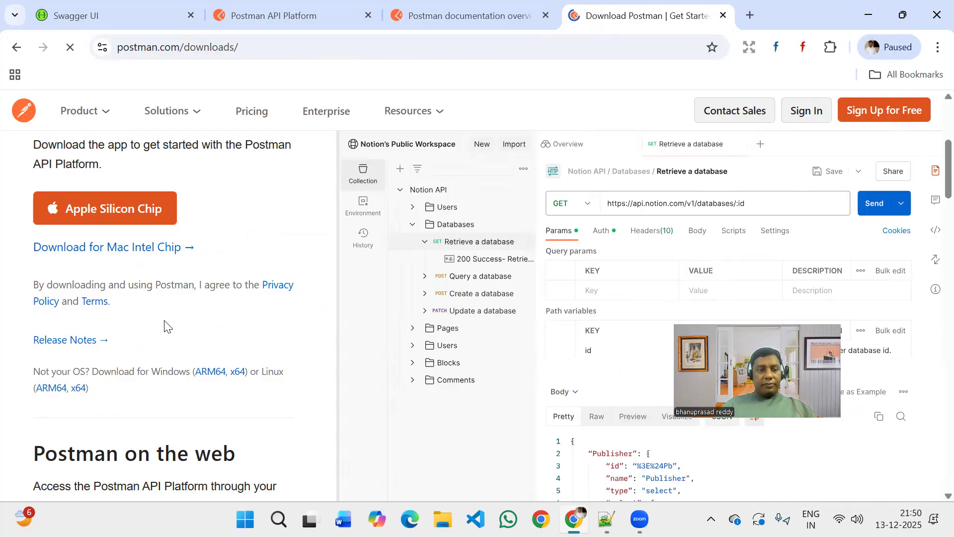
scroll(164, 323, down, 5)
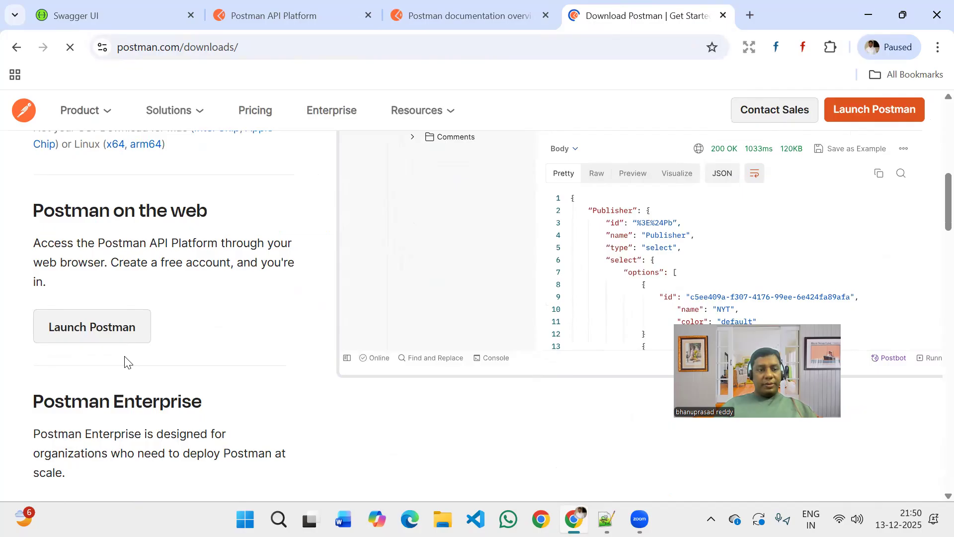
scroll(125, 361, up, 5)
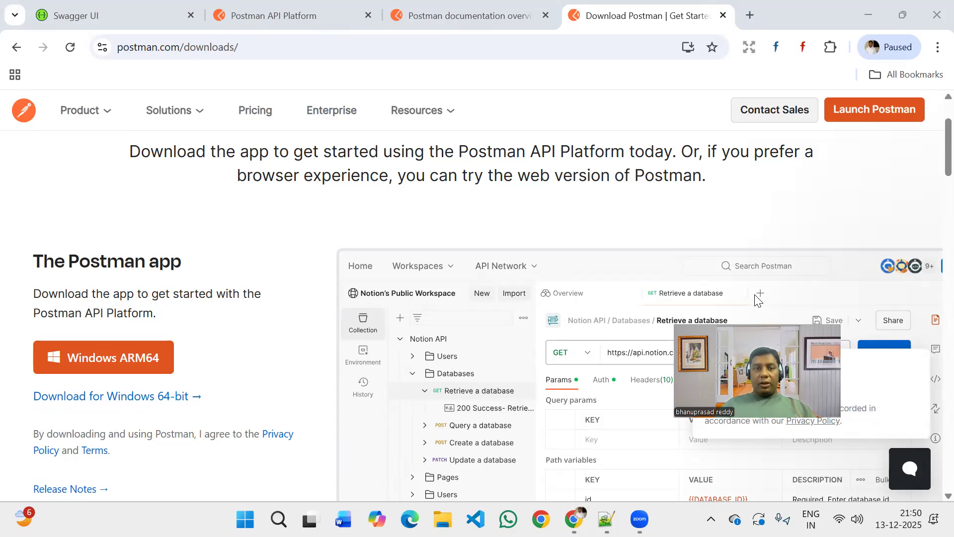
Show the Postman web home page, minimize Chrome, and launch the installed Postman desktop app in front of the notes.
click(300, 6)
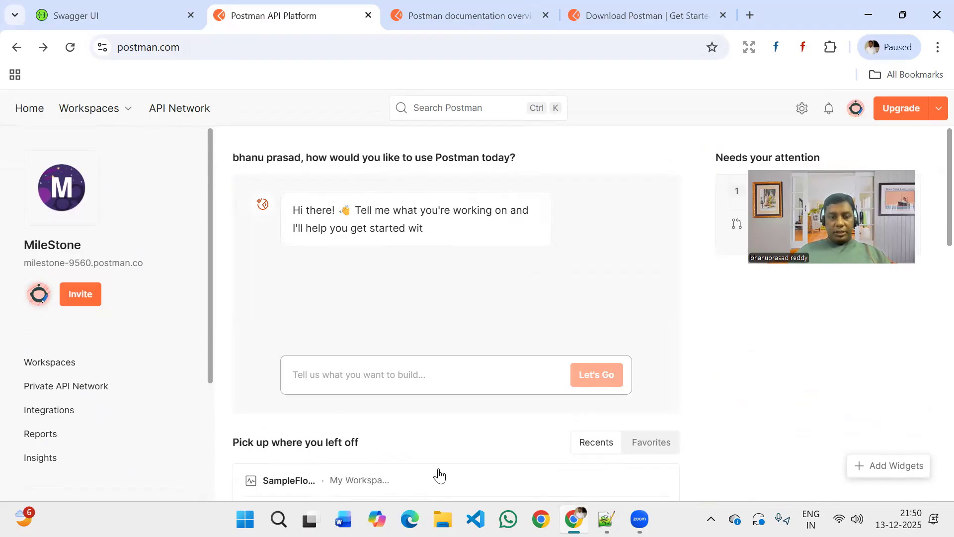
mouse_move(574, 519)
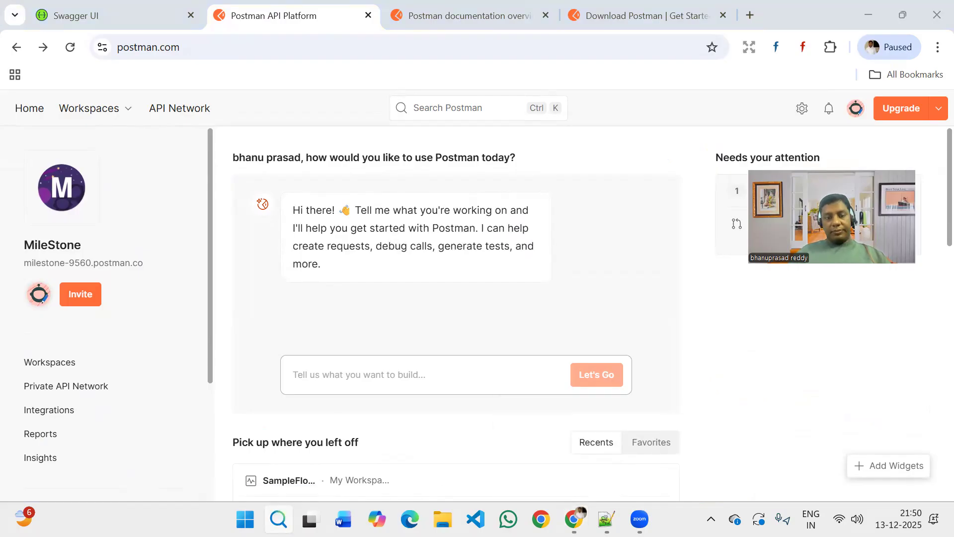
click(278, 520)
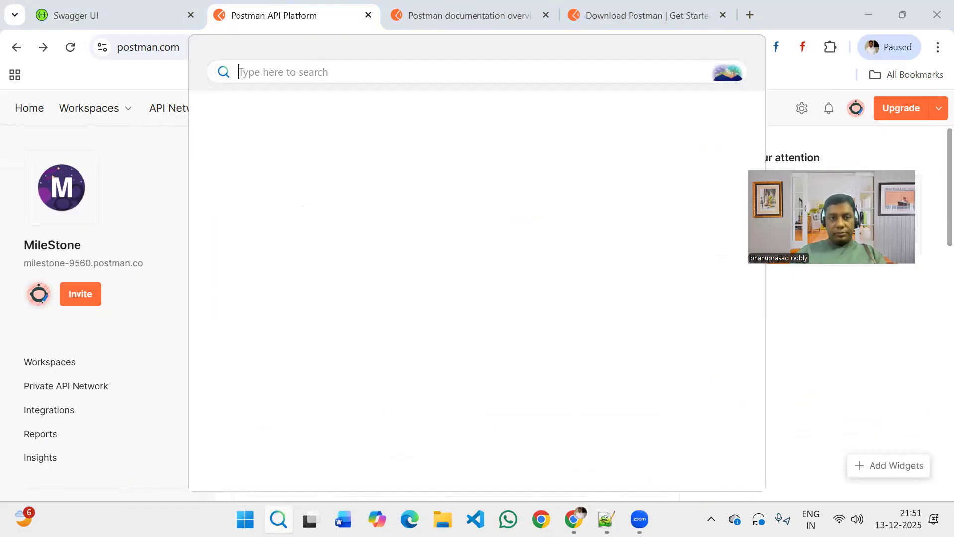
text(postman)
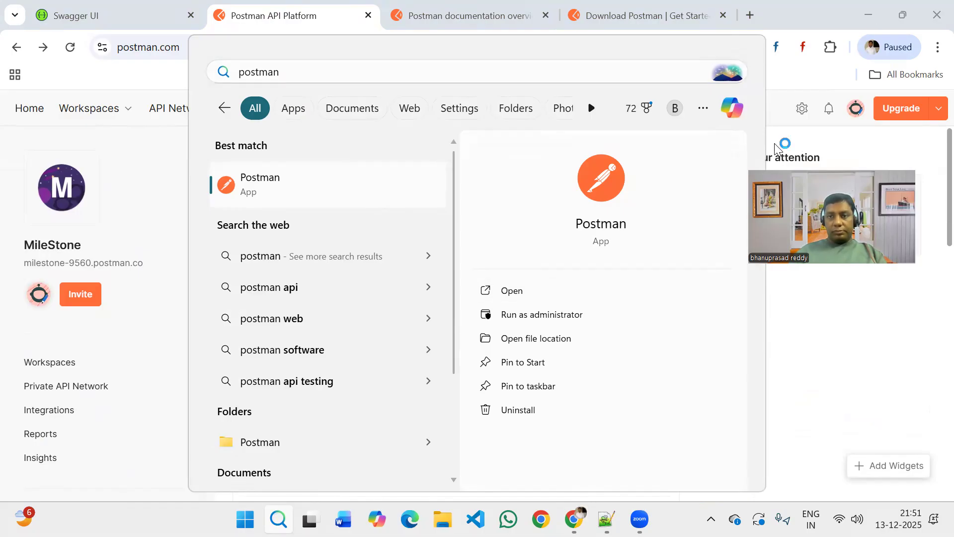
click(868, 15)
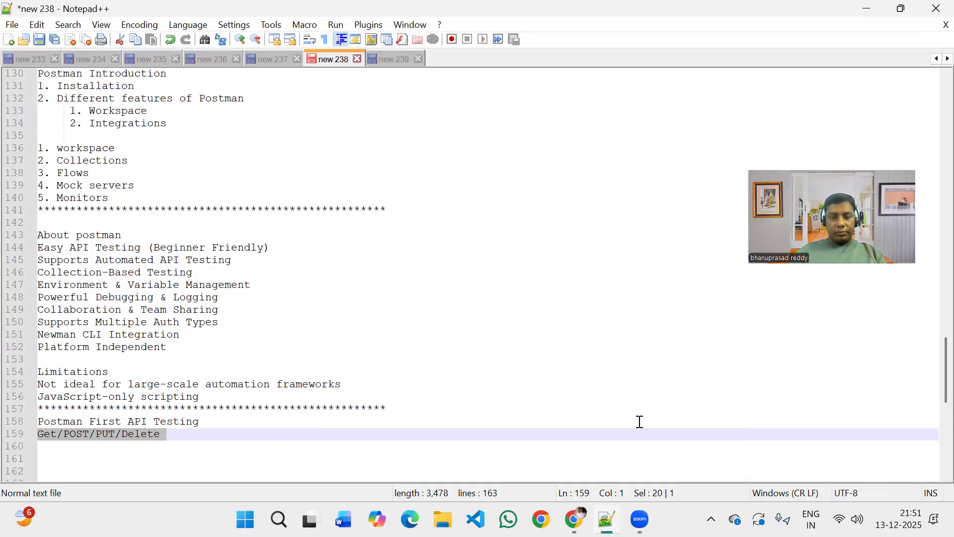
click(640, 285)
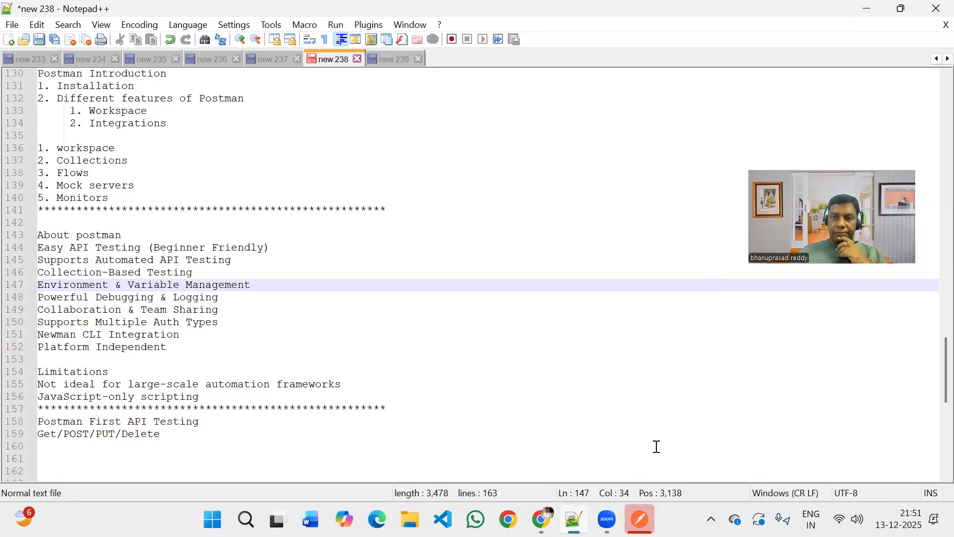
click(639, 519)
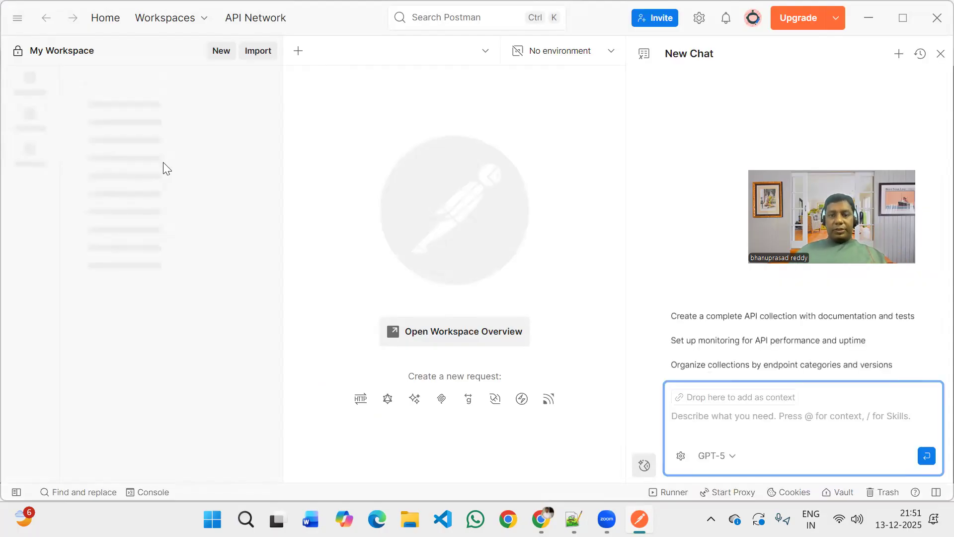
Close the New Chat pane and look inside the API scenario testing collection, leaving it collapsed.
click(940, 53)
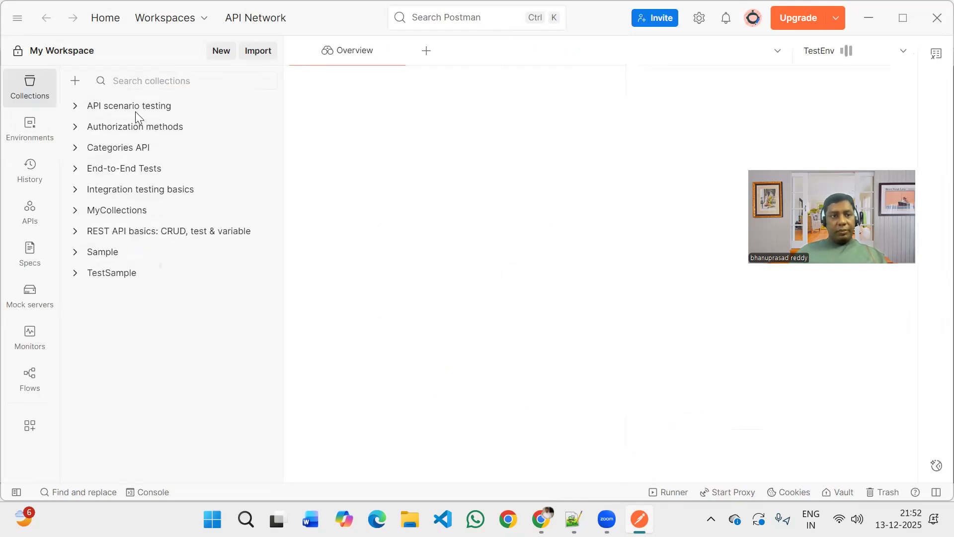
click(76, 107)
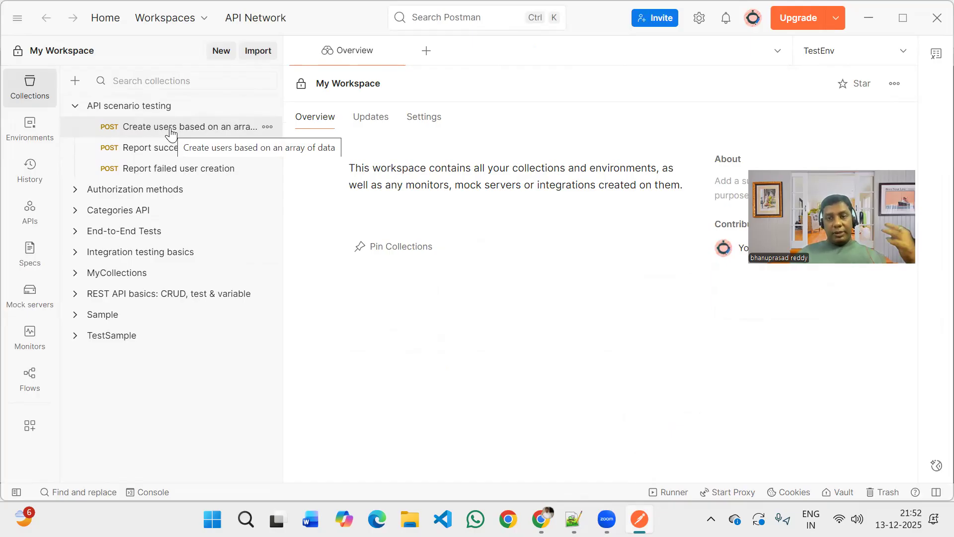
click(75, 106)
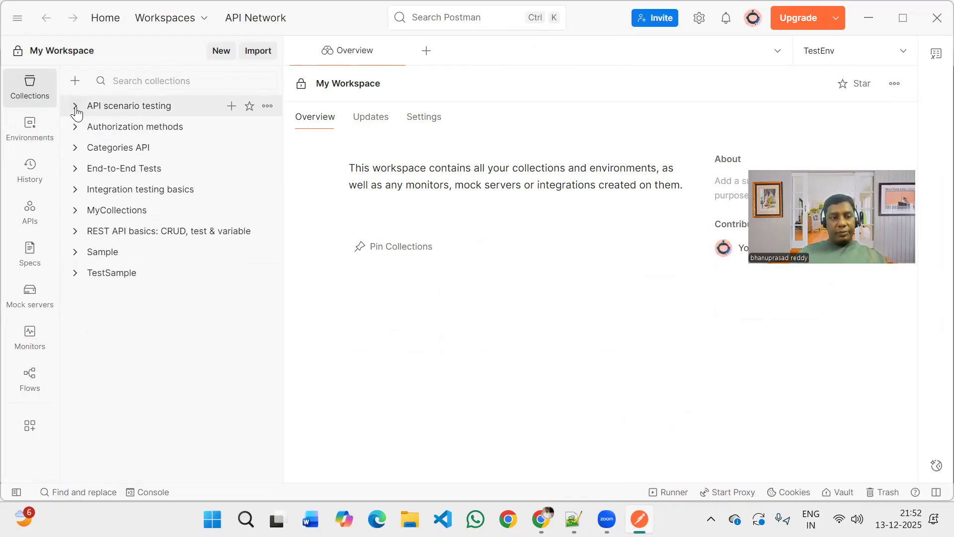
View the list of available workspaces, dismiss it, and expand the API scenario testing collection.
click(188, 25)
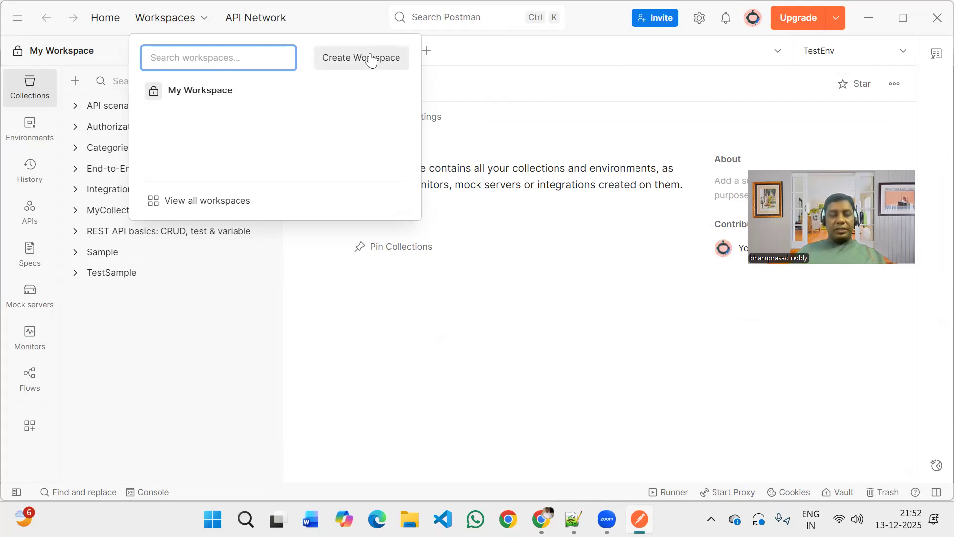
click(217, 306)
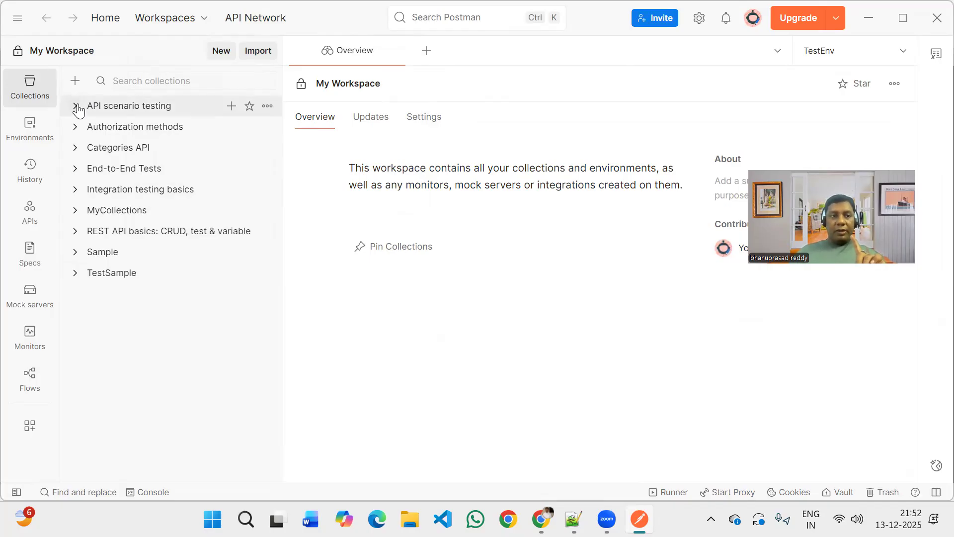
click(90, 111)
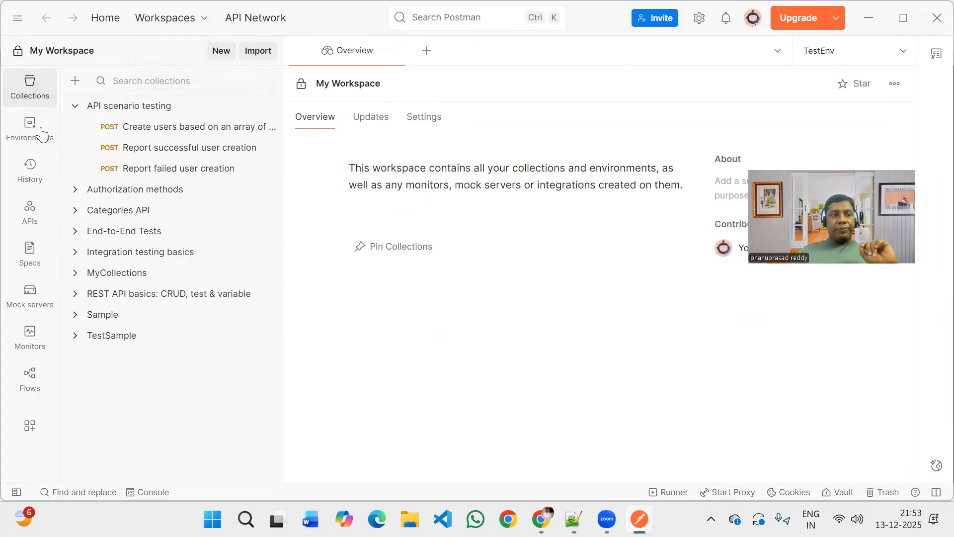
Examine the Environments, APIs, Mock servers, Monitors and Flows sections, and return to the fully collapsed collections list.
click(41, 137)
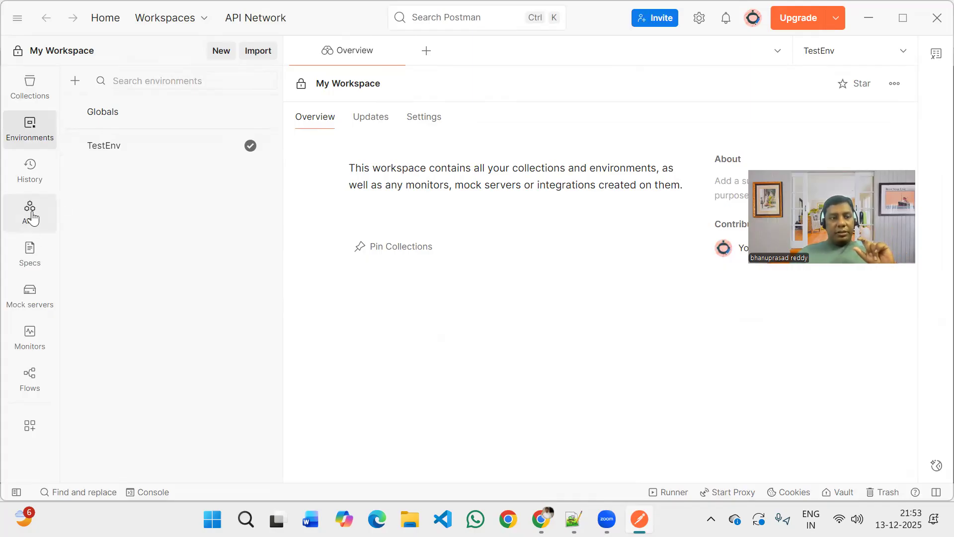
click(31, 215)
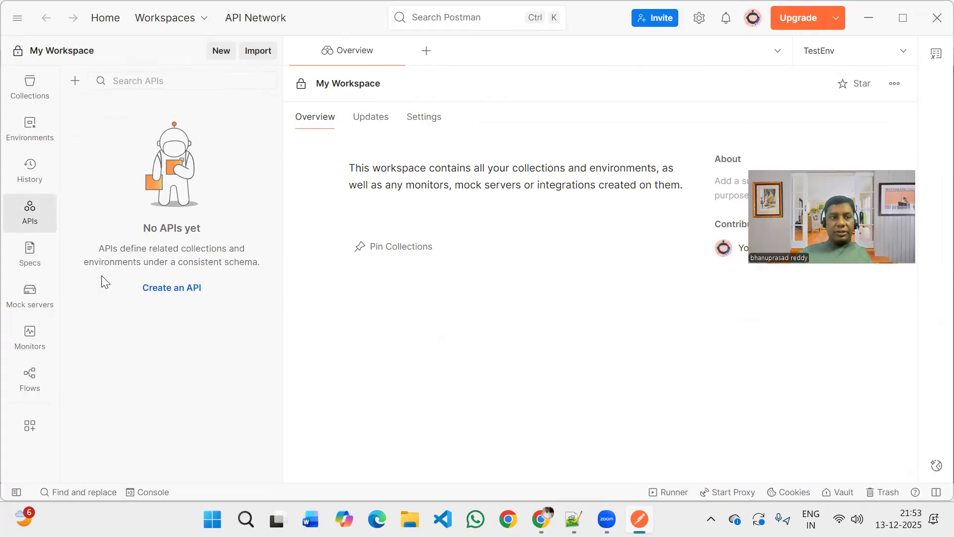
click(41, 306)
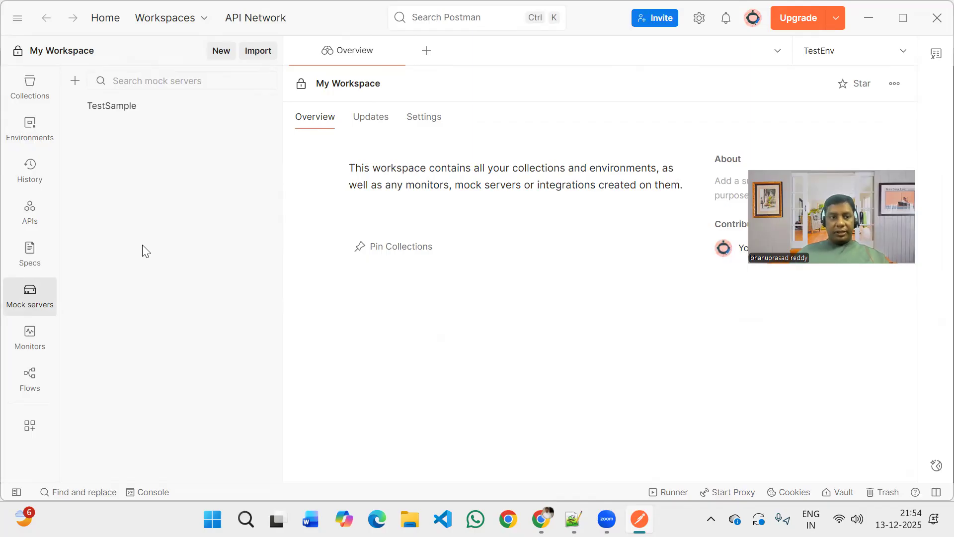
click(30, 339)
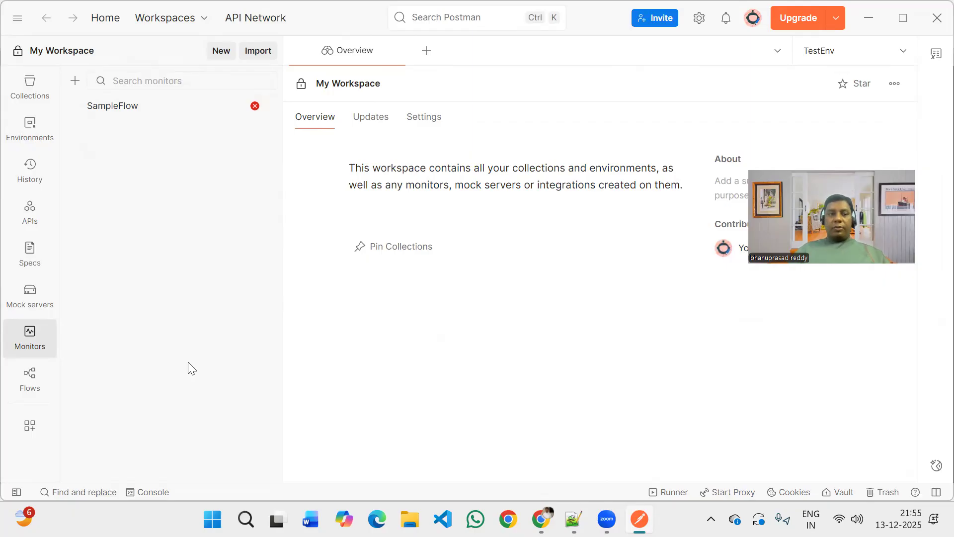
click(37, 385)
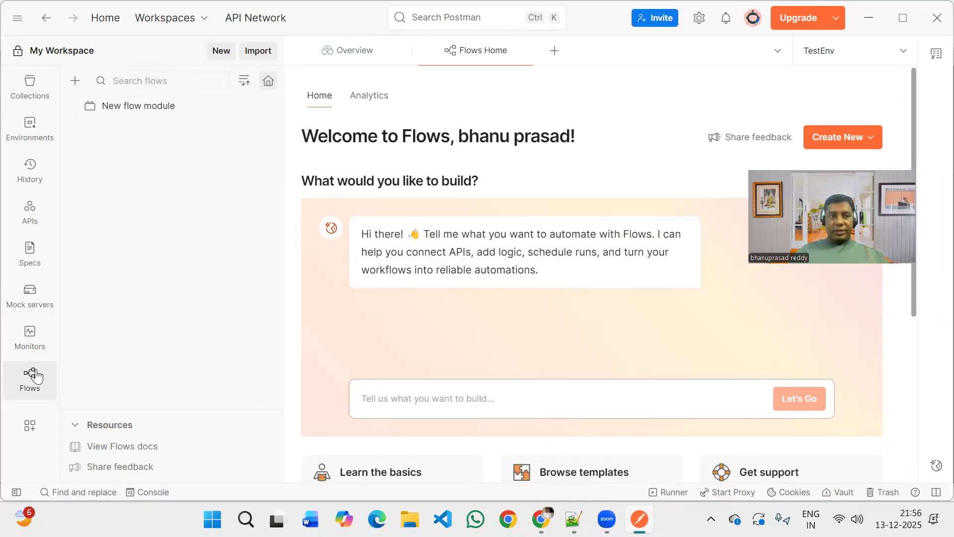
click(39, 101)
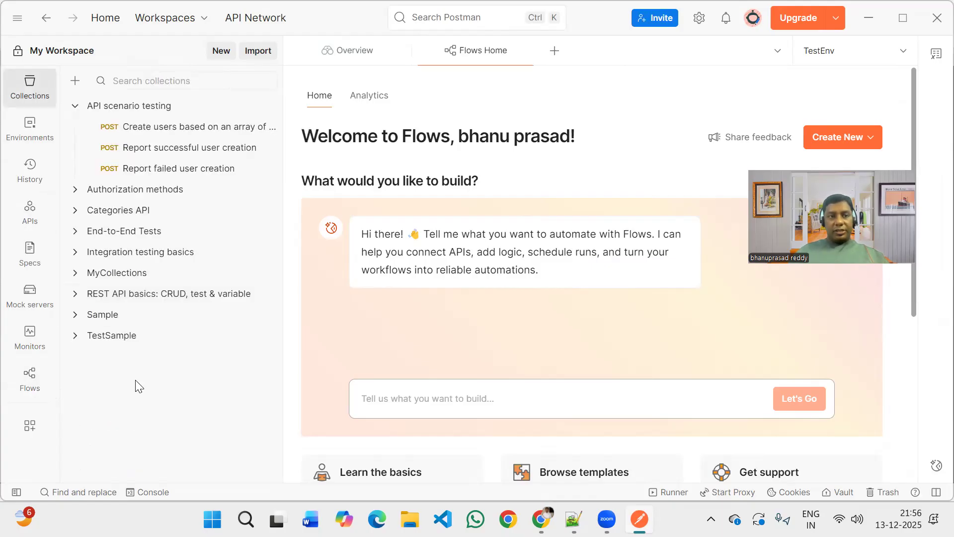
click(76, 110)
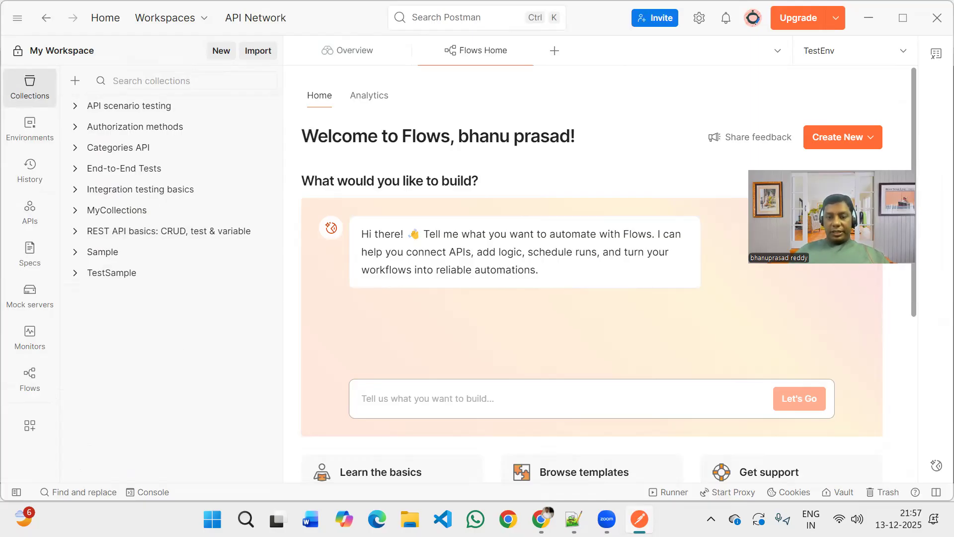
Switch to Chrome and examine the Platzi Fake Store API endpoints in Swagger UI, including the parameters of GET /api/v1/categories.
click(541, 519)
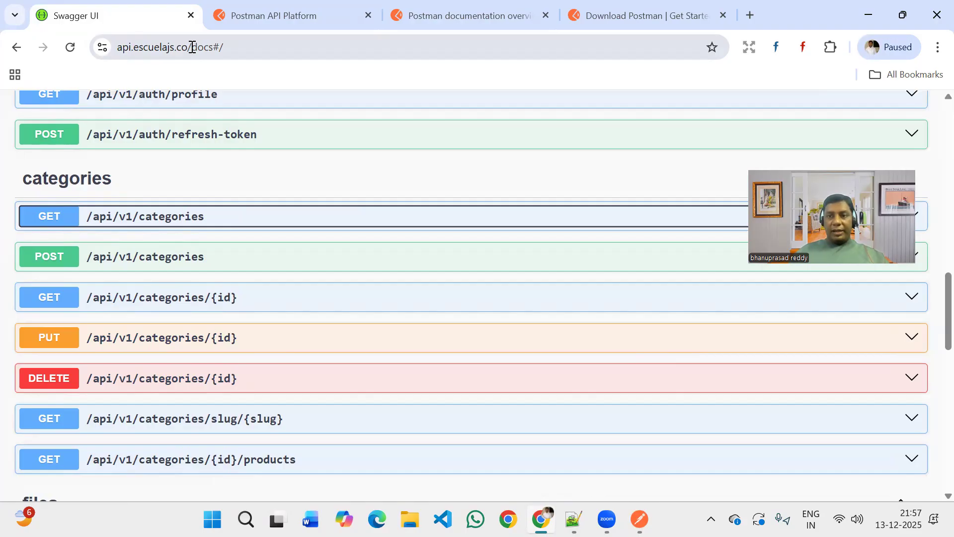
click(172, 214)
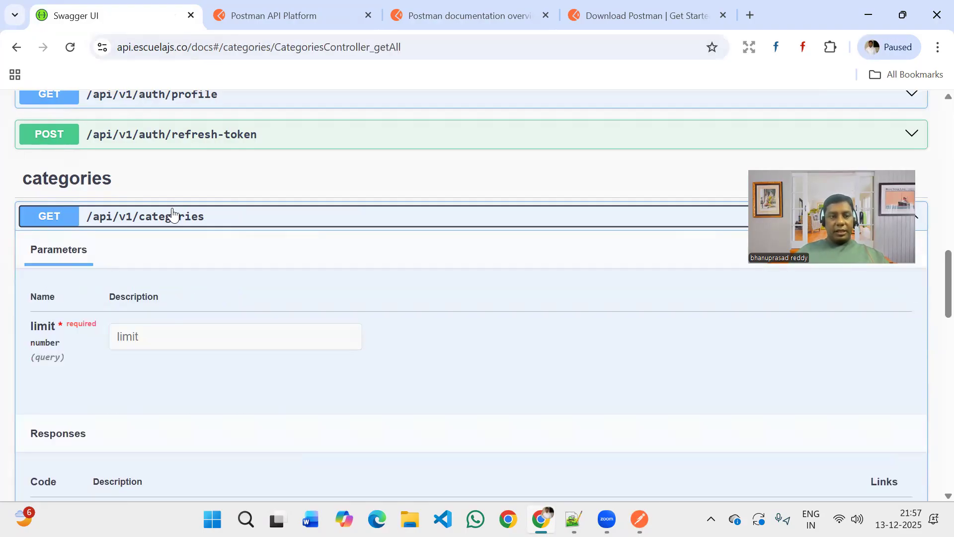
click(173, 216)
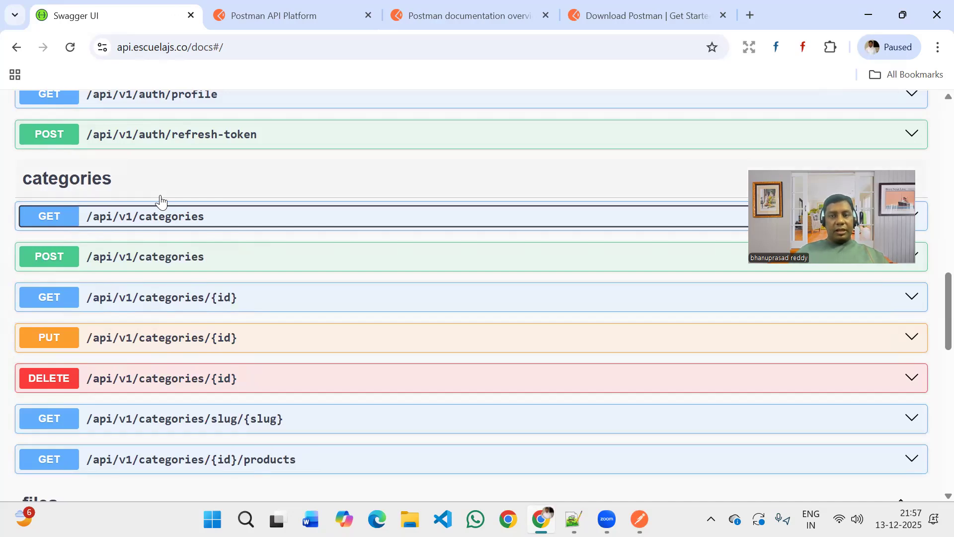
scroll(161, 201, up, 8)
scroll(161, 201, up, 10)
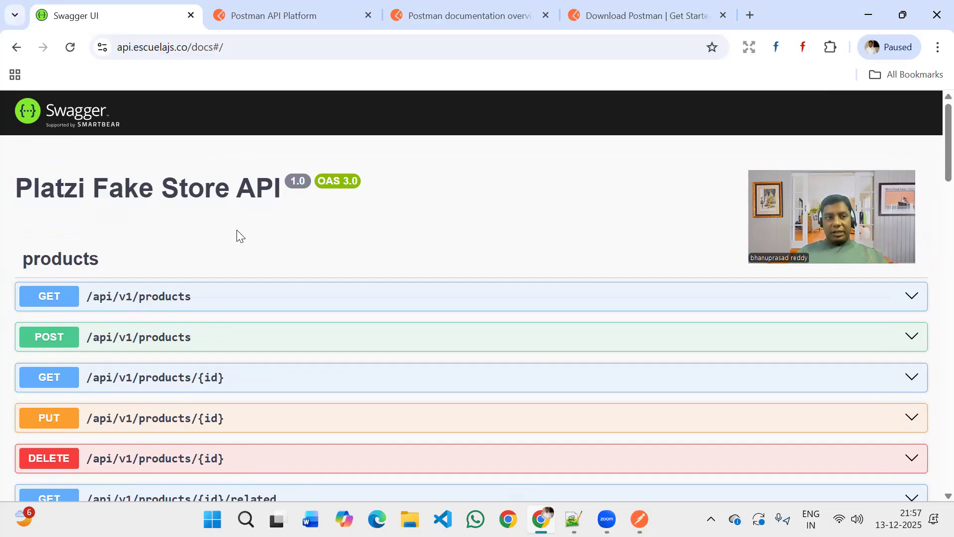
scroll(237, 233, down, 2)
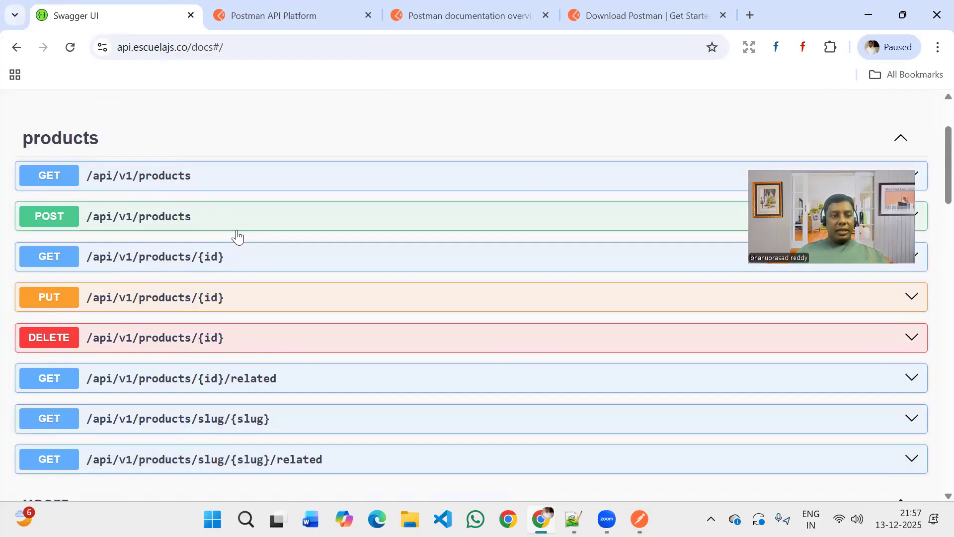
scroll(237, 233, down, 6)
scroll(251, 240, down, 6)
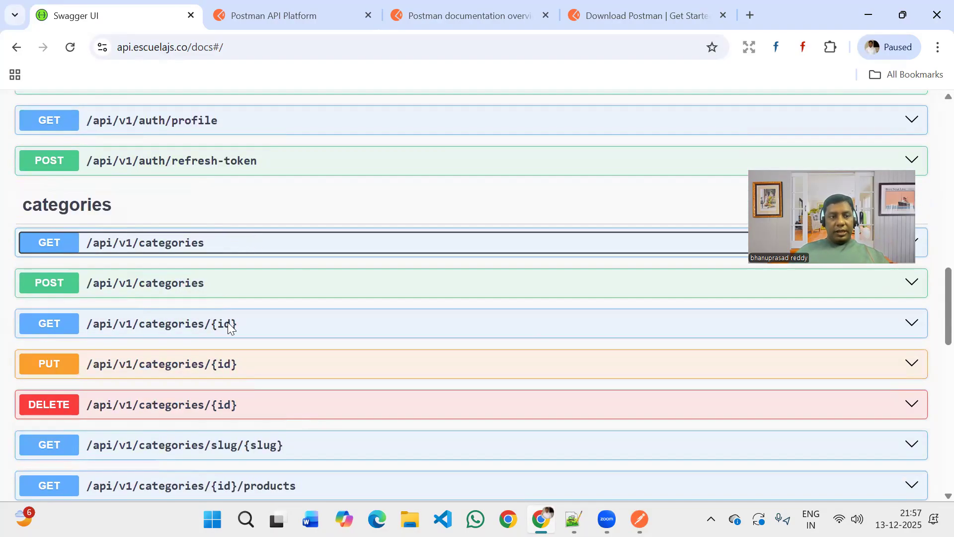
Try out GET /api/v1/categories in Swagger UI with limit 5 and execute the request.
click(189, 369)
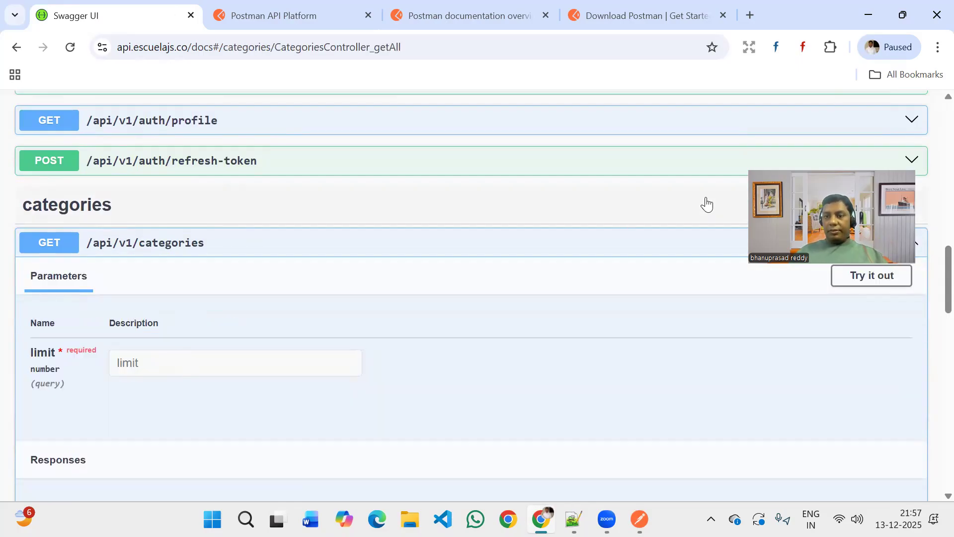
click(290, 371)
text(5)
scroll(376, 322, down, 2)
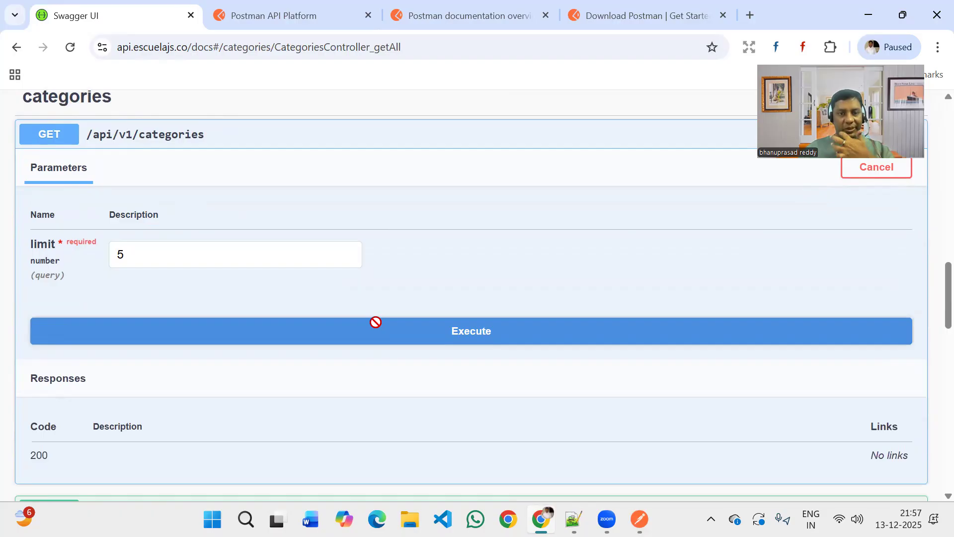
click(375, 322)
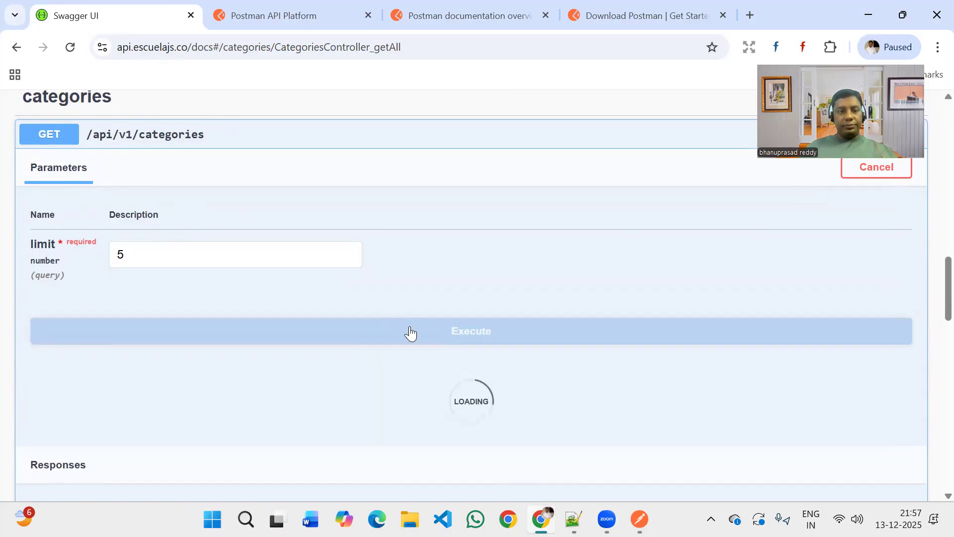
Examine the request URL, response body and response headers of the executed GET /api/v1/categories request.
scroll(326, 415, down, 5)
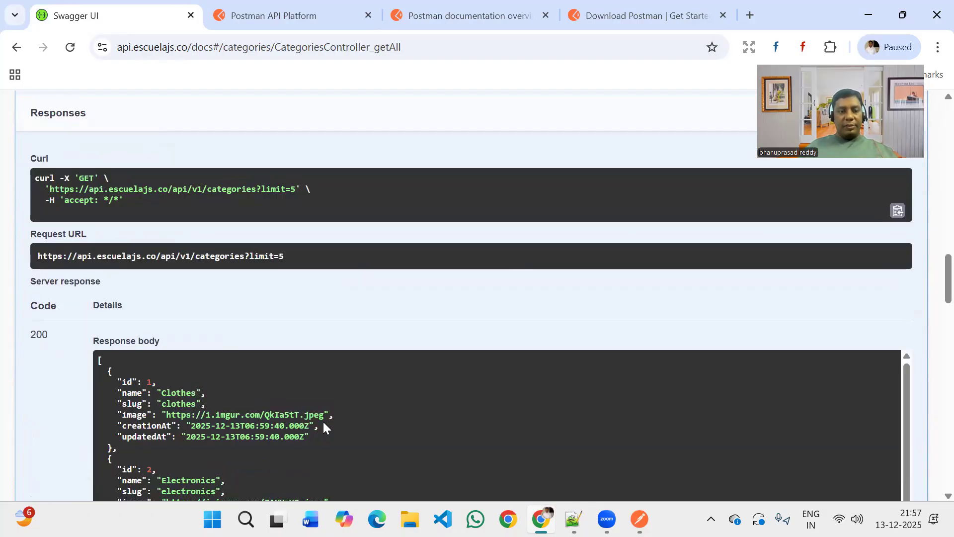
scroll(323, 421, down, 3)
scroll(234, 313, down, 1)
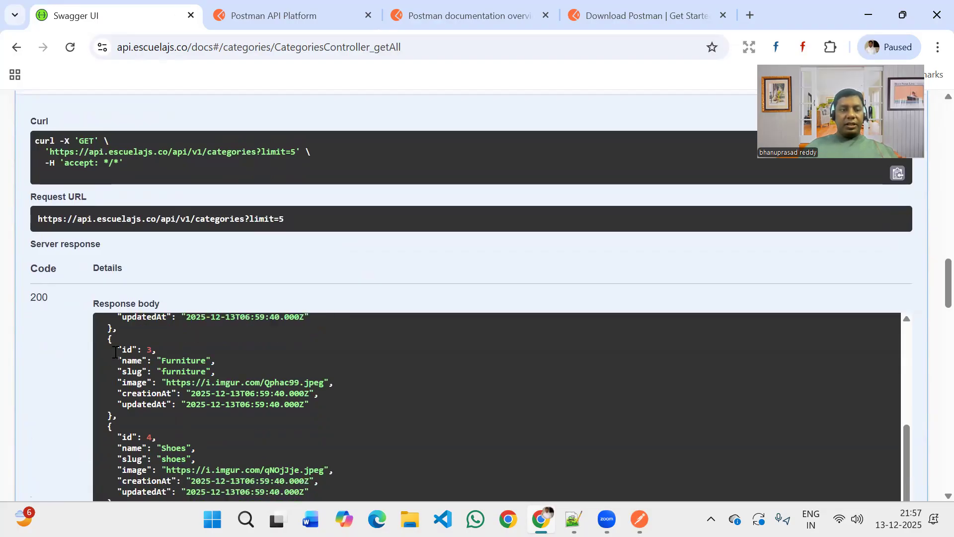
scroll(115, 352, down, 3)
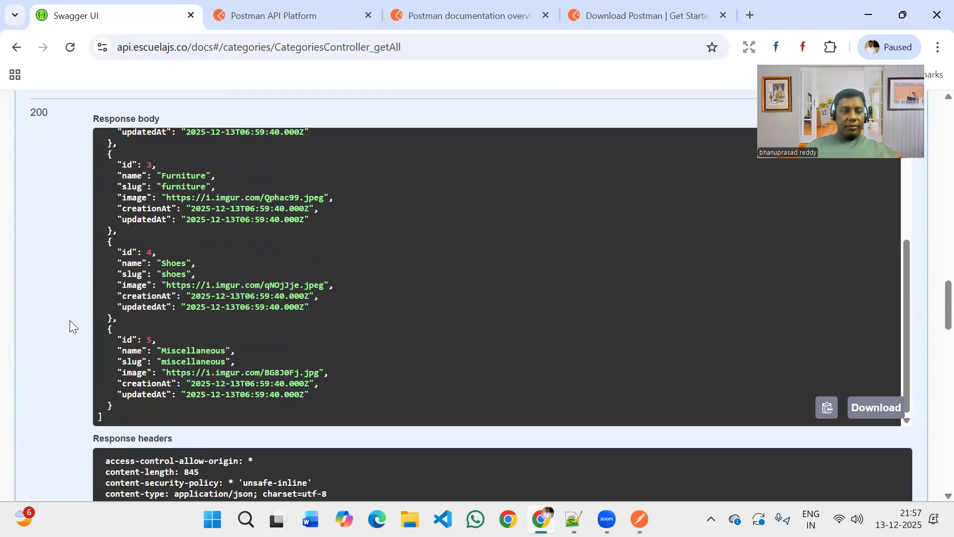
scroll(70, 321, down, 6)
scroll(70, 322, up, 3)
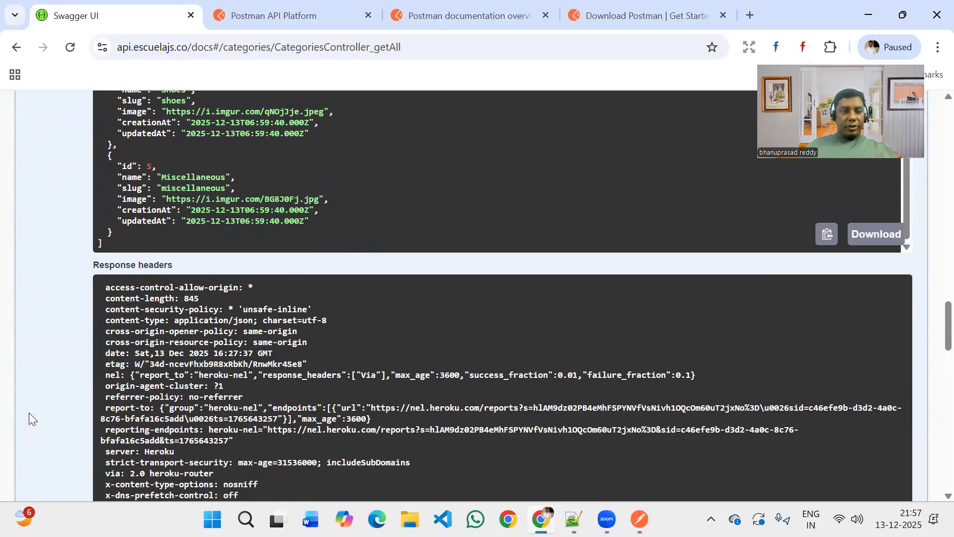
scroll(28, 413, down, 3)
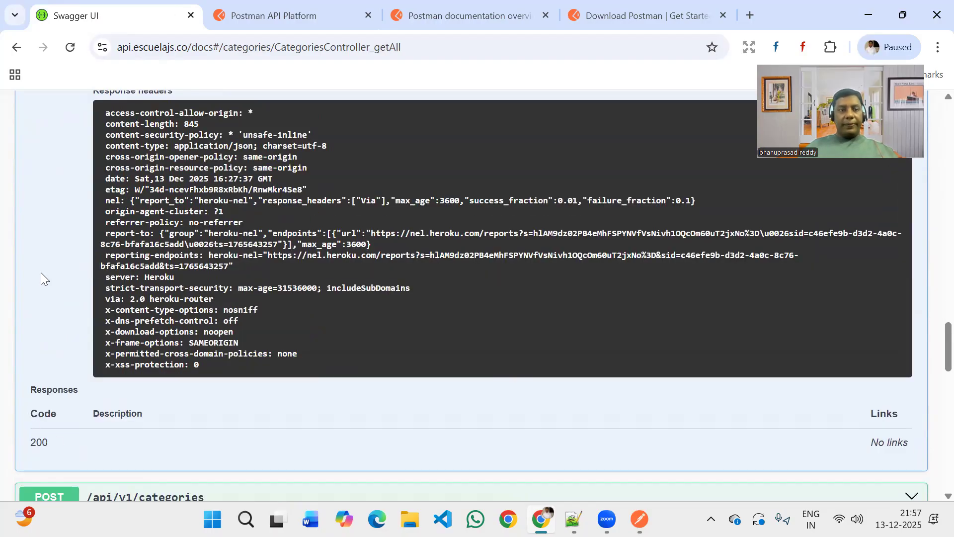
scroll(40, 273, up, 15)
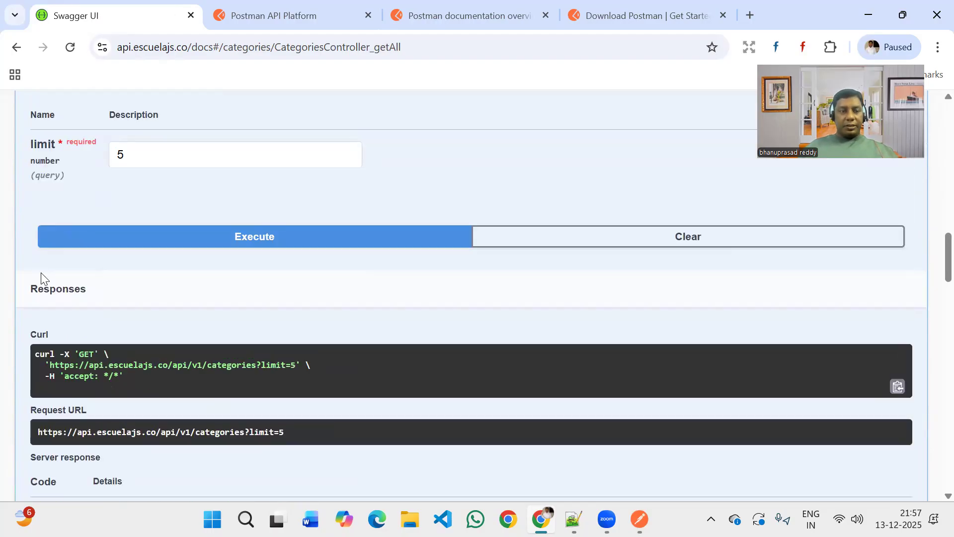
scroll(41, 272, up, 2)
scroll(224, 241, up, 2)
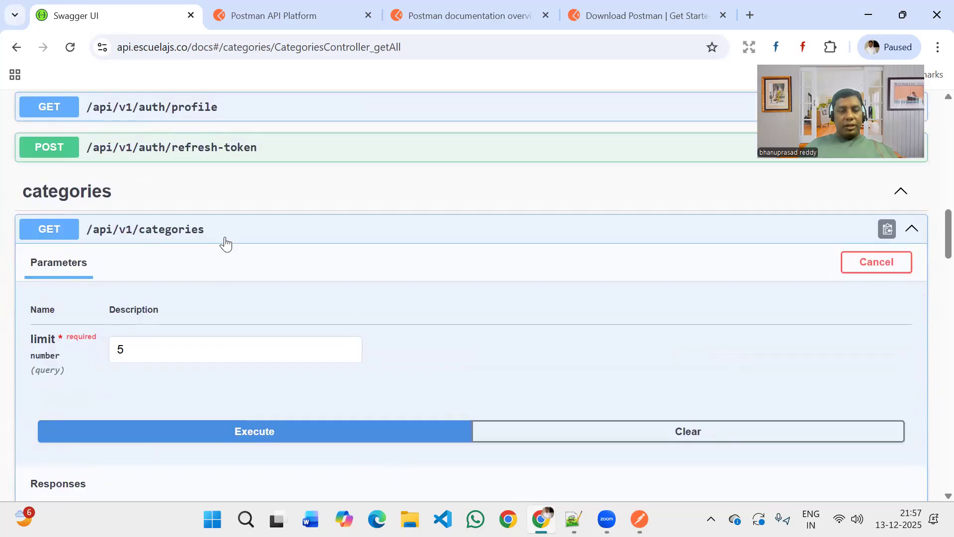
Check the POST /api/v1/categories details, and select the Request URL shown under the executed GET /api/v1/categories request.
click(75, 232)
click(122, 268)
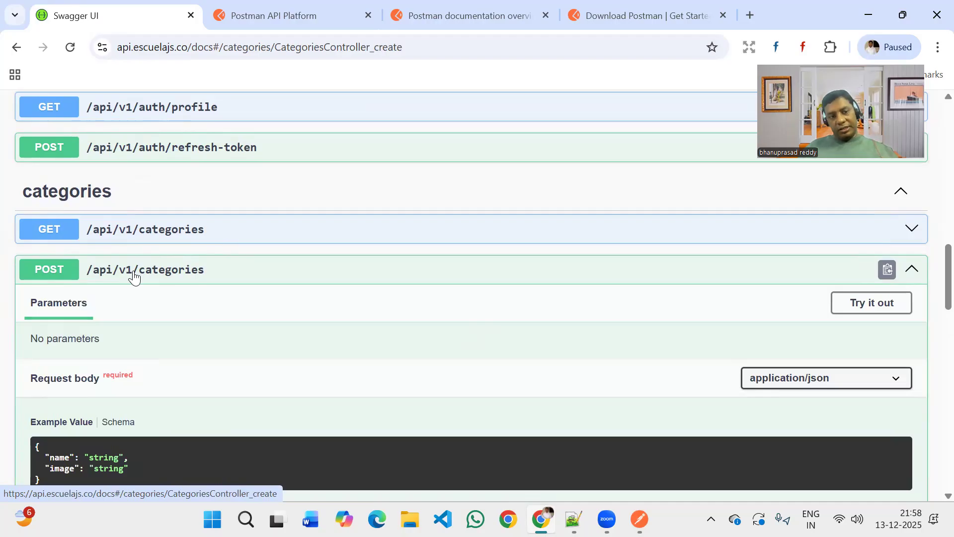
click(134, 277)
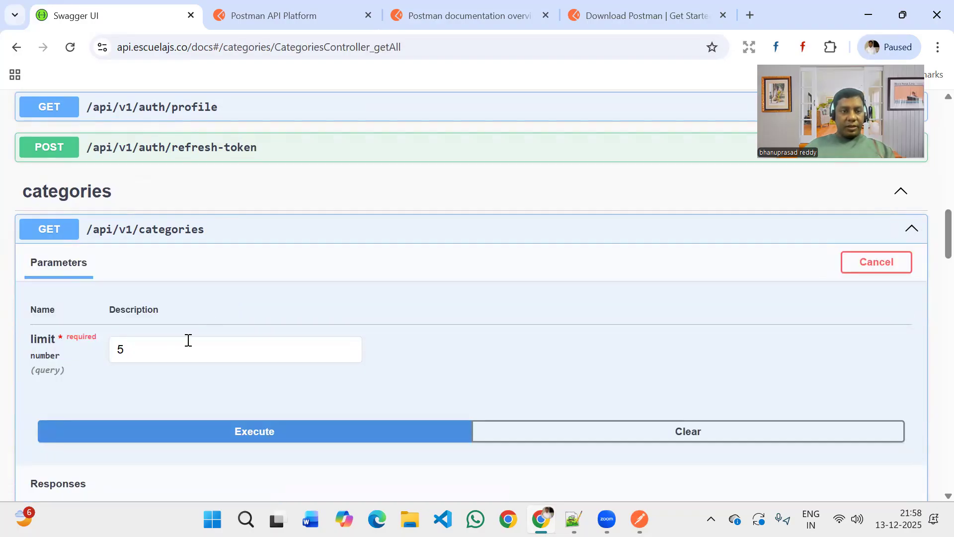
scroll(188, 340, down, 6)
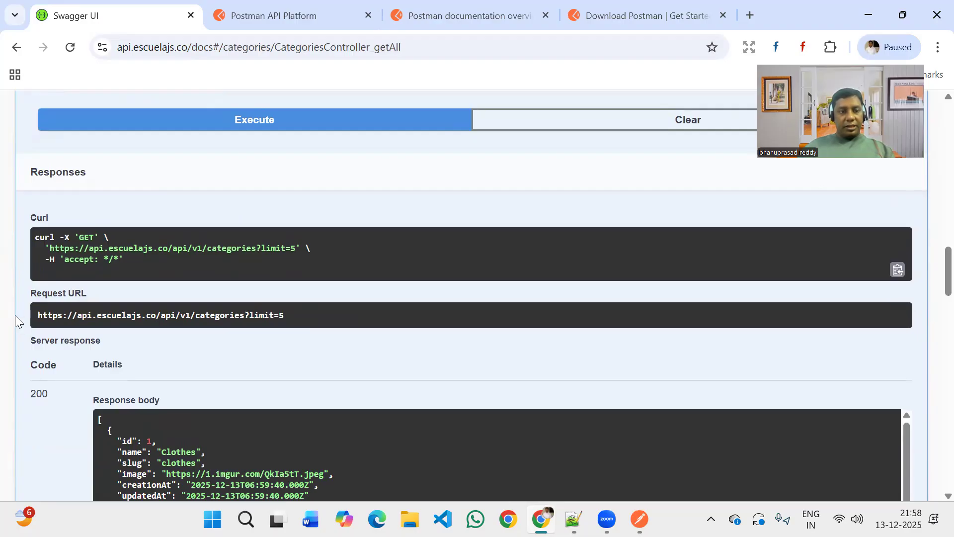
Look through the open Postman browser tabs and switch back to the Postman desktop app.
click(476, 7)
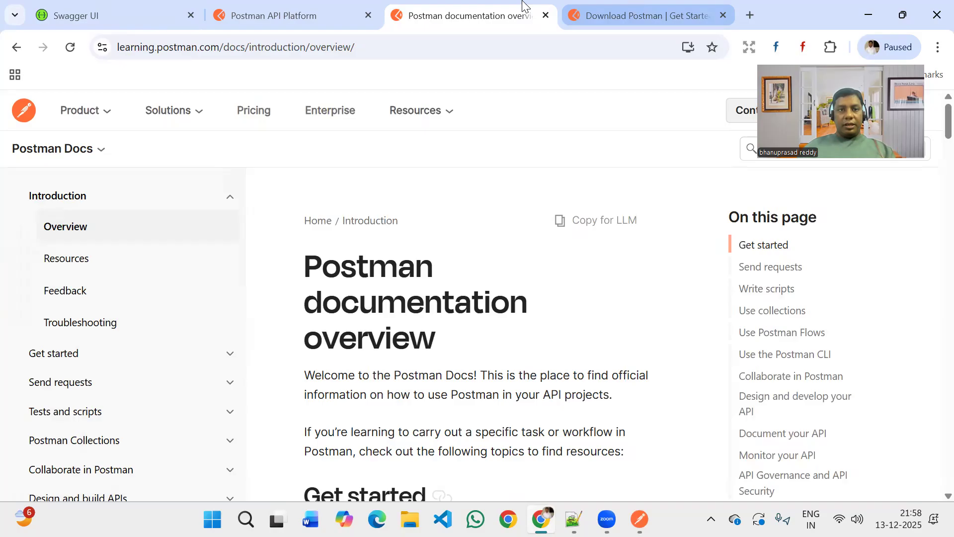
click(638, 6)
click(293, 11)
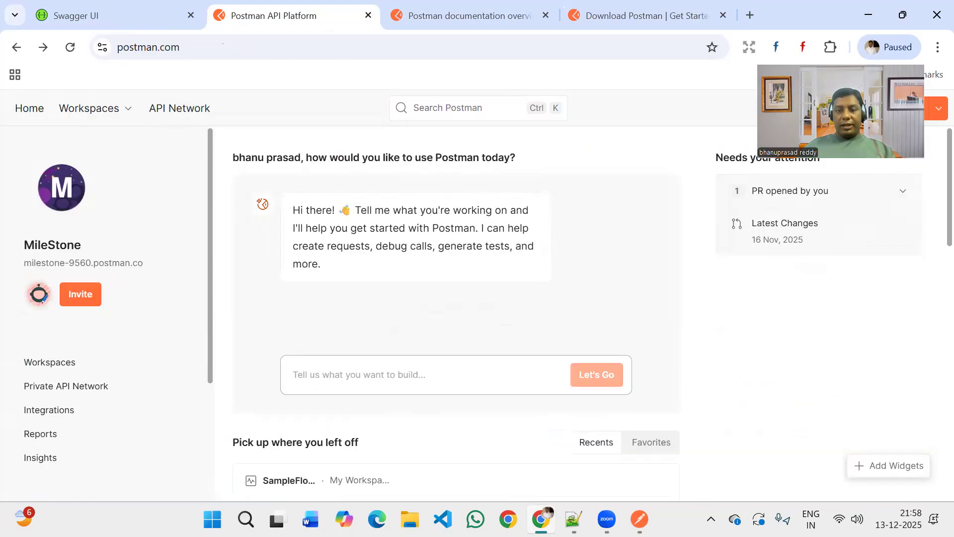
key(alt+Tab)
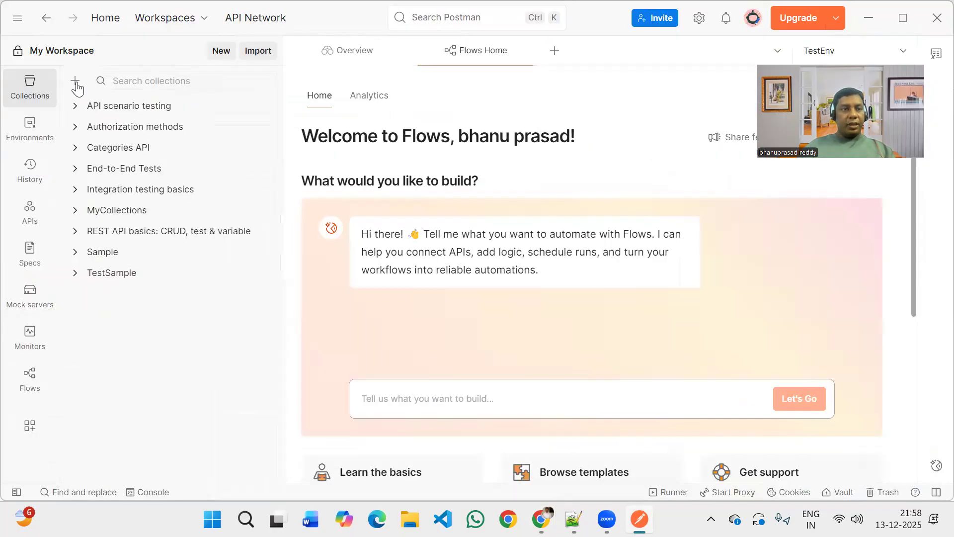
Create a blank collection in My Workspace and open it.
click(75, 81)
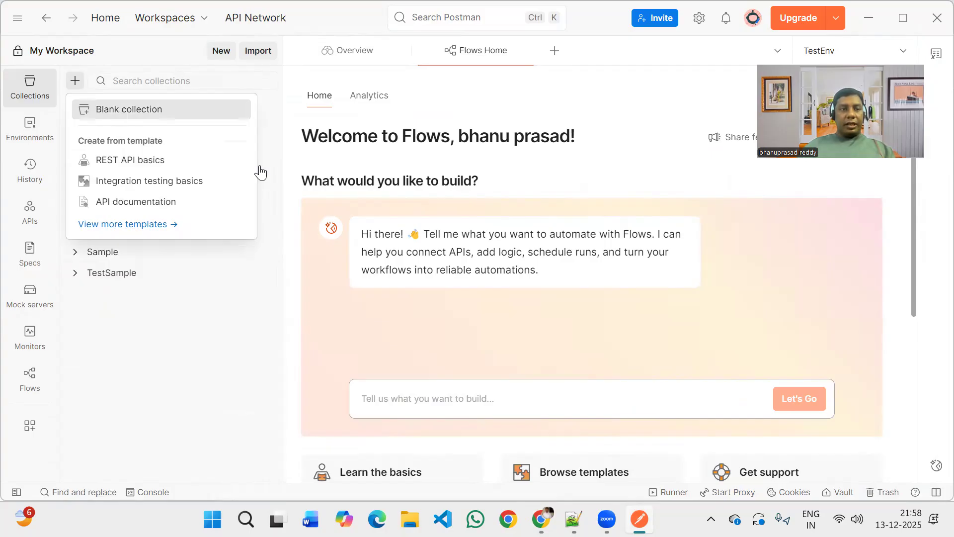
click(128, 334)
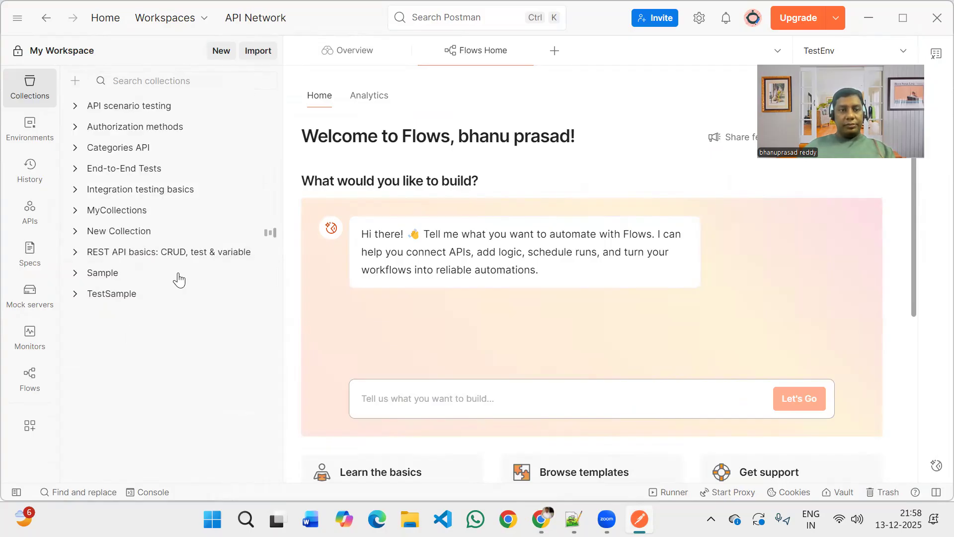
click(101, 238)
Try to rename the new collection as Categories.
mouse_move(268, 237)
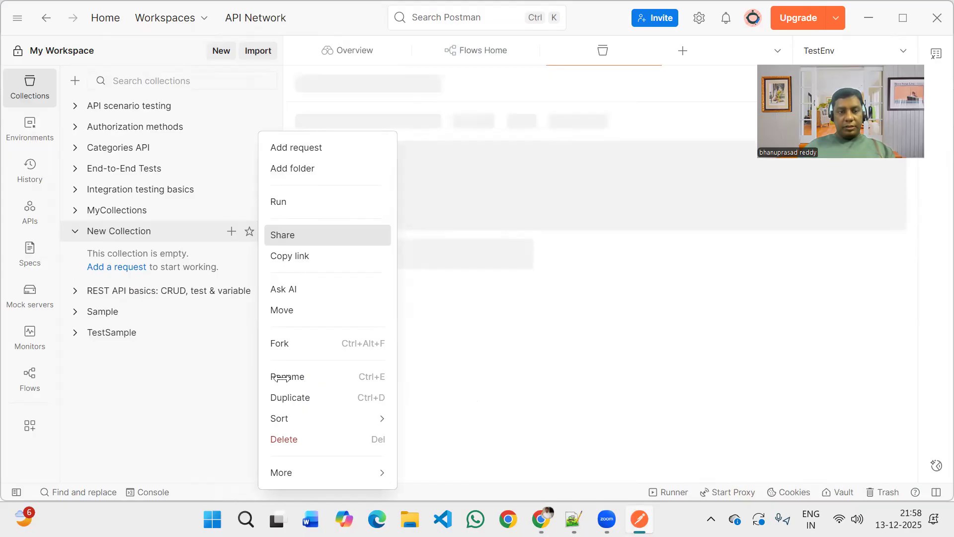
click(307, 379)
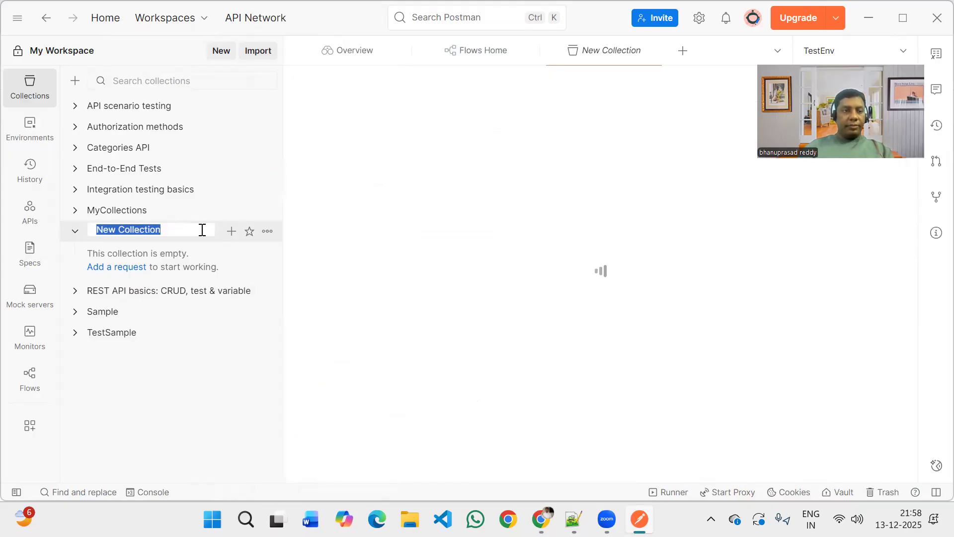
click(202, 230)
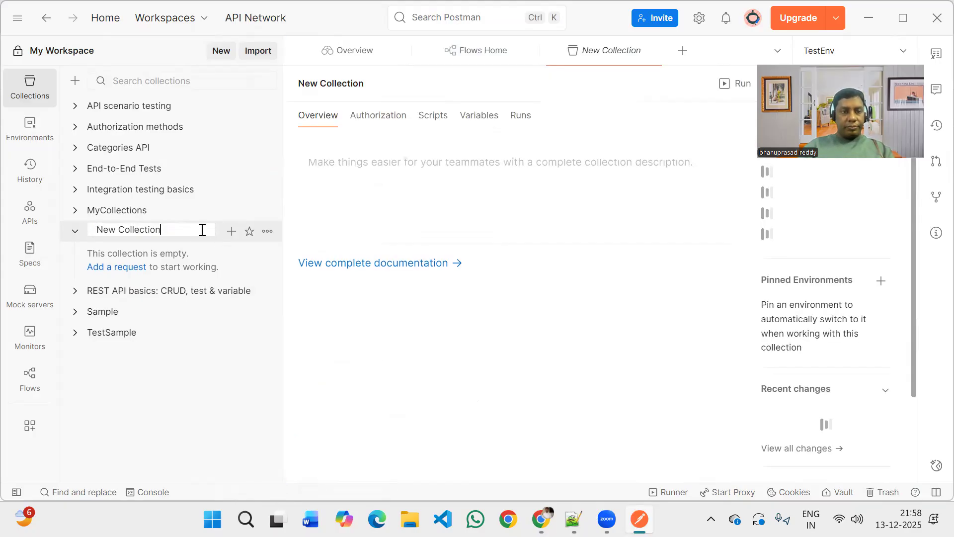
key(ctrl+a)
key(BackSpace)
text(C)
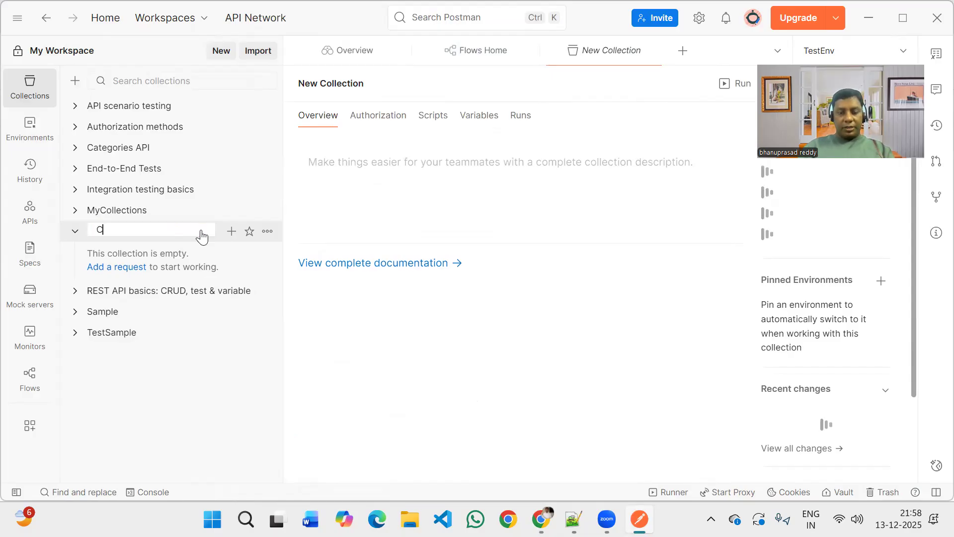
text(atetgories)
key(Escape)
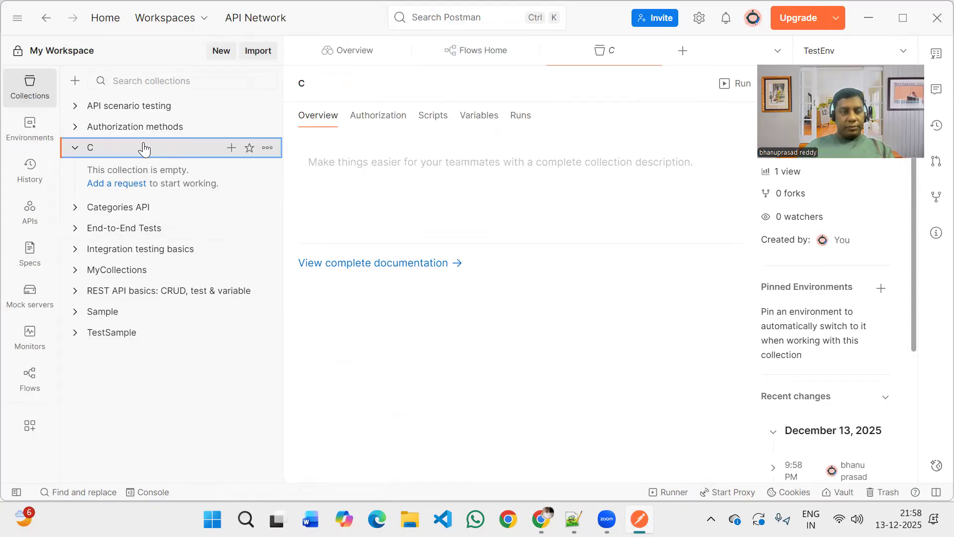
Rename the empty new collection as Categories.
click(268, 148)
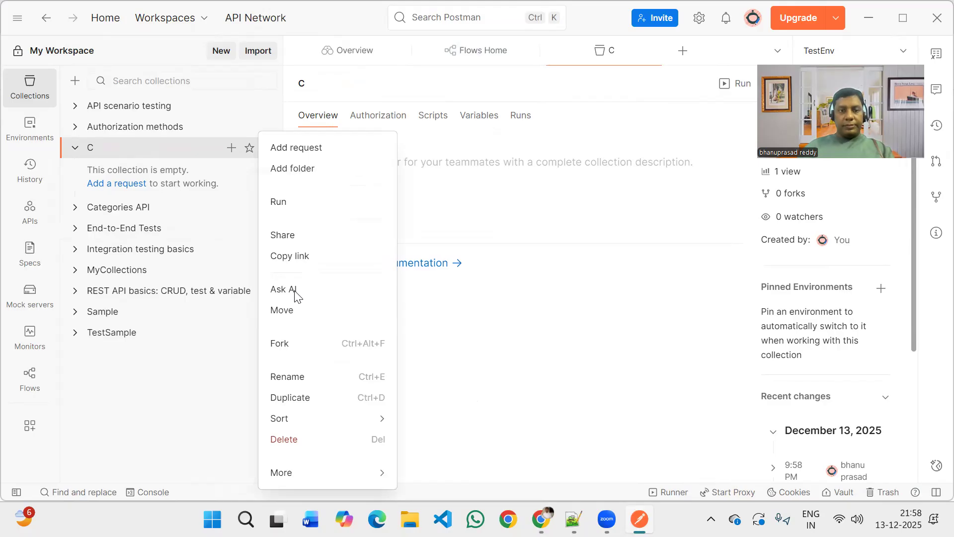
click(292, 379)
text(Categories)
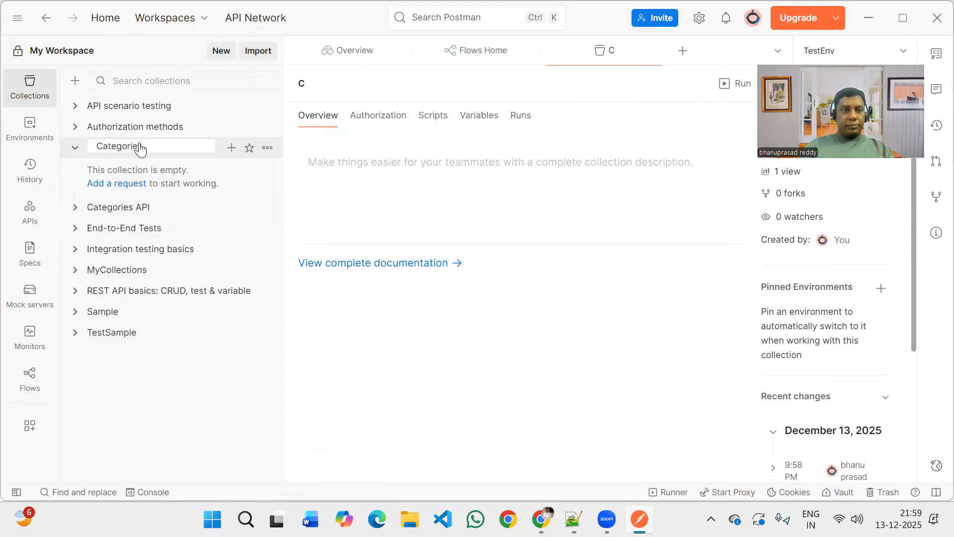
key(Return)
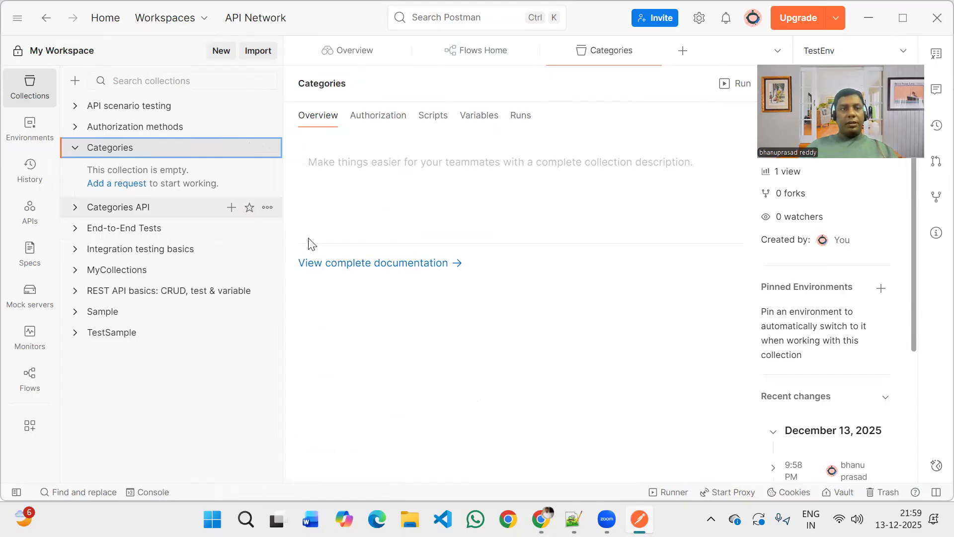
Add a new request to the Categories collection and open it.
click(128, 185)
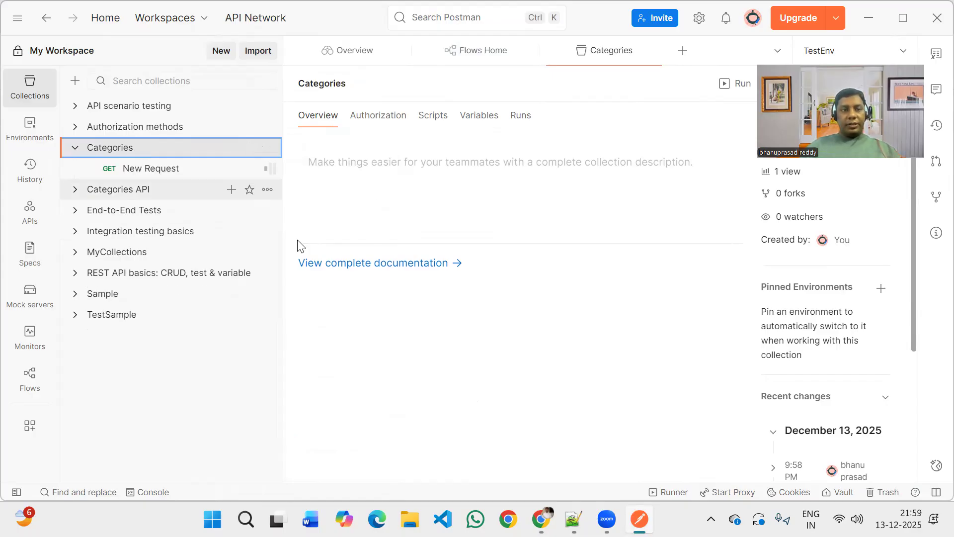
click(181, 169)
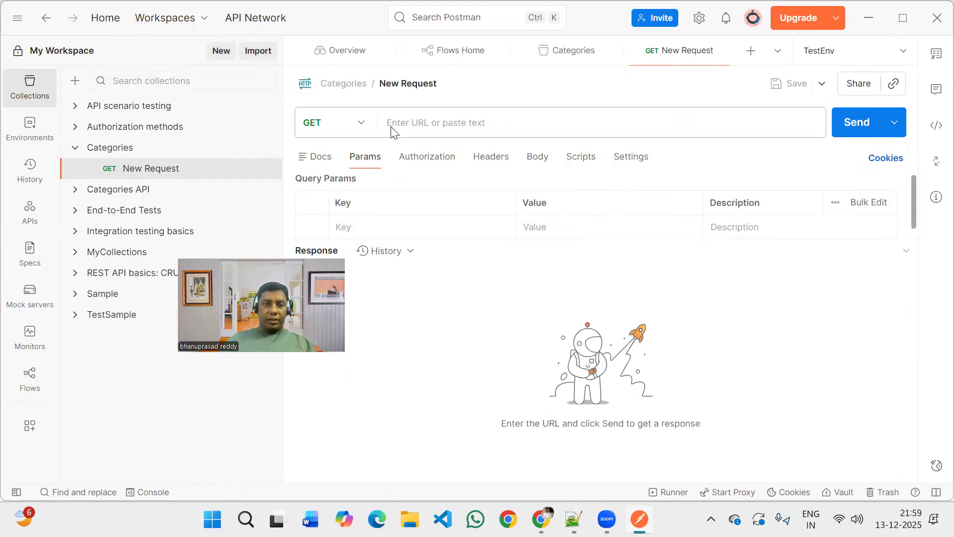
click(392, 132)
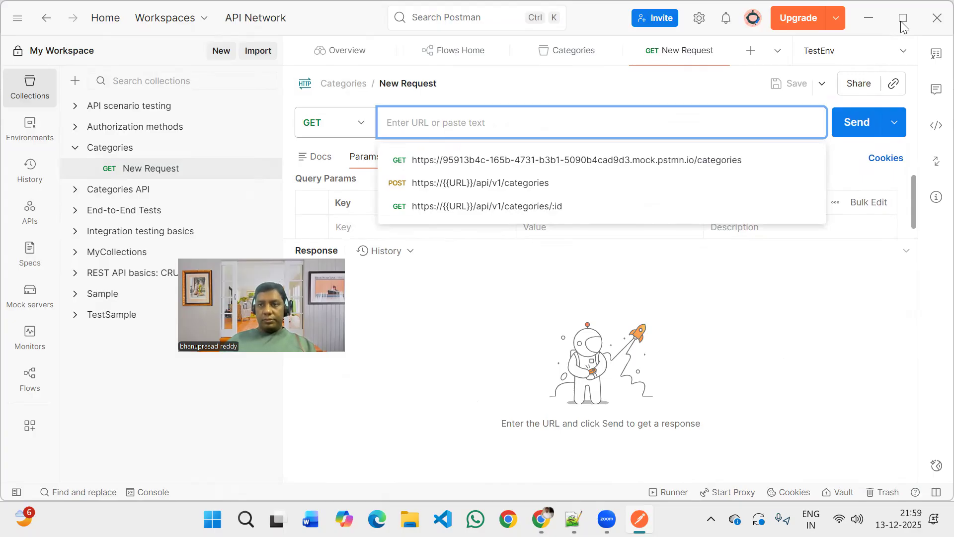
text(https://api.escuelajs.co/api/v1/categories?limit=5)
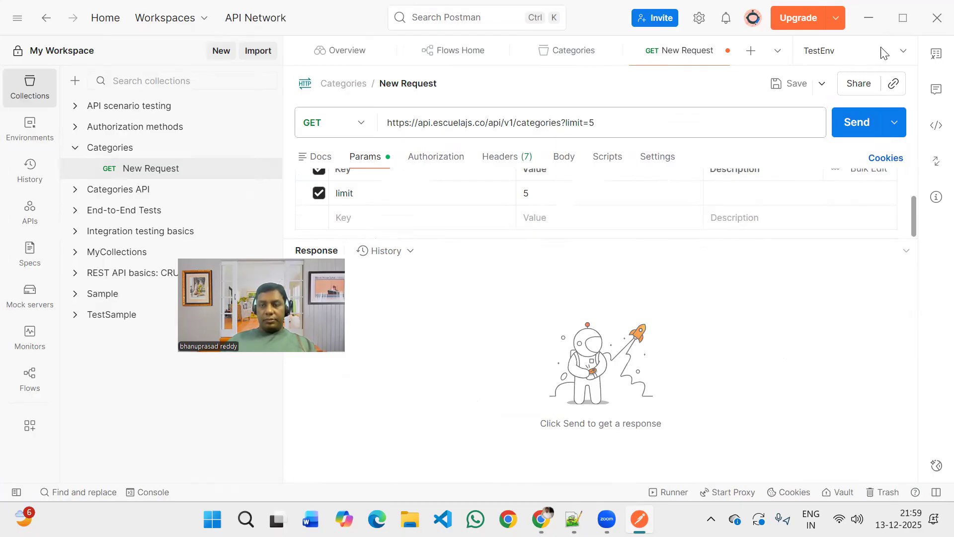
click(901, 21)
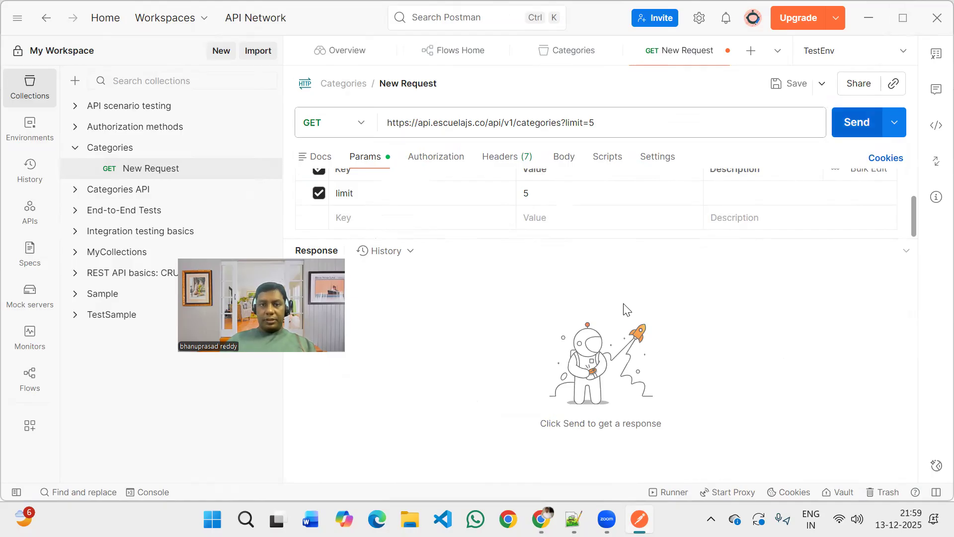
key(ctrl+Return)
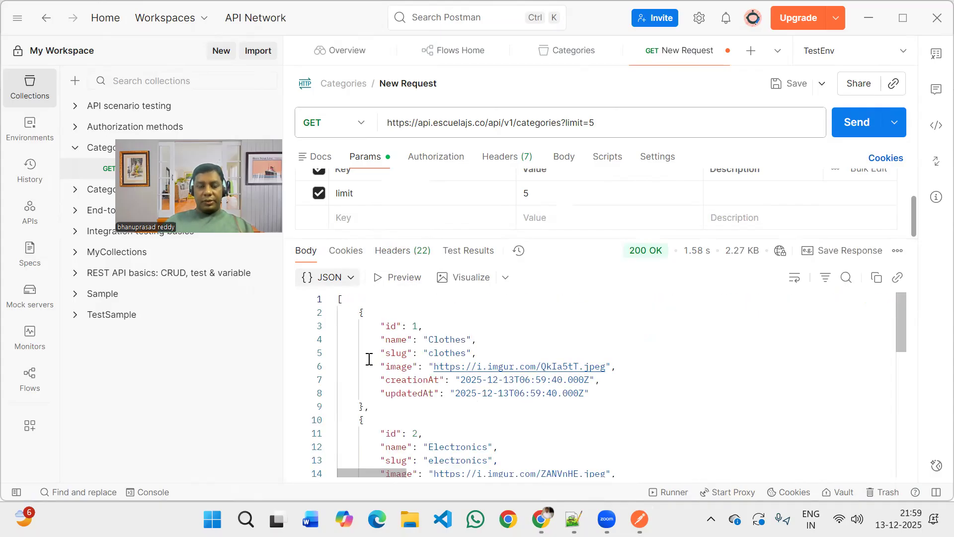
Read through all the category objects in the JSON response body.
scroll(369, 359, down, 3)
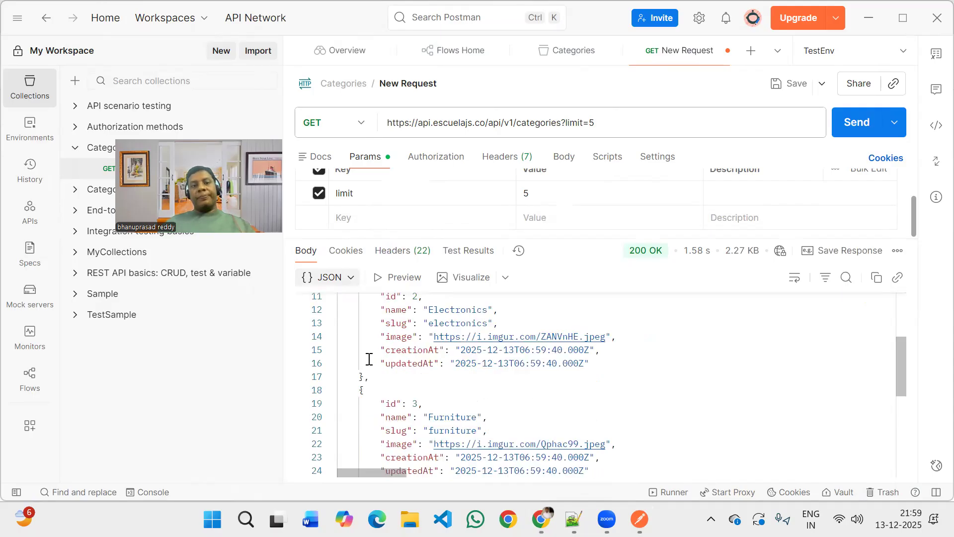
scroll(369, 359, down, 2)
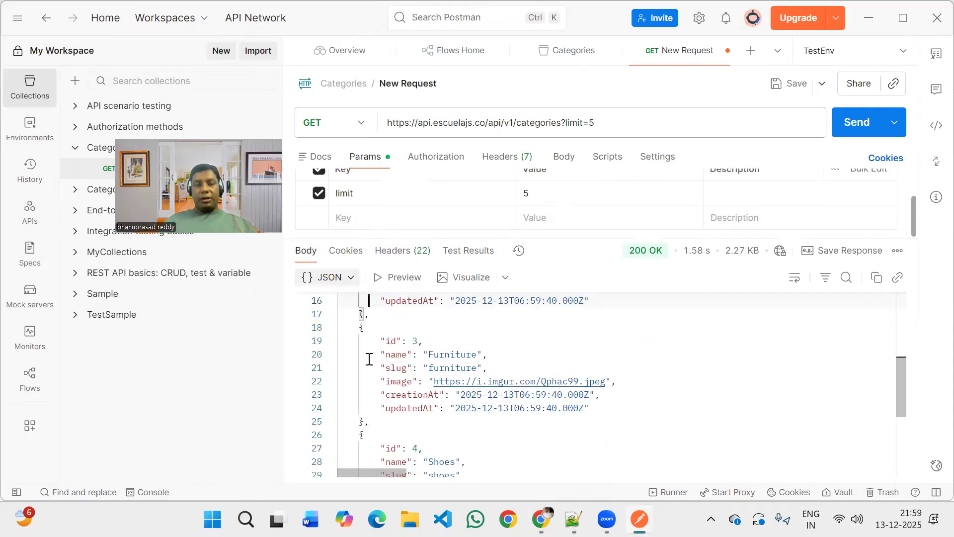
scroll(369, 359, down, 2)
scroll(369, 359, down, 2)
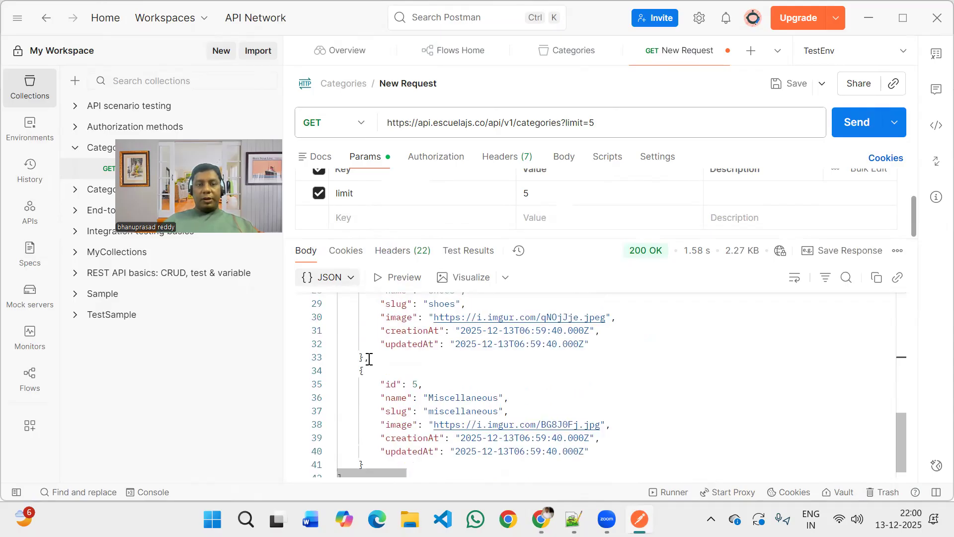
scroll(369, 358, up, 2)
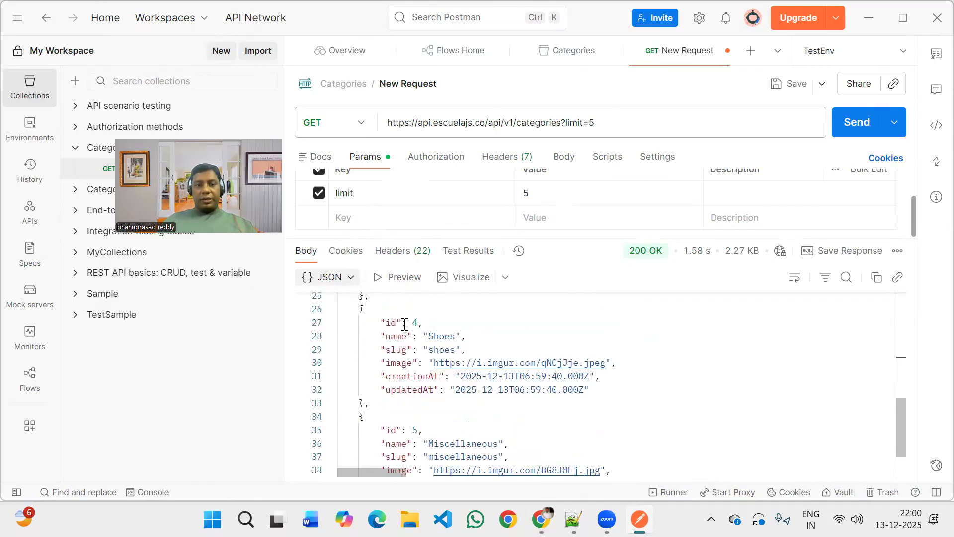
scroll(405, 324, up, 6)
scroll(405, 324, up, 2)
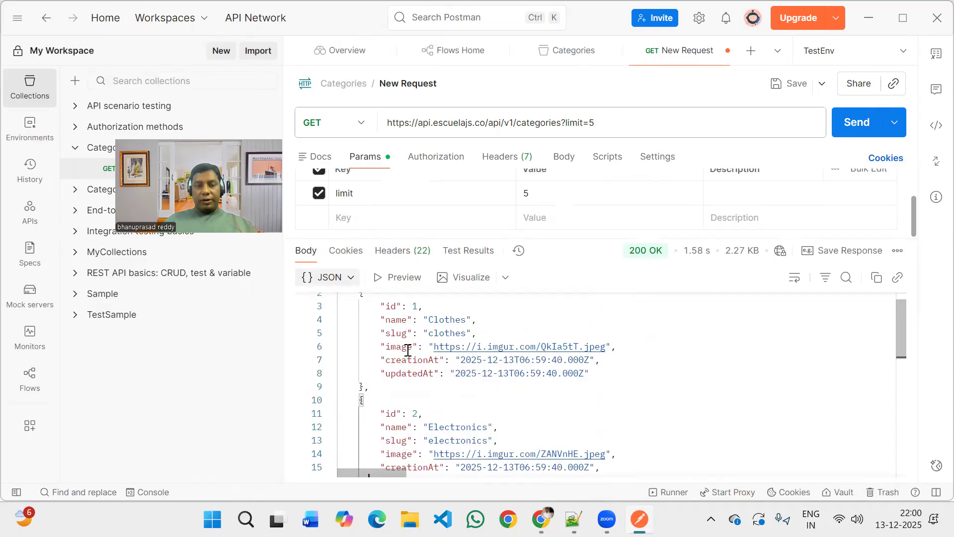
scroll(407, 351, up, 1)
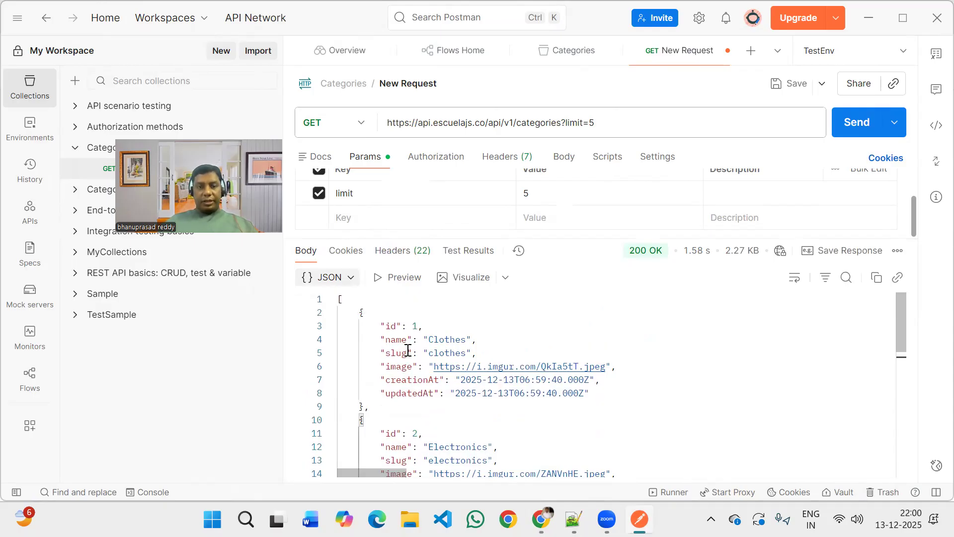
Highlight the first category object in the response body and compare its structure with the remaining objects.
click(414, 329)
click(360, 313)
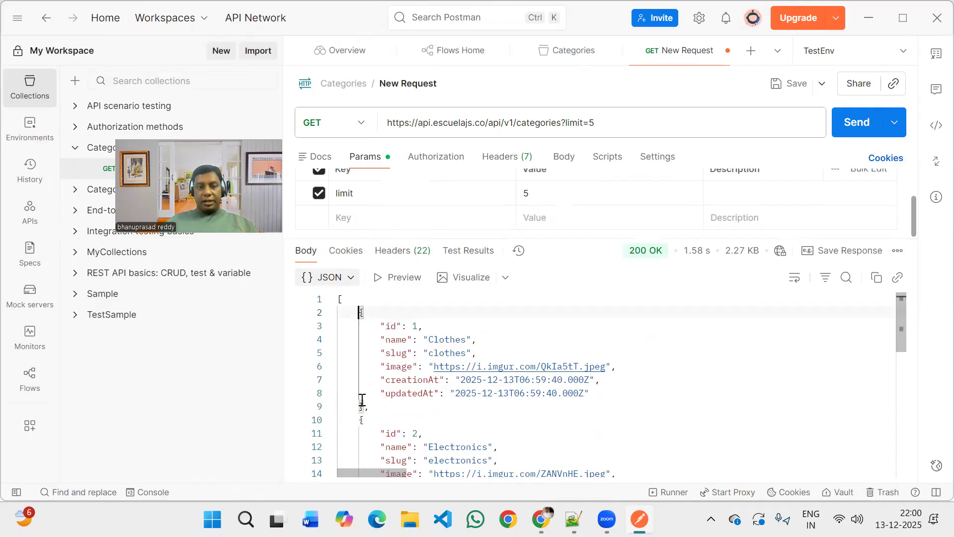
shift+click(364, 406)
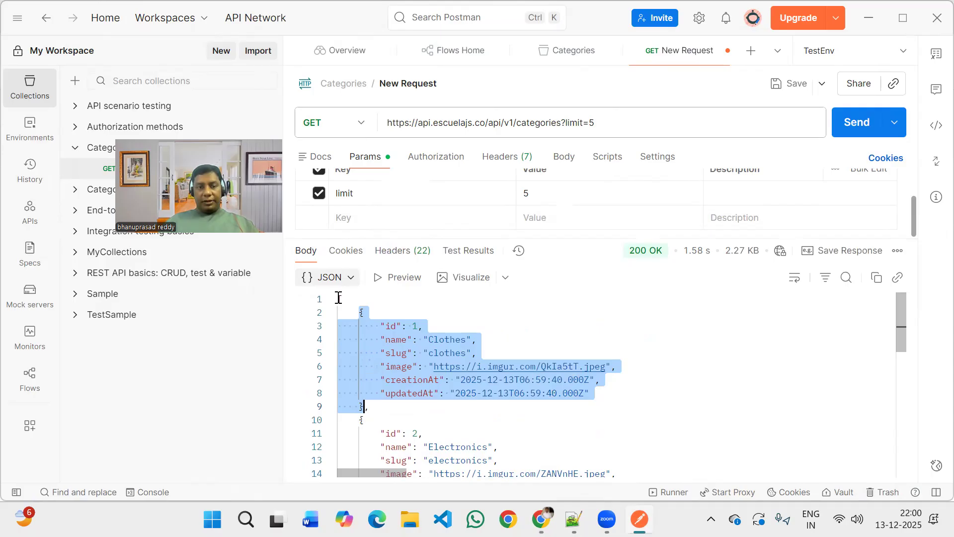
drag(359, 368, 359, 382)
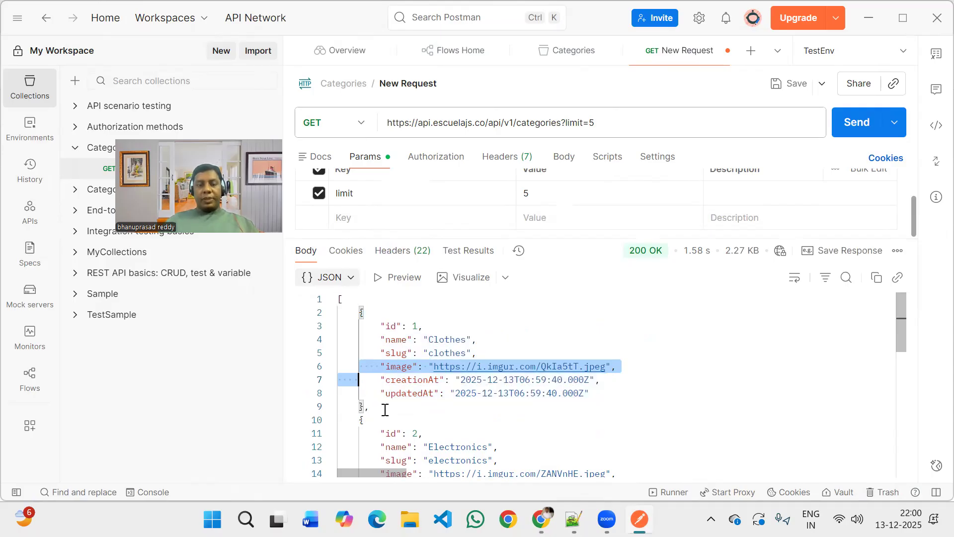
key(shift+Down)
scroll(416, 391, down, 1)
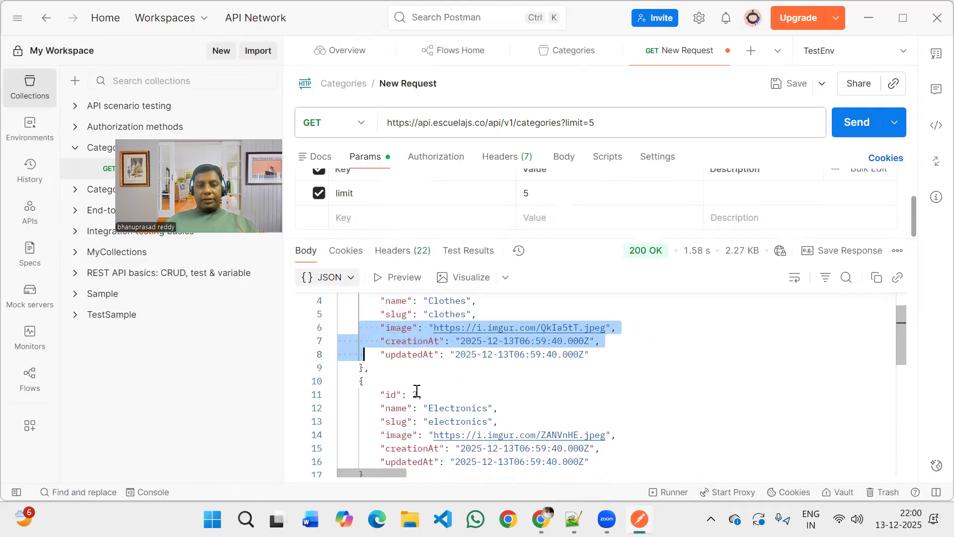
scroll(416, 391, down, 4)
scroll(417, 391, down, 5)
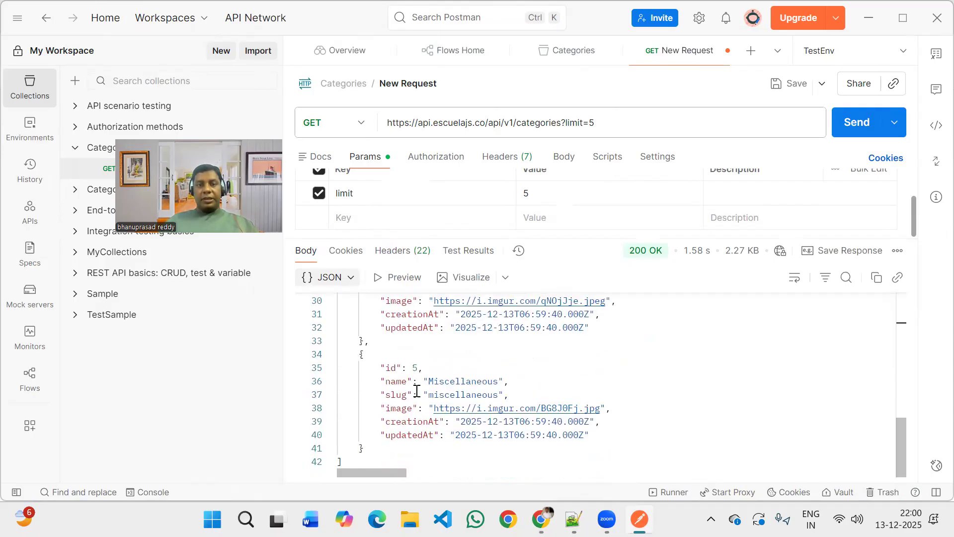
scroll(417, 391, up, 6)
scroll(417, 391, up, 4)
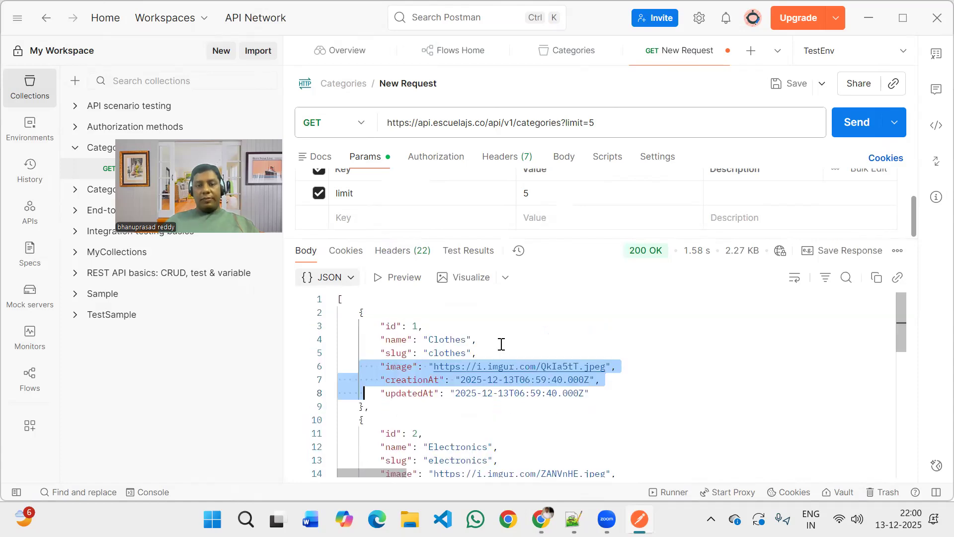
Highlight the first category's name value, Clothes, and check the names of the other categories down to the last one.
click(515, 338)
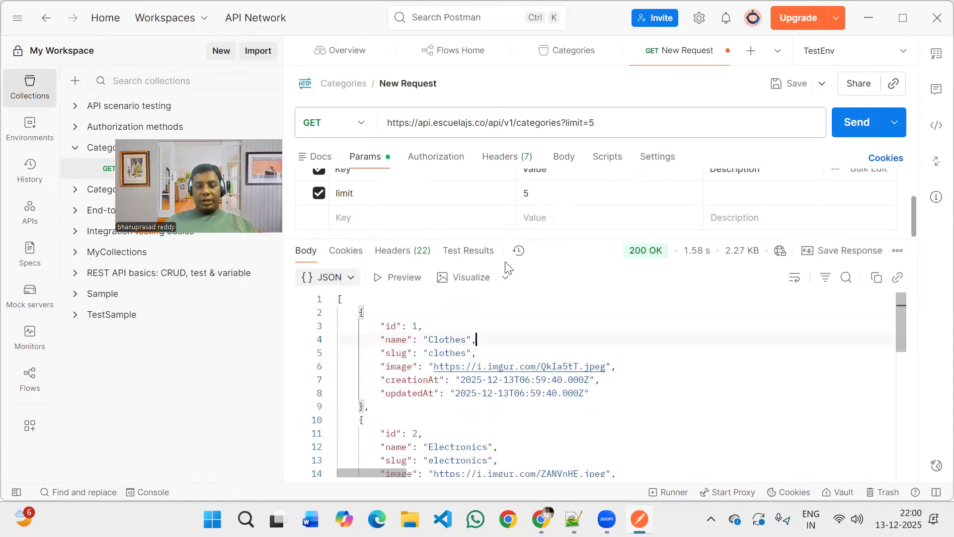
double_click(441, 340)
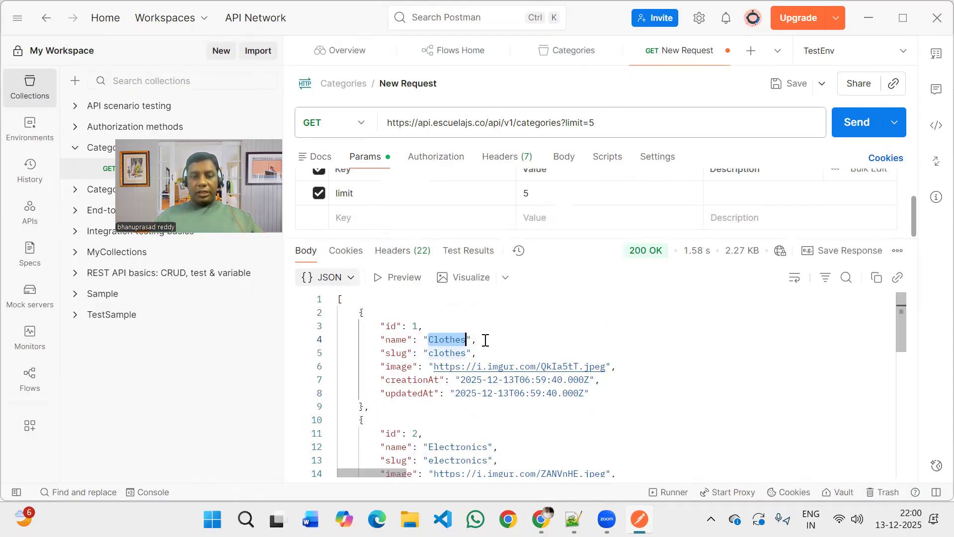
scroll(486, 340, down, 1)
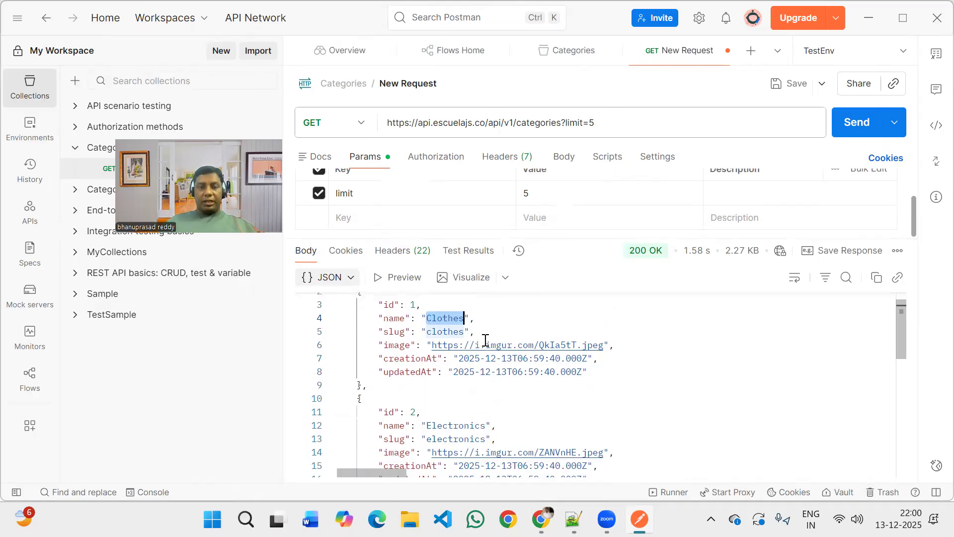
scroll(486, 341, up, 1)
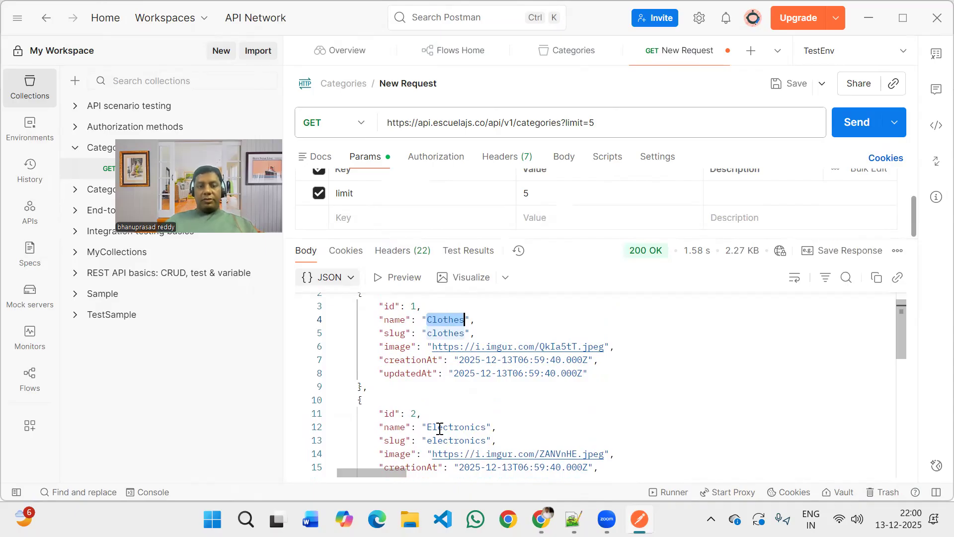
scroll(439, 428, down, 1)
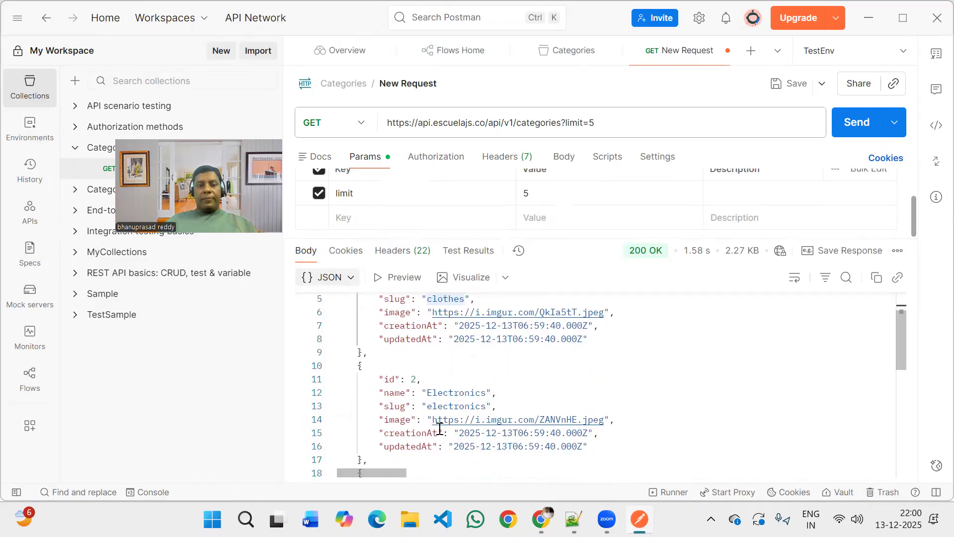
scroll(439, 429, down, 2)
scroll(440, 429, down, 3)
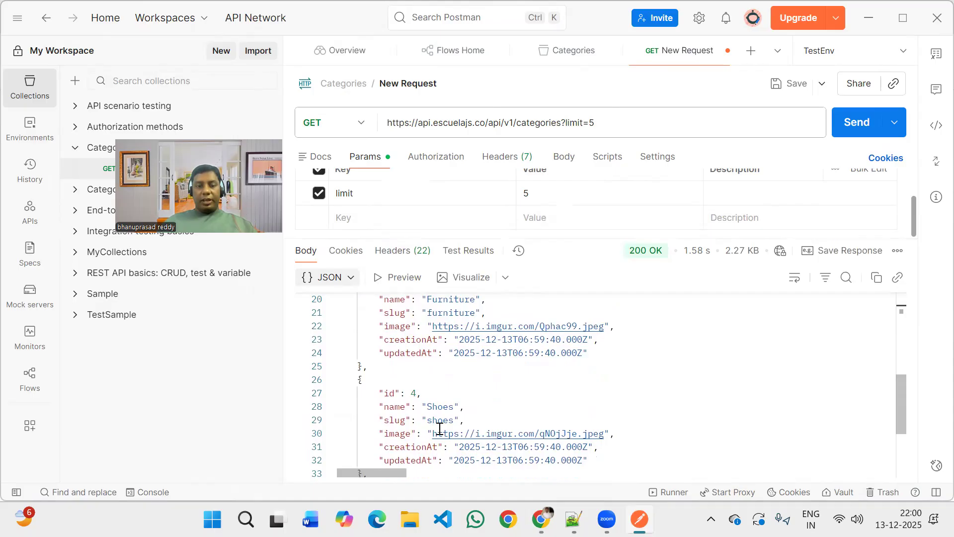
scroll(440, 429, down, 3)
scroll(439, 429, down, 1)
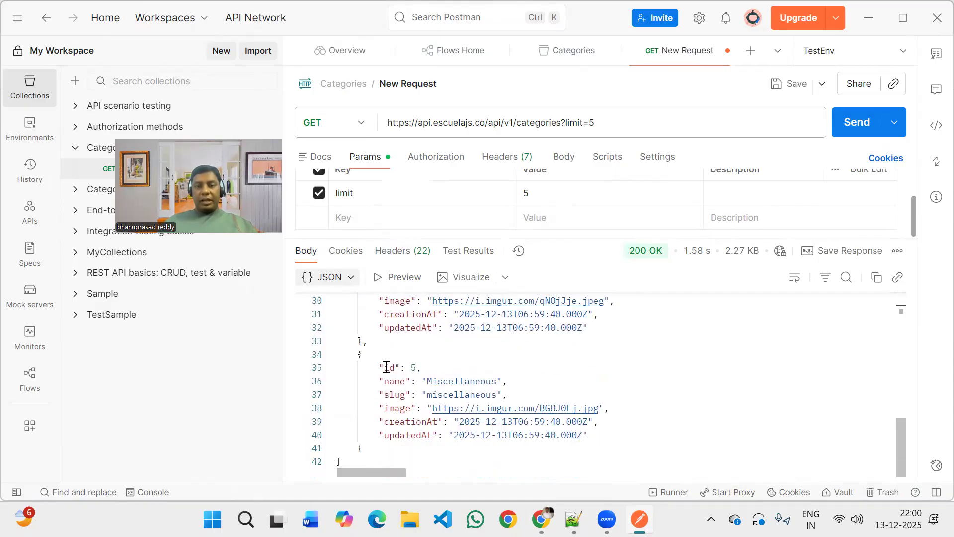
Examine the full list of response headers returned for the GET categories request.
scroll(386, 367, up, 3)
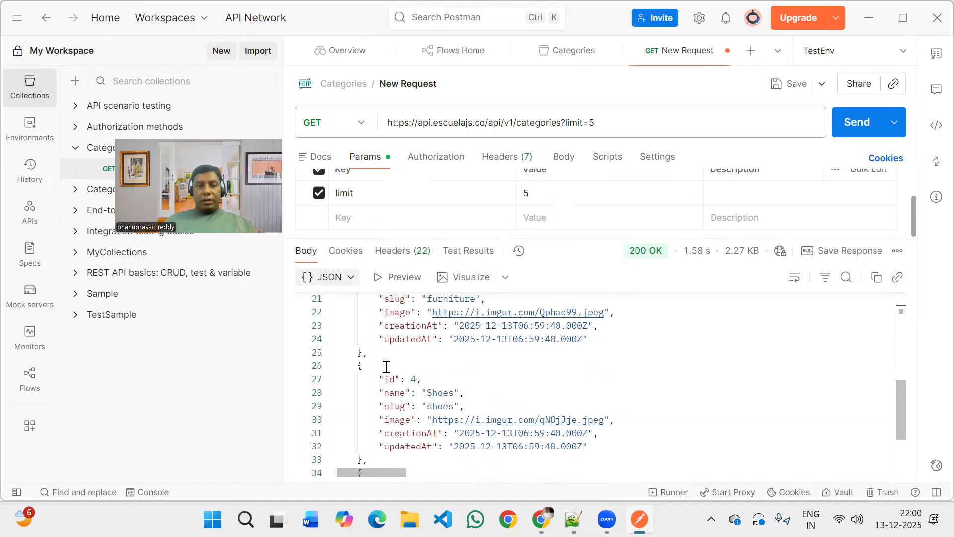
scroll(386, 367, up, 7)
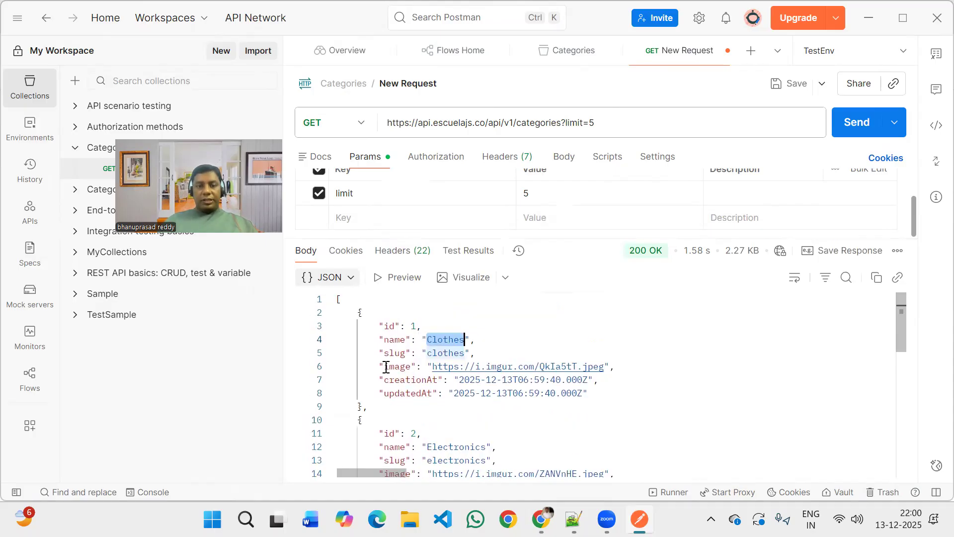
click(391, 250)
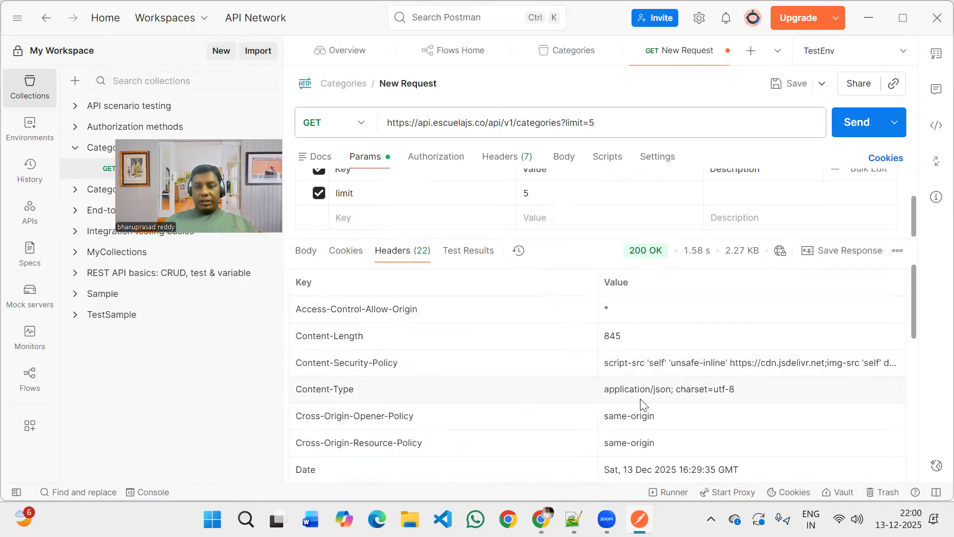
scroll(641, 403, down, 3)
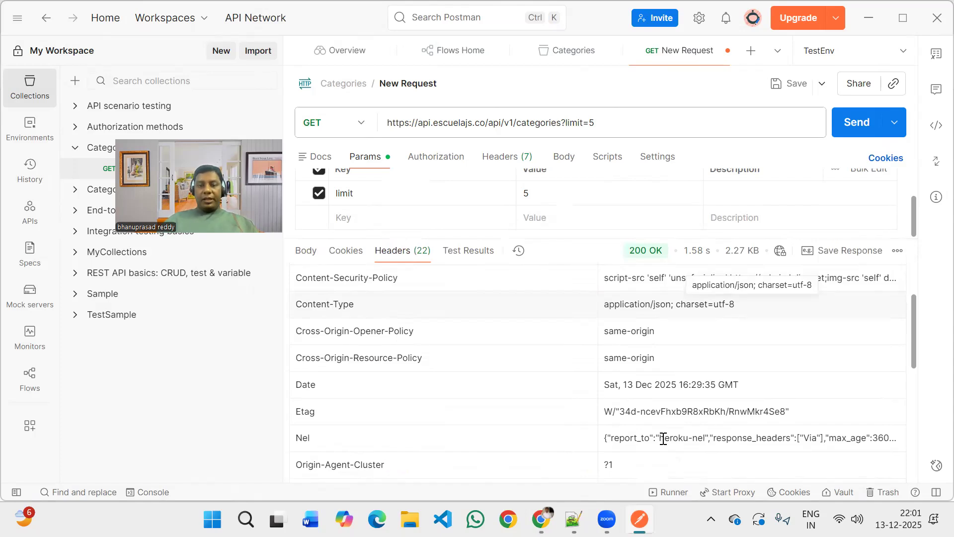
scroll(664, 437, down, 1)
scroll(665, 441, down, 3)
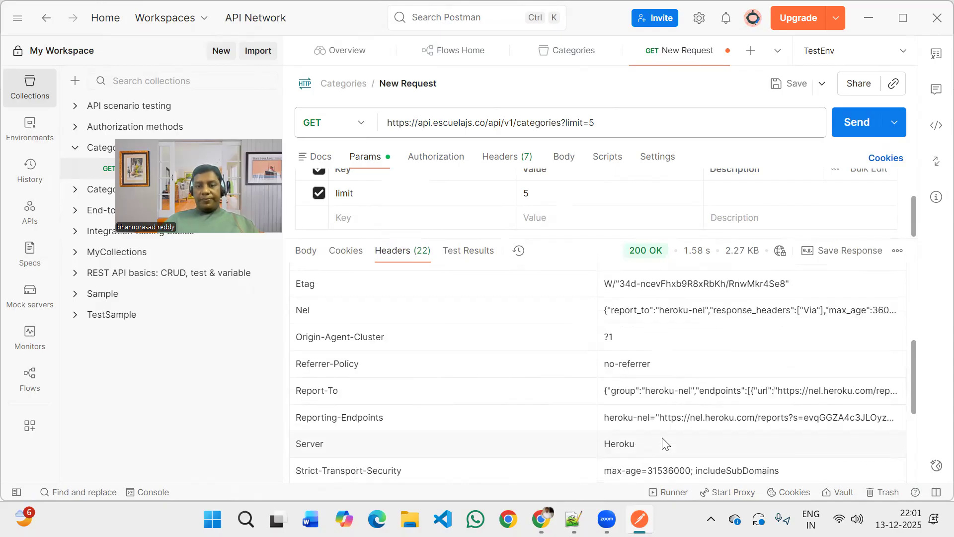
scroll(665, 442, down, 3)
scroll(594, 341, down, 1)
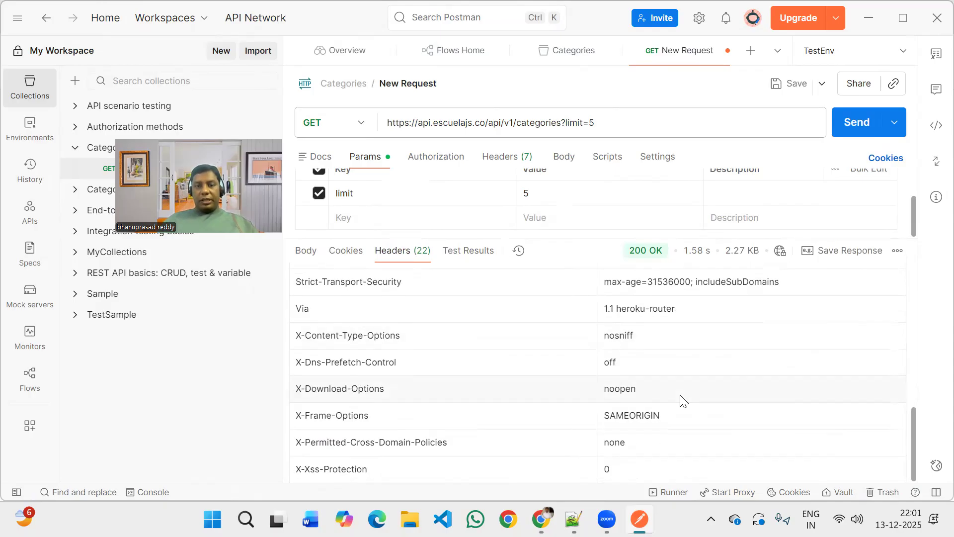
scroll(681, 398, up, 8)
scroll(477, 337, up, 1)
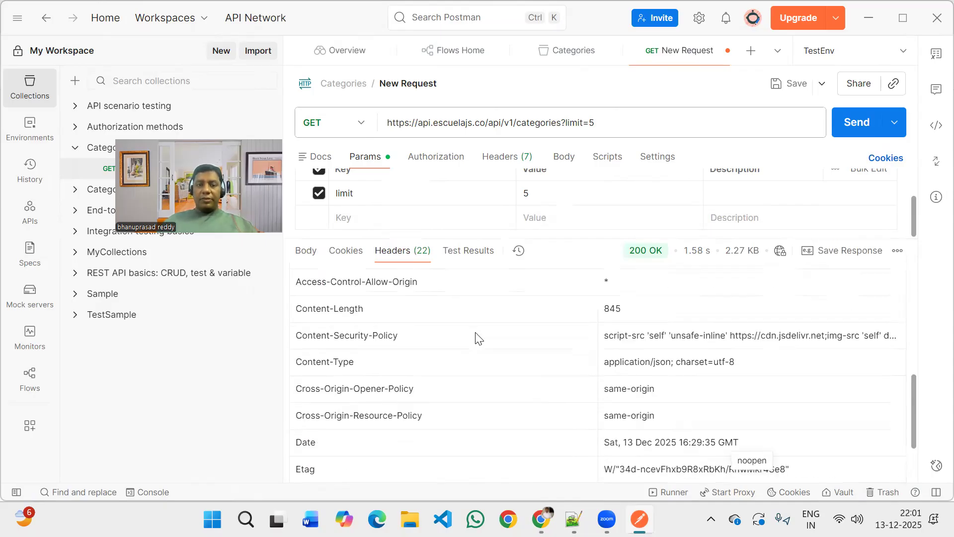
scroll(477, 337, up, 1)
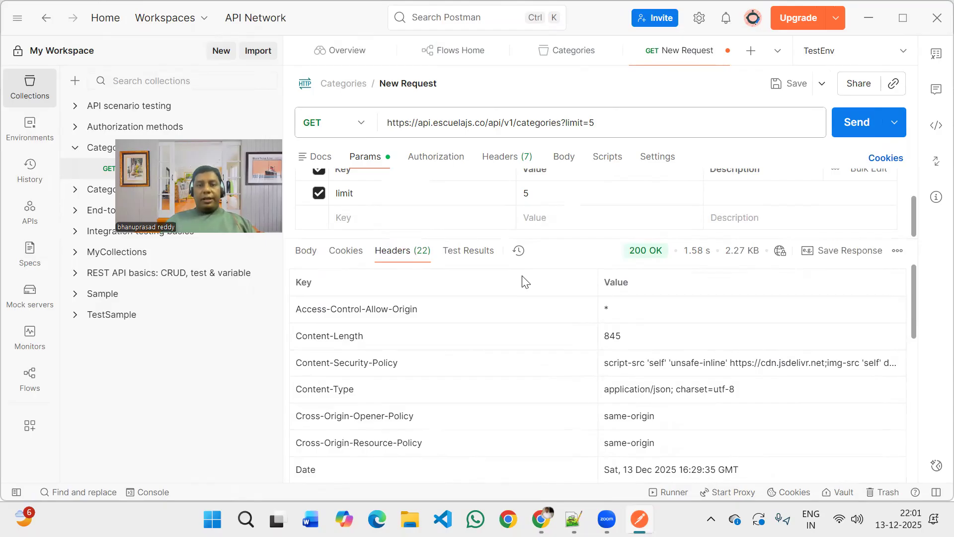
Set the limit query parameter in the request URL to 10 and resend the GET request.
click(437, 157)
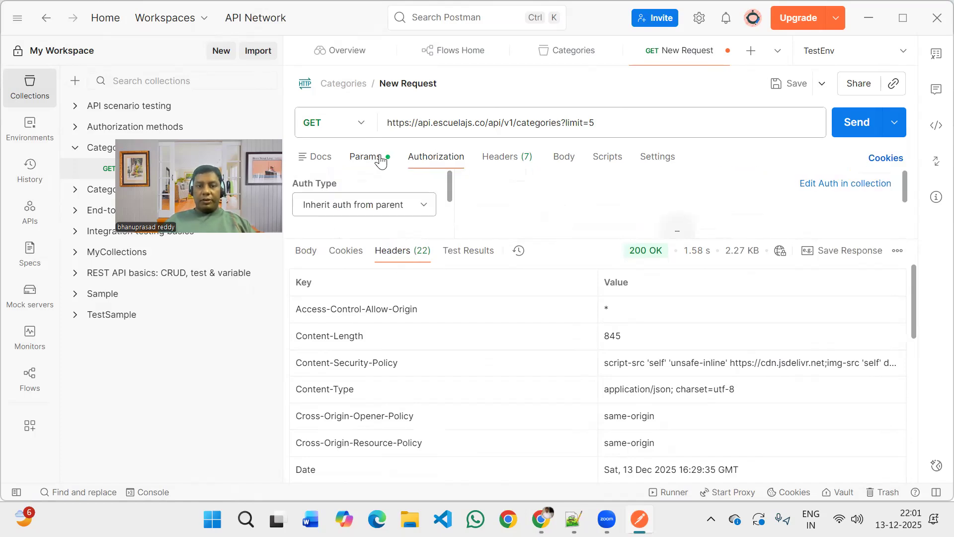
click(381, 159)
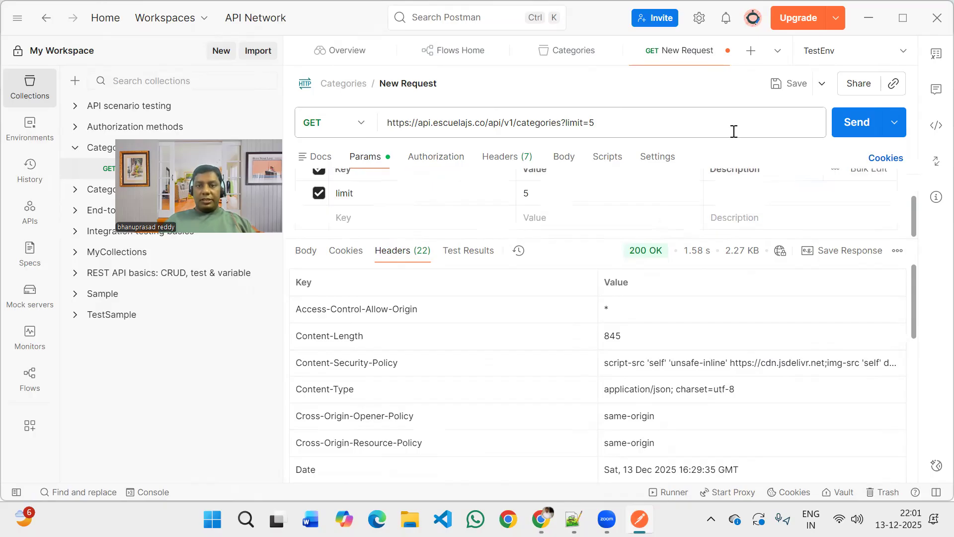
key(BackSpace)
text(10)
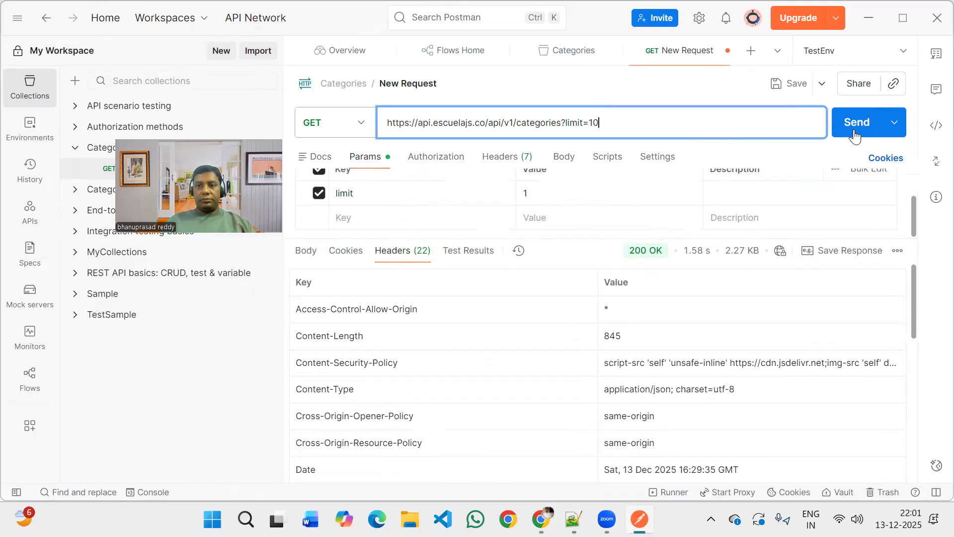
click(853, 132)
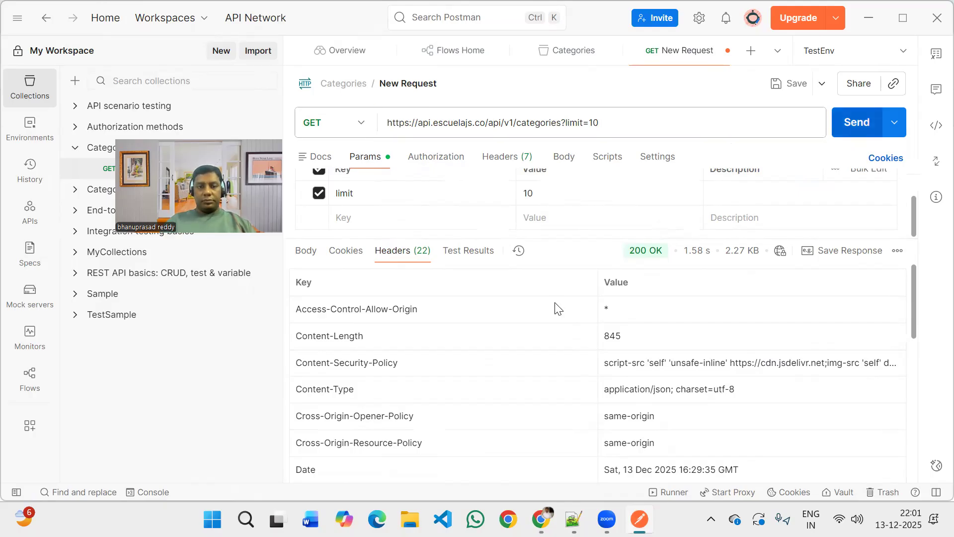
key(ctrl+Return)
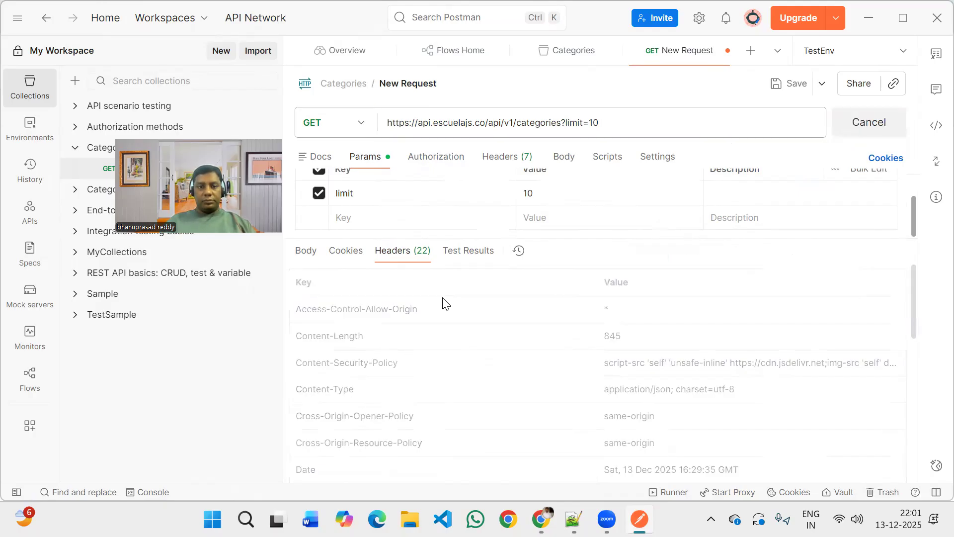
Review the new JSON response body from the first category object down to the last one.
click(307, 253)
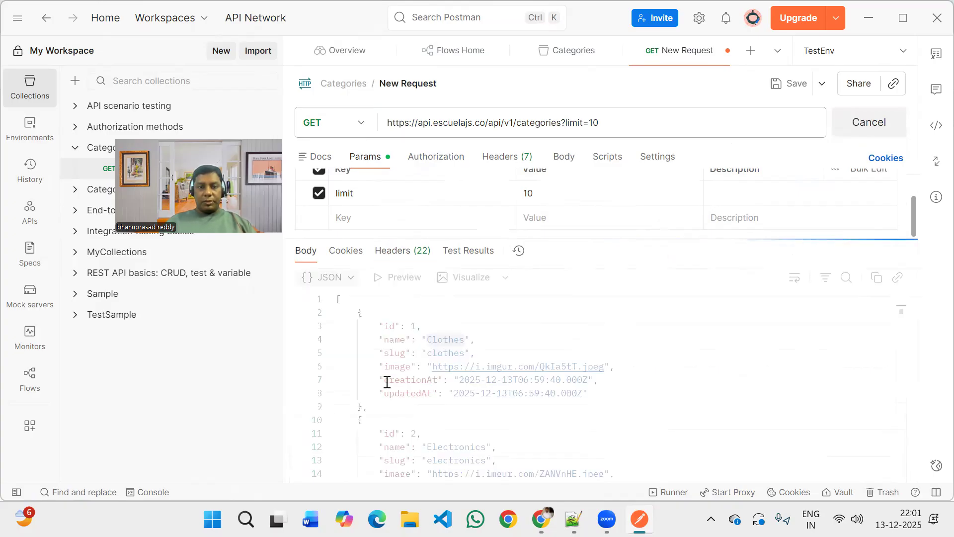
scroll(387, 382, down, 2)
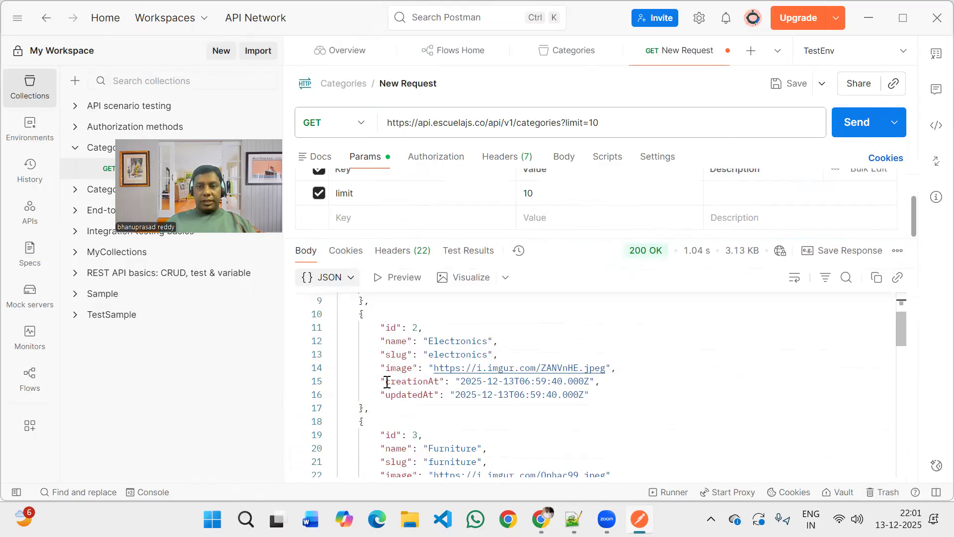
scroll(387, 381, down, 3)
scroll(387, 382, down, 6)
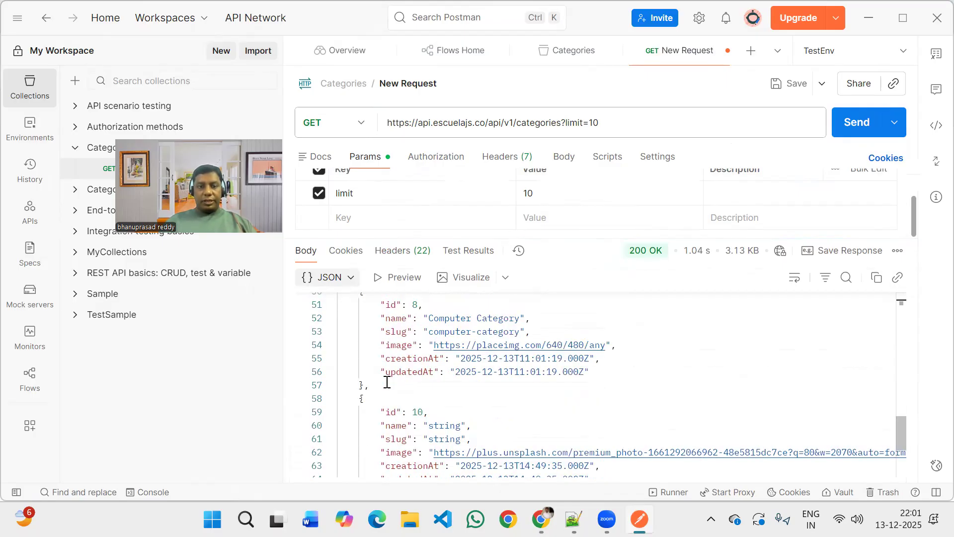
scroll(387, 382, down, 3)
scroll(387, 381, up, 3)
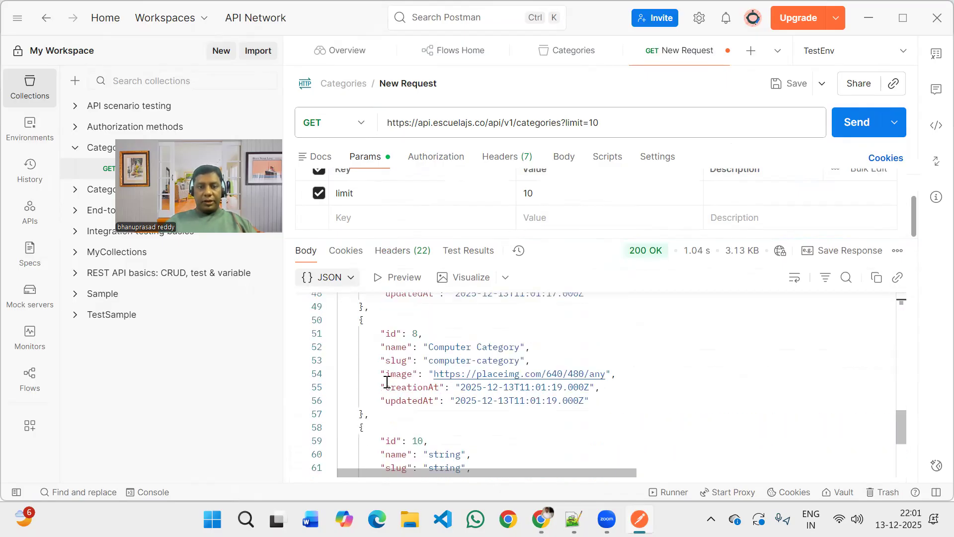
scroll(387, 382, up, 7)
scroll(387, 382, up, 3)
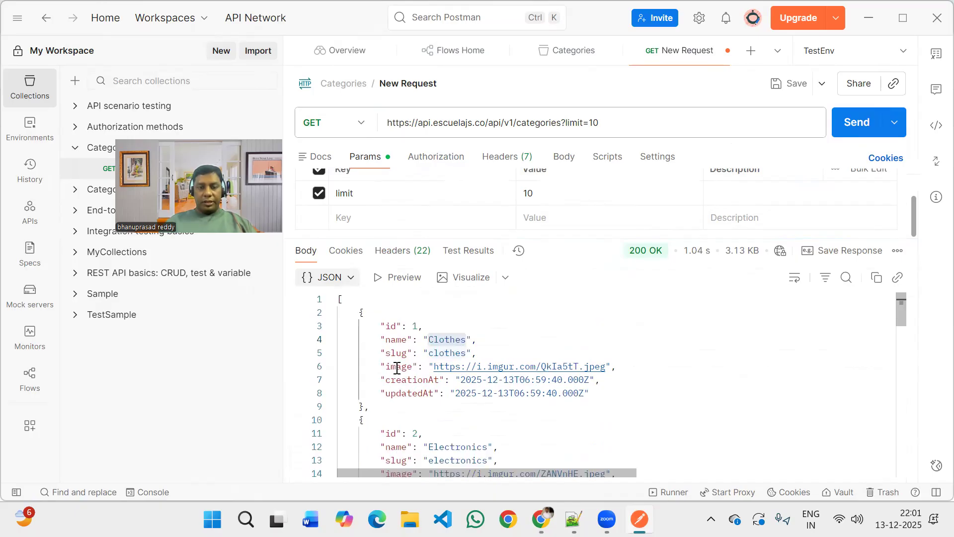
scroll(396, 367, down, 1)
scroll(397, 368, down, 4)
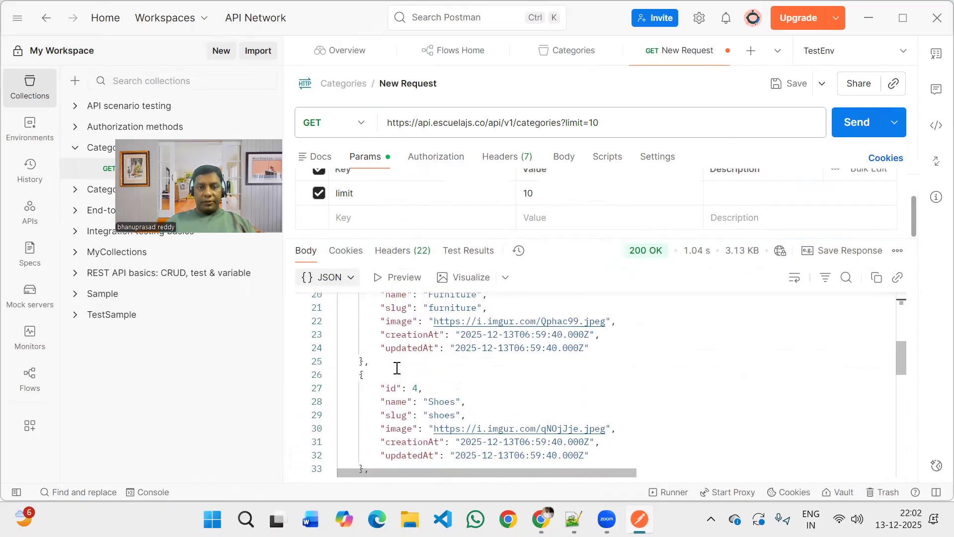
scroll(397, 367, down, 6)
scroll(397, 368, down, 3)
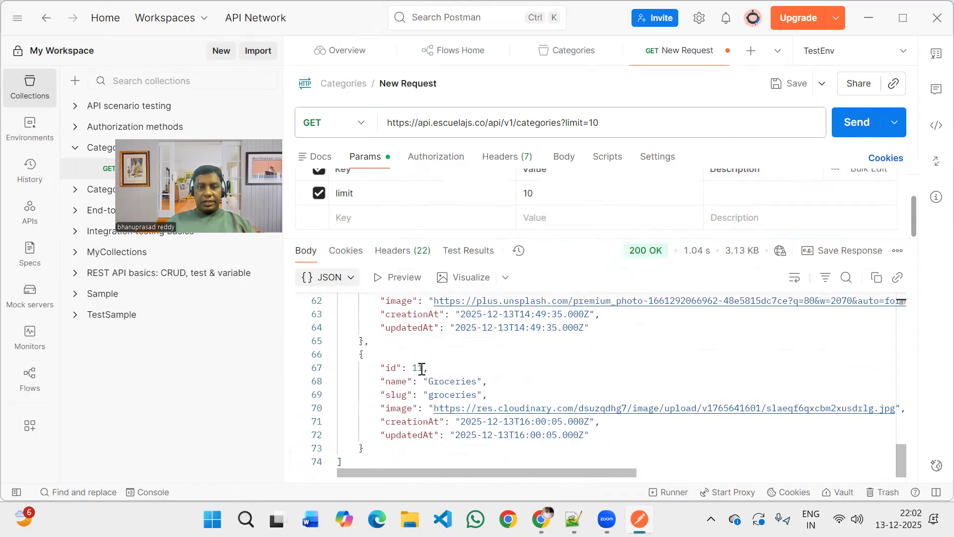
Check the ids of the last categories and highlight the final category object, Groceries, in the response body.
scroll(421, 368, up, 3)
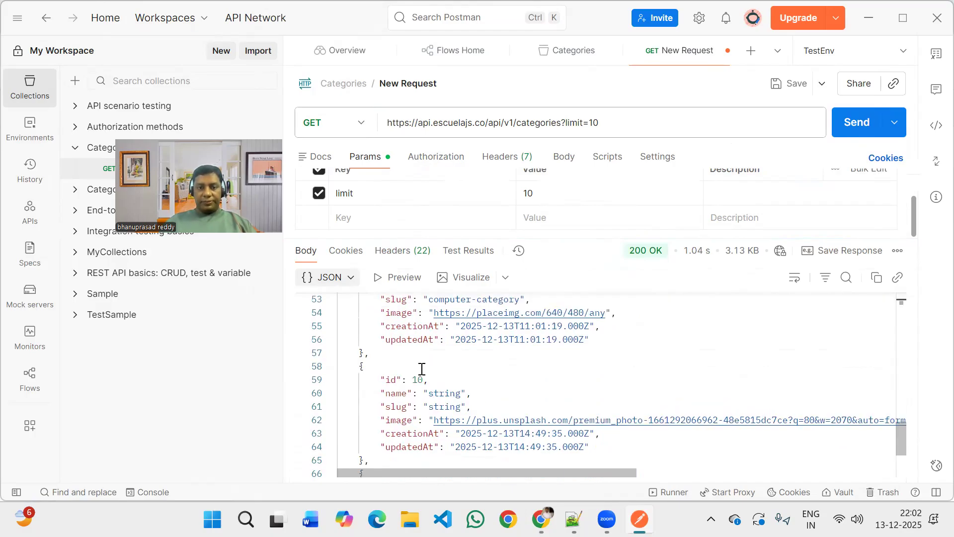
scroll(422, 369, up, 3)
scroll(343, 360, down, 6)
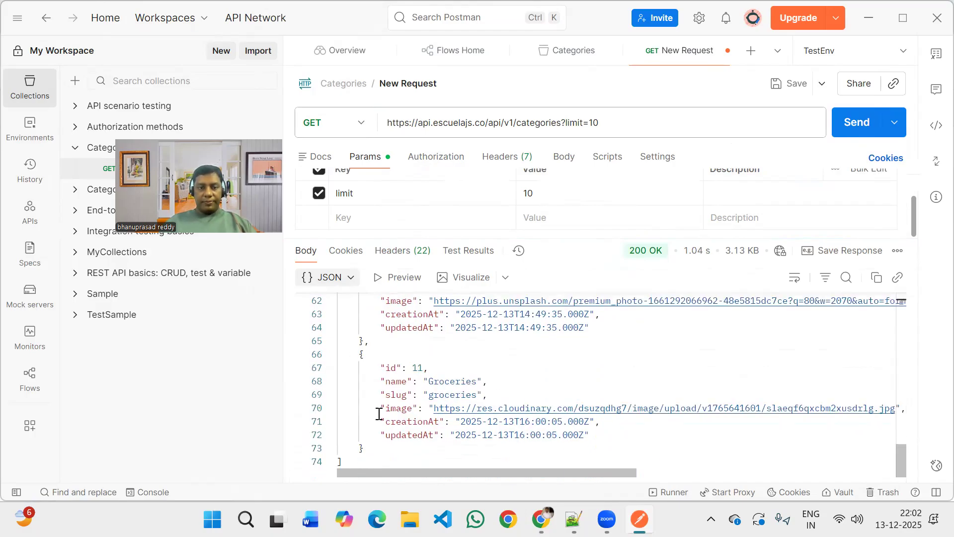
drag(359, 354, 379, 447)
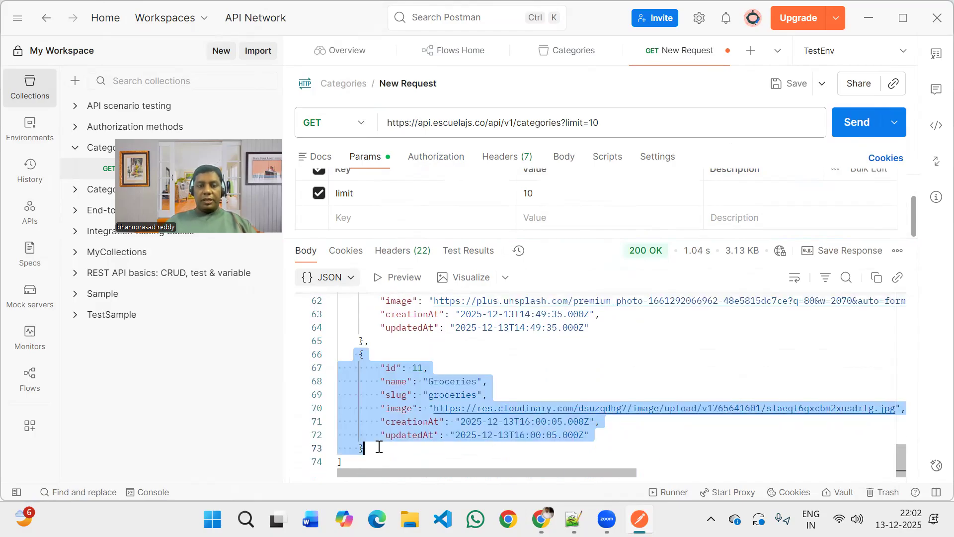
click(427, 370)
scroll(427, 369, up, 1)
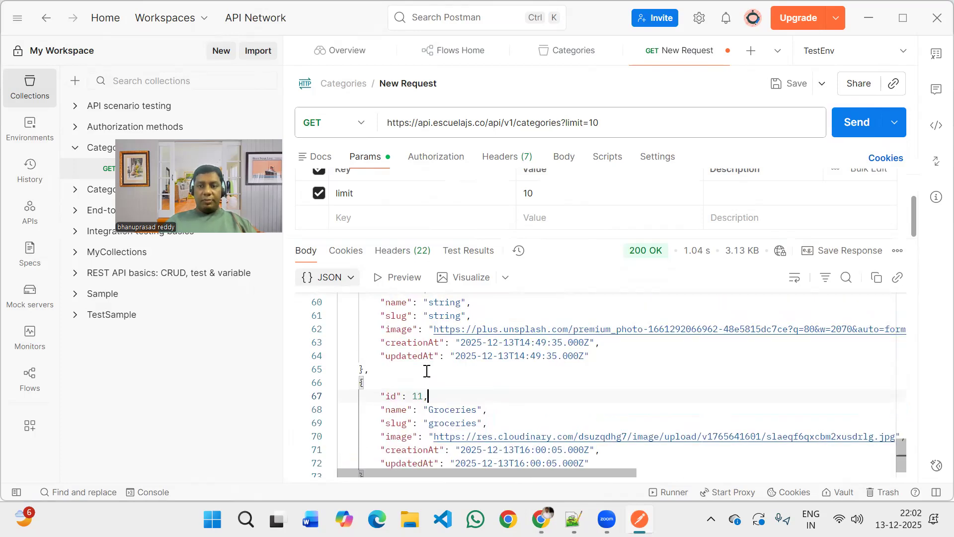
scroll(427, 370, up, 7)
scroll(427, 370, up, 13)
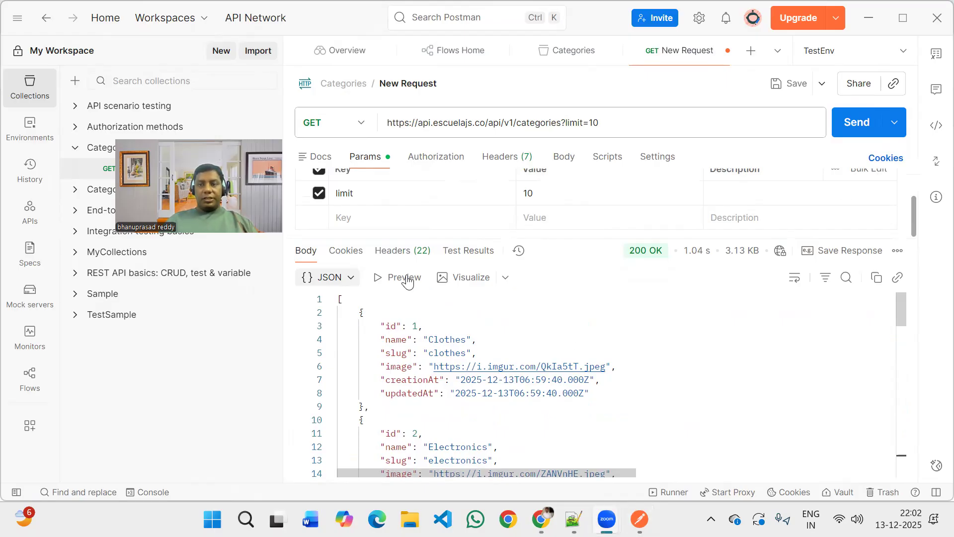
Open the request's post-response script editor and enlarge the request pane slightly to make room for it.
click(915, 224)
drag(910, 214, 920, 171)
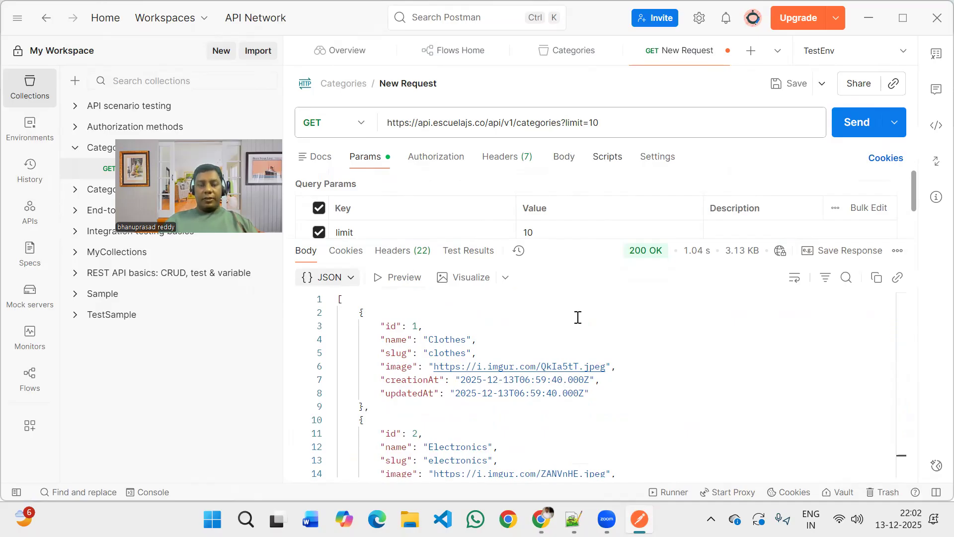
drag(564, 239, 566, 305)
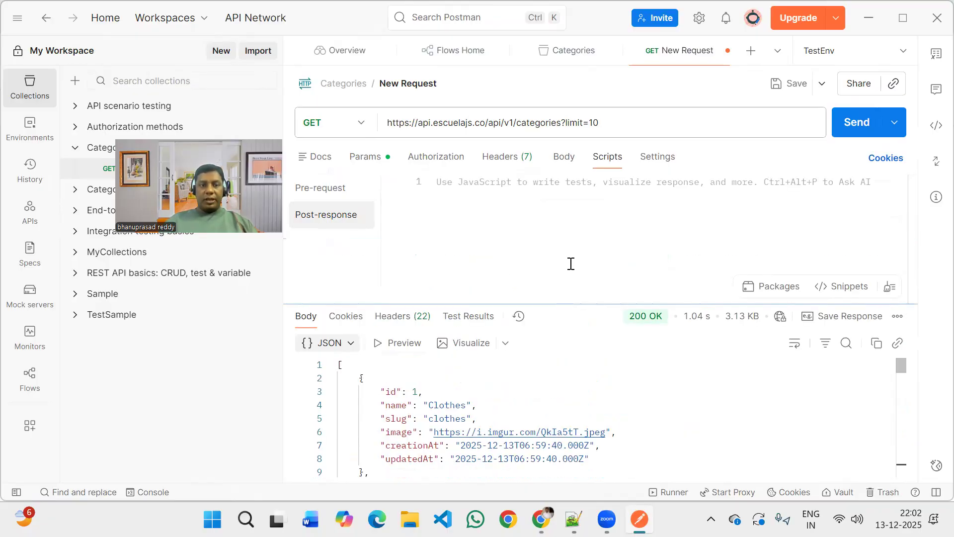
drag(569, 264, 568, 261)
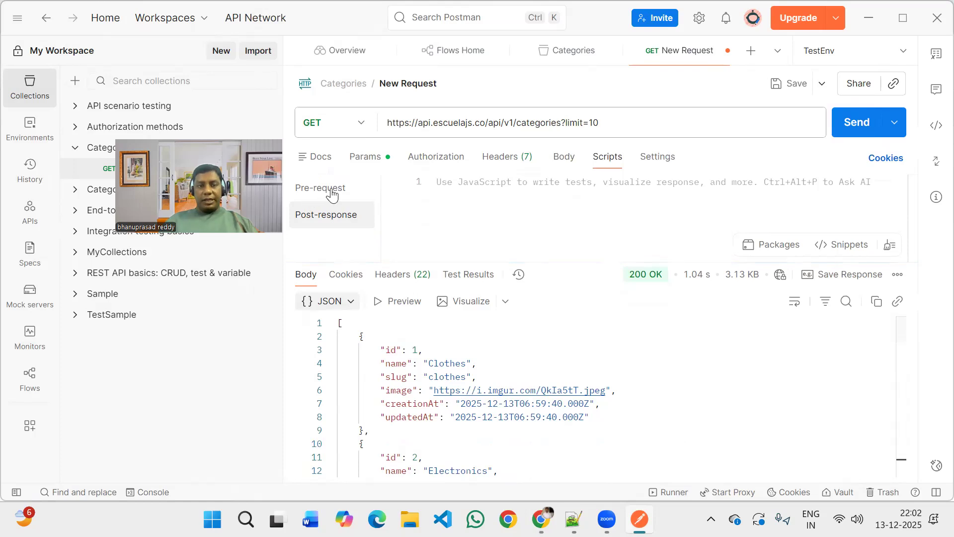
mouse_move(330, 196)
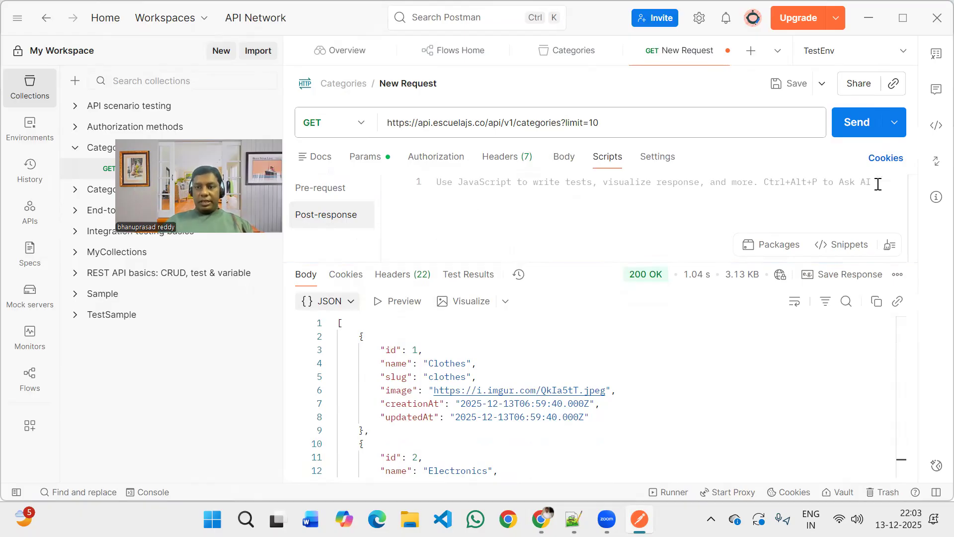
click(696, 194)
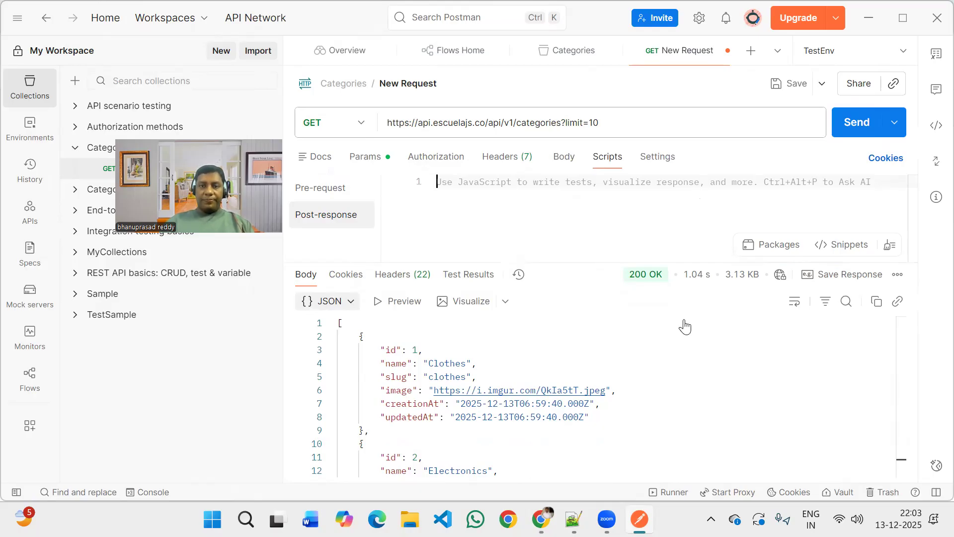
Start an AI chat for the New Request and begin the prompt with "Write a test for this Get call to validate".
key(ctrl+alt+p)
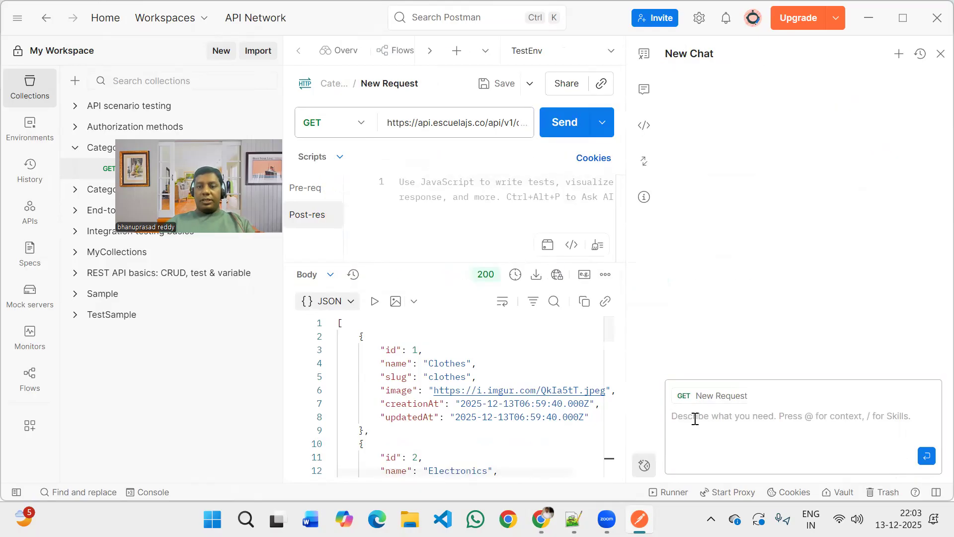
click(695, 419)
text(WR)
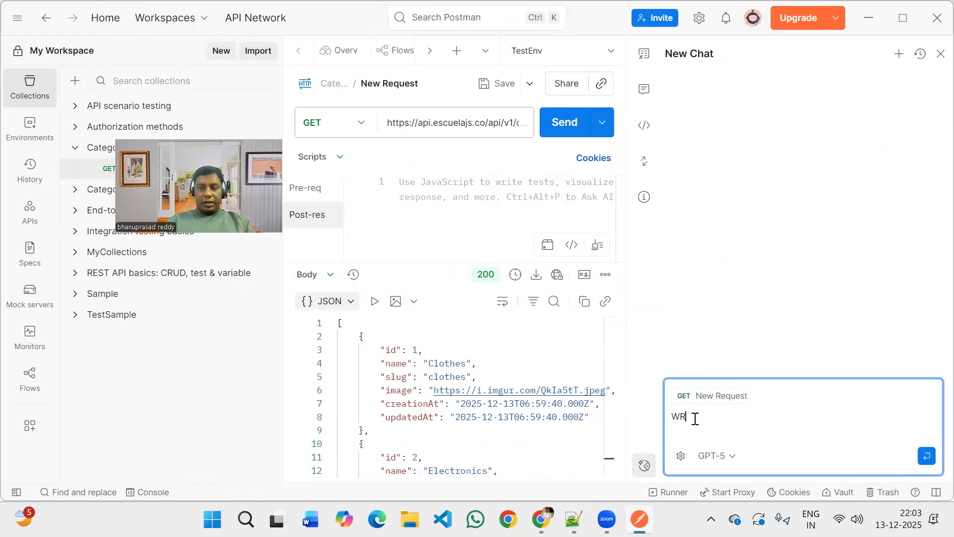
key(BackSpace)
key(BackSpace)
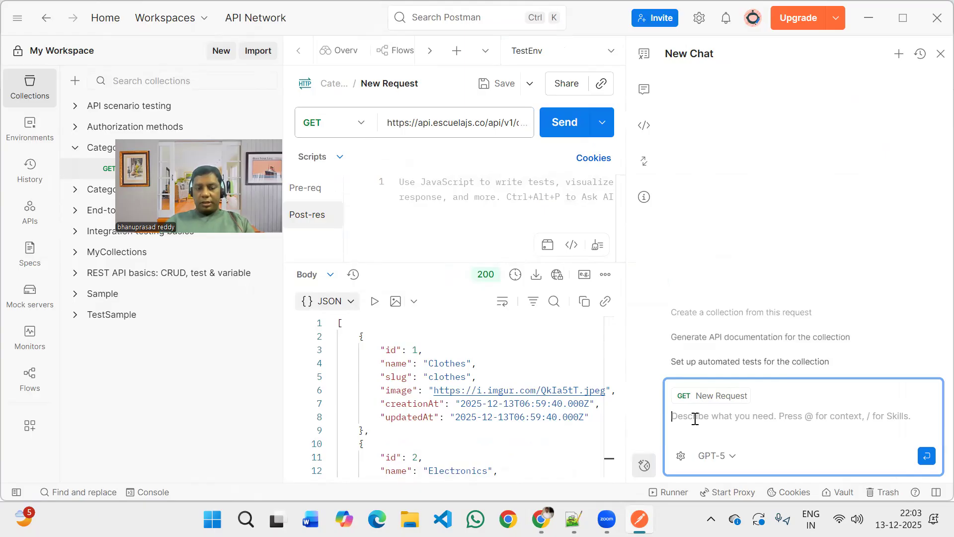
text(Write)
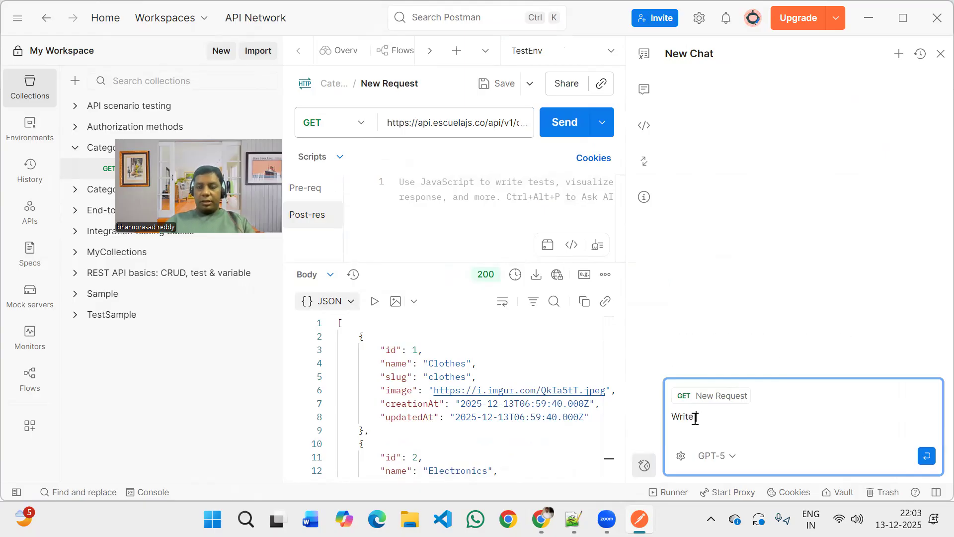
text( a )
text(testin)
key(BackSpace)
key(BackSpace)
text(for this )
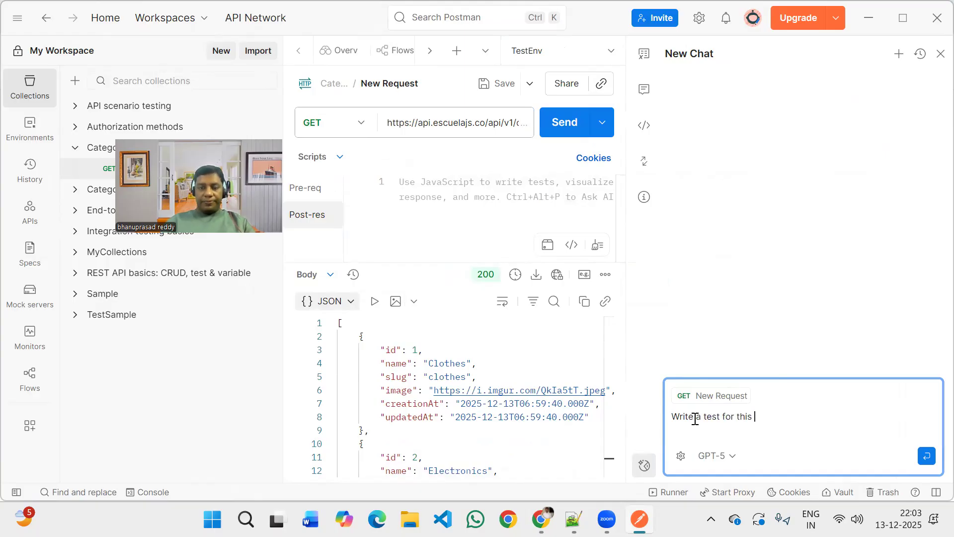
text(Get ca)
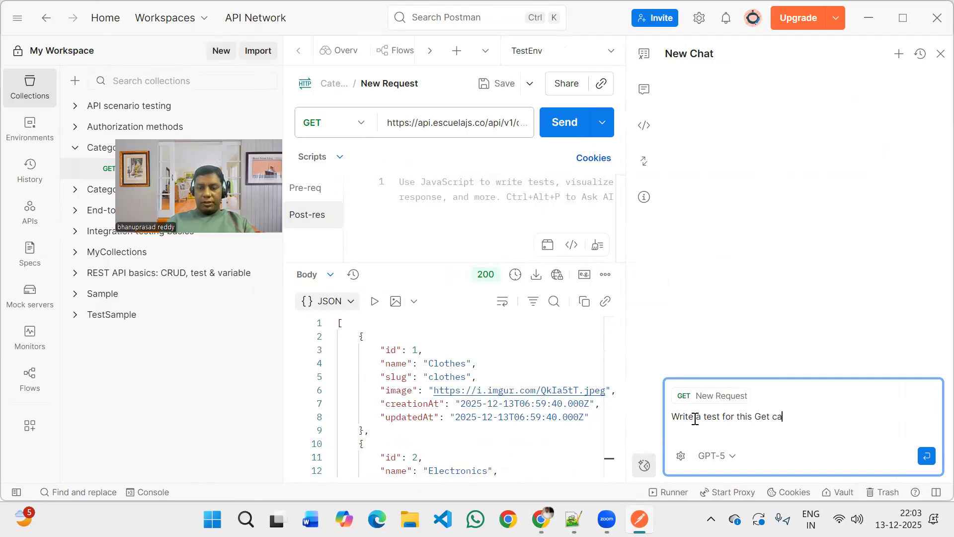
text(ll to validate)
key(shift+Return)
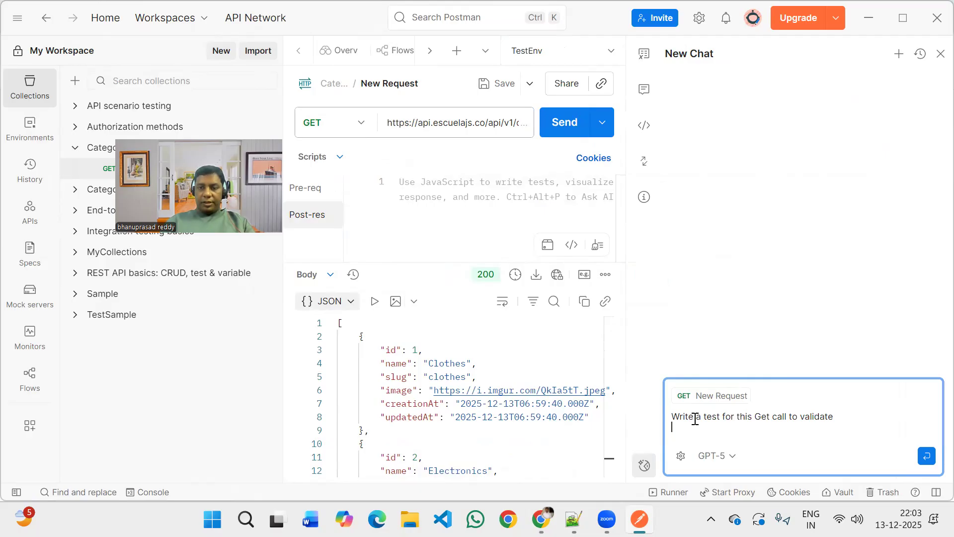
Add "status code", "number of records" and "headers" to the AI prompt, each on its own line.
text(status code)
key(shift+Return)
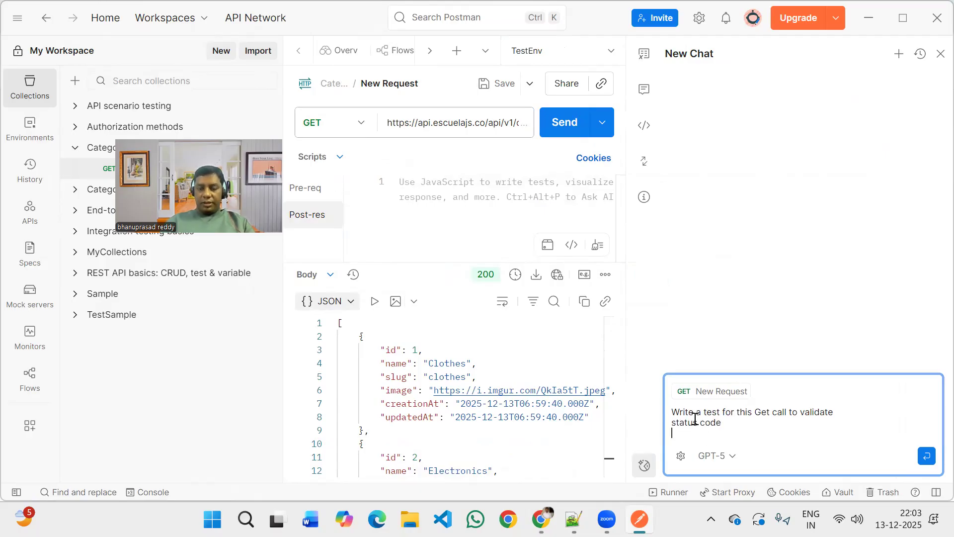
text(number o)
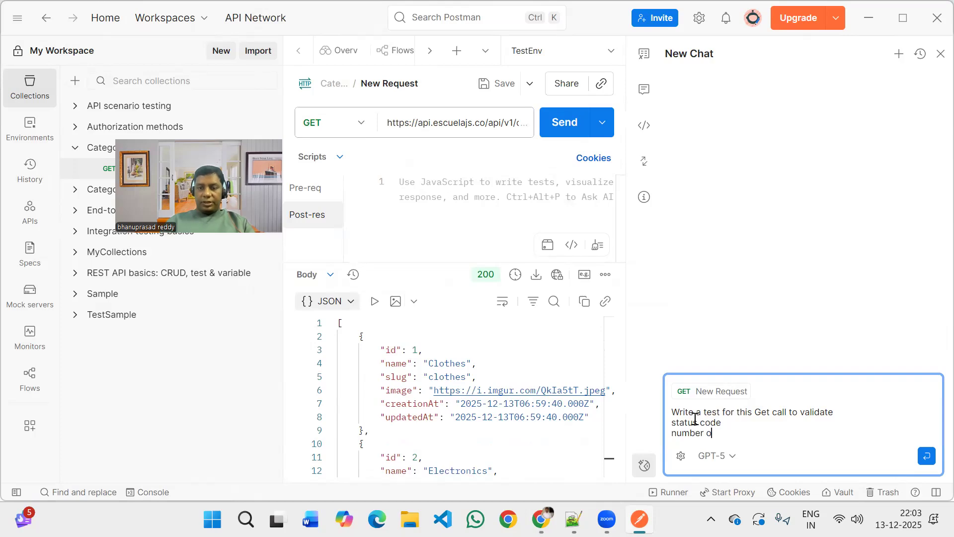
text(f records)
key(shift+Return)
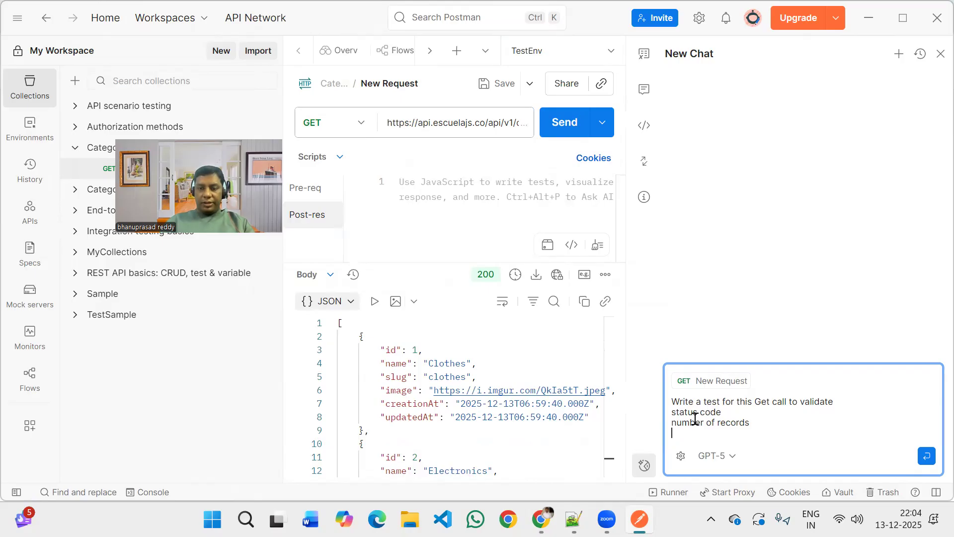
text(headers)
key(shift+Return)
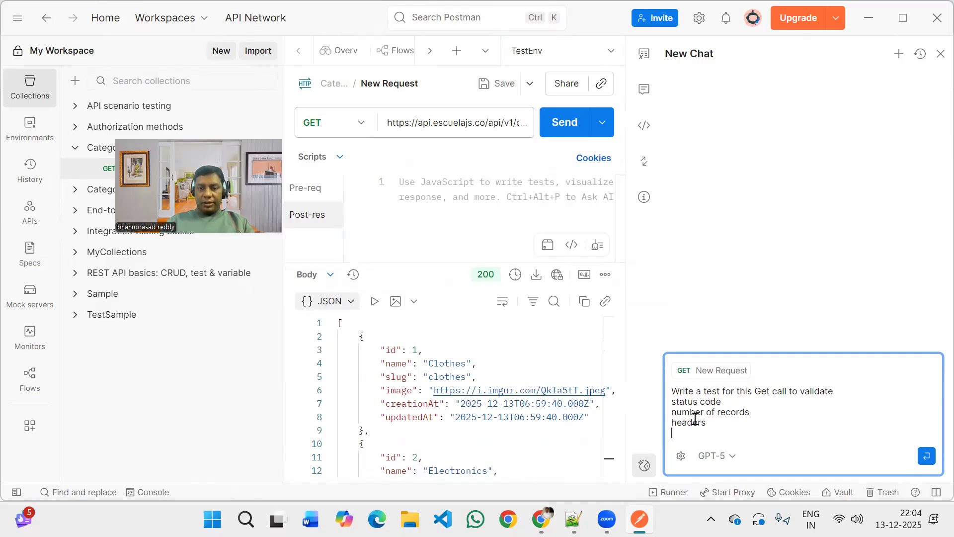
Finish the AI prompt with "and id =1 name should be clothes" and submit it.
text(and id =1 name should be clothers)
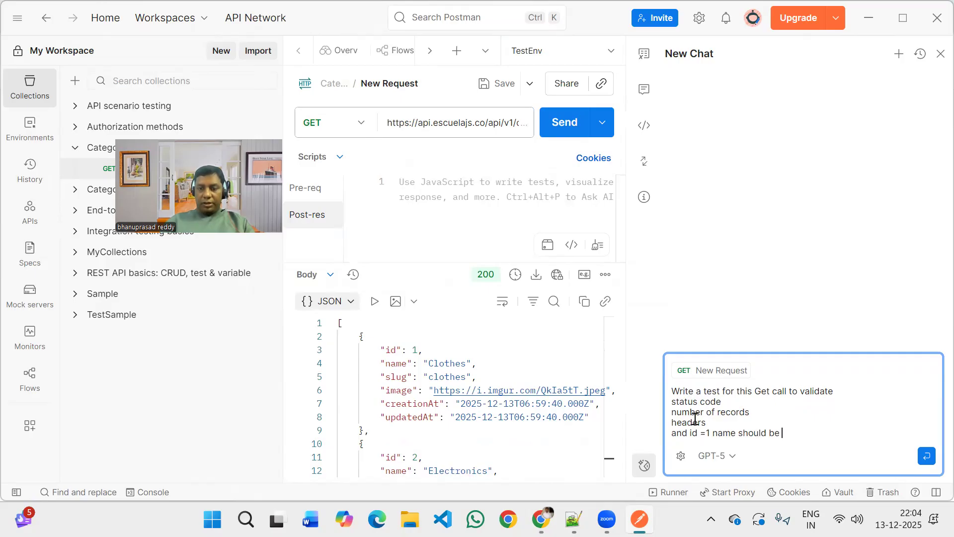
key(BackSpace)
key(BackSpace)
text(s)
key(Return)
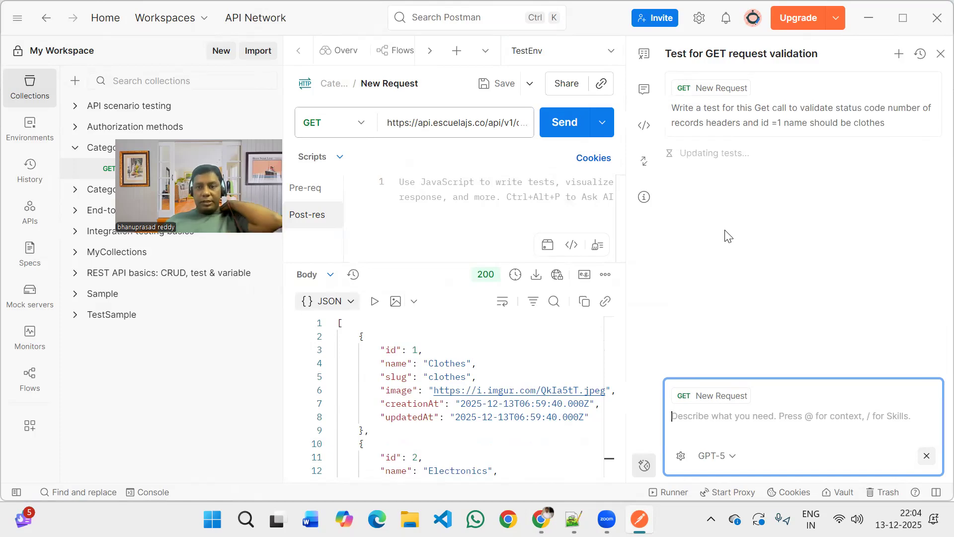
Look through the proposed post-response script to its end, approve it, and close the AI chat.
scroll(727, 232, down, 1)
scroll(736, 239, down, 2)
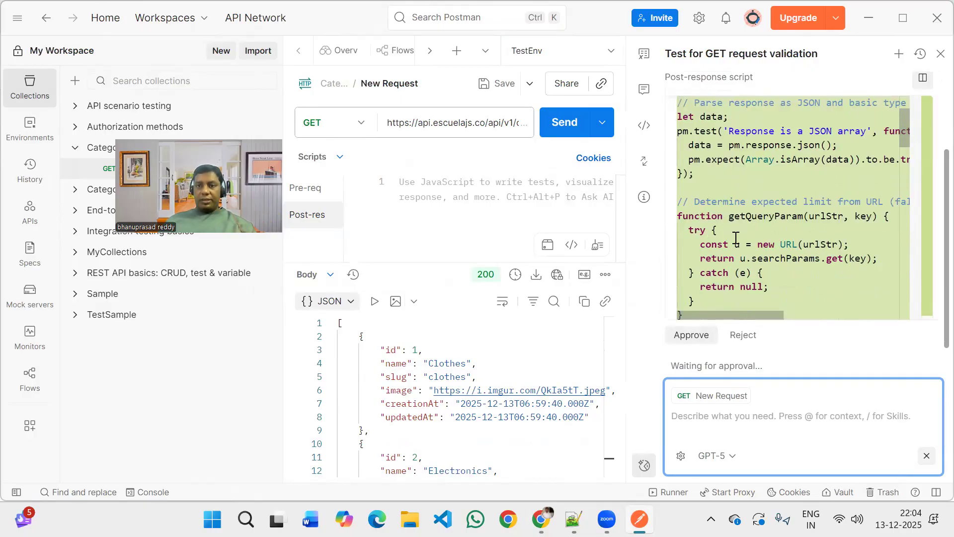
scroll(736, 239, down, 3)
scroll(736, 238, down, 2)
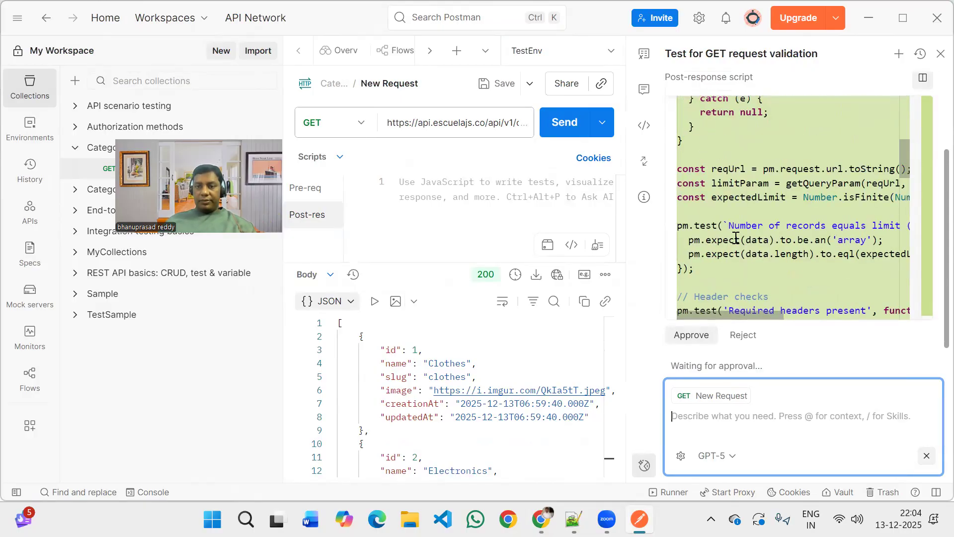
scroll(736, 237, down, 5)
scroll(736, 238, down, 5)
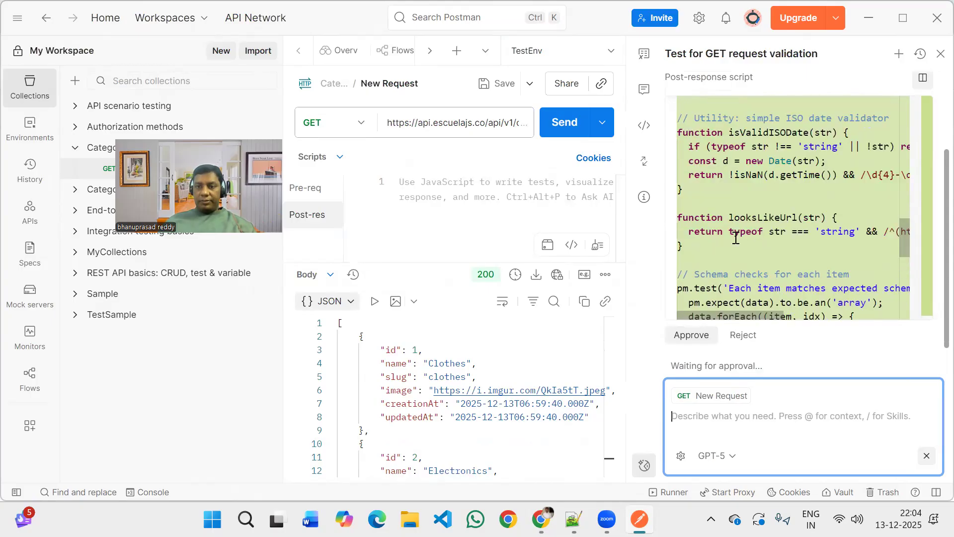
scroll(736, 239, down, 5)
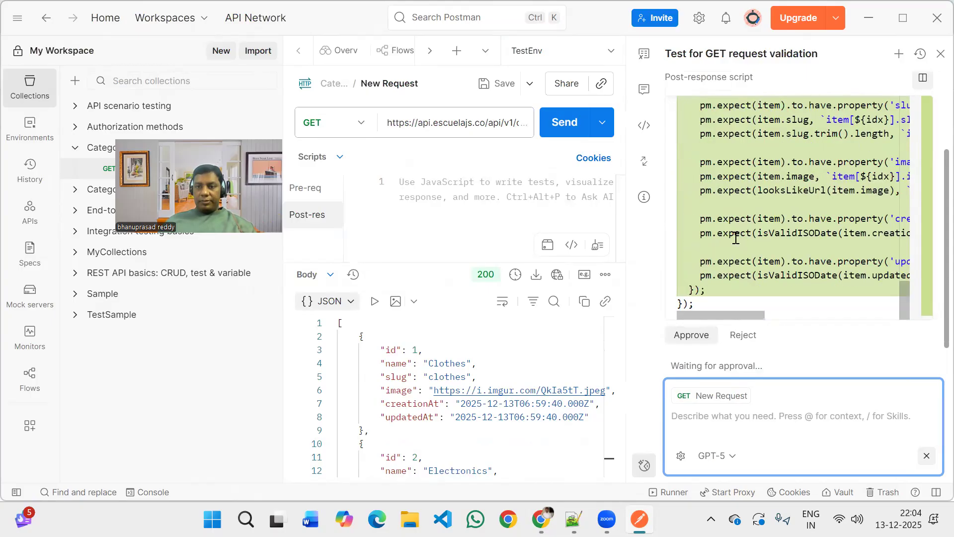
click(692, 335)
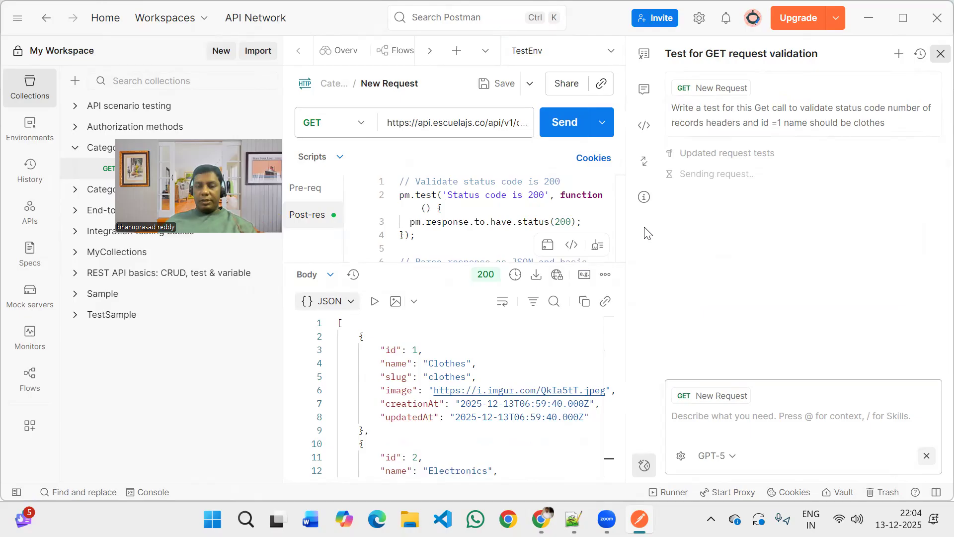
click(940, 54)
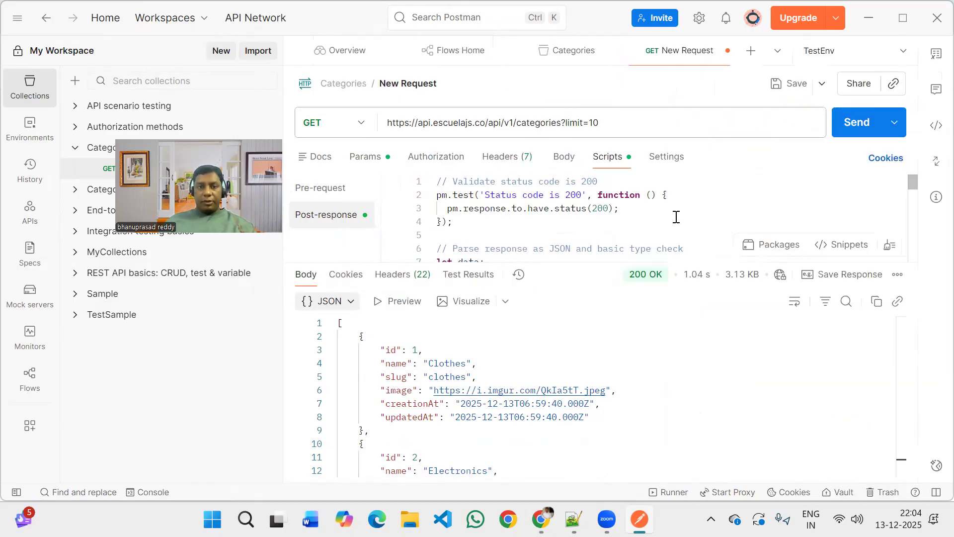
Review the status code test and the JSON array check at the start of the post-response script.
scroll(677, 217, down, 1)
scroll(676, 217, up, 1)
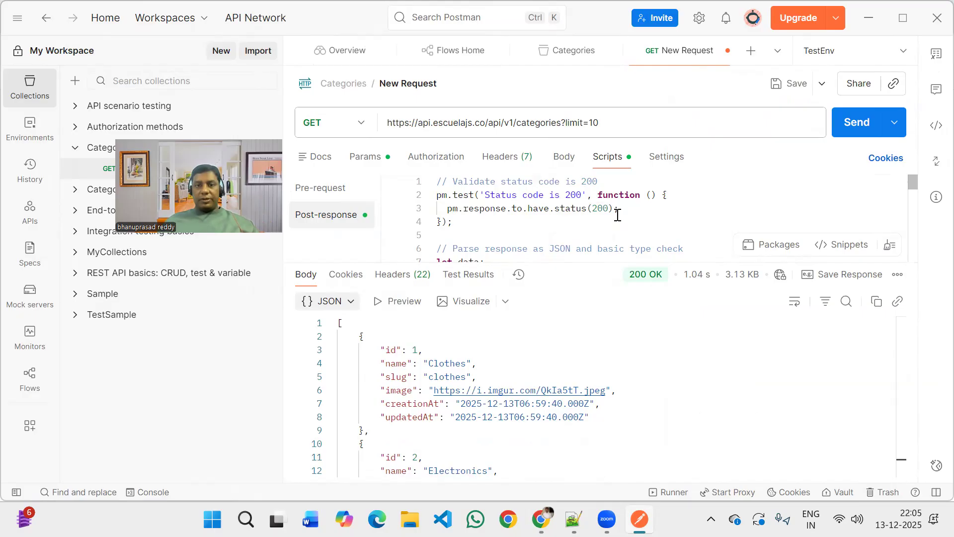
scroll(618, 215, down, 1)
scroll(617, 215, down, 1)
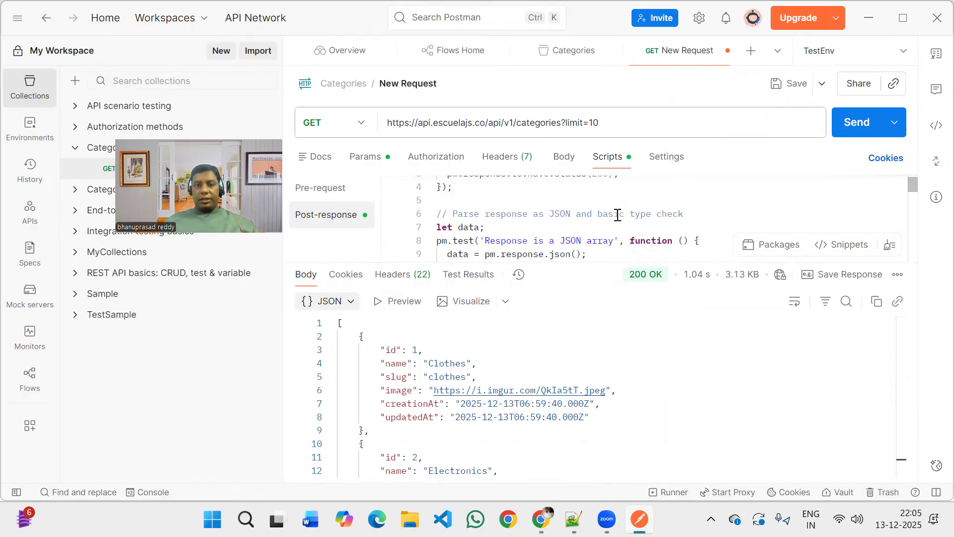
scroll(617, 215, down, 1)
scroll(476, 208, down, 1)
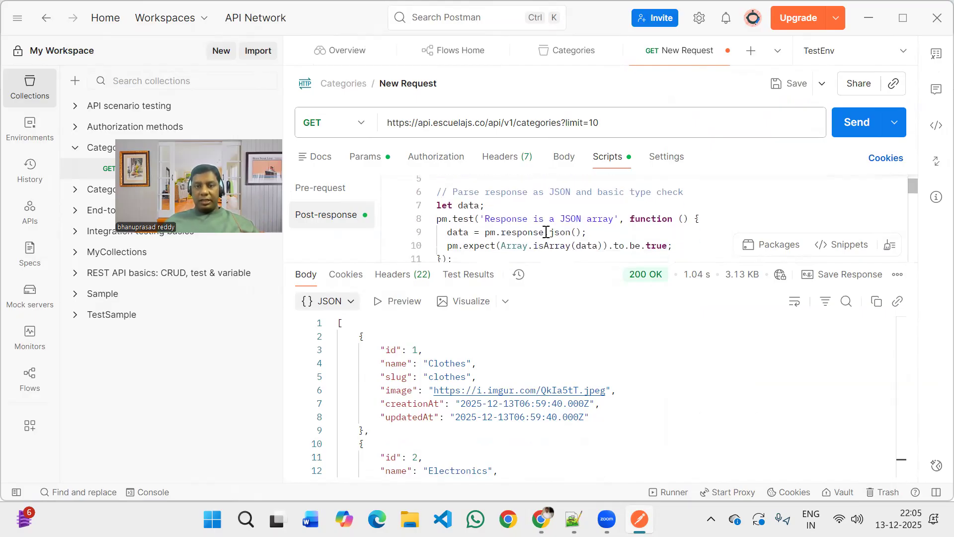
scroll(528, 222, down, 1)
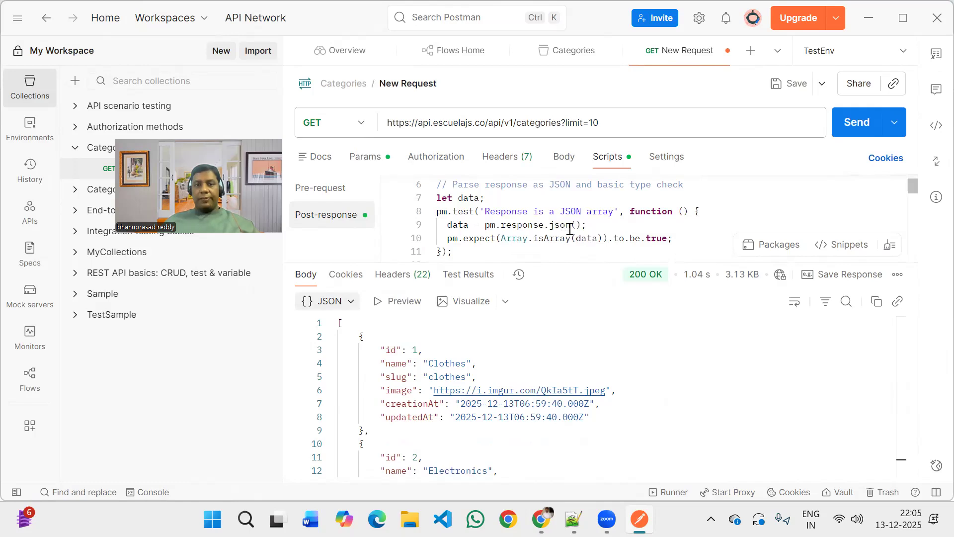
scroll(659, 227, down, 1)
click(659, 226)
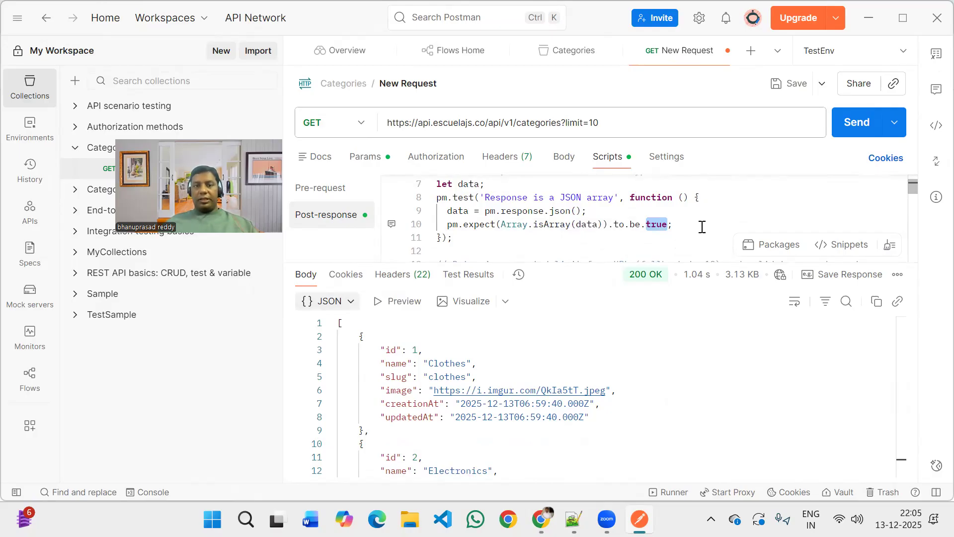
Examine the getQueryParam function and the record count test, highlighting the word "limit" in the test name.
scroll(701, 226, down, 1)
scroll(701, 227, down, 1)
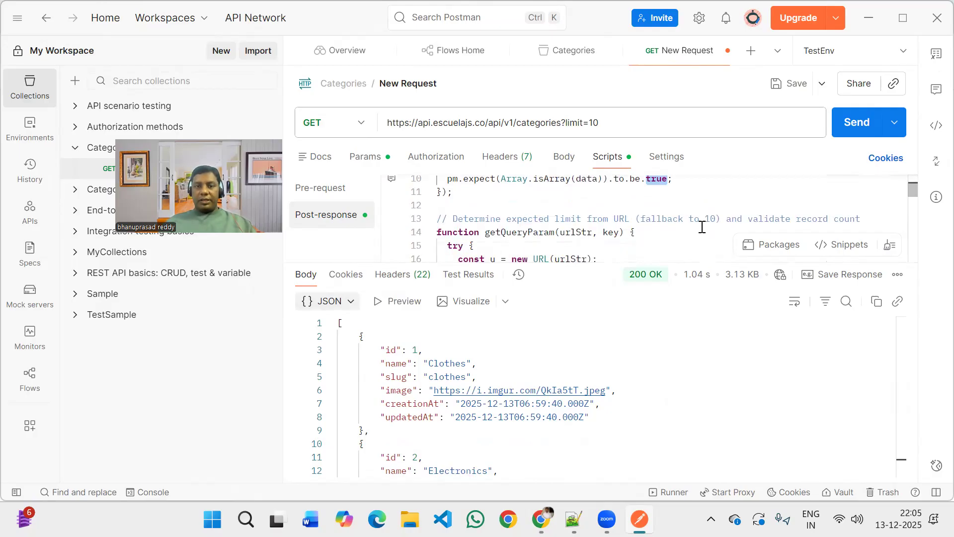
scroll(702, 226, down, 1)
scroll(702, 227, down, 1)
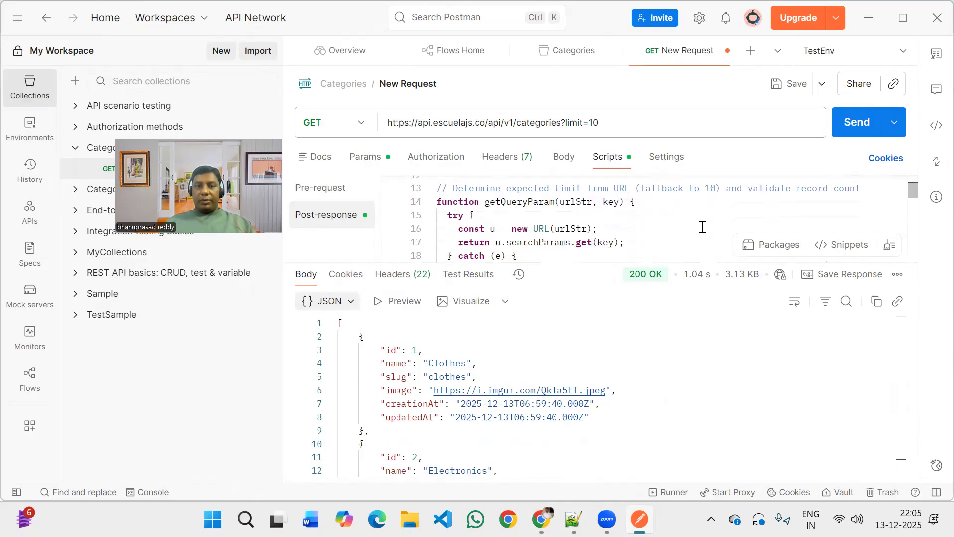
scroll(702, 226, down, 1)
scroll(701, 227, down, 1)
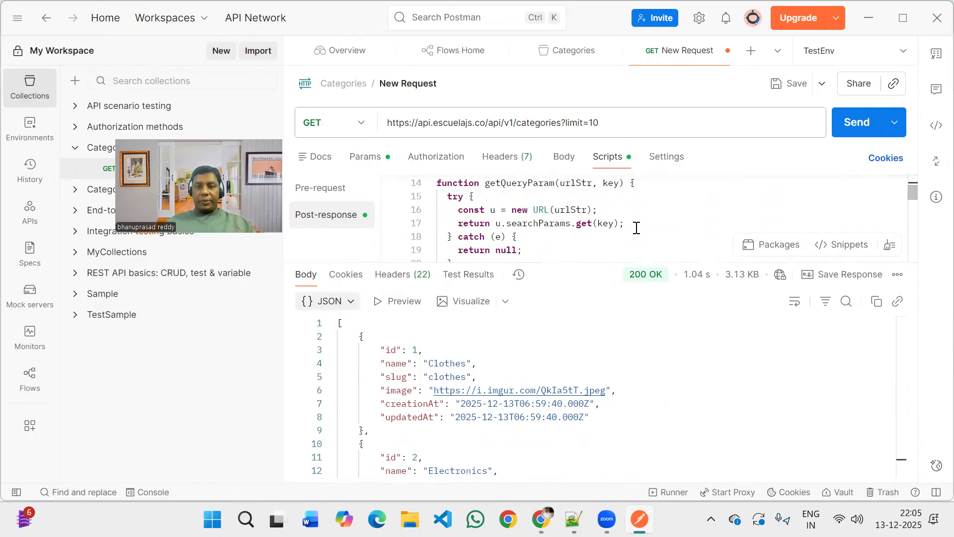
scroll(636, 227, down, 1)
scroll(636, 228, down, 2)
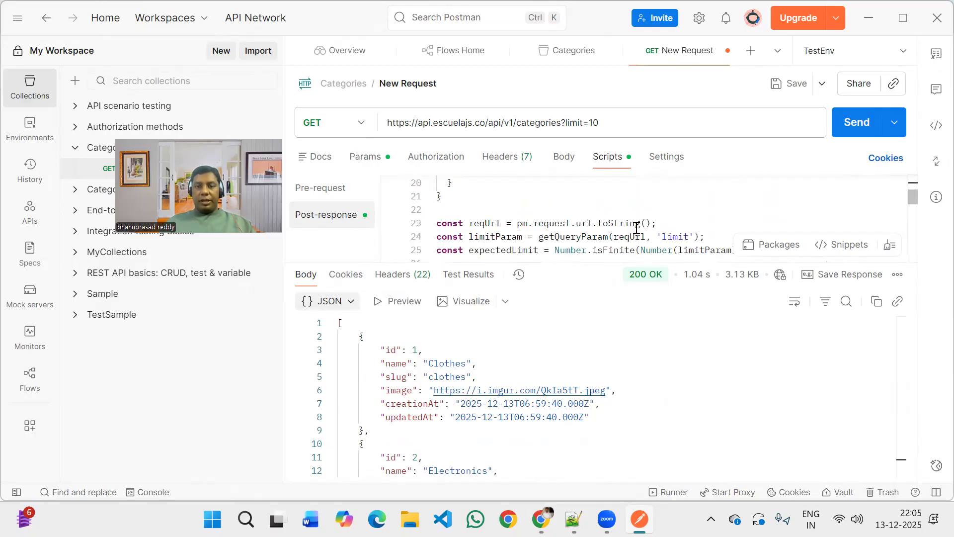
scroll(636, 227, down, 1)
scroll(636, 228, down, 1)
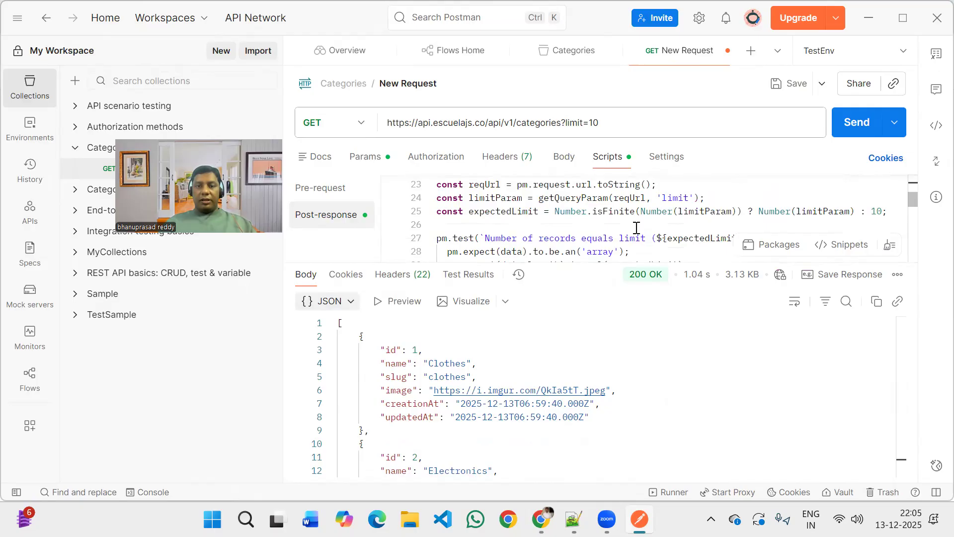
scroll(636, 228, down, 1)
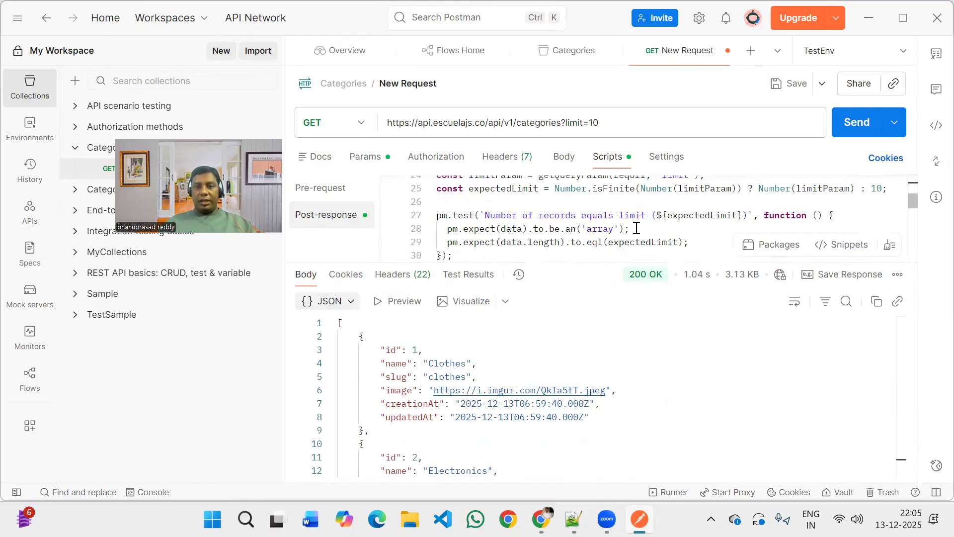
double_click(634, 214)
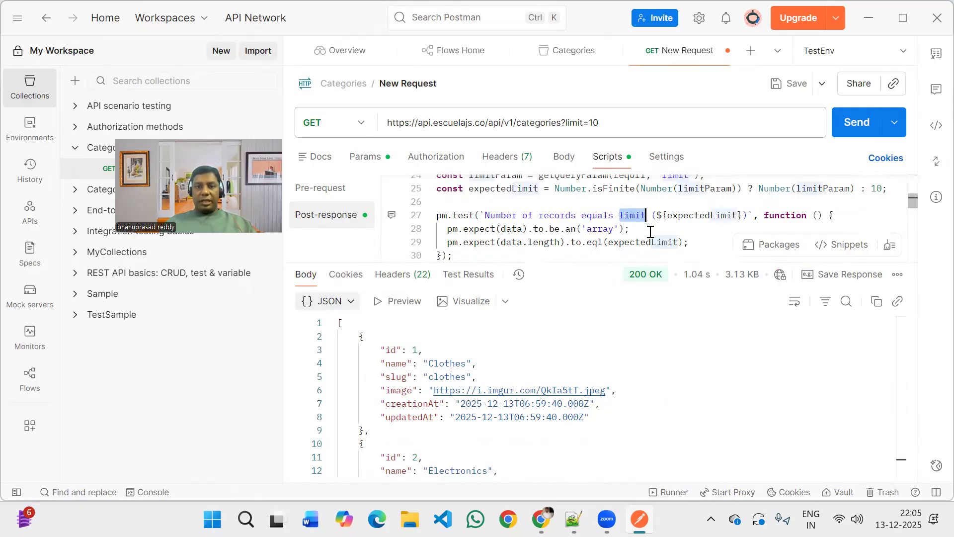
scroll(650, 231, down, 1)
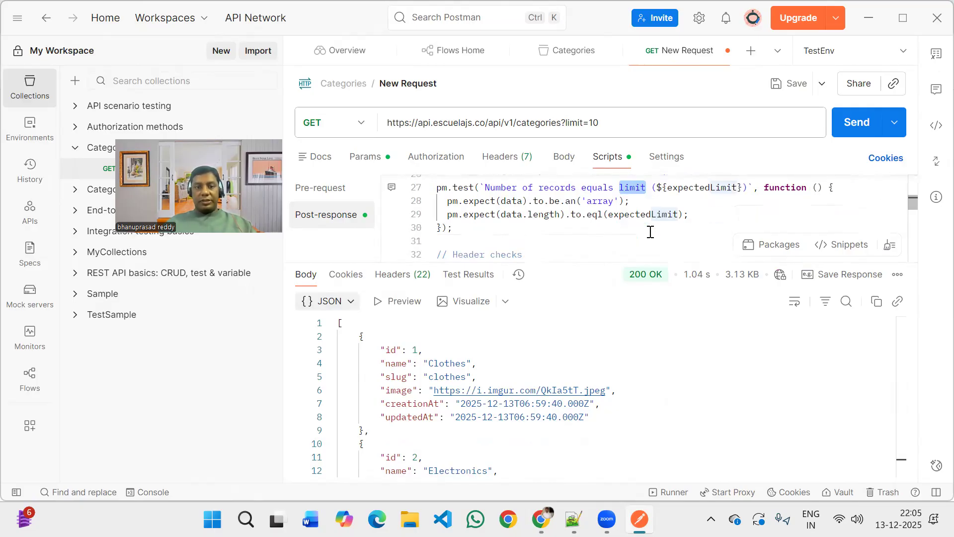
Review the required headers test, the Content-Type test, and the id 1 "Clothes" name test in the post-response script.
scroll(650, 232, down, 1)
scroll(650, 232, down, 1)
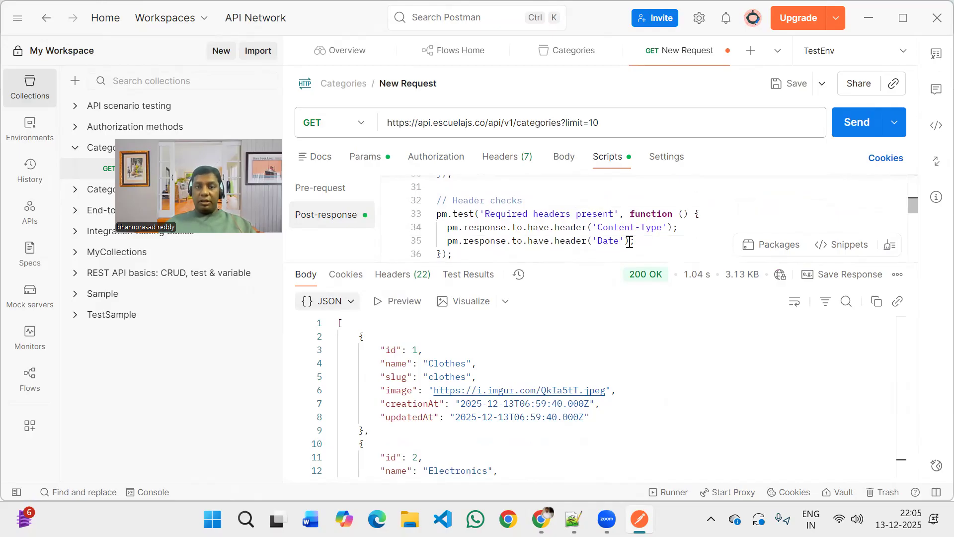
scroll(636, 231, down, 1)
scroll(645, 218, up, 1)
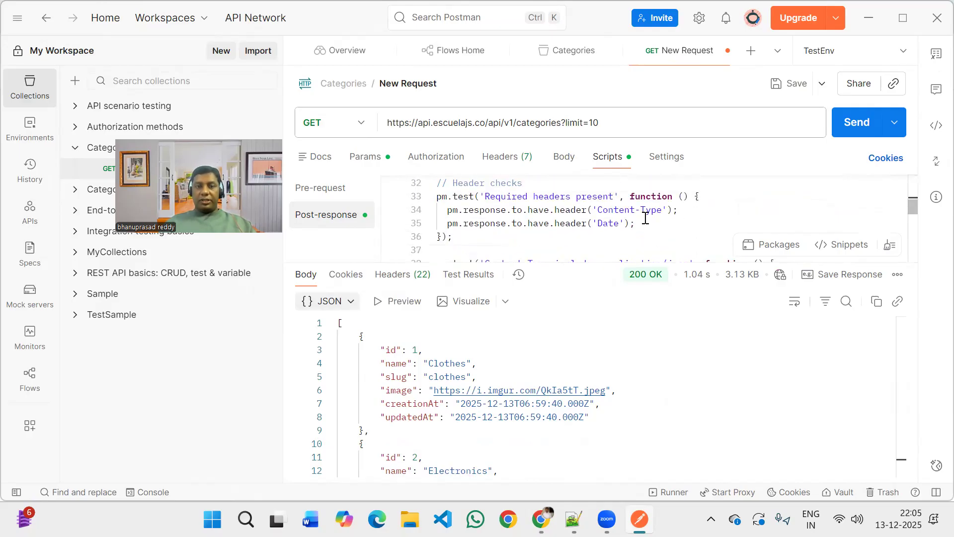
scroll(645, 218, down, 2)
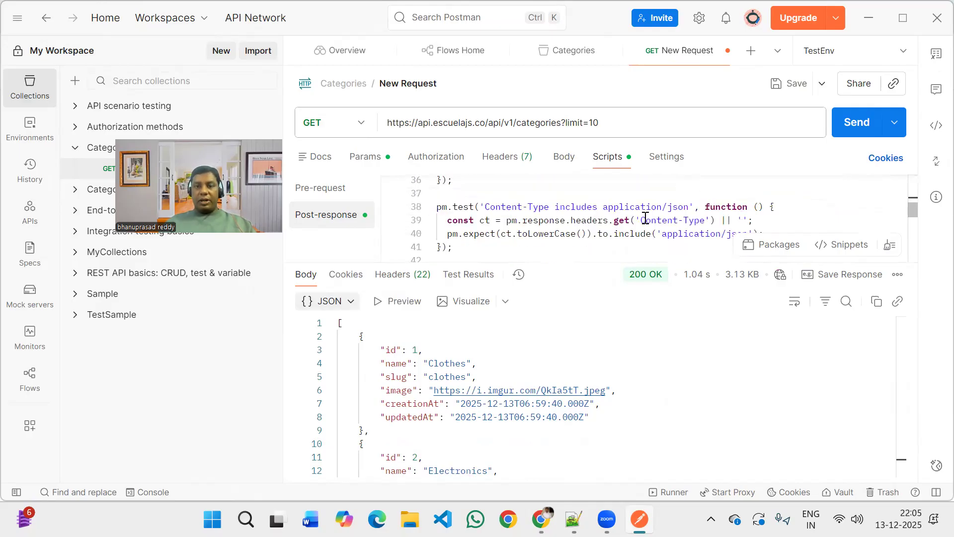
scroll(645, 219, down, 1)
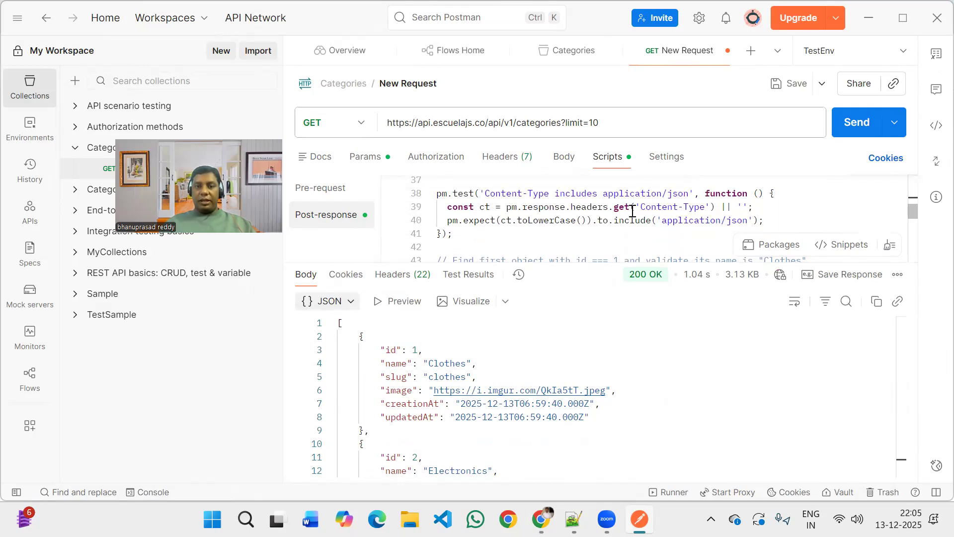
scroll(632, 212, down, 1)
scroll(633, 211, down, 1)
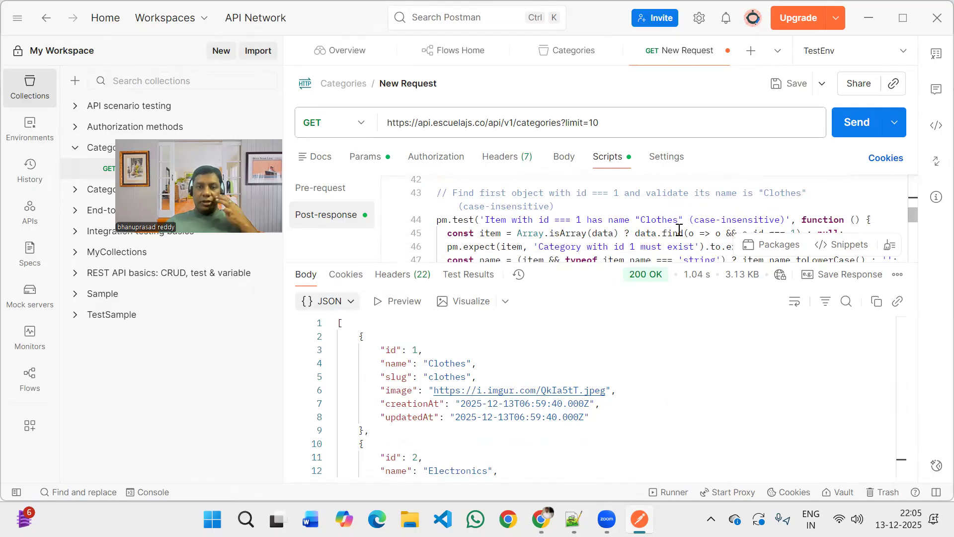
scroll(679, 230, down, 1)
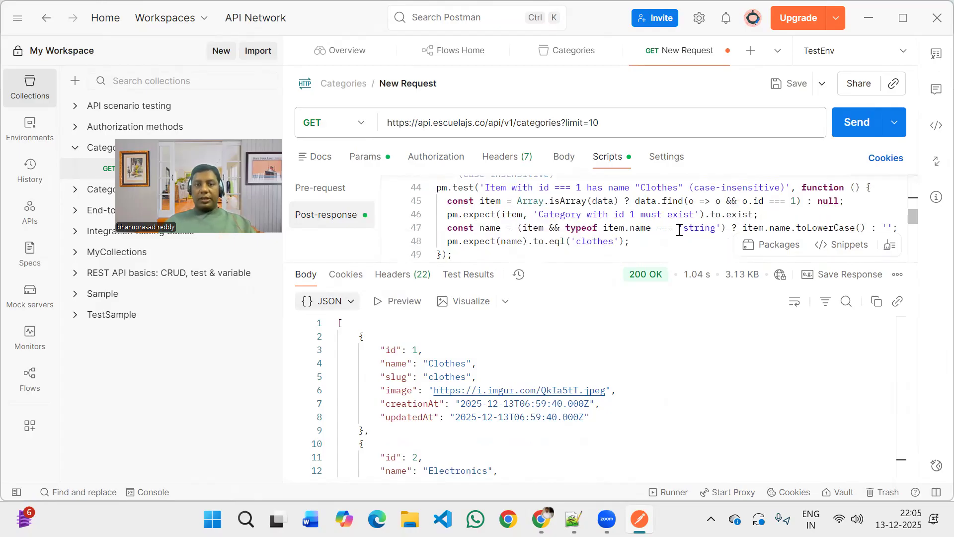
Examine the isValidISODate and looksLikeUrl helper functions and the per-item schema checks through the end of the post-response script.
scroll(679, 230, down, 1)
scroll(679, 230, down, 1)
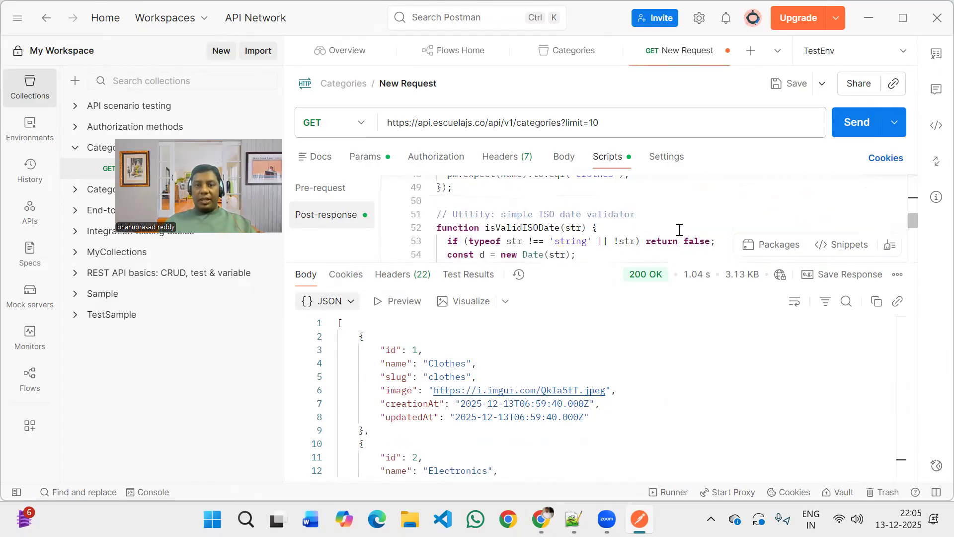
scroll(679, 231, down, 1)
scroll(679, 230, down, 1)
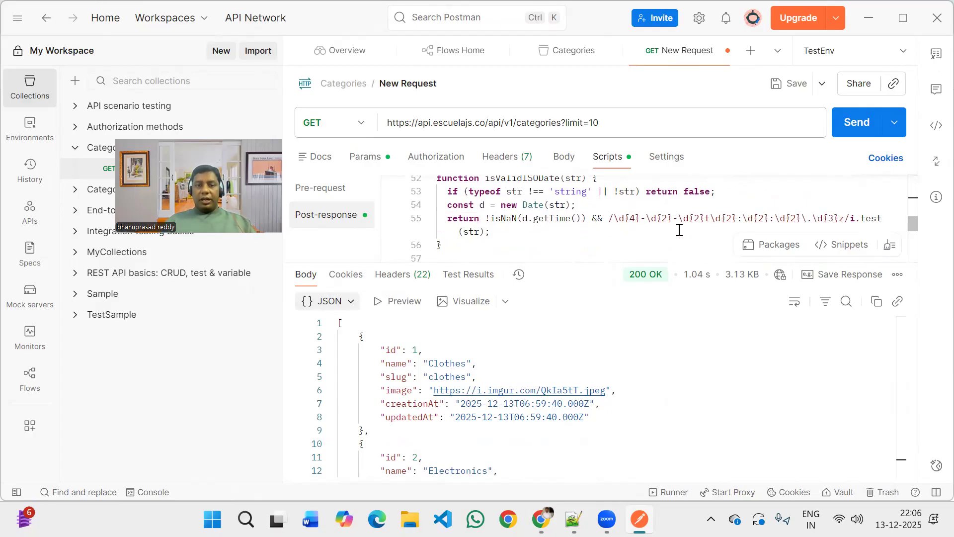
scroll(679, 230, down, 1)
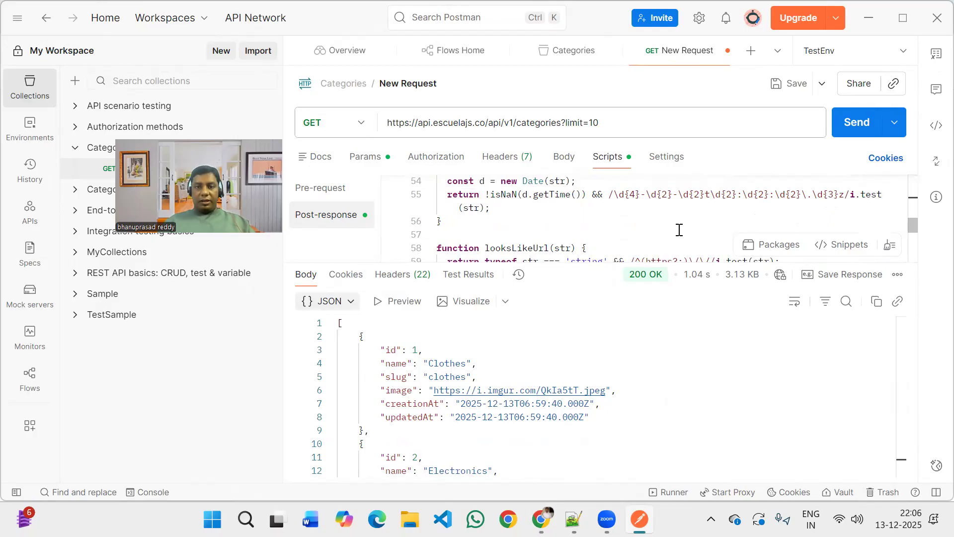
scroll(678, 231, down, 1)
scroll(679, 230, down, 1)
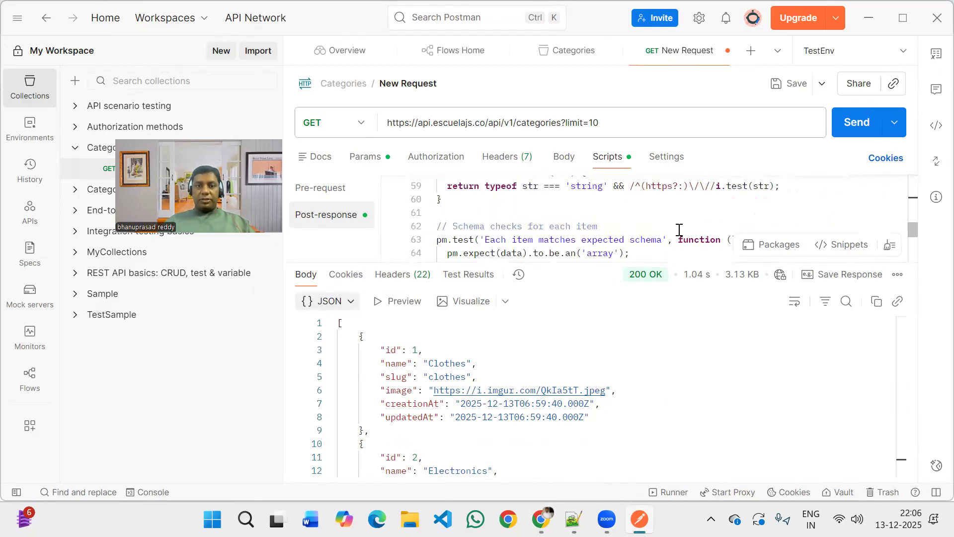
scroll(679, 230, down, 1)
scroll(679, 230, down, 2)
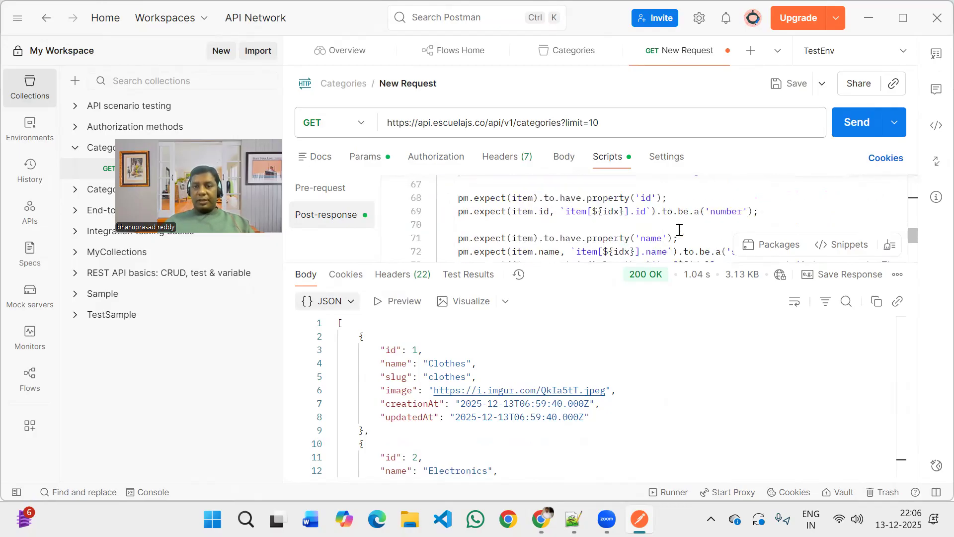
scroll(678, 231, down, 2)
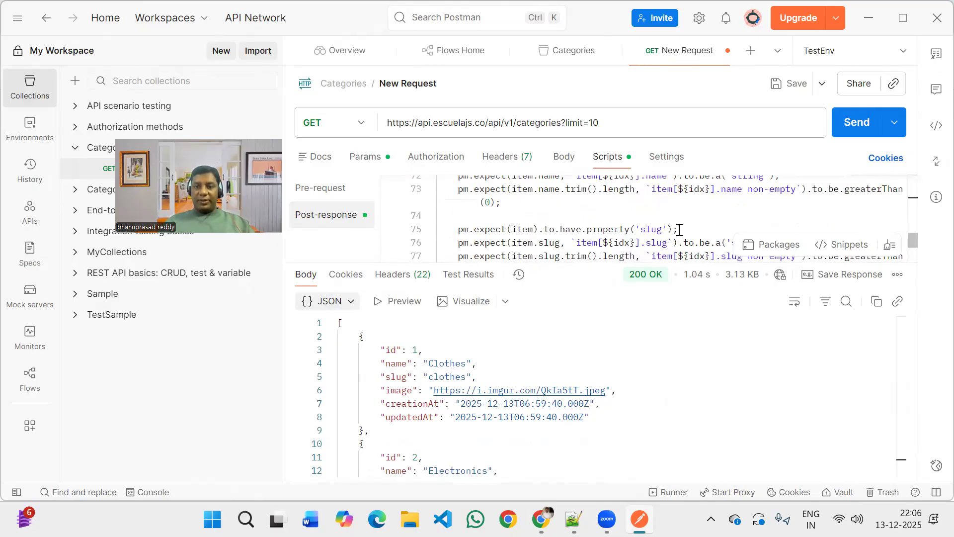
scroll(679, 230, down, 1)
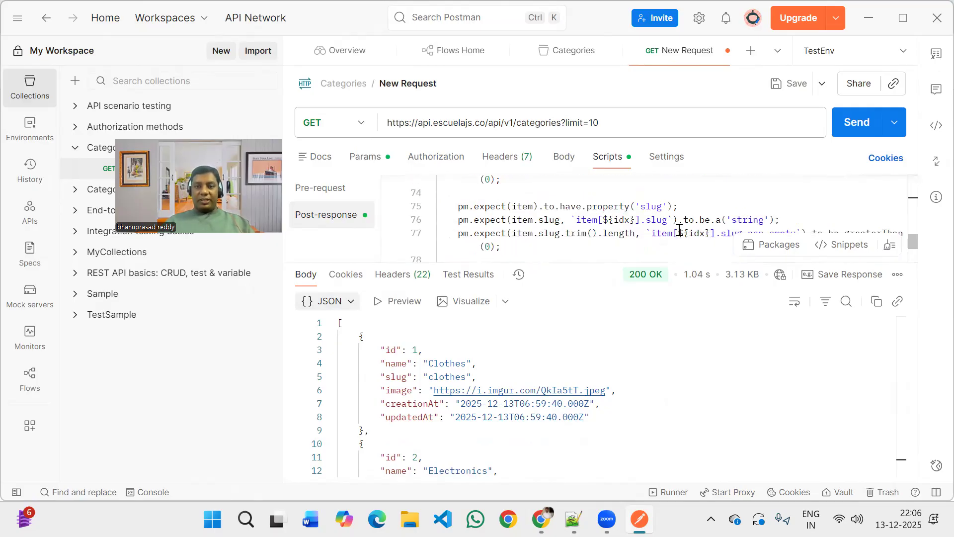
scroll(679, 230, down, 1)
scroll(679, 230, down, 2)
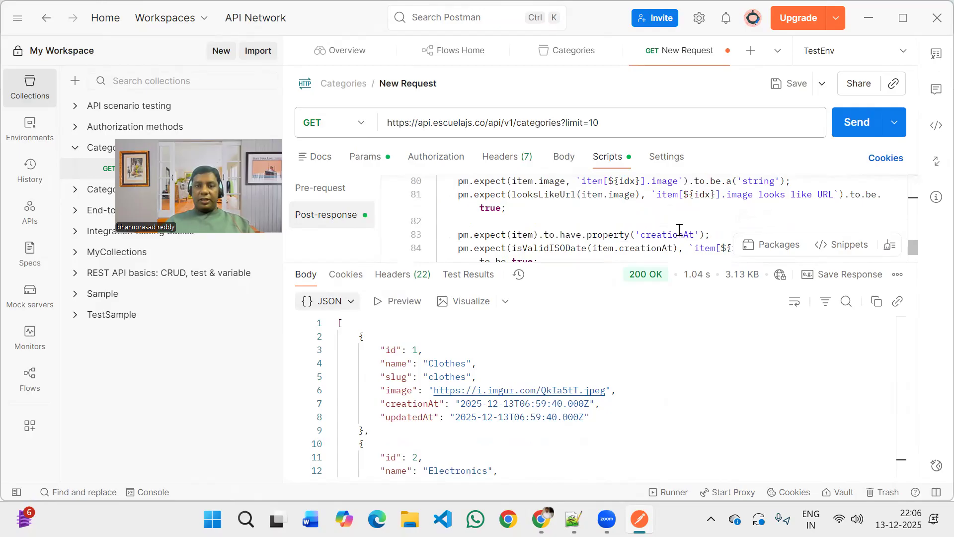
scroll(679, 230, down, 3)
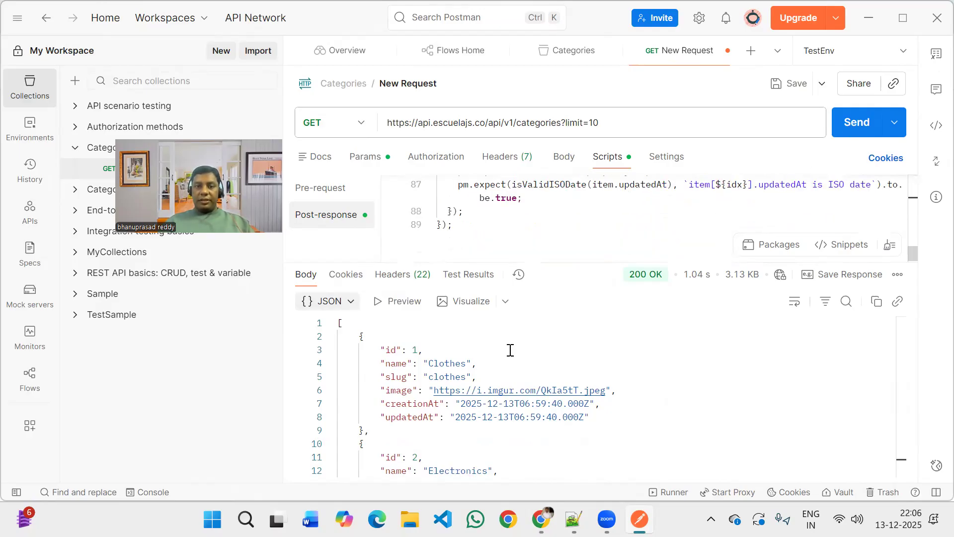
Send the GET categories request and review its test results, highlighting the record count, id 1 name and schema tests.
key(ctrl+Return)
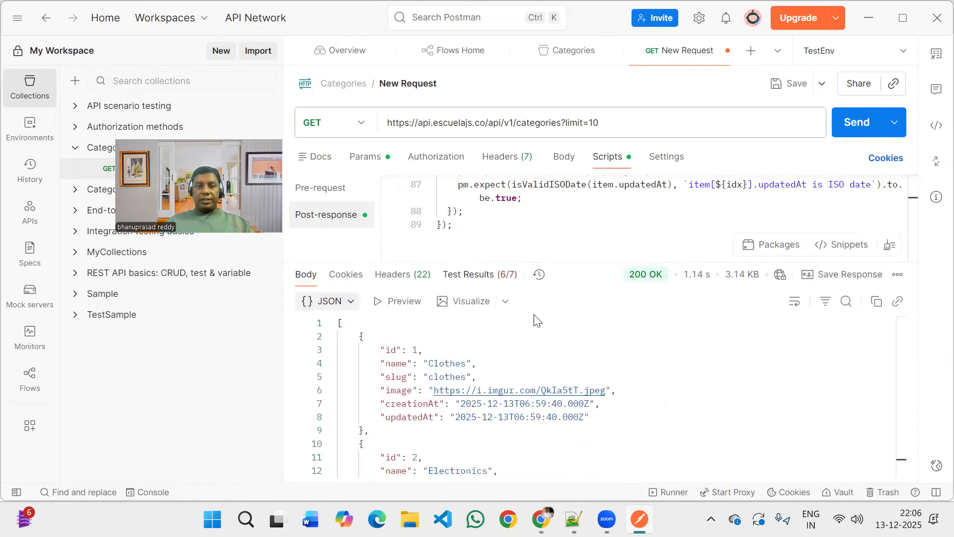
click(501, 275)
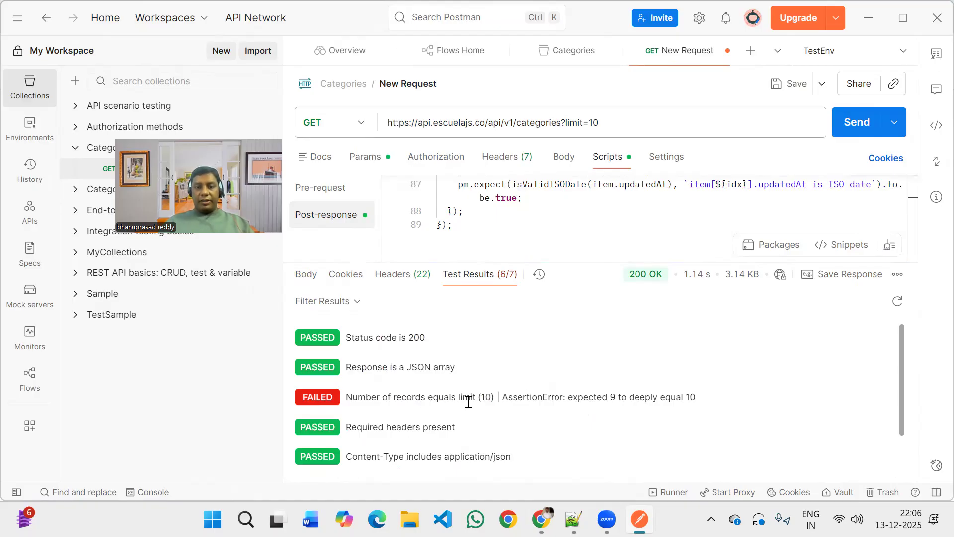
drag(695, 396, 337, 408)
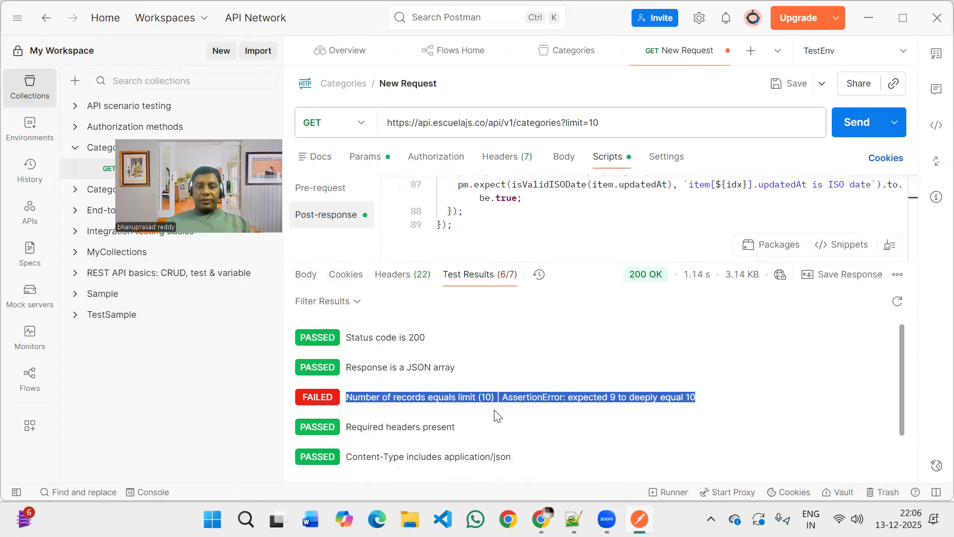
scroll(497, 416, down, 1)
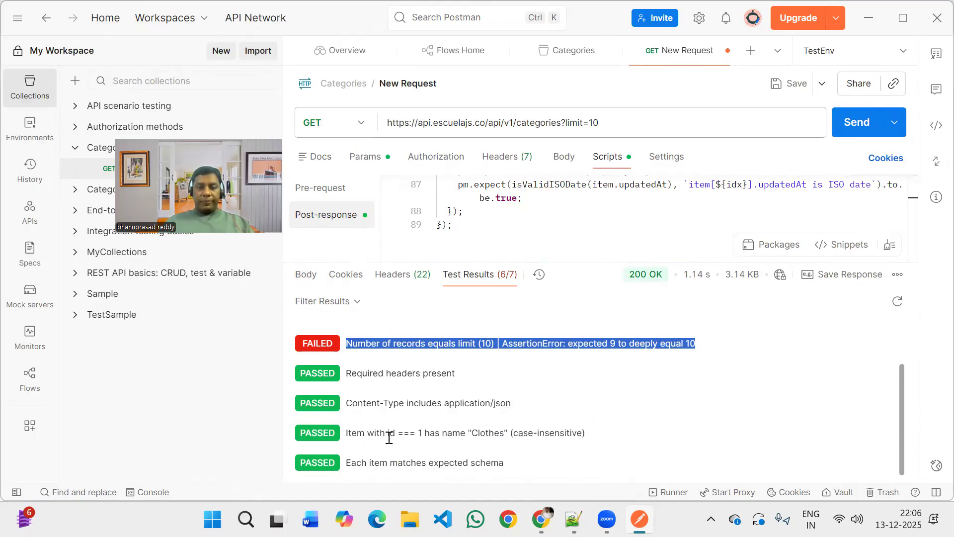
drag(389, 437, 555, 436)
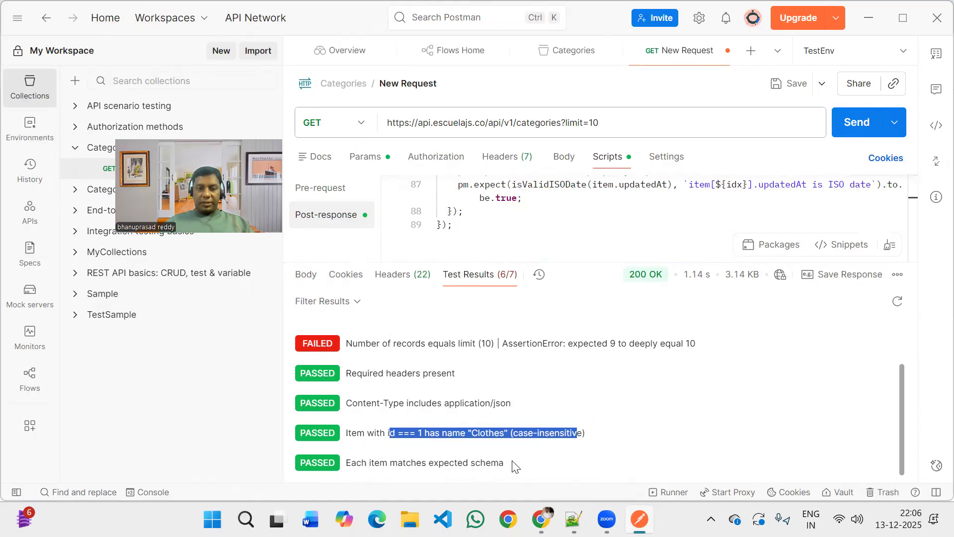
drag(390, 463, 515, 461)
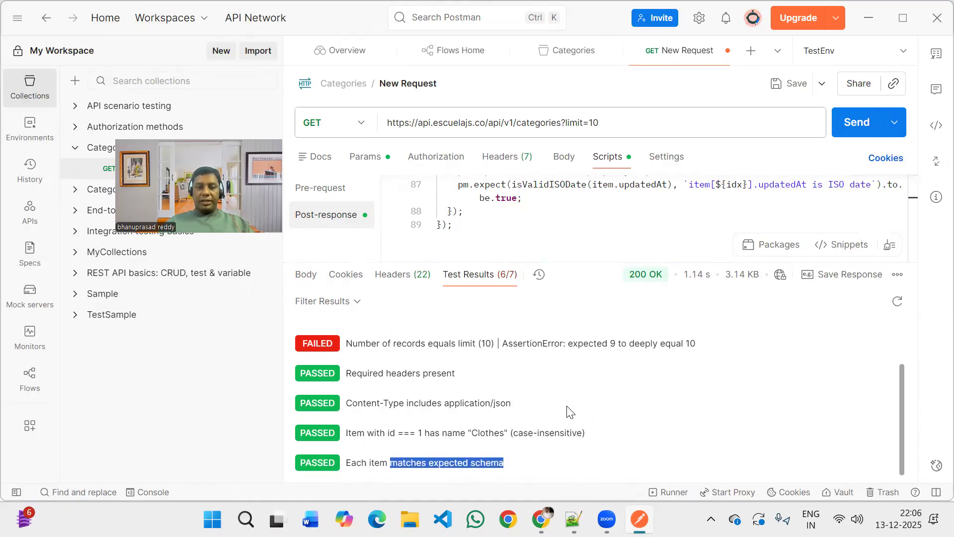
scroll(570, 411, up, 3)
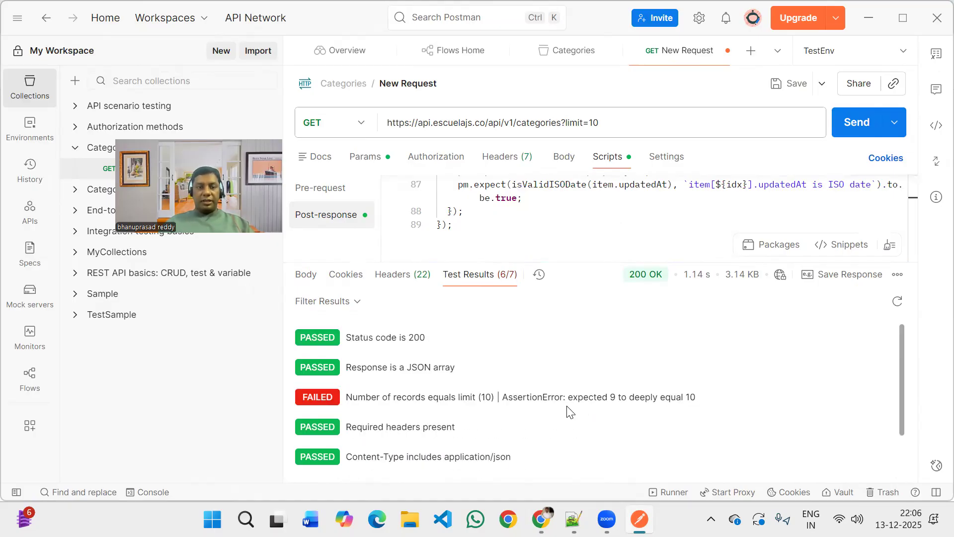
Return to the response body and temporarily enlarge the script editor to look back through the script to the getQueryParam function.
click(306, 280)
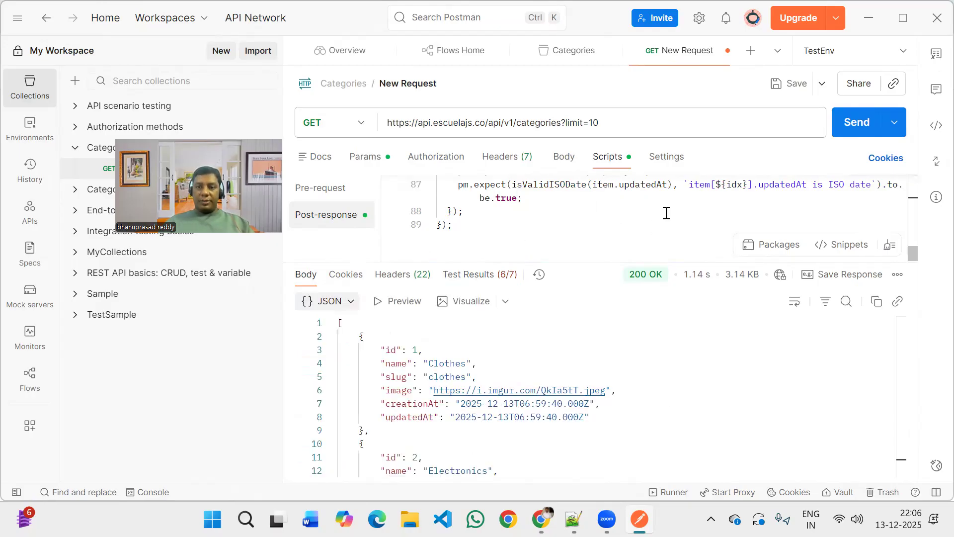
drag(588, 262, 590, 340)
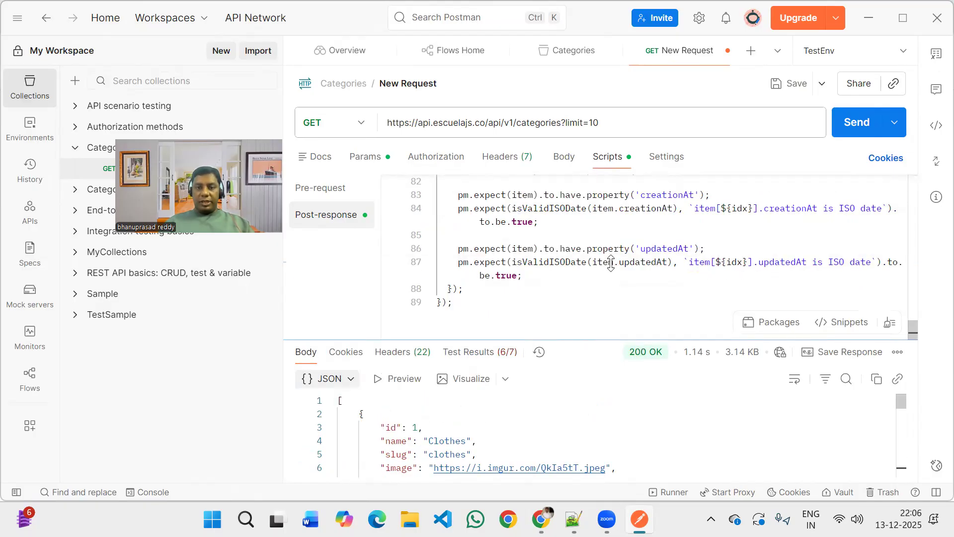
scroll(612, 260, up, 3)
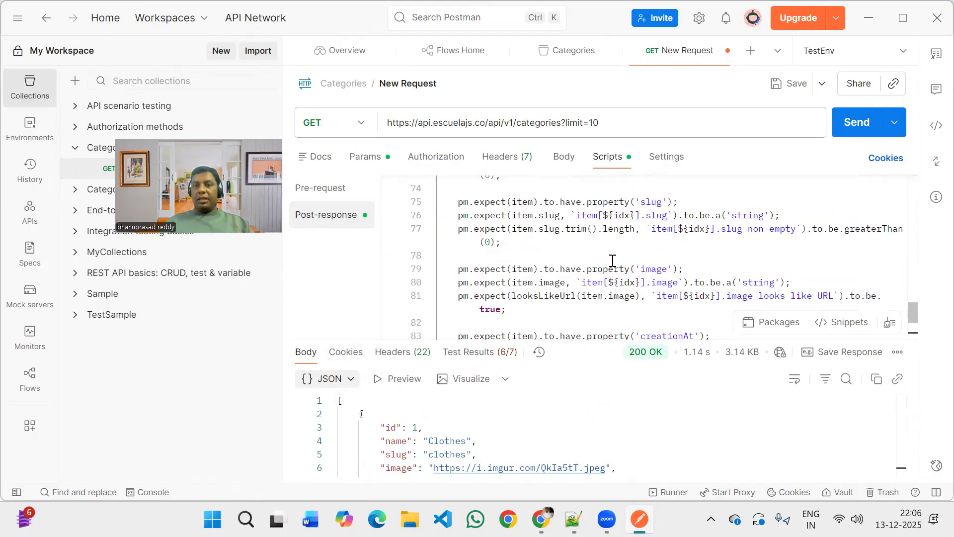
scroll(613, 260, up, 4)
scroll(613, 261, up, 10)
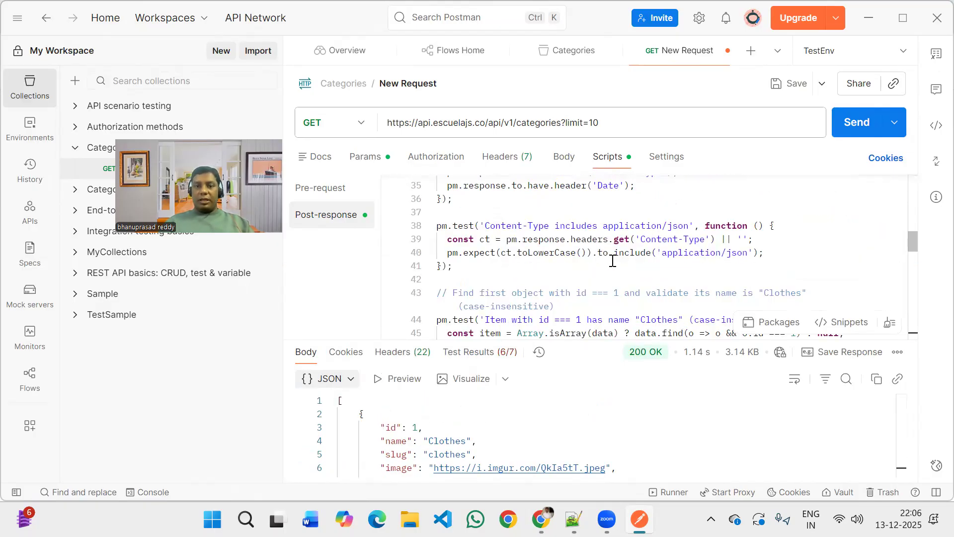
scroll(613, 261, up, 9)
scroll(571, 328, up, 1)
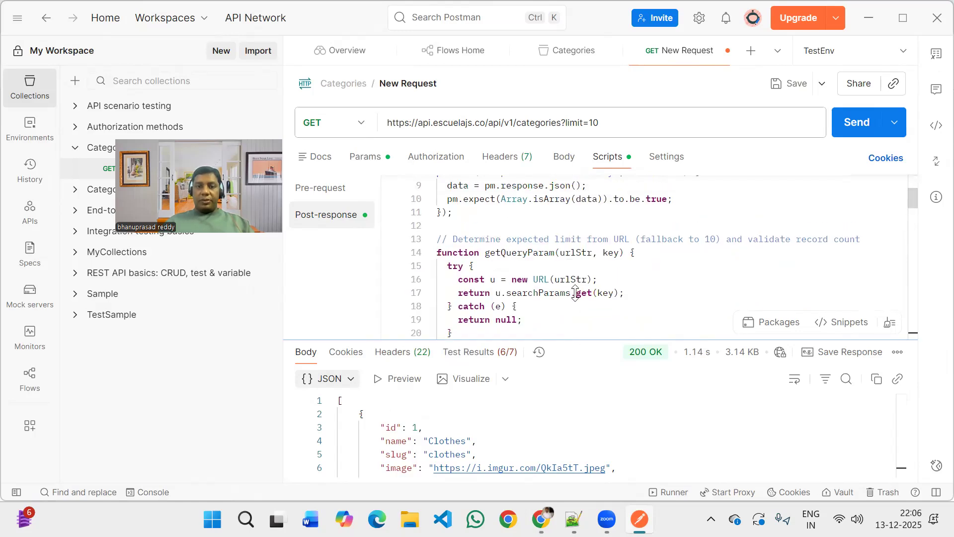
drag(572, 340, 573, 273)
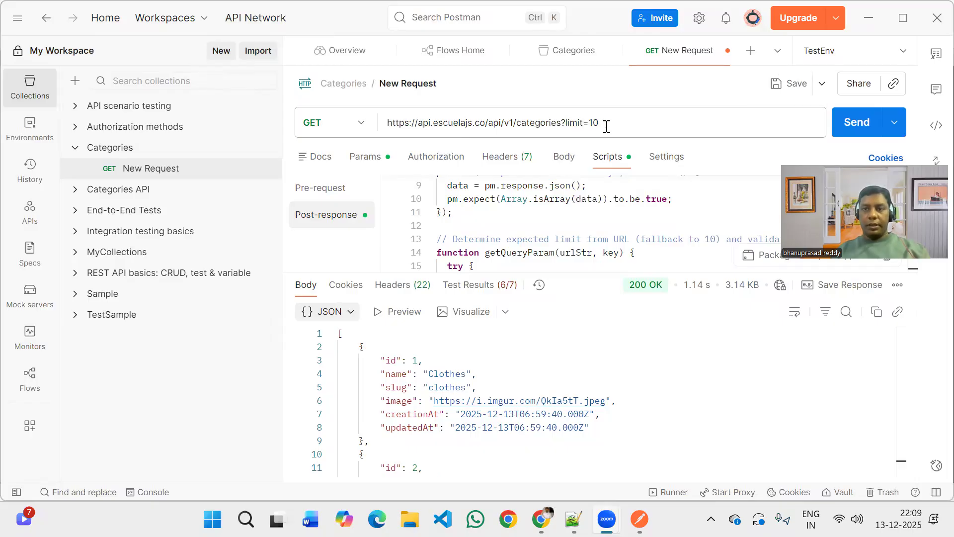
Switch to Notepad++ to check the Postman first API testing notes, and return to Postman.
click(613, 127)
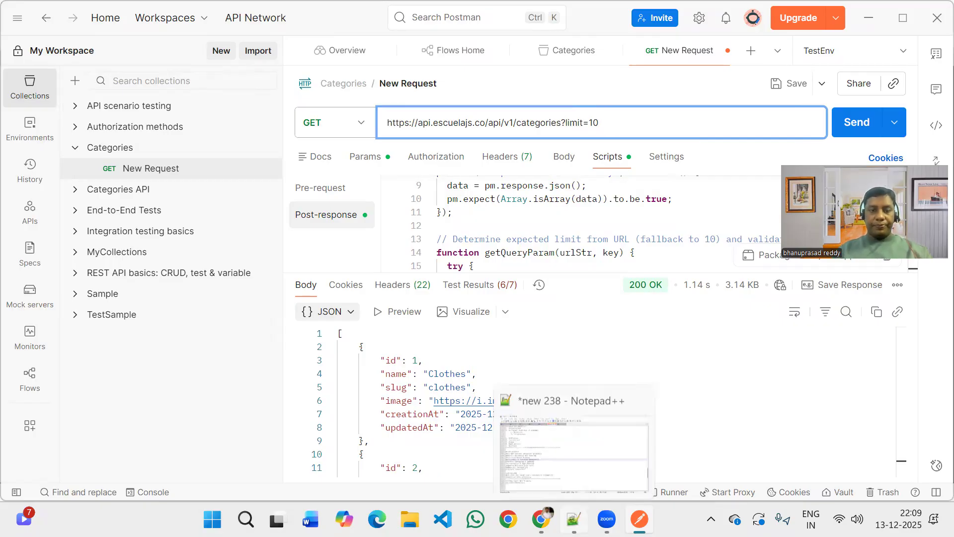
click(573, 519)
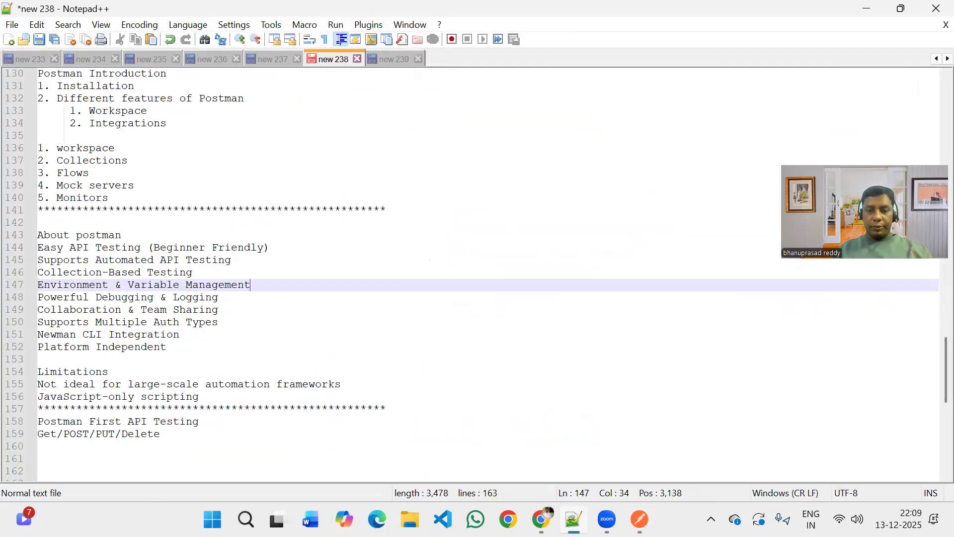
click(640, 519)
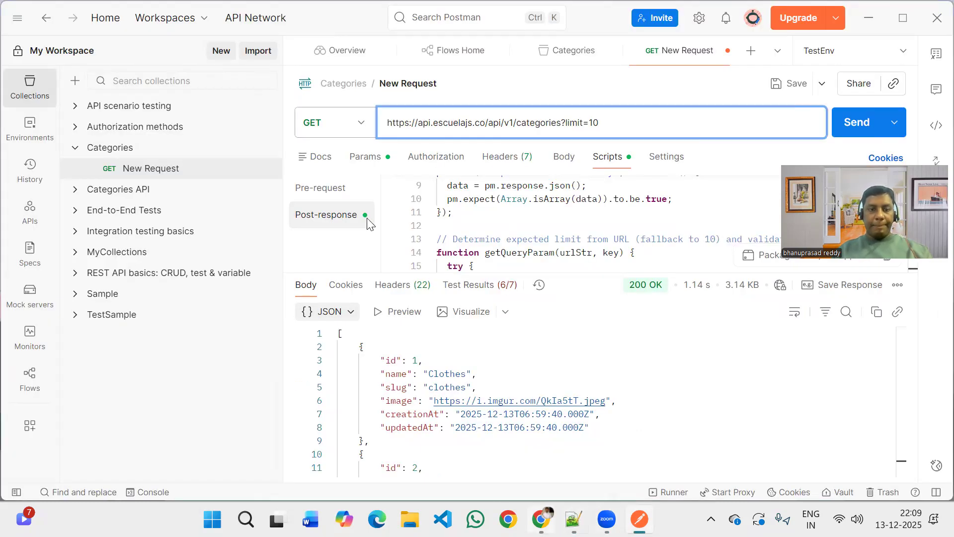
Switch to Swagger UI in Chrome, collapse GET /api/v1/categories, and expand POST /api/v1/categories to examine its example request body.
key(alt+Tab)
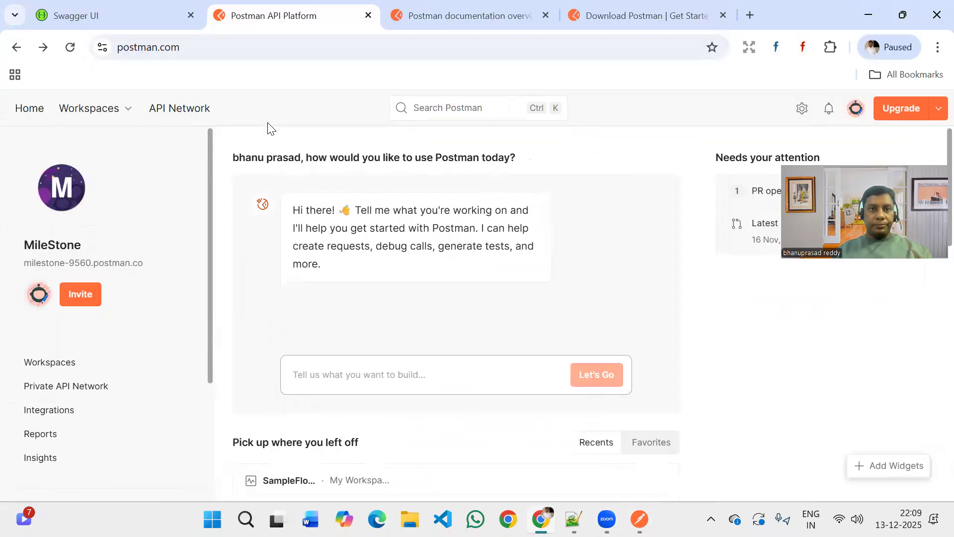
click(120, 7)
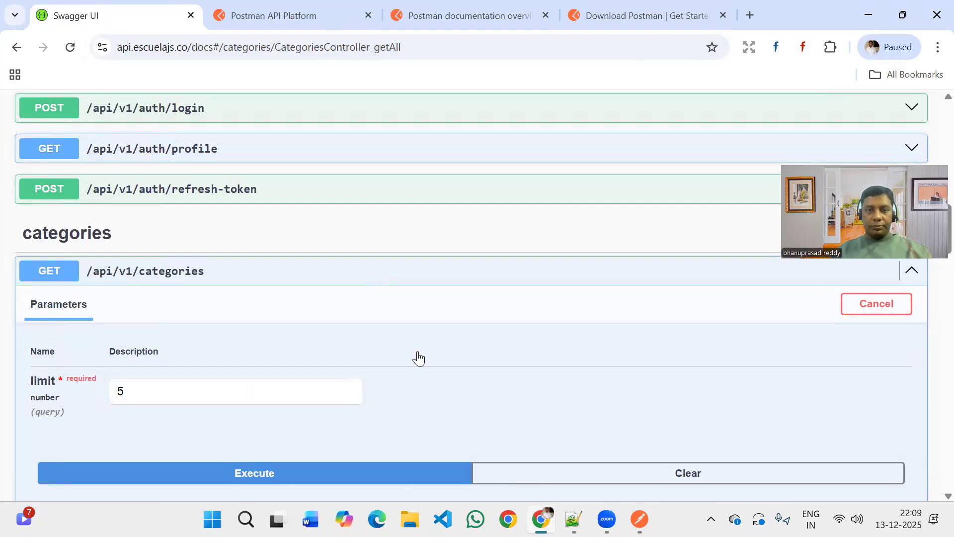
click(368, 270)
scroll(389, 387, down, 1)
click(388, 259)
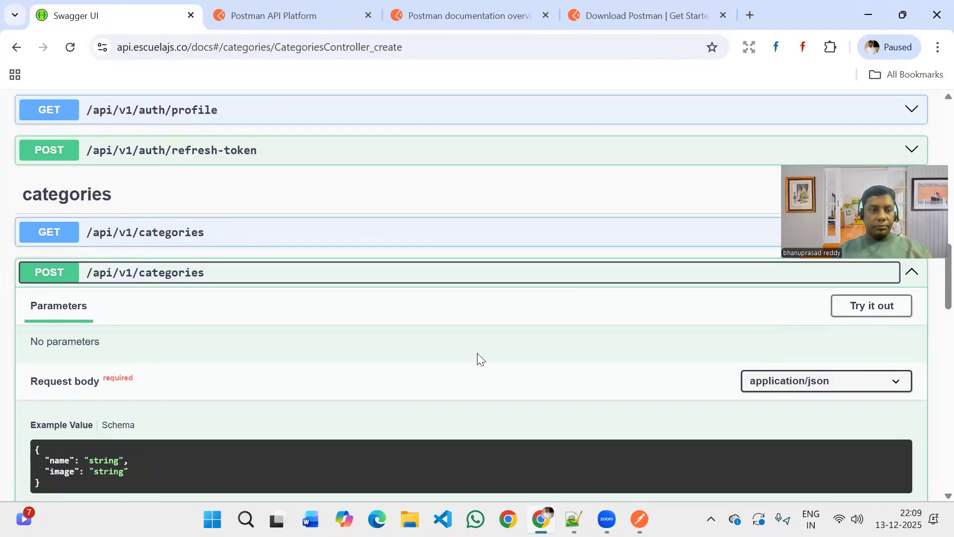
scroll(329, 286, down, 1)
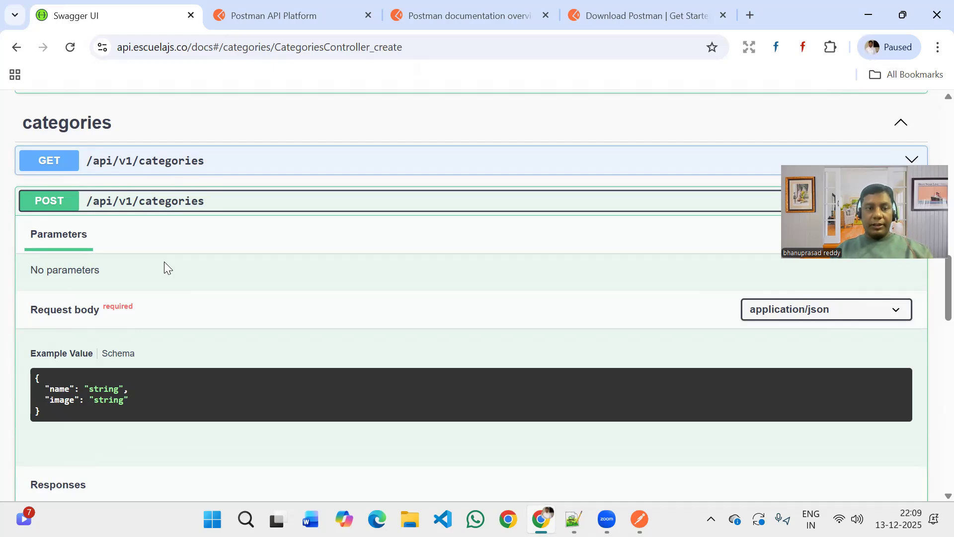
Enable trial mode for POST /api/v1/categories in Swagger UI and replace the request body's name value with the person's first name.
scroll(178, 331, down, 2)
scroll(178, 331, down, 2)
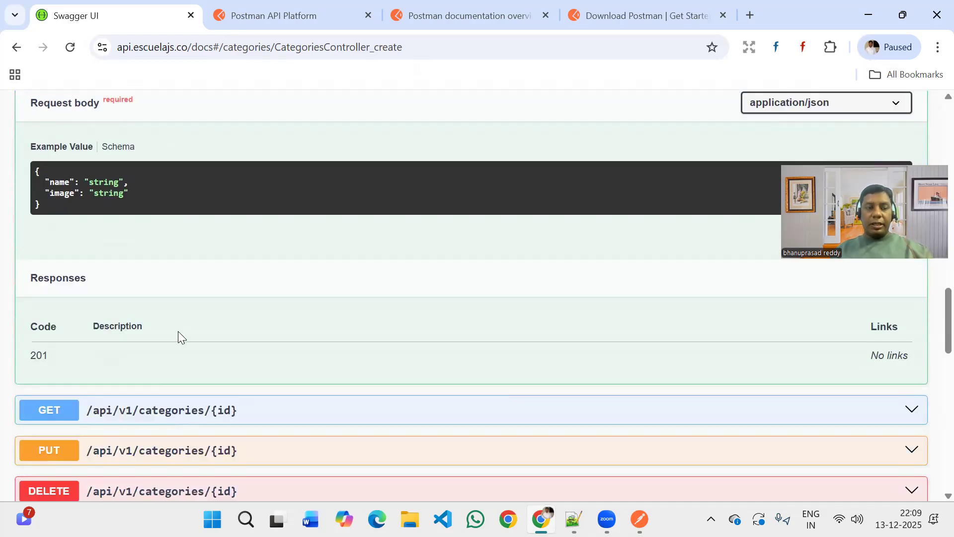
scroll(559, 336, up, 5)
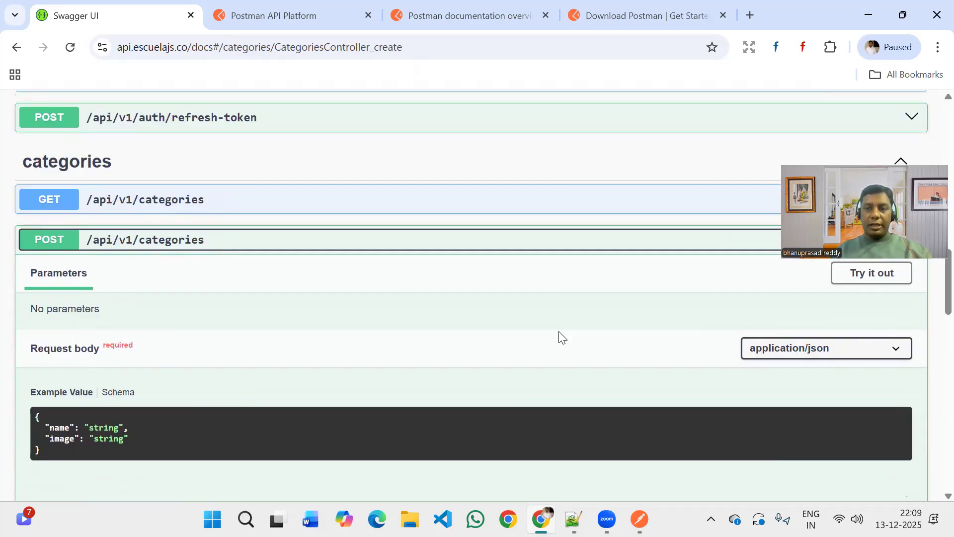
click(869, 279)
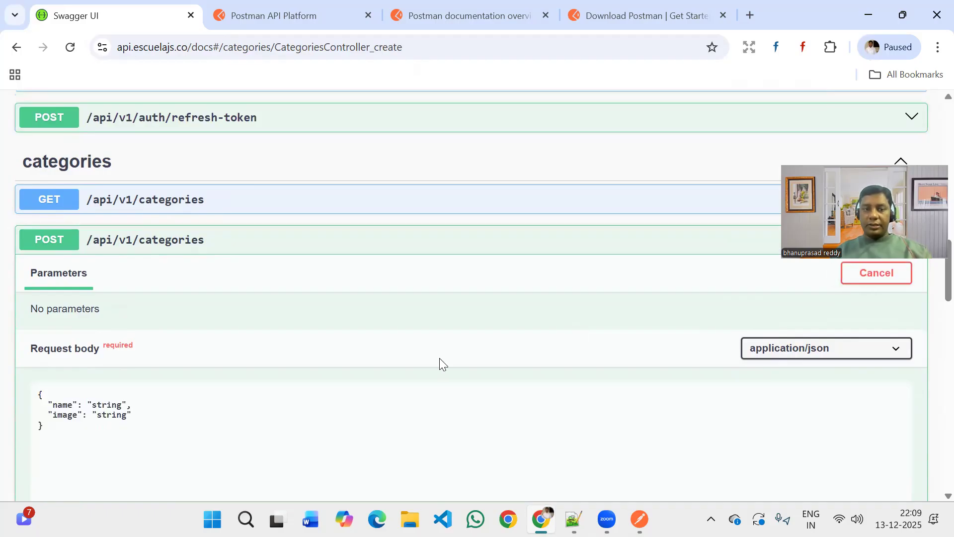
click(119, 403)
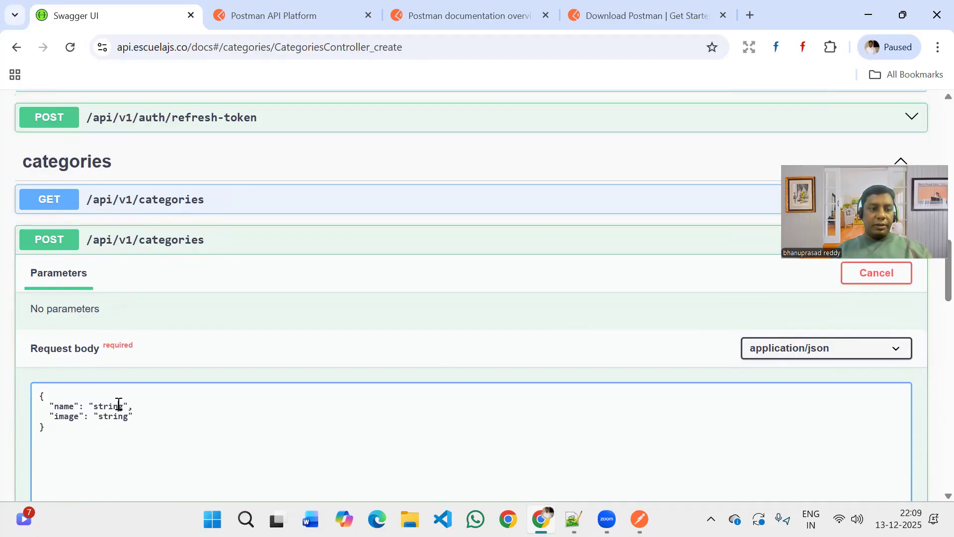
double_click(119, 403)
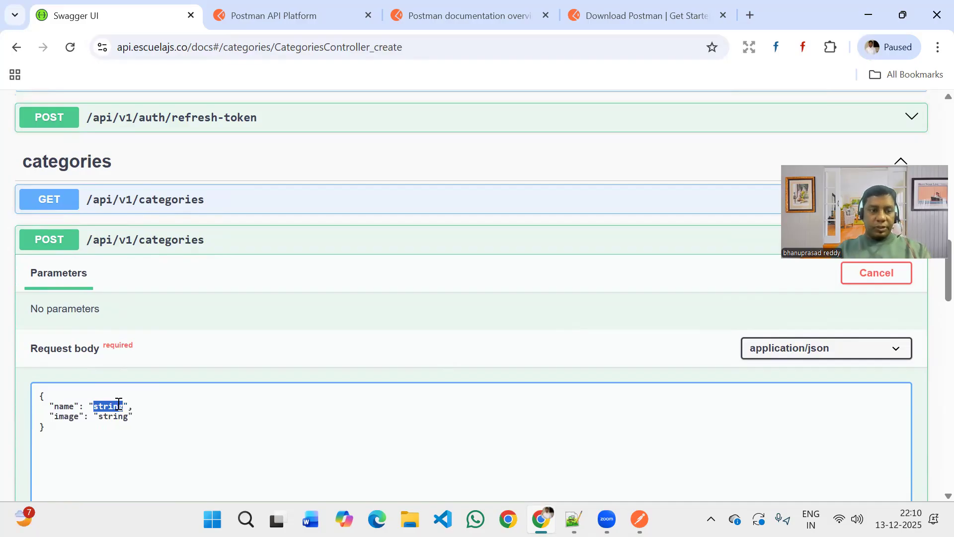
key(BackSpace)
text(bhanu)
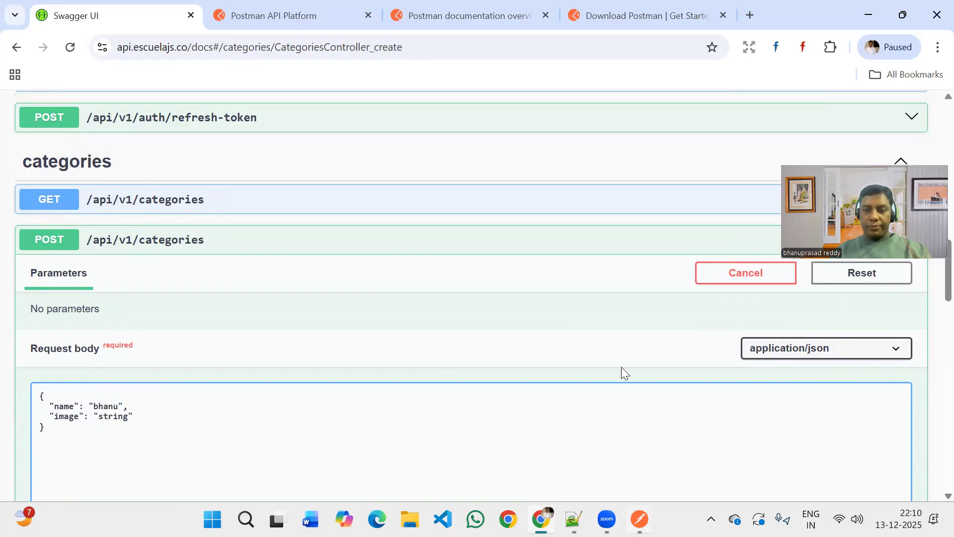
Copy the Clothes category's image URL from the Postman response and use it as the image value in Swagger UI's POST request body.
key(alt+Tab)
drag(605, 403, 431, 400)
key(ctrl+c)
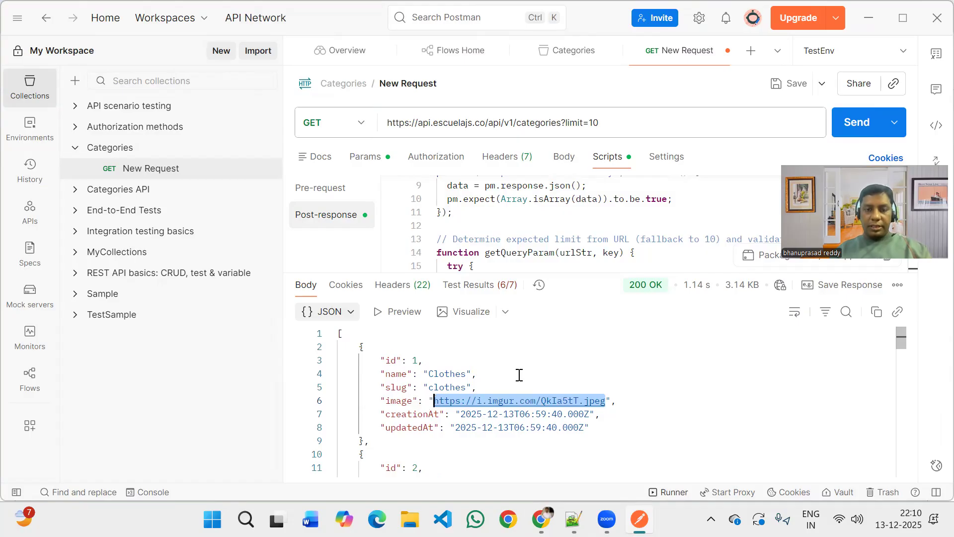
key(alt+Tab)
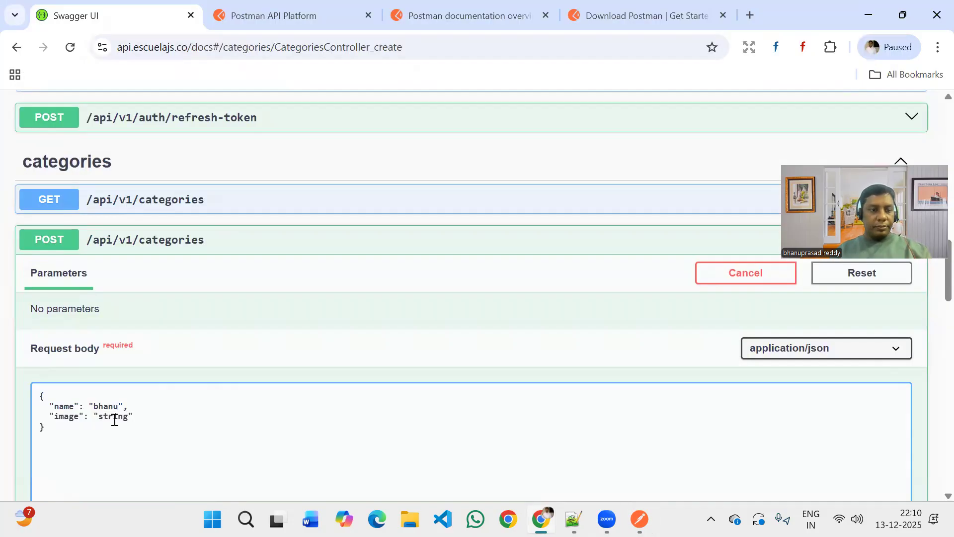
double_click(114, 420)
key(ctrl+v)
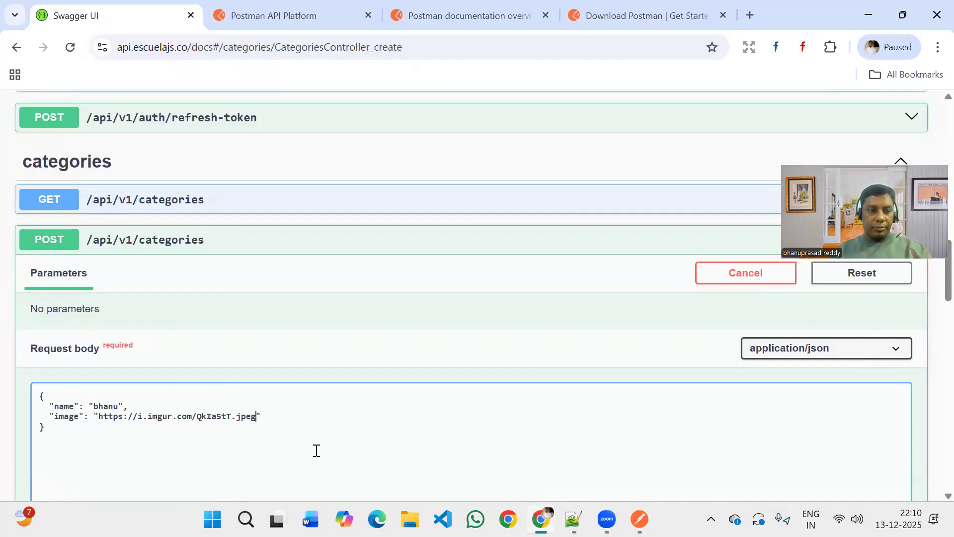
Execute the POST /api/v1/categories request and review its server response, highlighting the response code.
scroll(316, 451, down, 3)
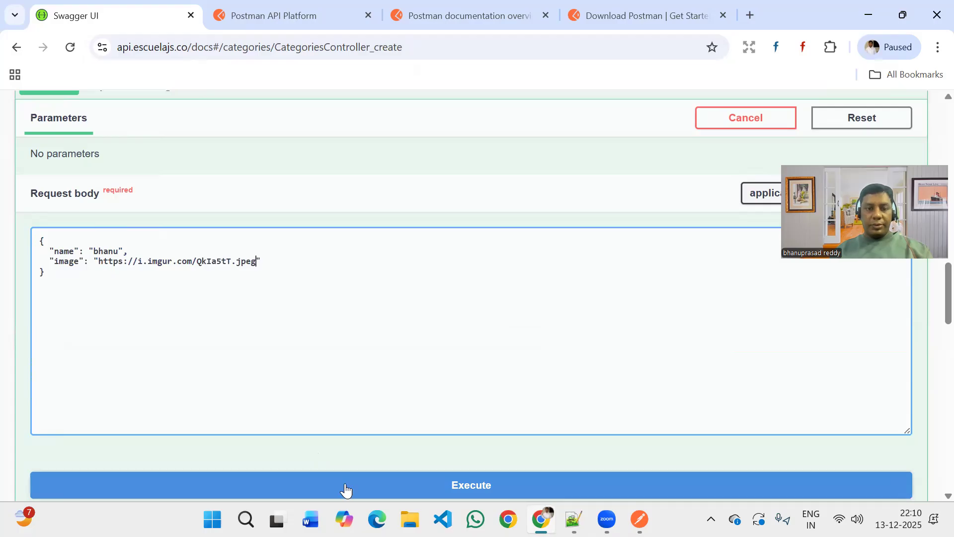
key(Tab)
key(Return)
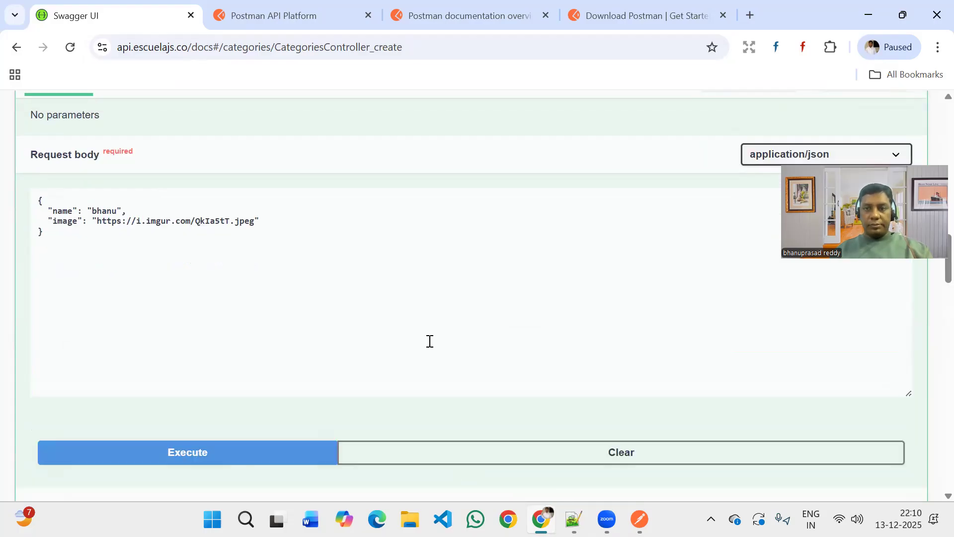
scroll(430, 344, down, 4)
scroll(304, 372, down, 3)
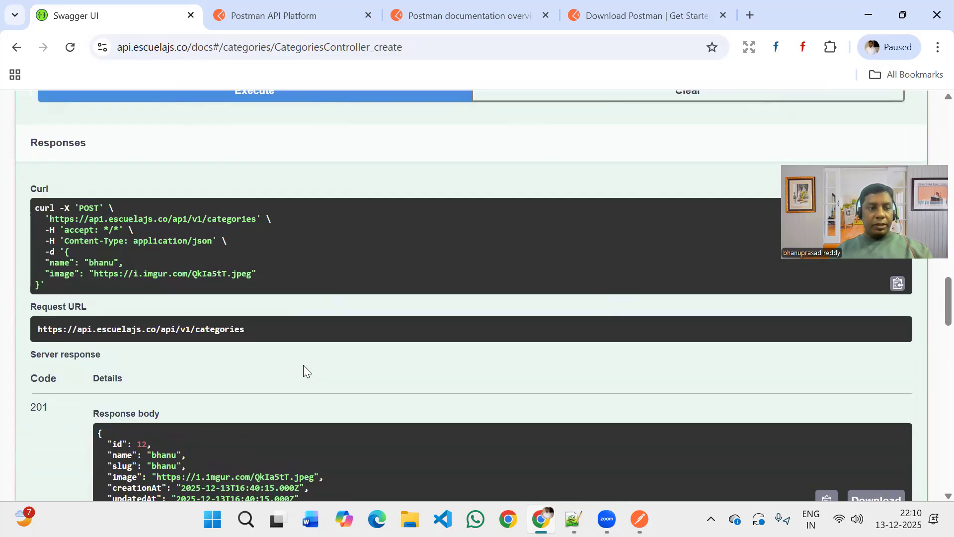
scroll(304, 368, down, 3)
scroll(35, 189, down, 1)
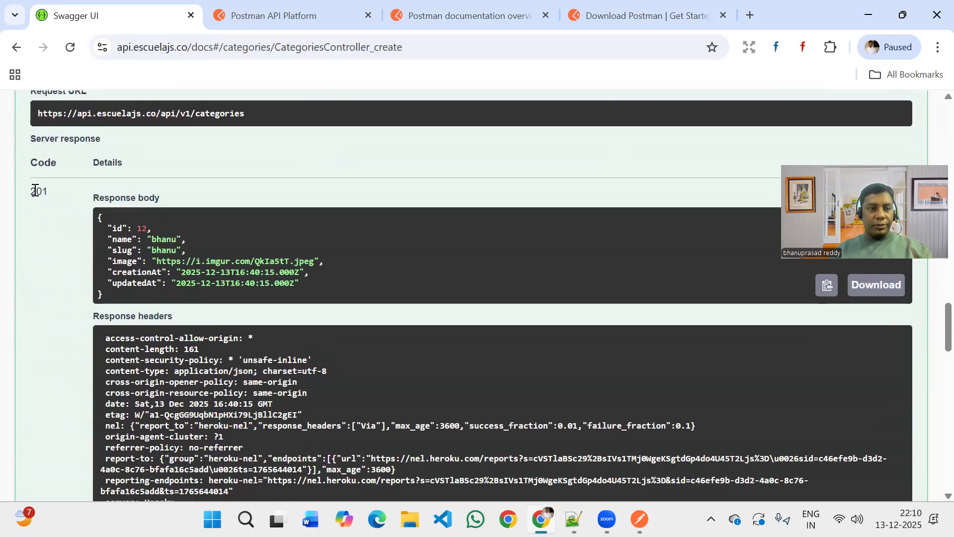
double_click(34, 190)
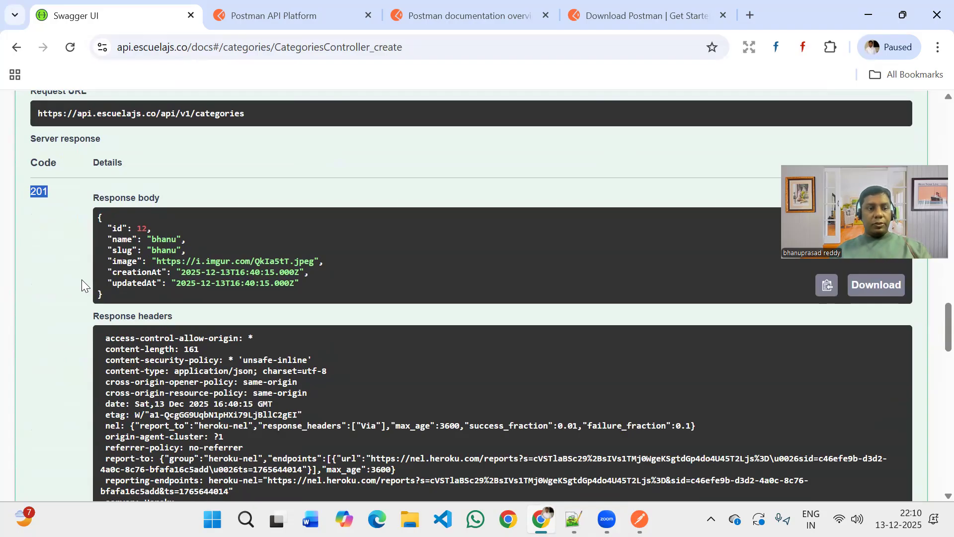
Look over the rest of the POST response and collapse POST /api/v1/categories.
scroll(82, 279, down, 5)
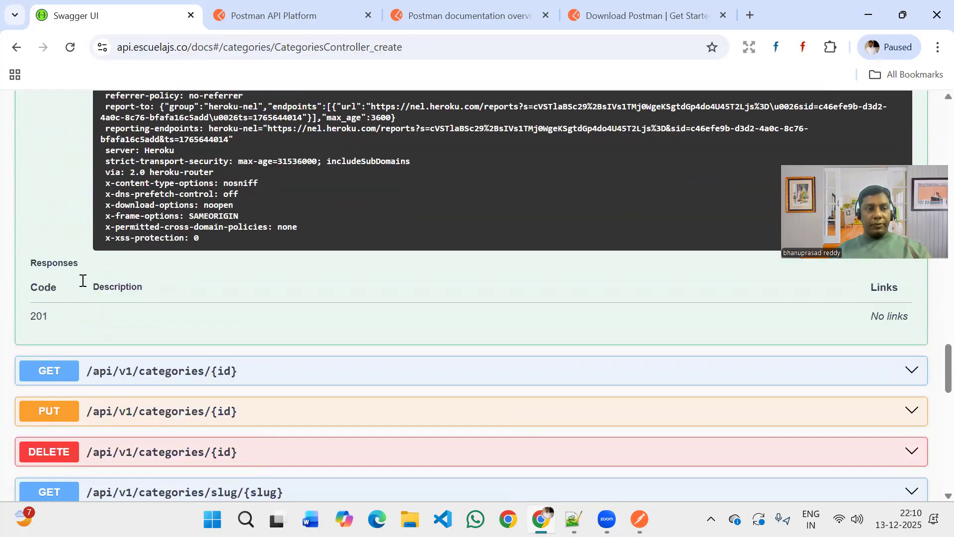
scroll(82, 281, up, 5)
scroll(82, 284, up, 6)
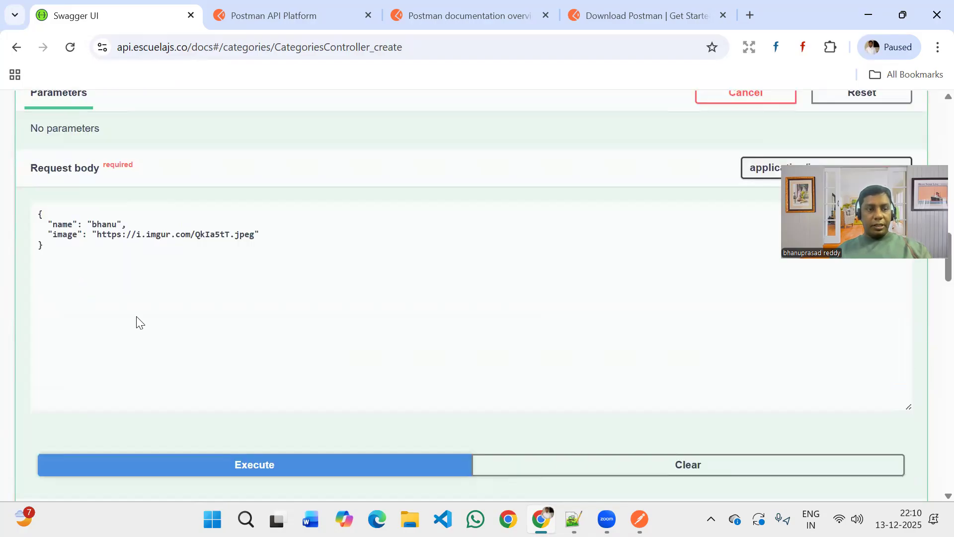
scroll(136, 323, up, 5)
click(96, 347)
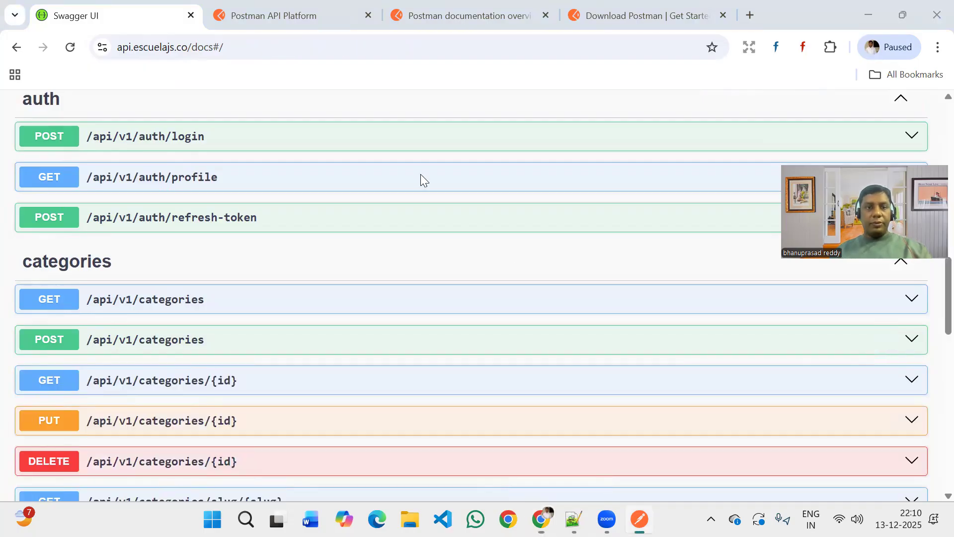
Switch to Postman, copy the GET request's URL without its limit parameter, and rename that request to Categories.
key(alt+Tab)
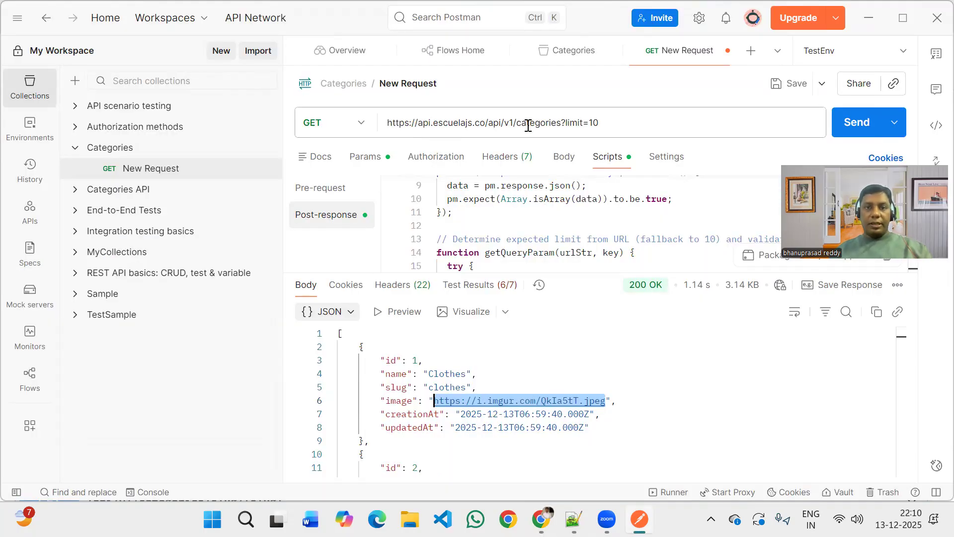
drag(563, 124, 374, 127)
key(ctrl+c)
mouse_move(197, 170)
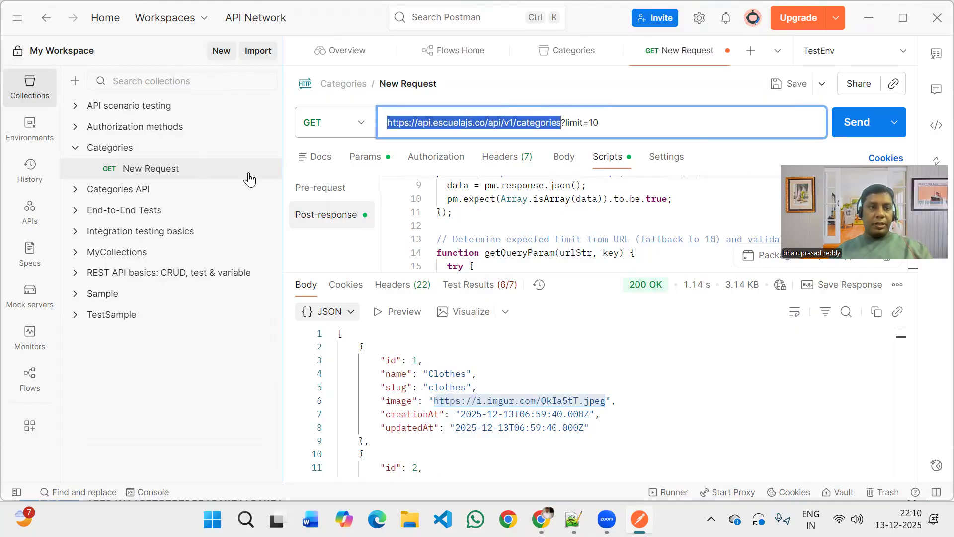
click(268, 170)
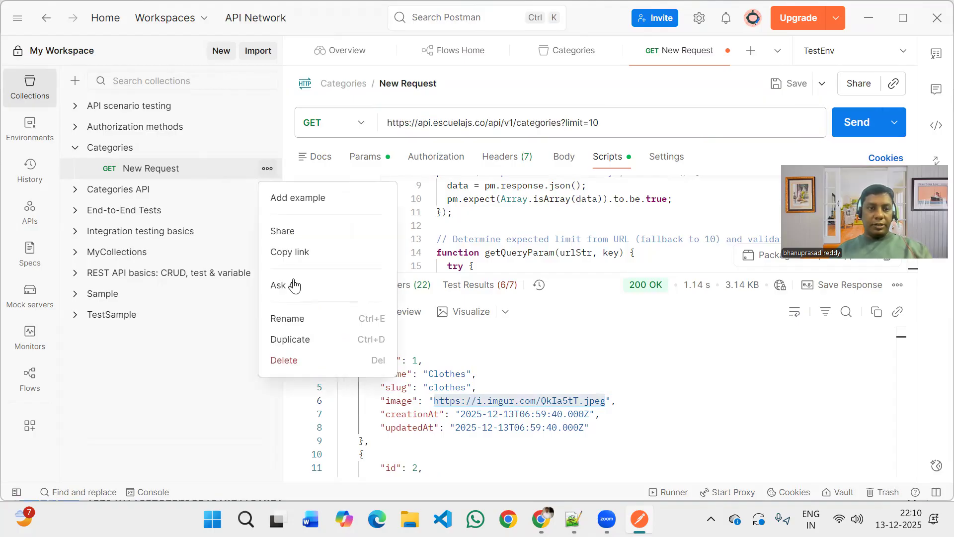
click(294, 320)
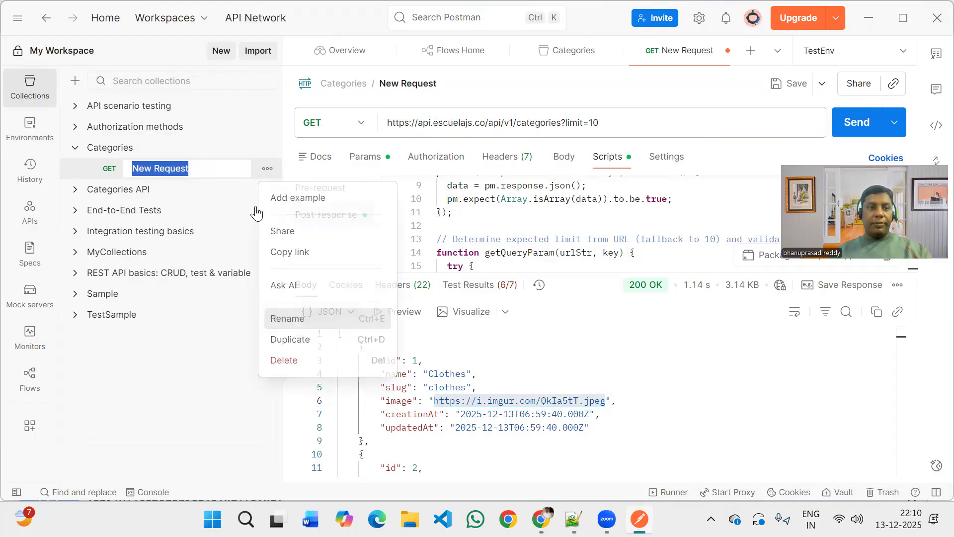
text(Ca)
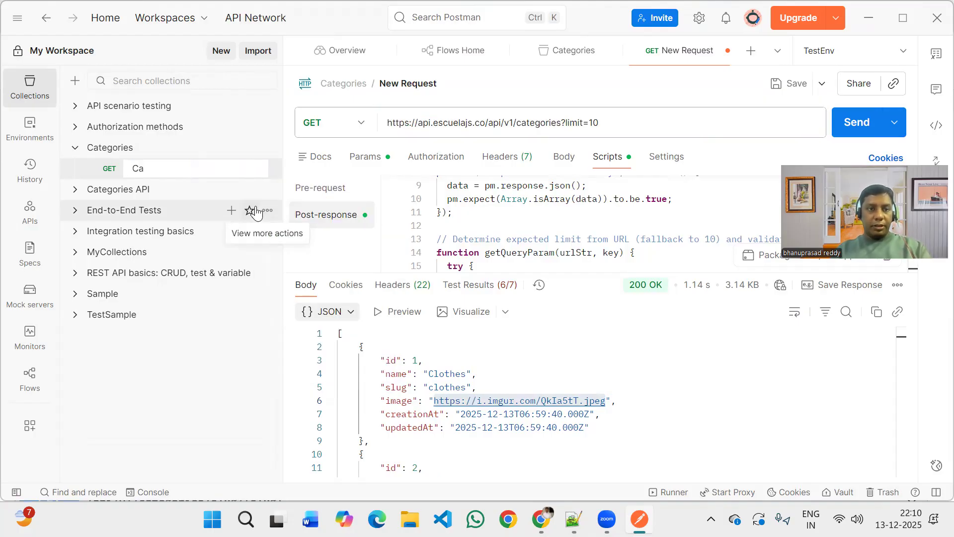
text(te)
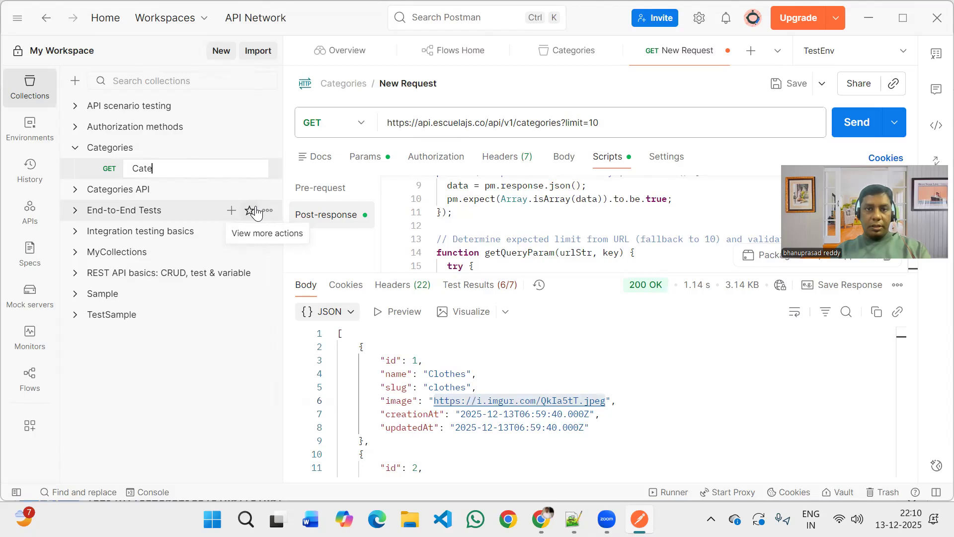
text(gories)
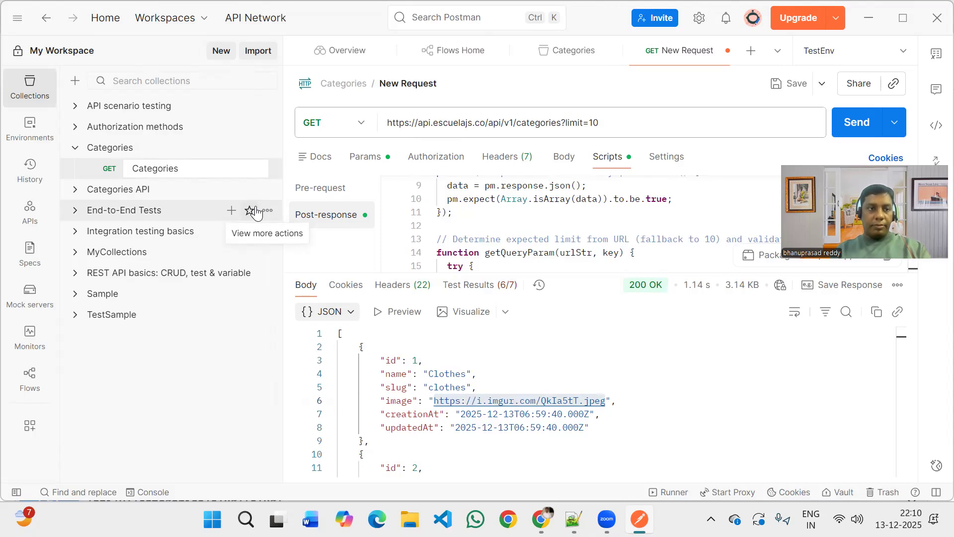
key(Return)
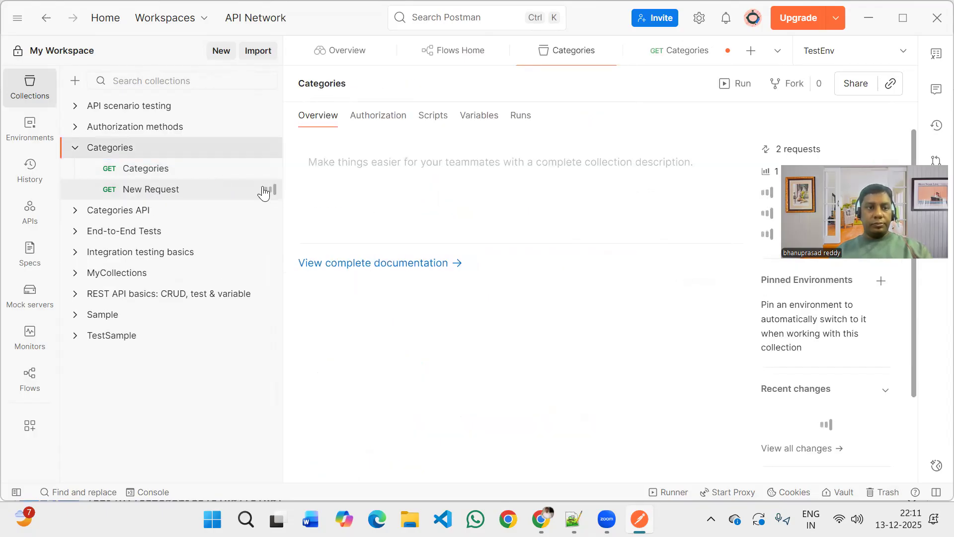
Open the new request in the Categories collection and rename it to Categories_Post.
click(203, 192)
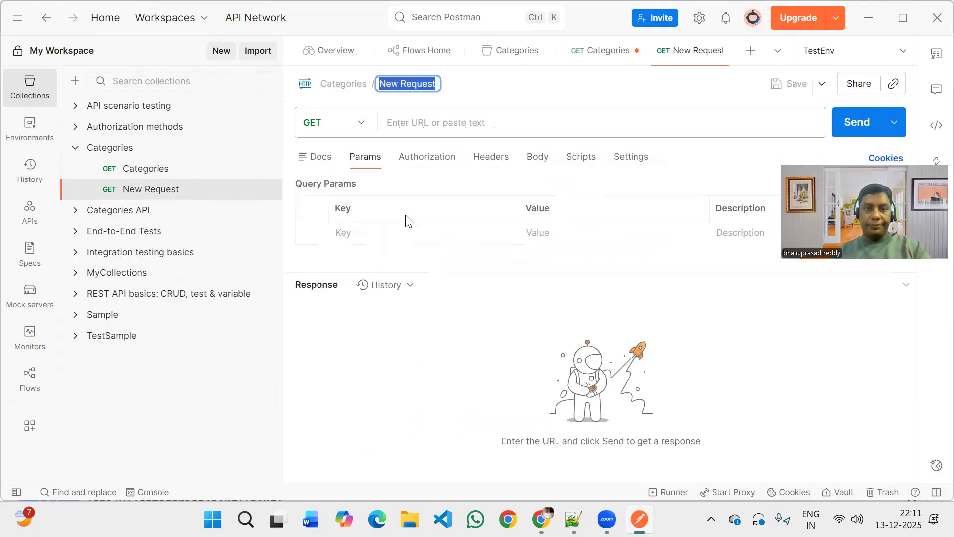
click(439, 86)
key(BackSpace)
key(BackSpace)
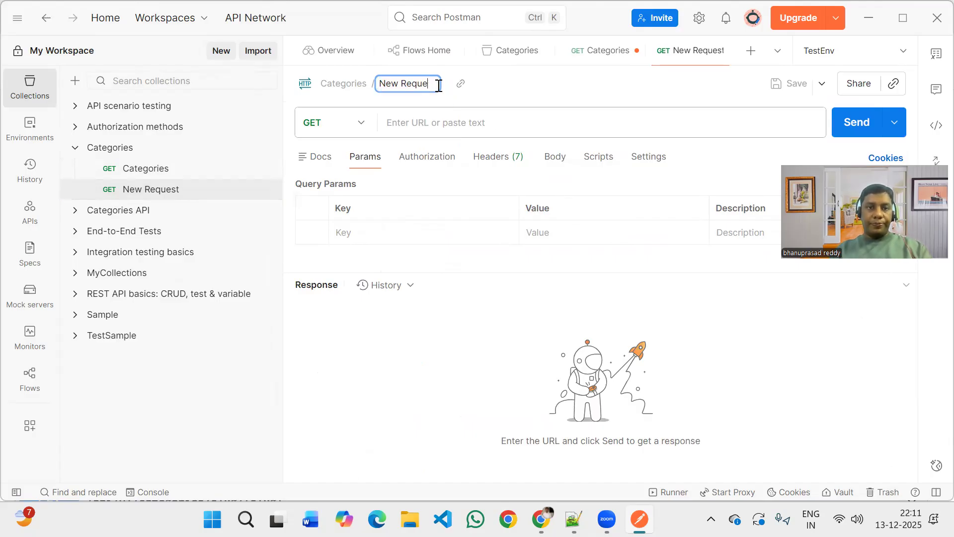
key(BackSpace)
key(BackSpace)
key(BackSpace)
key(BackSpace)
key(BackSpace)
key(BackSpace)
key(BackSpace)
key(BackSpace)
key(BackSpace)
text(Cteg)
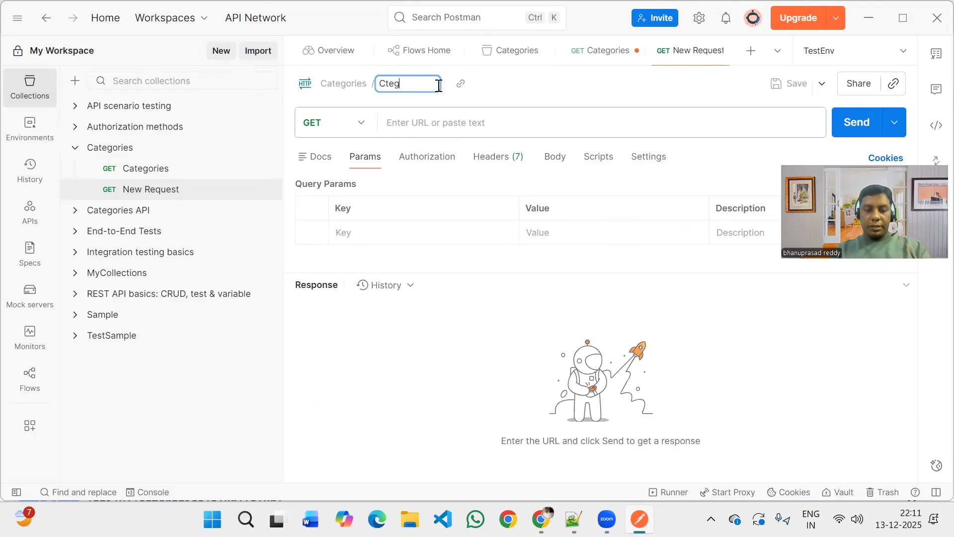
text(ories_Post)
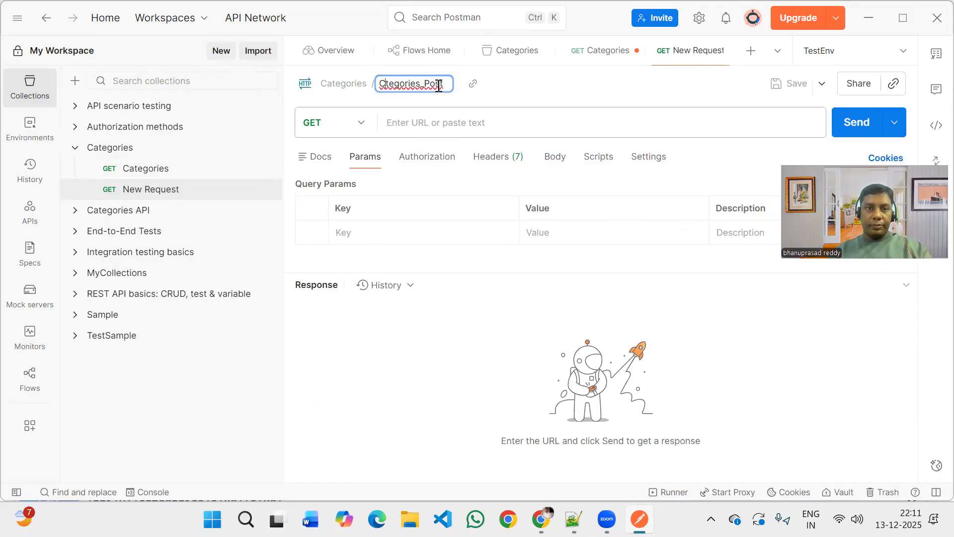
text(a)
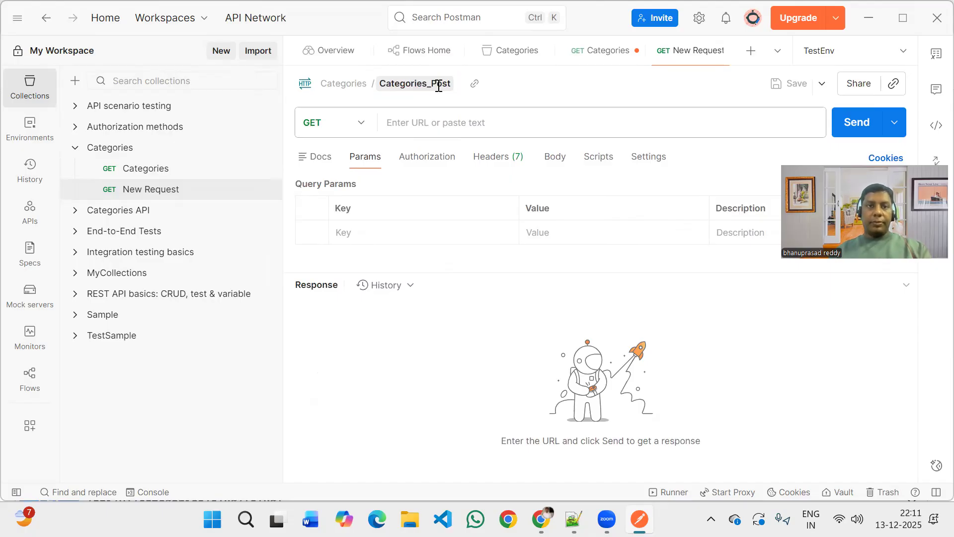
click(454, 126)
click(455, 127)
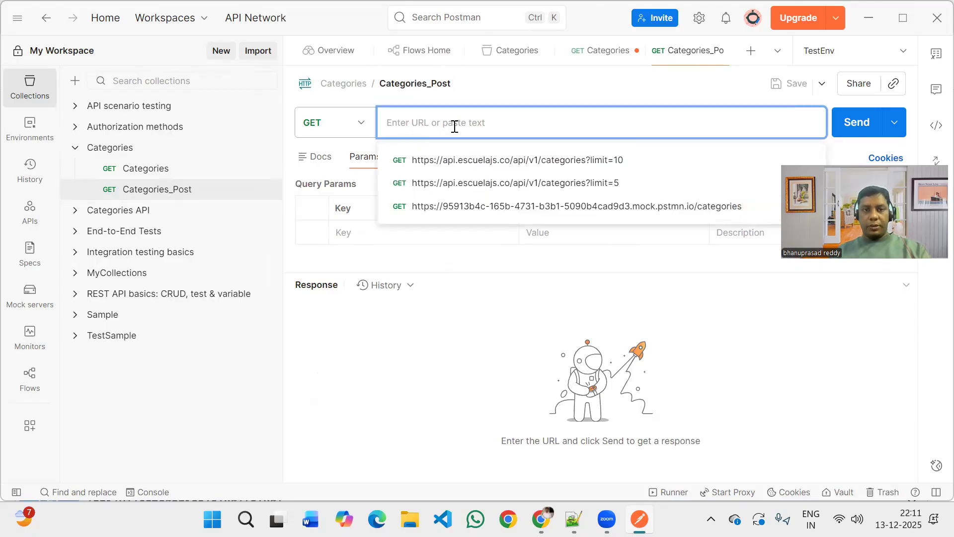
key(ctrl+v)
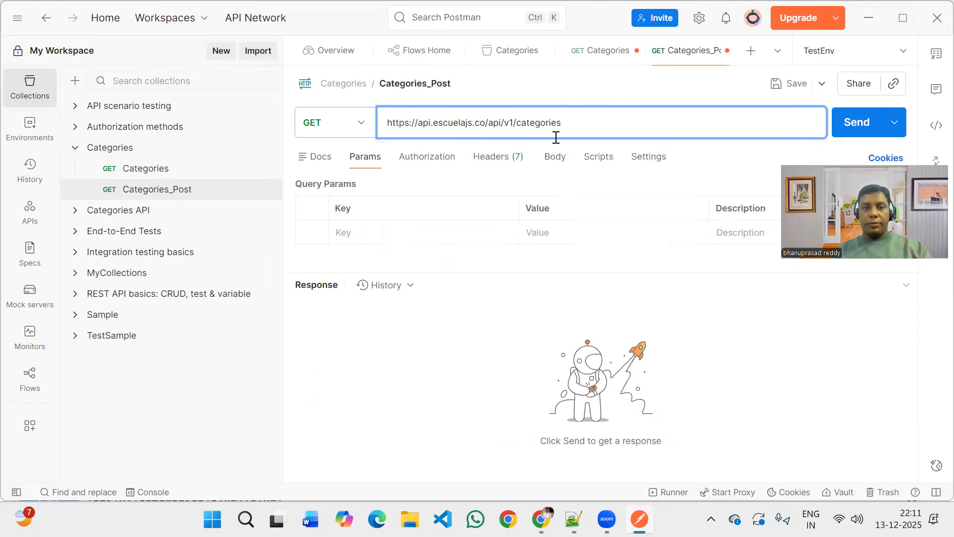
click(555, 162)
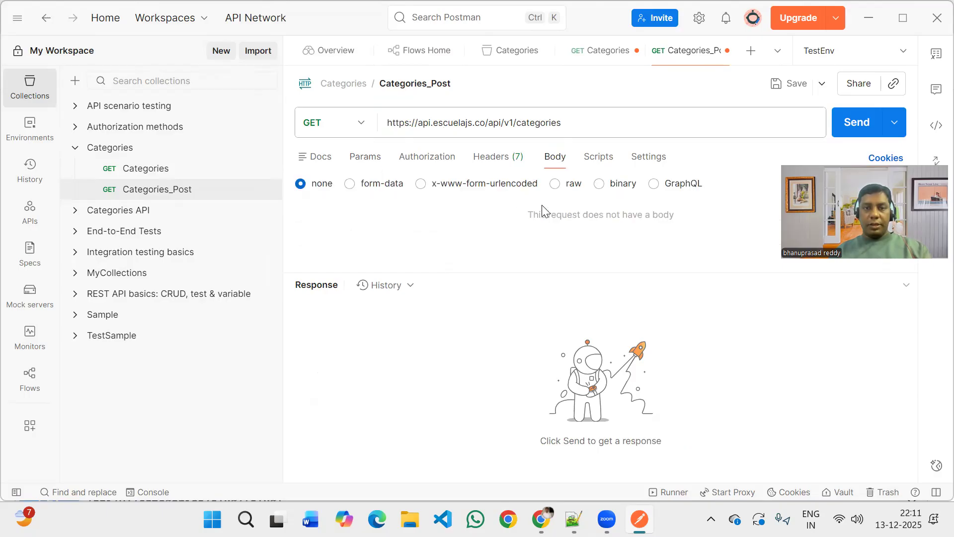
click(554, 185)
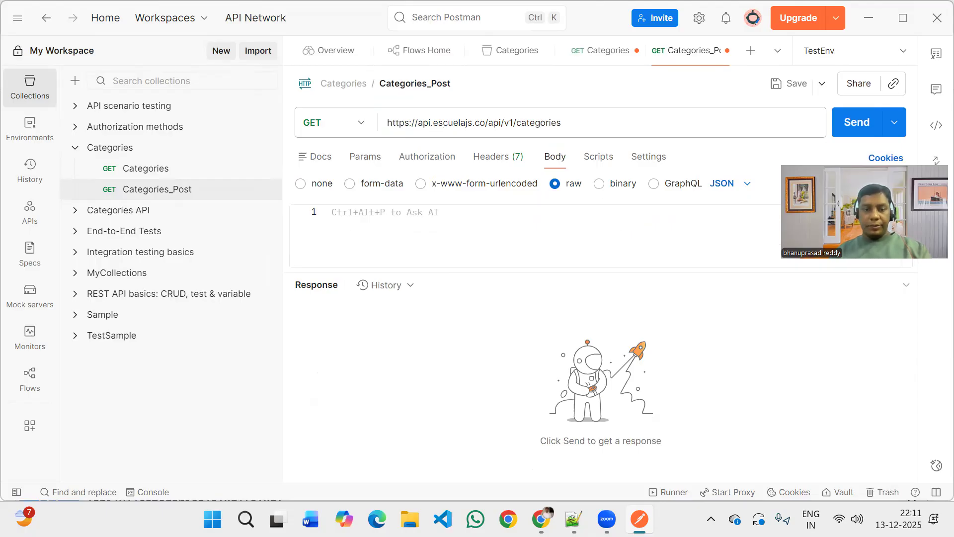
Copy the JSON request body of POST /api/v1/categories from Swagger UI and paste it into the Categories_Post body in Postman.
key(alt+Tab)
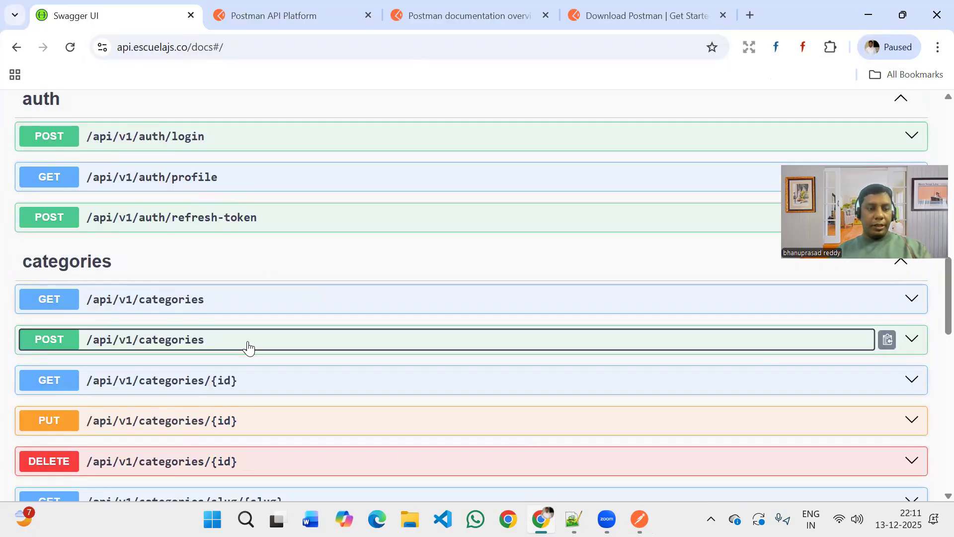
click(247, 341)
scroll(128, 277, down, 5)
drag(40, 253, 456, 436)
key(ctrl+c)
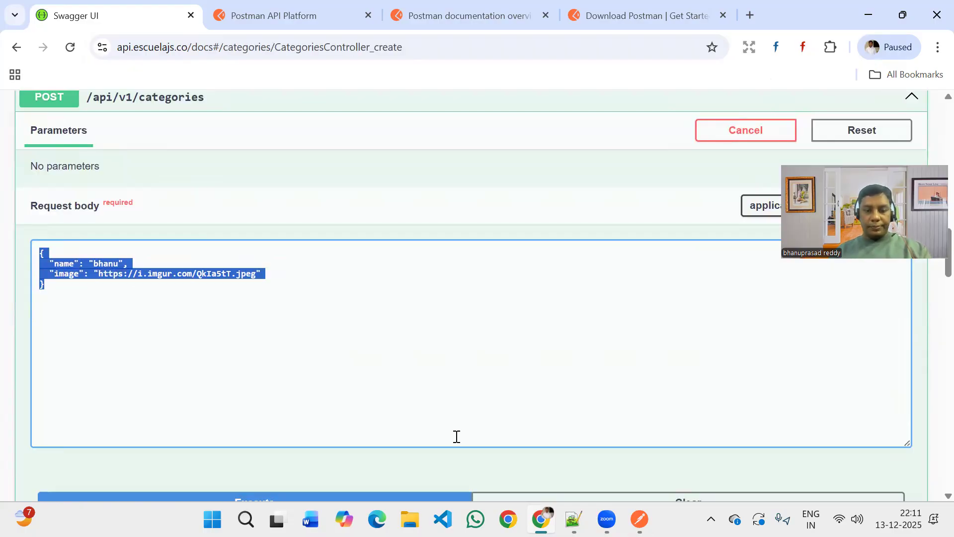
key(alt+Tab)
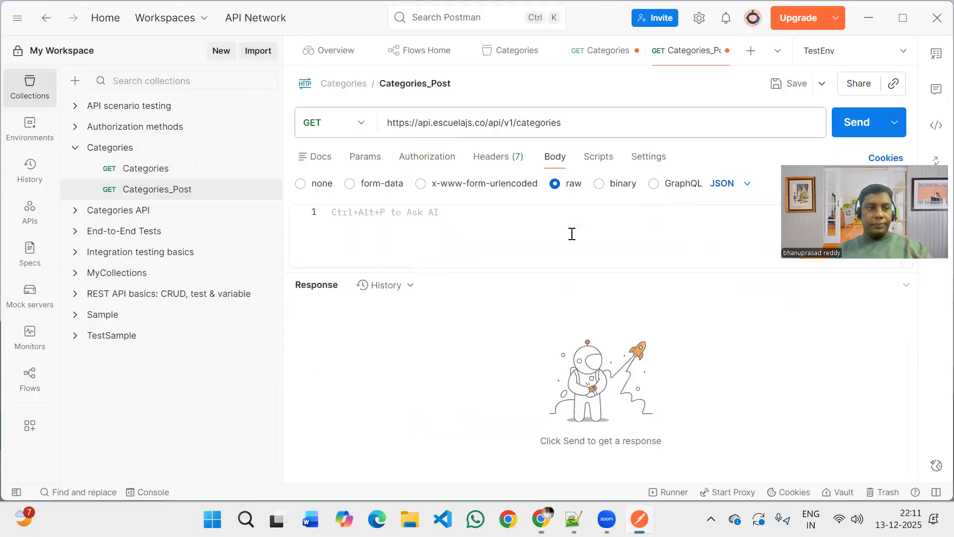
mouse_move(541, 519)
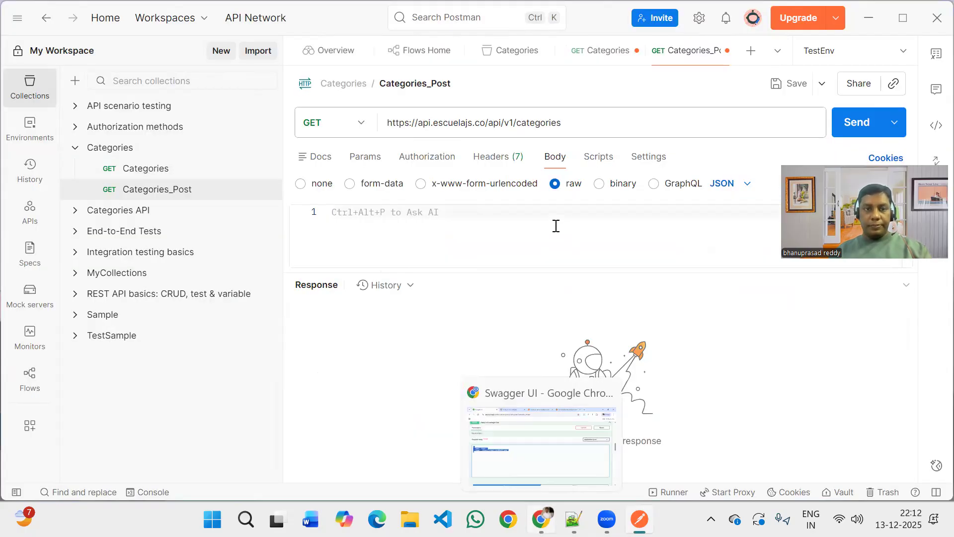
click(556, 226)
key(ctrl+v)
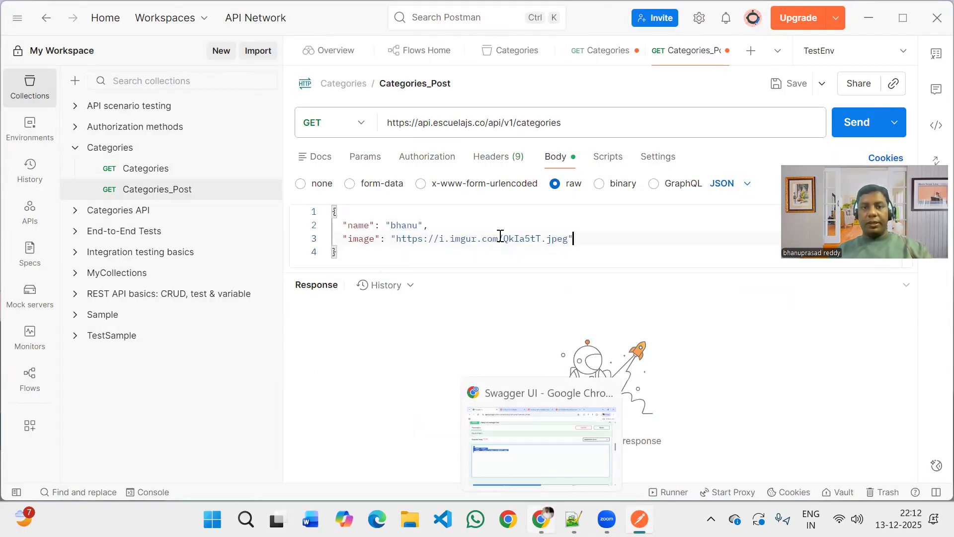
Append 123 to the value of "name" in the Categories_Post JSON body.
click(419, 227)
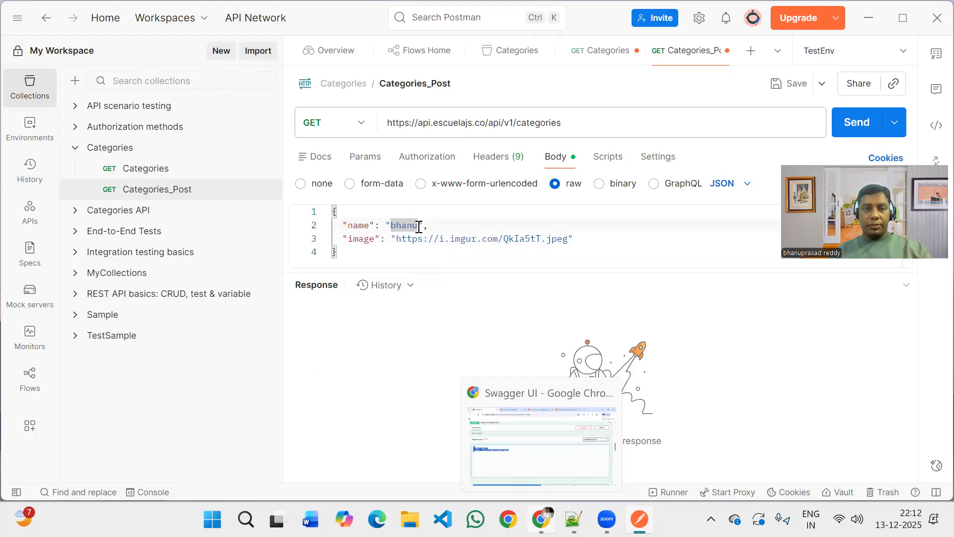
text(123)
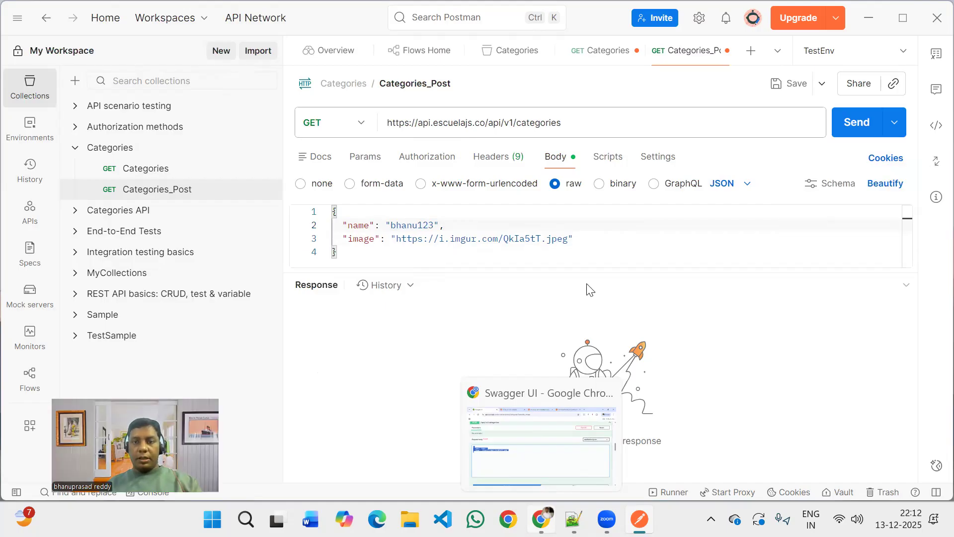
Send Categories_Post with the POST method and highlight the id value in the response.
click(362, 124)
click(333, 192)
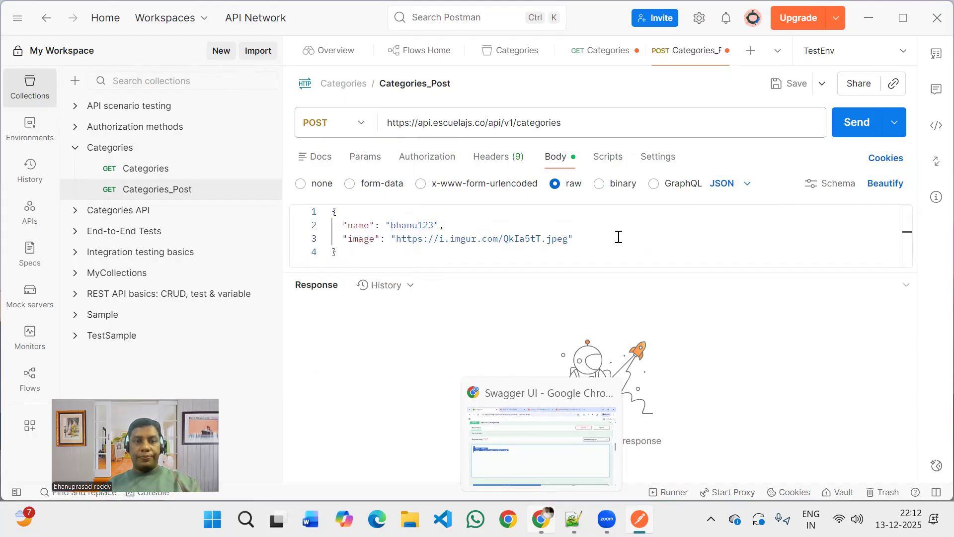
click(601, 245)
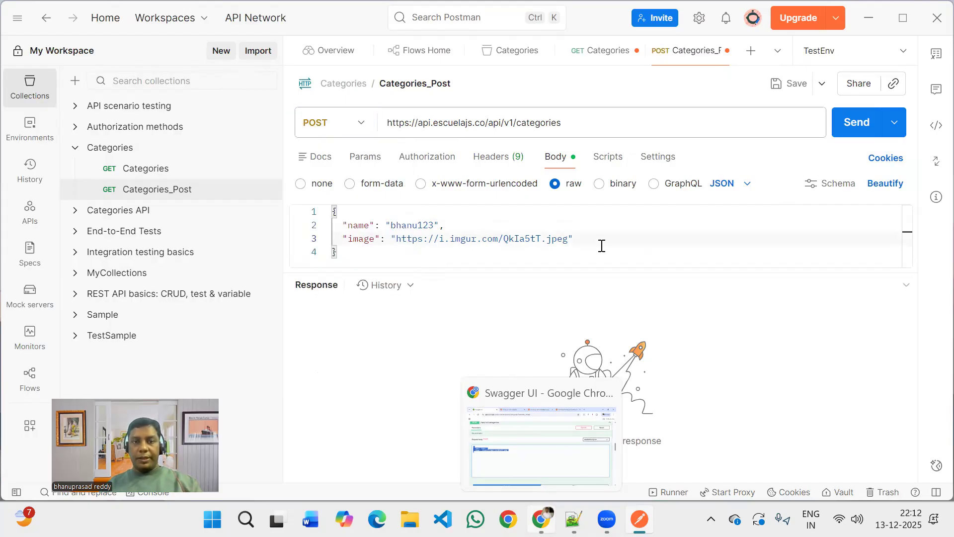
click(856, 123)
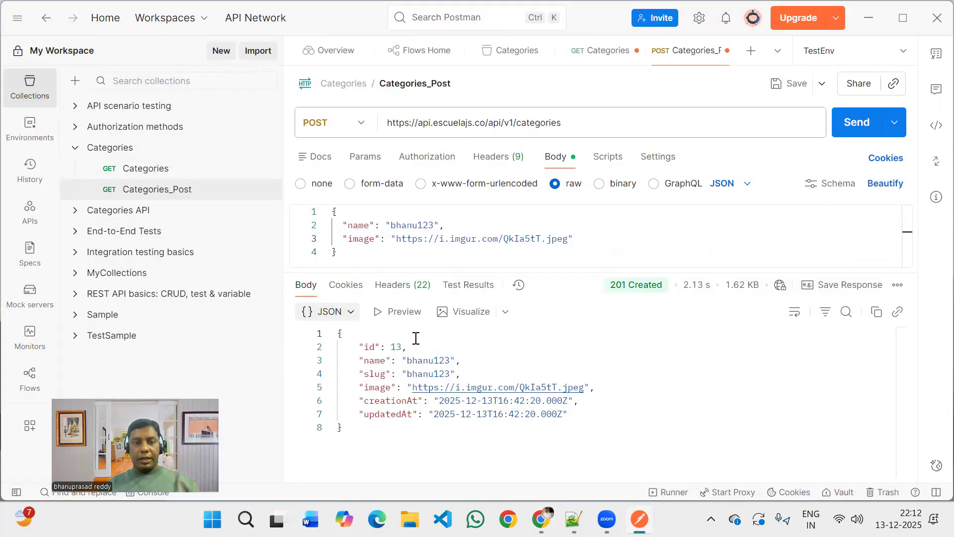
double_click(398, 347)
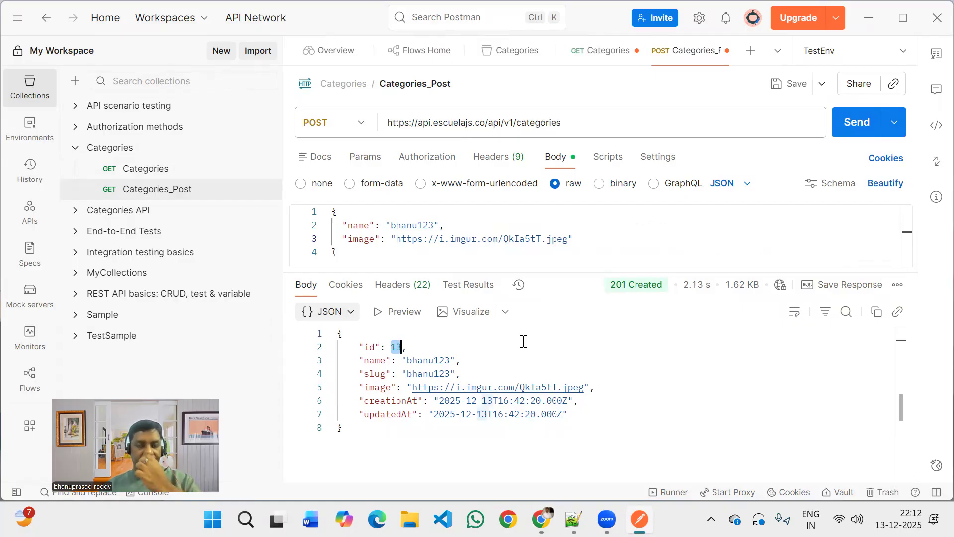
Open the post-response script of Categories_Post and start an AI chat for the request.
click(612, 162)
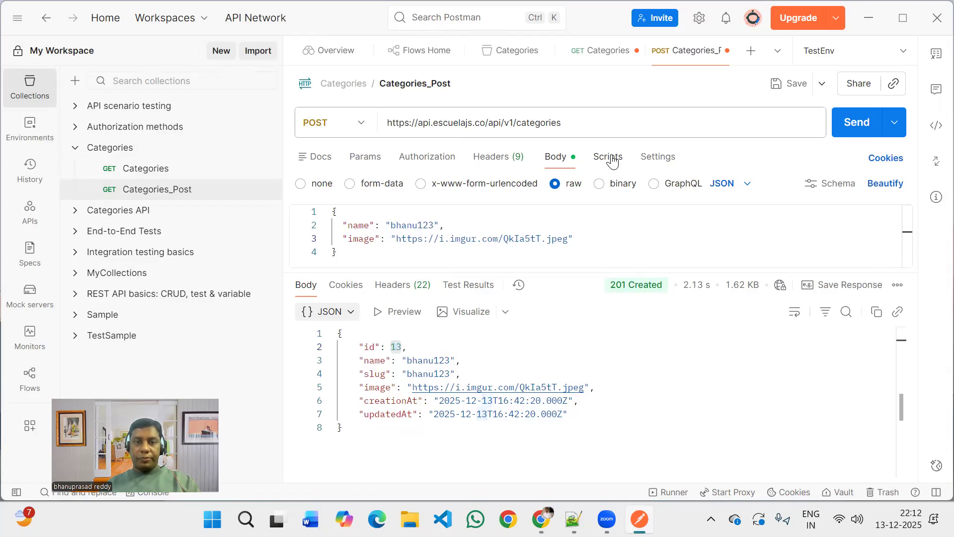
click(612, 161)
click(577, 190)
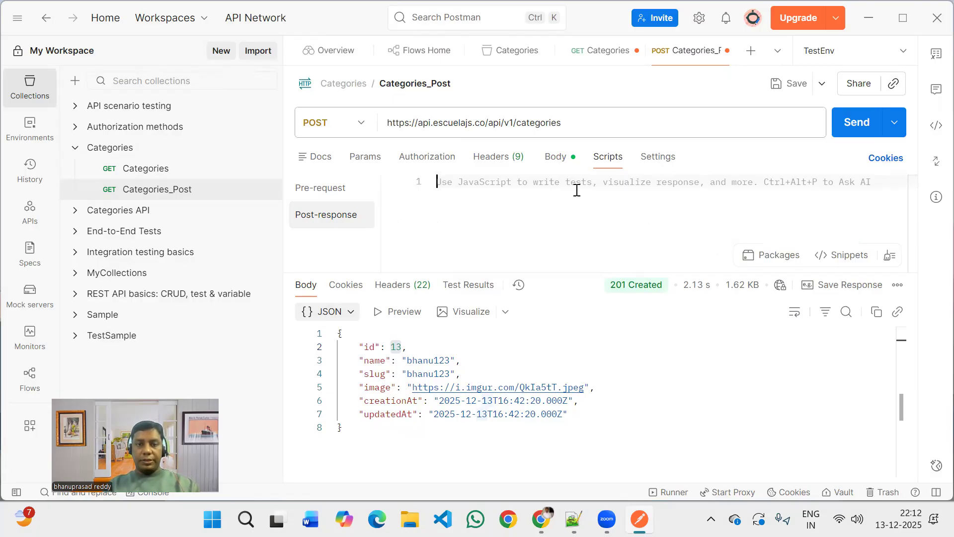
key(ctrl+alt+p)
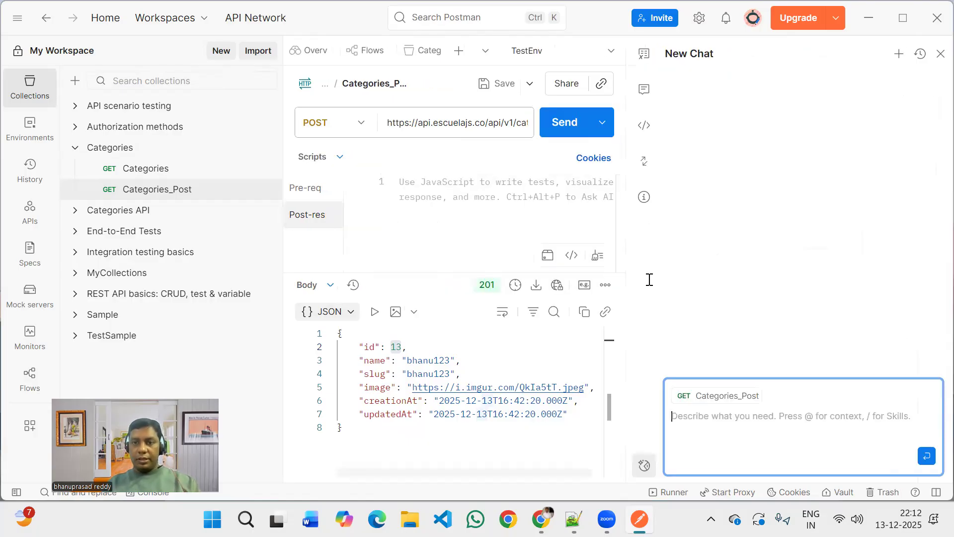
click(717, 423)
Begin the AI prompt with "Cn you write the scripts for this post call to validate".
text(c)
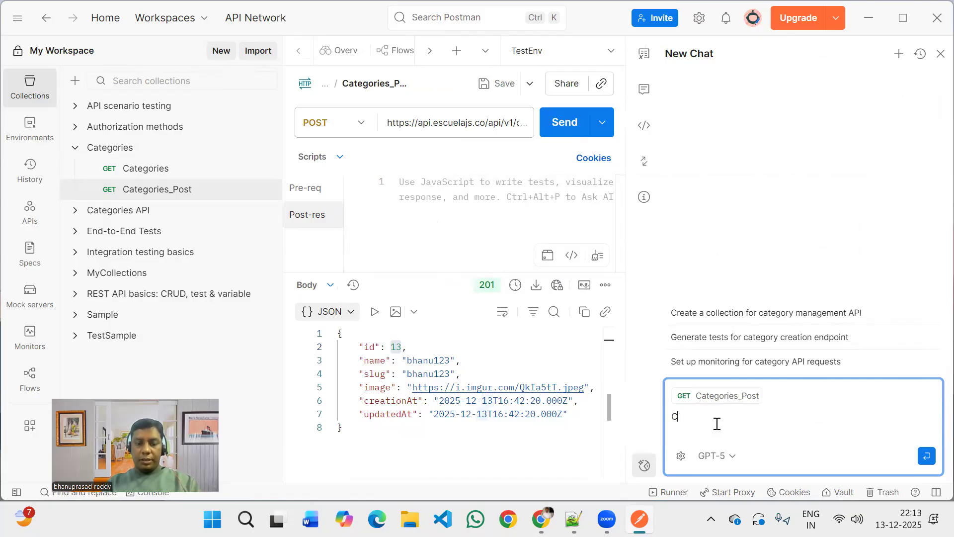
text(n you w)
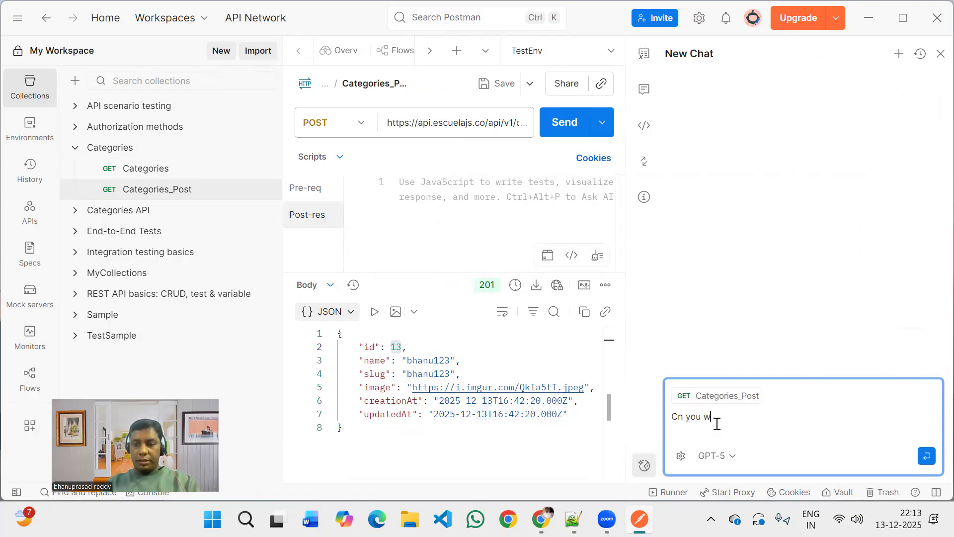
text(rite the )
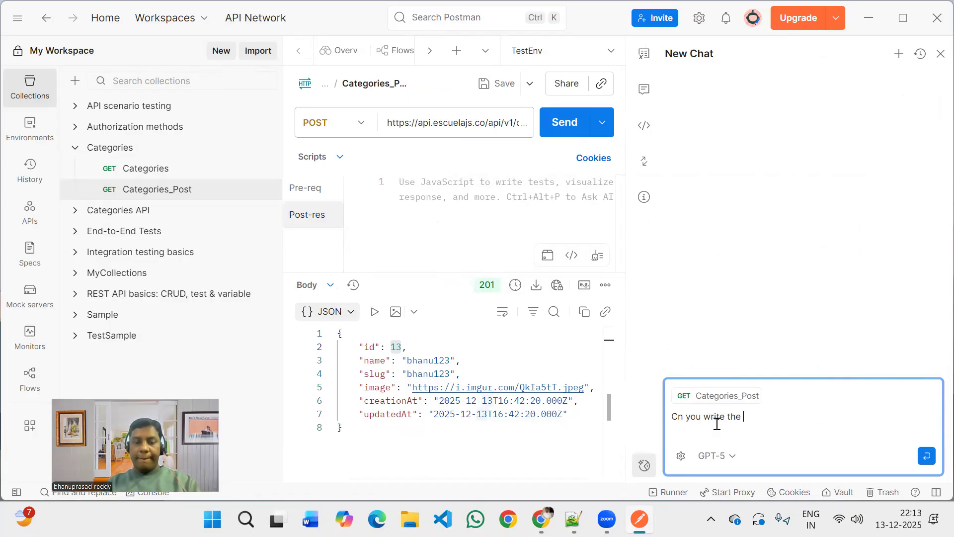
text(scri)
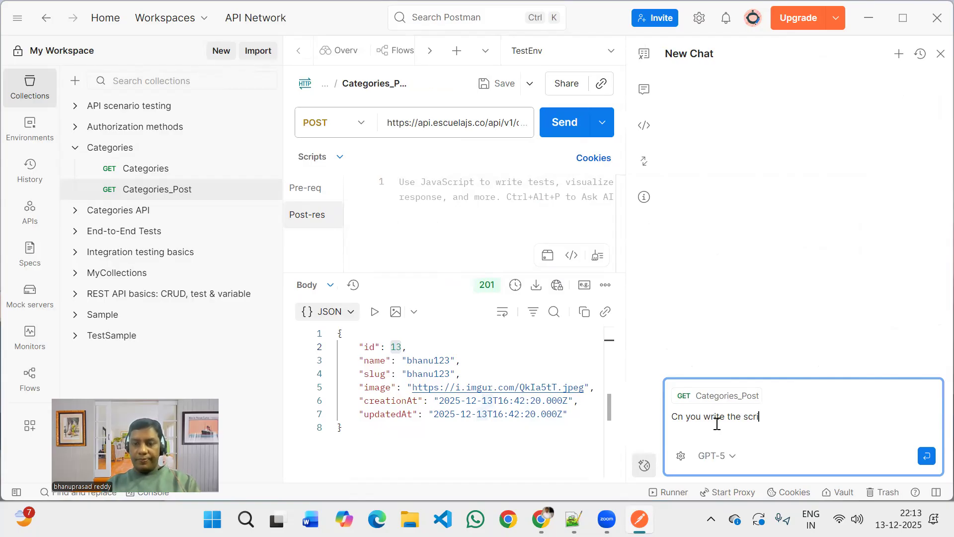
text(pts for )
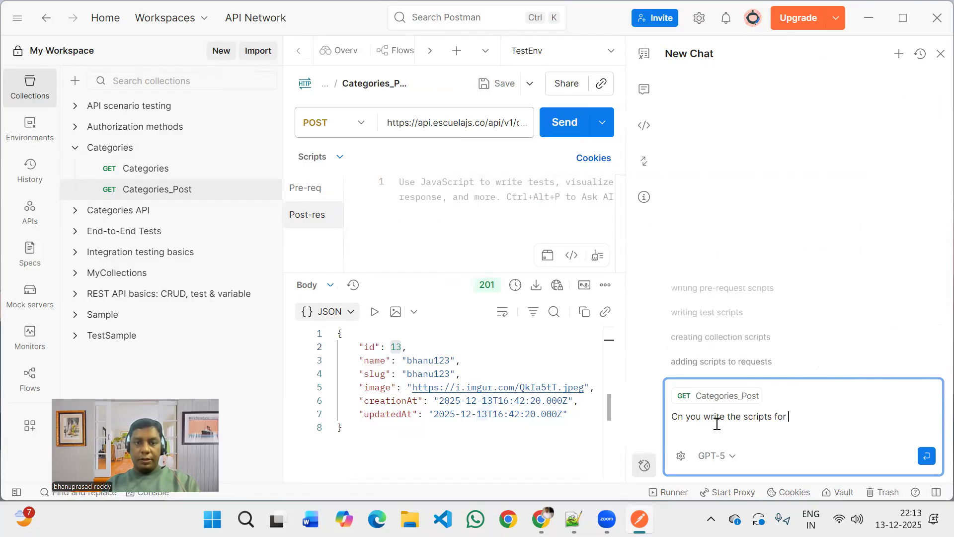
text(this)
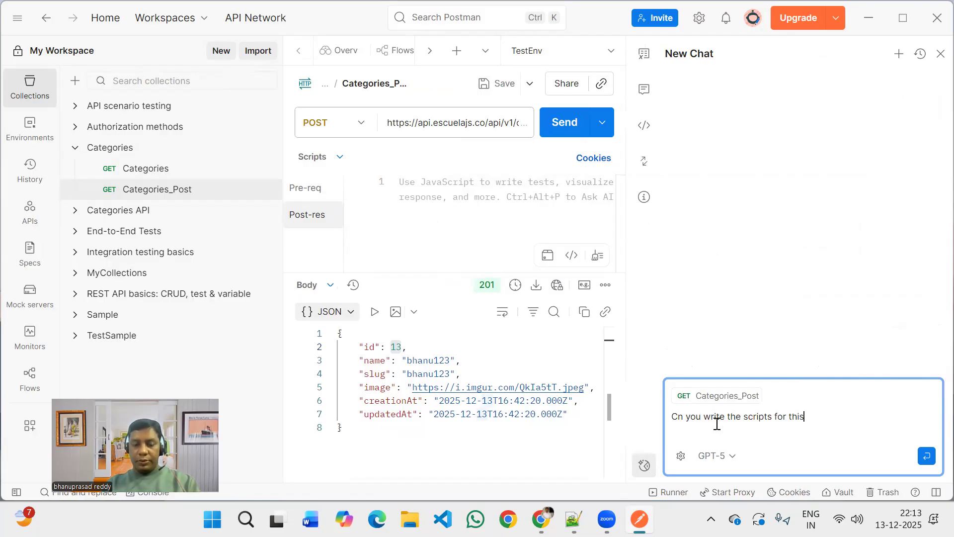
text( post call to val)
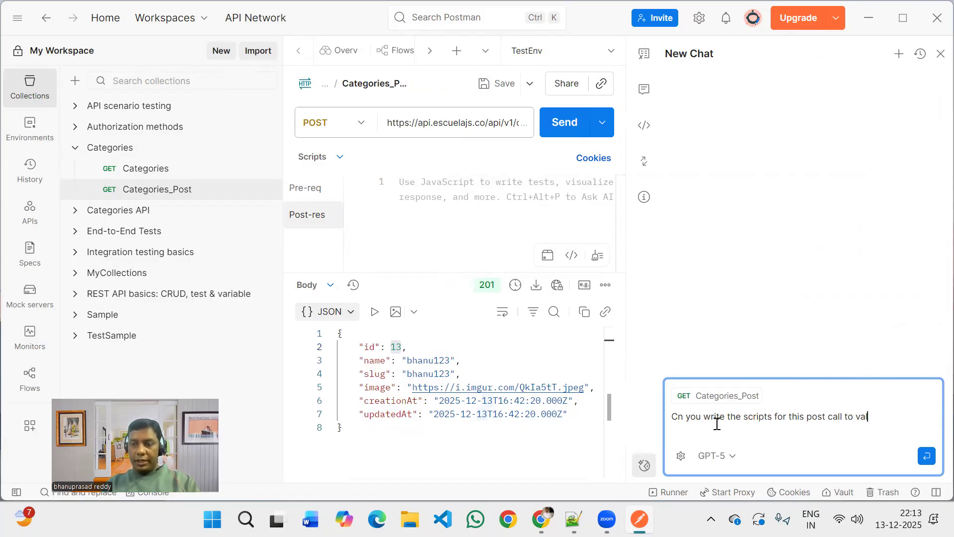
text(idate)
Add a prompt line reading "name and slug as request body and image should match with request body".
key(shift+Return)
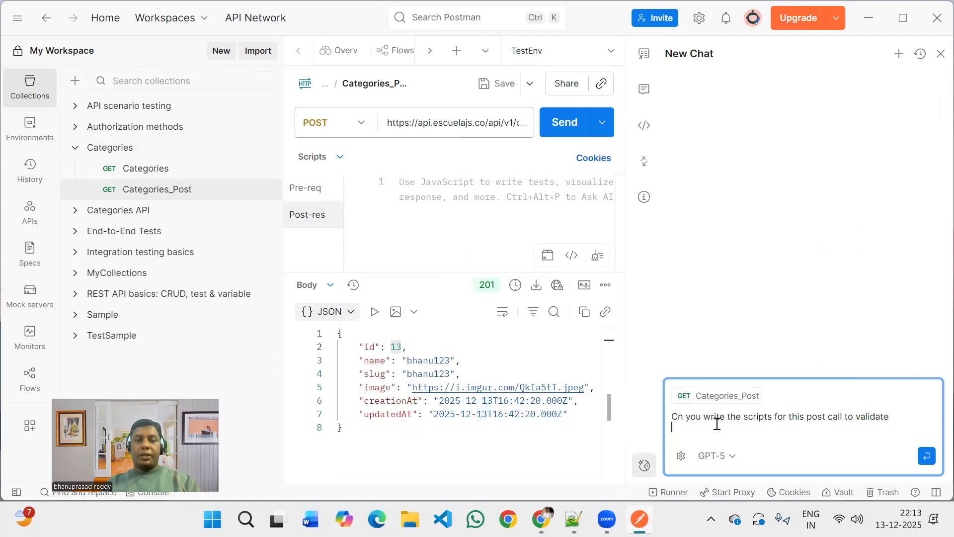
text(name and)
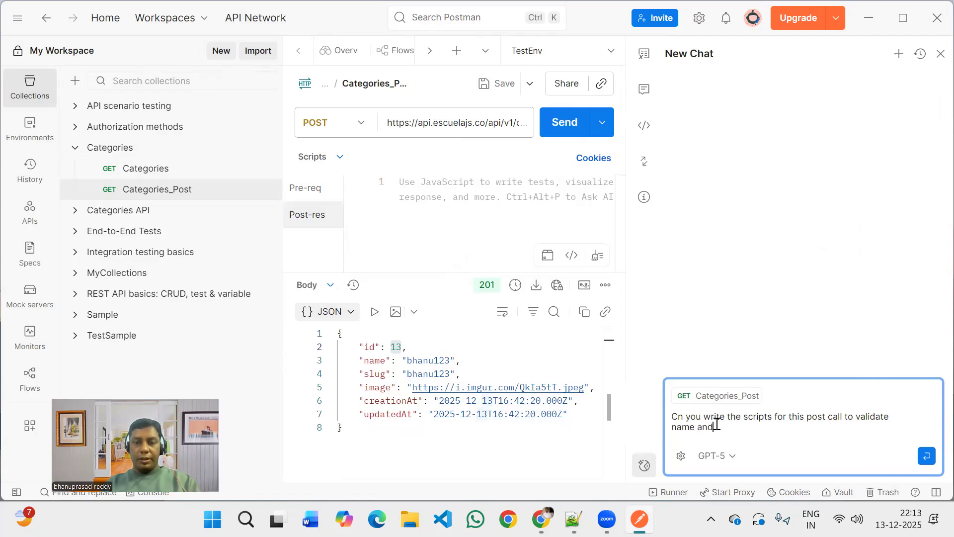
text( slug)
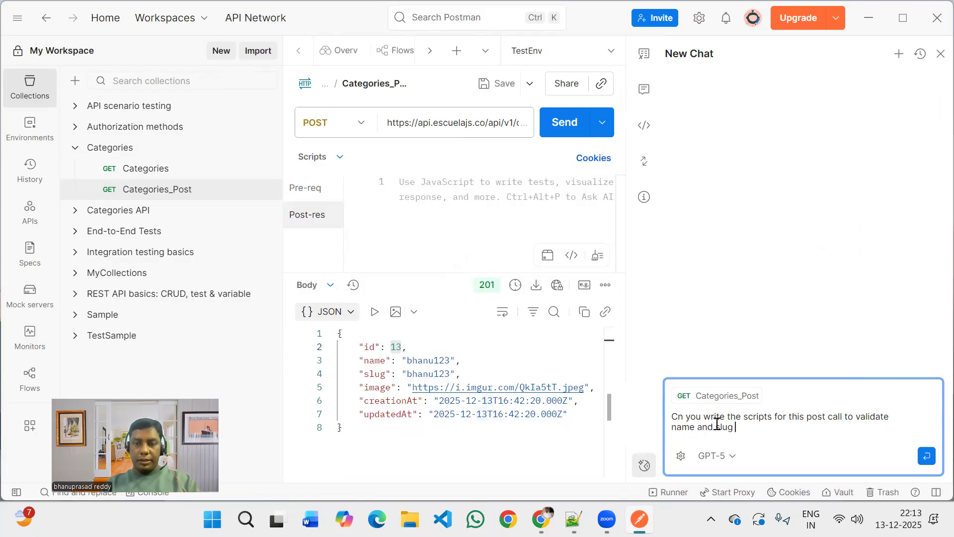
text( as request bo)
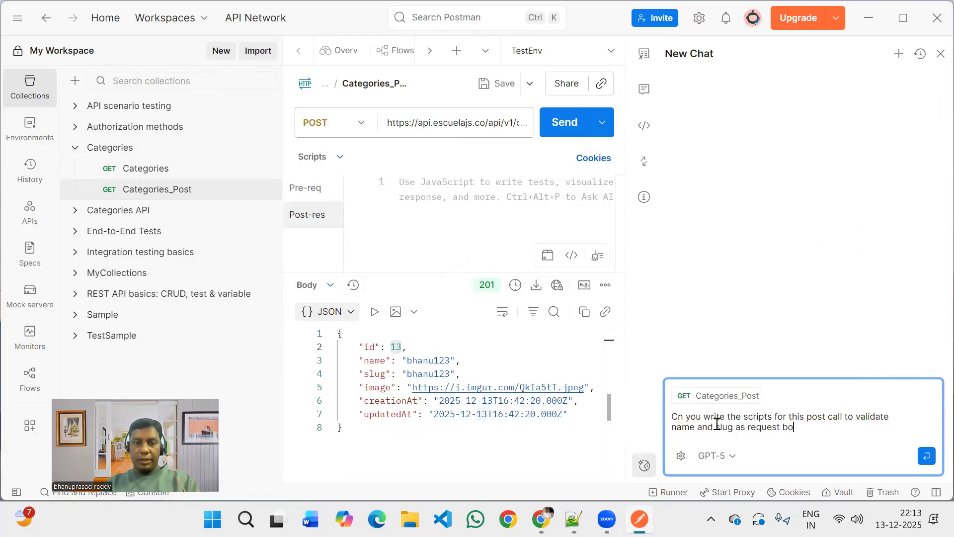
text(dy and image a)
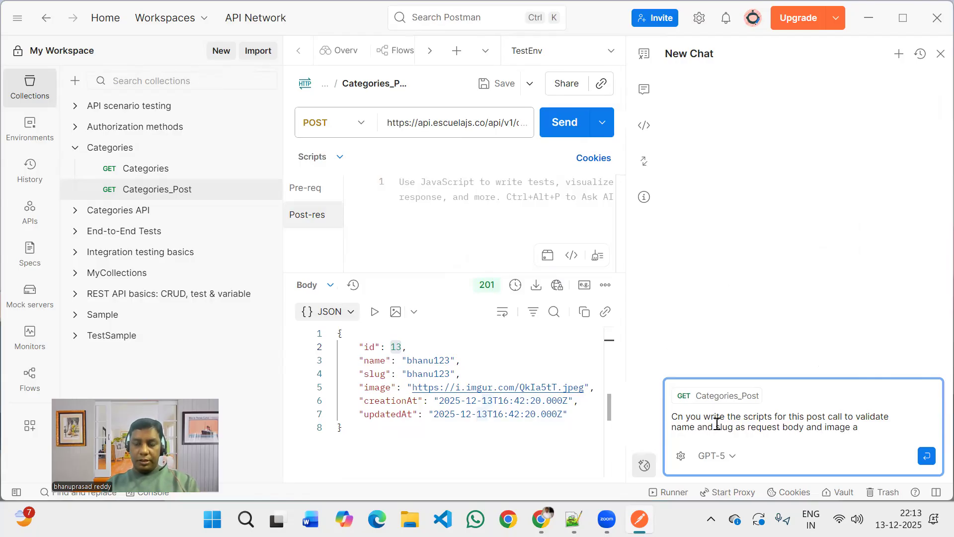
text(lso match)
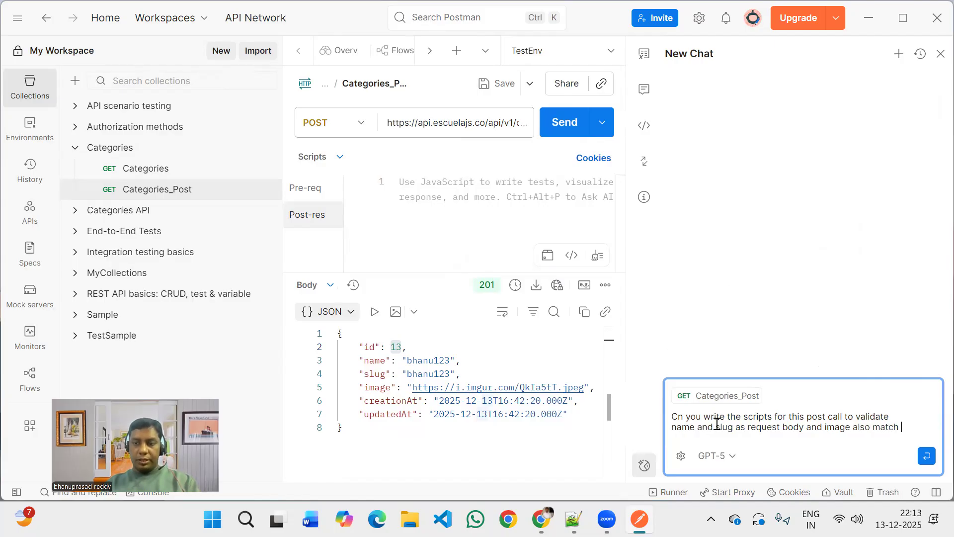
key(BackSpace)
key(BackSpace)
key(BackSpace)
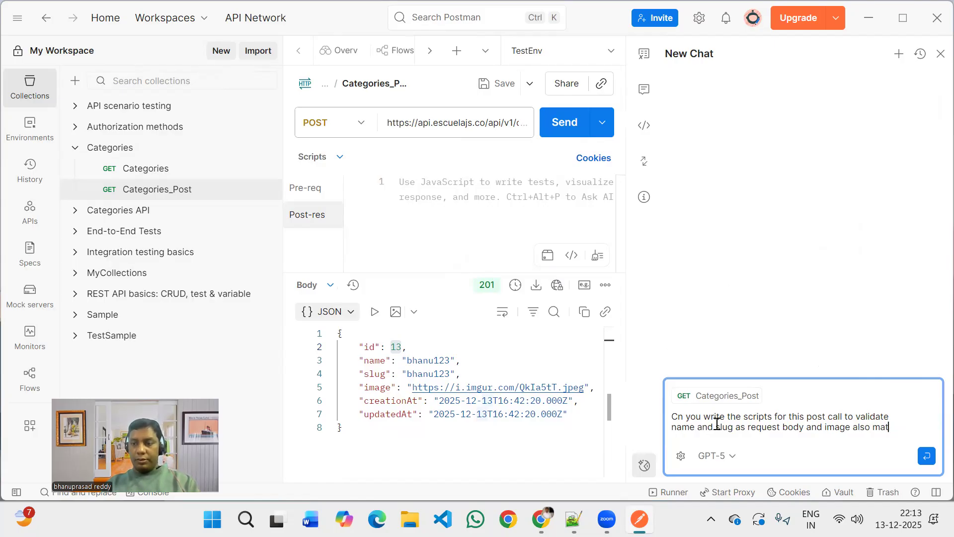
key(BackSpace)
key(BackSpace)
key(BackSpace)
key(BackSpace)
key(BackSpace)
key(BackSpace)
key(BackSpace)
key(BackSpace)
text(sho)
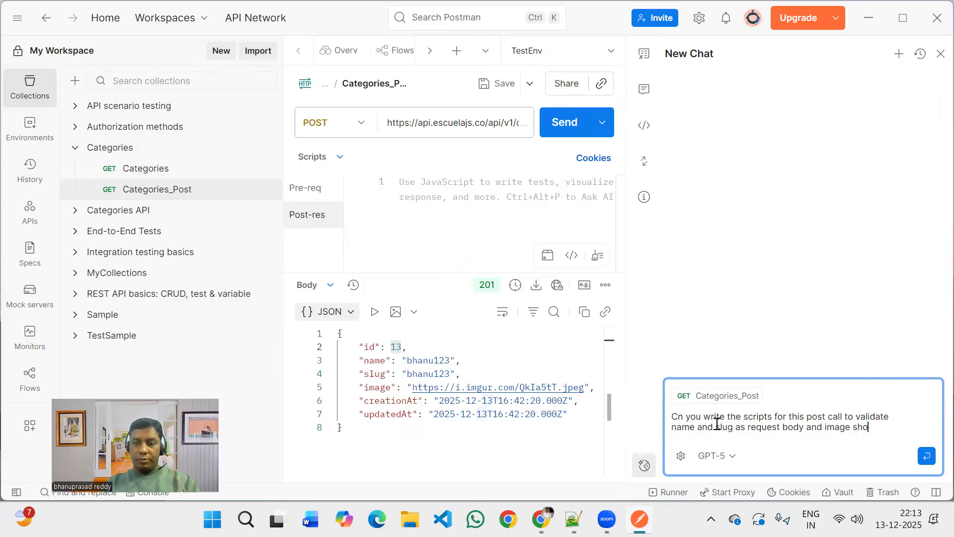
text(uld match w)
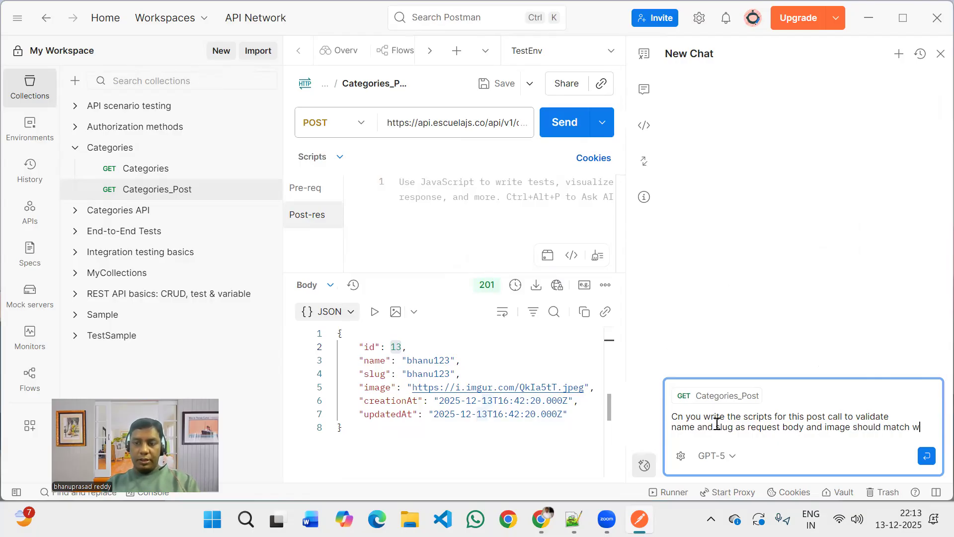
text(ith request bod)
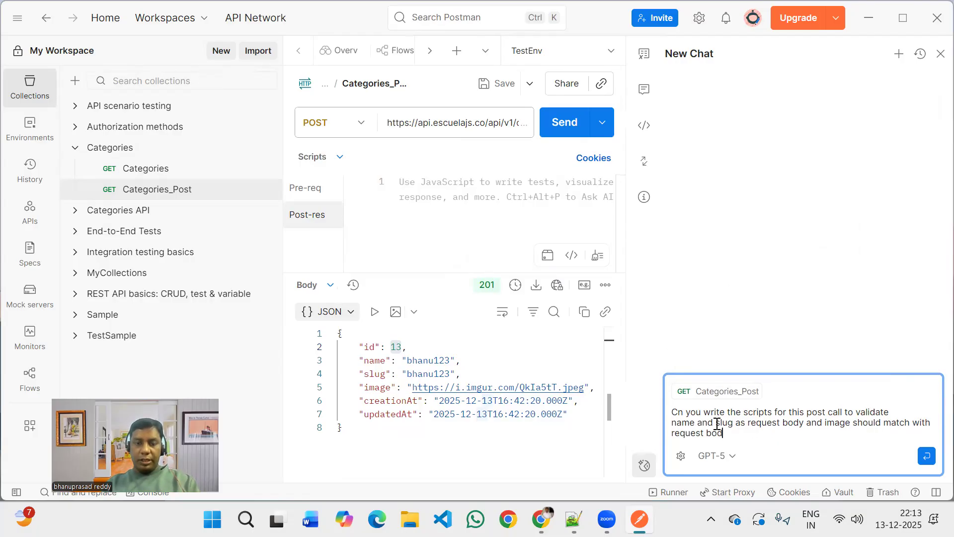
text(y)
Add the final prompt line "statsus code should 201" and submit the prompt to the AI assistant.
key(shift+Return)
text(st)
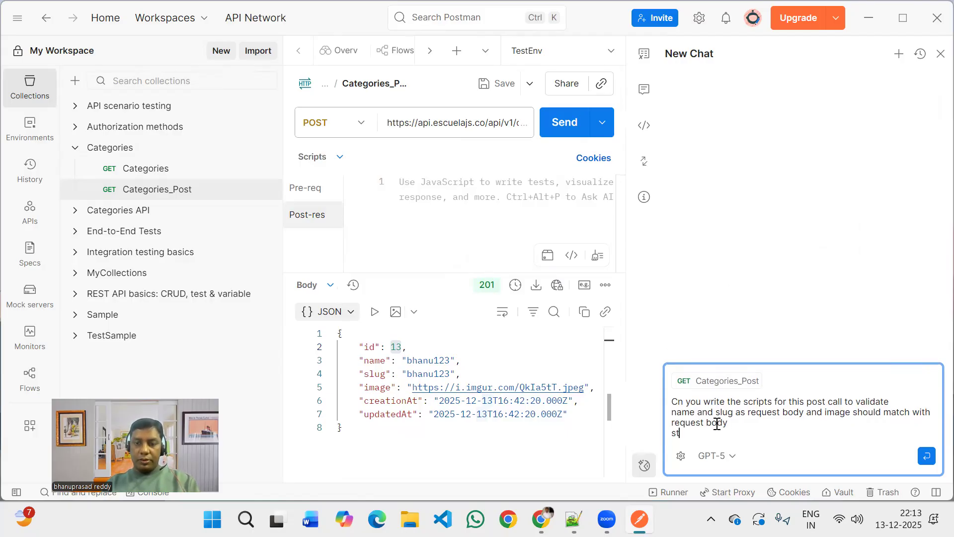
text(atsus code sho)
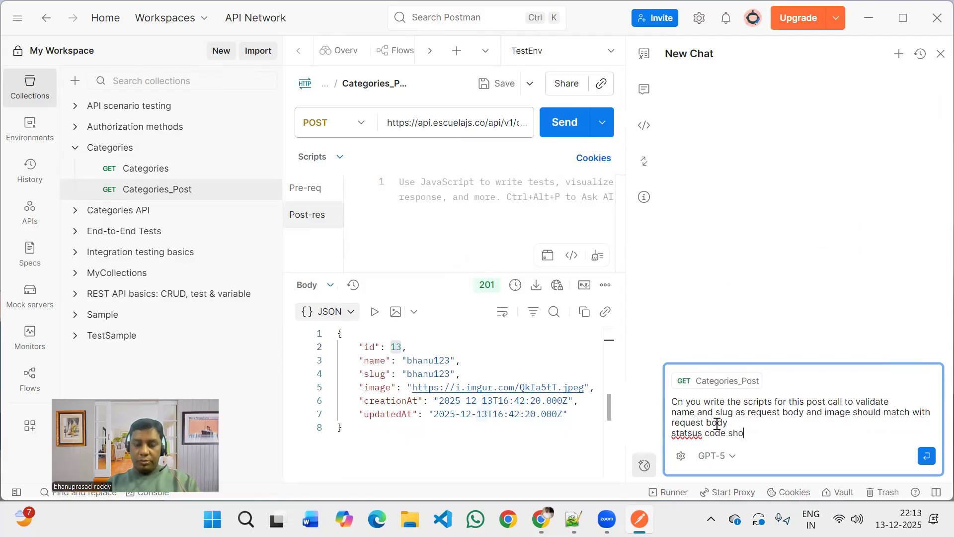
text(uld 201)
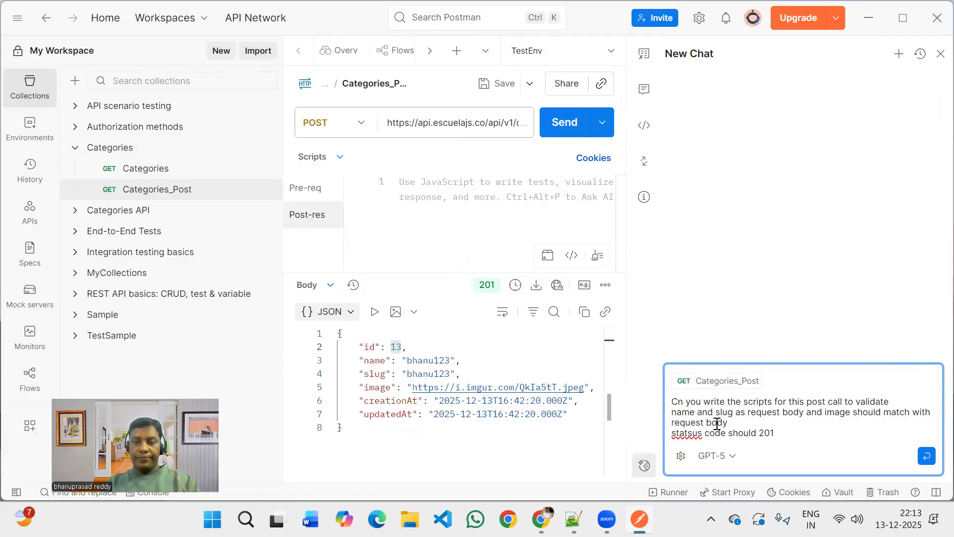
key(Return)
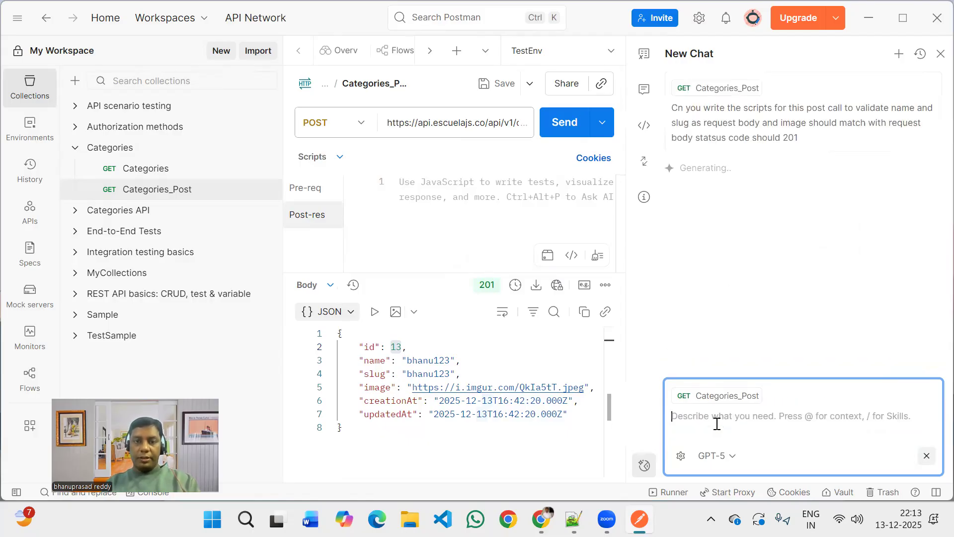
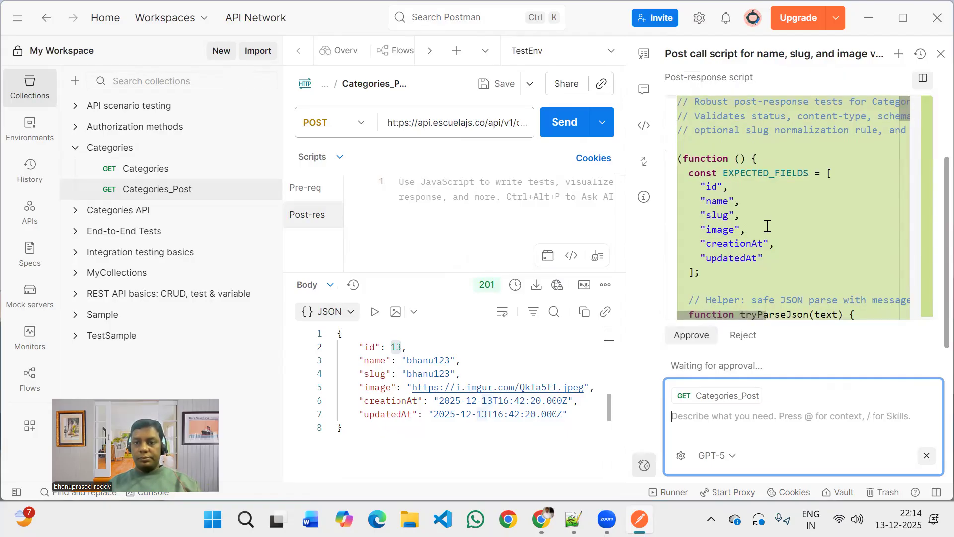
Review the AI-generated post-response script for Categories_Post and approve it.
scroll(768, 226, down, 3)
scroll(768, 226, down, 5)
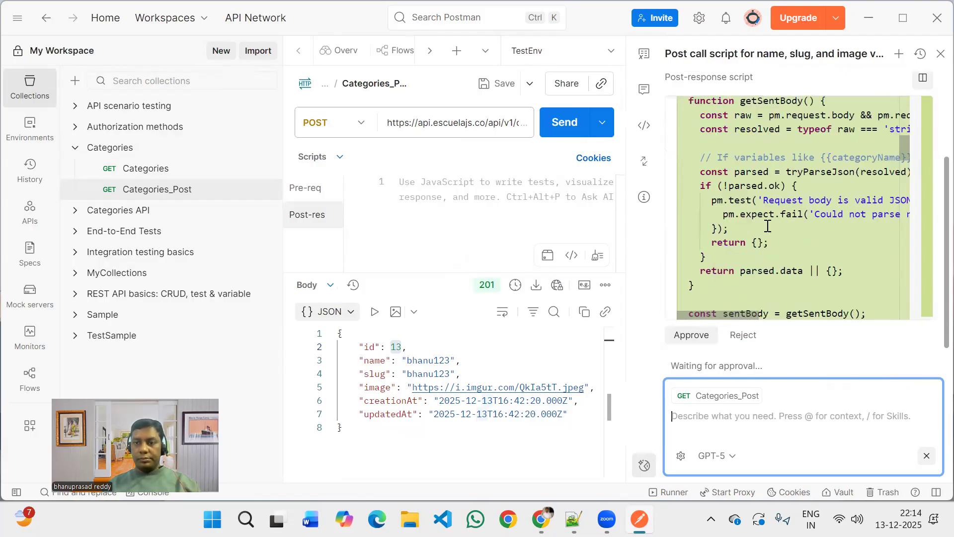
scroll(768, 226, down, 4)
scroll(768, 226, down, 5)
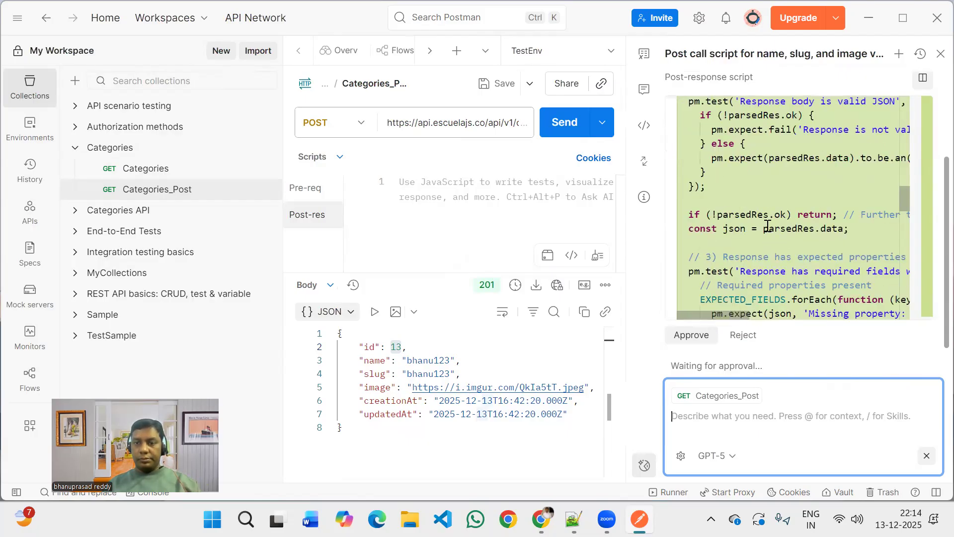
scroll(768, 226, down, 5)
scroll(768, 226, down, 5)
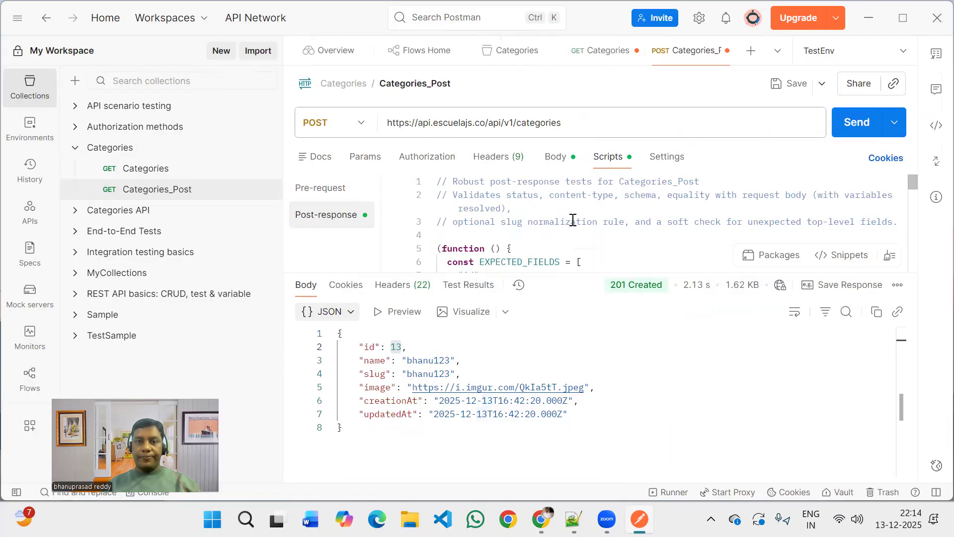
Examine the opening of the post-response script, covering the expected fields list and the safe JSON parse helper.
scroll(573, 220, down, 2)
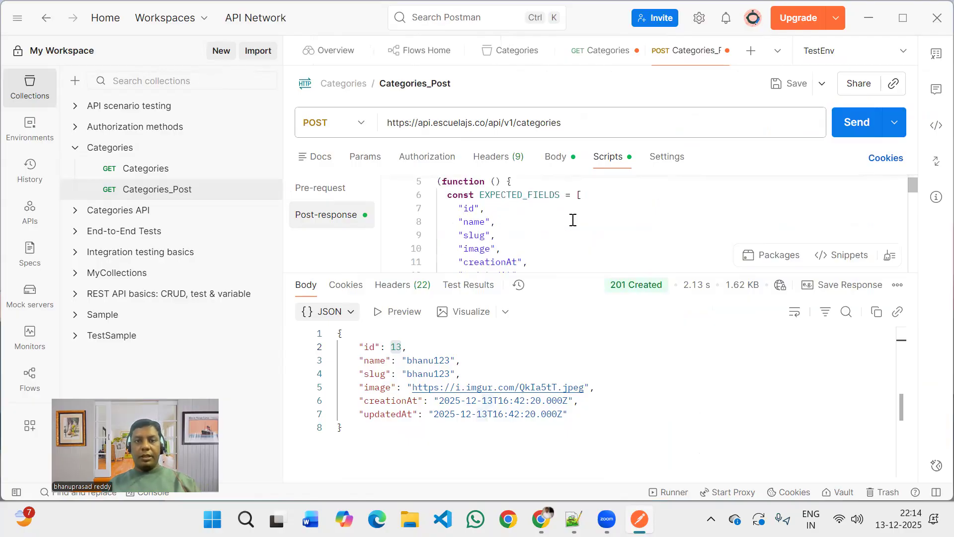
scroll(573, 220, down, 1)
scroll(573, 220, down, 1)
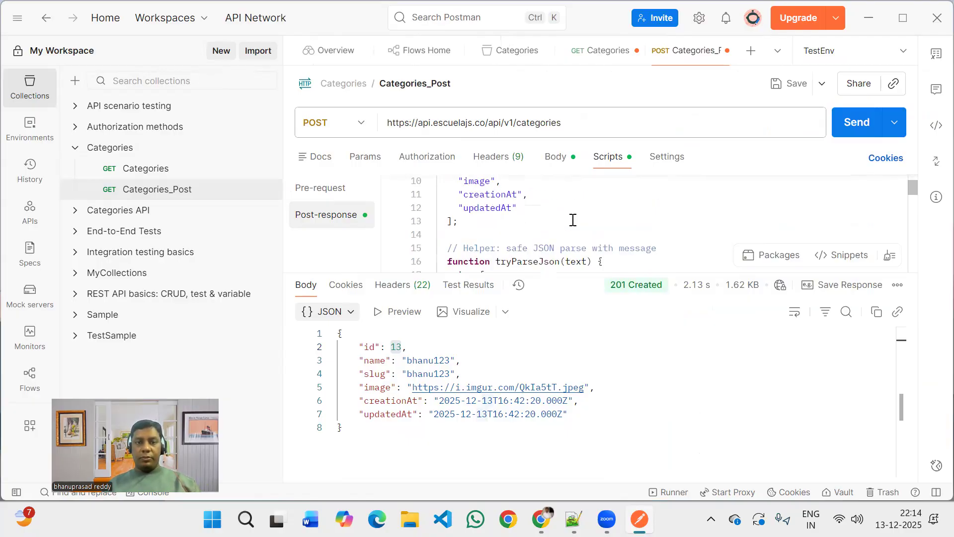
scroll(573, 220, down, 1)
scroll(573, 220, up, 4)
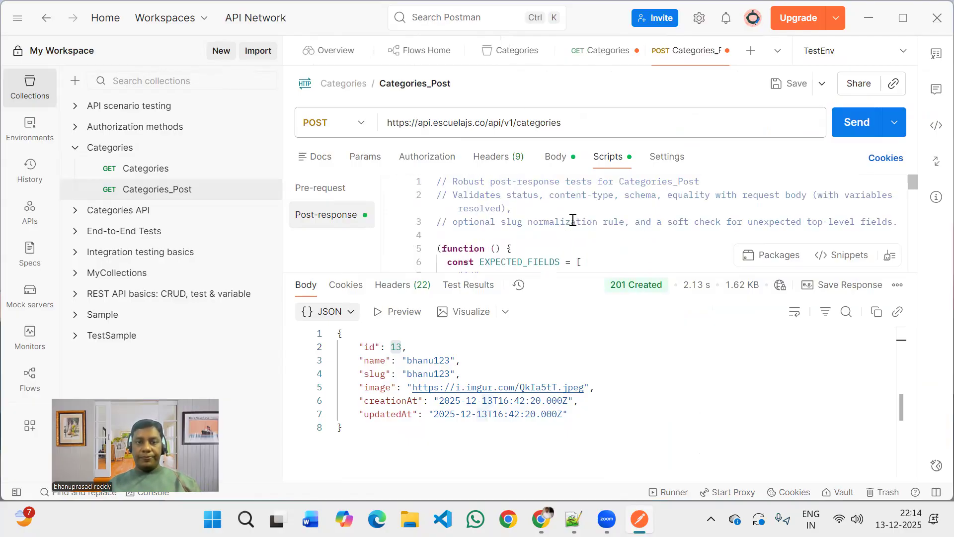
scroll(573, 219, down, 3)
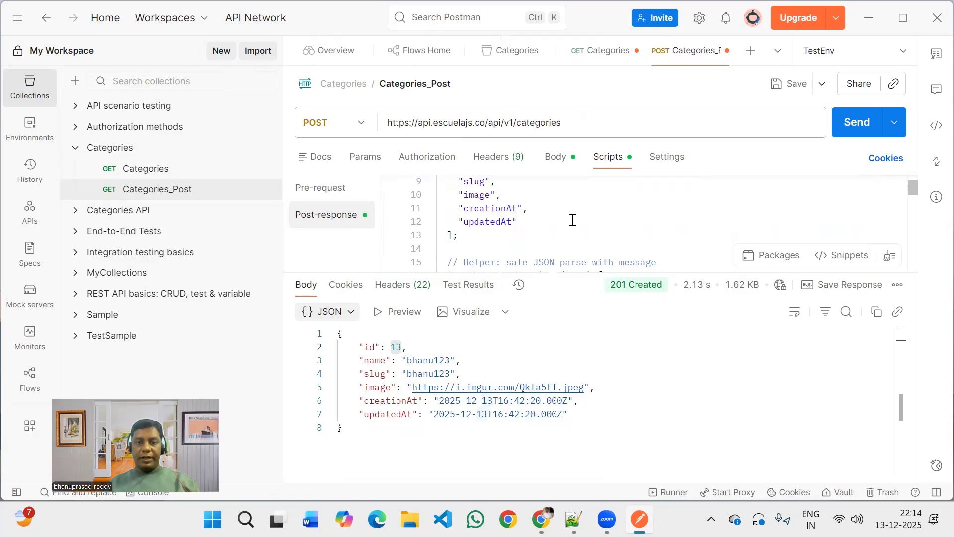
scroll(573, 219, down, 2)
scroll(573, 219, down, 1)
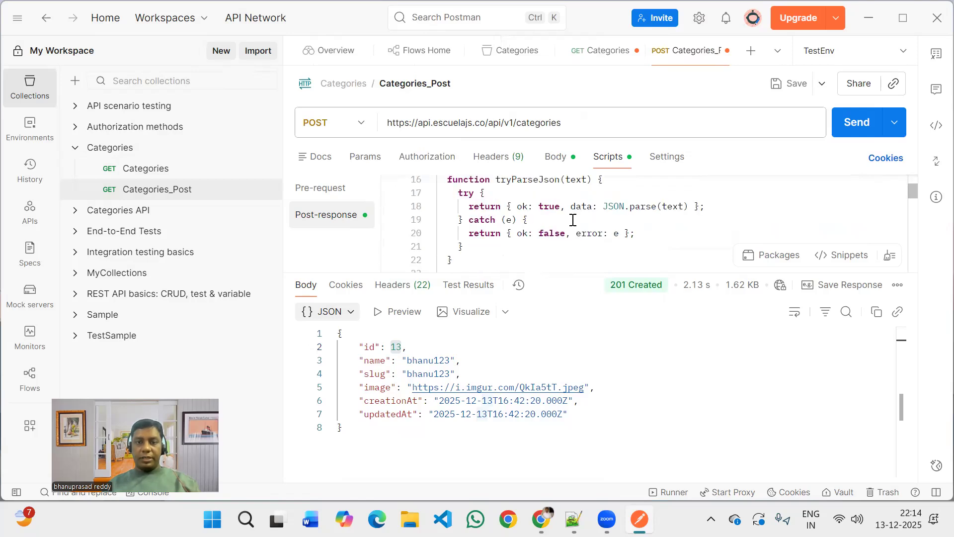
scroll(573, 219, down, 1)
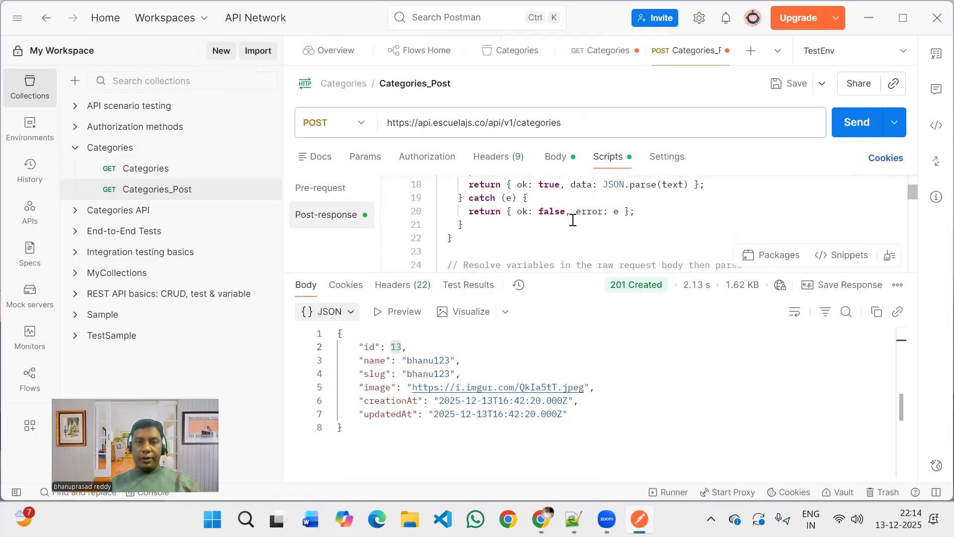
scroll(573, 220, up, 1)
scroll(573, 219, down, 1)
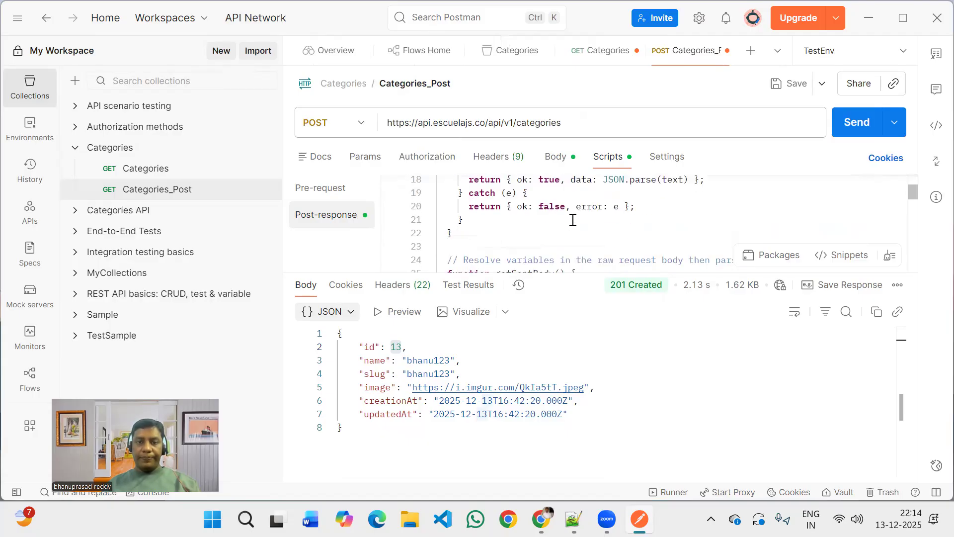
Read through the script's request body helper and its status code, content type and valid JSON response tests.
scroll(573, 220, down, 2)
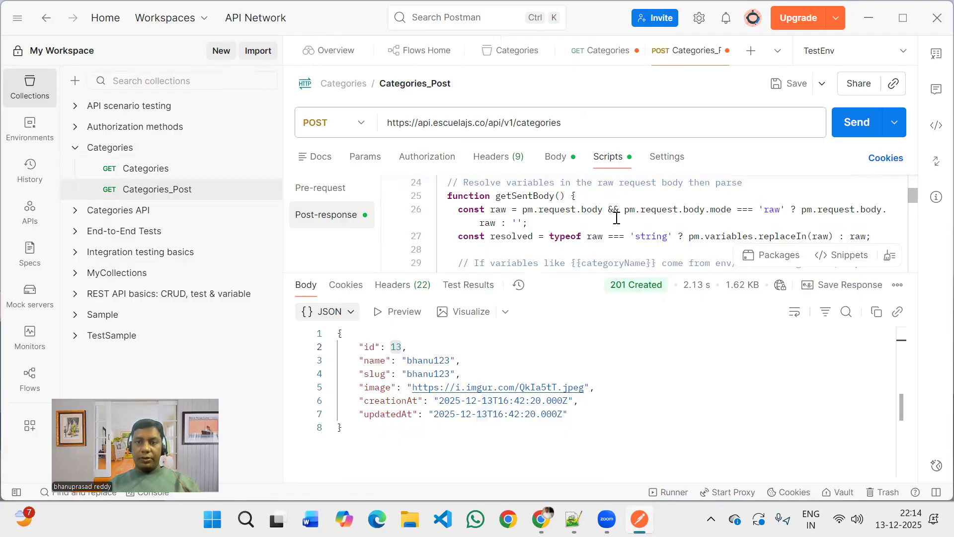
scroll(616, 217, down, 1)
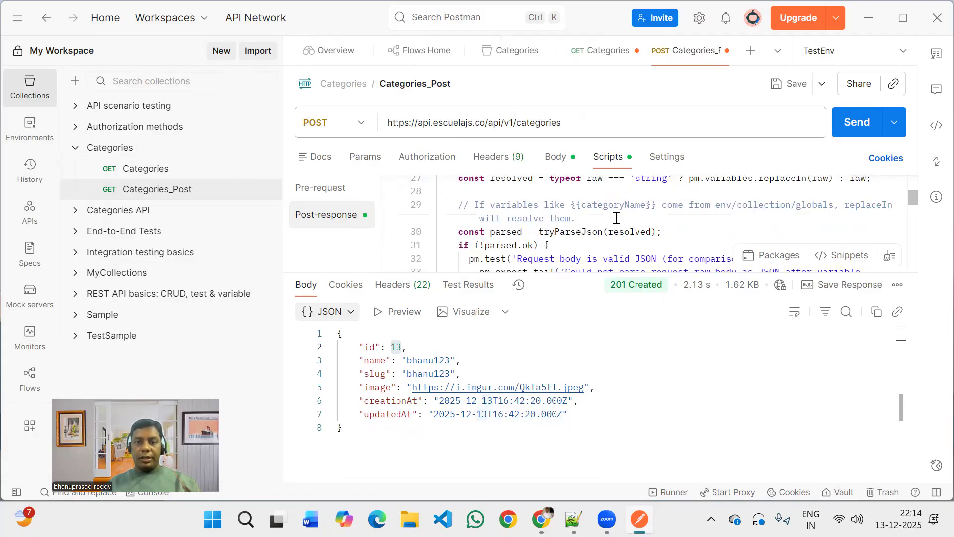
scroll(616, 218, down, 2)
scroll(616, 218, down, 2)
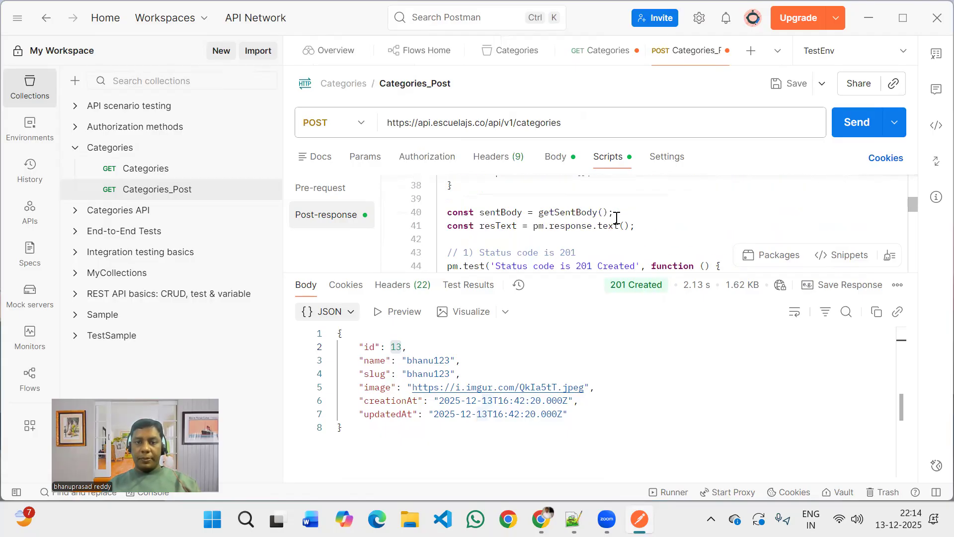
scroll(616, 218, down, 1)
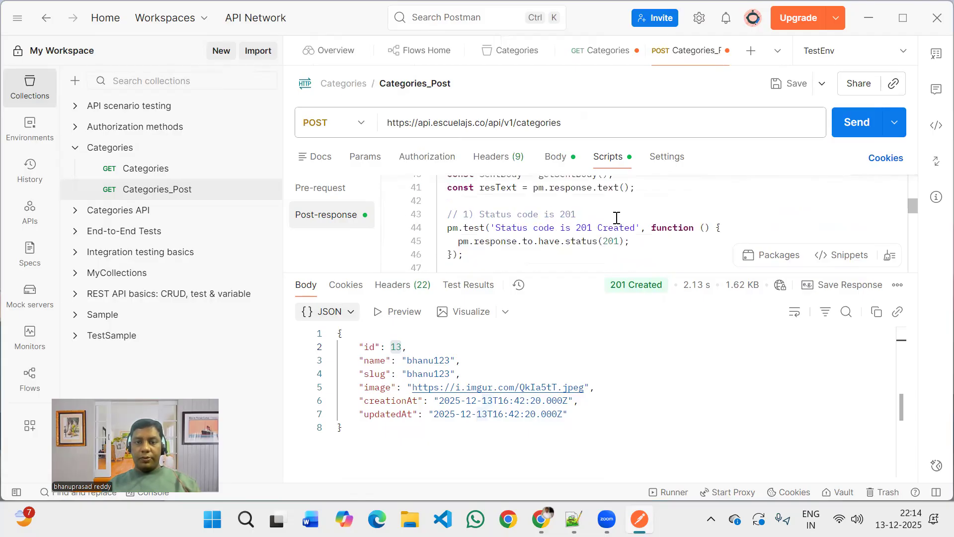
scroll(616, 217, down, 2)
scroll(616, 217, down, 1)
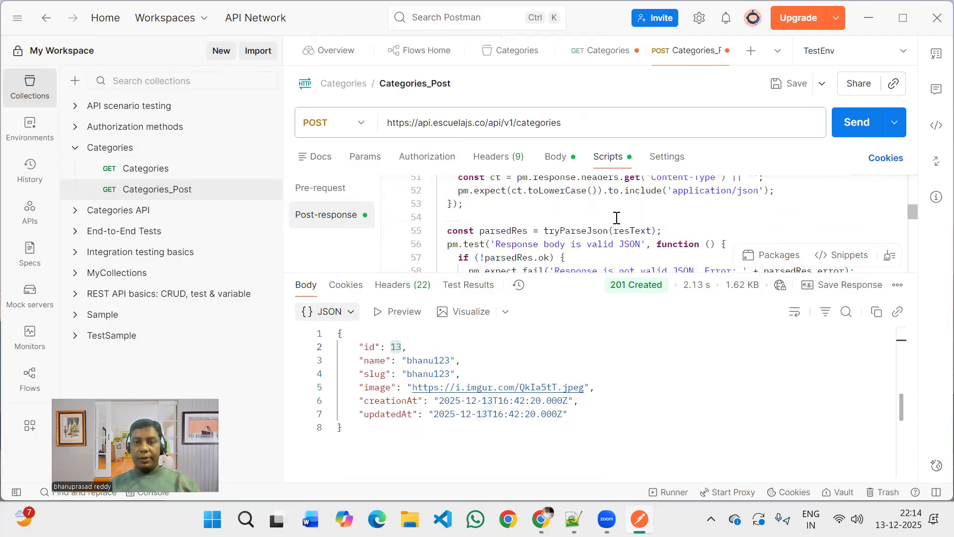
scroll(616, 218, down, 1)
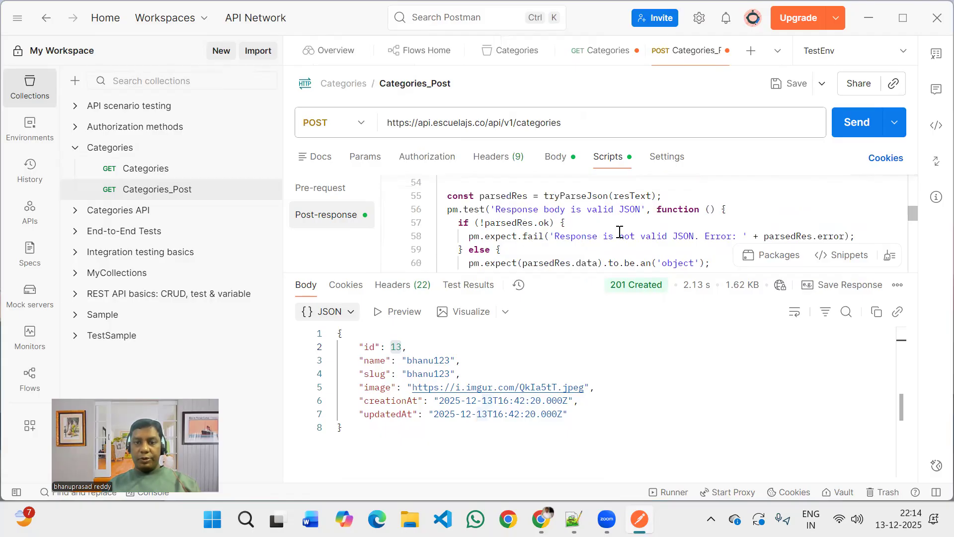
scroll(619, 232, down, 1)
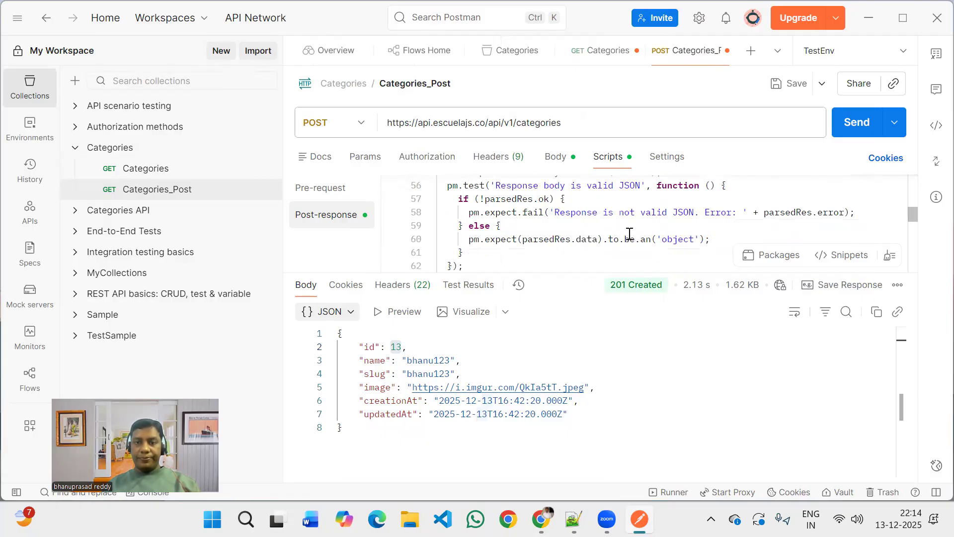
double_click(678, 239)
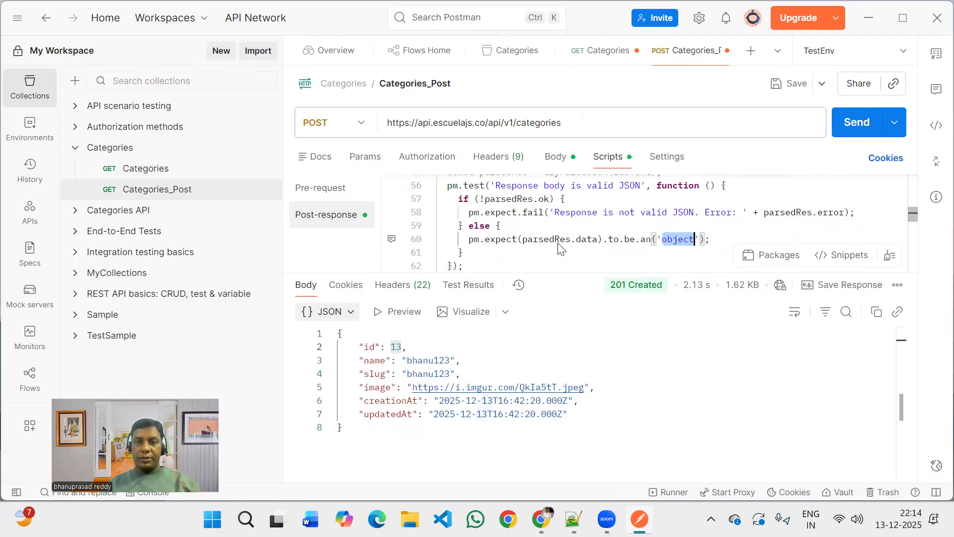
Examine the script's required field, data type and ISO timestamp checks for the response.
scroll(558, 242, down, 5)
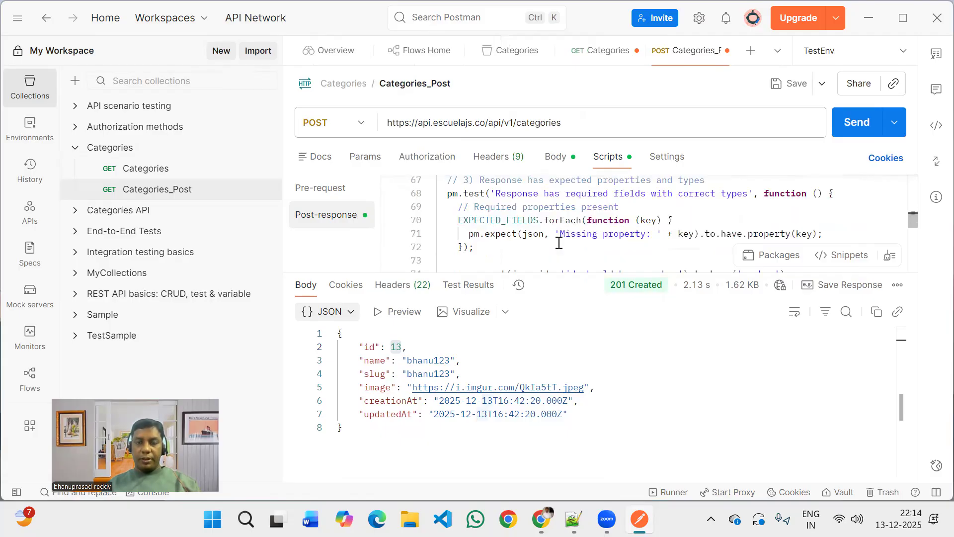
scroll(559, 242, up, 1)
scroll(559, 243, down, 4)
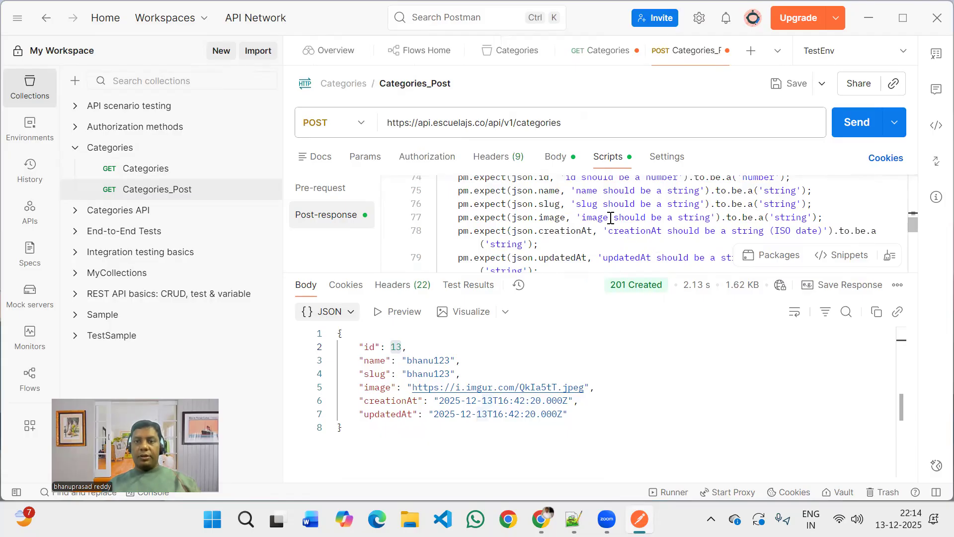
scroll(614, 212, up, 1)
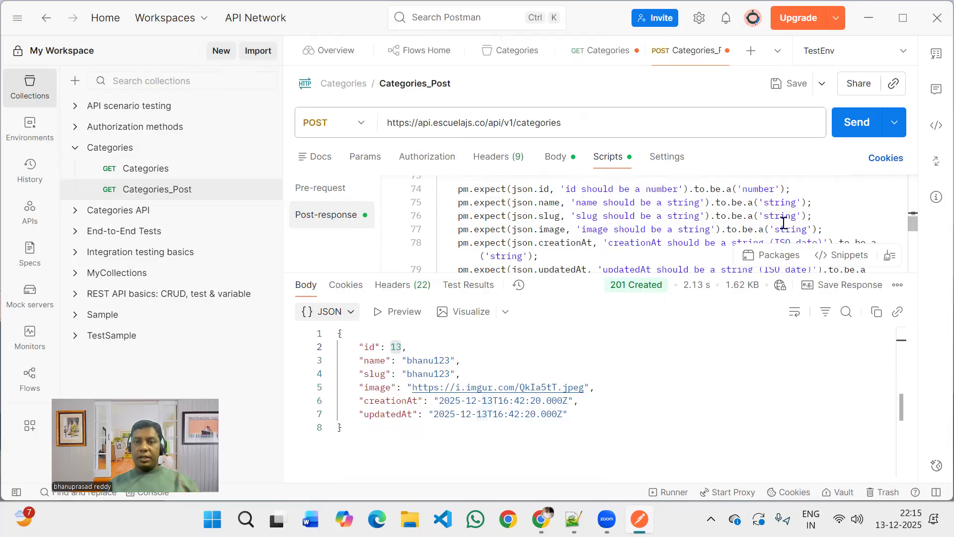
scroll(784, 222, down, 1)
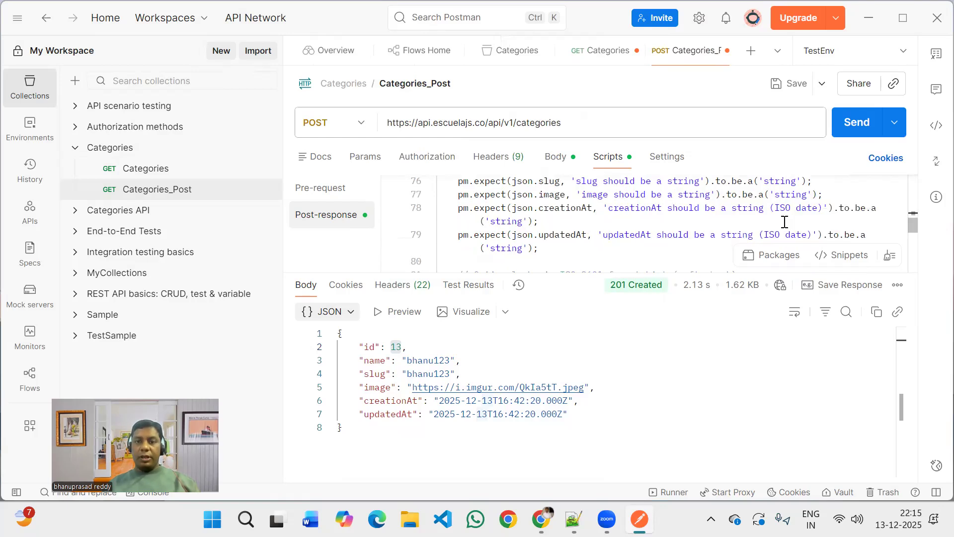
scroll(784, 222, down, 1)
scroll(784, 222, down, 1)
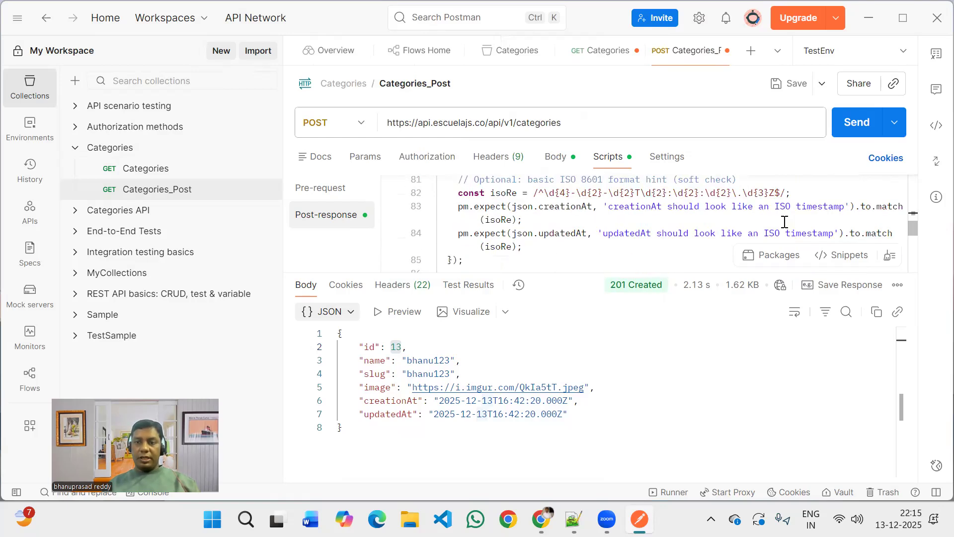
scroll(784, 222, down, 1)
scroll(653, 219, down, 1)
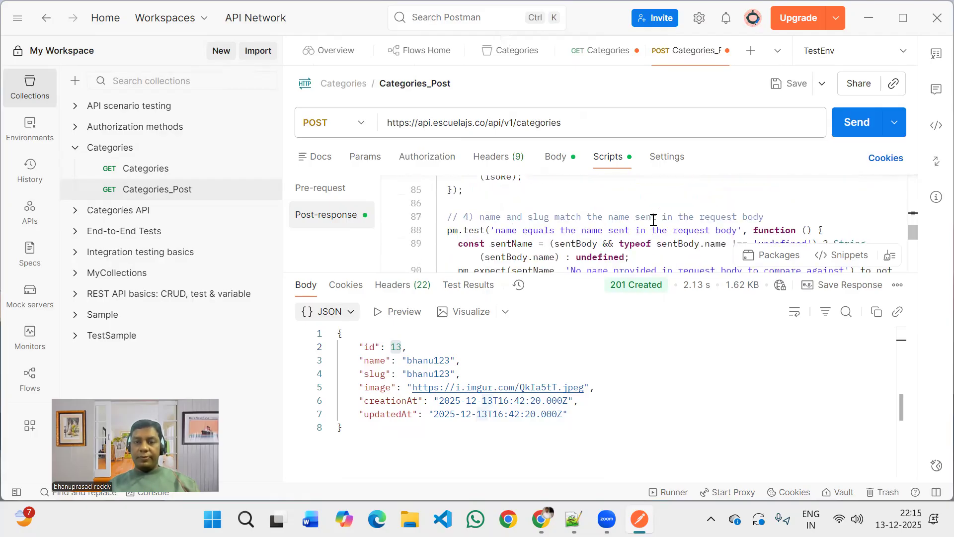
Examine the tests comparing the response name and image with the values sent in the request body.
scroll(653, 220, down, 1)
scroll(653, 220, down, 1)
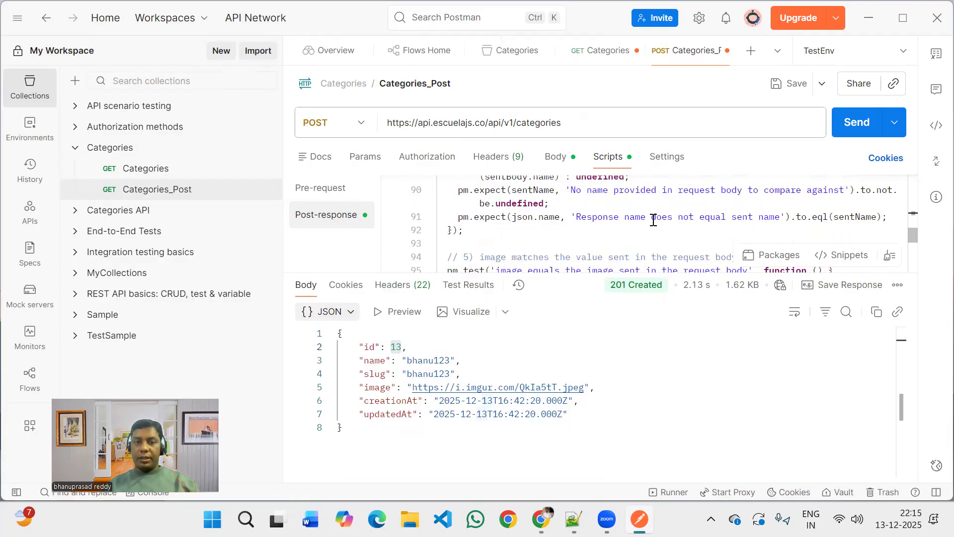
scroll(653, 220, down, 1)
scroll(653, 220, down, 1)
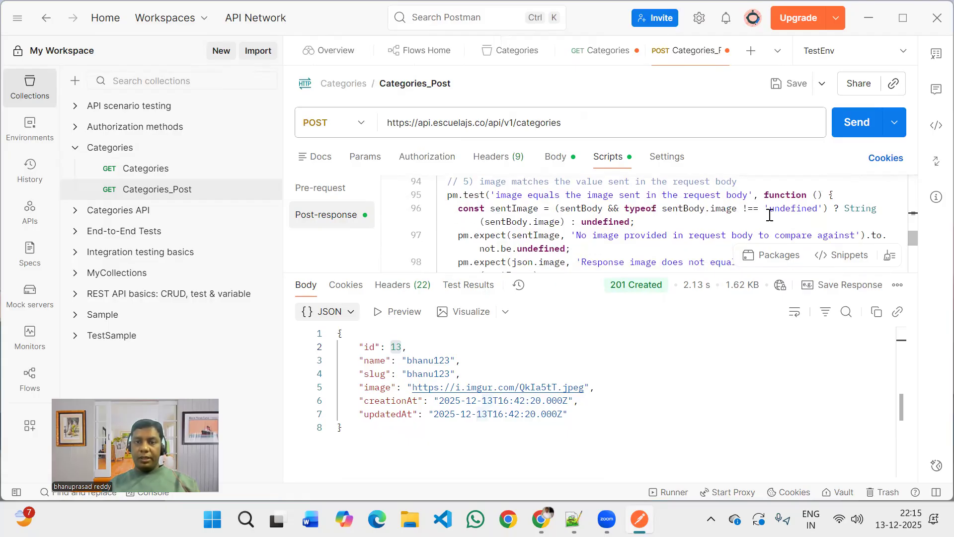
scroll(639, 224, down, 1)
scroll(640, 224, up, 1)
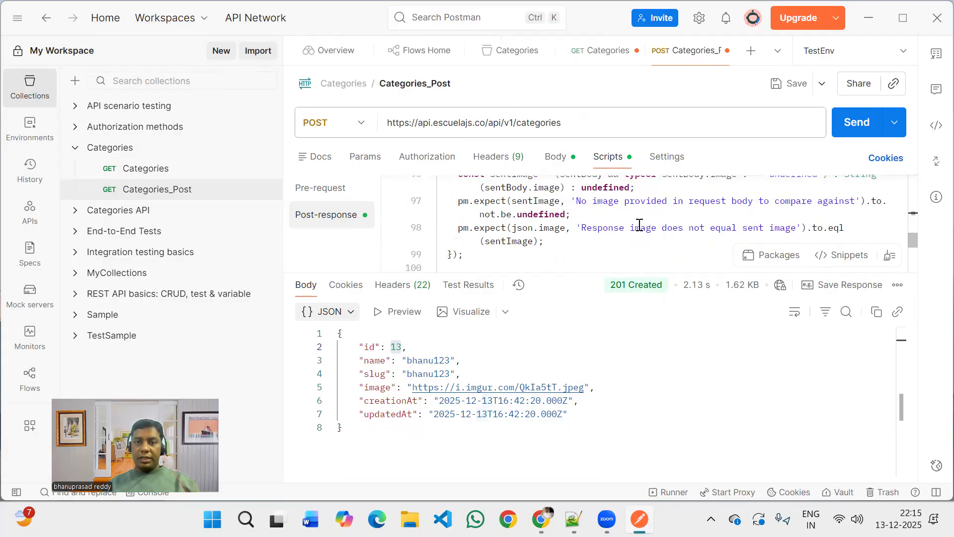
scroll(640, 224, up, 1)
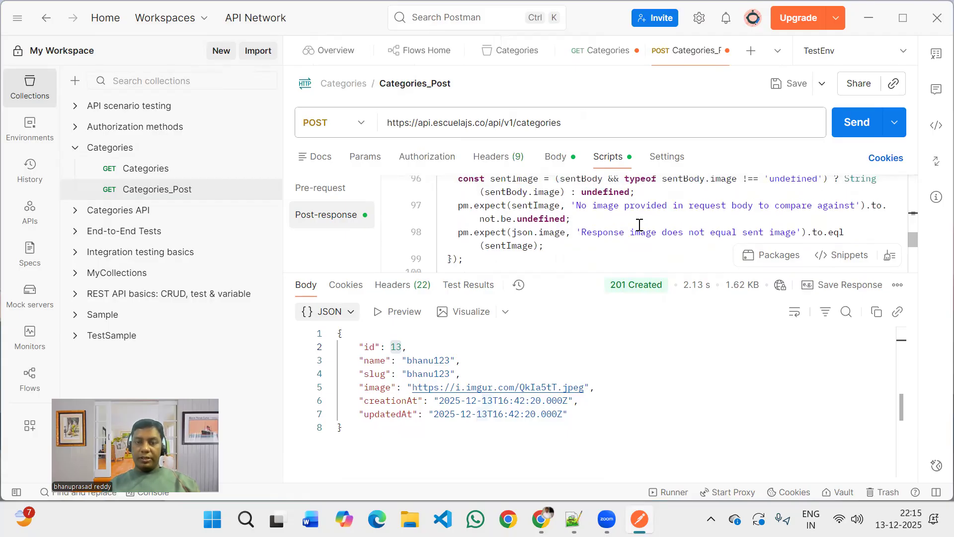
scroll(640, 225, down, 1)
scroll(640, 225, down, 1)
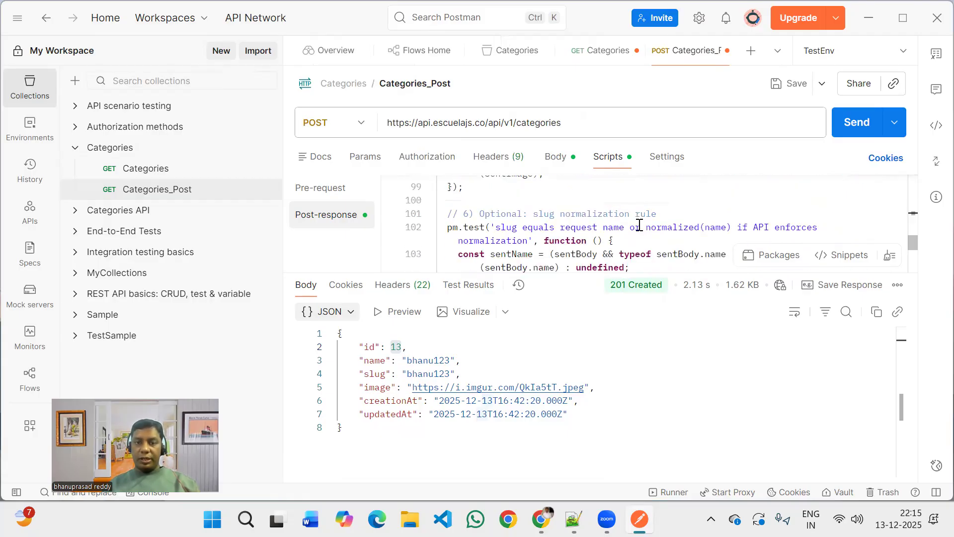
Review the slug normalization test and the soft check for unexpected top-level fields.
scroll(640, 225, down, 1)
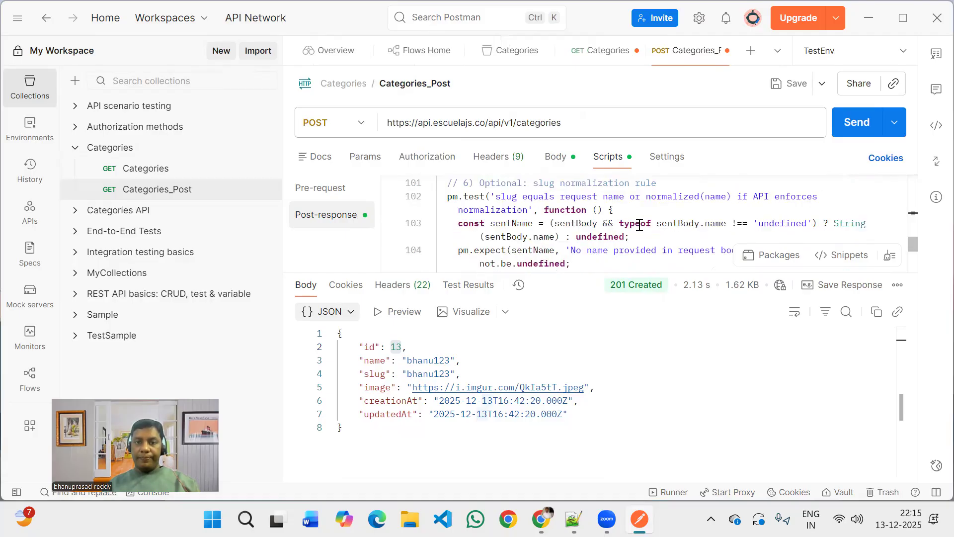
scroll(639, 225, down, 1)
scroll(640, 224, down, 3)
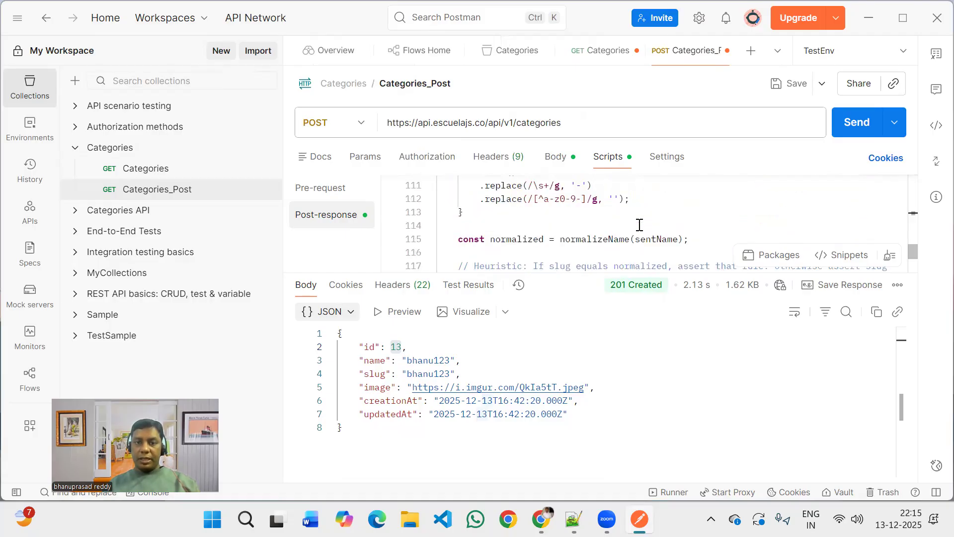
scroll(640, 224, up, 2)
scroll(640, 225, down, 3)
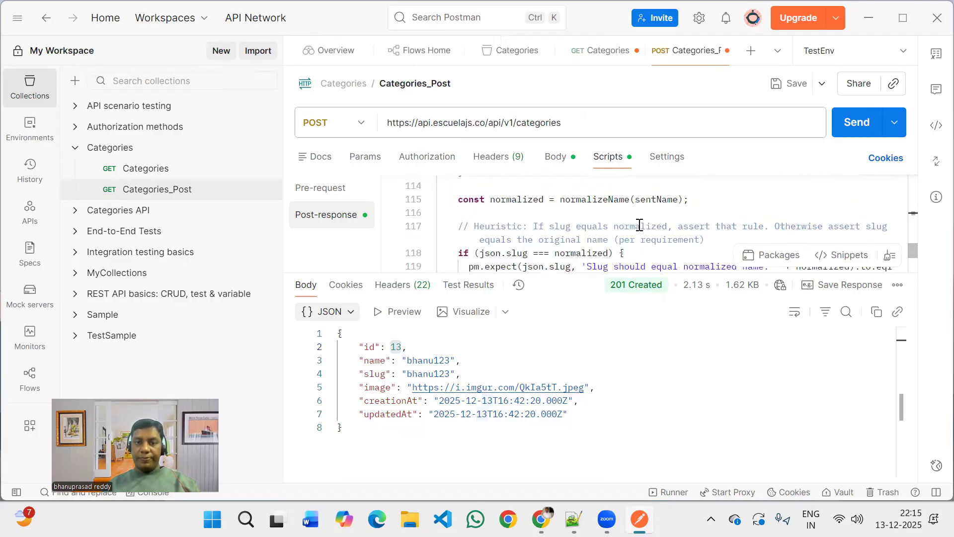
scroll(640, 225, down, 2)
scroll(639, 224, down, 3)
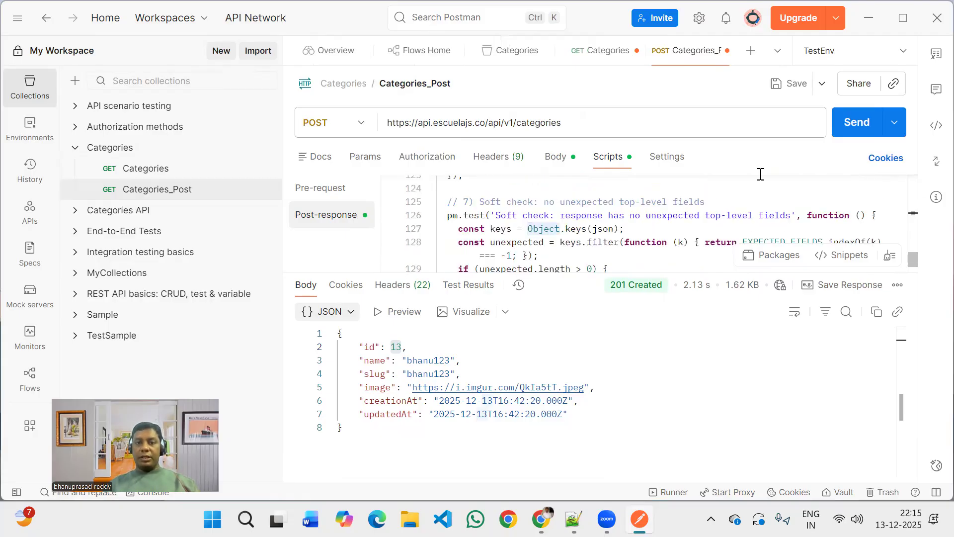
Send the Categories_Post request to run the new post-response tests, and look back over the slug test code.
click(847, 141)
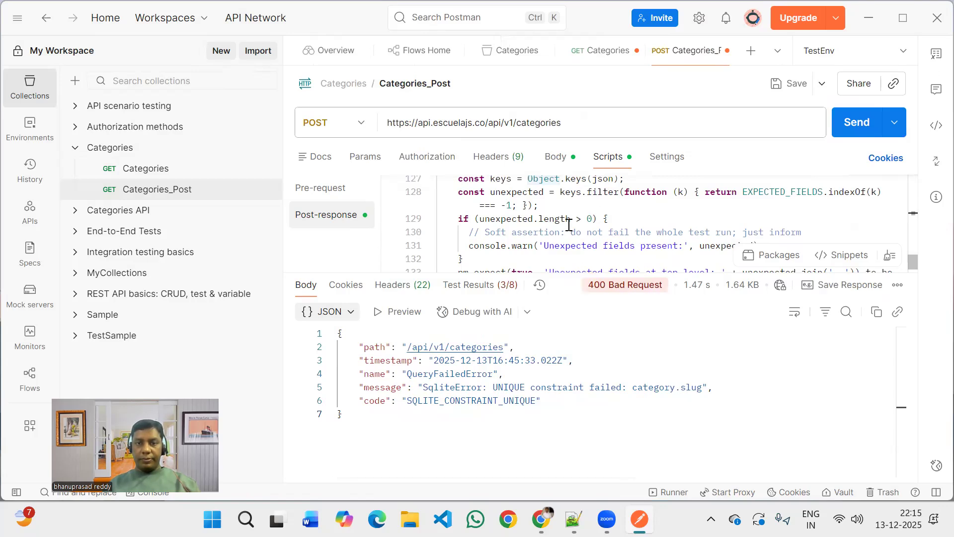
scroll(569, 225, up, 2)
scroll(570, 224, up, 5)
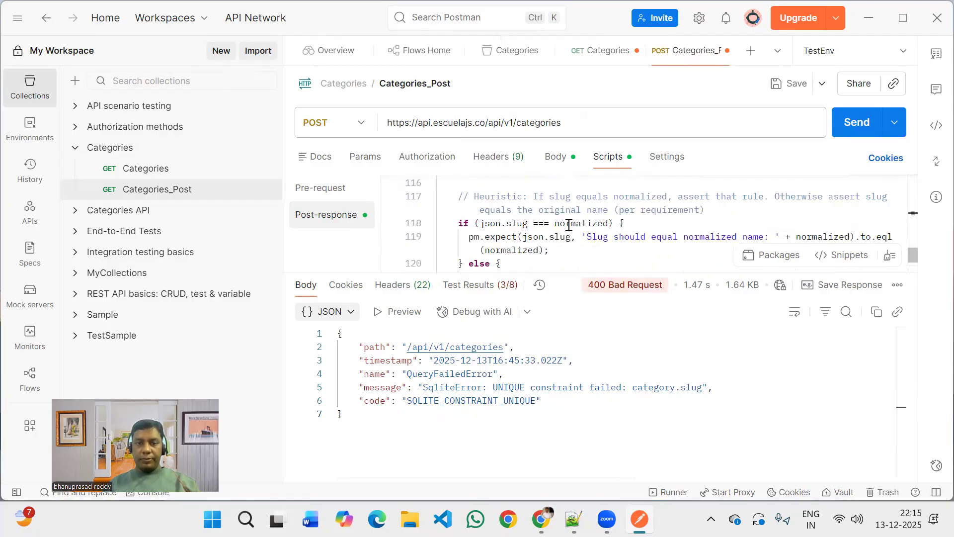
Check the Categories_Post test results, and resend the request with 4 appended to the name value in the JSON body.
click(480, 284)
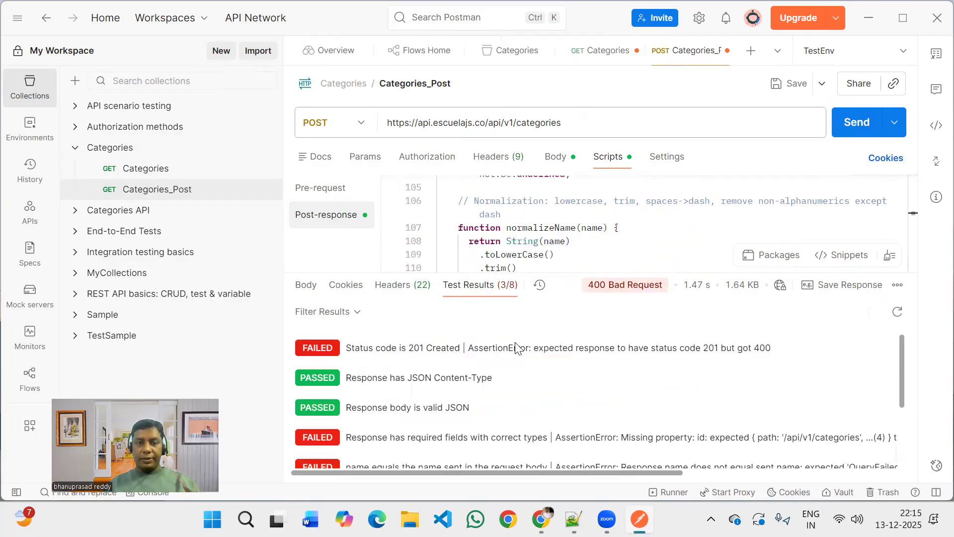
scroll(461, 407, down, 1)
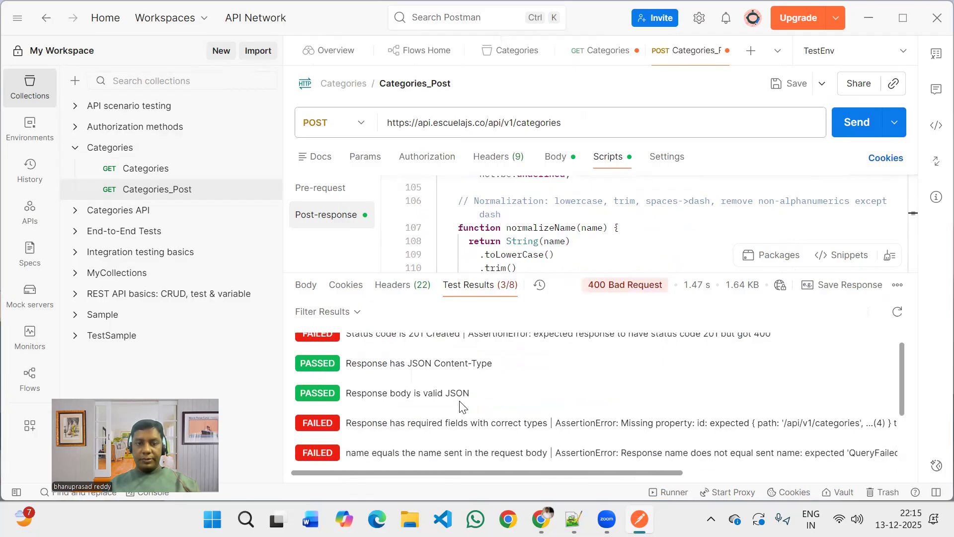
scroll(462, 407, up, 1)
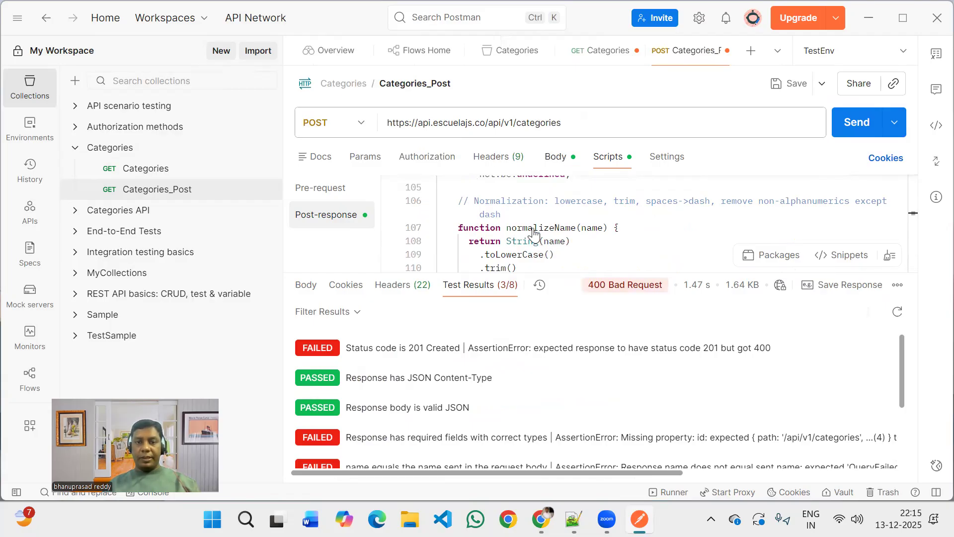
click(556, 157)
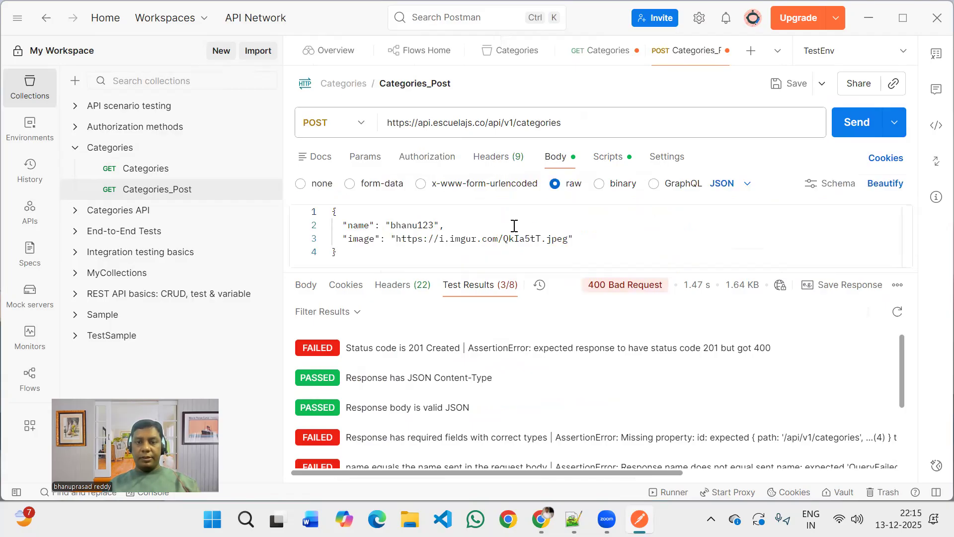
double_click(433, 227)
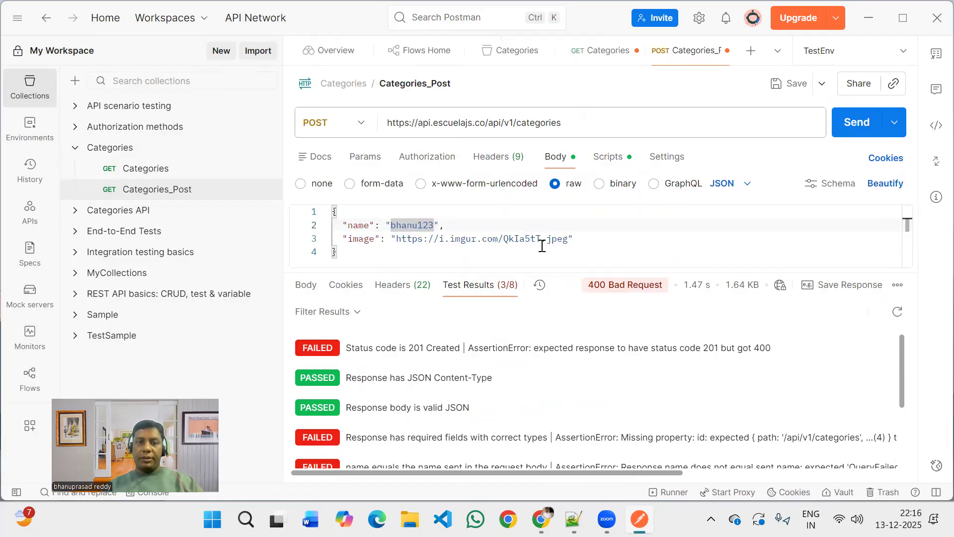
key(Right)
text(4)
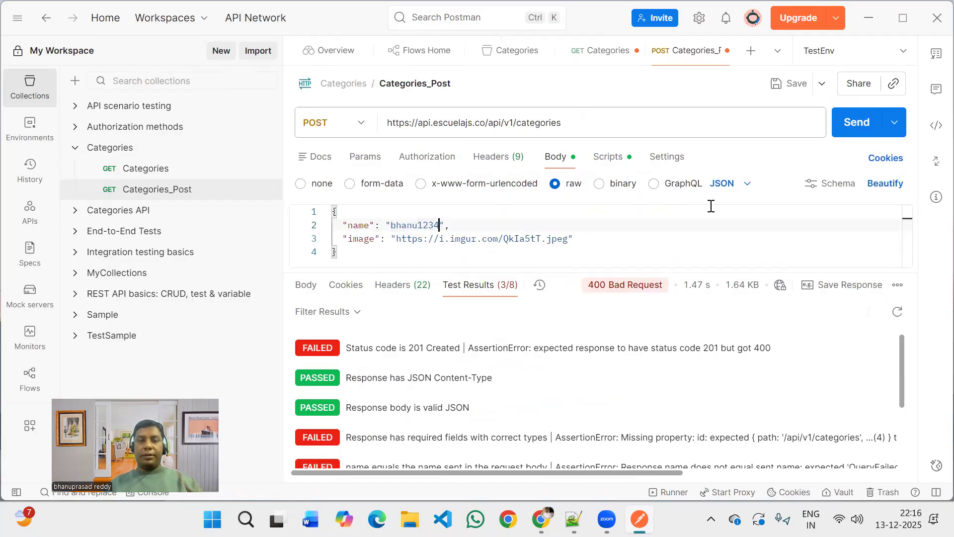
click(850, 130)
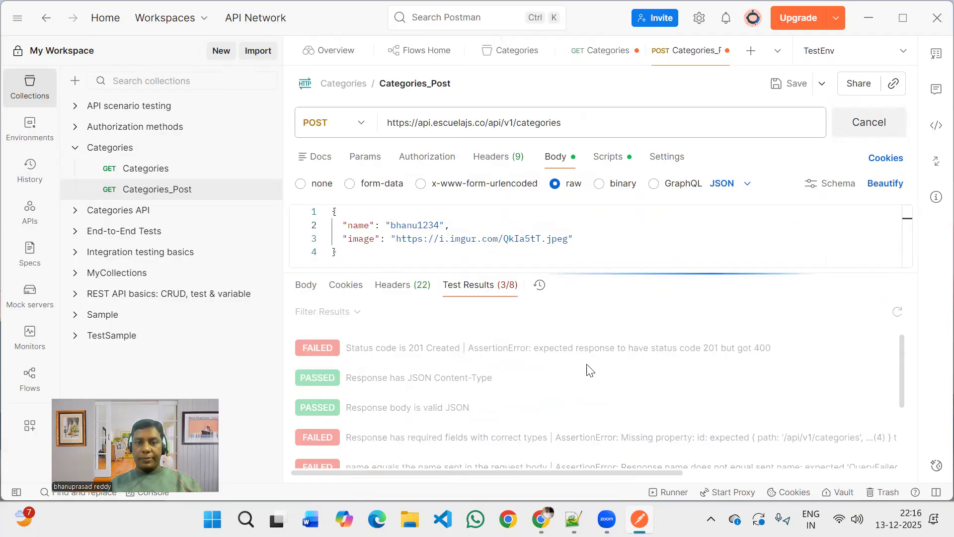
Review the test results, response headers and response body returned for the Categories_Post request.
scroll(589, 370, down, 3)
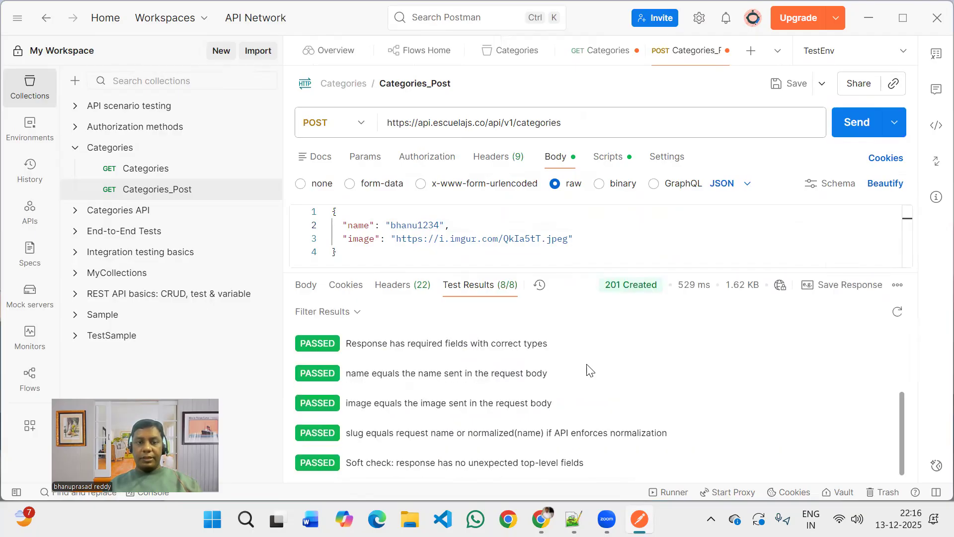
scroll(588, 369, up, 3)
scroll(397, 464, down, 3)
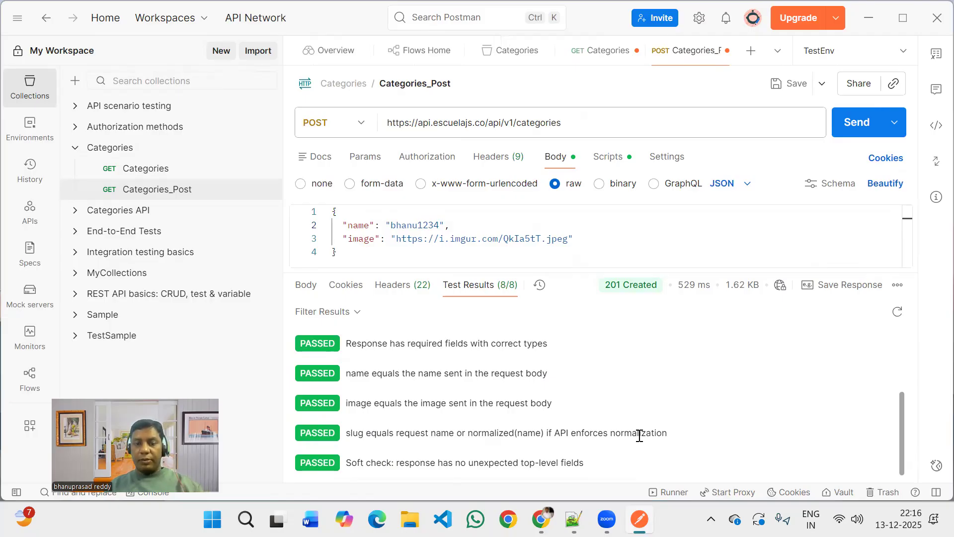
scroll(640, 437, up, 1)
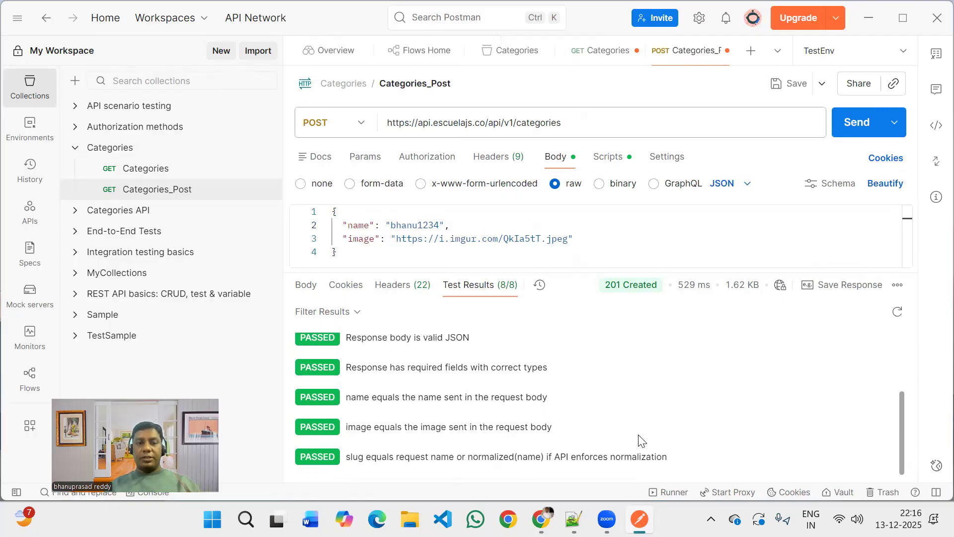
scroll(640, 439, up, 3)
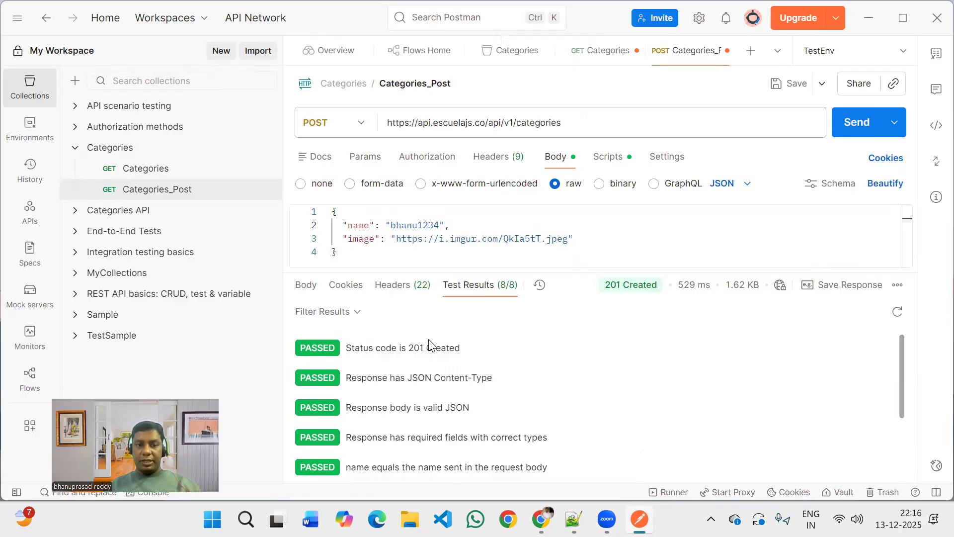
click(400, 293)
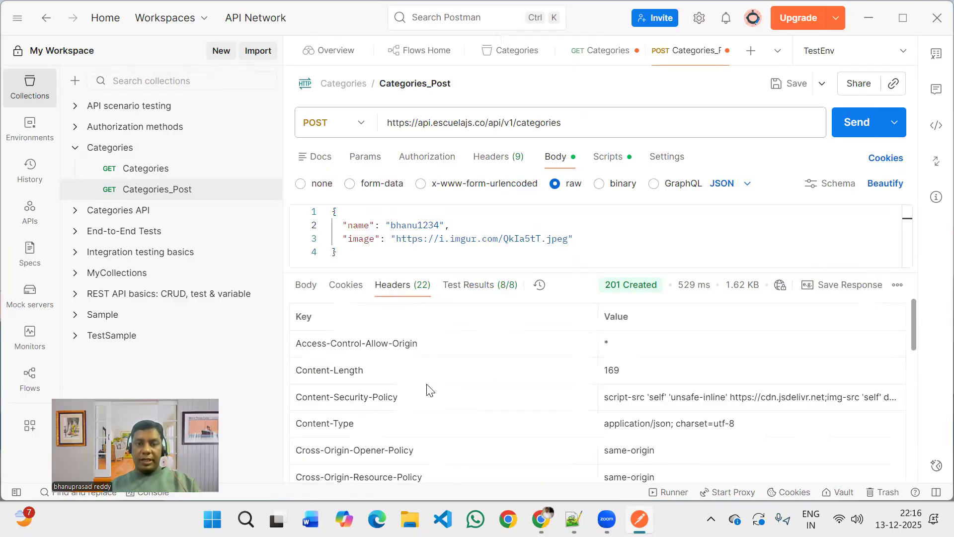
click(311, 291)
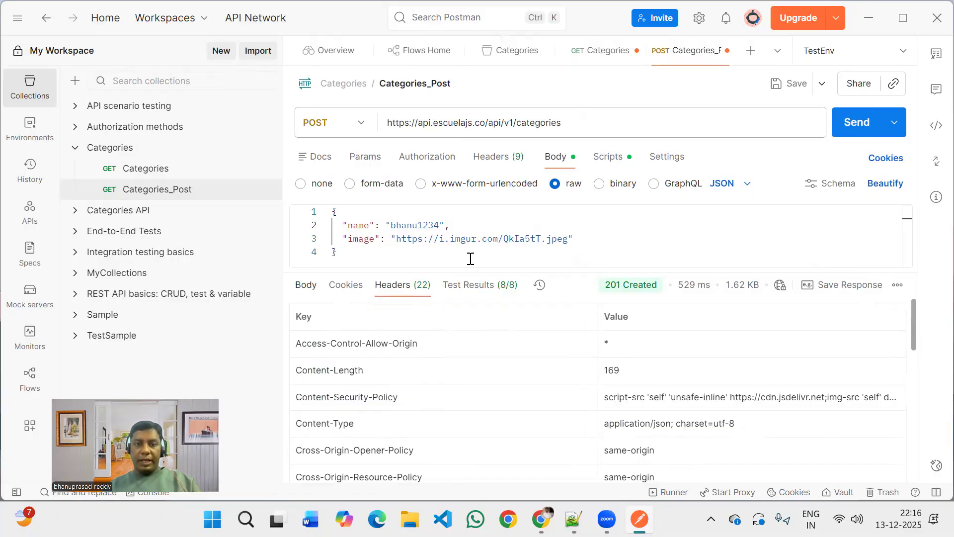
click(503, 429)
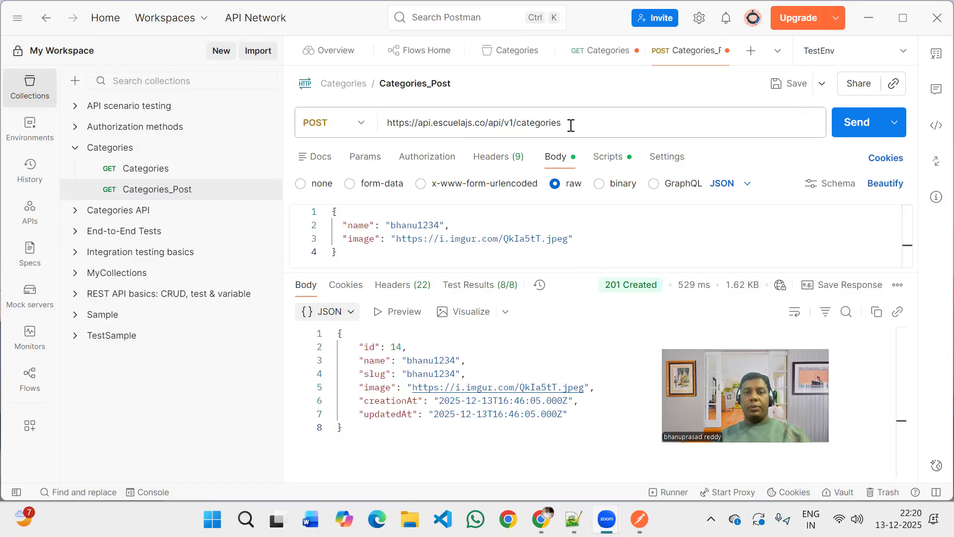
Copy the Categories_Post URL and add a new request to the Categories collection.
triple_click(380, 125)
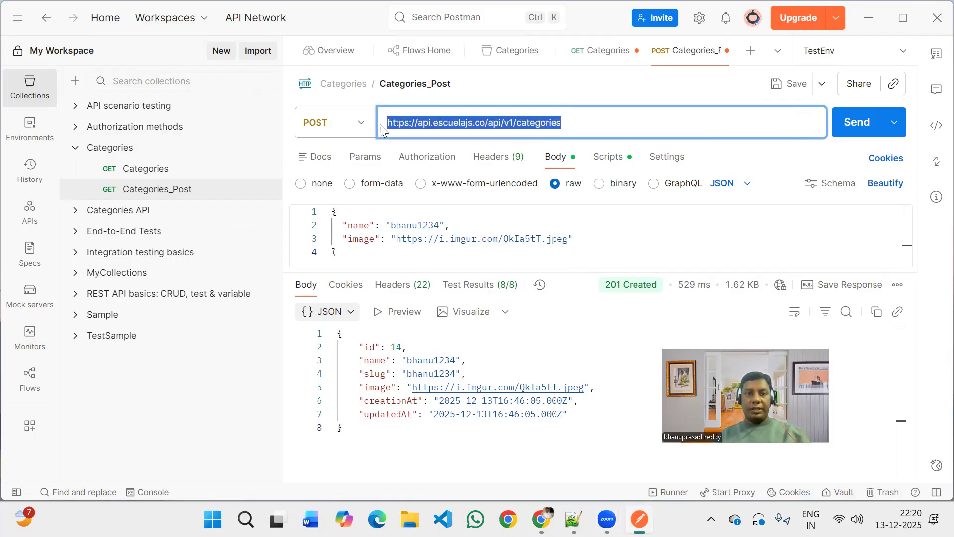
click(181, 168)
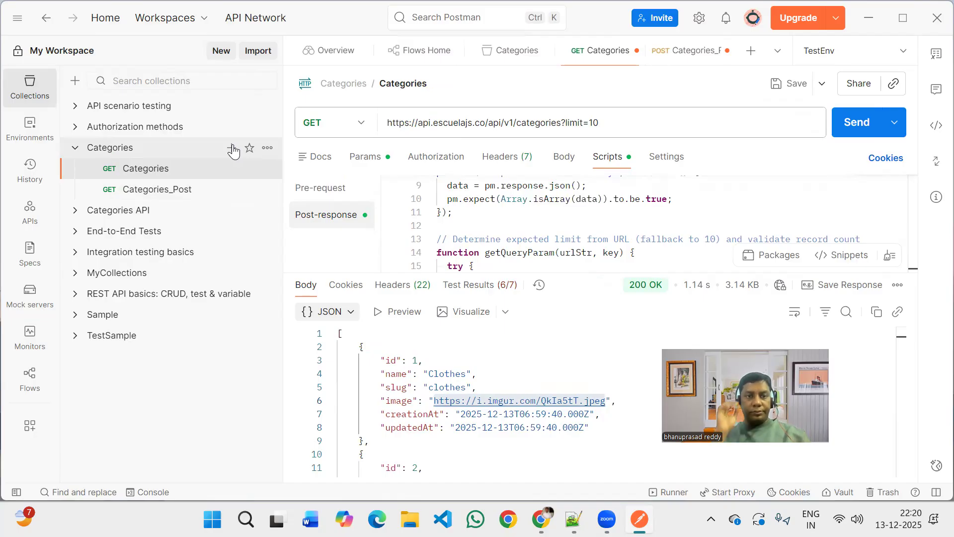
click(232, 148)
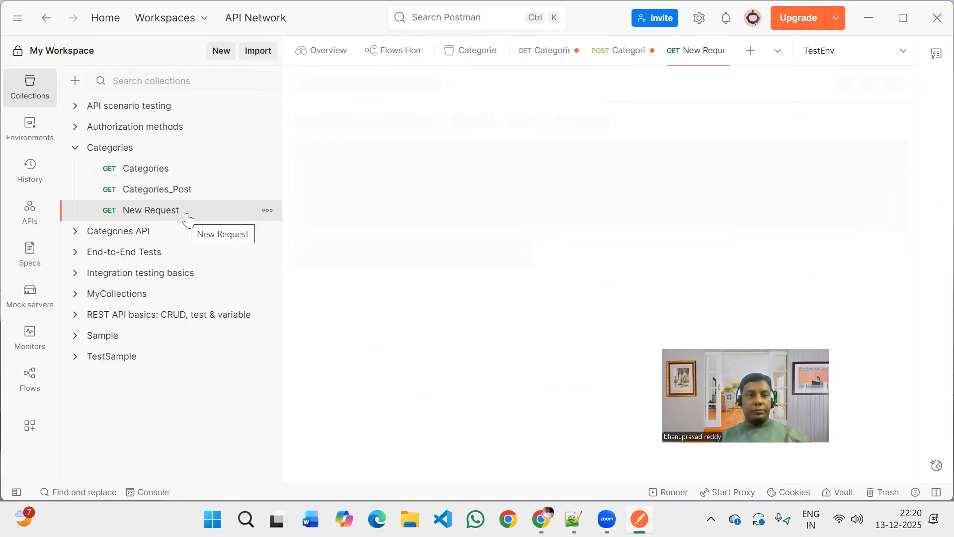
click(213, 193)
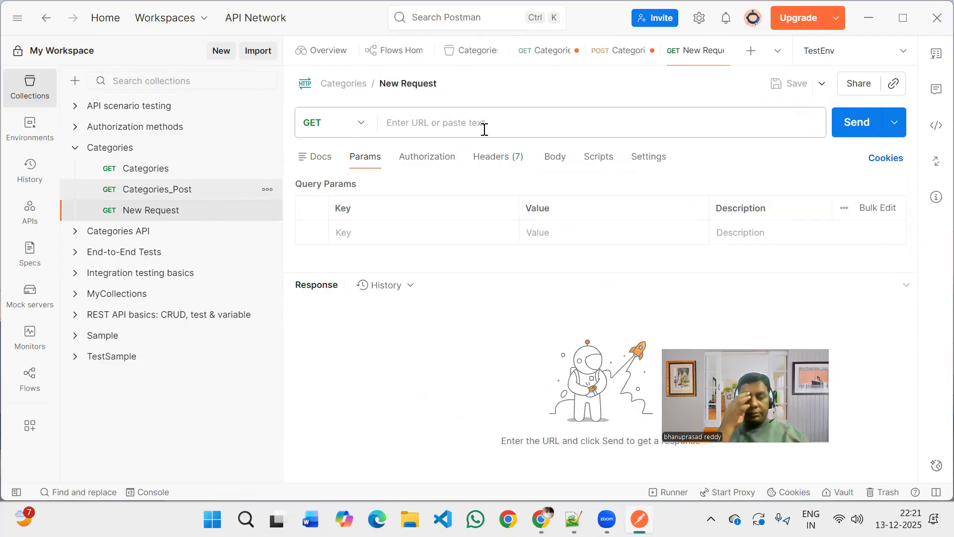
click(580, 122)
key(ctrl+c)
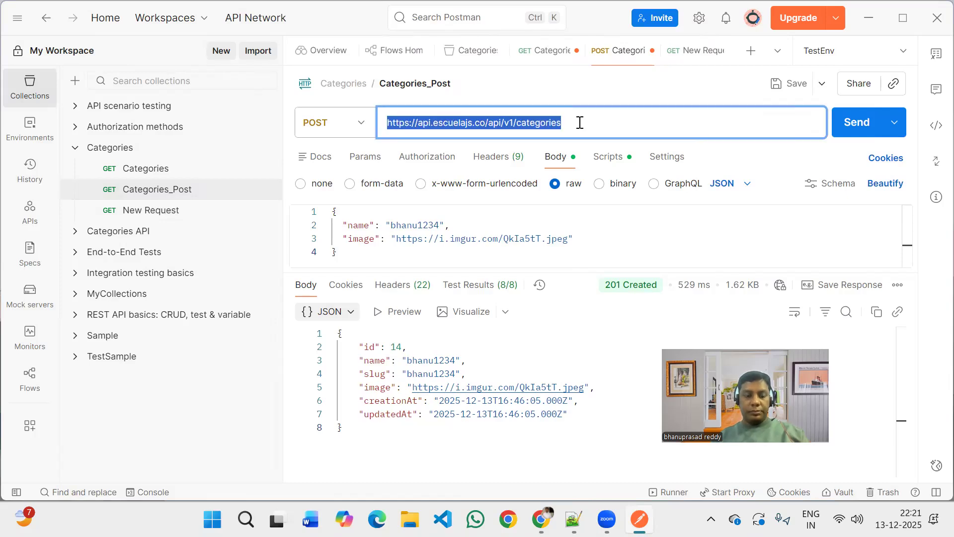
click(173, 211)
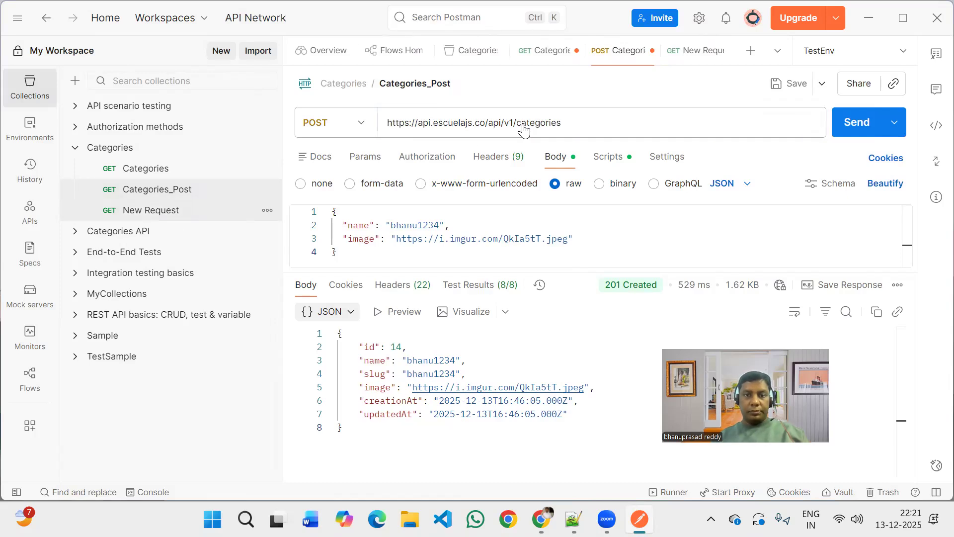
click(575, 124)
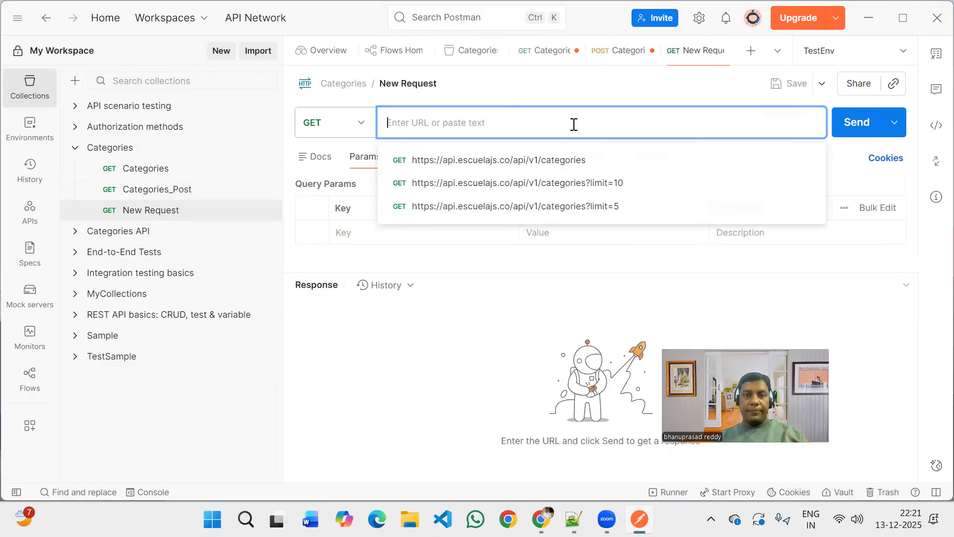
key(ctrl+v)
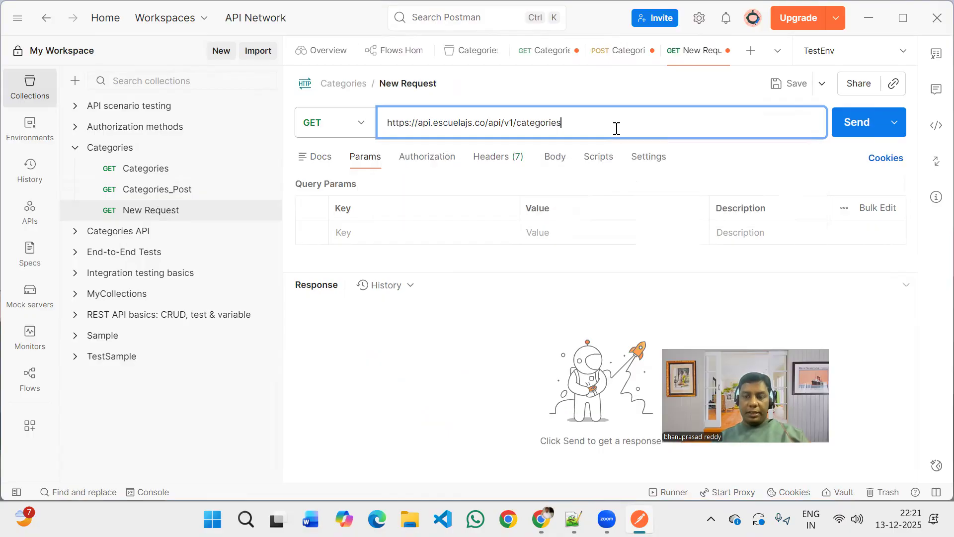
text(/1)
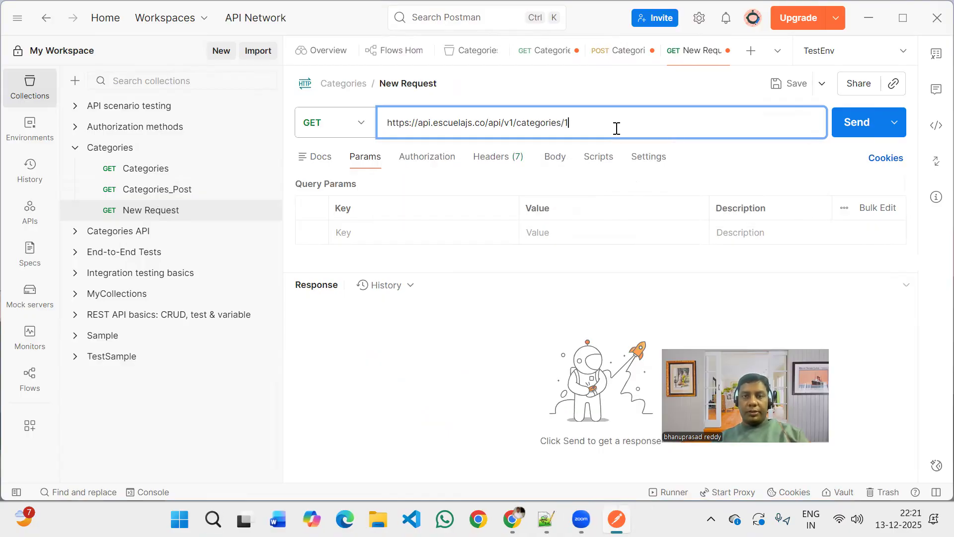
text(3)
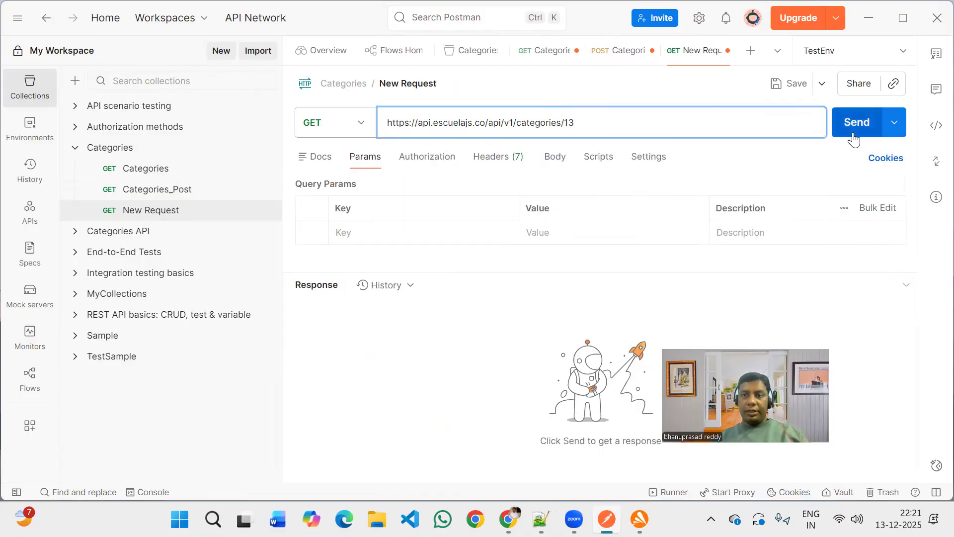
key(ctrl+Return)
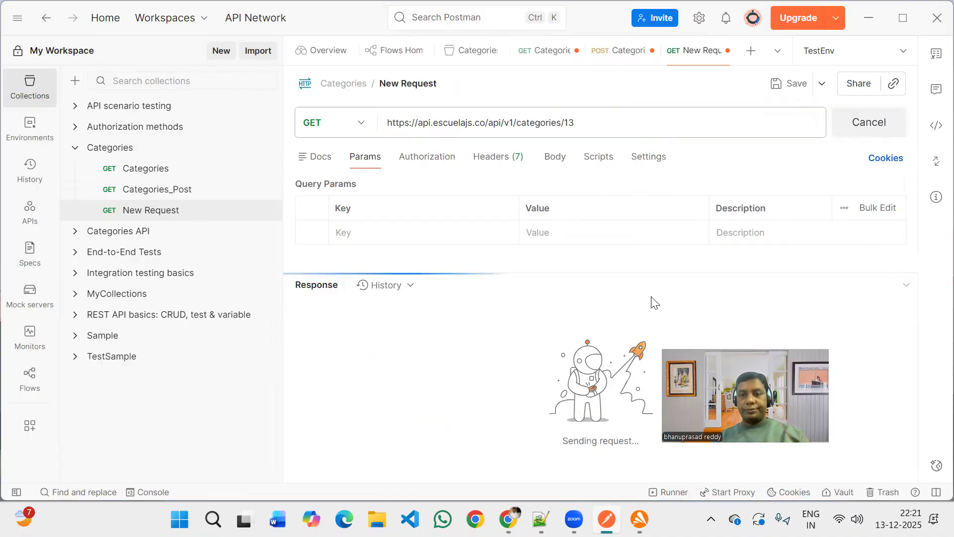
drag(754, 407, 851, 287)
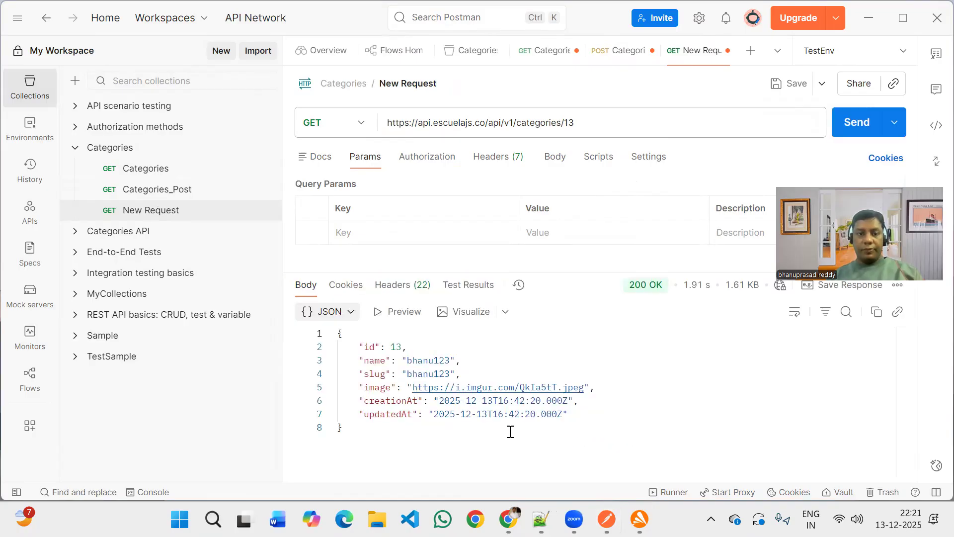
click(510, 432)
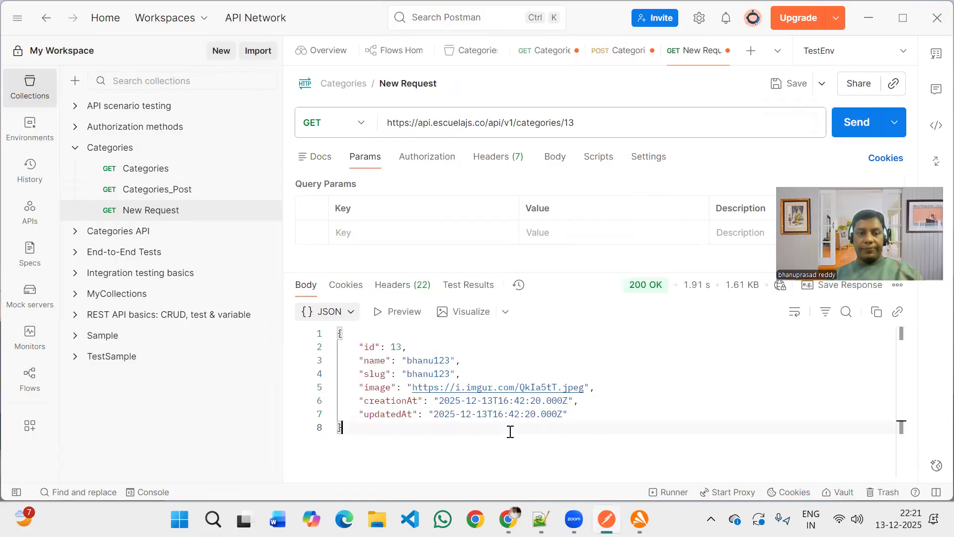
Change the category ID in the new request's URL to 14 and send the GET request.
click(593, 123)
key(BackSpace)
text(4)
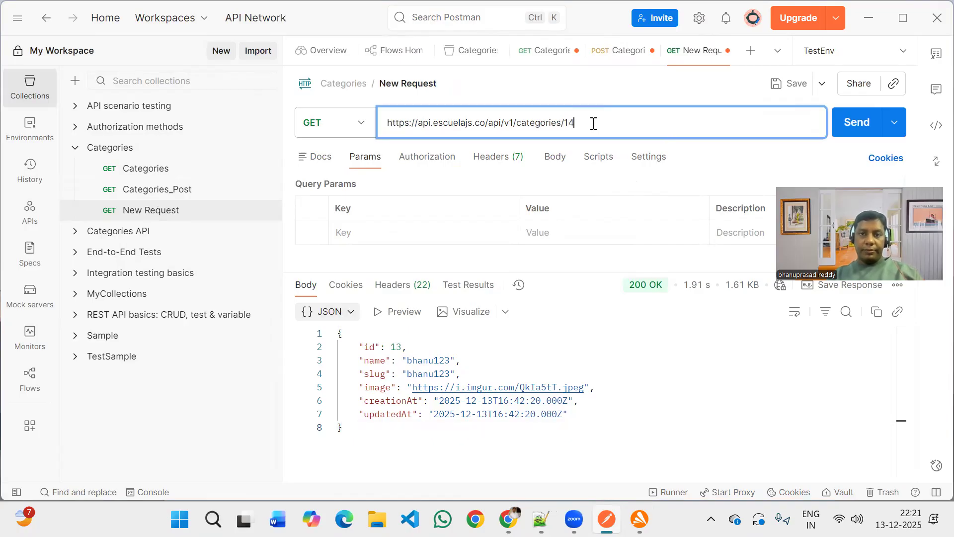
key(Return)
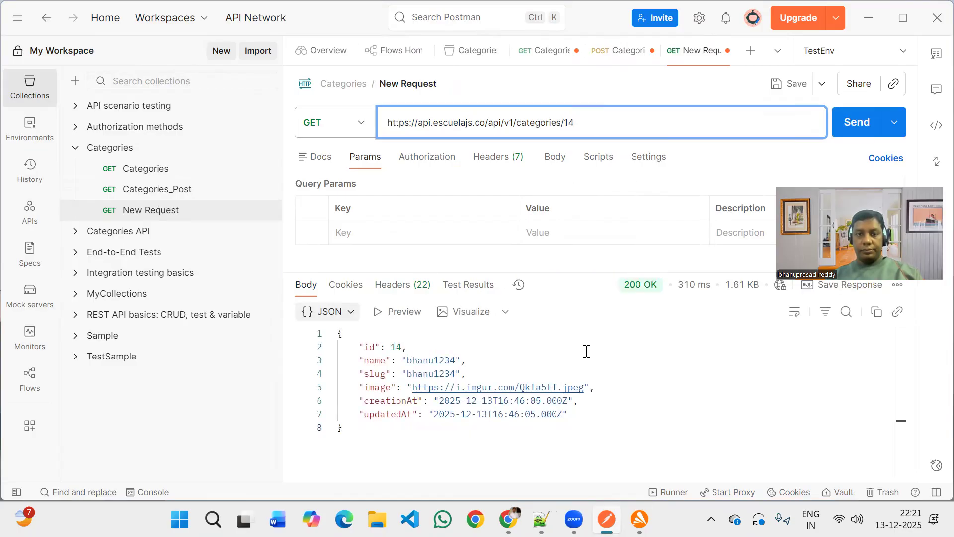
Try to retrieve category 16 by changing the ID in the URL and sending the GET request.
key(BackSpace)
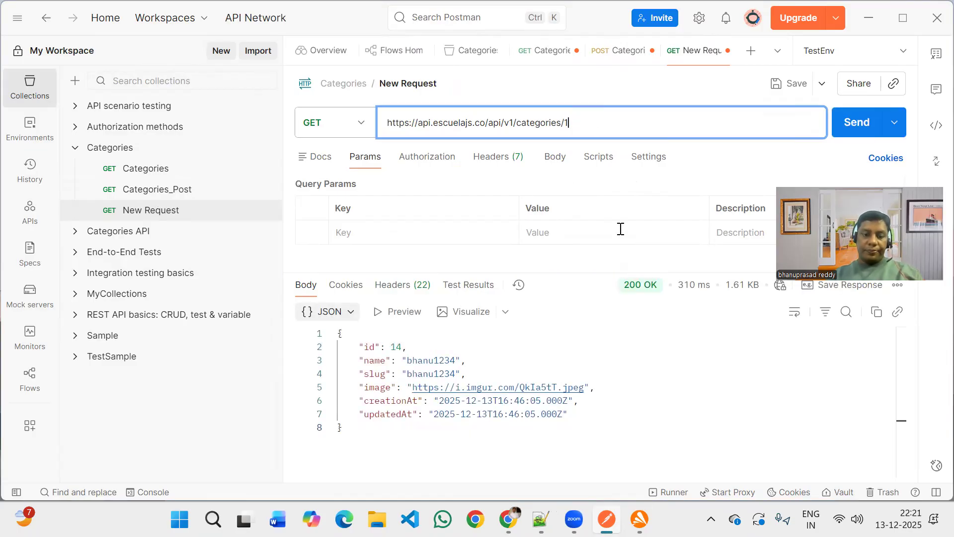
text(6)
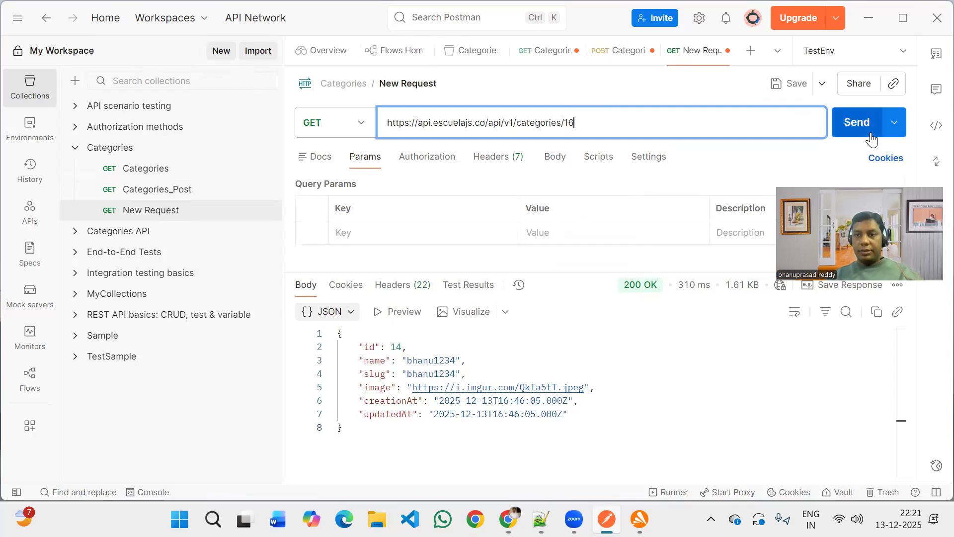
click(856, 122)
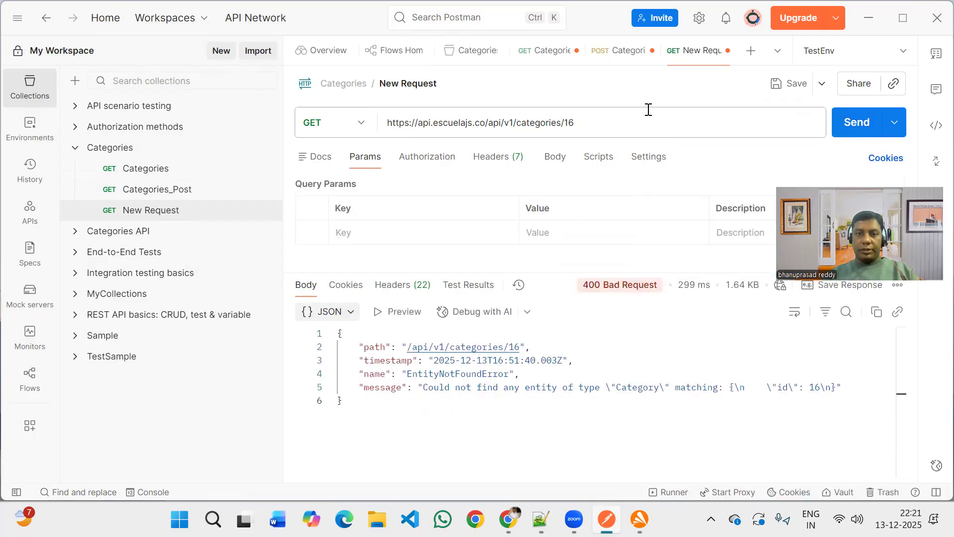
Restore the category ID in the URL to 14 and resend the GET request.
click(633, 119)
key(BackSpace)
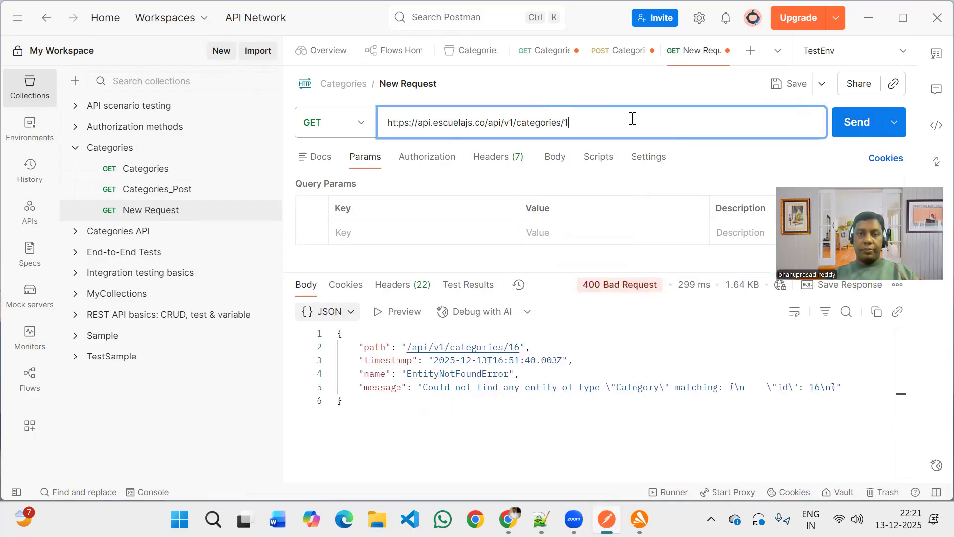
text(4)
click(530, 360)
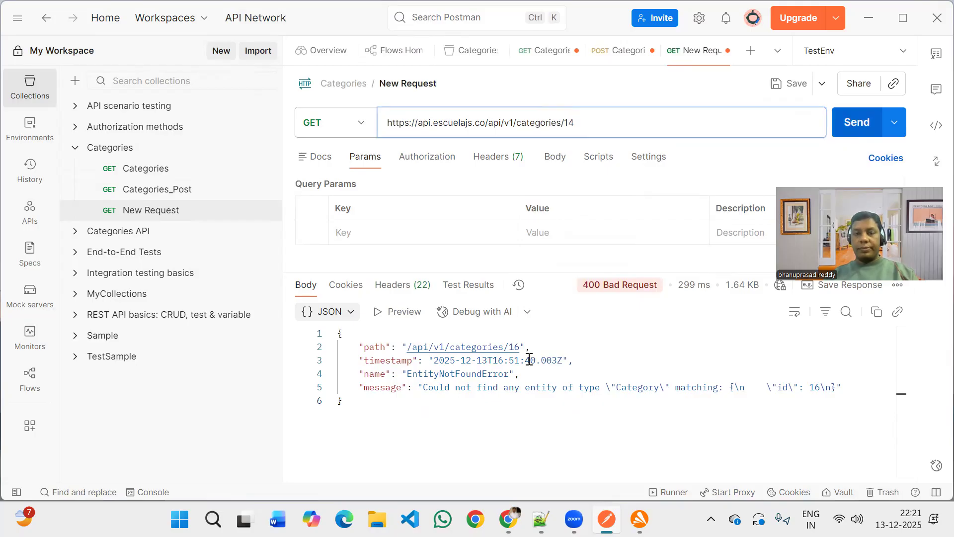
key(ctrl+Return)
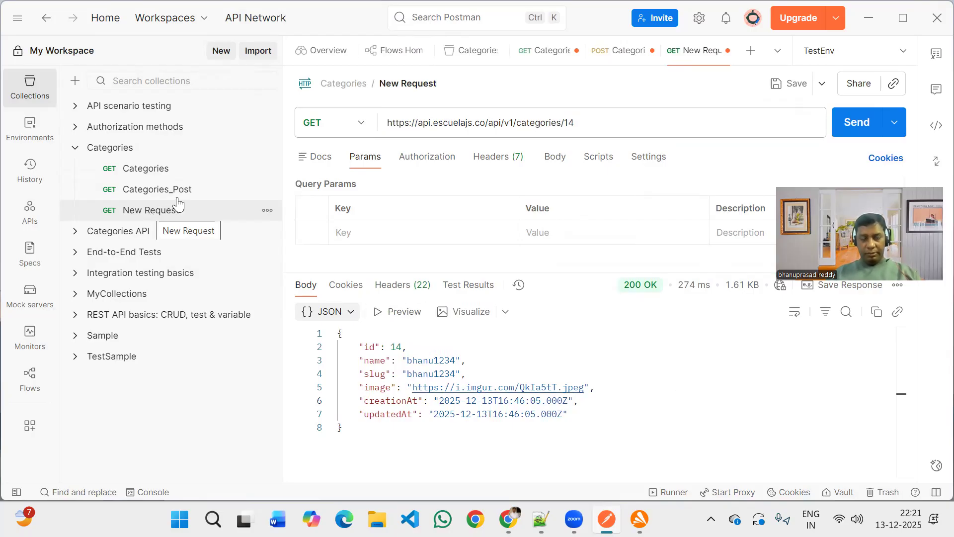
click(171, 171)
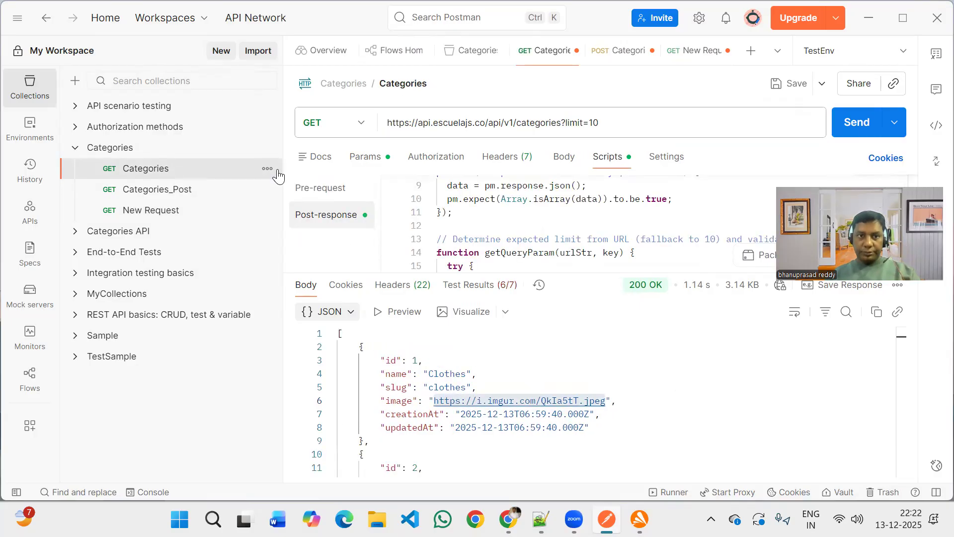
click(313, 198)
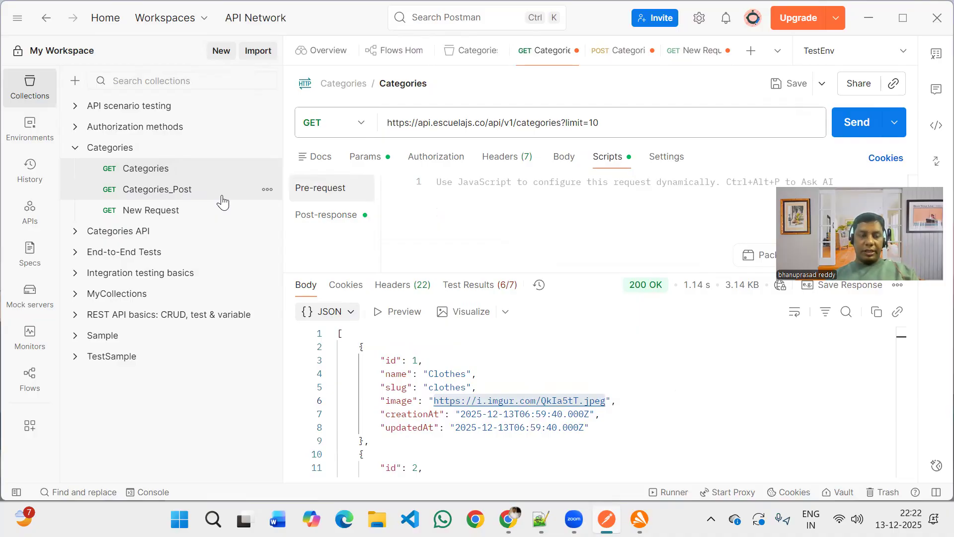
click(222, 199)
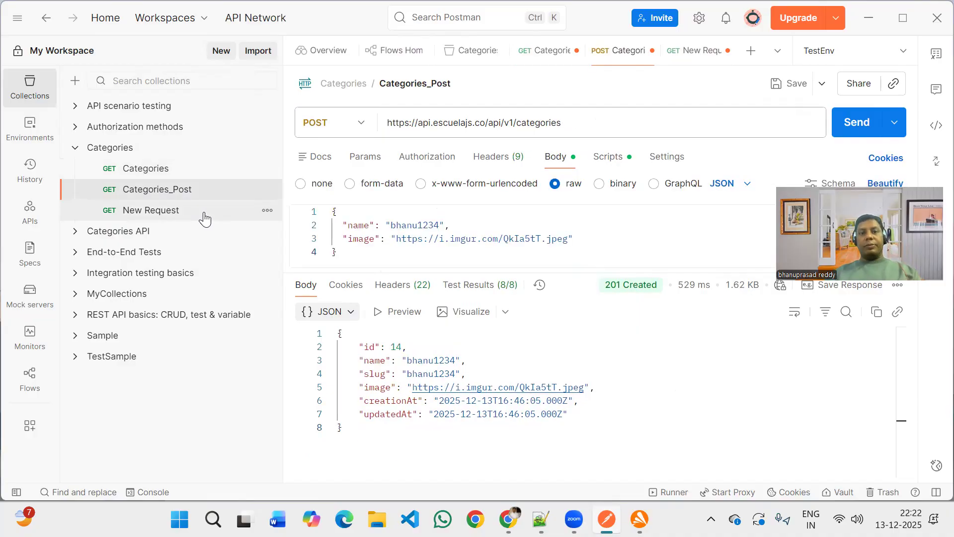
click(204, 215)
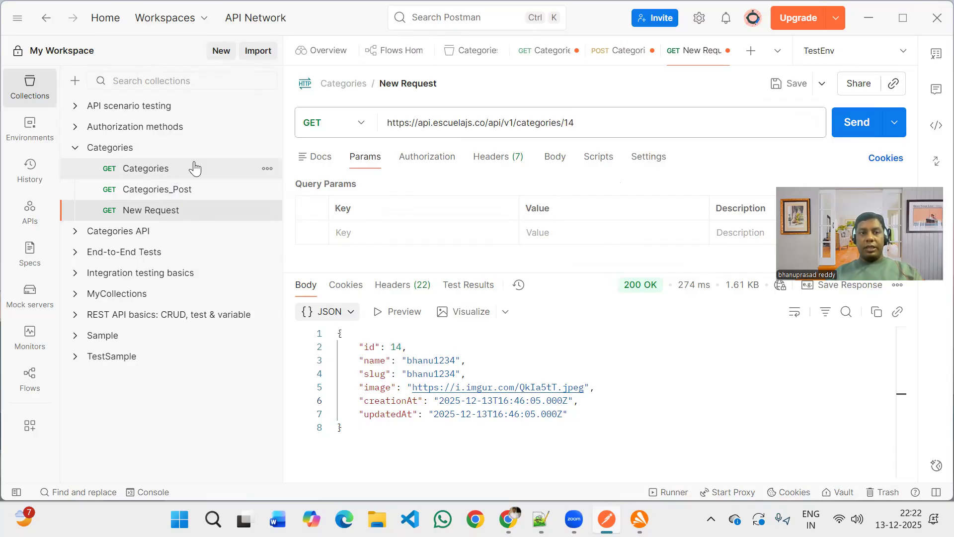
Open the Categories GET request and switch the active environment to No environment.
click(172, 174)
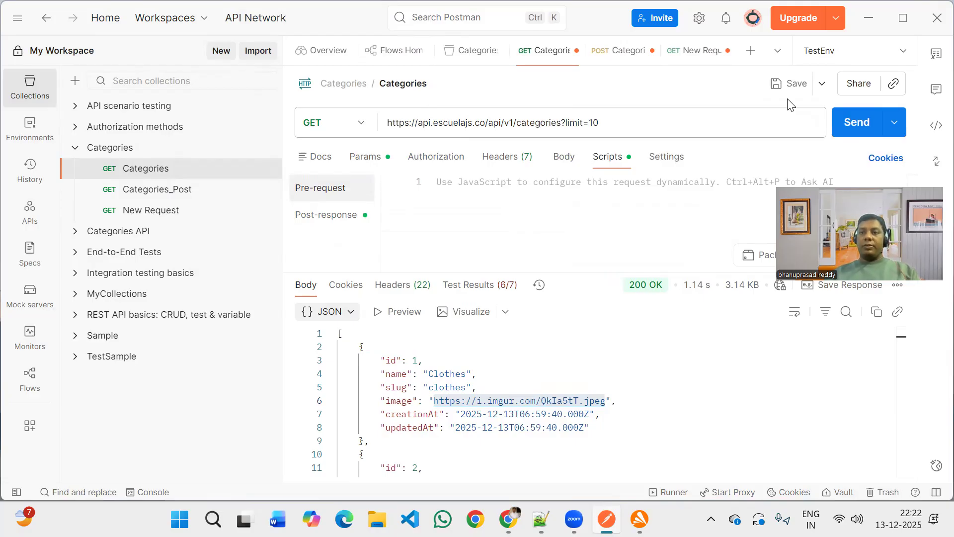
click(903, 57)
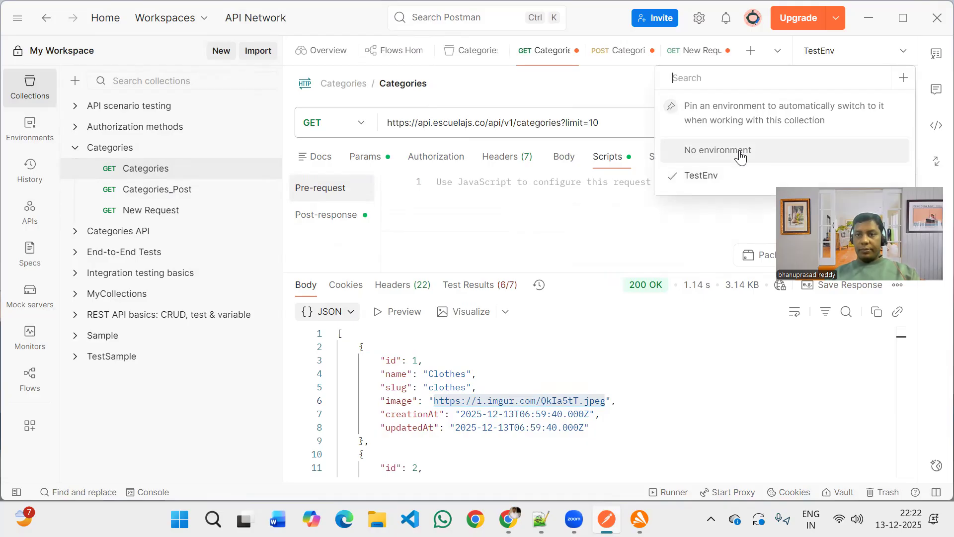
drag(869, 198, 880, 328)
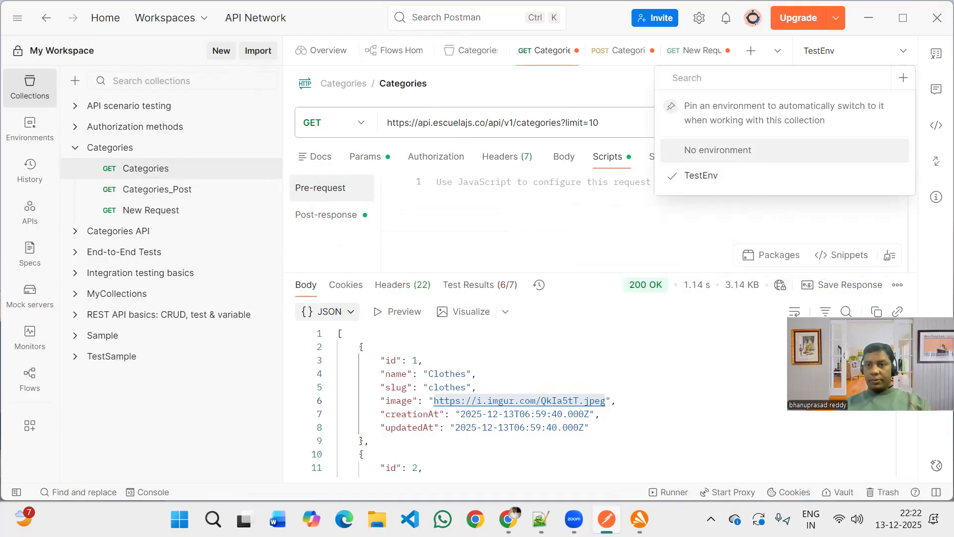
click(756, 152)
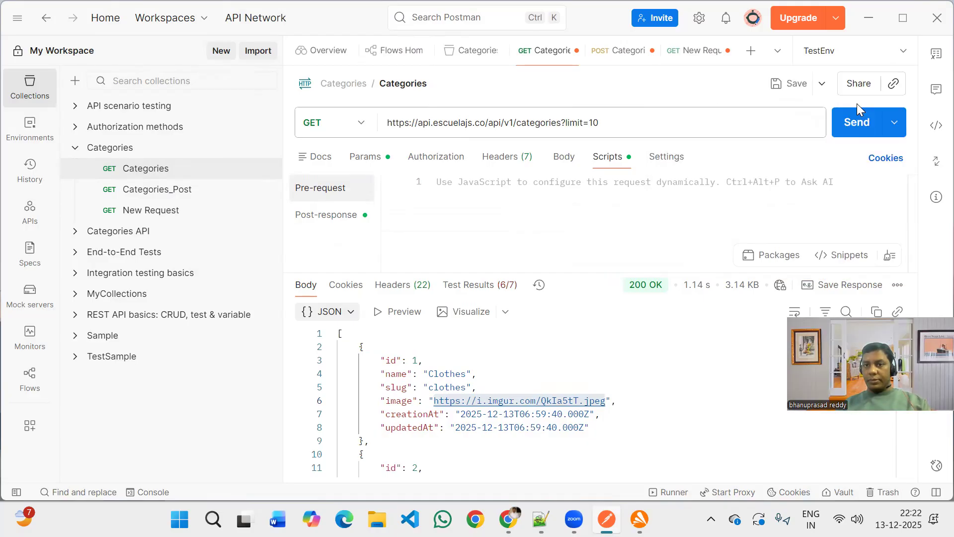
Replace the host name in the Categories GET request's URL with the variable {{url}}.
double_click(484, 123)
drag(429, 123, 421, 123)
click(421, 123)
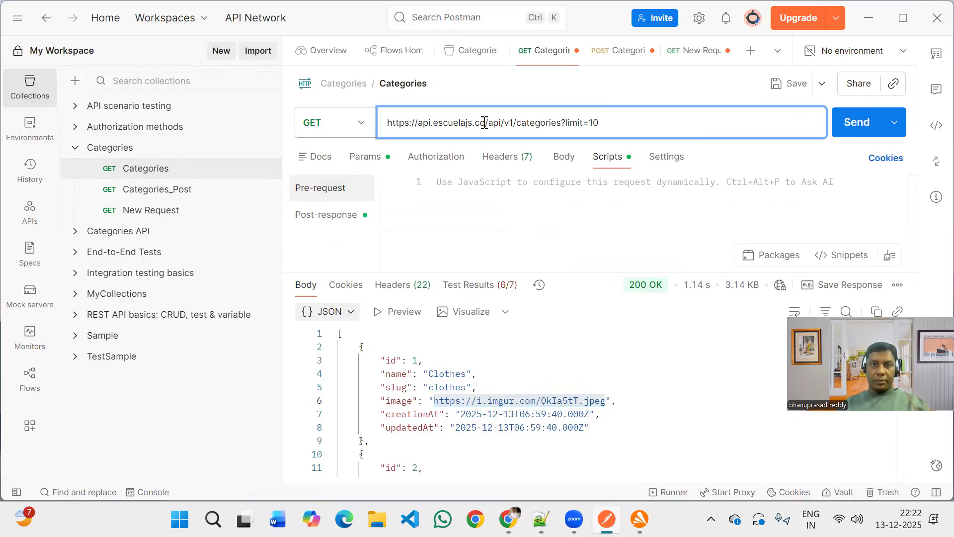
double_click(420, 123)
key(ctrl+c)
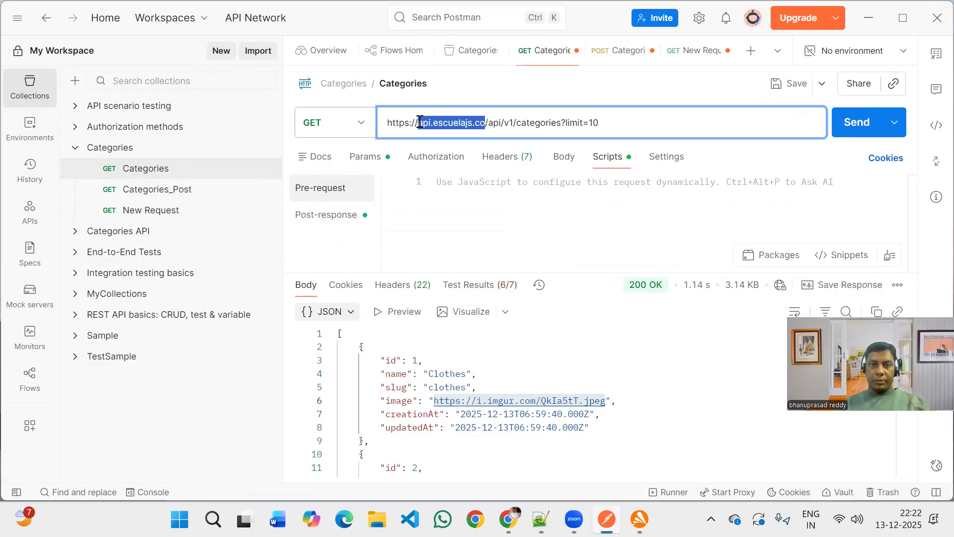
key(BackSpace)
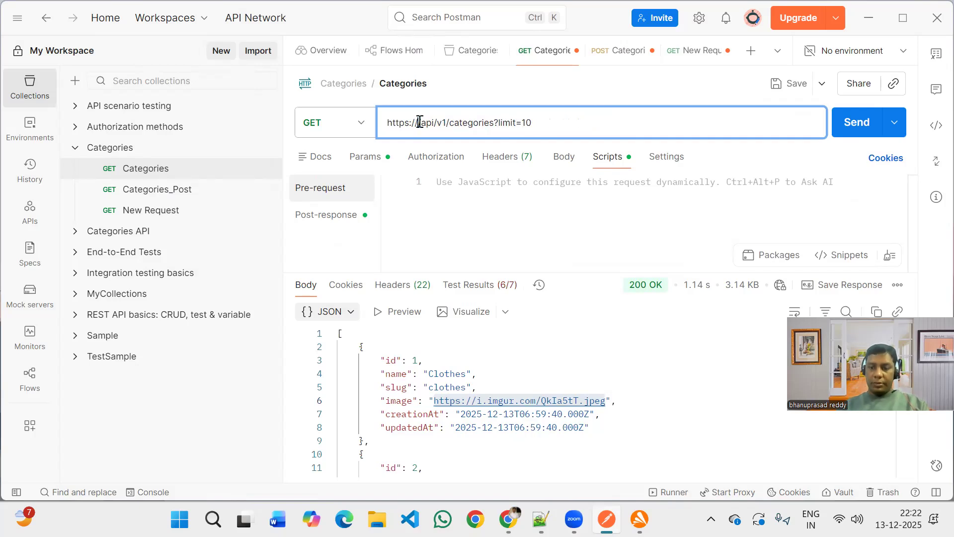
text({{)
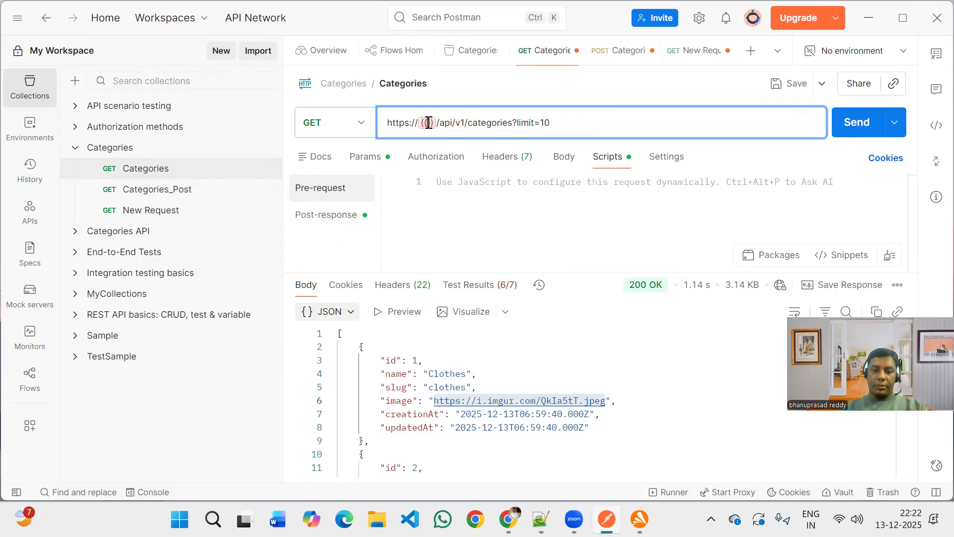
text({url)
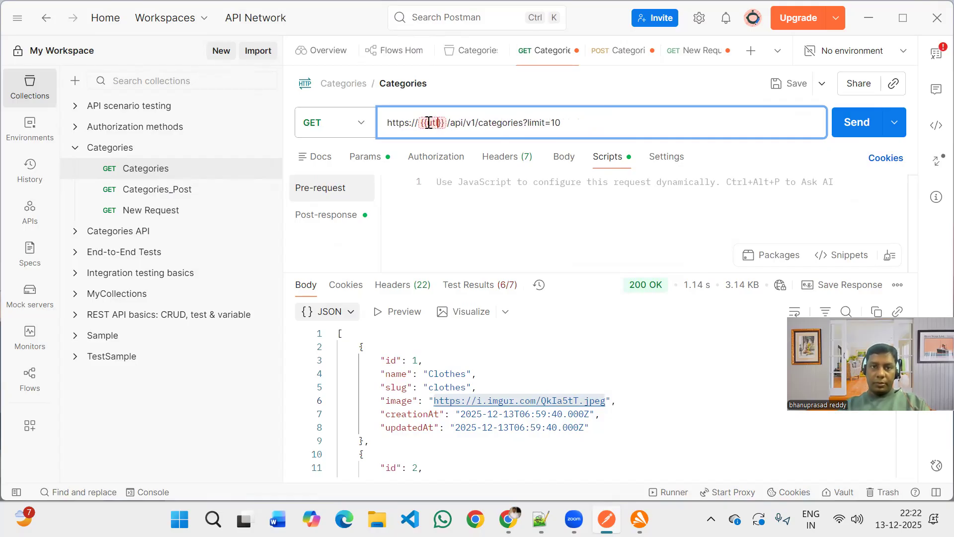
key(BackSpace)
key(BackSpace)
key(BackSpace)
text(url)
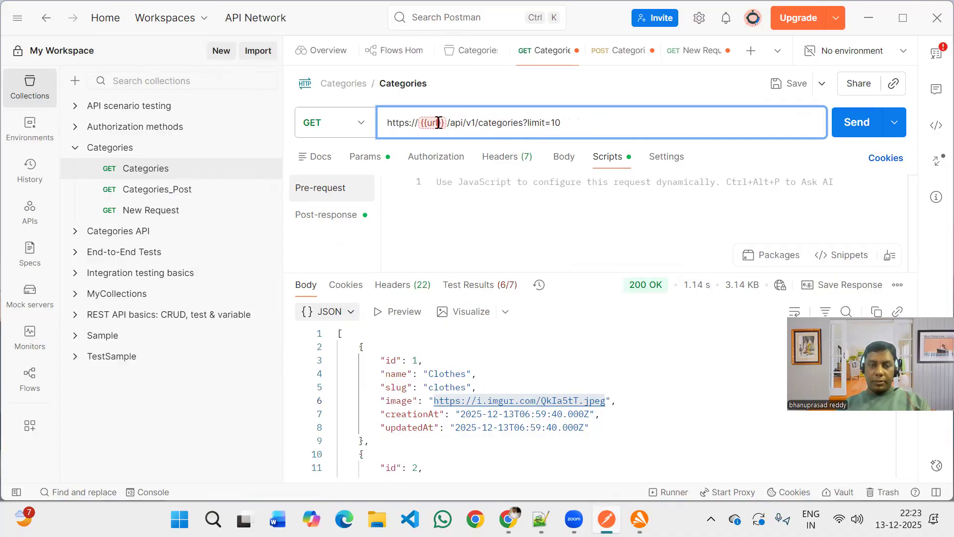
Create a new environment named Preprod from the unresolved url variable in the request URL.
mouse_move(439, 123)
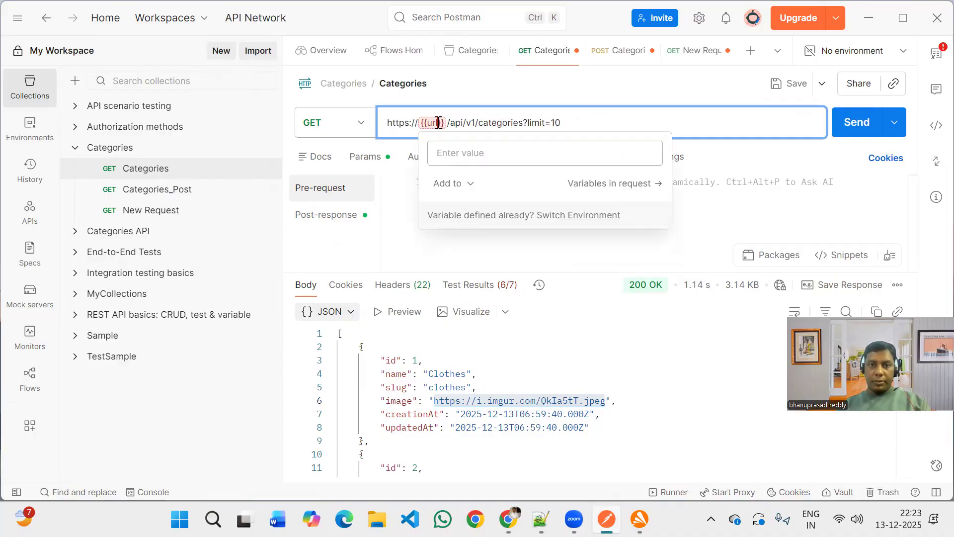
click(473, 185)
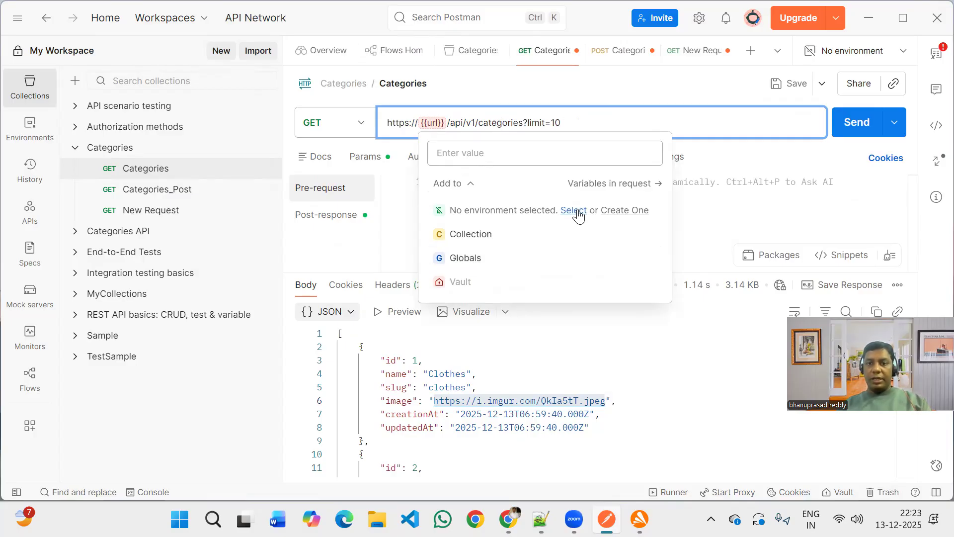
click(630, 211)
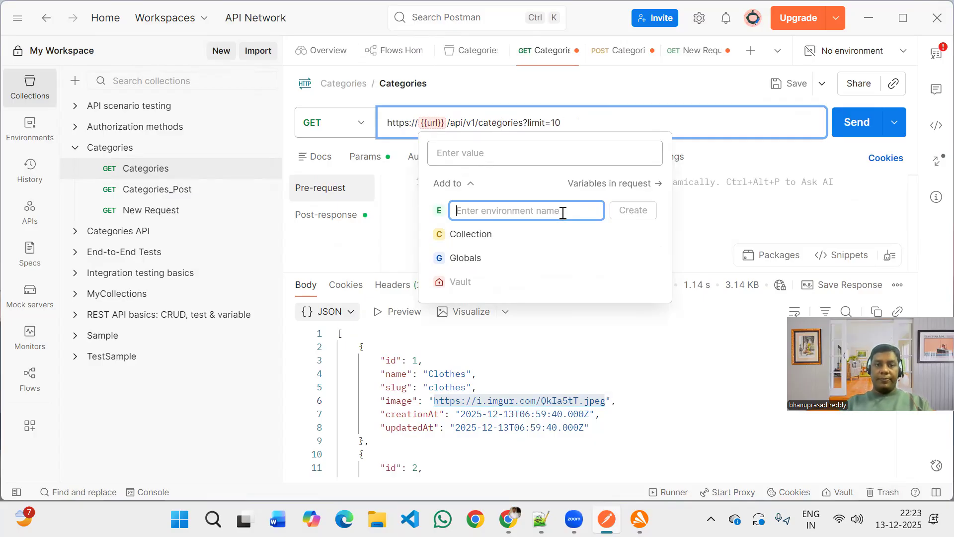
text(G)
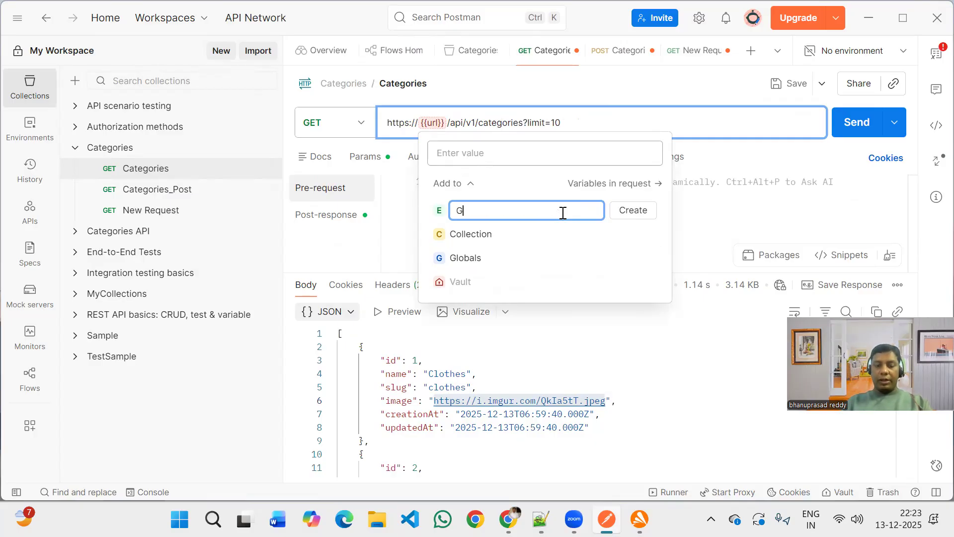
text(Lobal)
key(BackSpace)
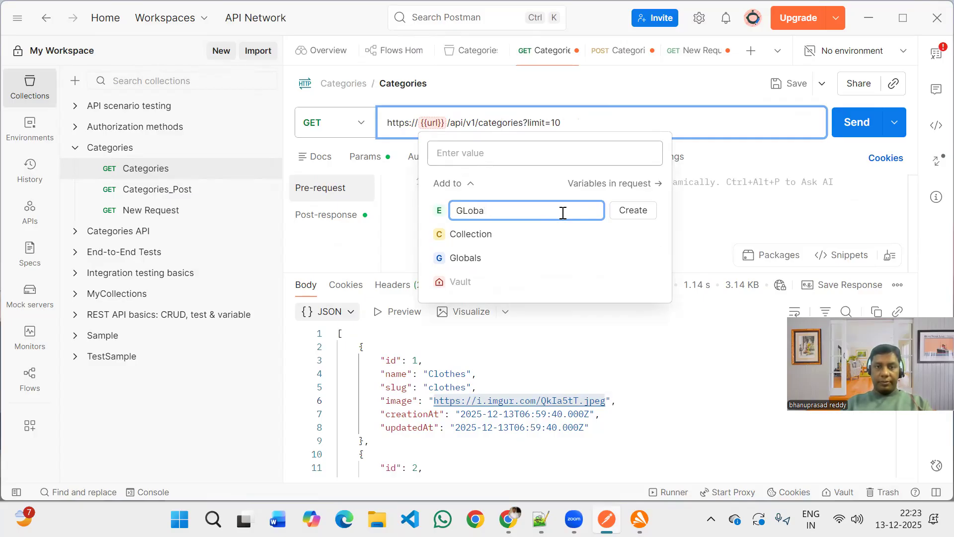
key(BackSpace)
key(BackSpace)
key(BackSpace)
key(BackSpace)
key(BackSpace)
text(Preprod)
key(Return)
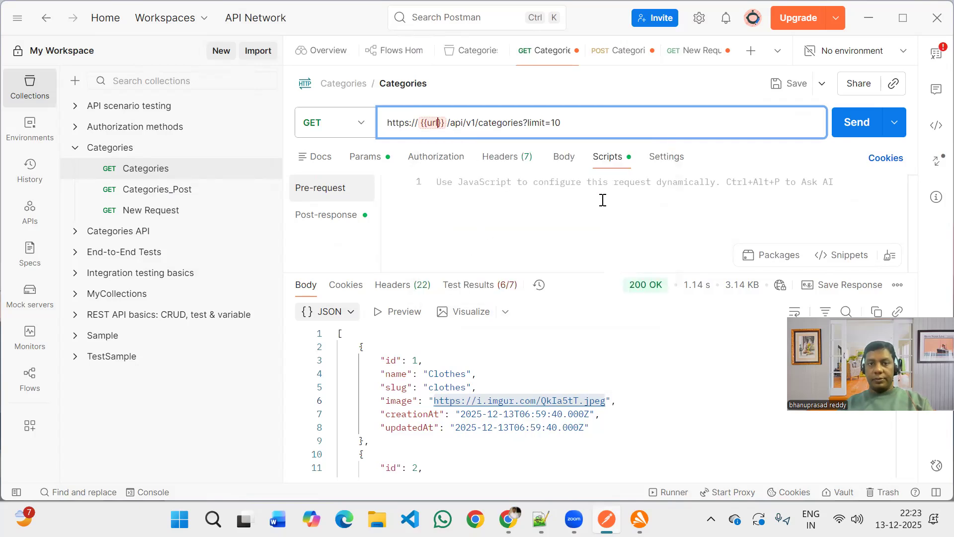
Set the url variable's value to api.escuelajs.co in the Preprod environment and save the Categories request.
mouse_move(428, 128)
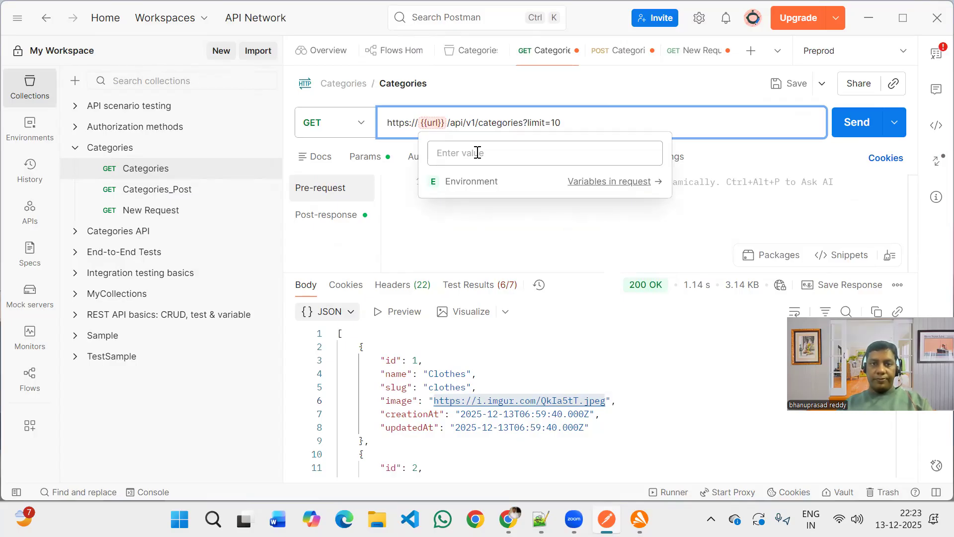
click(615, 182)
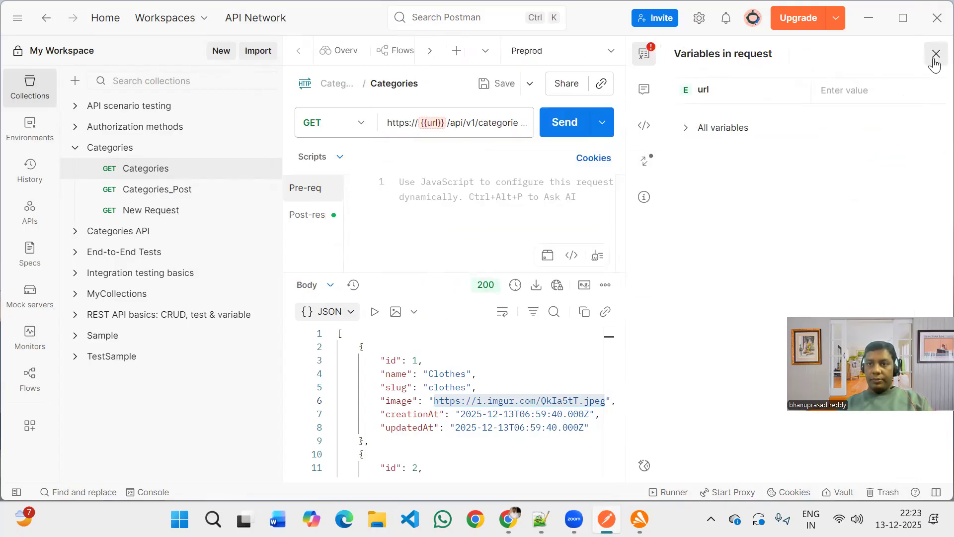
click(852, 95)
key(ctrl+v)
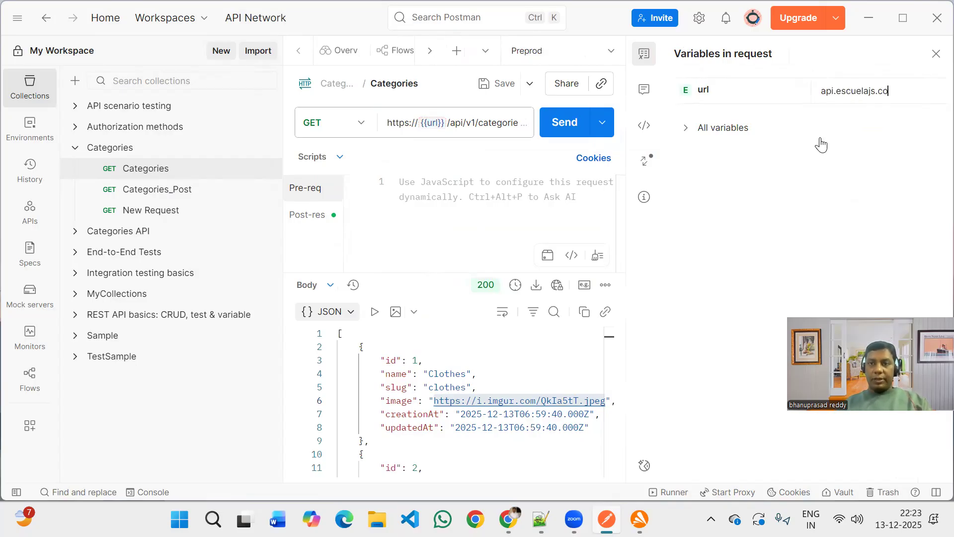
key(ctrl+s)
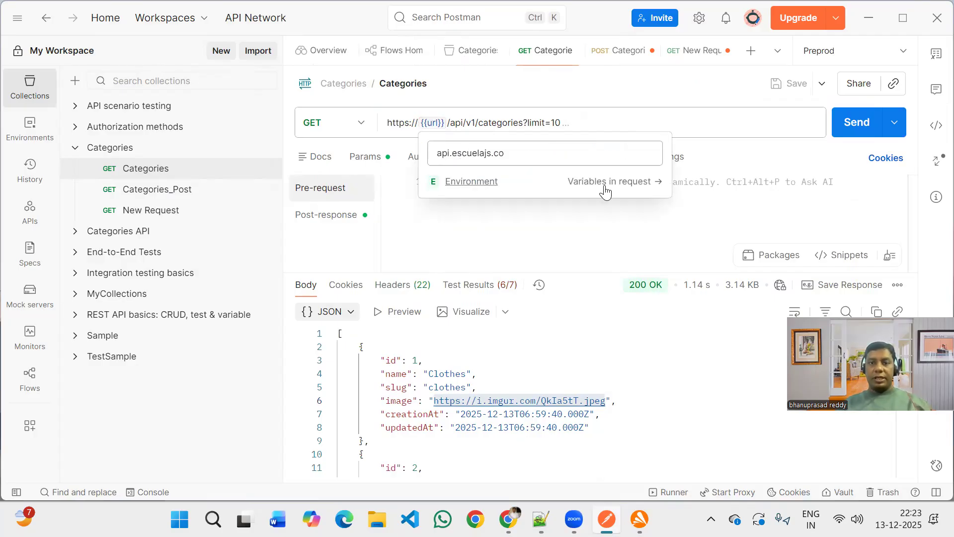
Send the Categories GET request with the {{url}} variable and check the returned JSON body.
click(855, 133)
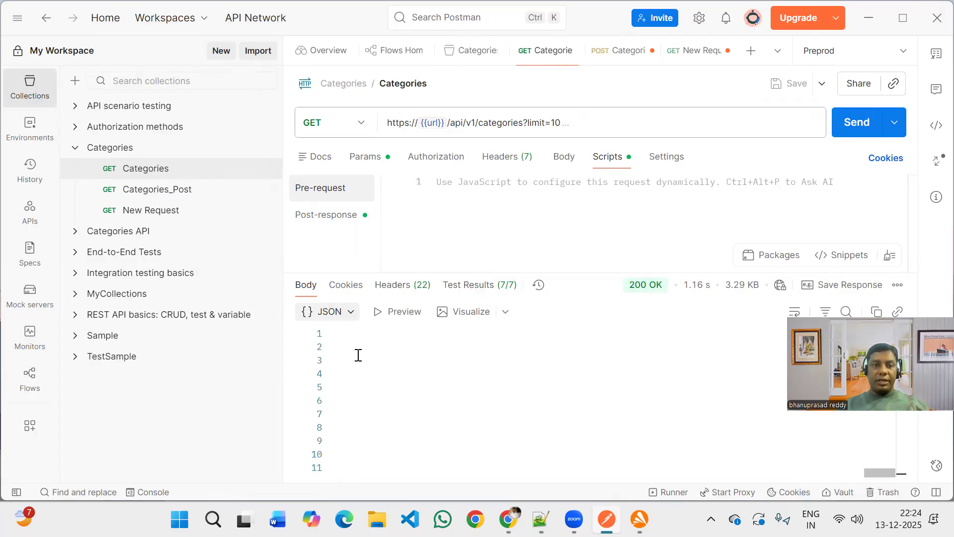
click(383, 393)
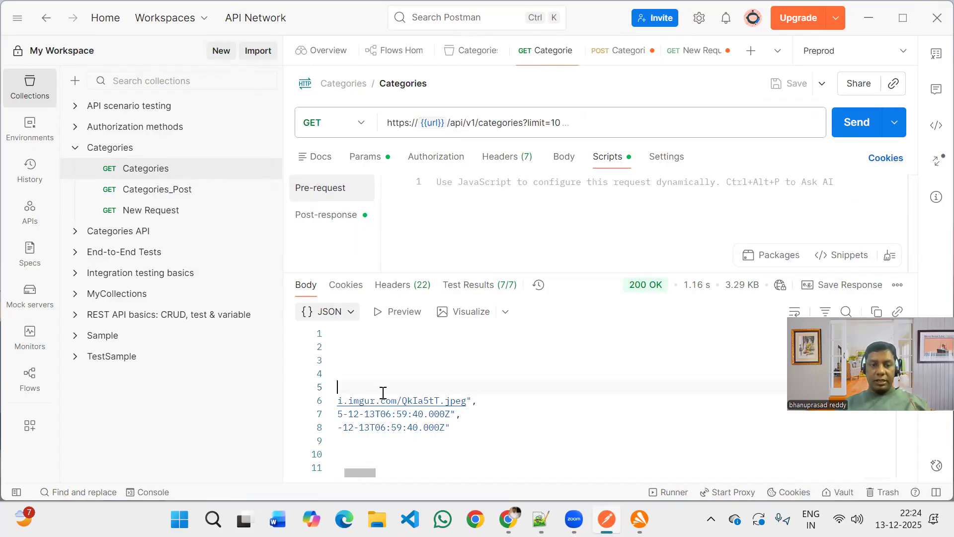
scroll(384, 393, right, 10)
scroll(383, 392, left, 10)
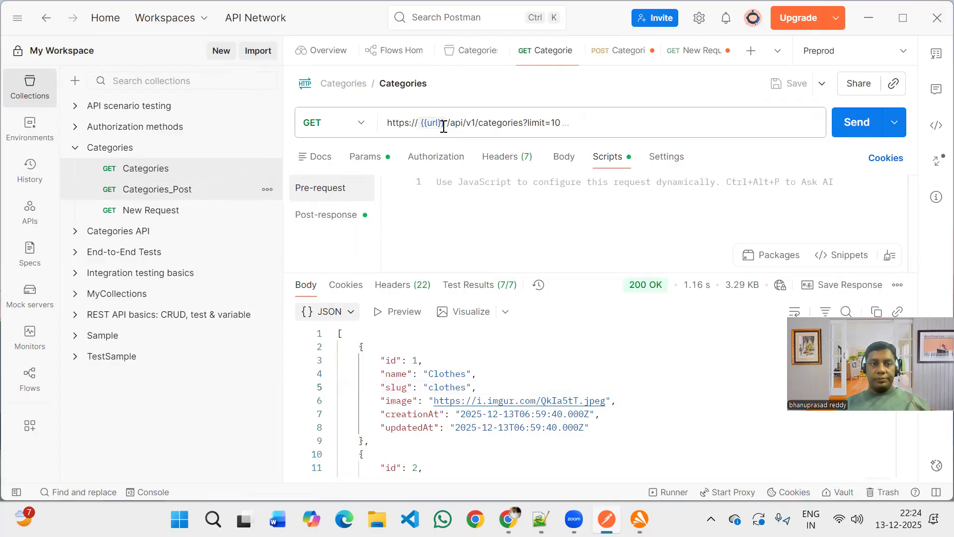
Replace the host name in the Categories_Post request's URL with the variable {{url}}.
key(ctrl+Tab)
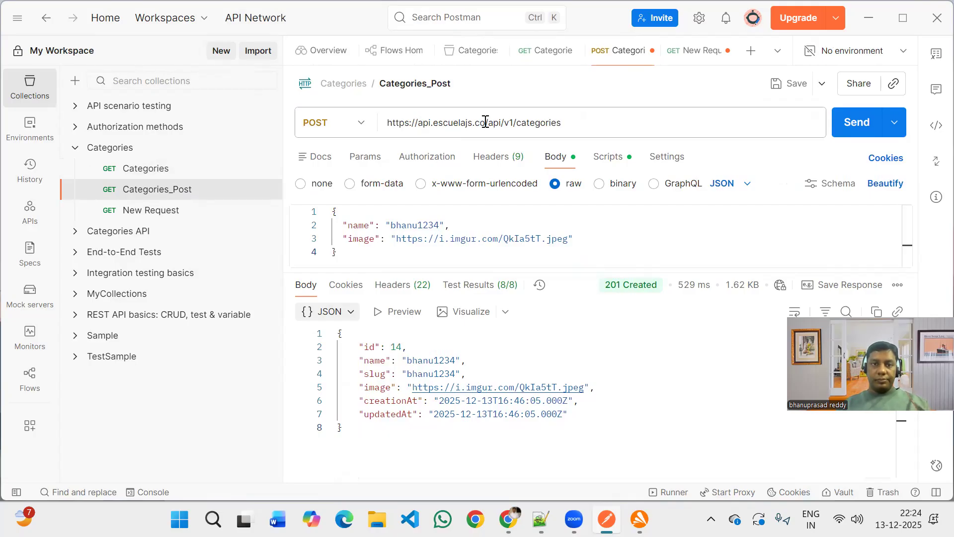
triple_click(460, 123)
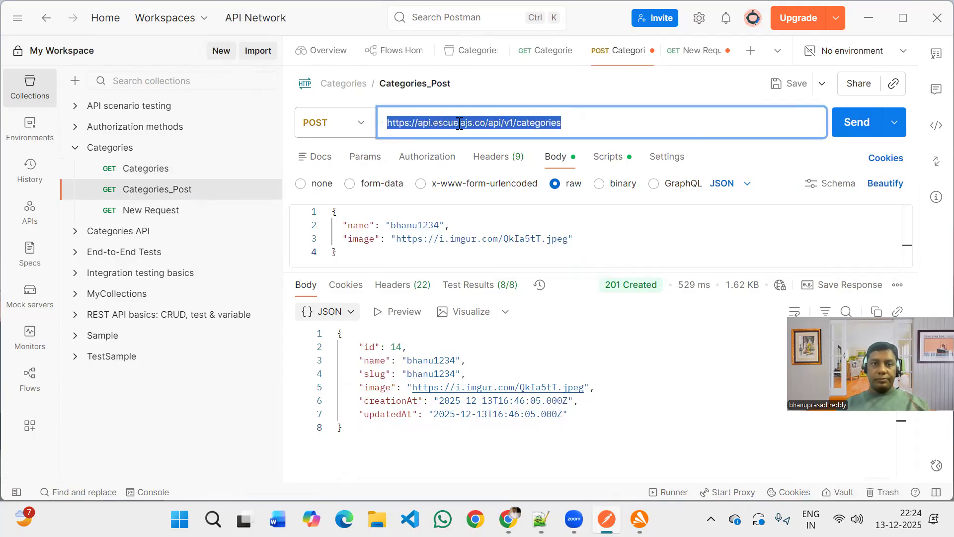
click(487, 123)
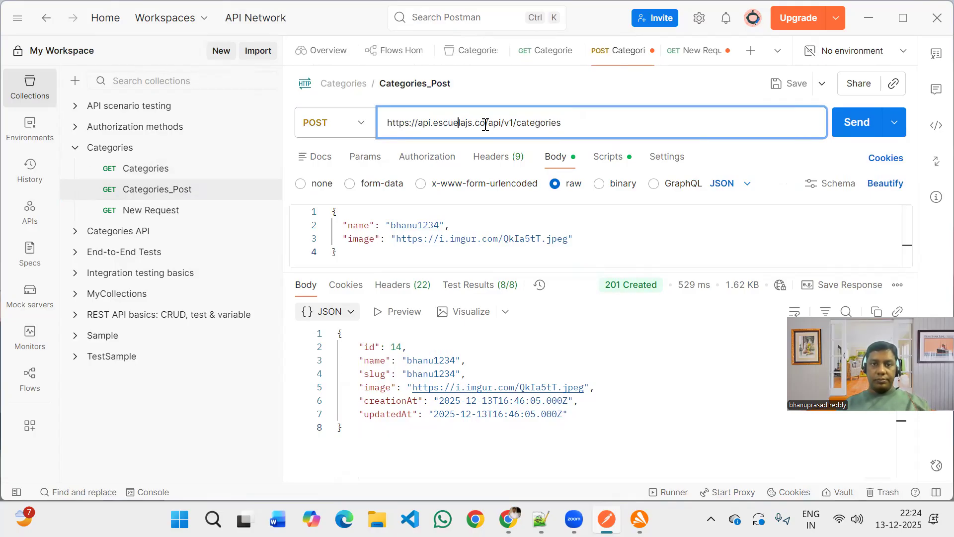
drag(433, 124, 420, 124)
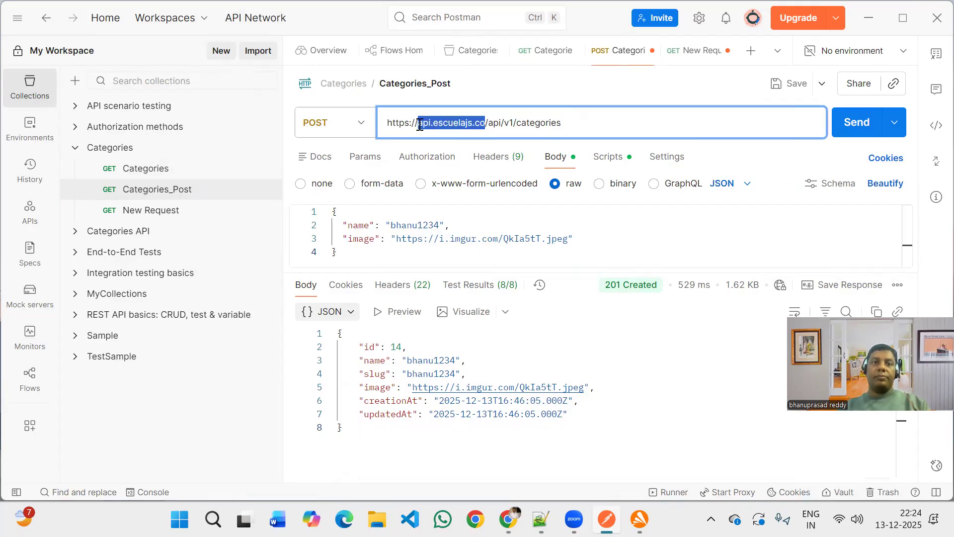
key(BackSpace)
text({)
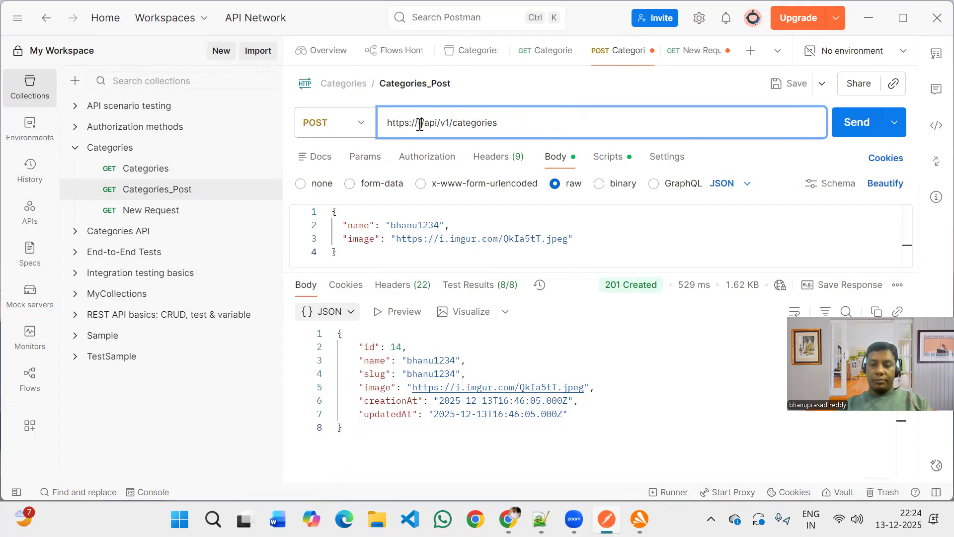
text({)
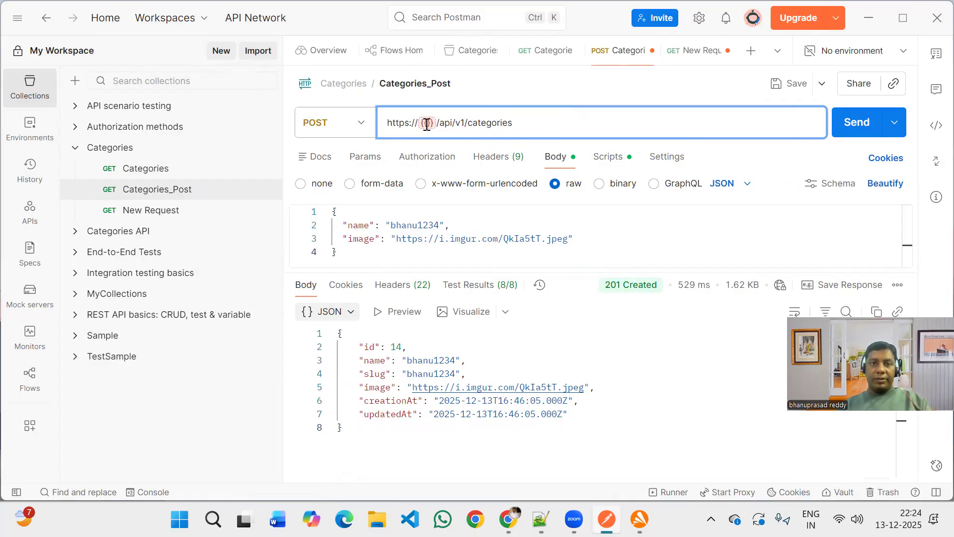
text(u)
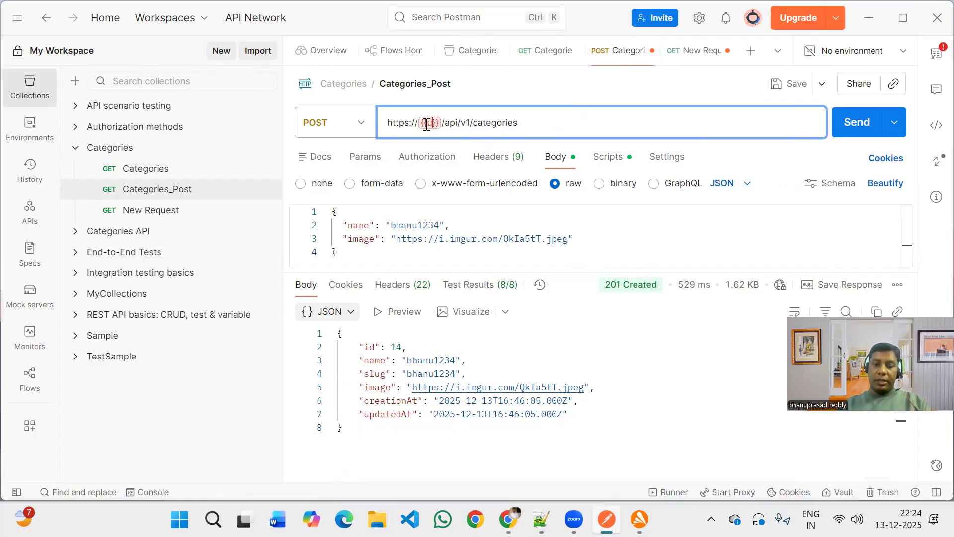
text(rl)
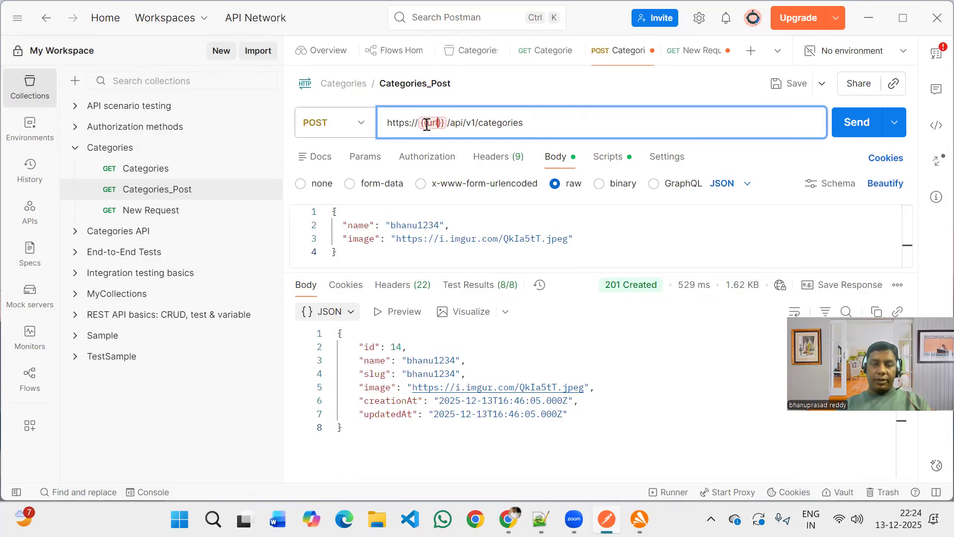
Check which environments are offered for the unresolved url variable in the Categories_Post request.
mouse_move(427, 123)
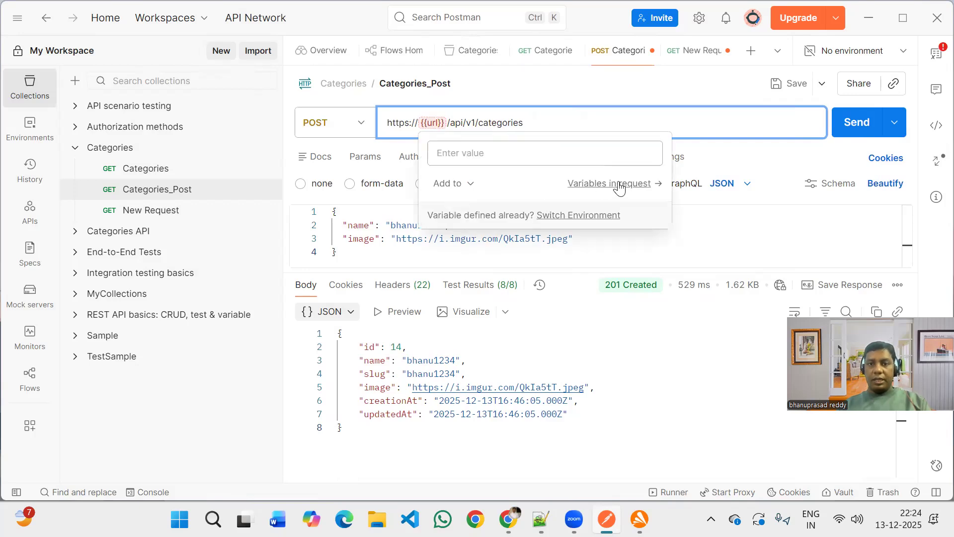
click(851, 58)
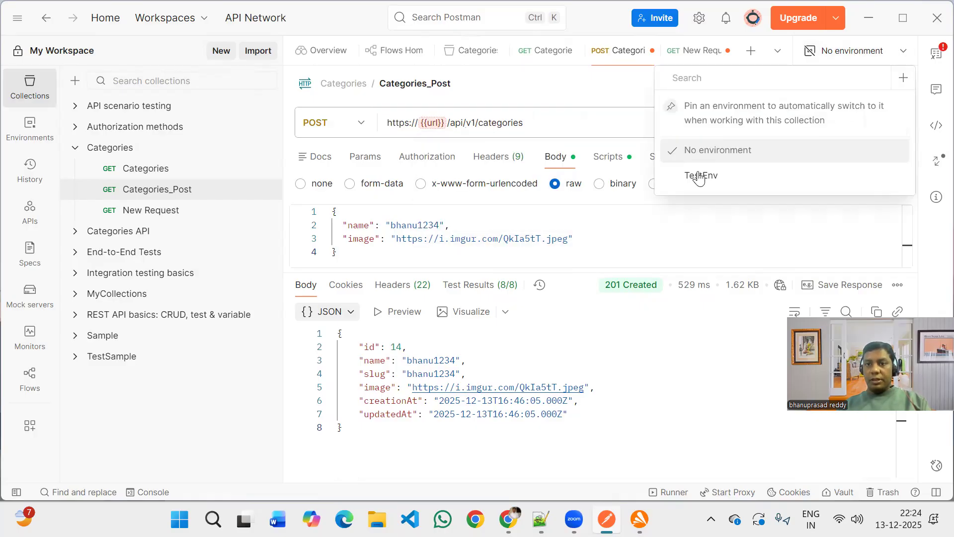
click(438, 123)
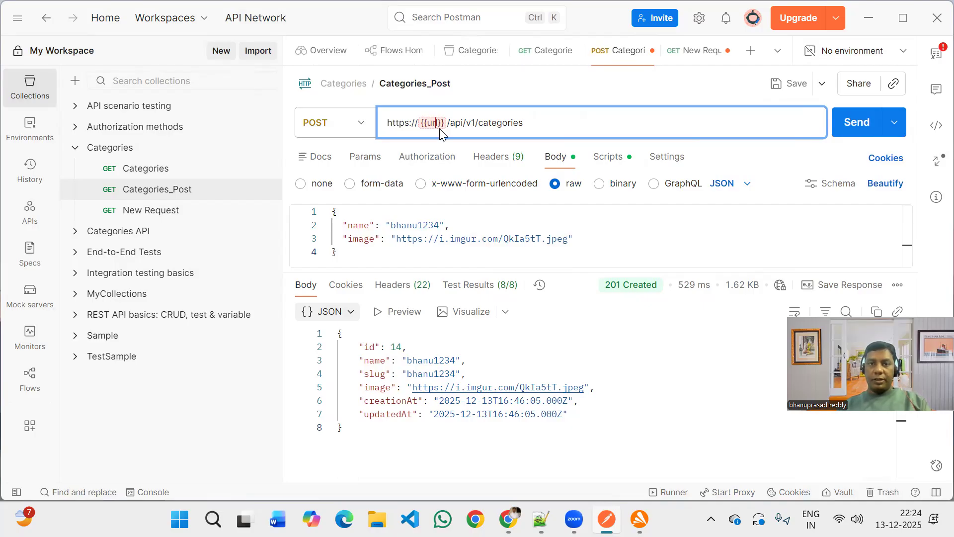
mouse_move(438, 123)
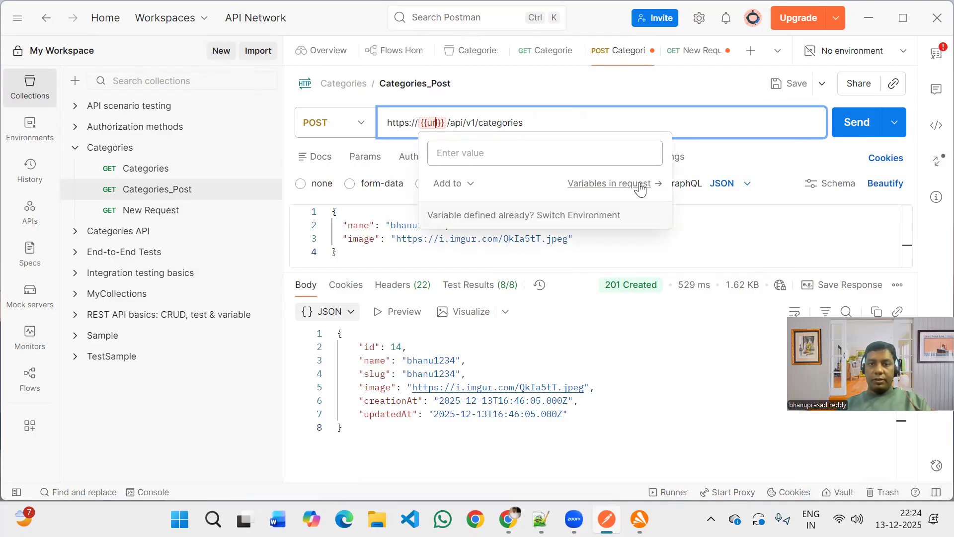
click(603, 216)
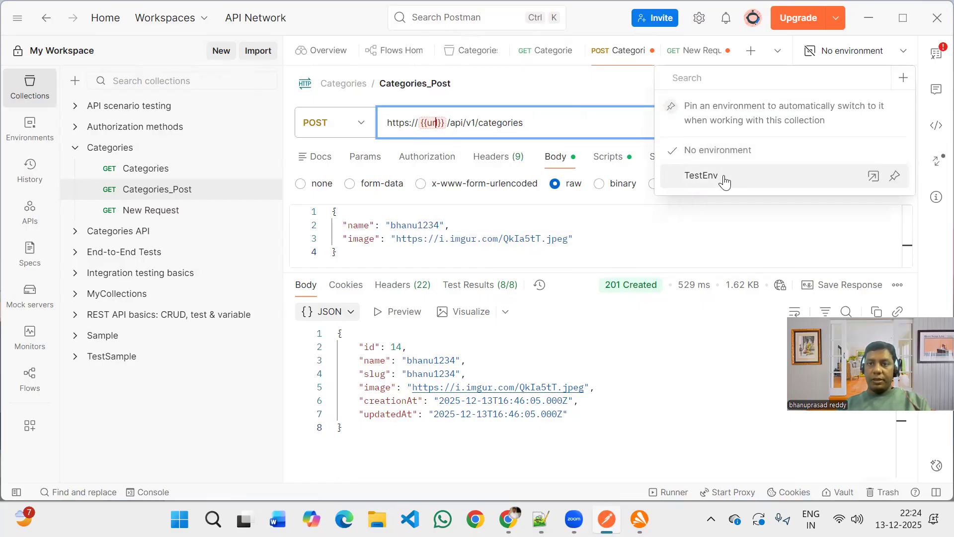
click(181, 171)
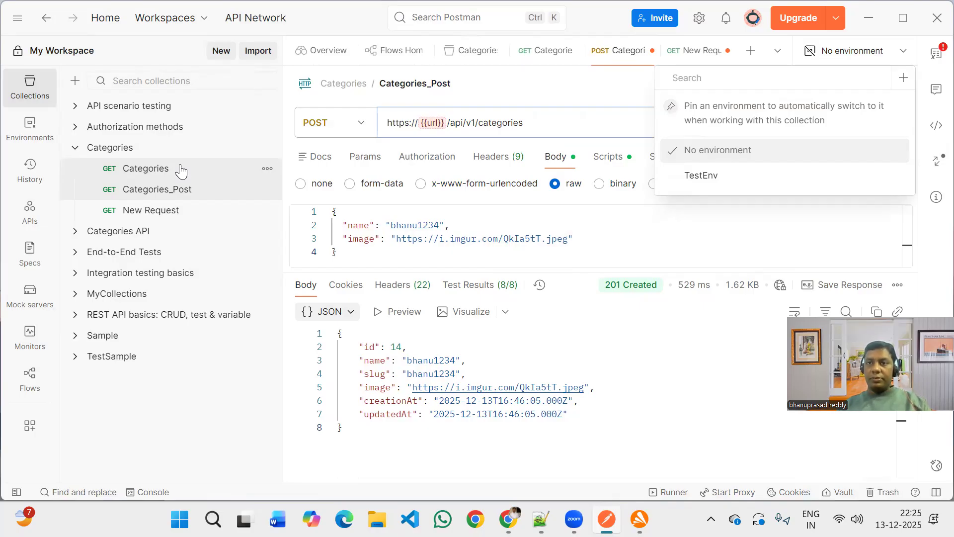
Open the Categories GET request and search the available environments for "global".
click(181, 171)
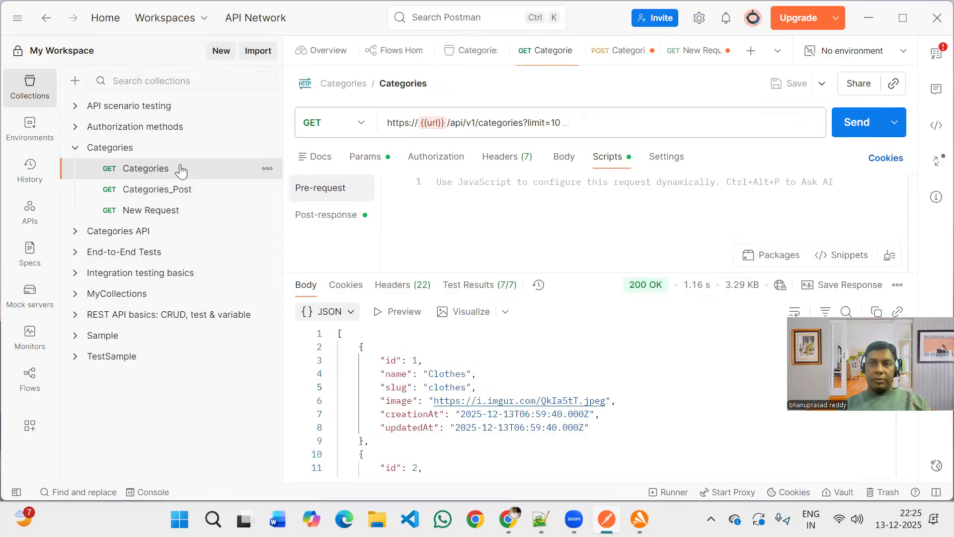
click(903, 58)
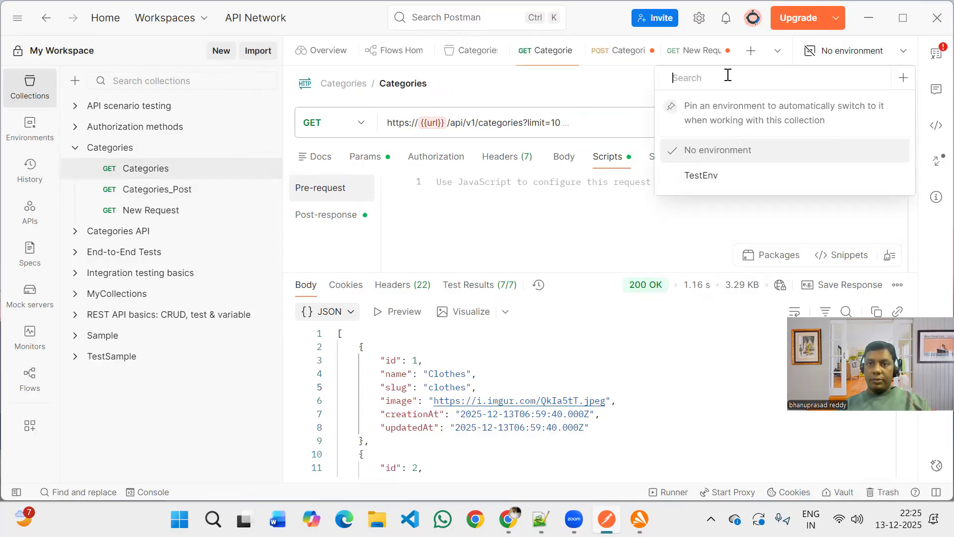
text(globa)
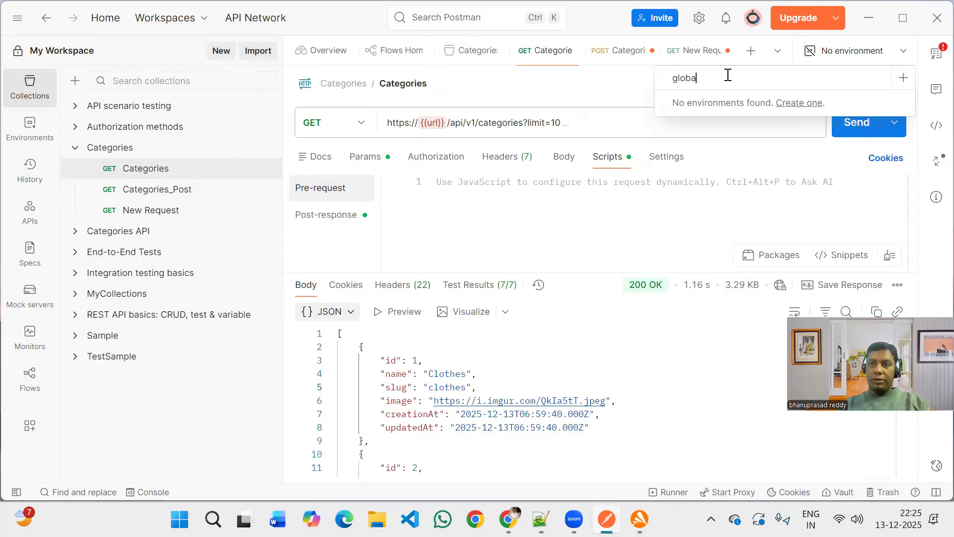
text(l)
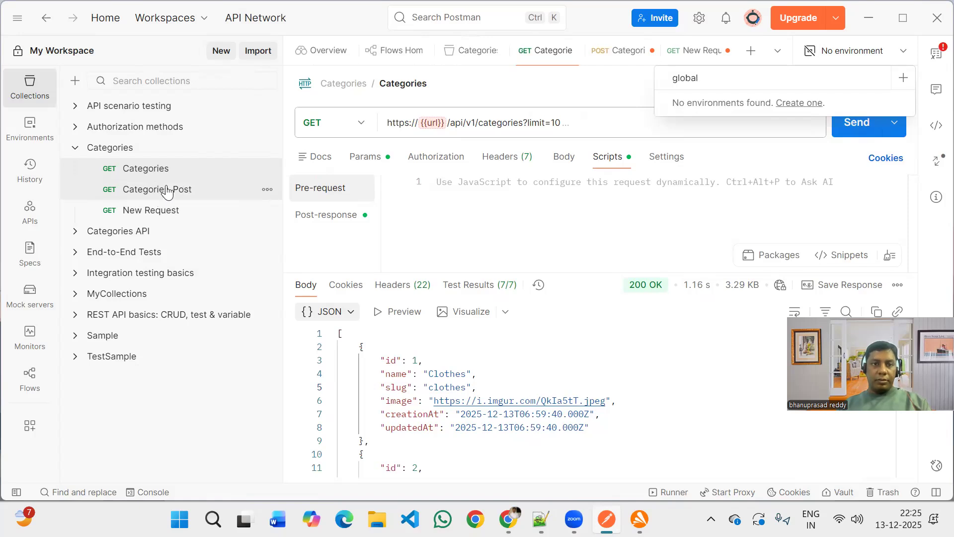
Compare the unresolved url variable in the Categories_Post and Categories requests and check the environments available for switching.
click(197, 183)
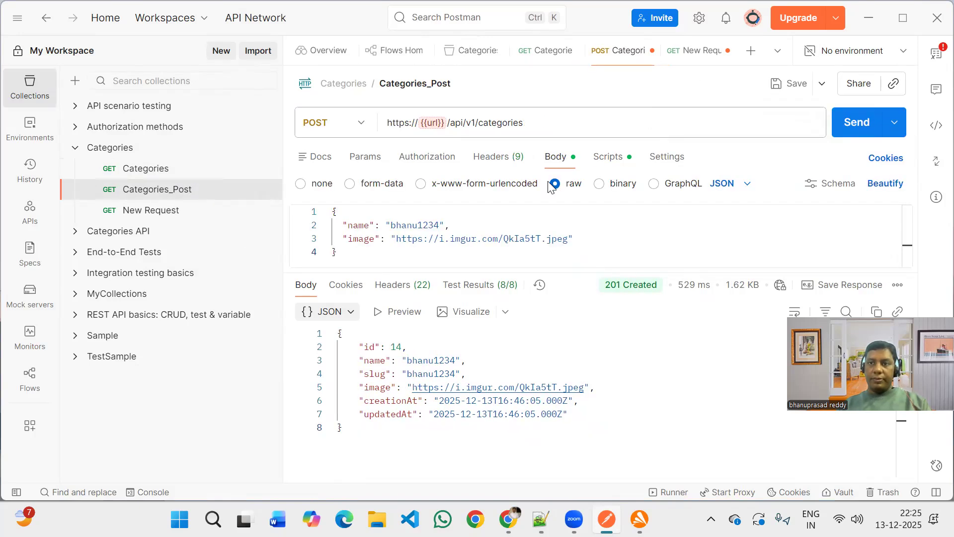
click(433, 124)
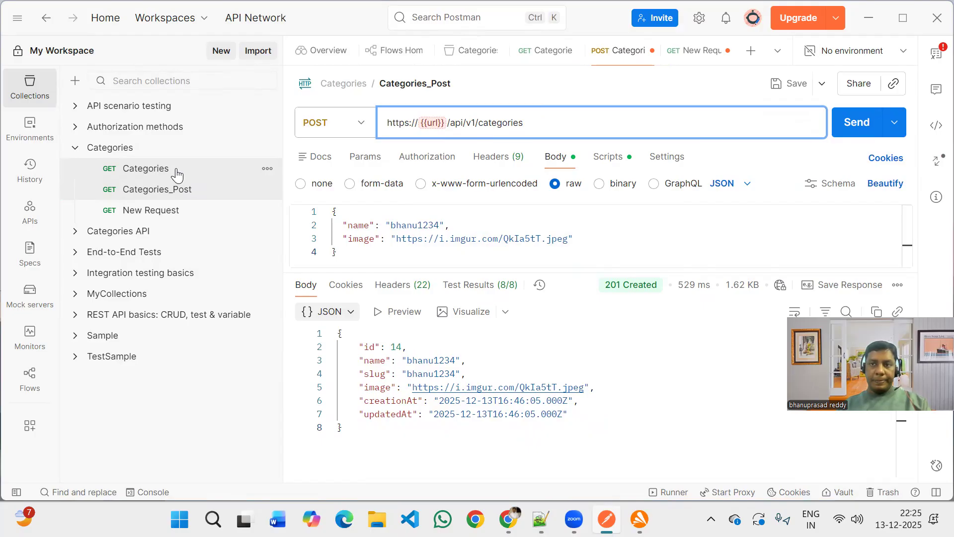
click(176, 171)
mouse_move(435, 125)
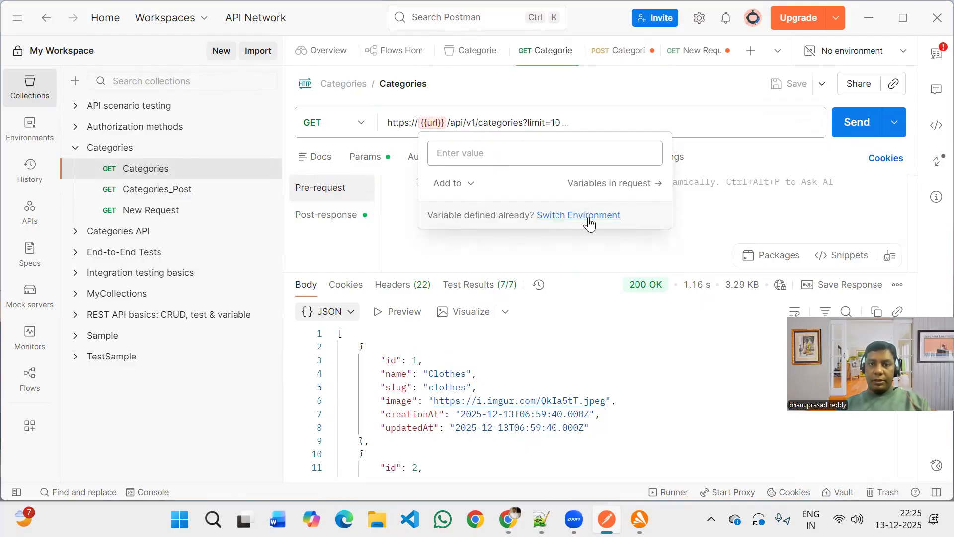
click(615, 215)
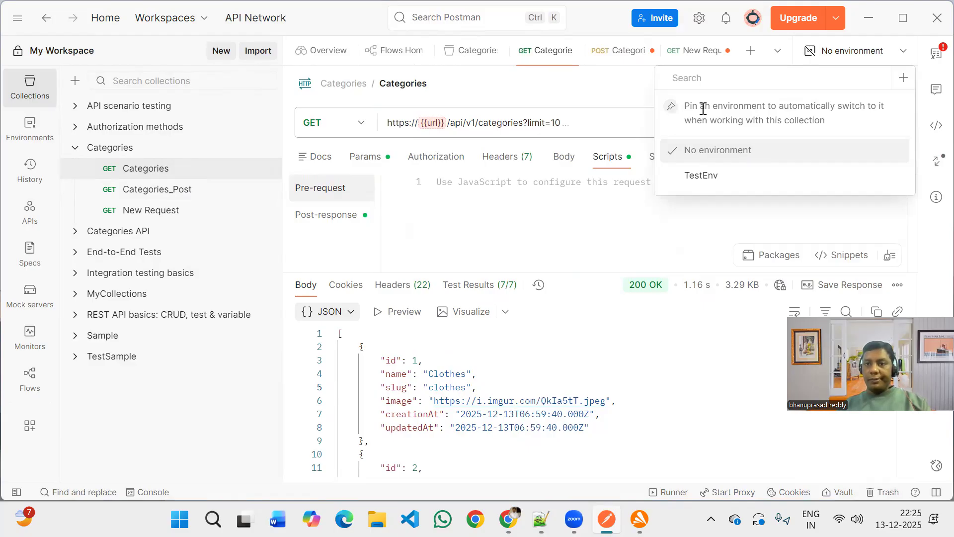
click(432, 122)
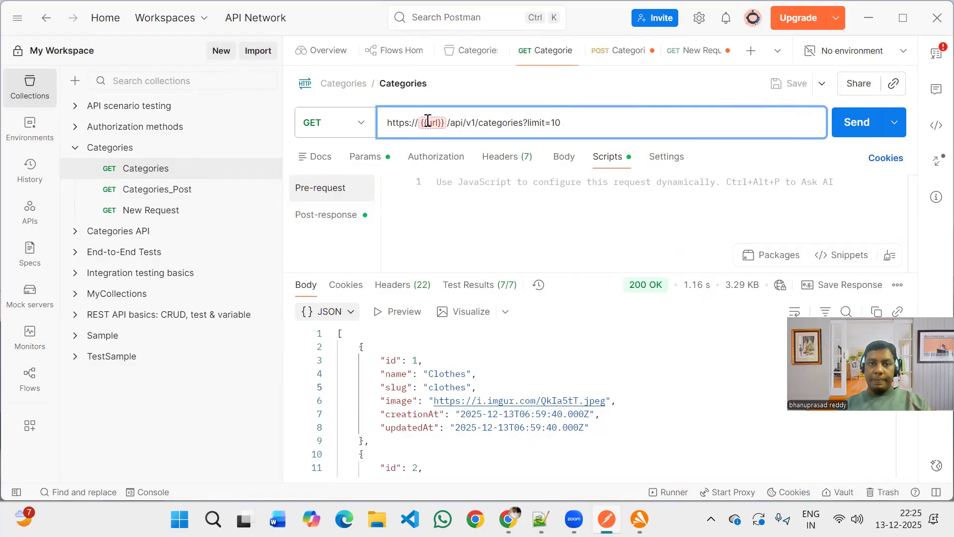
Create a new environment named GlobalEnv from the unresolved url variable in the Categories request's URL.
mouse_move(428, 122)
click(454, 183)
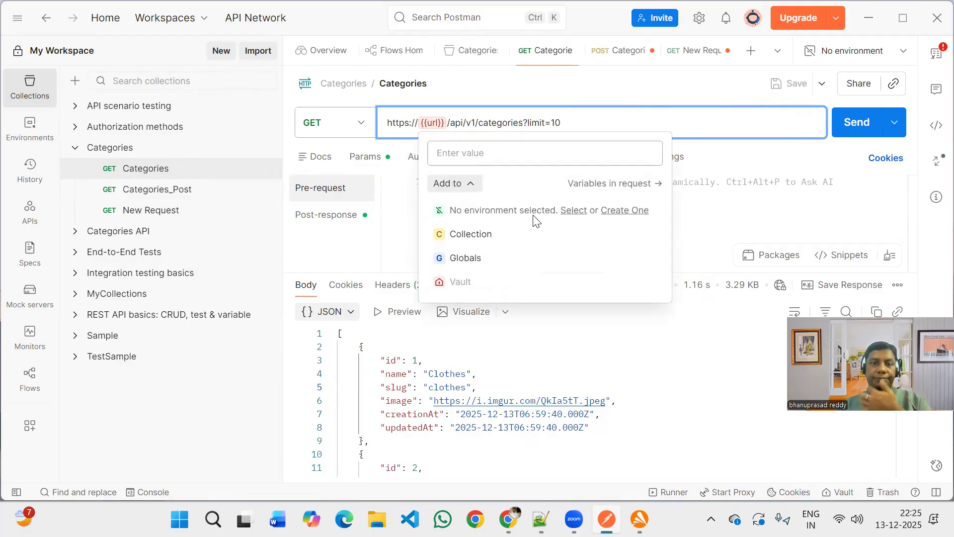
click(575, 219)
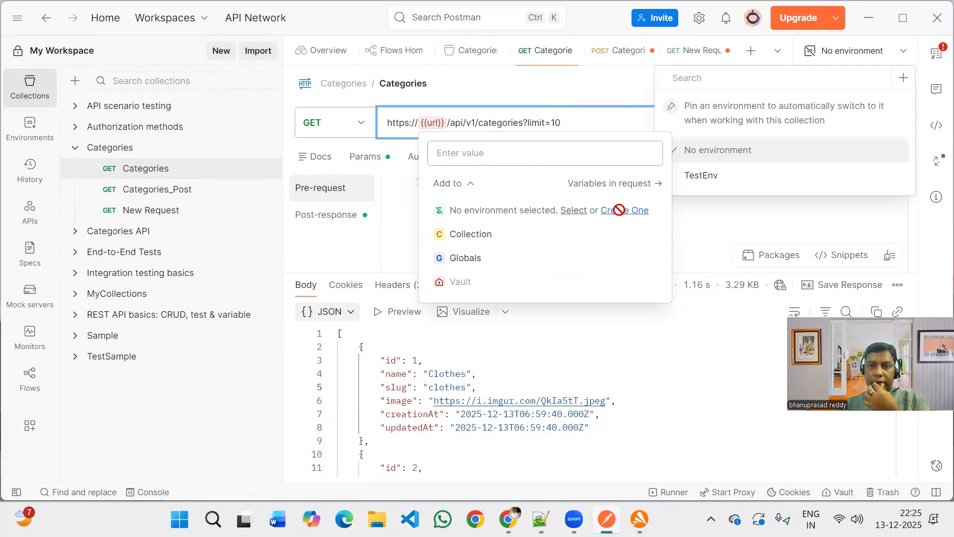
click(604, 211)
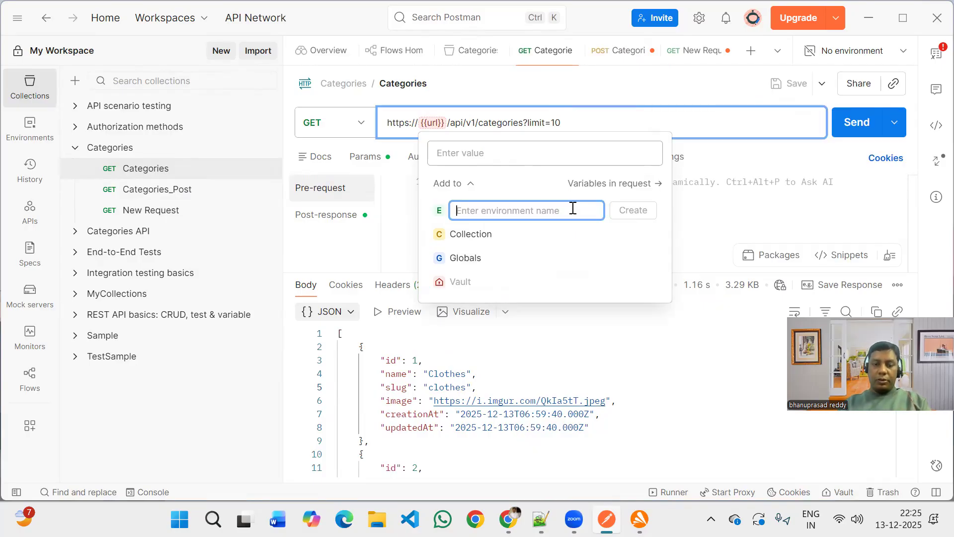
text(GlobalEnv)
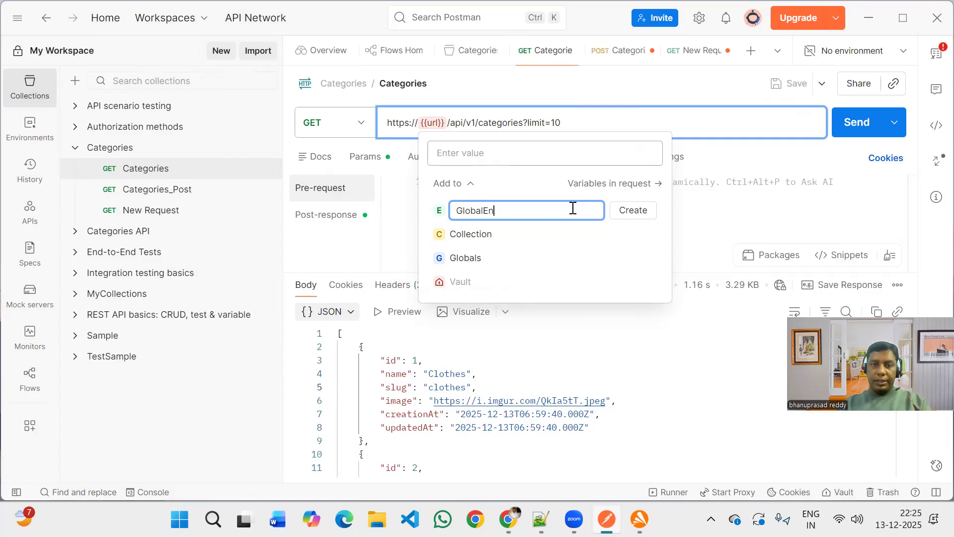
click(634, 212)
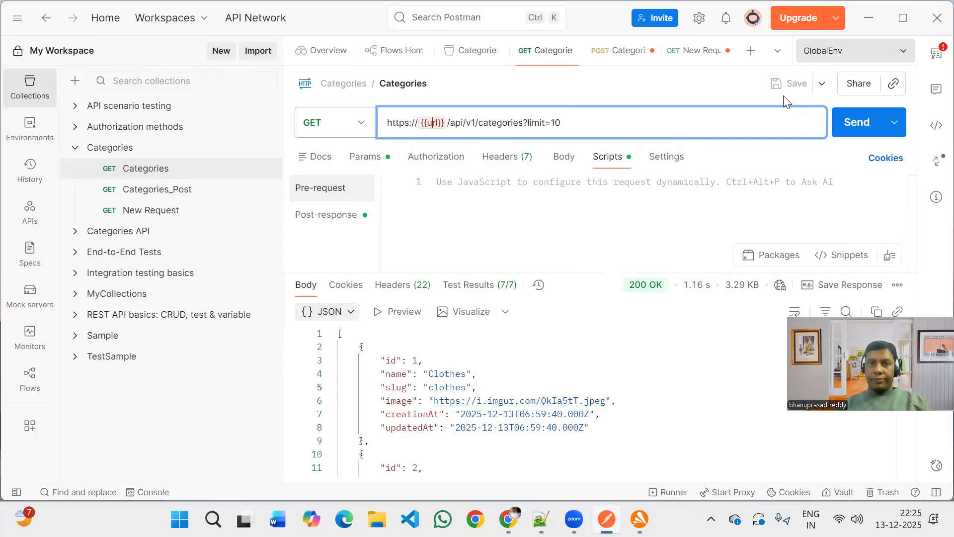
Set the url variable's value to api.escuelajs.co in the GlobalEnv environment through the request's variables.
click(855, 50)
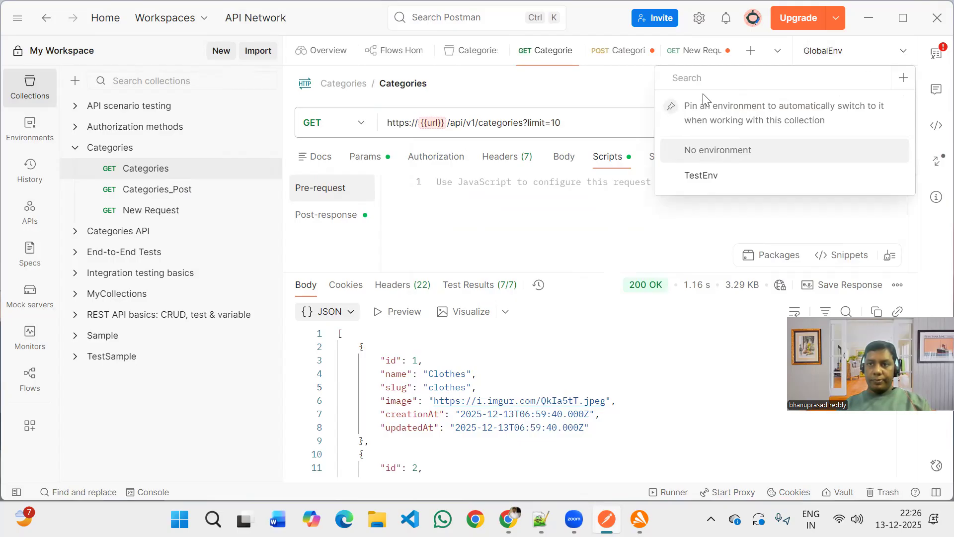
key(Escape)
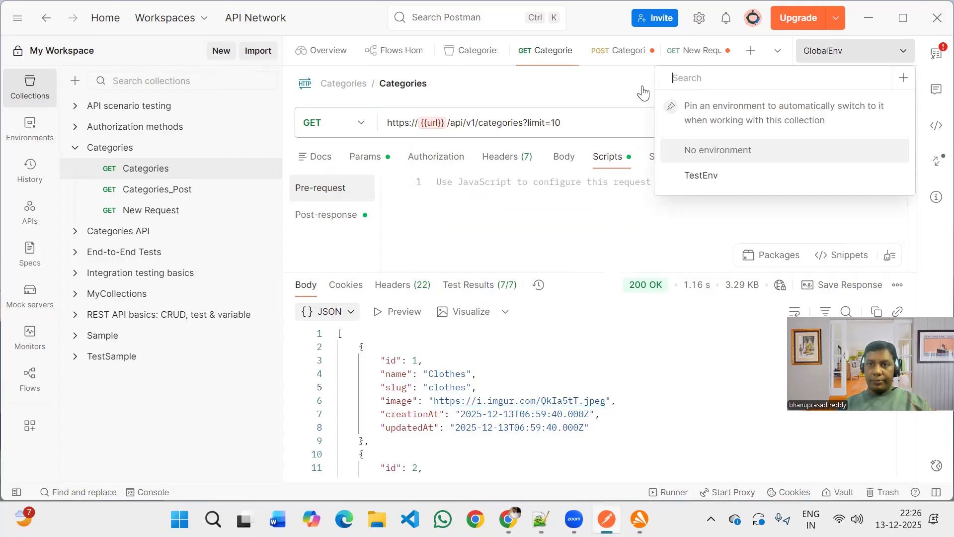
click(436, 121)
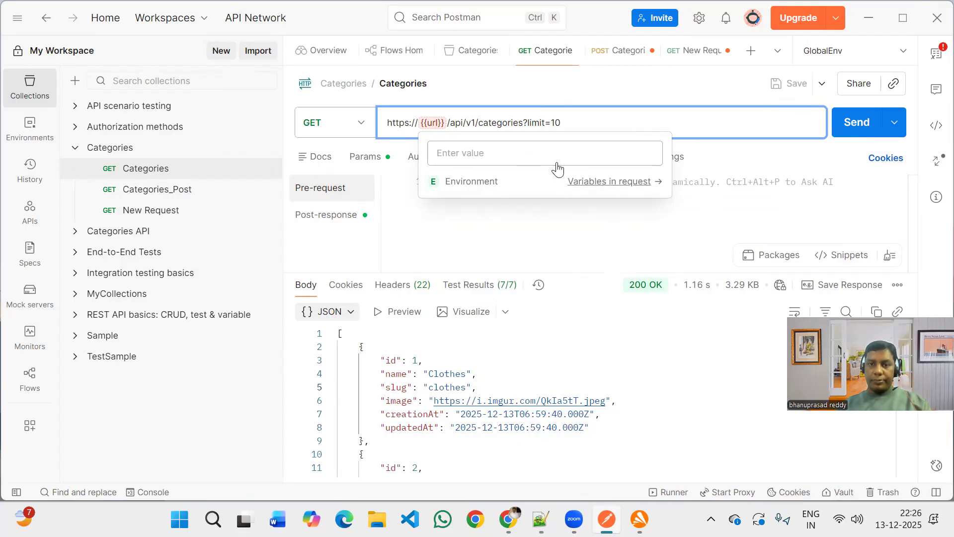
click(596, 180)
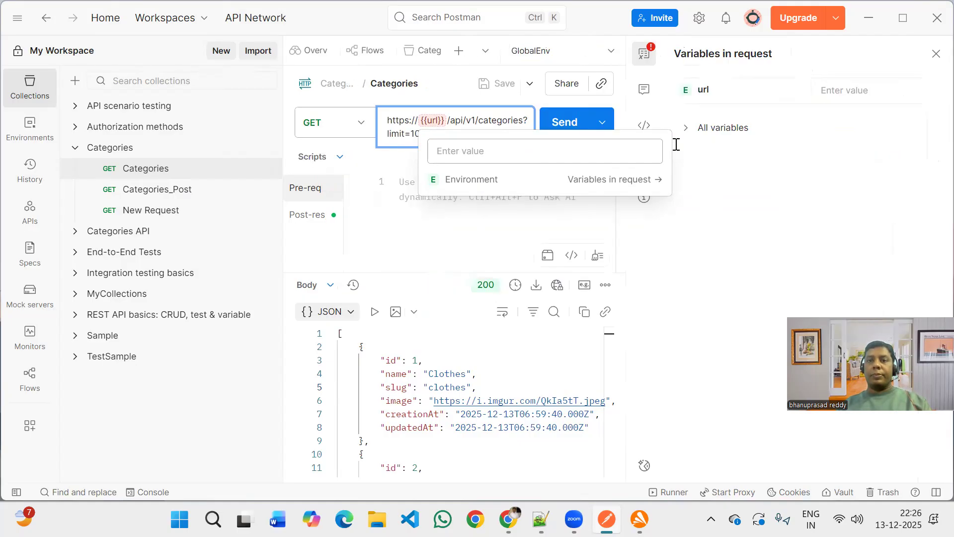
click(862, 93)
text(api.escuelajs.co)
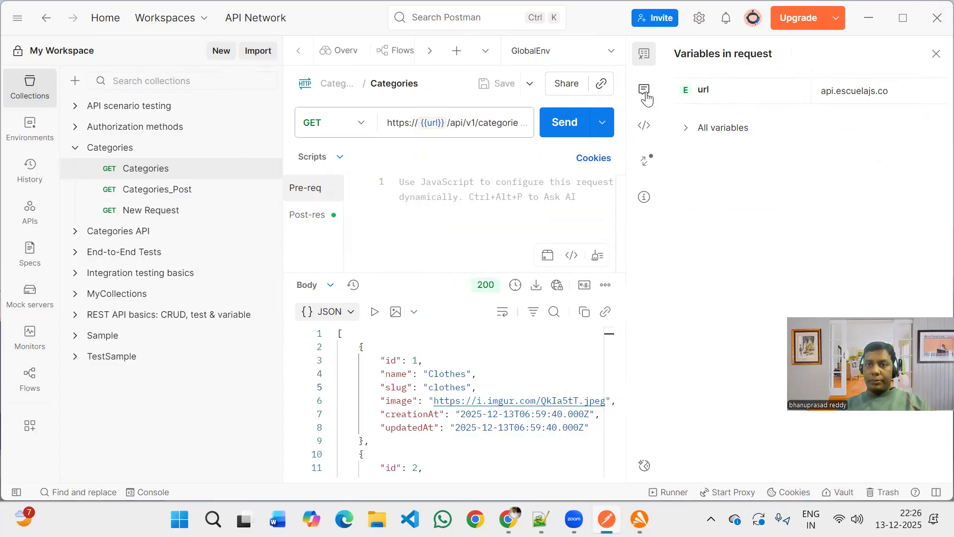
click(645, 91)
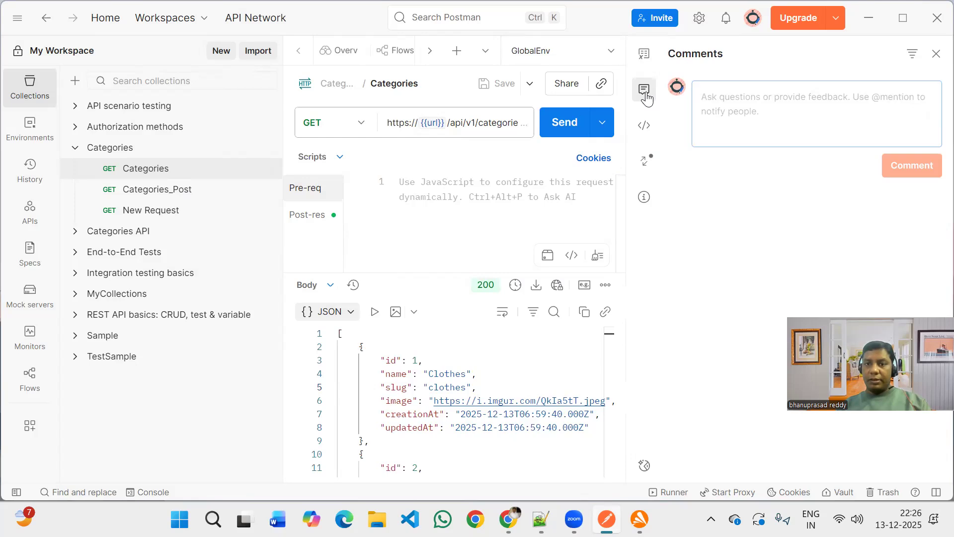
click(646, 98)
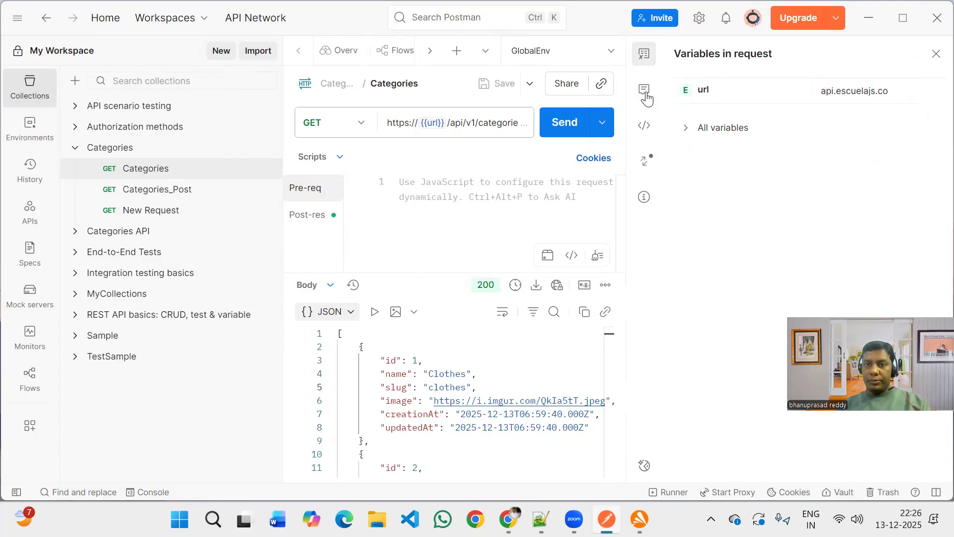
Review the variables in the Categories request and save the request.
click(901, 95)
click(688, 129)
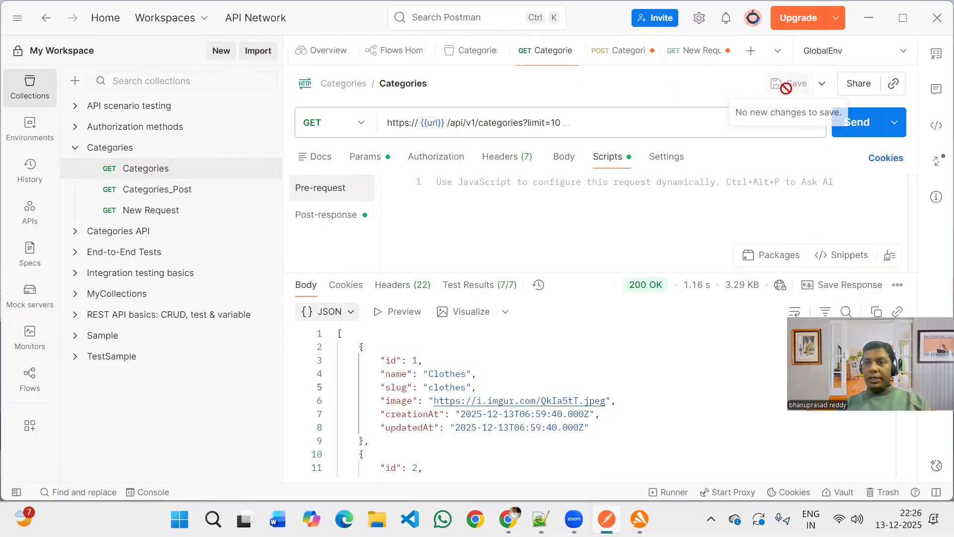
click(631, 132)
key(ctrl+s)
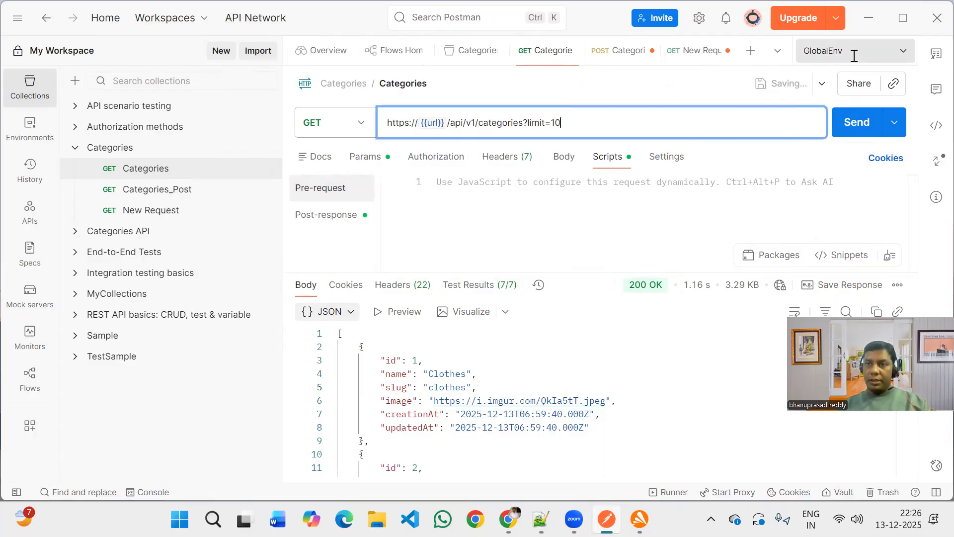
Review the workspace's environments and open Preprod and GlobalEnv to inspect their variables.
click(854, 56)
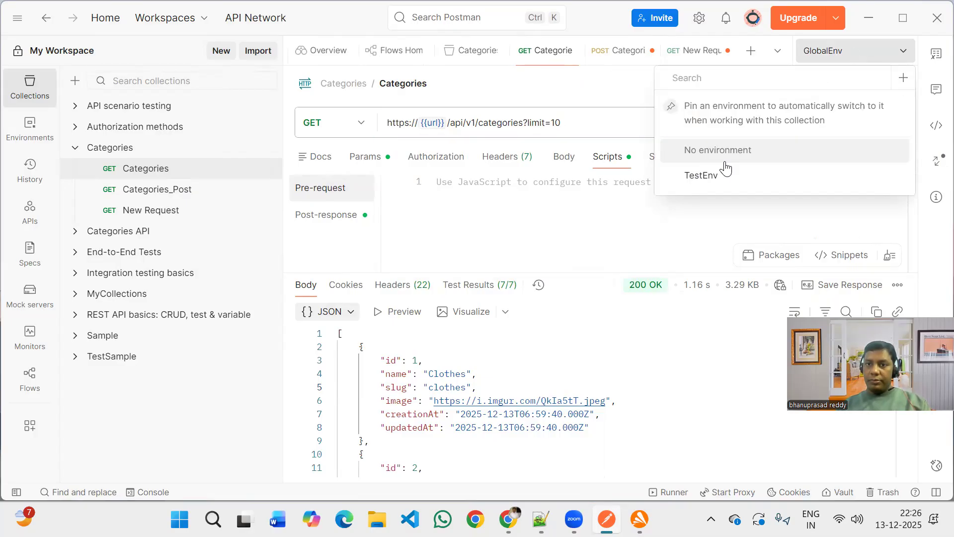
mouse_move(792, 175)
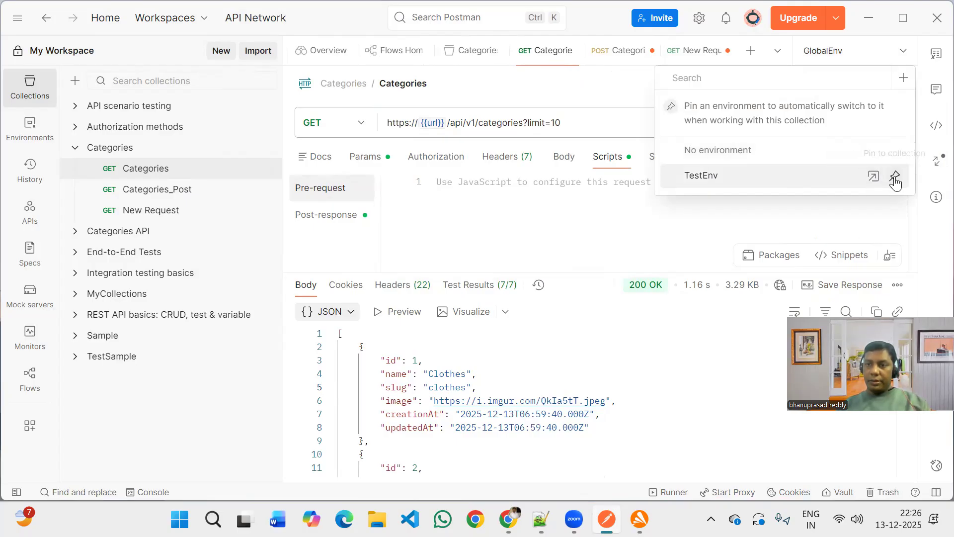
key(Escape)
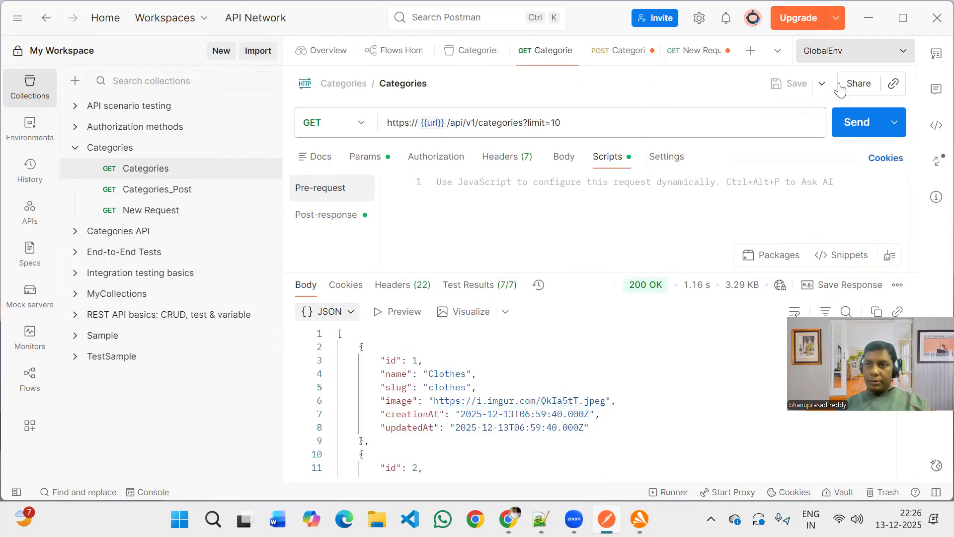
click(30, 129)
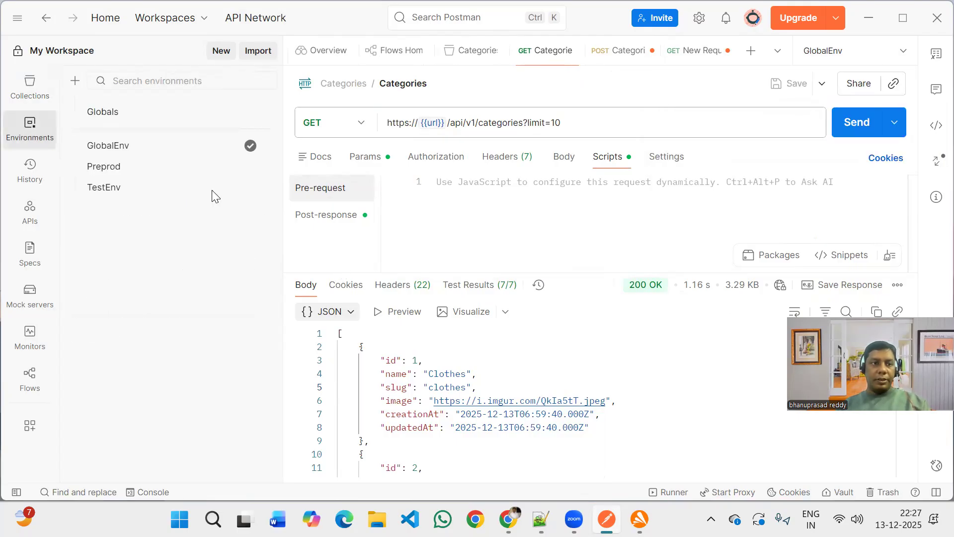
click(147, 167)
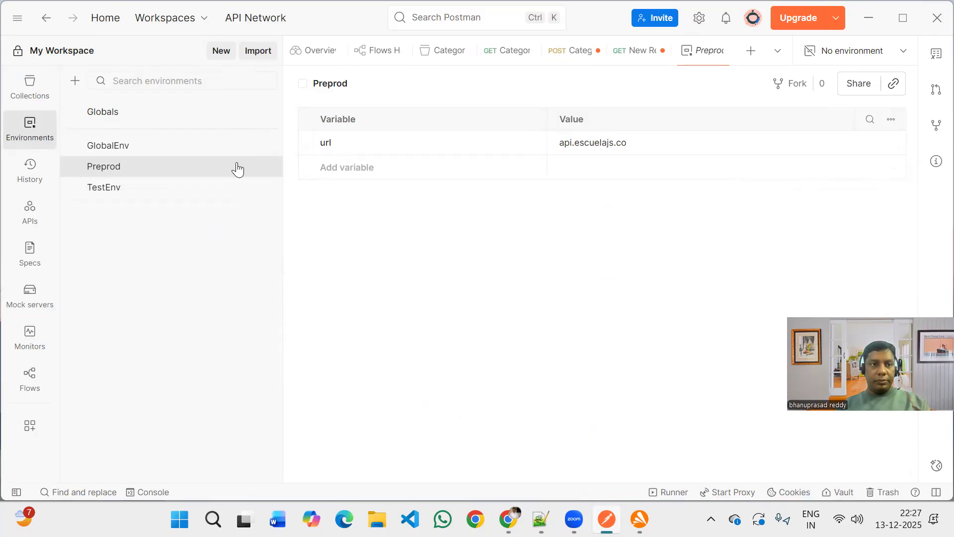
click(208, 145)
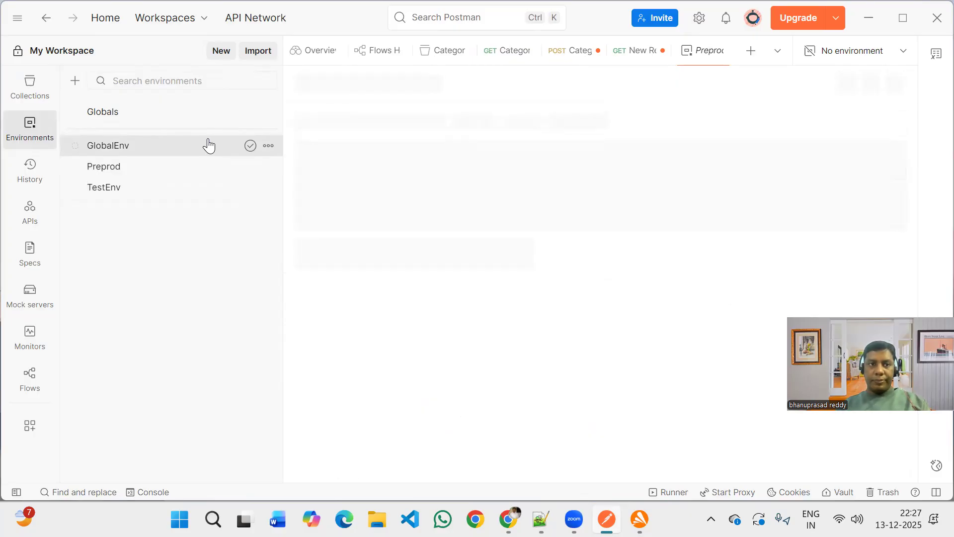
Delete the GlobalEnv and Preprod environments from the workspace.
click(268, 146)
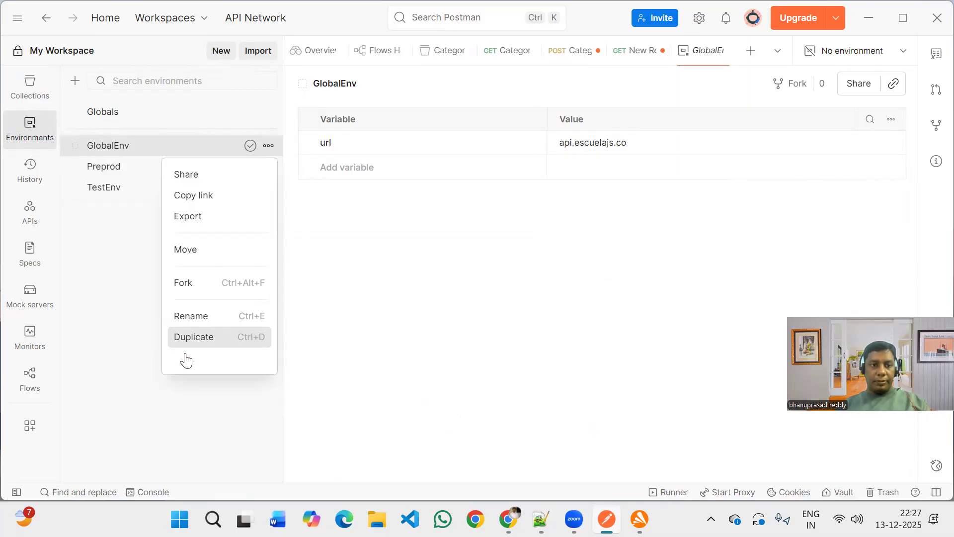
click(186, 359)
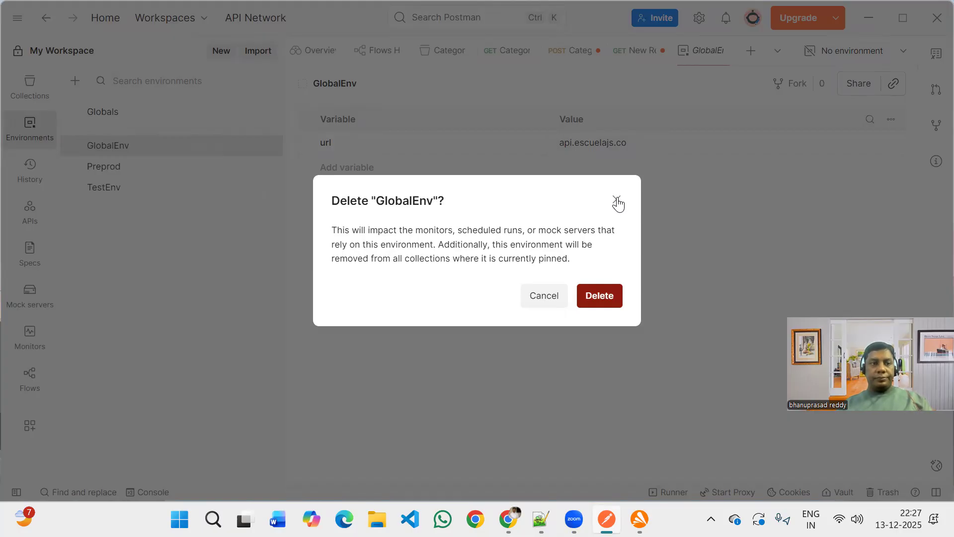
key(Return)
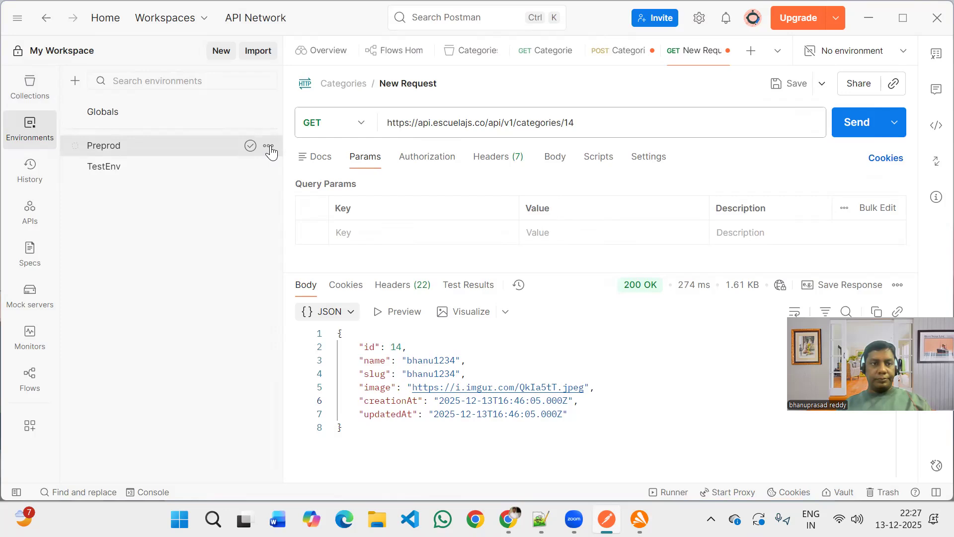
click(270, 146)
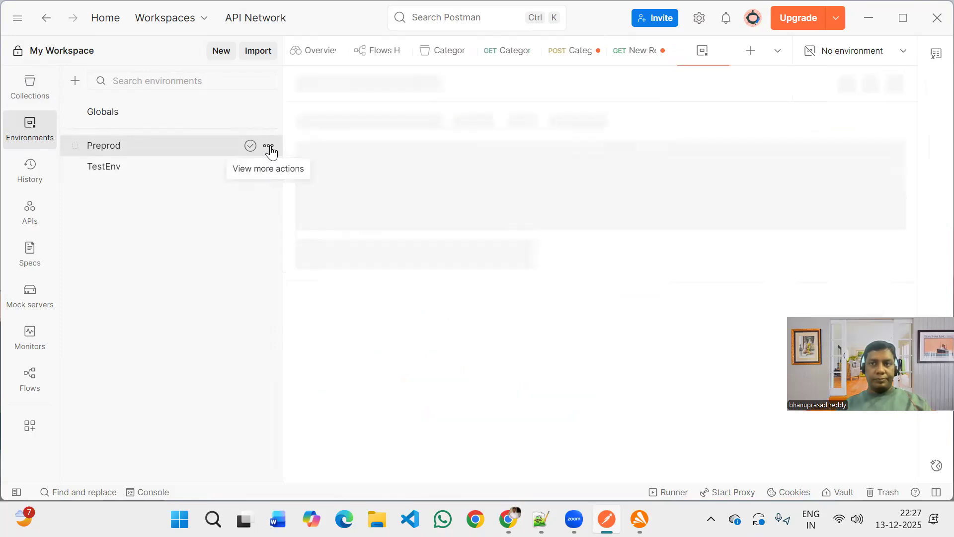
click(270, 147)
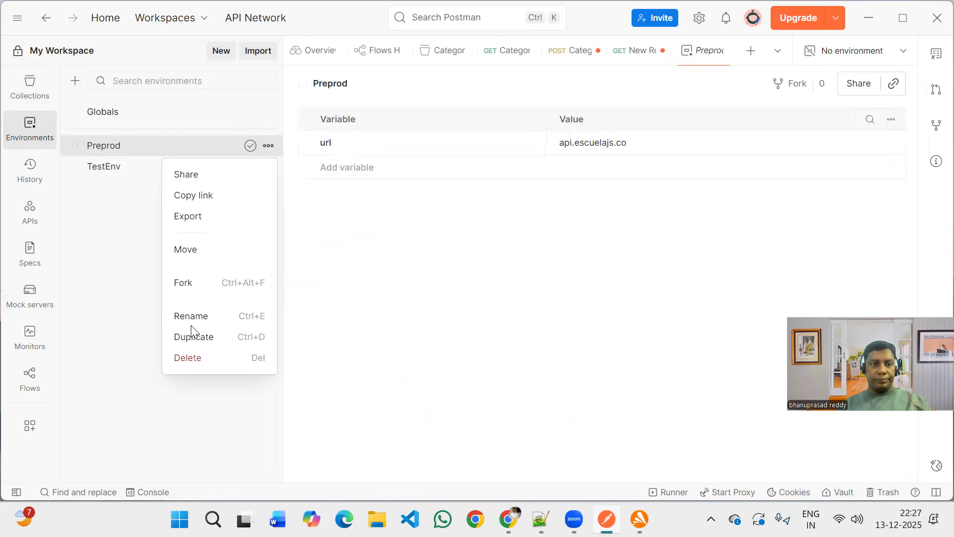
click(188, 358)
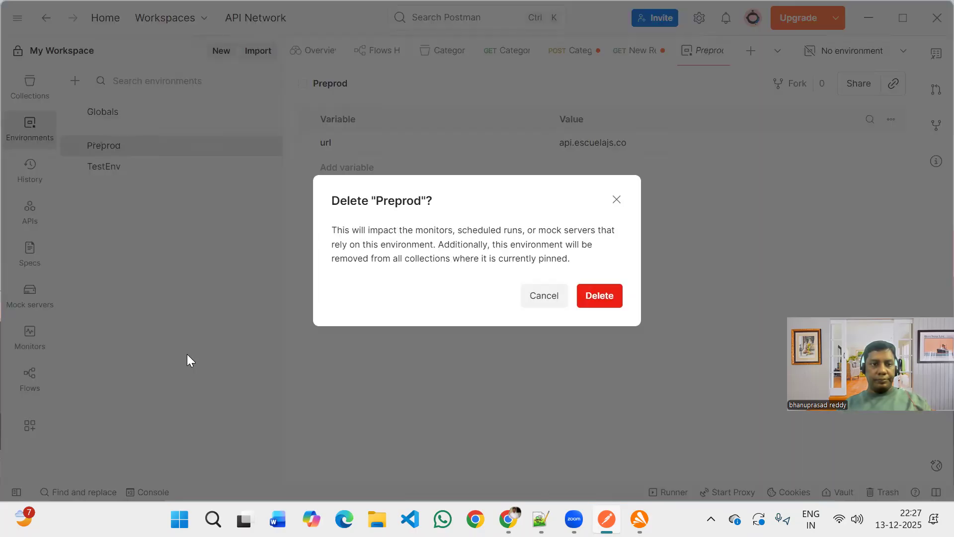
click(598, 297)
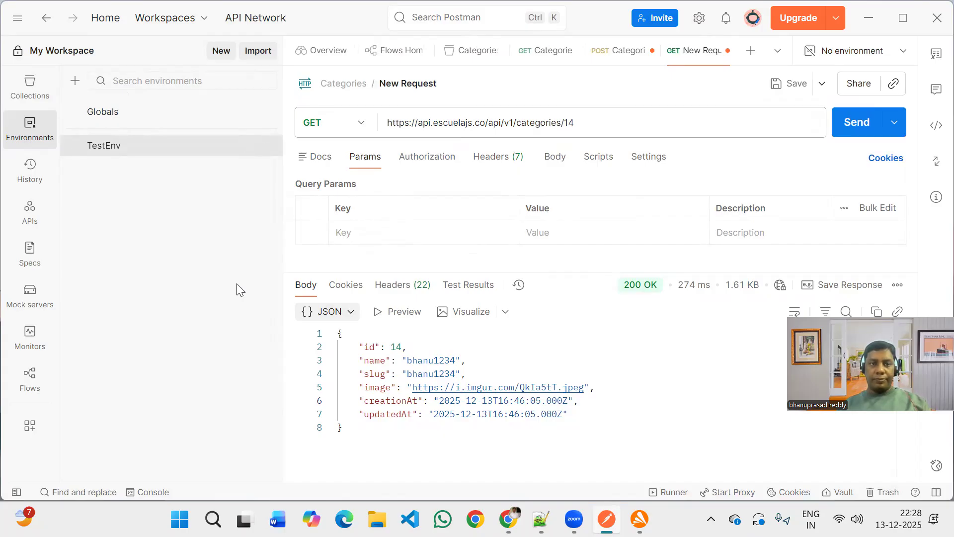
Look at TestEnv's variables and create a new environment named Preprod.
click(156, 148)
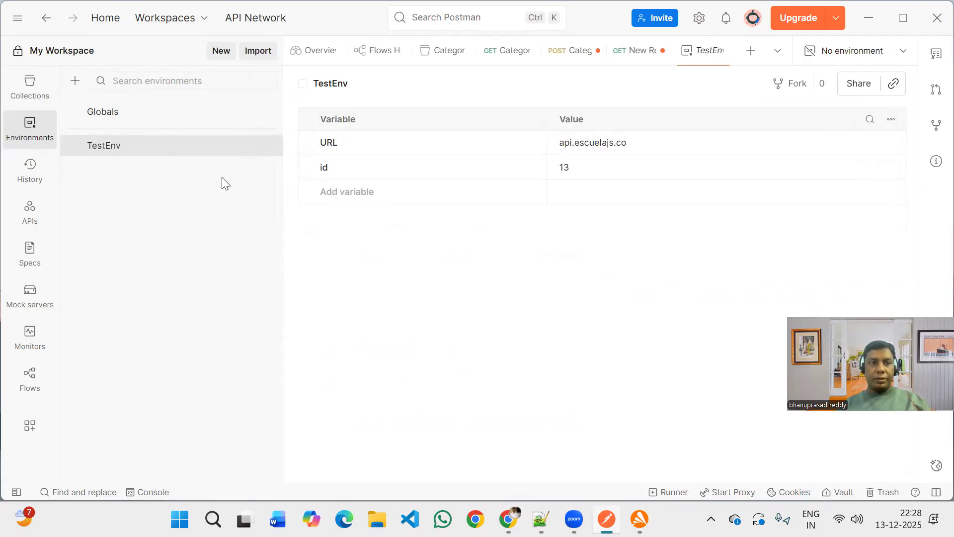
click(76, 83)
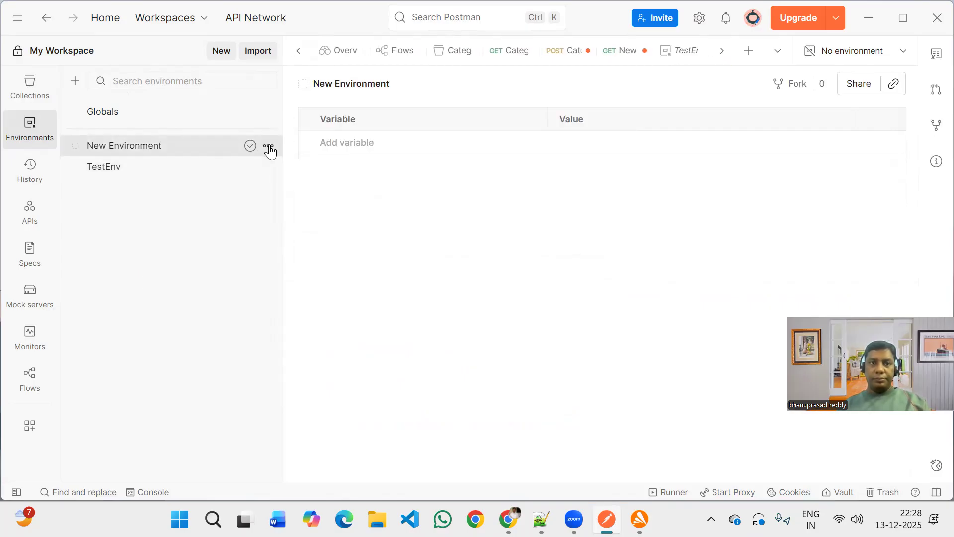
click(268, 145)
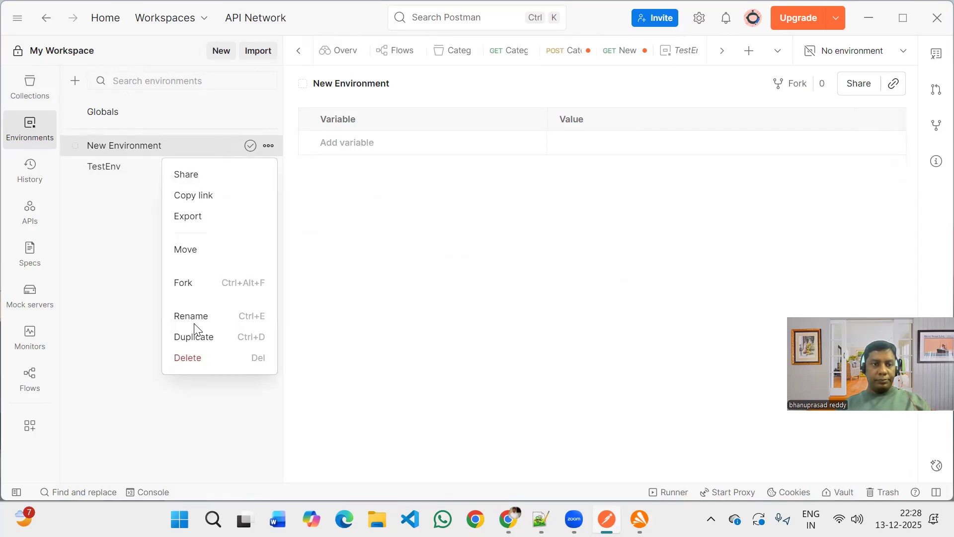
click(196, 318)
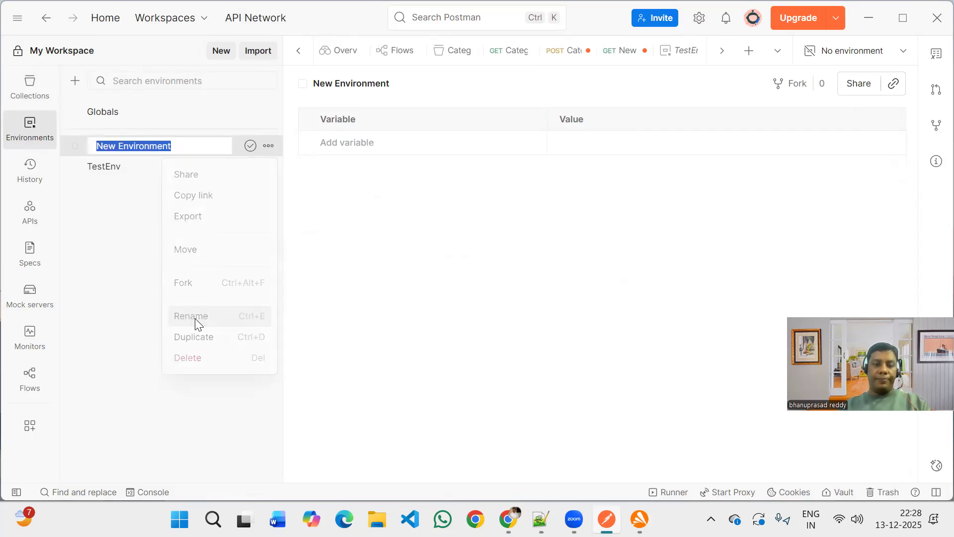
text(Prepro)
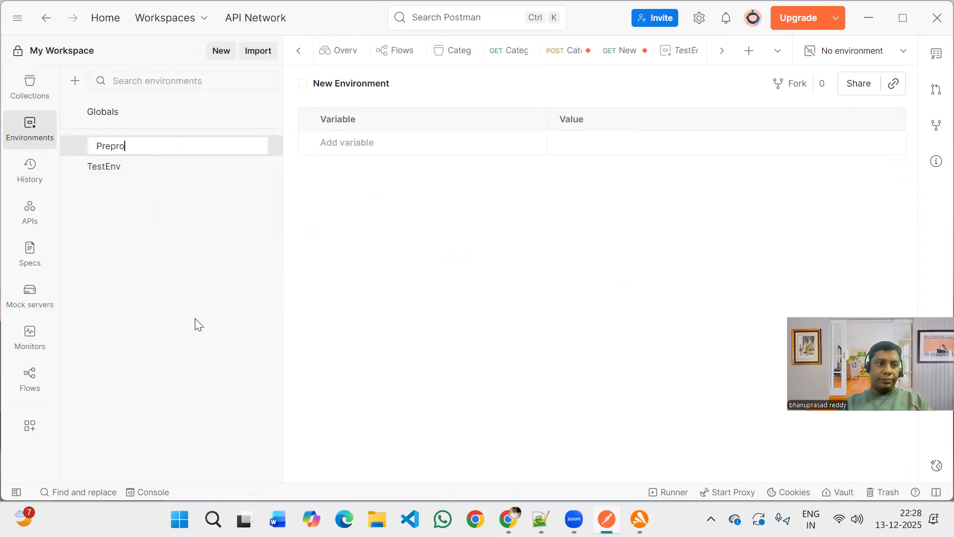
text(d)
key(Return)
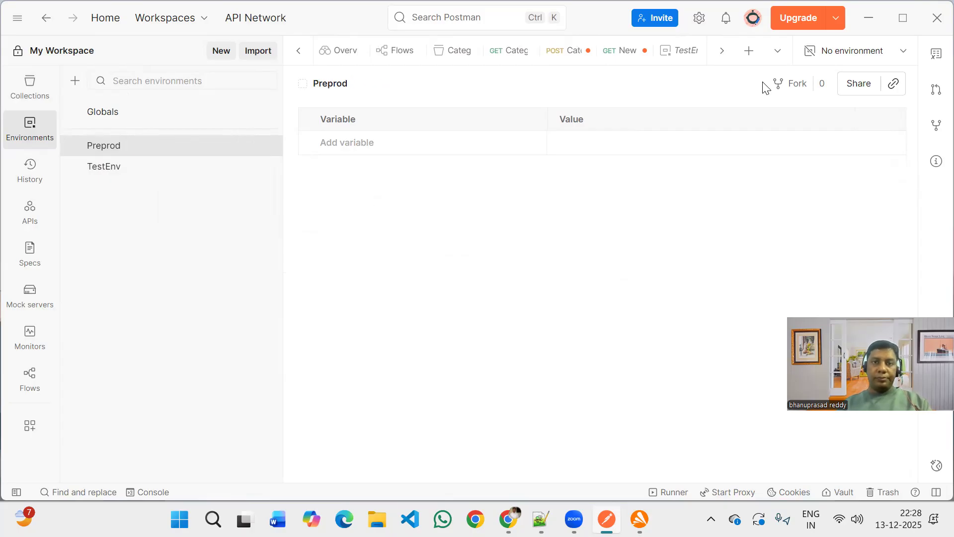
Check which environments can be made active and save the Preprod environment.
click(890, 60)
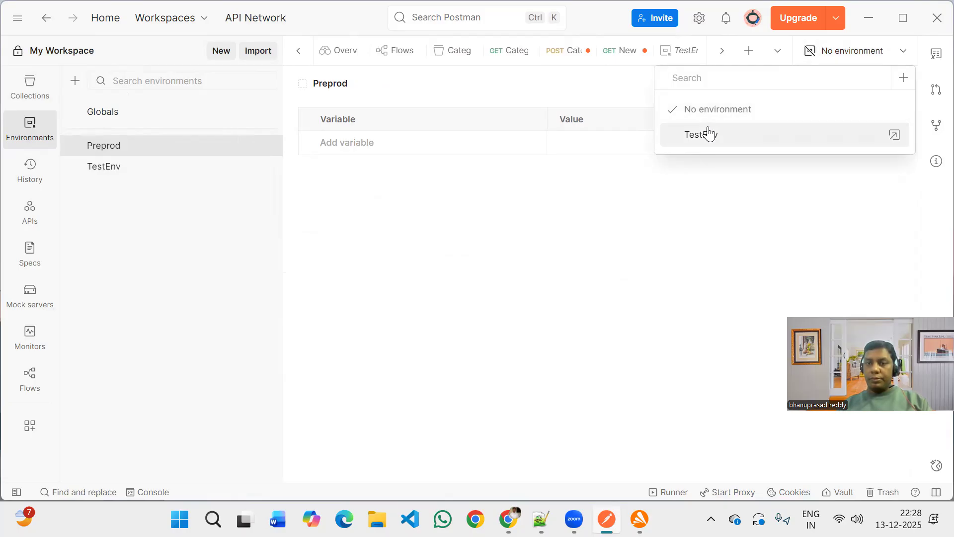
click(198, 206)
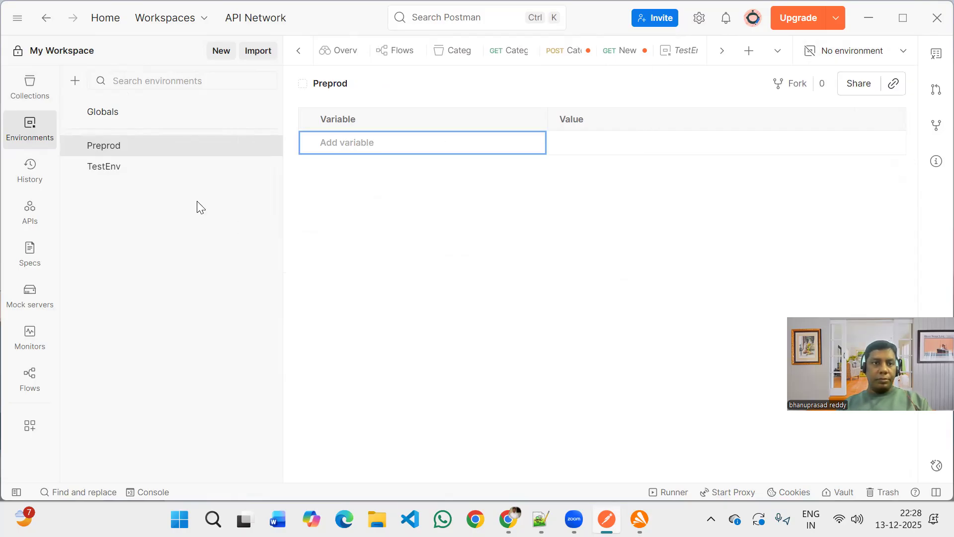
click(197, 202)
key(ctrl+s)
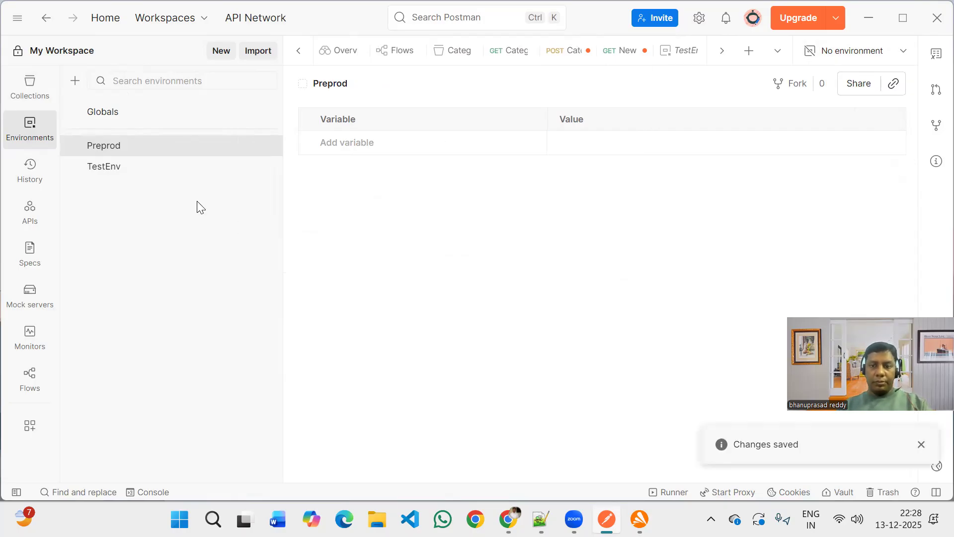
Add a variable Url with the value api.escuelajs.co to the Preprod environment and save it.
click(355, 140)
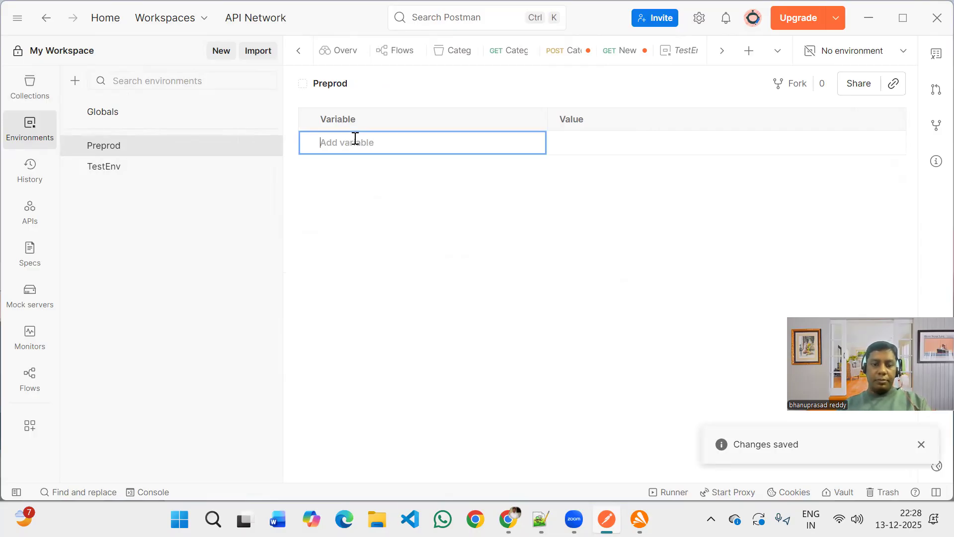
text(Url)
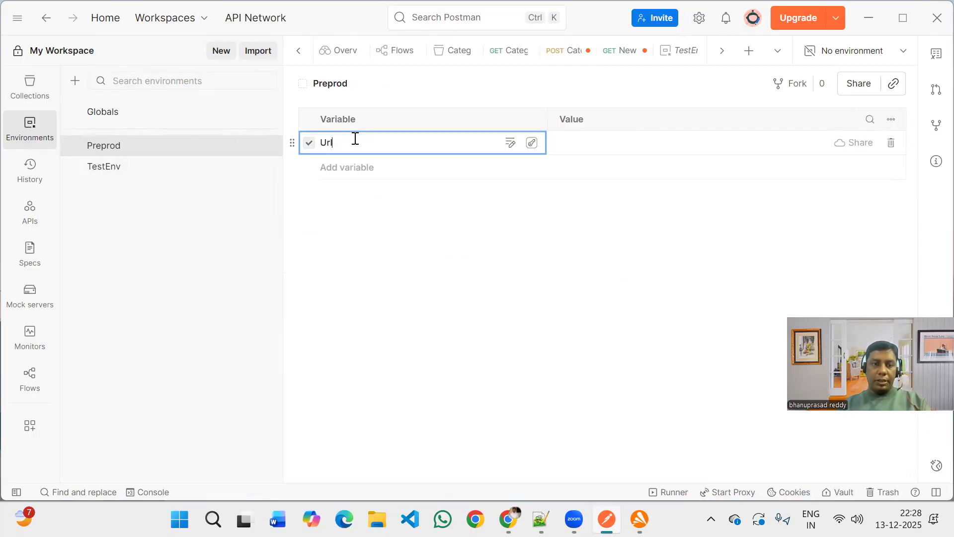
click(642, 145)
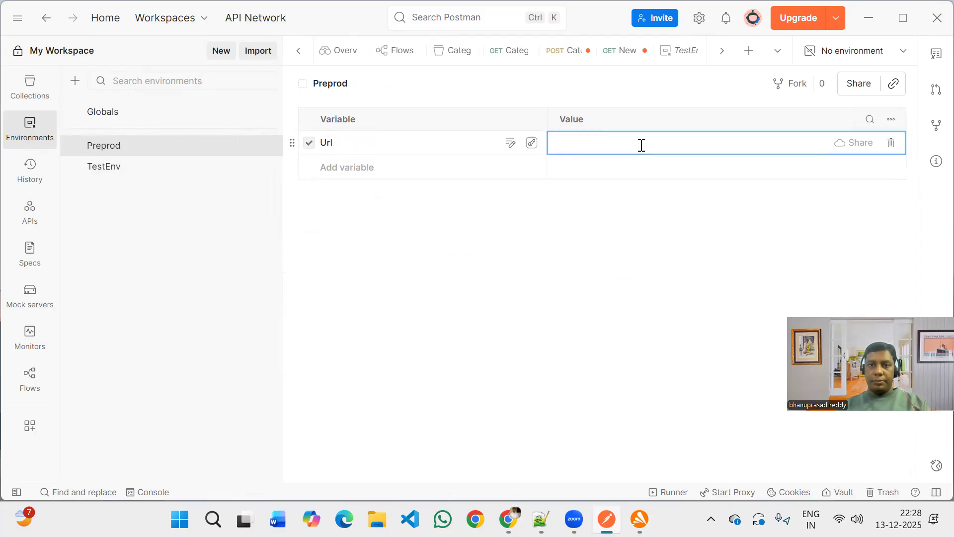
text(api.escuelajs.co)
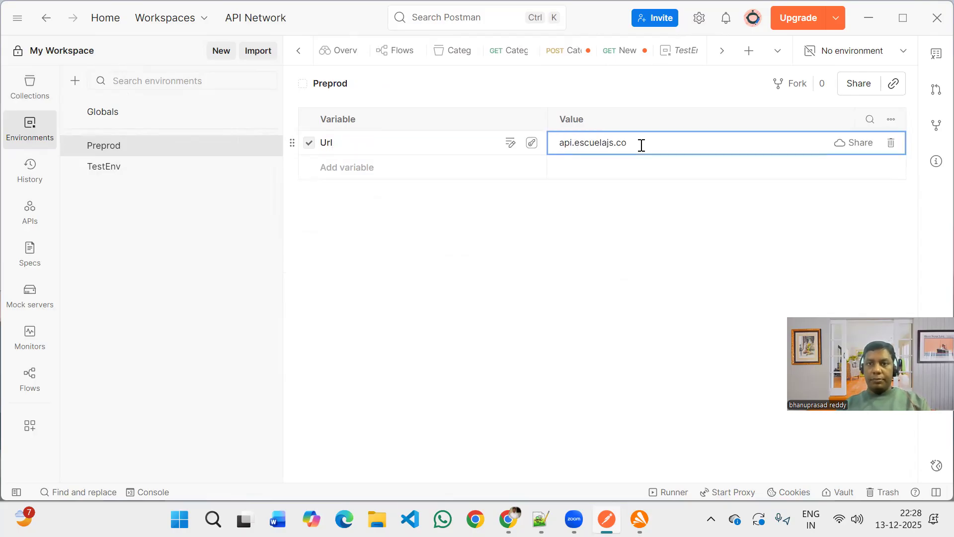
key(ctrl+s)
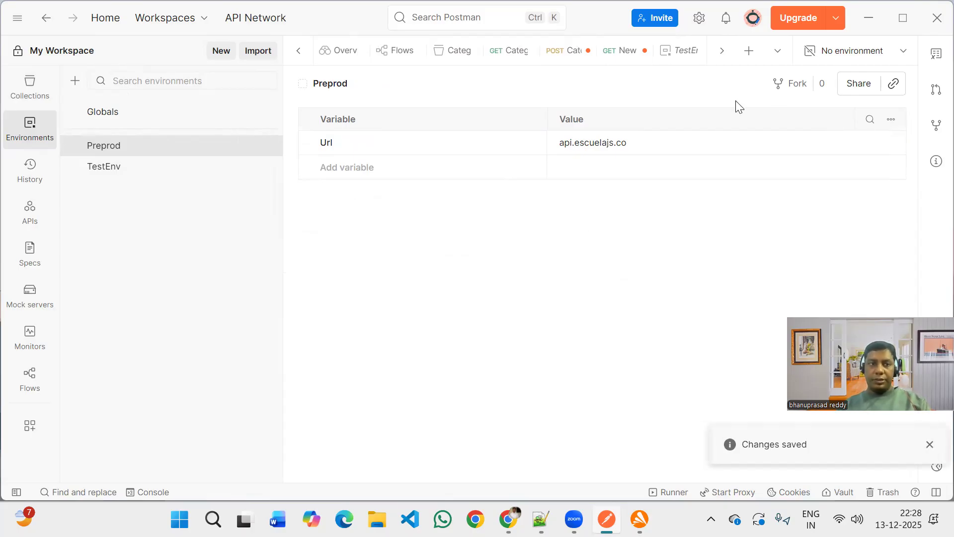
Open the Categories request and select TestEnv as the active environment from its unresolved url variable.
click(890, 58)
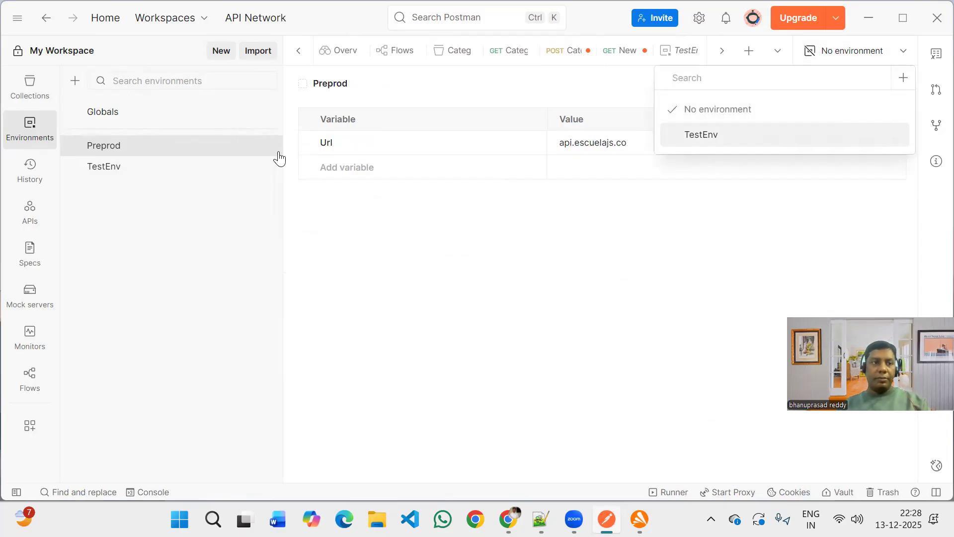
click(33, 94)
click(33, 95)
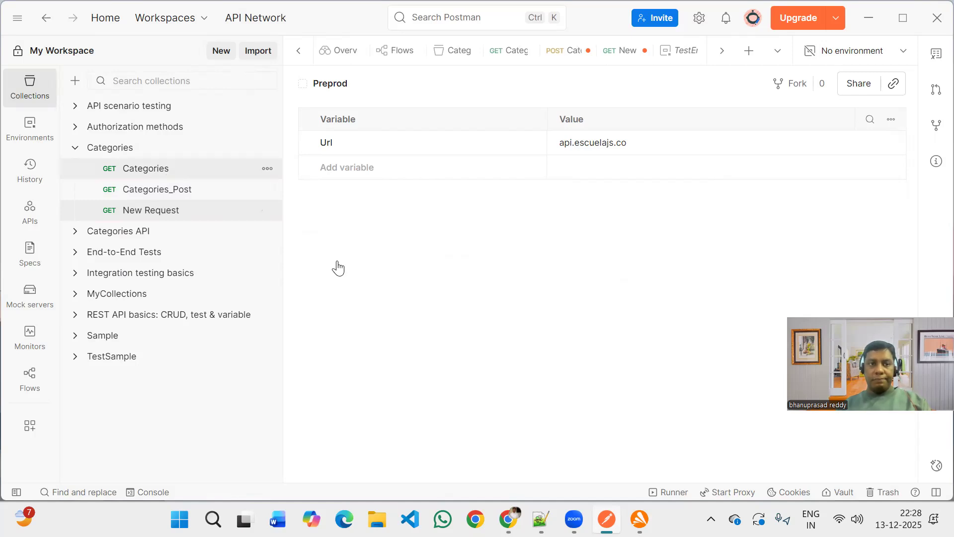
click(428, 123)
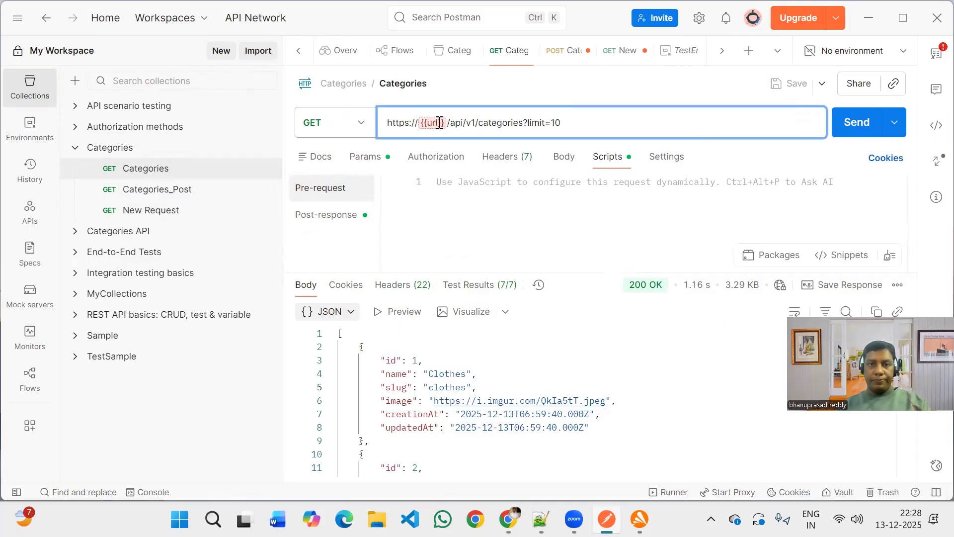
mouse_move(432, 125)
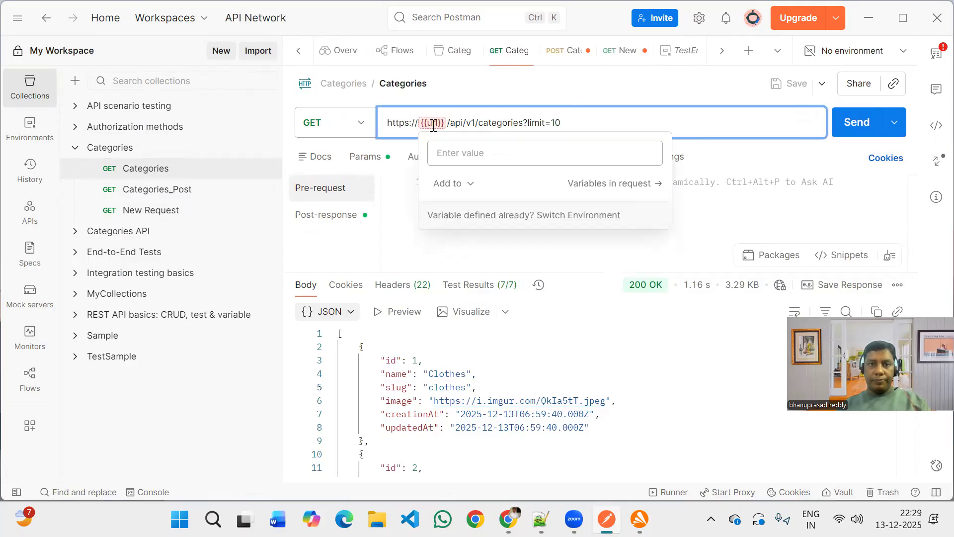
click(470, 190)
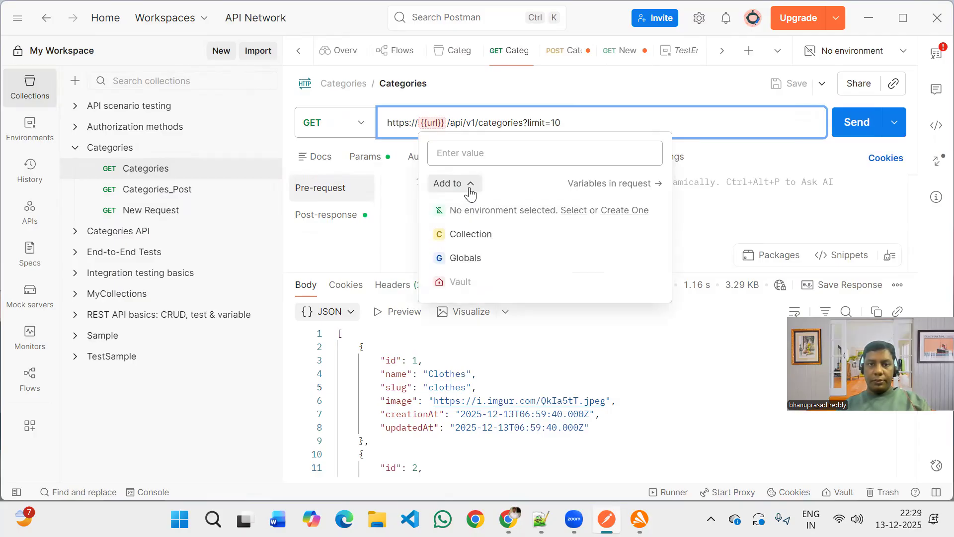
click(577, 214)
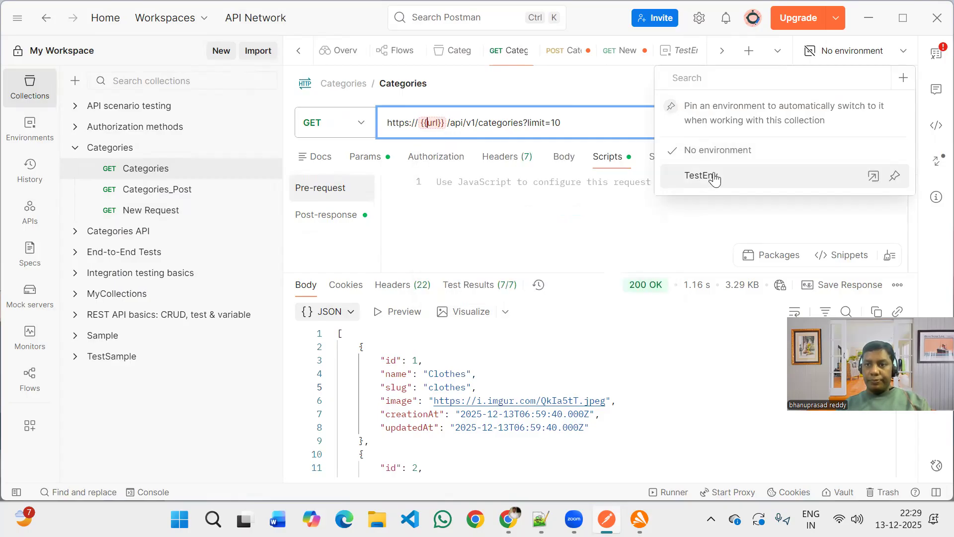
click(626, 243)
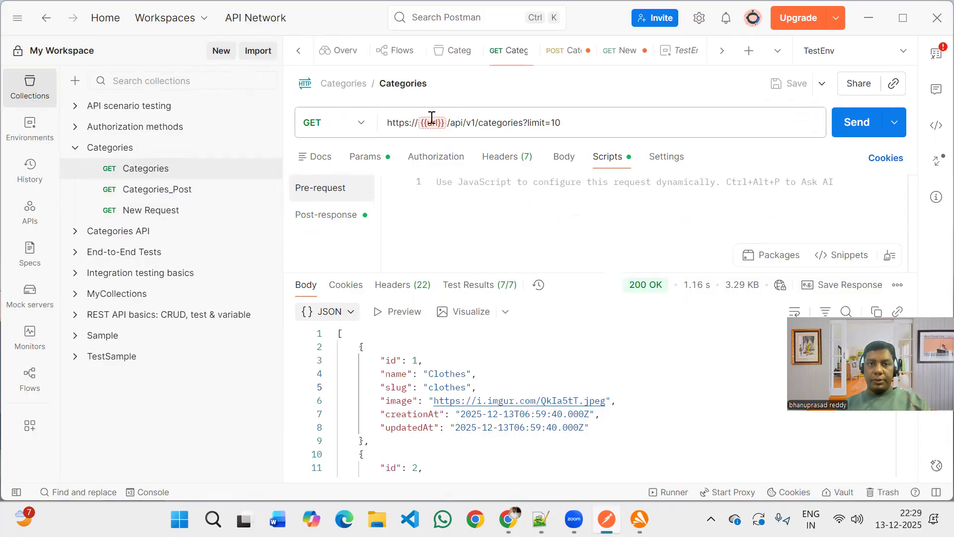
Inspect the url variable in the Categories request's URL and the scopes it can be added to.
mouse_move(433, 122)
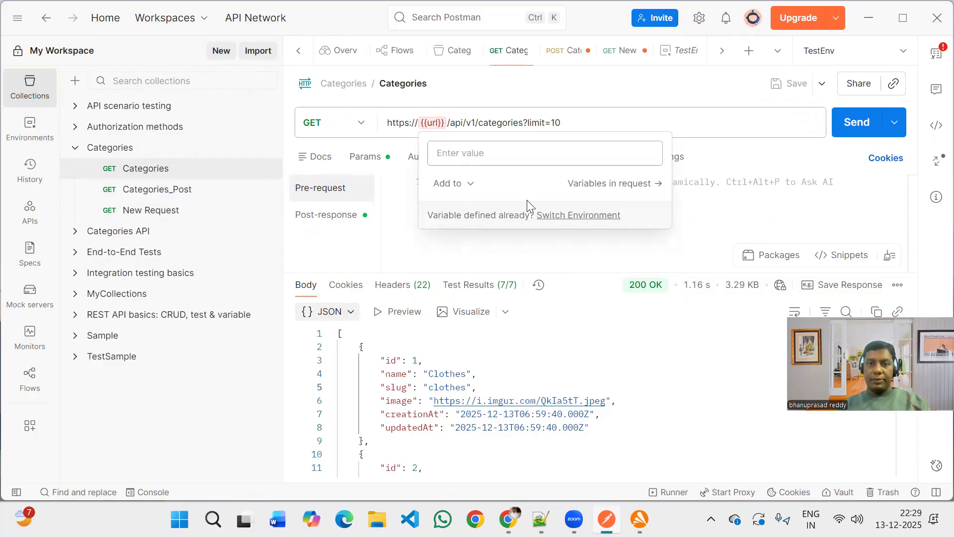
click(454, 183)
click(458, 209)
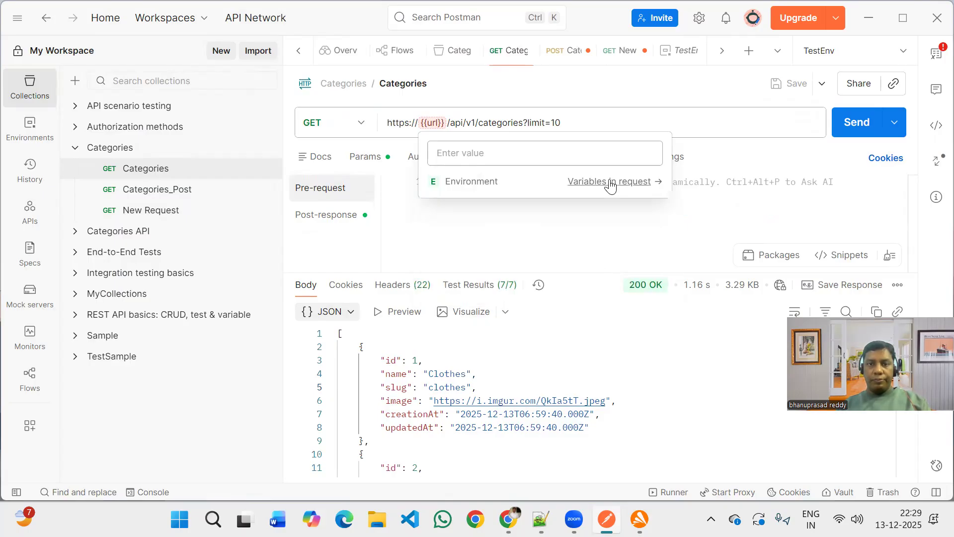
click(440, 129)
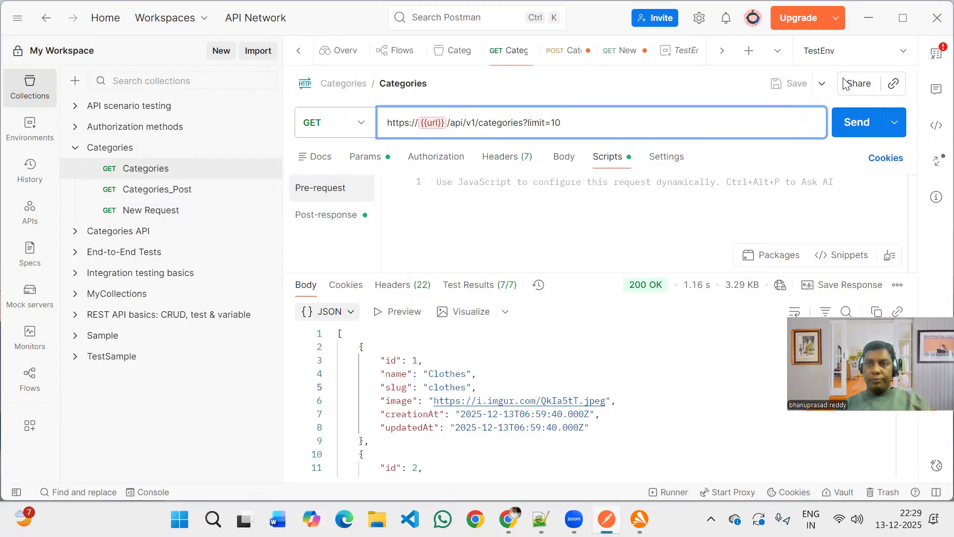
Create another blank environment, set Preprod as the active environment, and check the url variable in the Categories request.
click(854, 50)
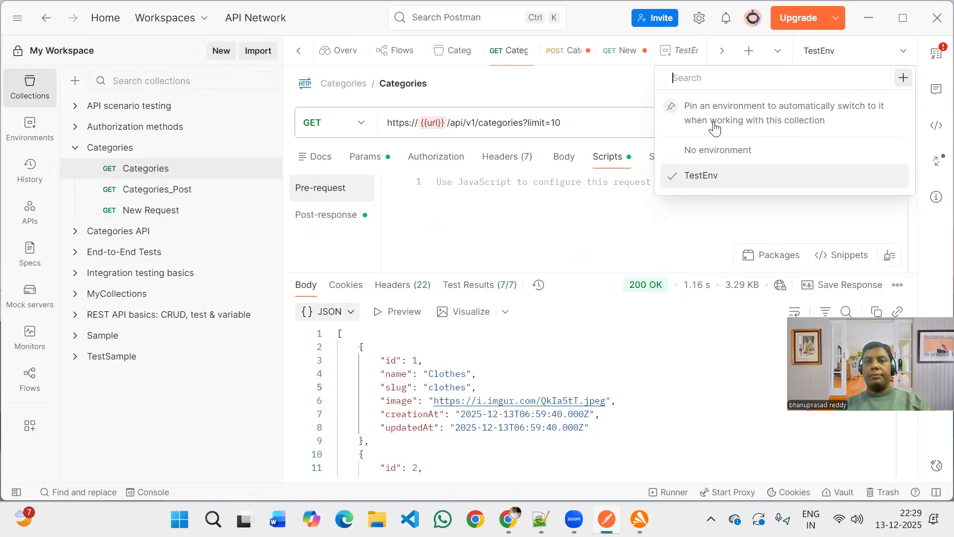
click(902, 78)
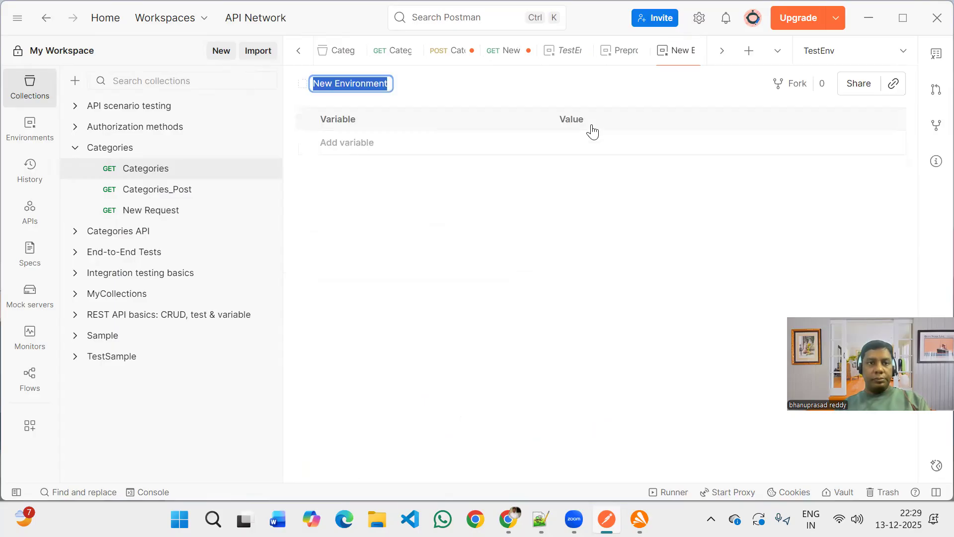
click(32, 132)
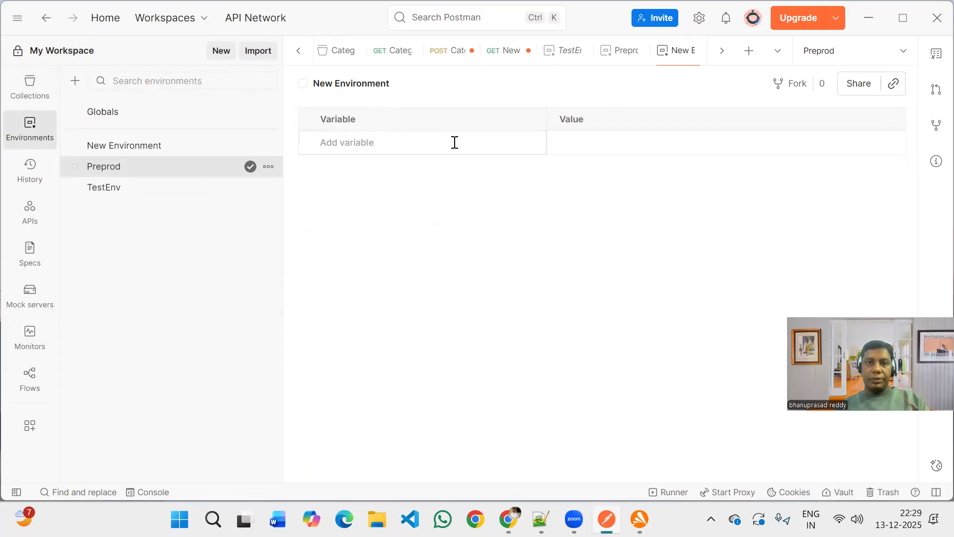
click(34, 101)
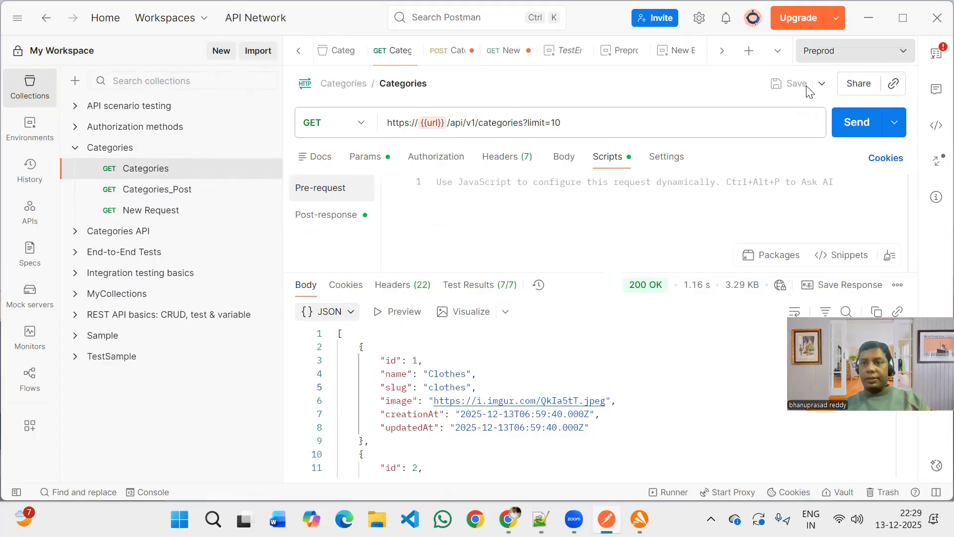
Change the variable in the Categories request's URL to {{Url}}, then save and send the request.
click(432, 122)
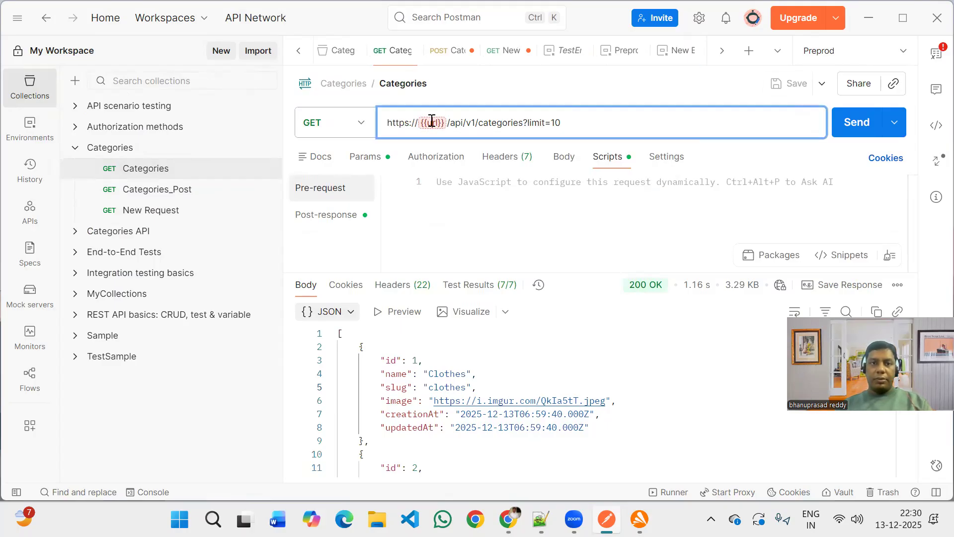
key(BackSpace)
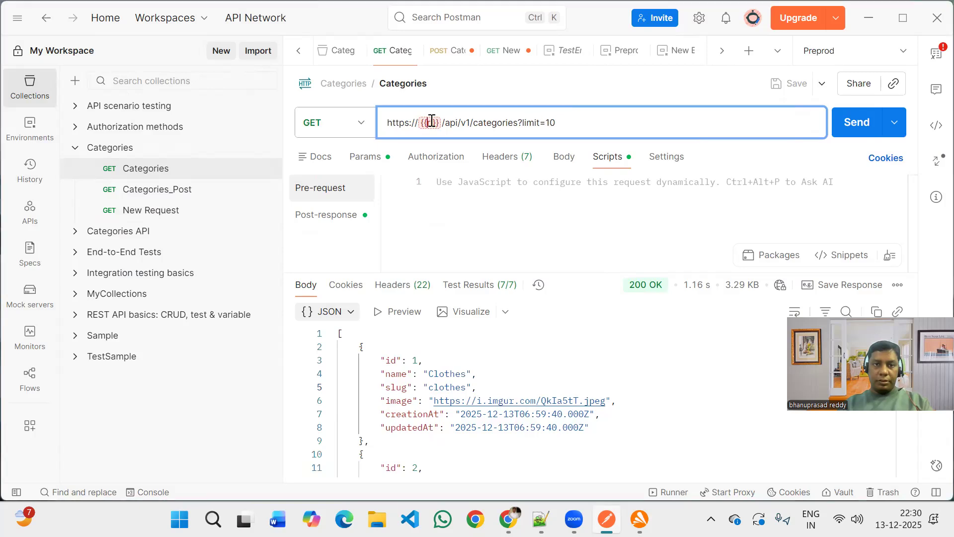
text(Url)
click(625, 122)
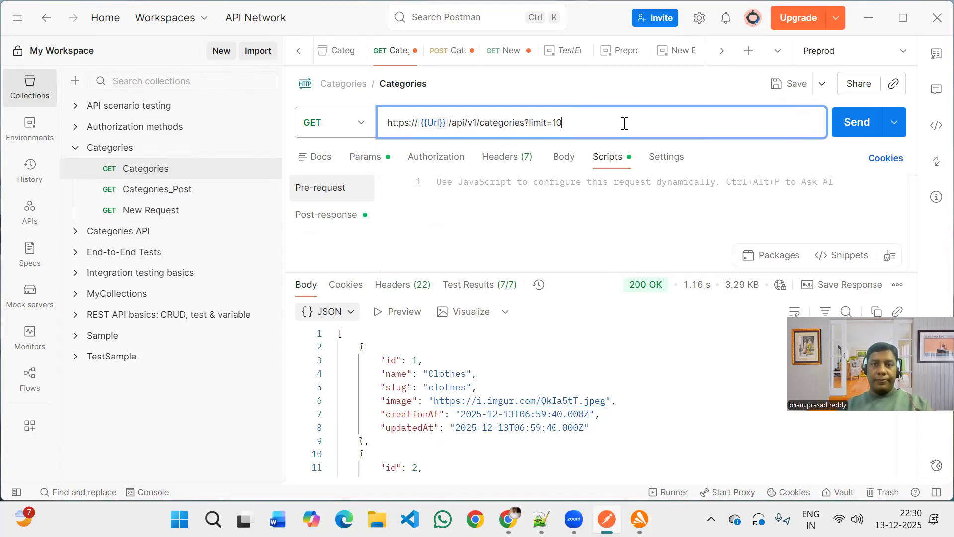
key(ctrl+s)
mouse_move(437, 124)
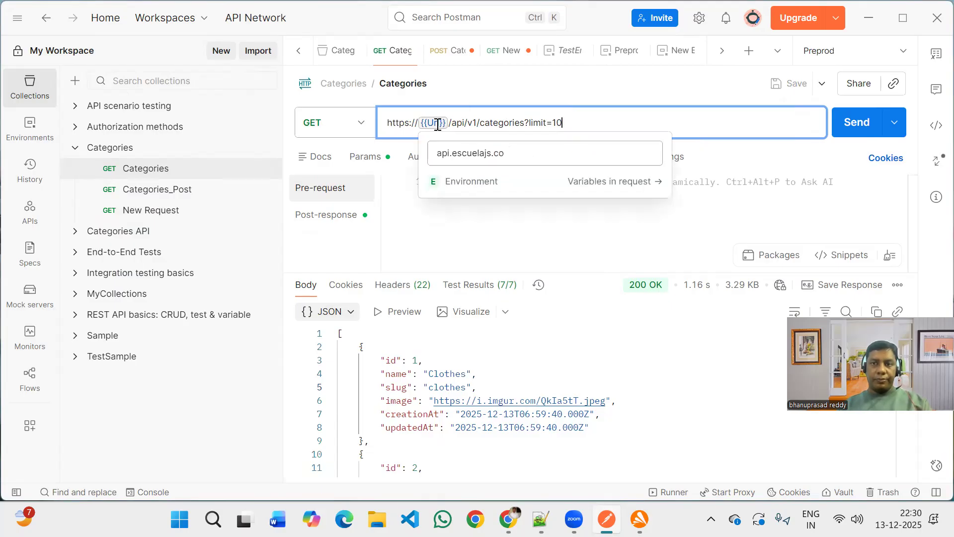
click(856, 131)
key(ctrl+Return)
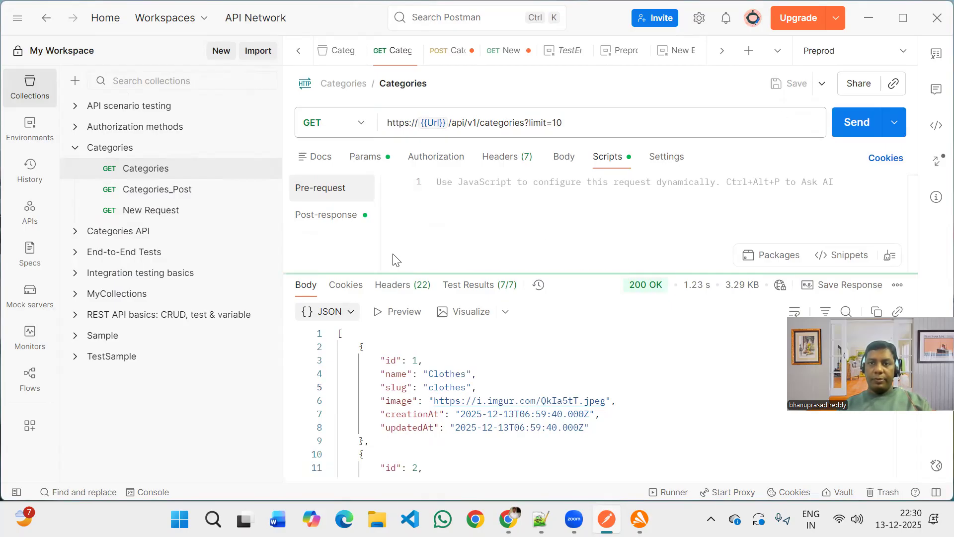
Change the variable in the Categories_Post request's URL to {{Url}} and send the request.
click(178, 194)
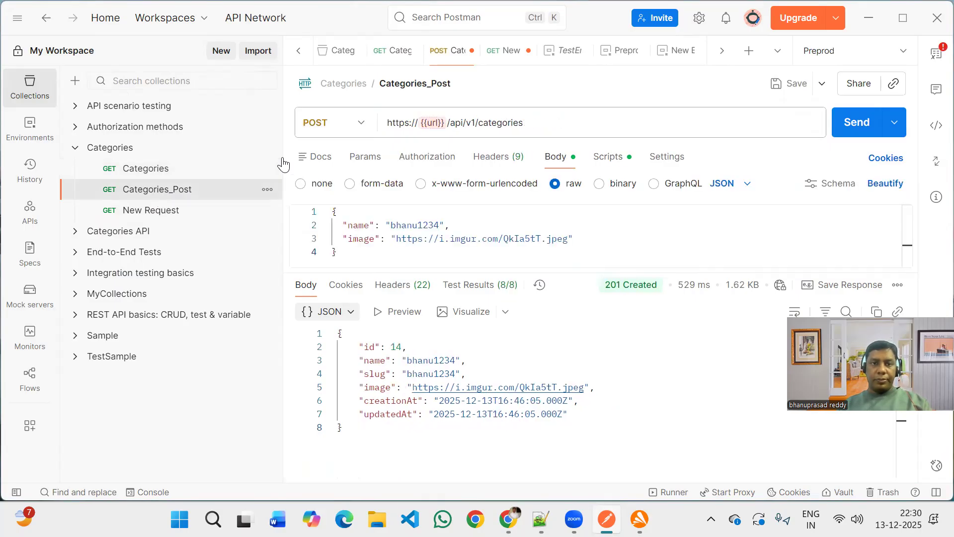
click(435, 122)
key(BackSpace)
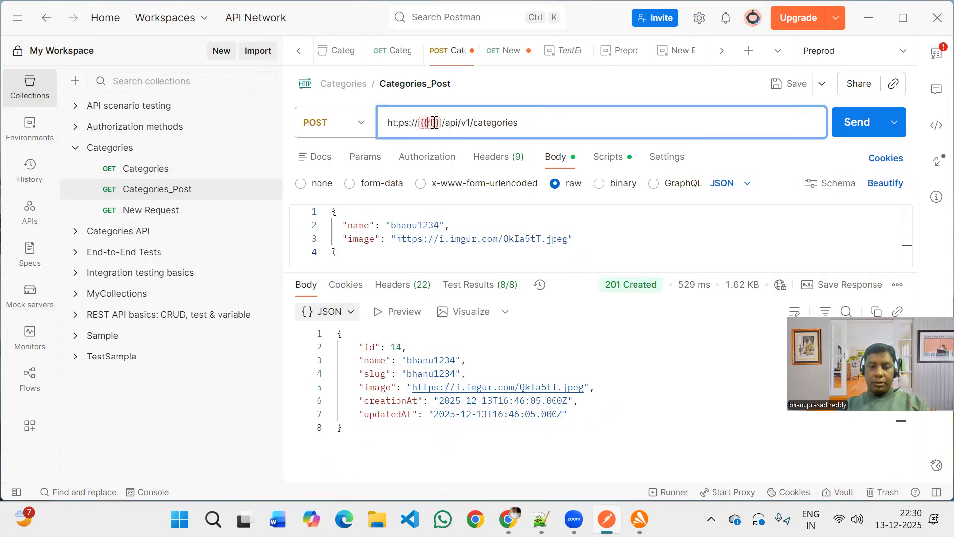
text(U)
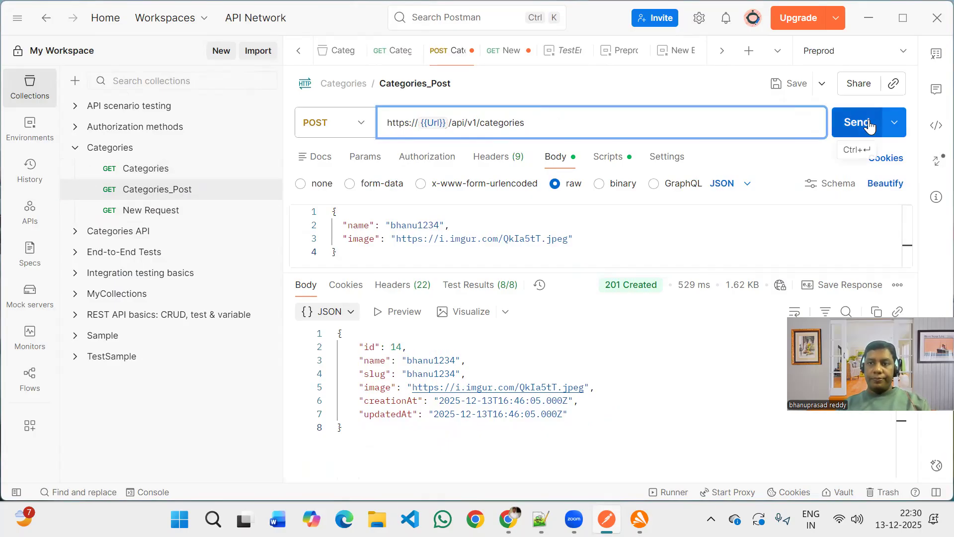
key(ctrl+Return)
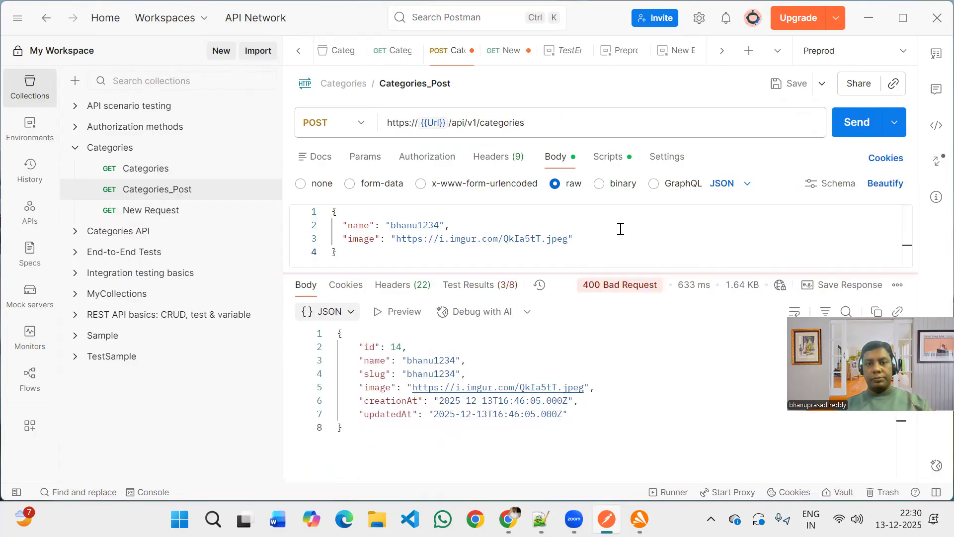
Append 5 to the name value in the Categories_Post request body and send the request again.
double_click(441, 226)
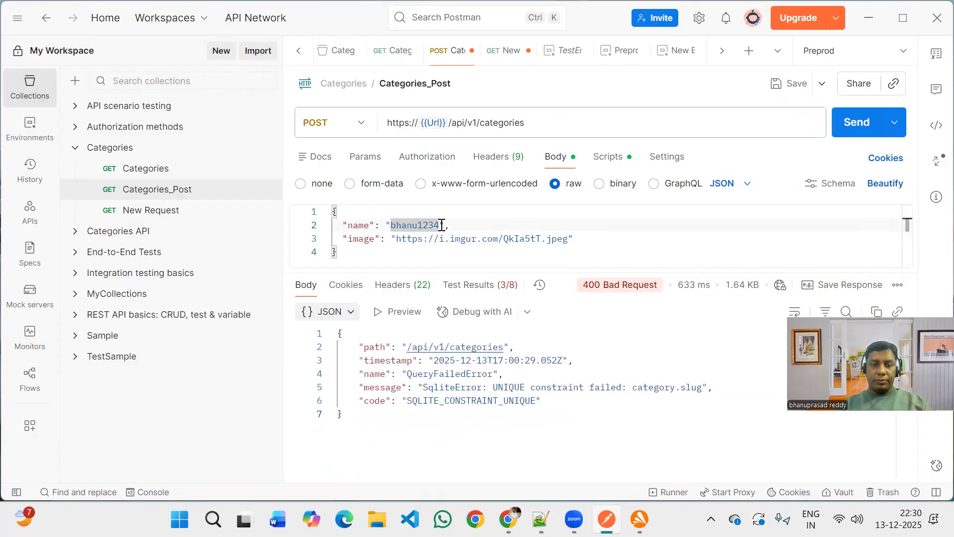
click(441, 226)
text(5)
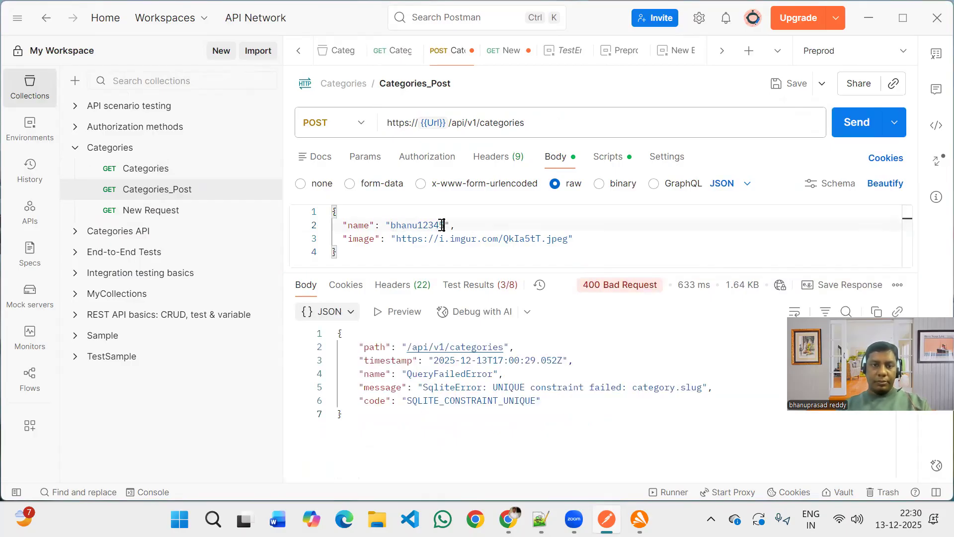
click(852, 126)
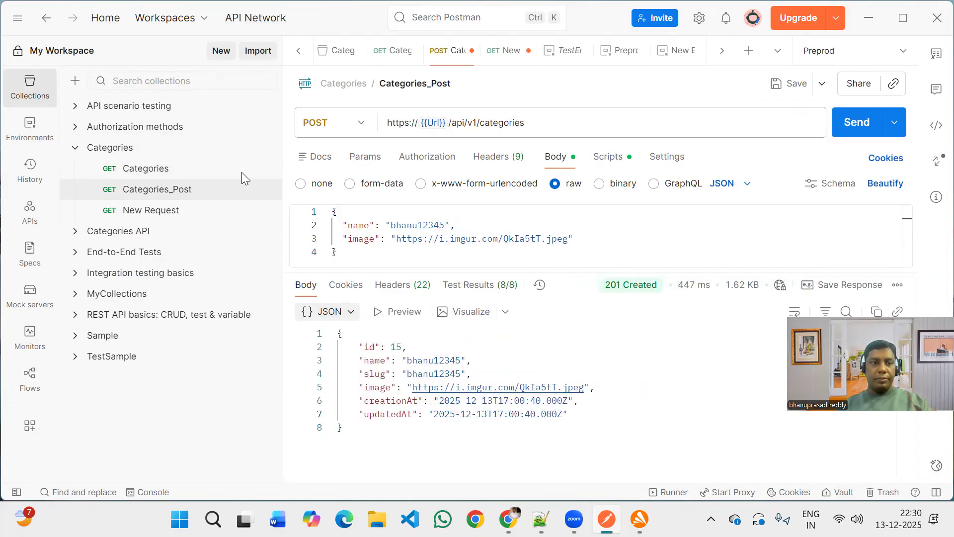
Replace the host api.escuelajs.co in the New Request URL with the variable {{Url}}, then save and send the request.
click(154, 211)
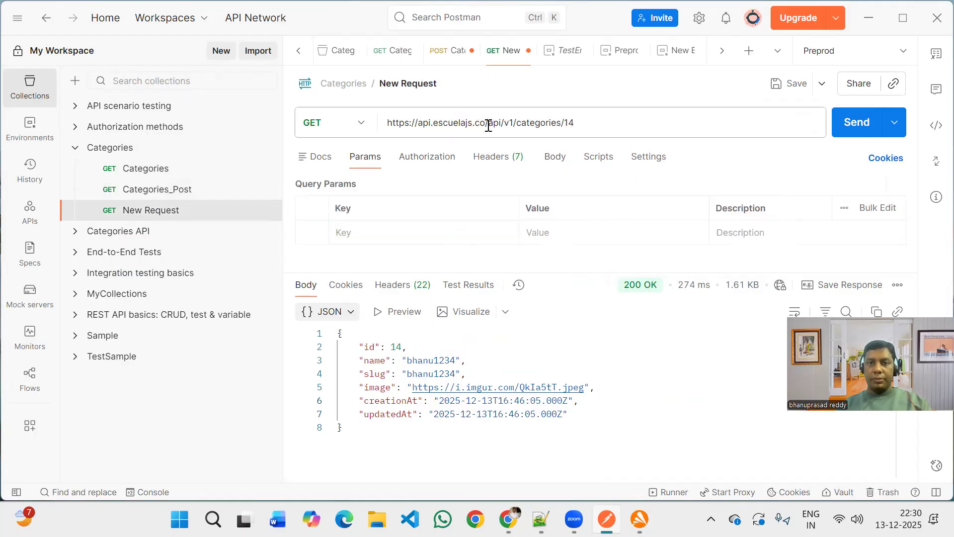
drag(485, 125, 418, 125)
key(BackSpace)
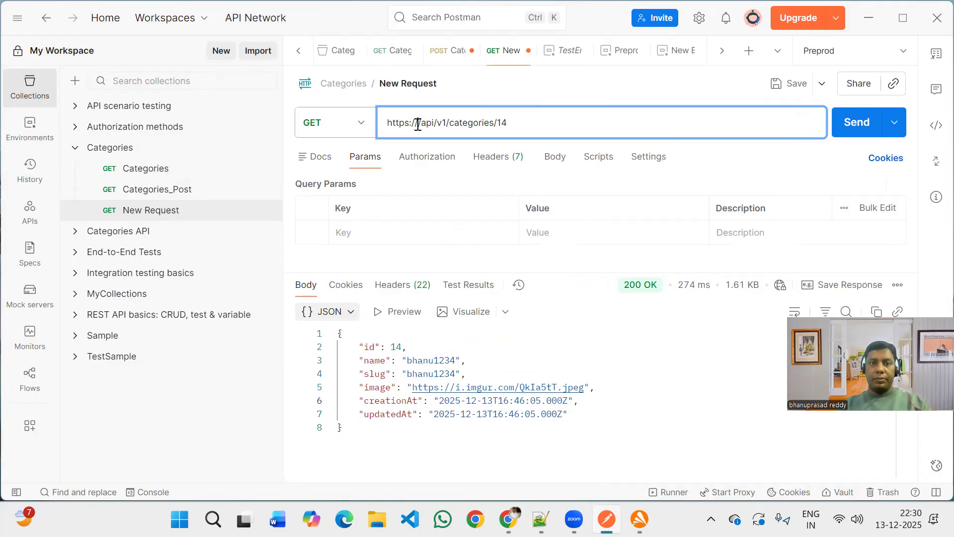
text({{)
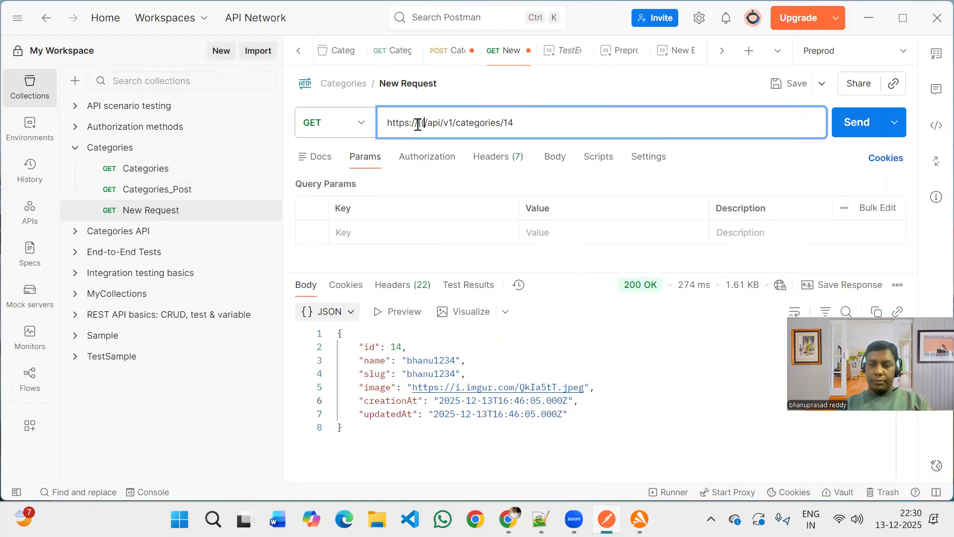
text(}})
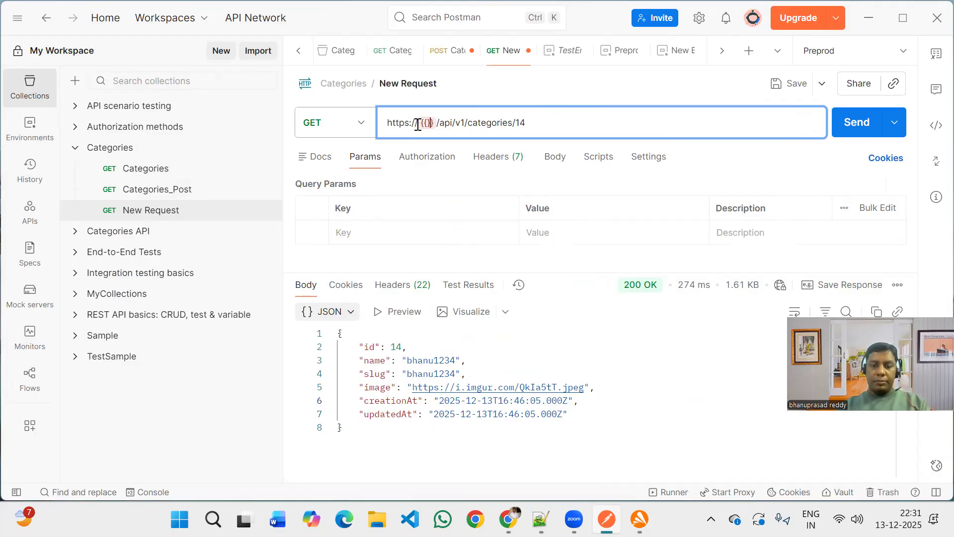
text(U)
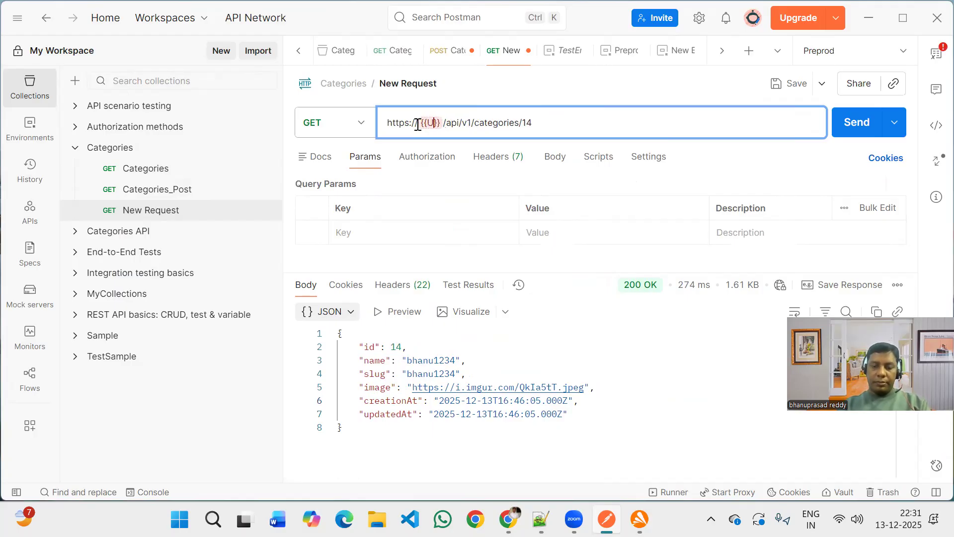
text(RL)
key(BackSpace)
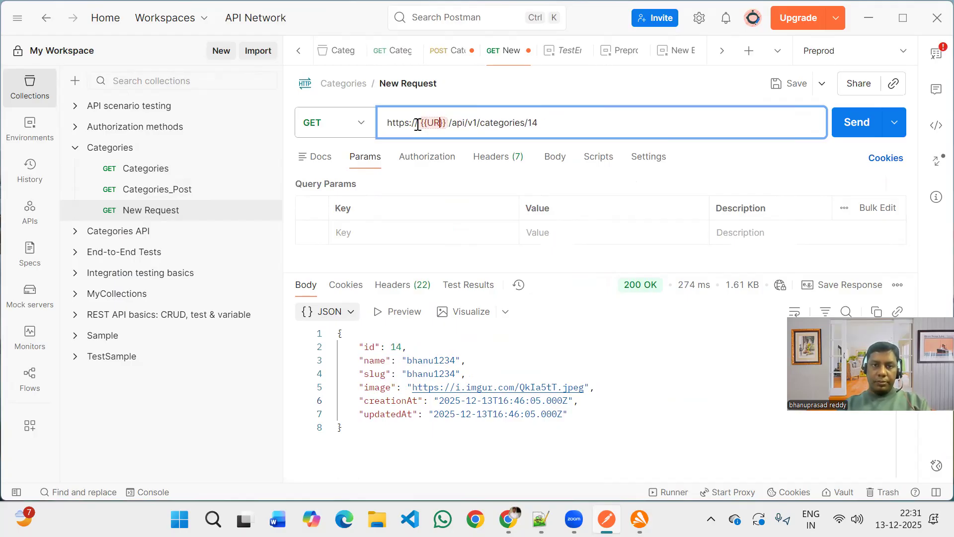
text(I)
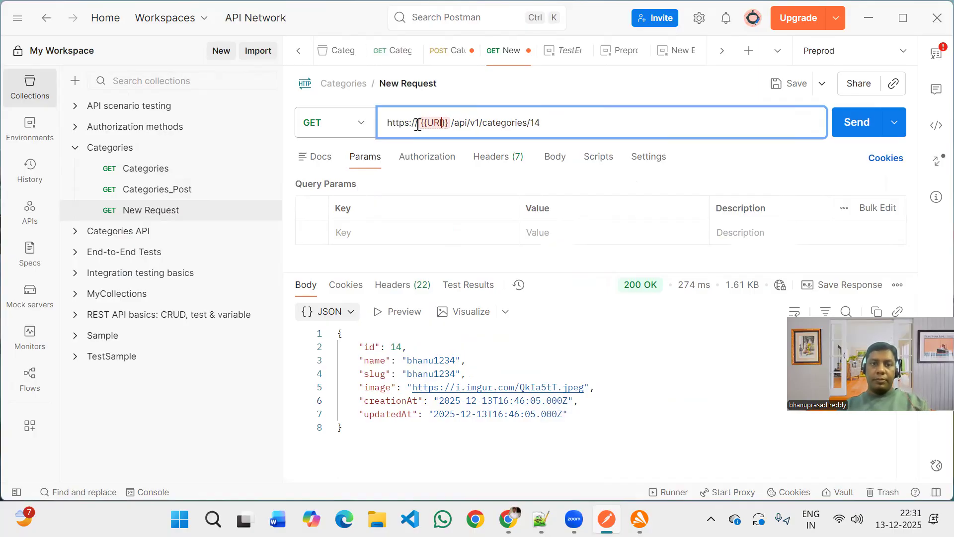
key(BackSpace)
key(BackSpace)
text(rl)
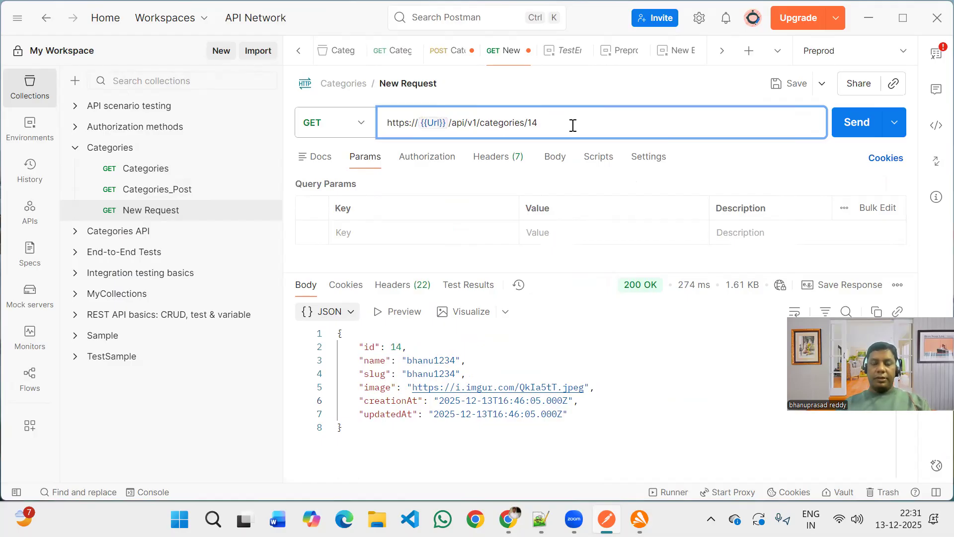
key(ctrl+s)
click(857, 133)
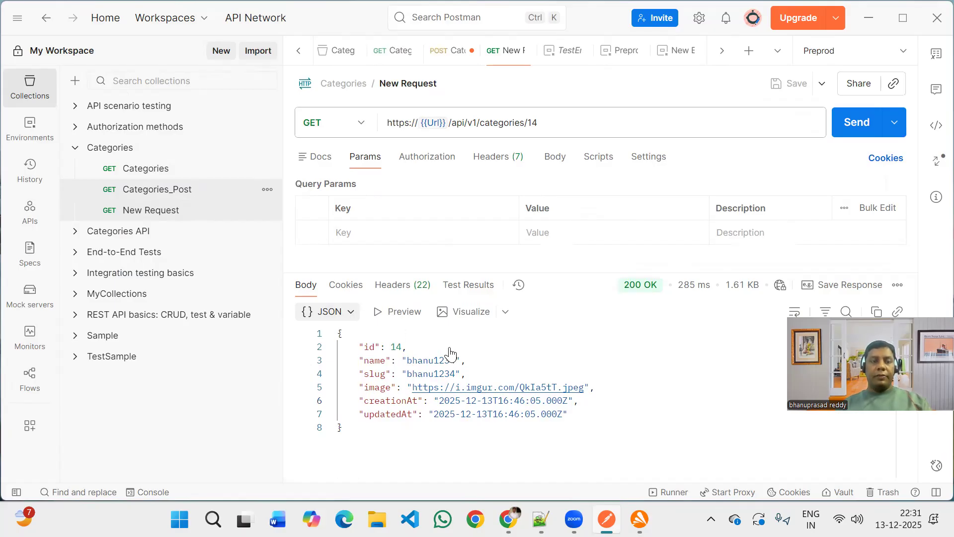
Return to the Categories_Post request, select the name value in its body, and open a new AI chat.
key(ctrl+shift+Tab)
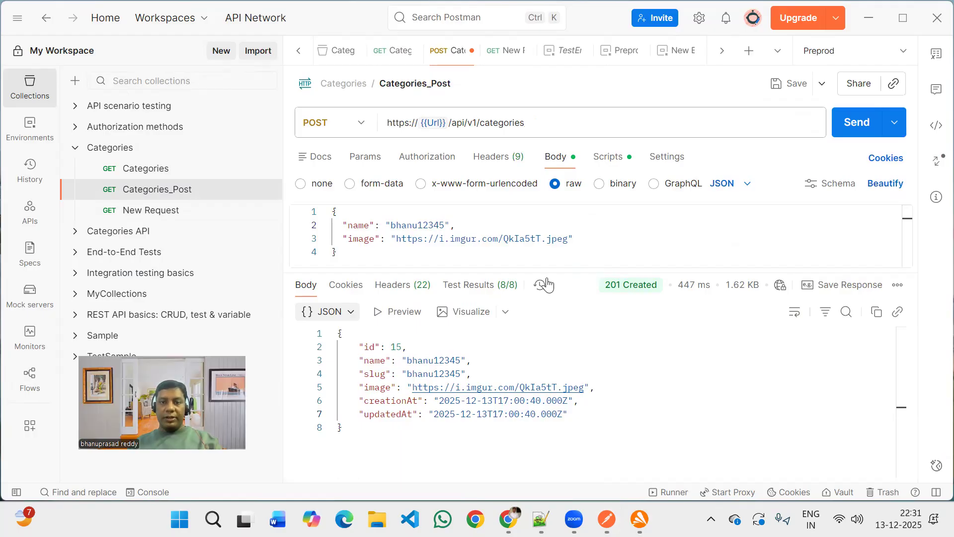
click(590, 247)
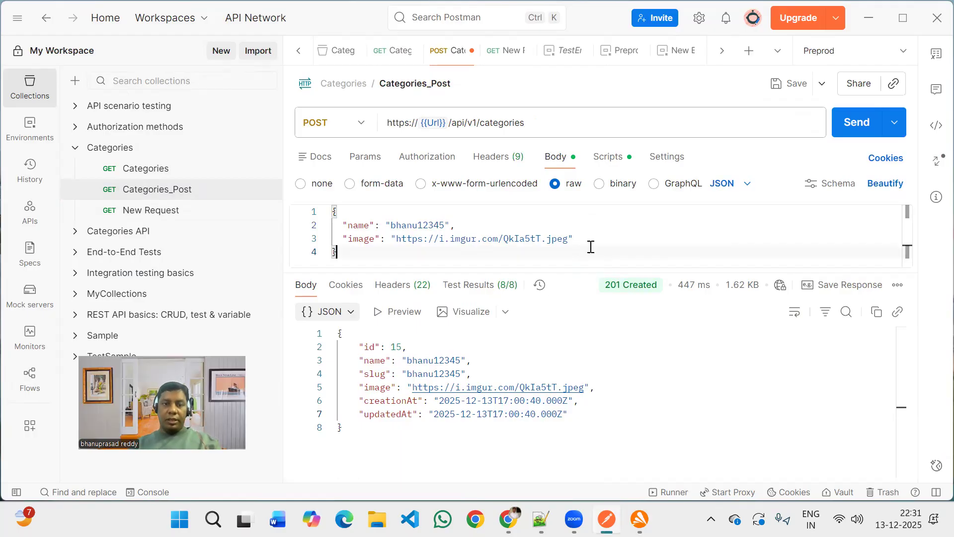
double_click(430, 226)
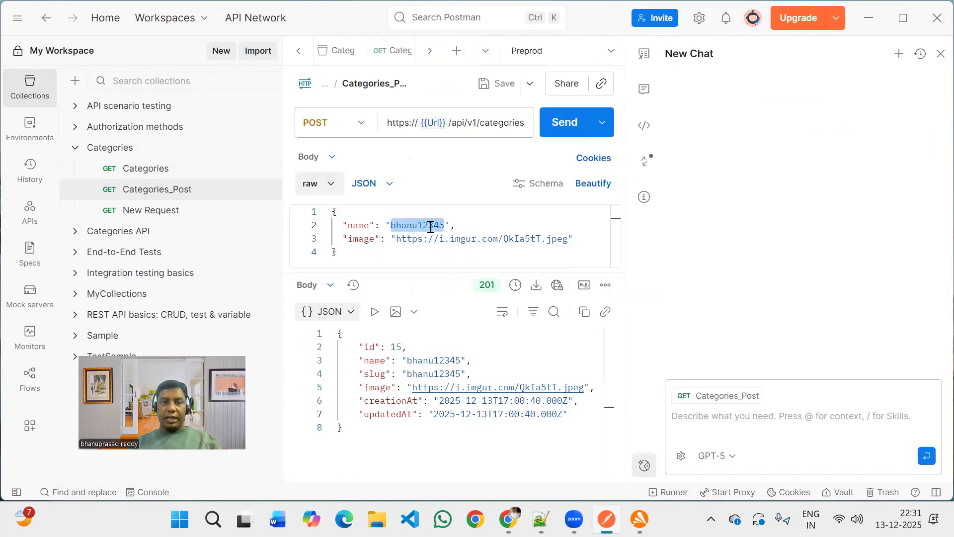
click(706, 417)
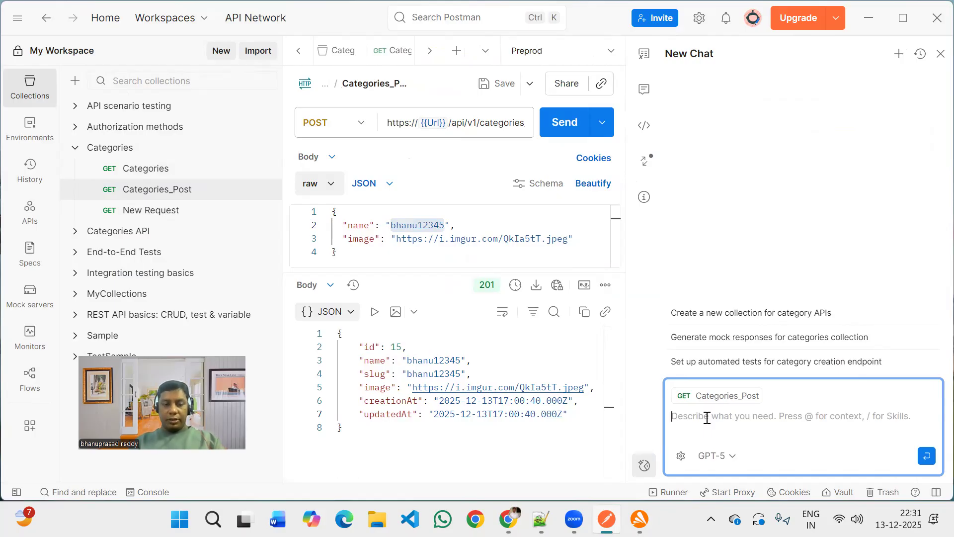
Write the AI prompt "Create a script for request body name field should be generated dynamically like" for the Categories_Post request.
text(Cea)
key(BackSpace)
key(BackSpace)
text(reate)
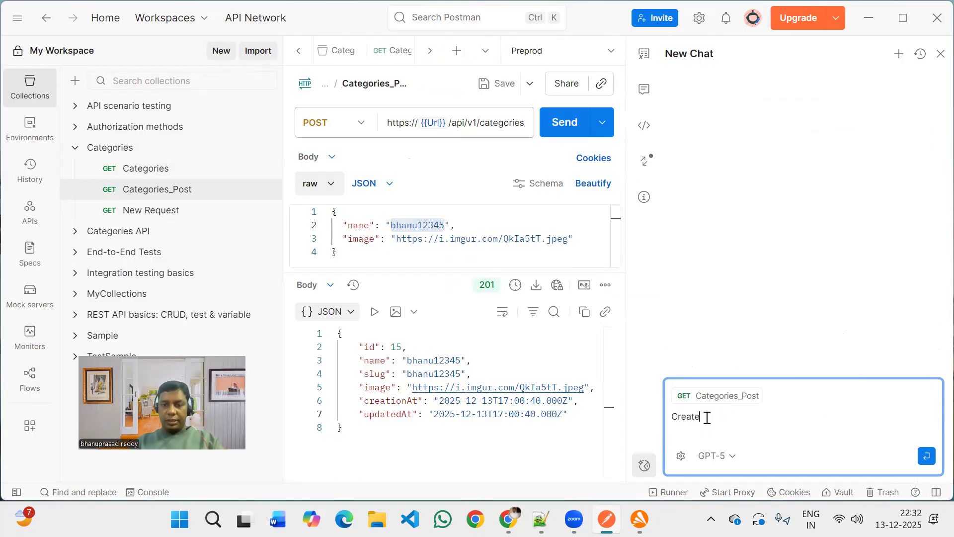
text( a scri)
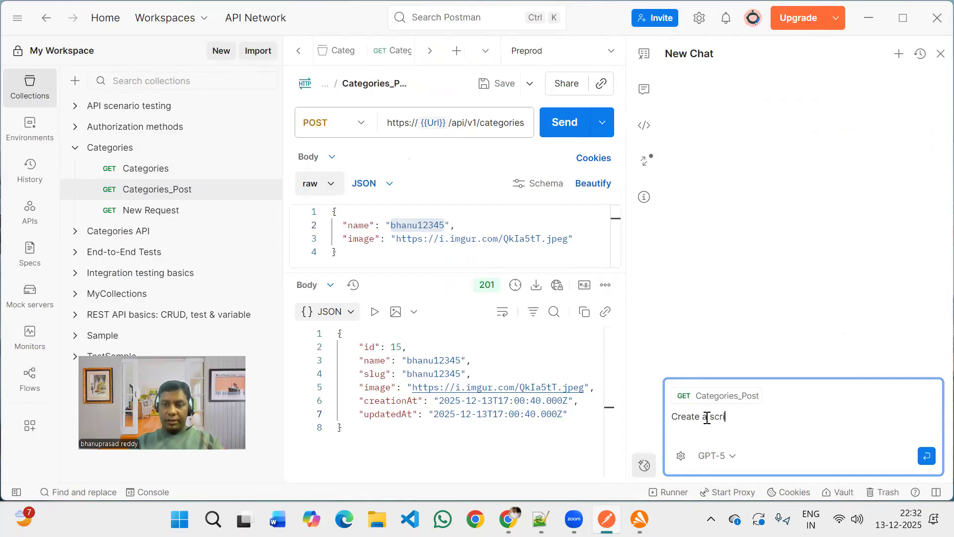
text(pt for r)
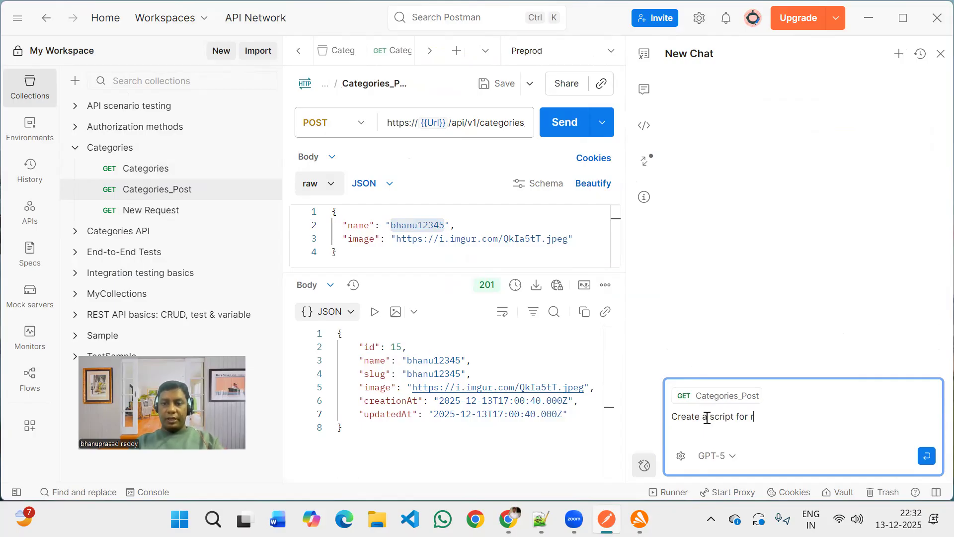
text(equest body )
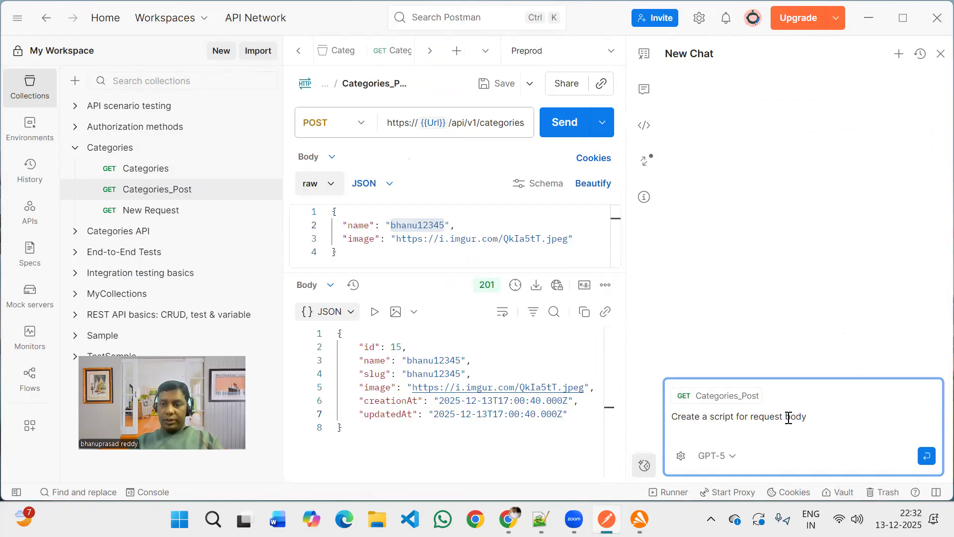
text(name field should be )
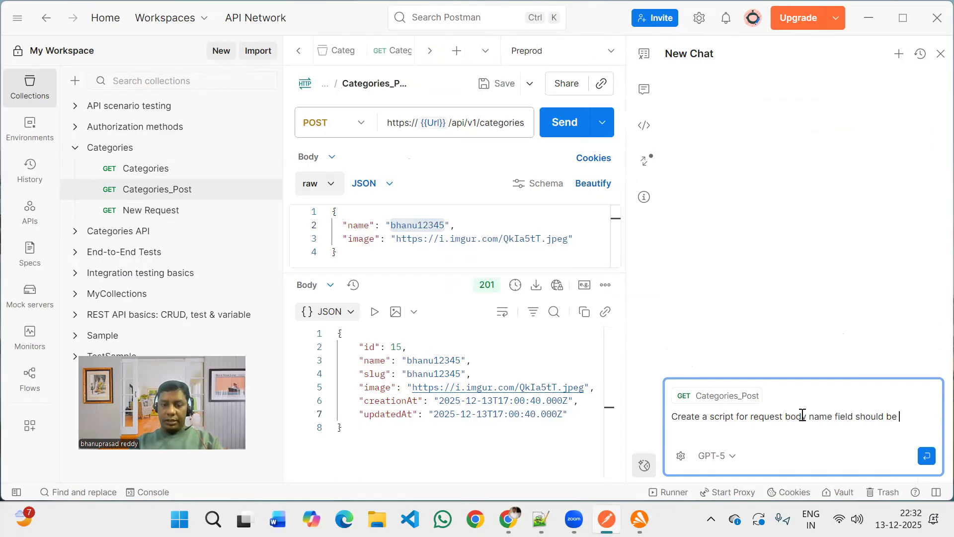
text(generated)
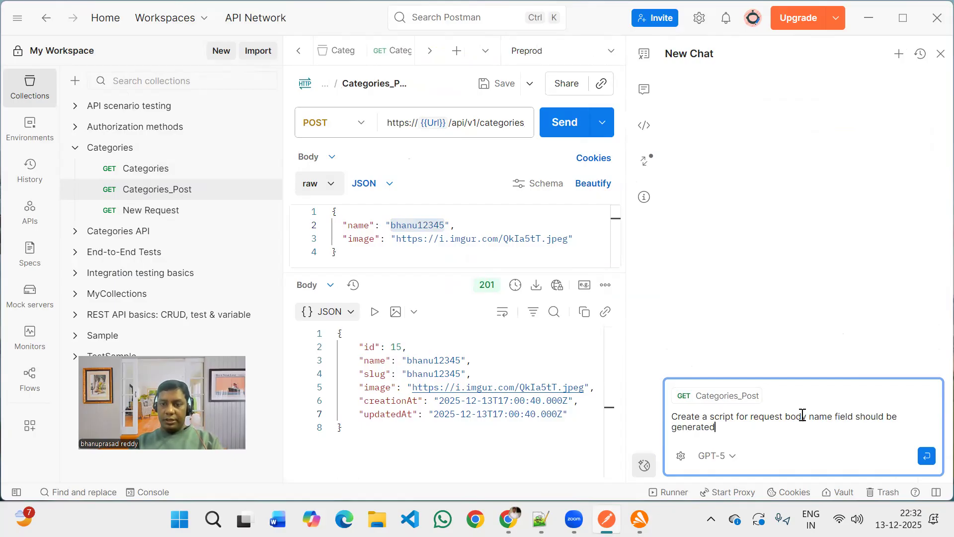
text( dynamically )
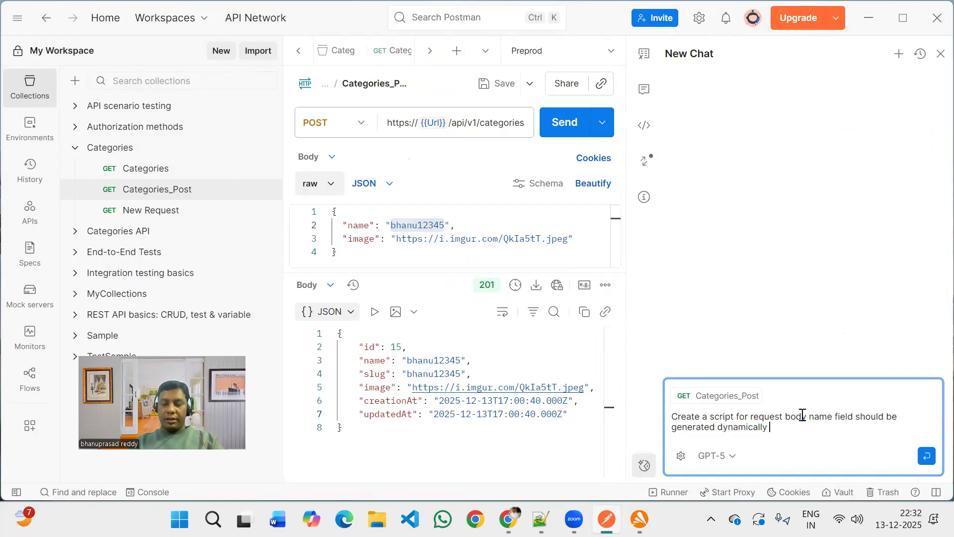
text(l)
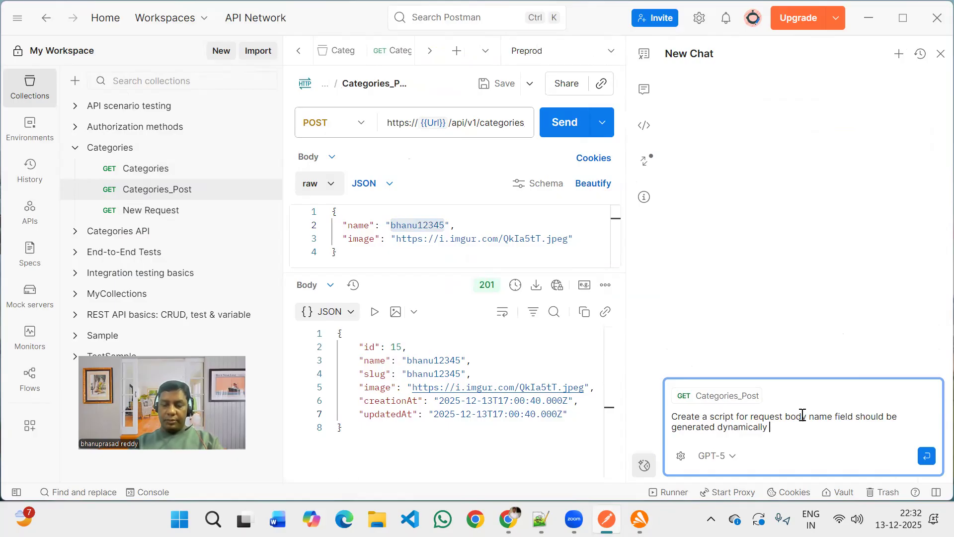
text(ike)
key(shift+Return)
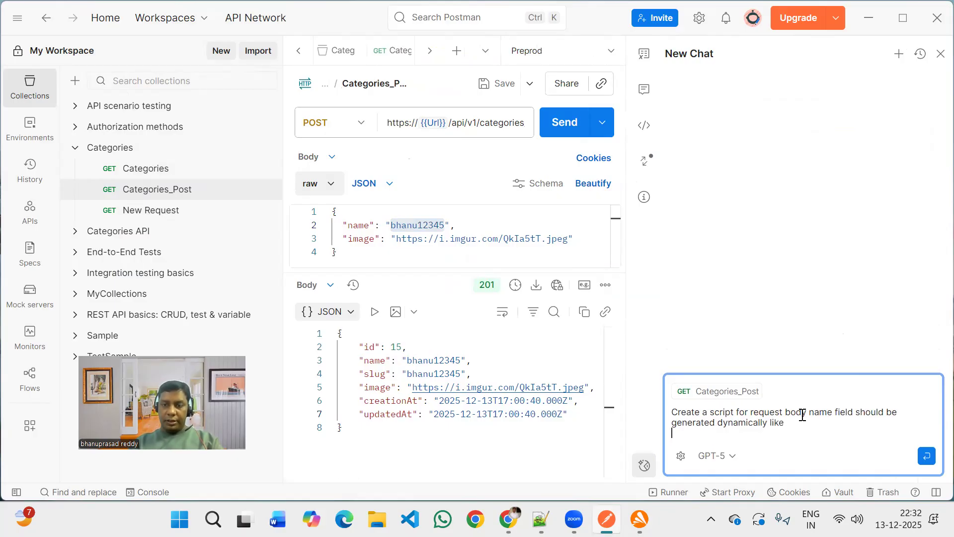
Complete the prompt with the example pattern of the first name followed by +"Number format" and submit it.
text(bha)
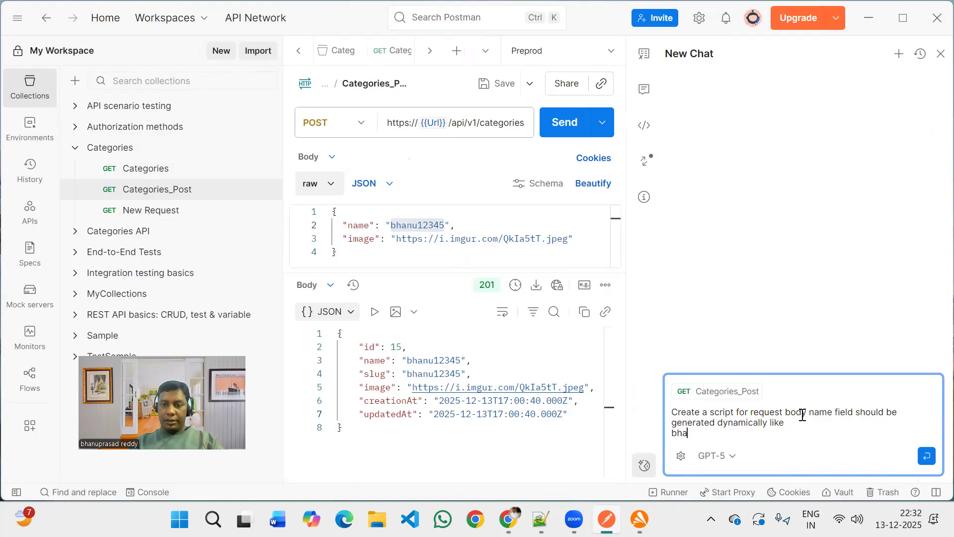
text(nu +")
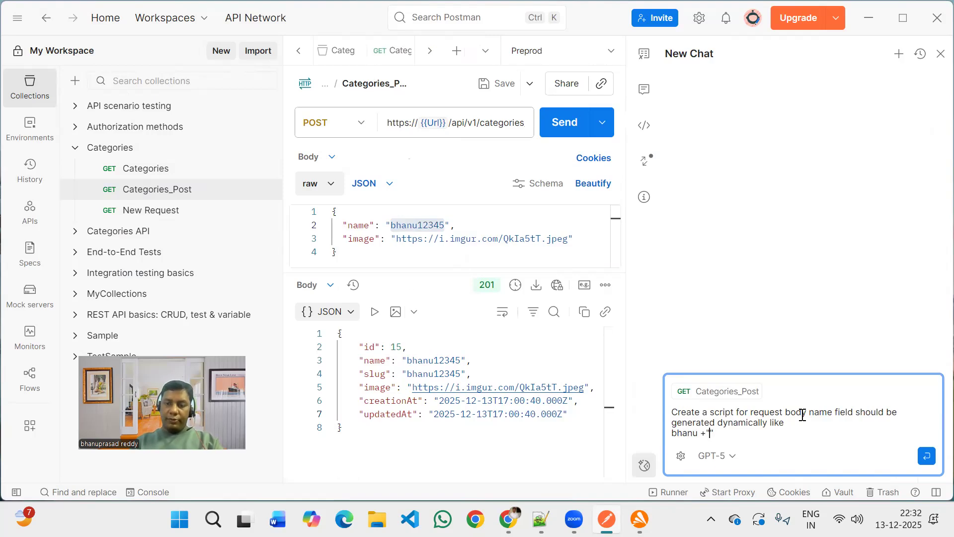
text(Number forma)
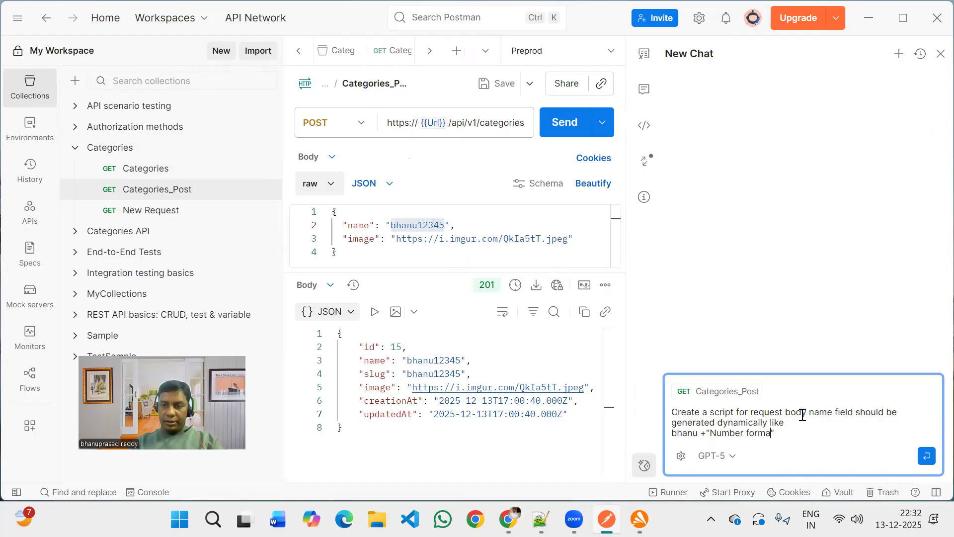
text(t)
key(Right)
key(shift+Return)
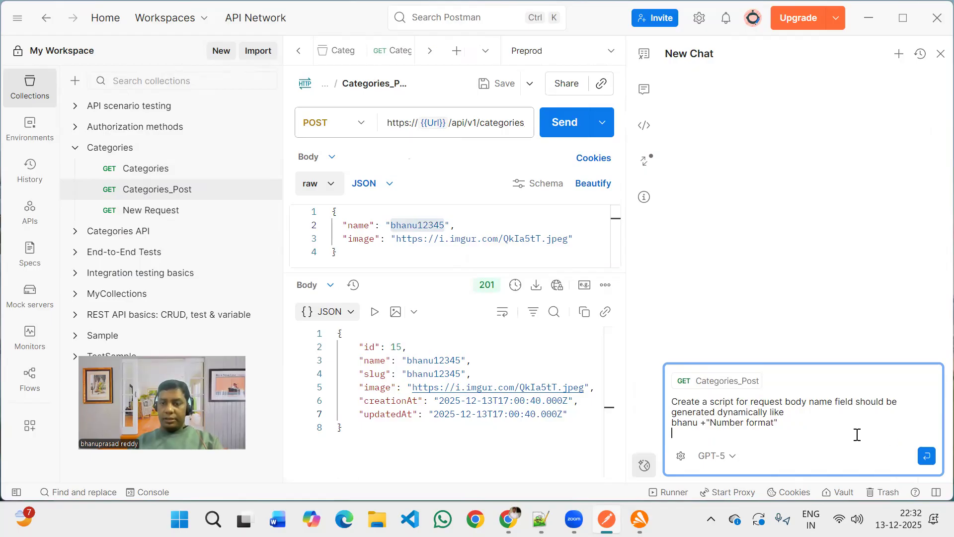
key(Return)
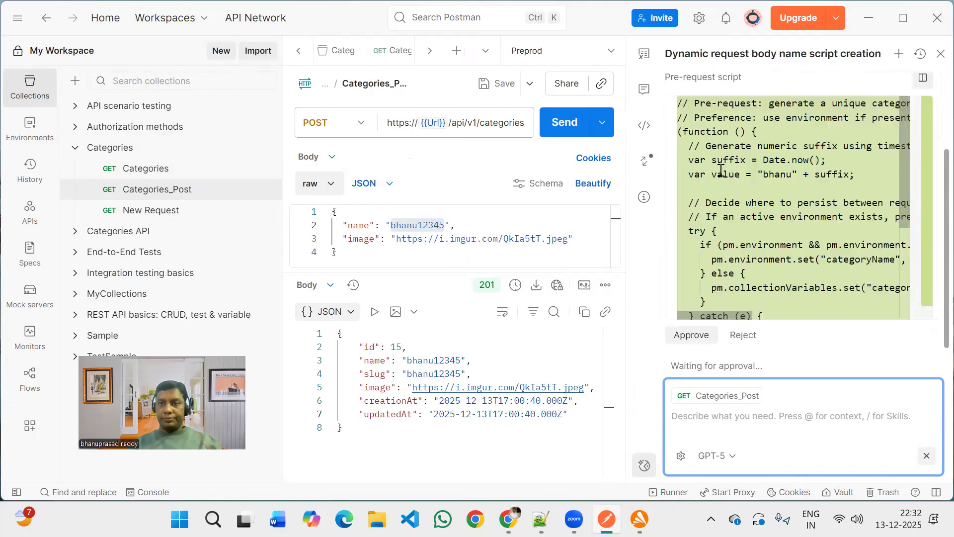
Review the proposed pre-request script and approve the agent's script update, raw body change and saving of the request.
scroll(722, 170, up, 3)
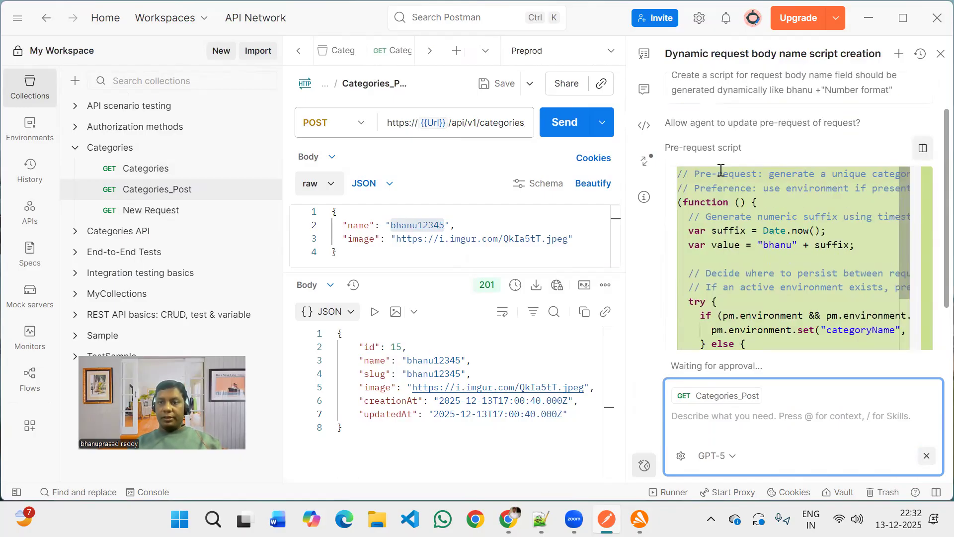
scroll(729, 255, down, 3)
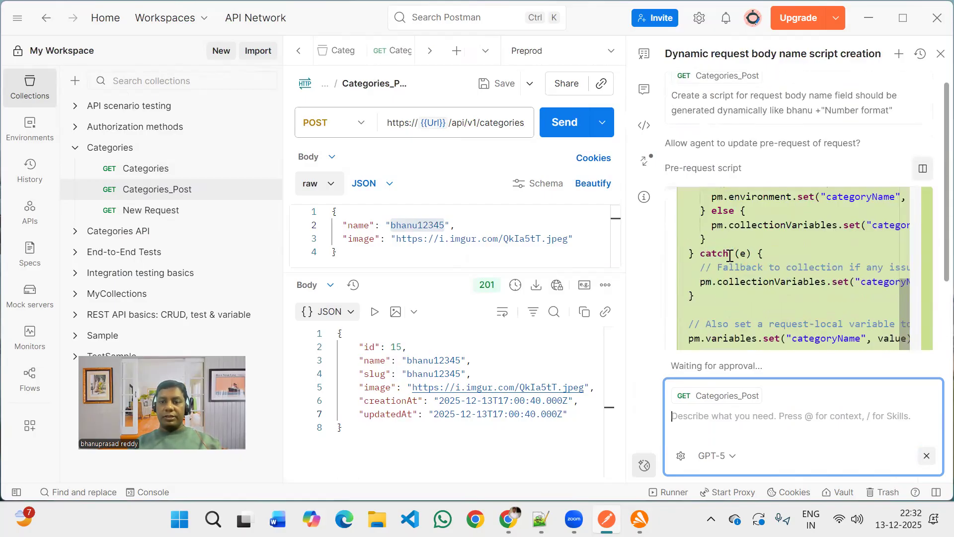
scroll(703, 337, down, 3)
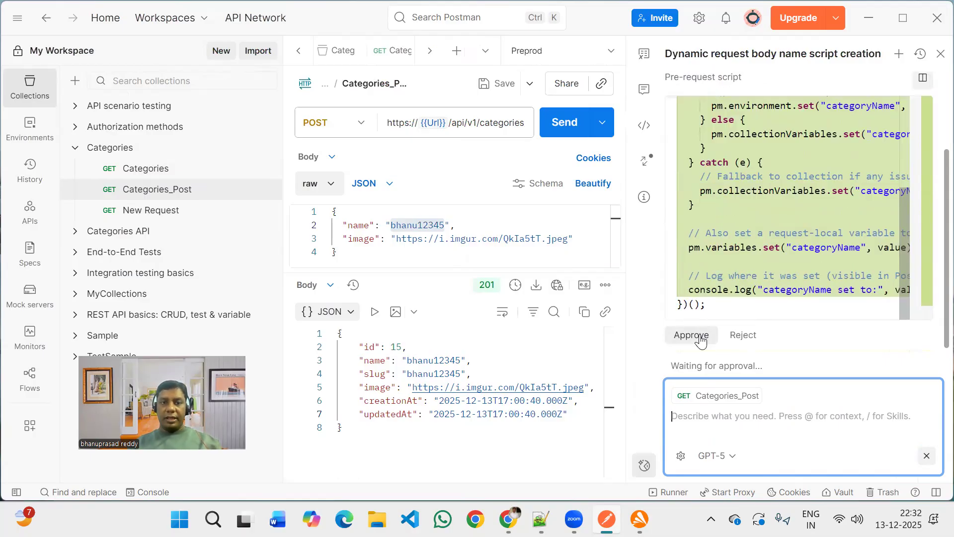
click(701, 340)
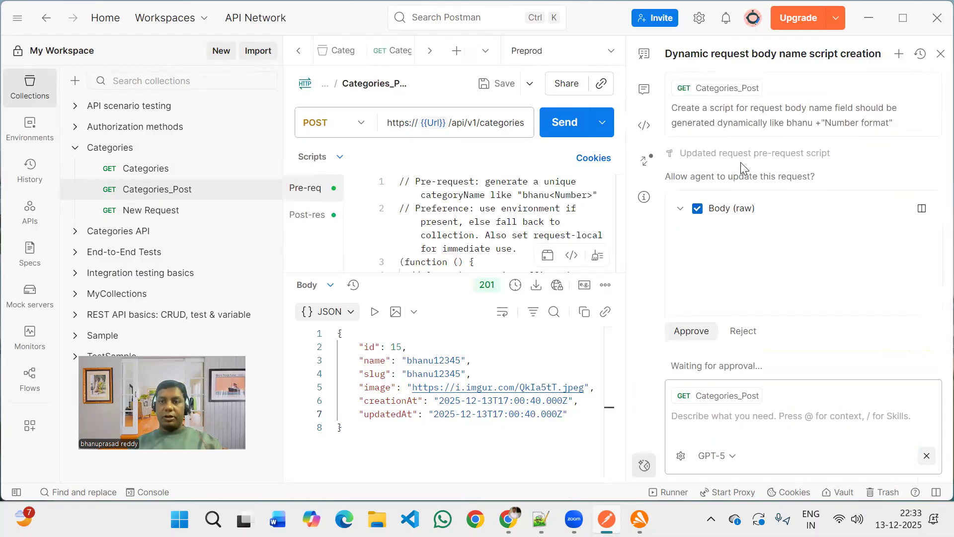
click(689, 332)
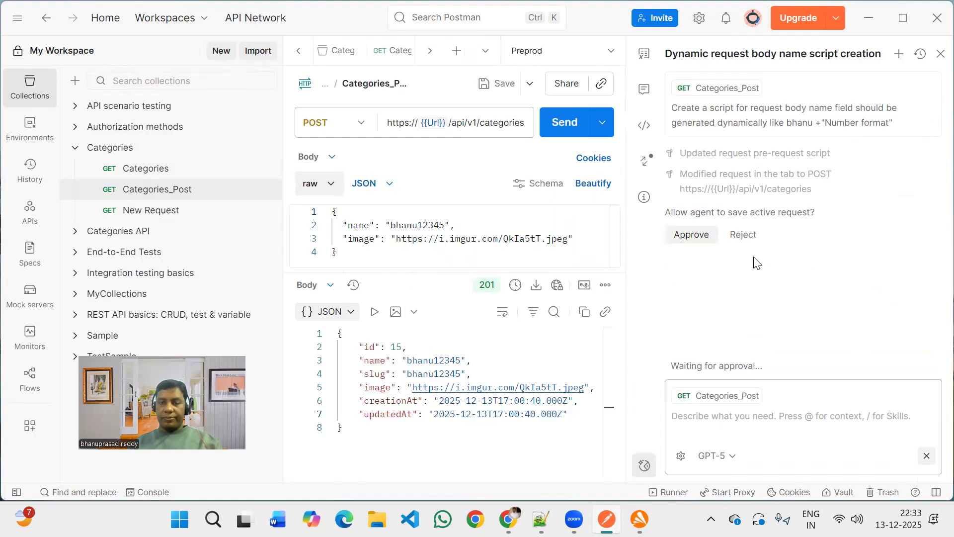
click(694, 239)
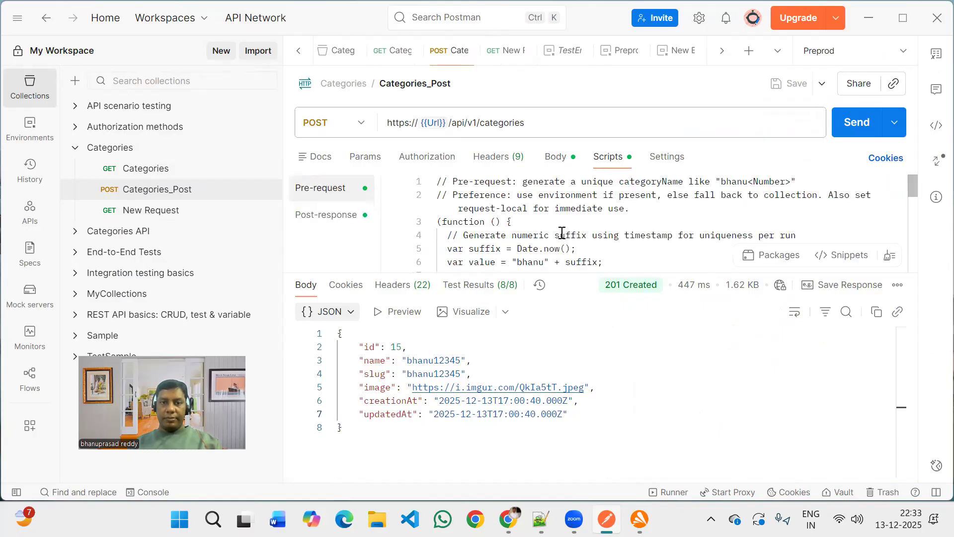
Examine the Categories_Post pre-request script, from the timestamp suffix to the categoryName variable assignments and the console log line.
scroll(562, 233, down, 2)
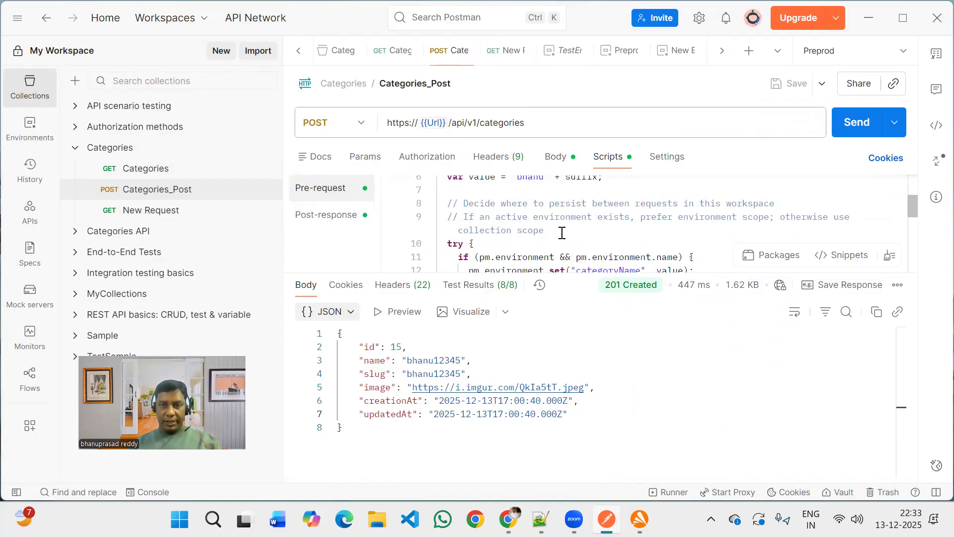
scroll(562, 233, up, 2)
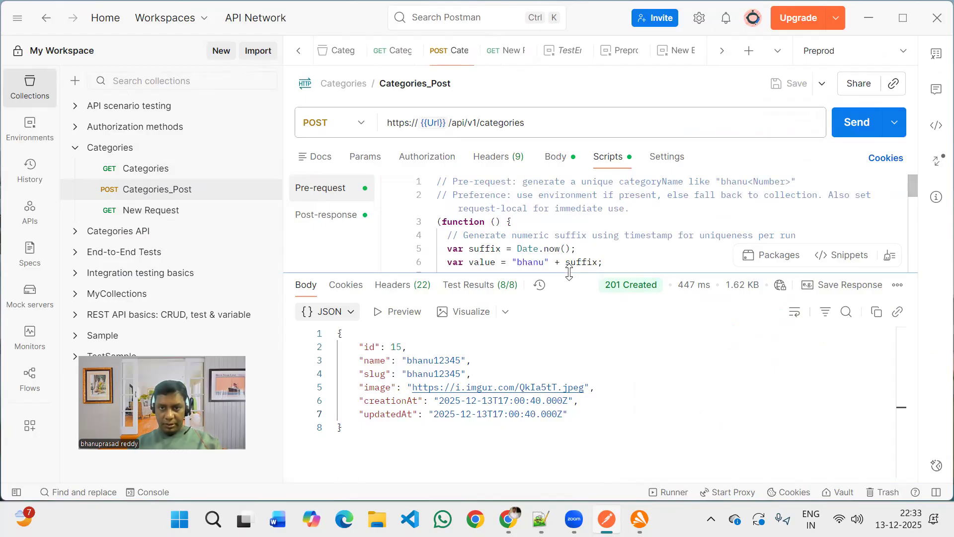
drag(572, 272, 573, 359)
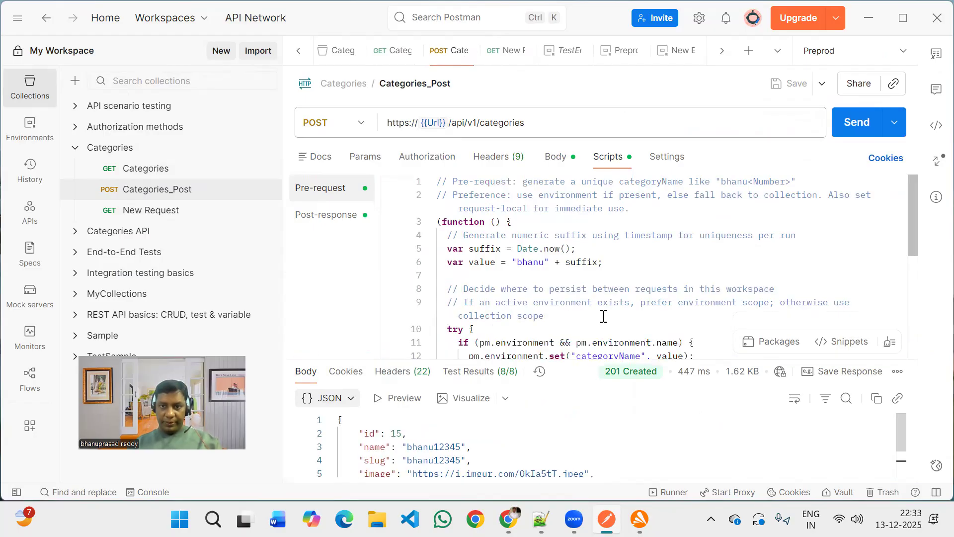
scroll(603, 316, down, 4)
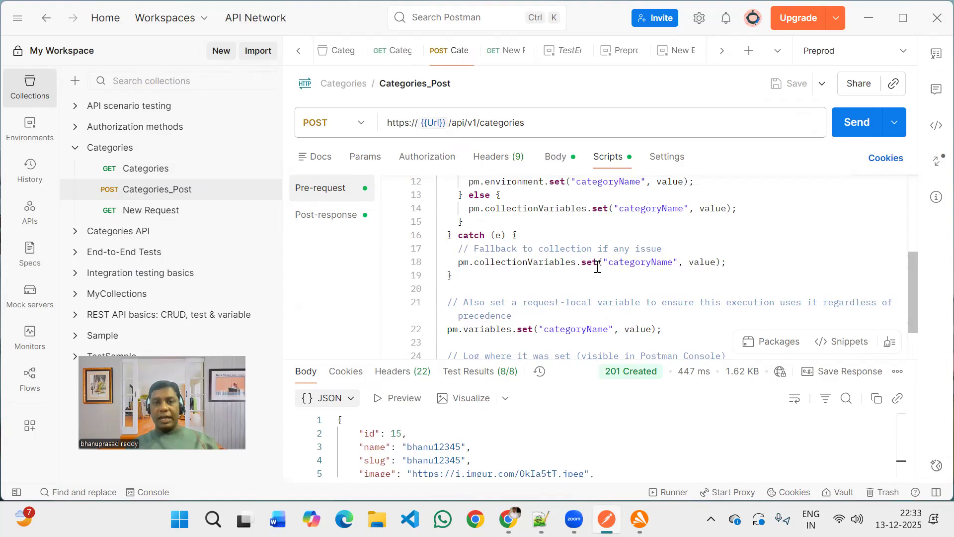
scroll(597, 267, up, 2)
scroll(598, 267, up, 1)
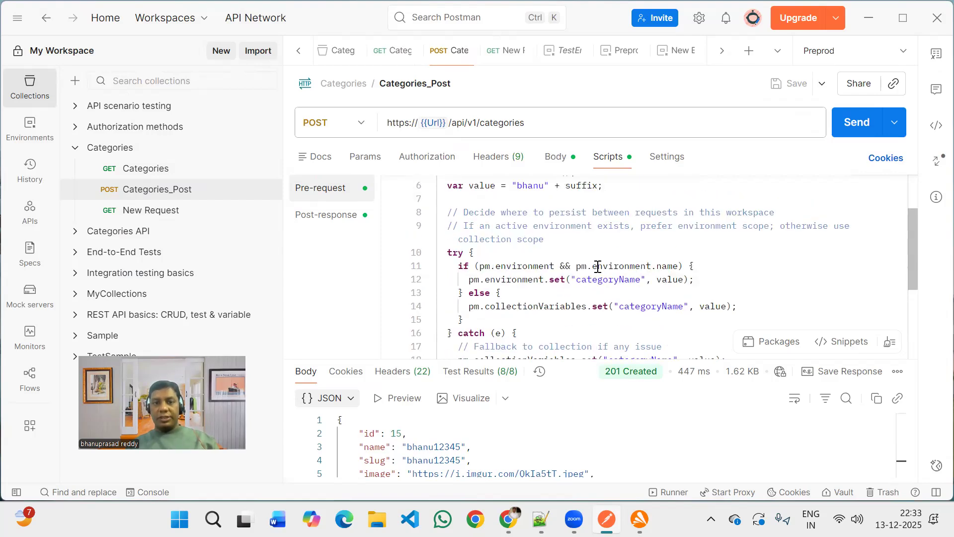
scroll(597, 267, up, 2)
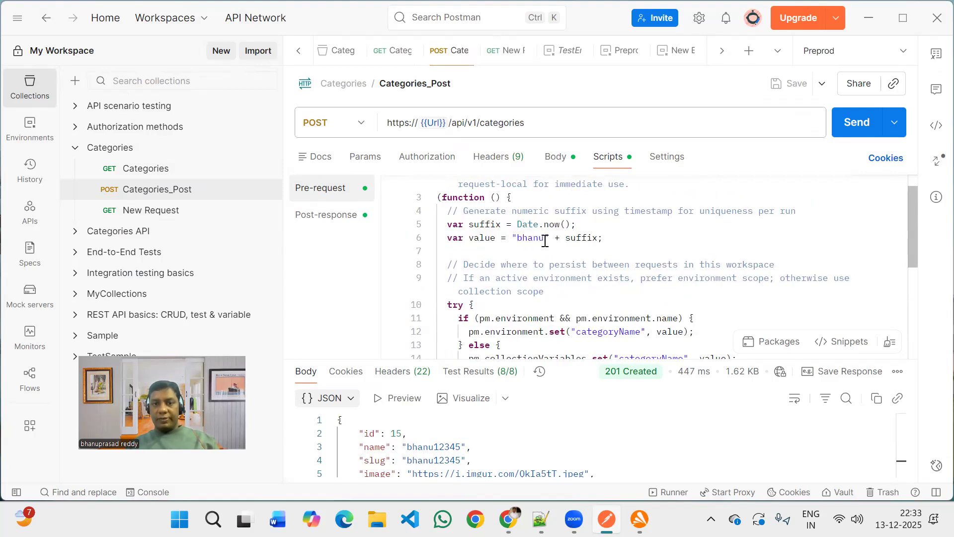
scroll(581, 240, up, 2)
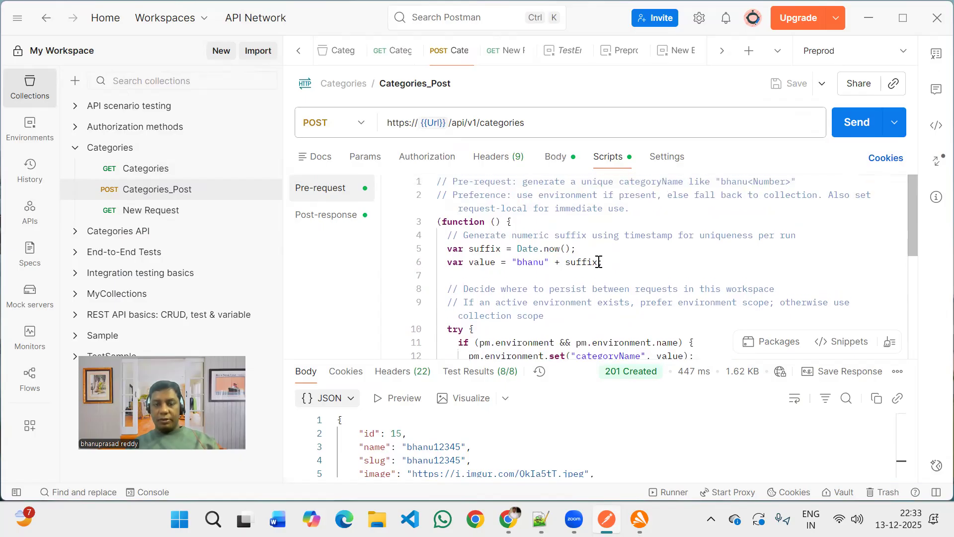
scroll(541, 275, down, 4)
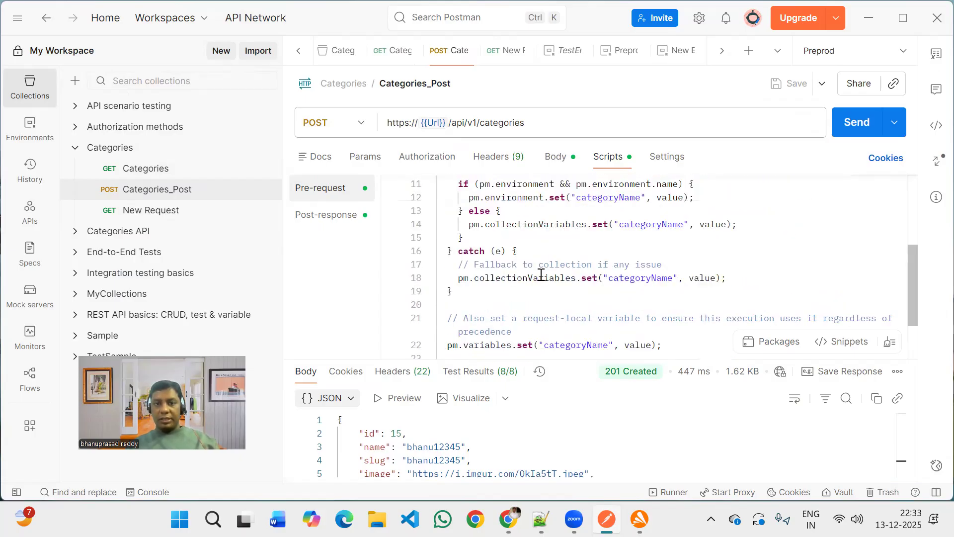
scroll(540, 275, down, 2)
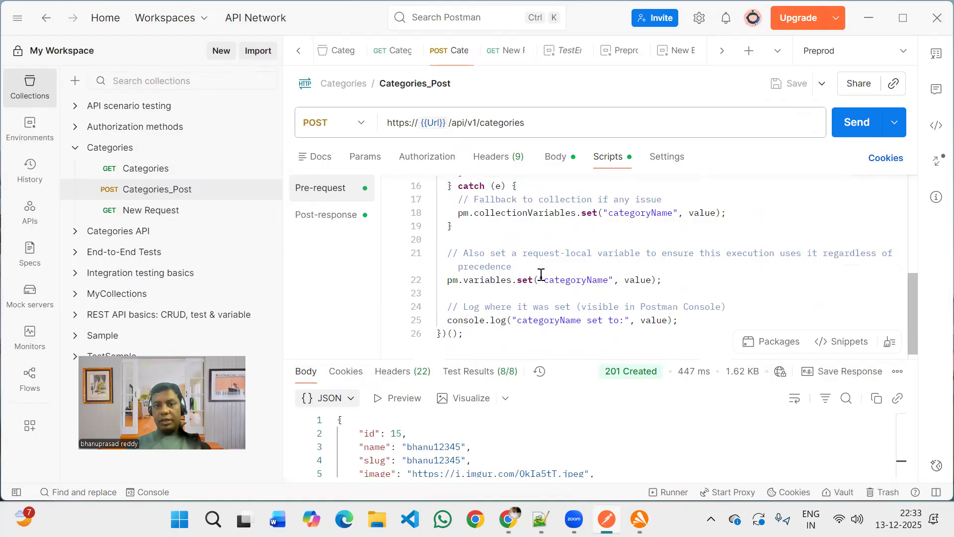
scroll(541, 275, down, 1)
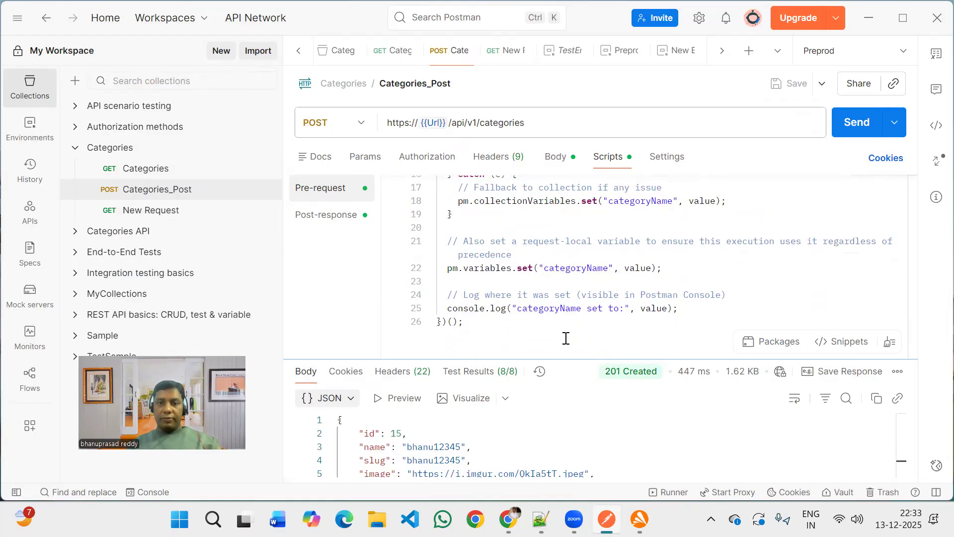
drag(566, 334, 569, 308)
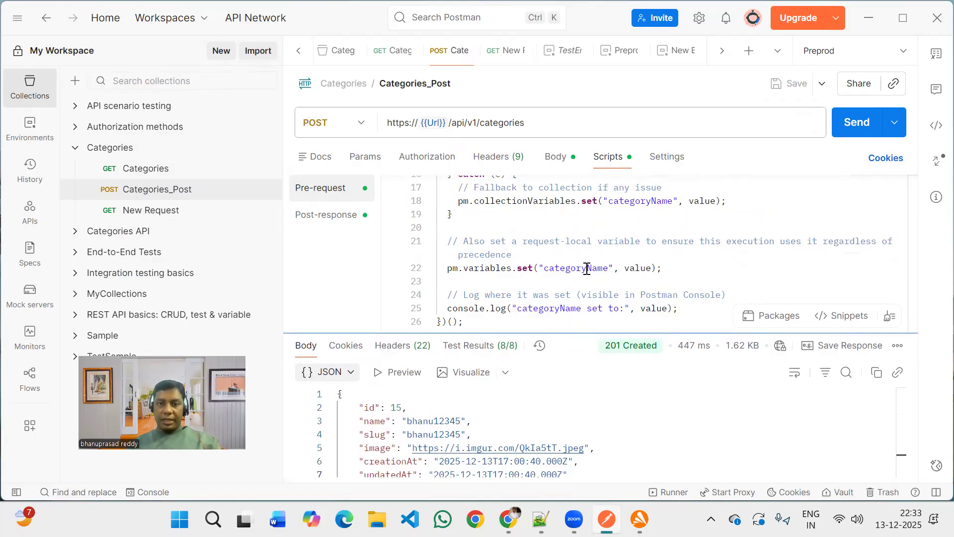
Replace the hard-coded name value in the Categories_Post body with the script's {{categoryName}} variable and save the request.
double_click(587, 269)
key(ctrl+c)
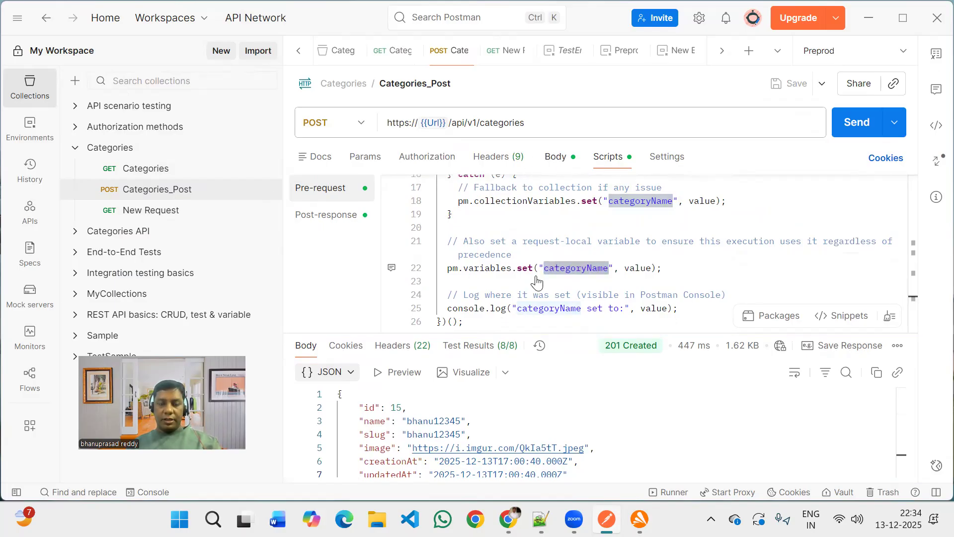
click(556, 157)
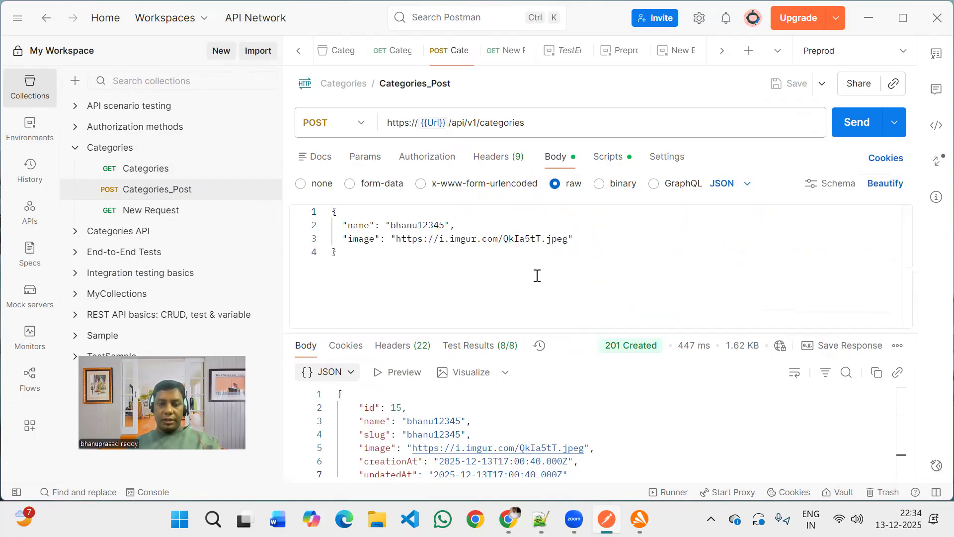
double_click(427, 225)
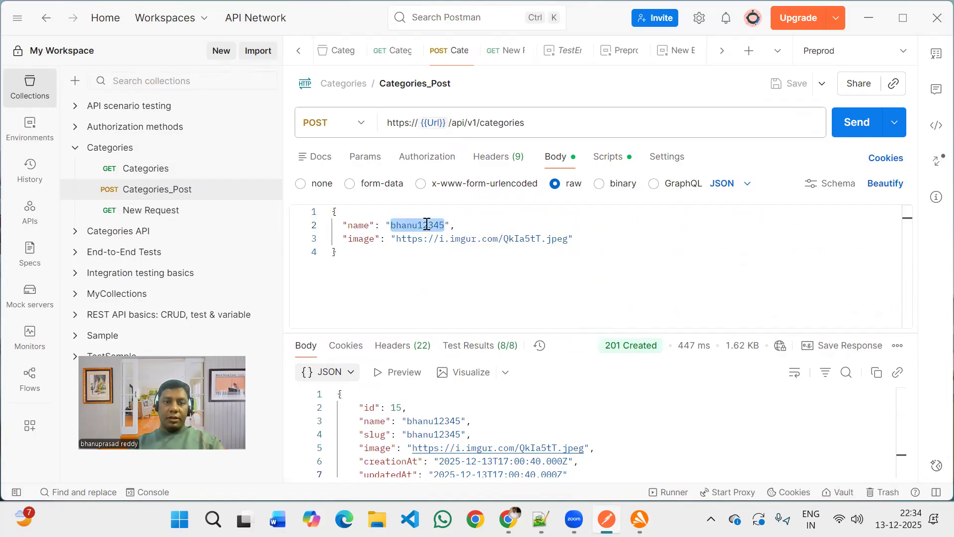
key(BackSpace)
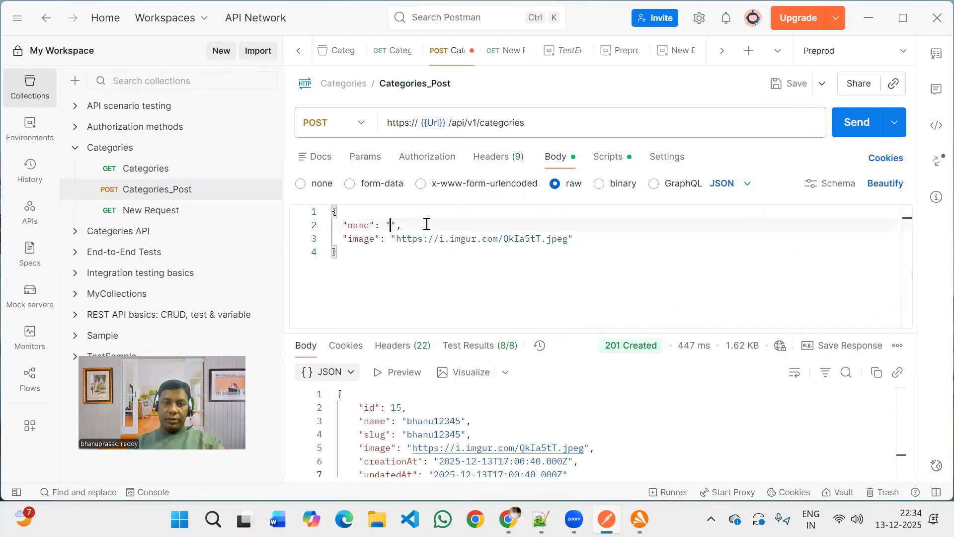
key(BackSpace)
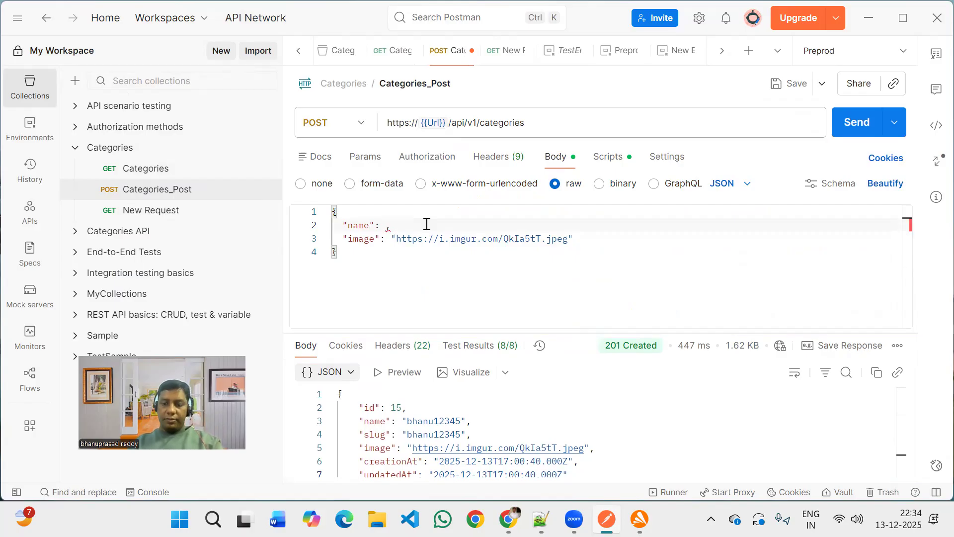
text({{)
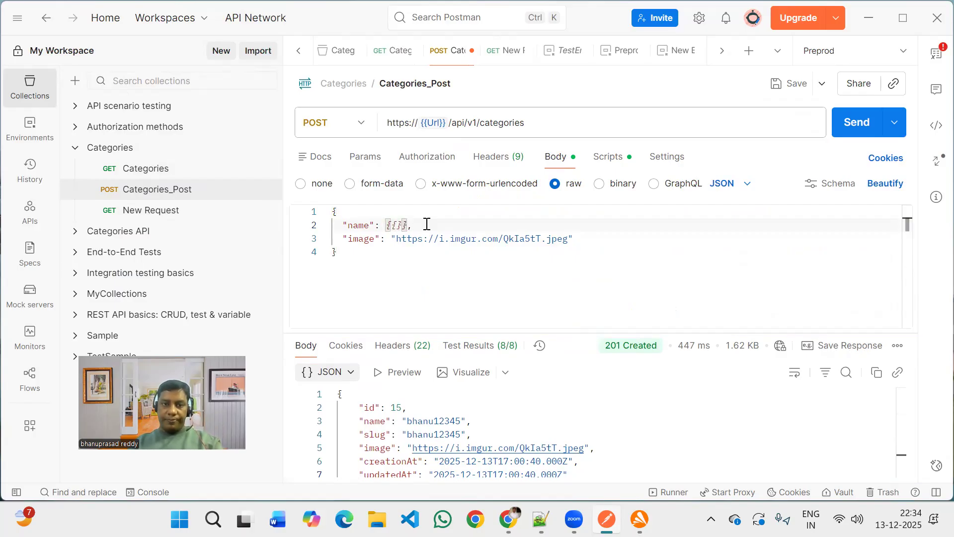
key(ctrl+v)
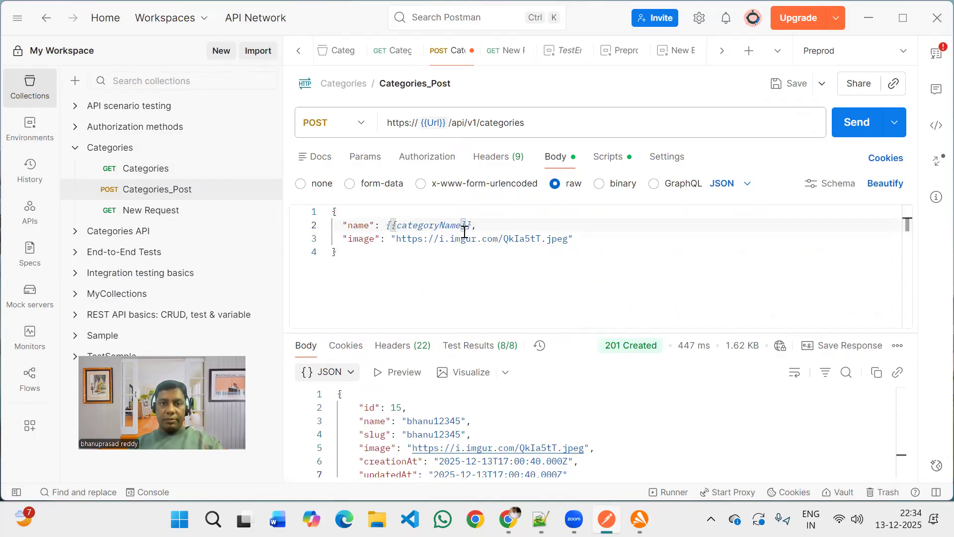
click(483, 239)
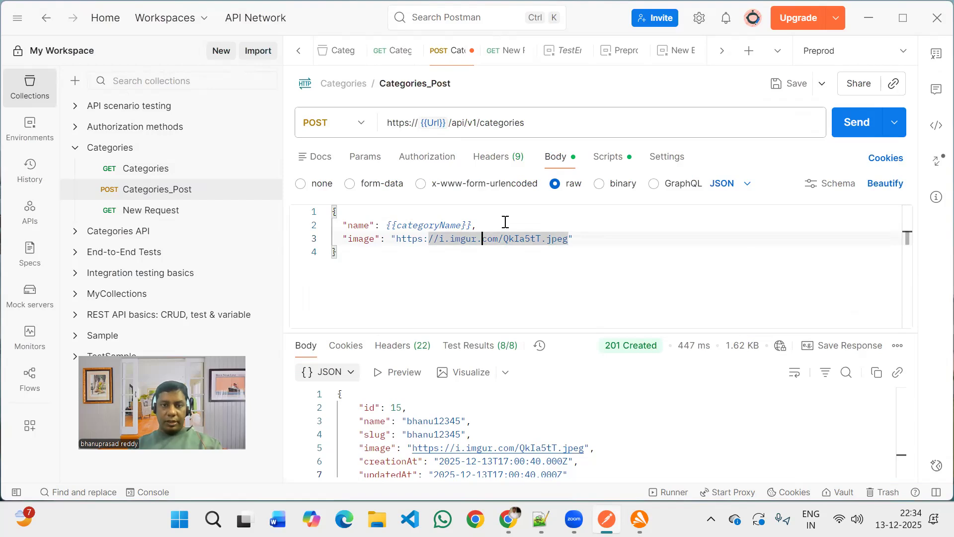
click(431, 225)
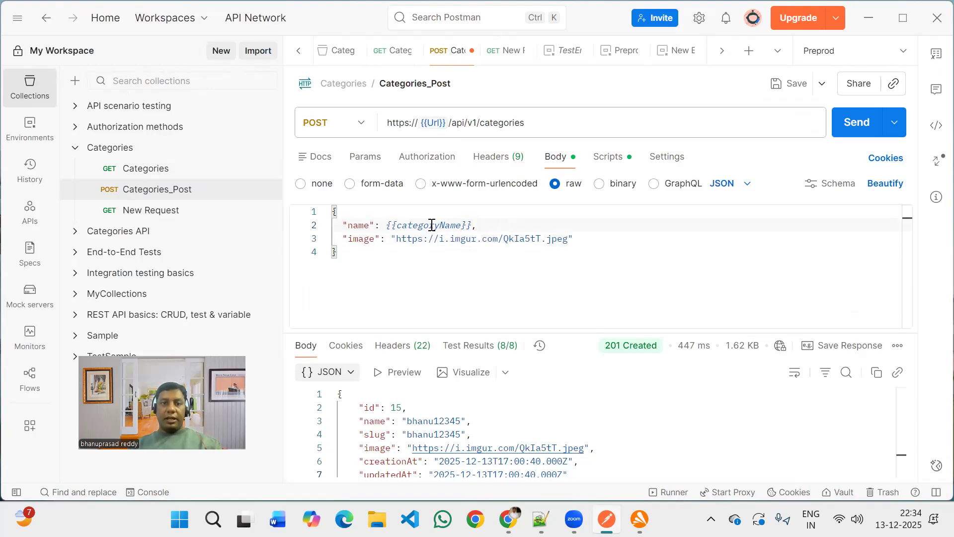
key(ctrl+s)
click(486, 223)
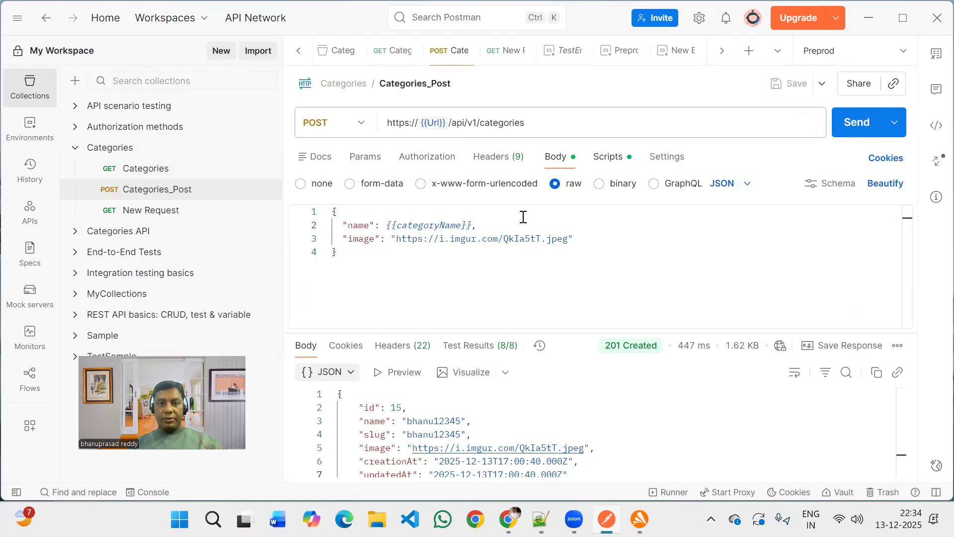
Check the categoryName assignments in the Categories_Post pre-request script and send the request.
click(609, 156)
scroll(523, 225, down, 5)
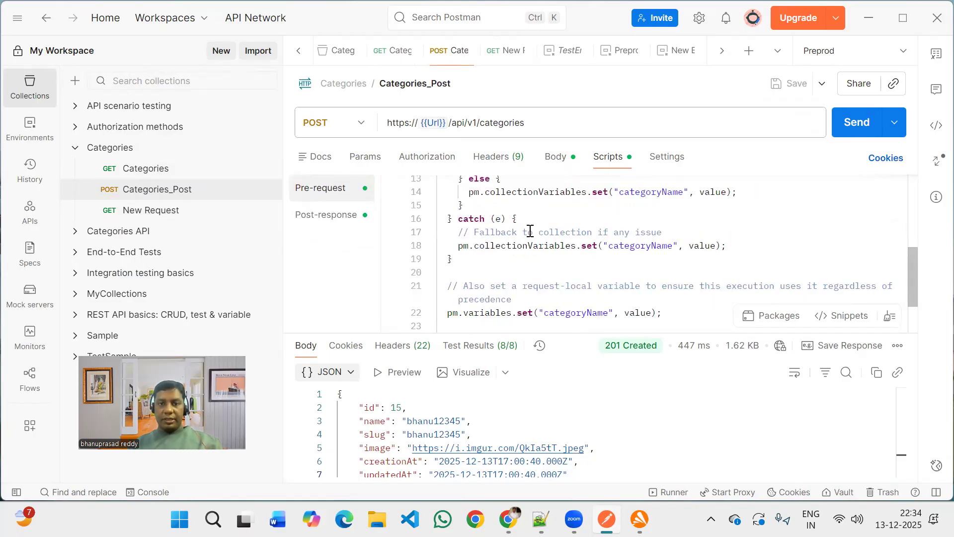
double_click(571, 245)
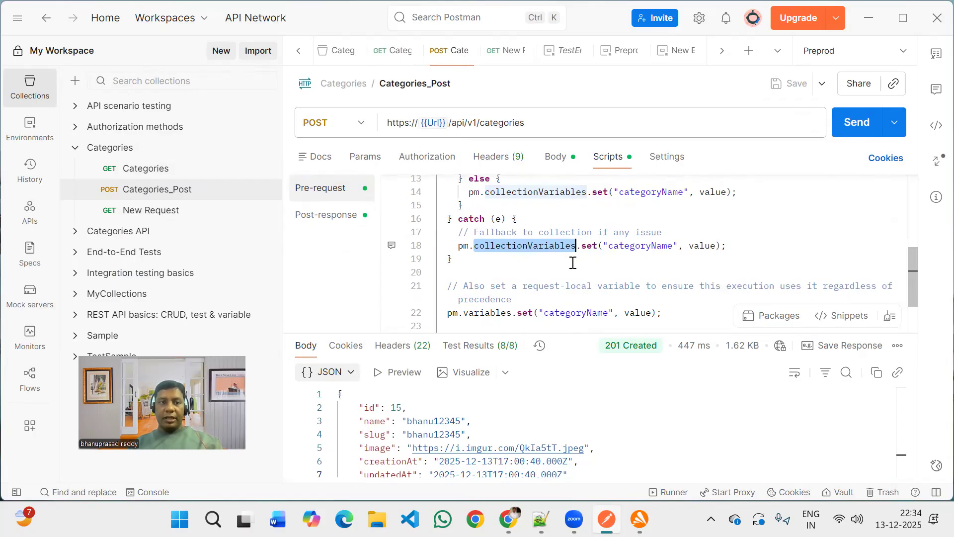
scroll(573, 263, down, 1)
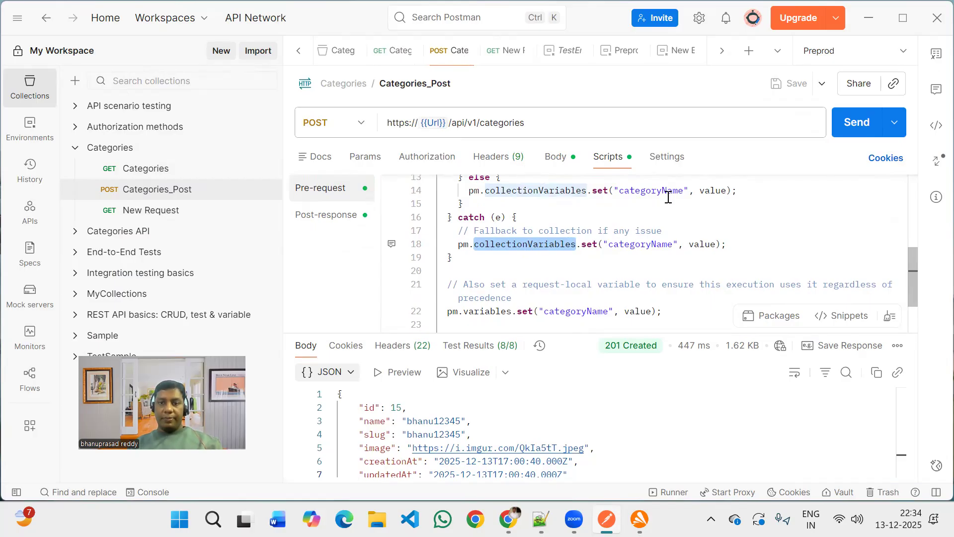
scroll(668, 197, down, 3)
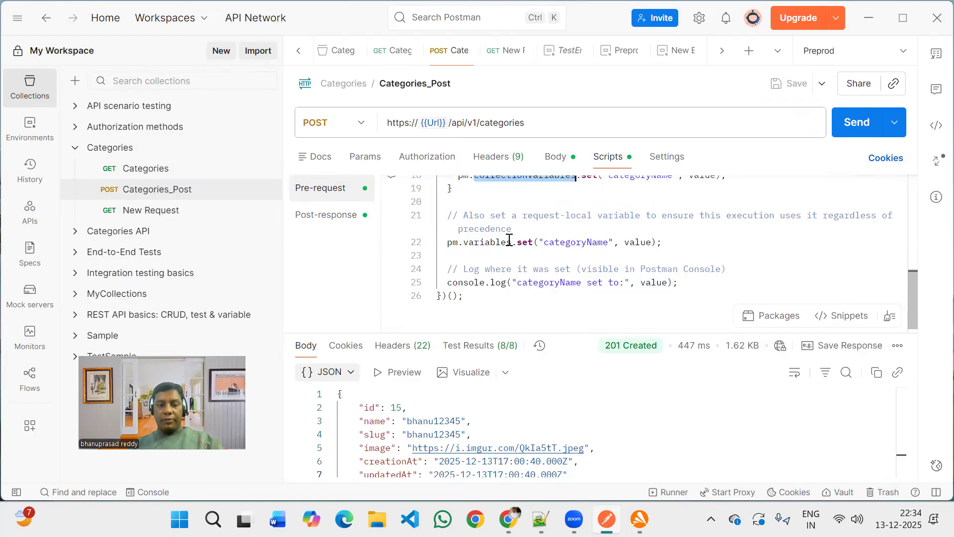
click(861, 127)
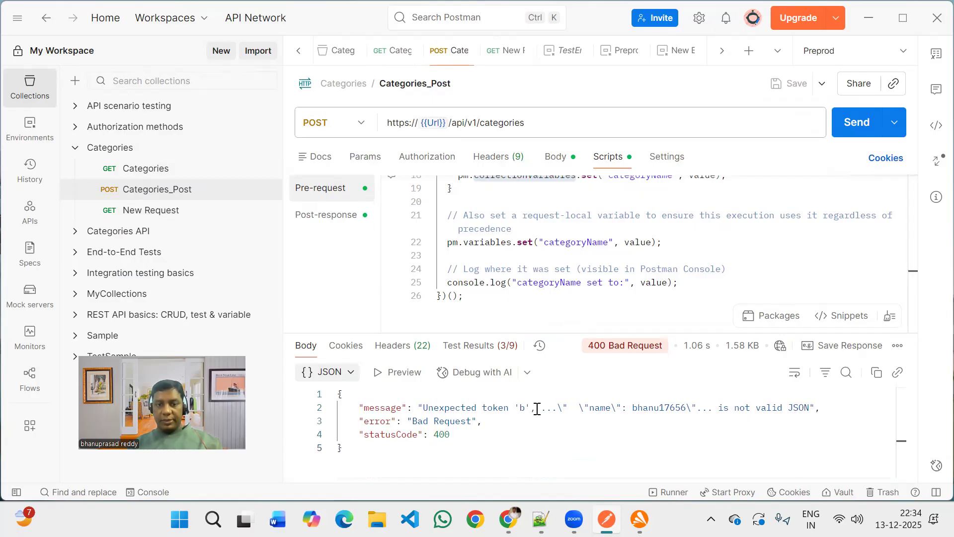
click(542, 271)
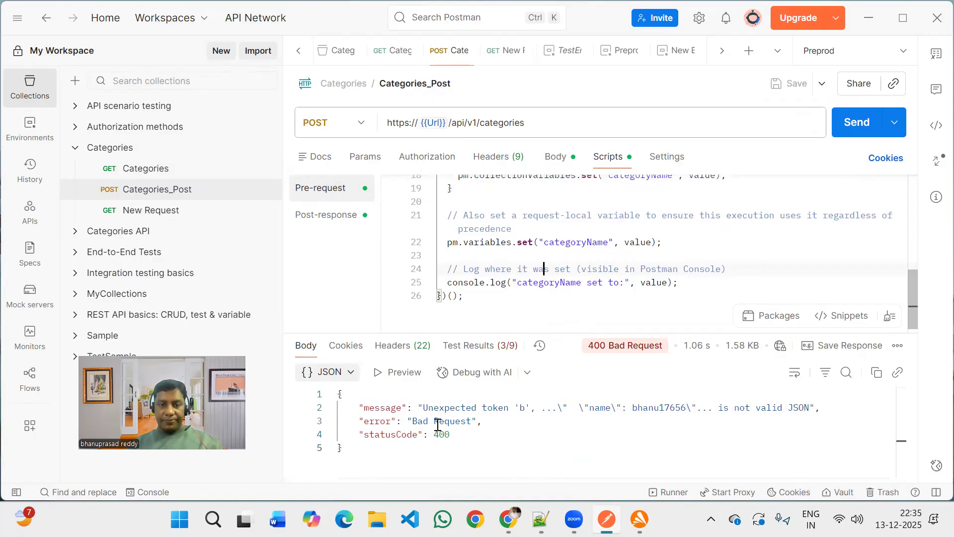
Have the AI debug the failed request, approving its Content-Type header and quoted "{{categoryName}}" body changes and the resend.
click(477, 376)
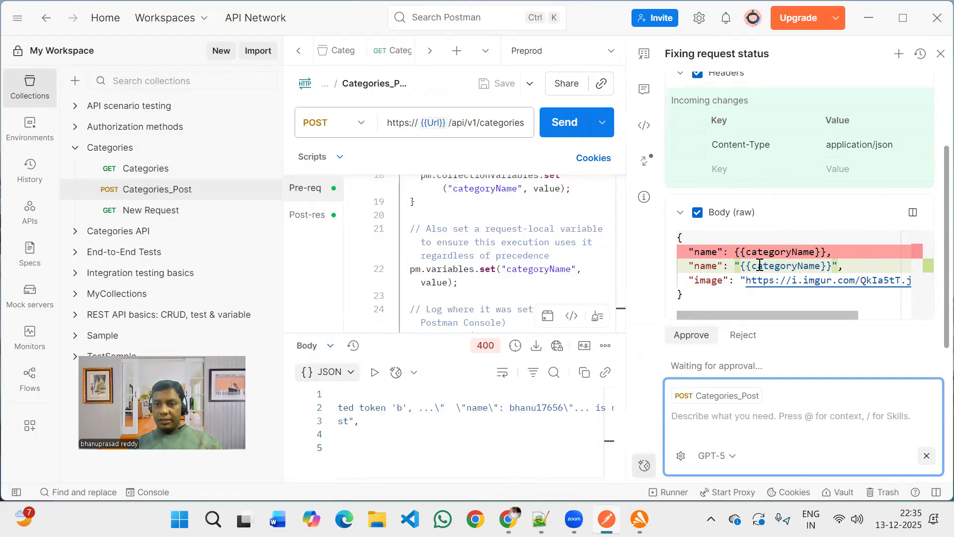
click(683, 335)
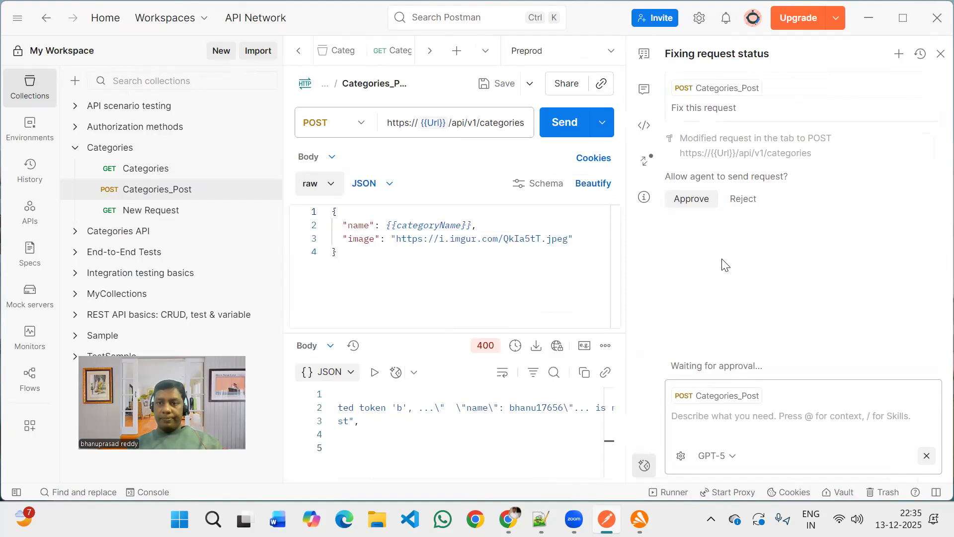
click(687, 201)
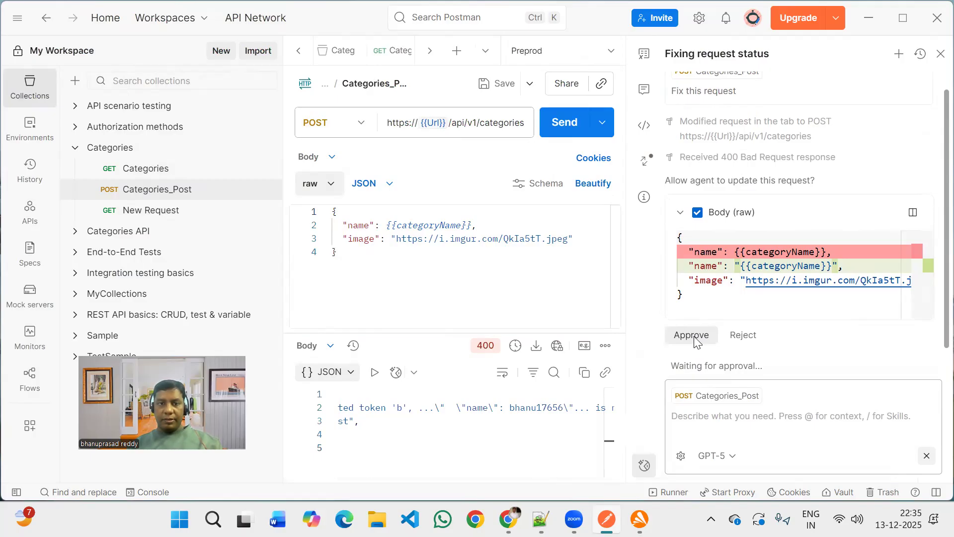
click(694, 336)
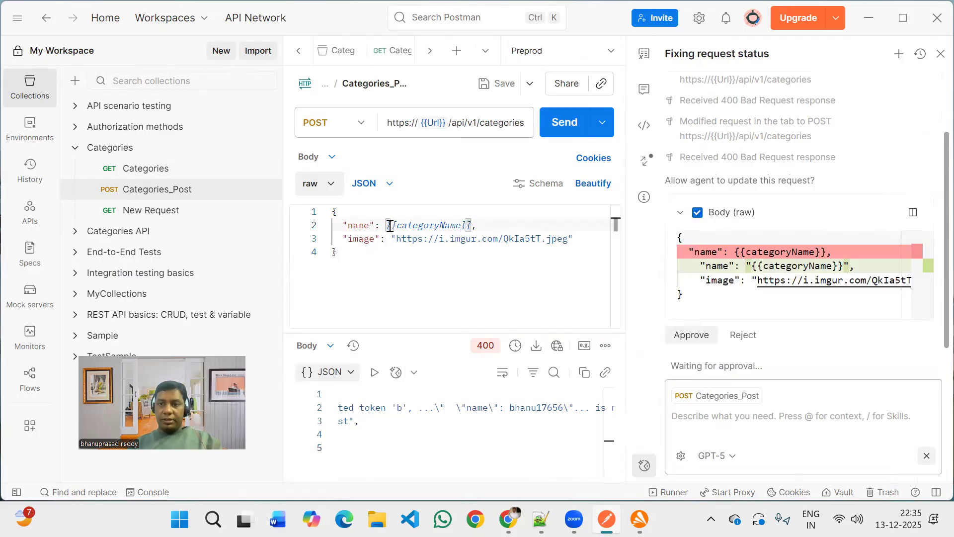
Wrap {{categoryName}} in double quotes in the Categories_Post body and send the request.
text(")
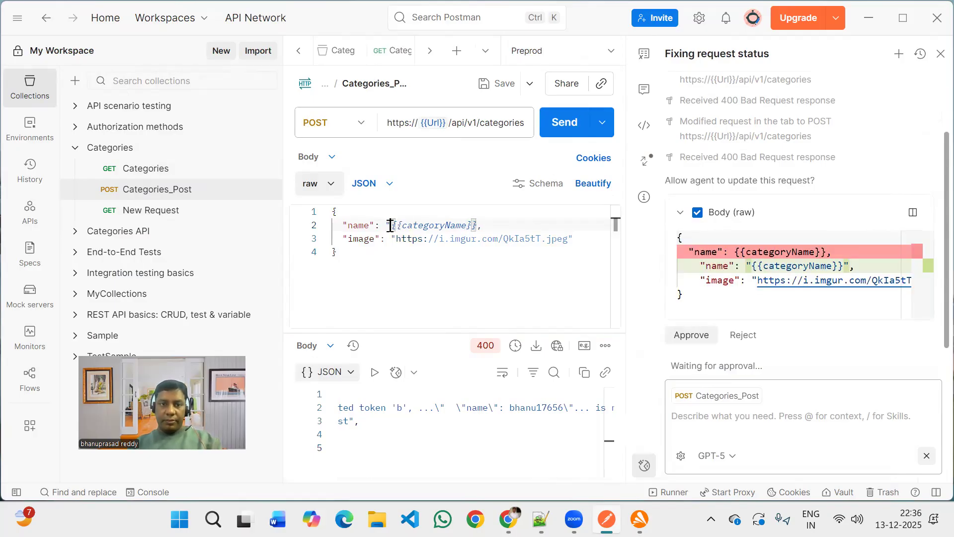
key(Right)
key(Right)
key(Right)
key(Right)
key(Right)
key(Right)
key(Right)
key(Right)
key(Right)
key(Right)
key(Right)
key(Right)
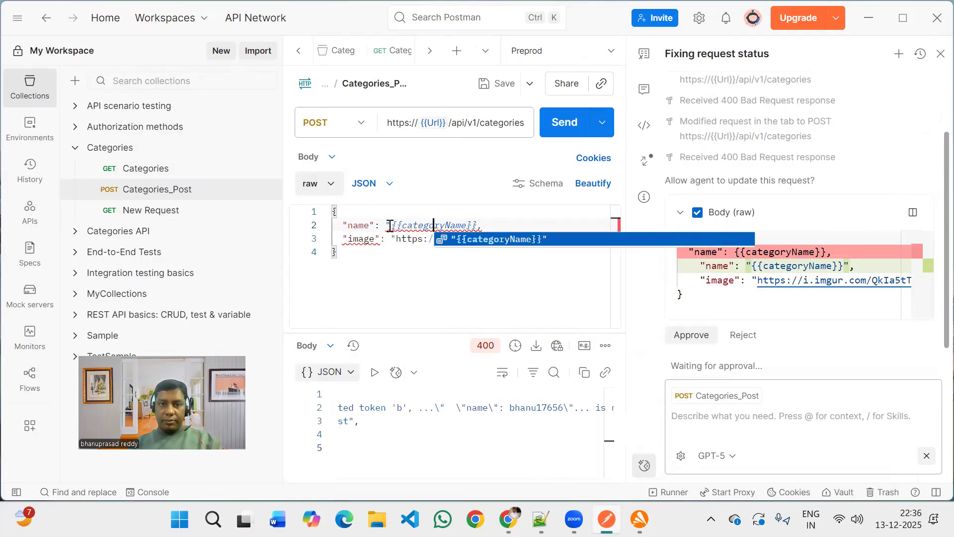
key(End)
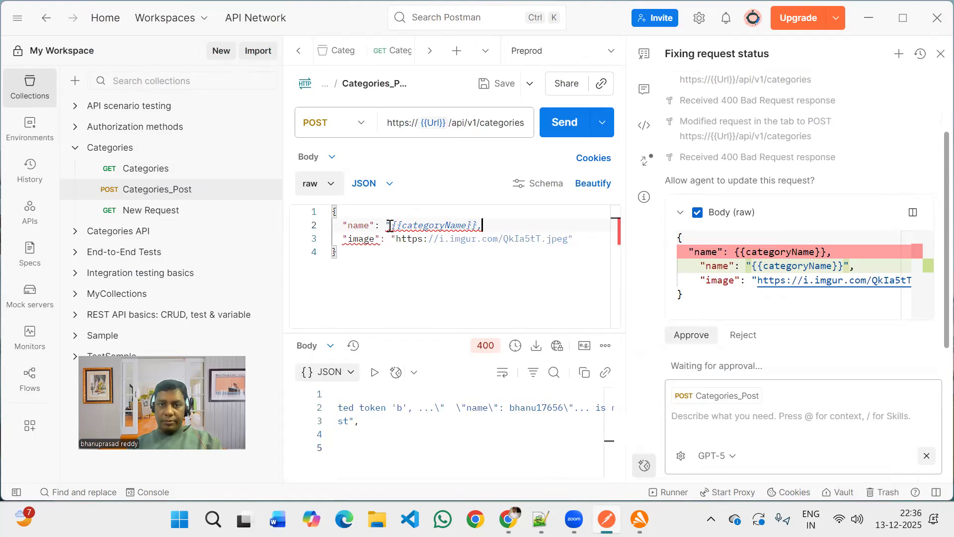
click(479, 225)
text(")
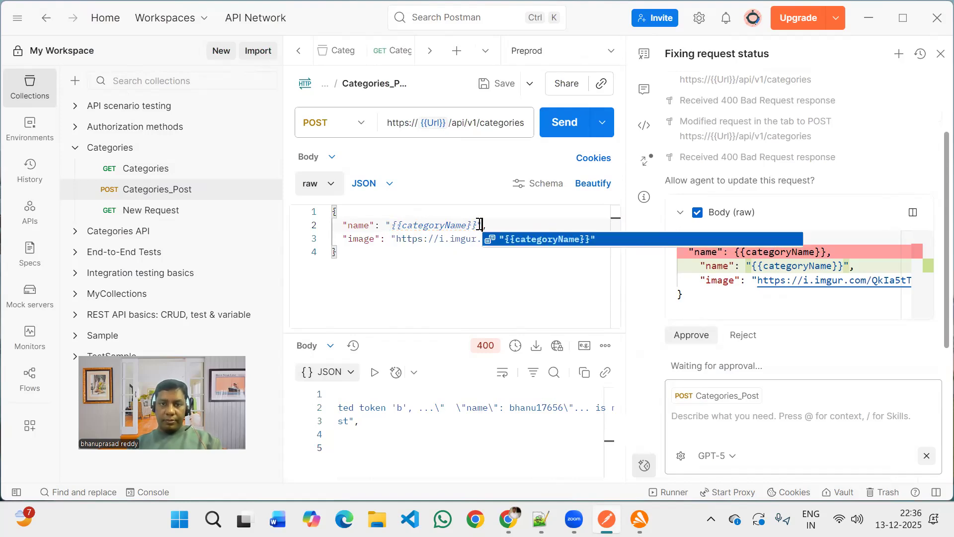
click(479, 225)
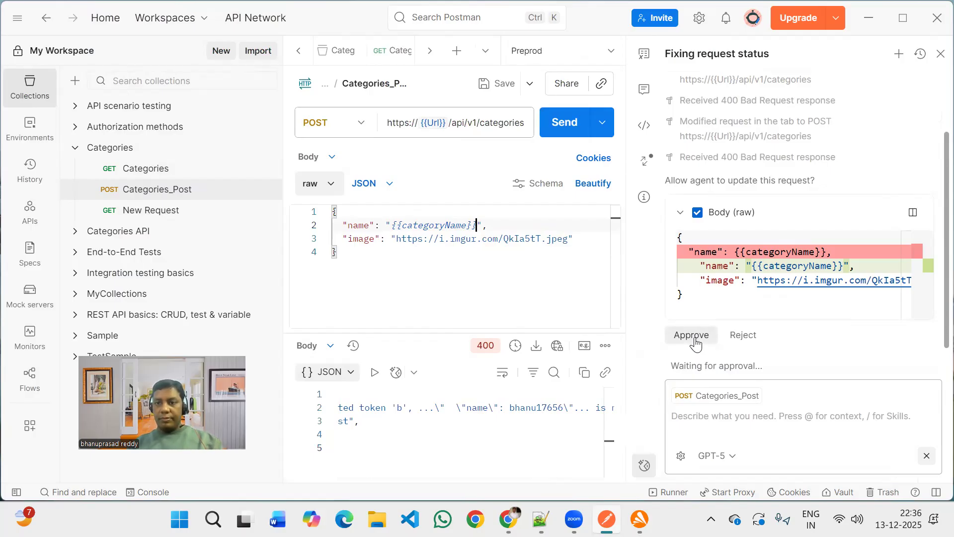
click(562, 124)
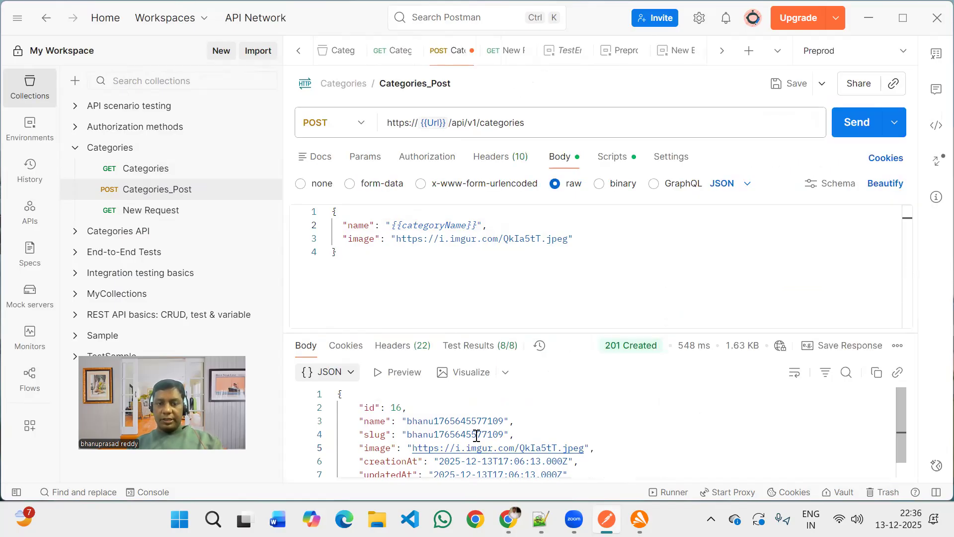
Enlarge the response area and compare the returned name with the value resolved for {{categoryName}}.
drag(565, 330, 577, 267)
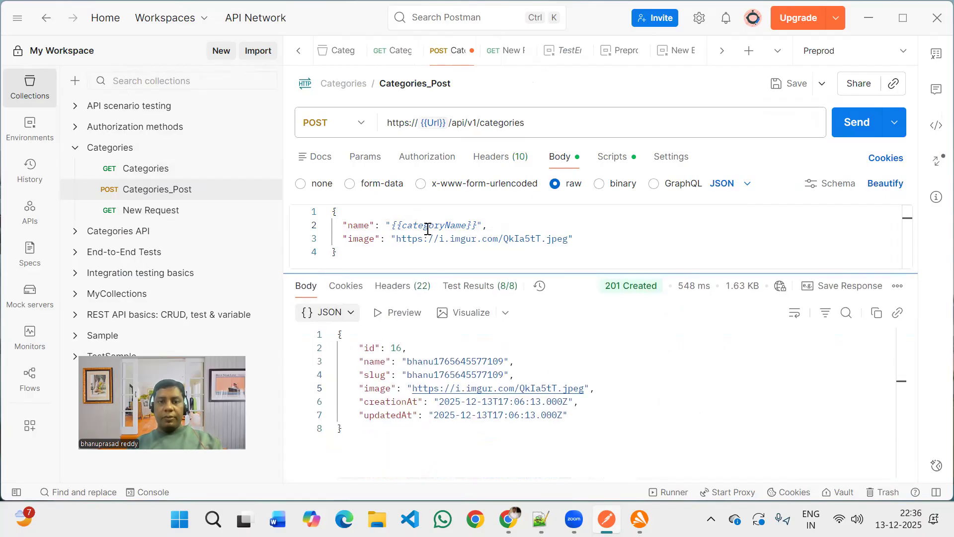
click(395, 225)
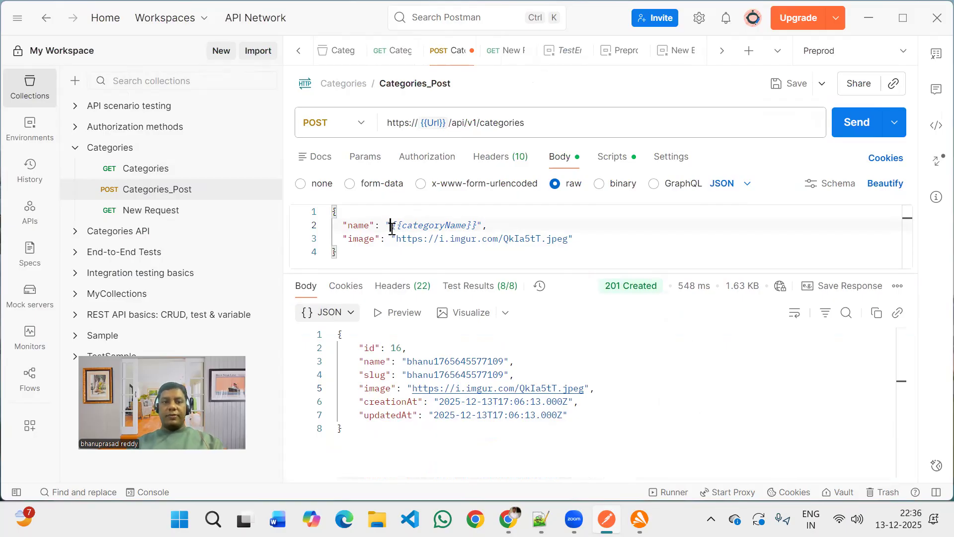
mouse_move(446, 229)
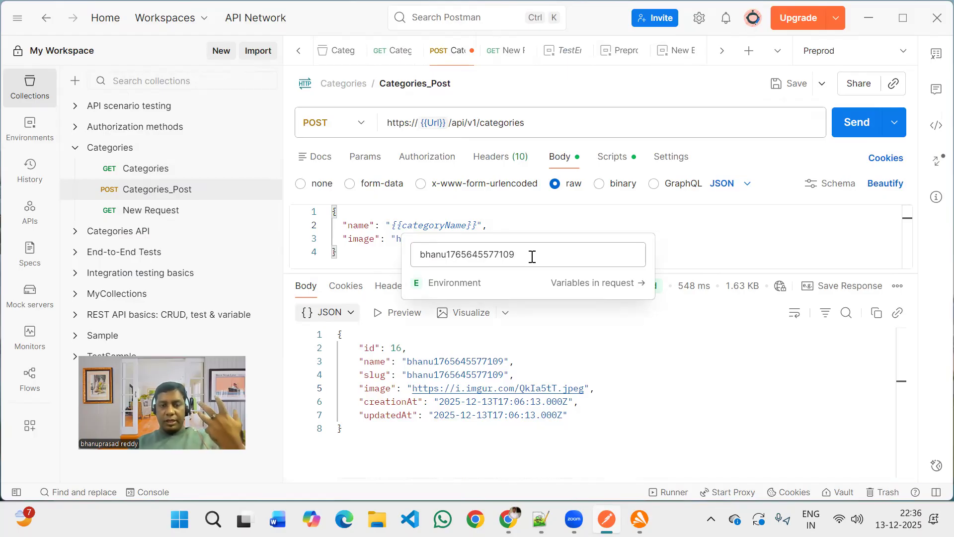
click(672, 378)
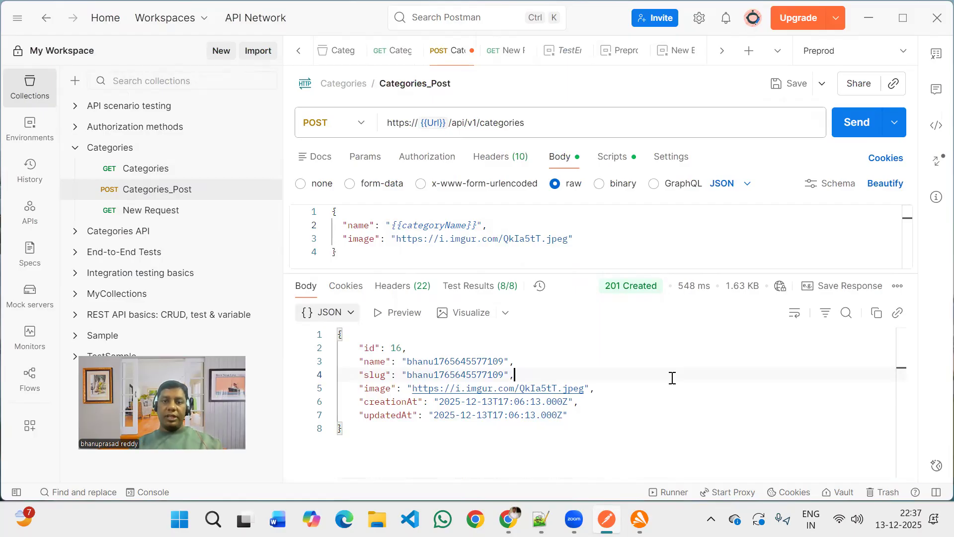
Review the test results and response headers of Categories_Post, and return to the response body.
click(486, 296)
scroll(553, 395, down, 3)
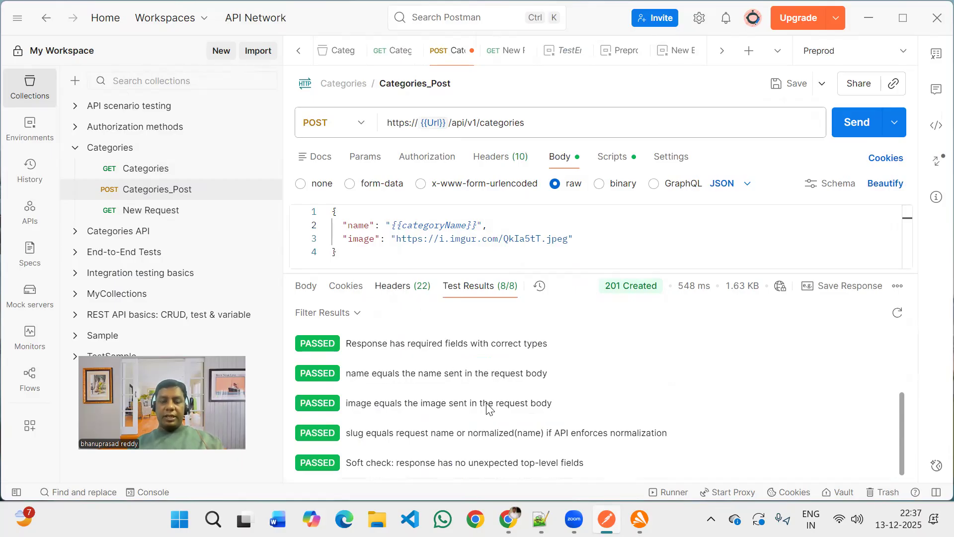
click(381, 290)
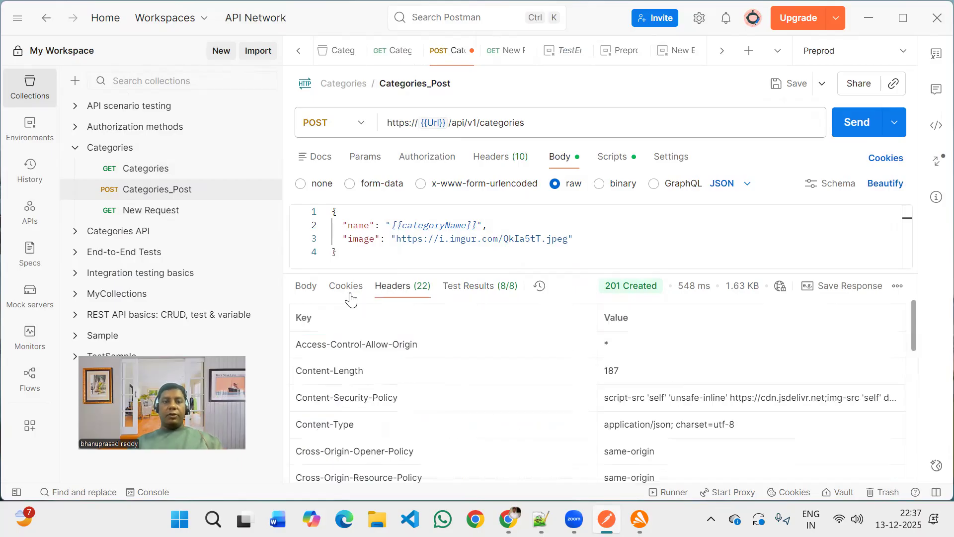
click(307, 288)
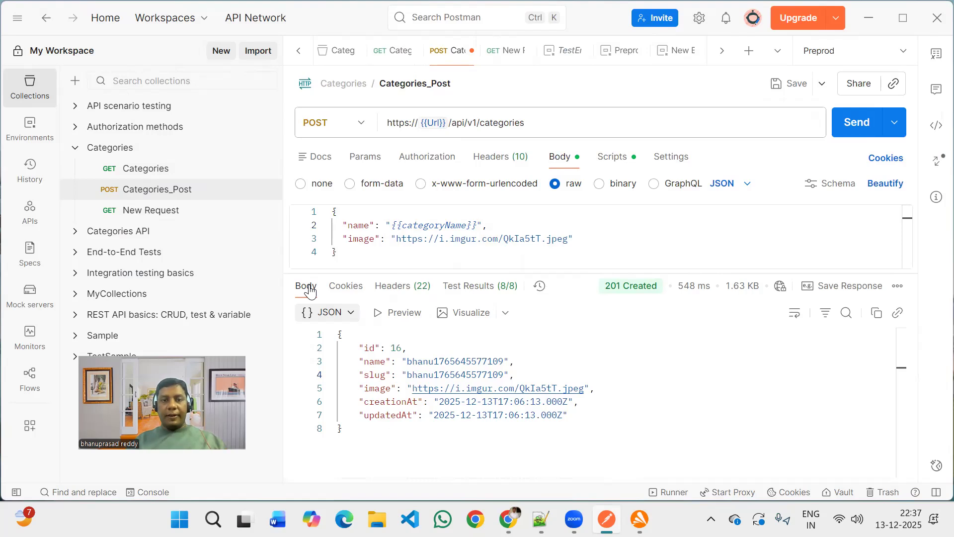
Take the new category's id from the response, set the New Request URL's category id to 16 and send it.
double_click(392, 351)
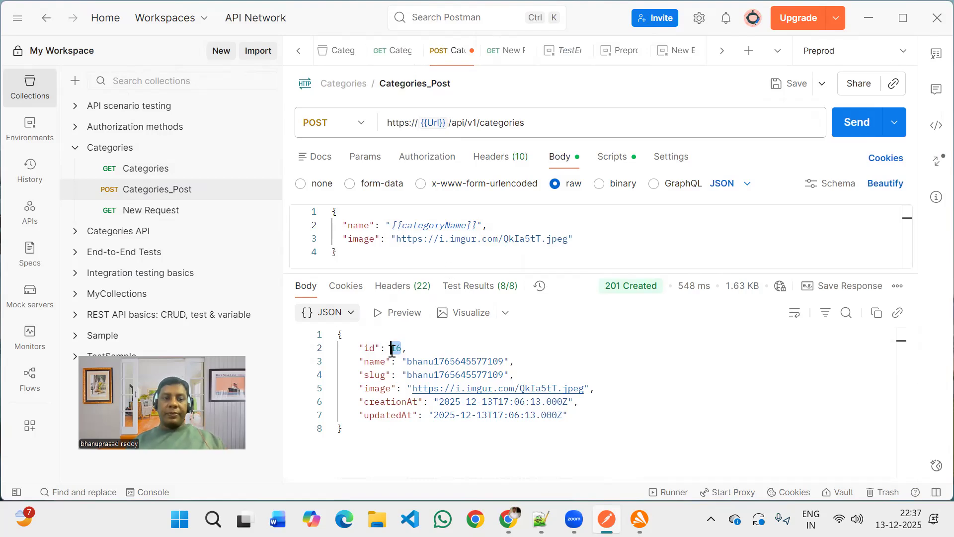
click(162, 213)
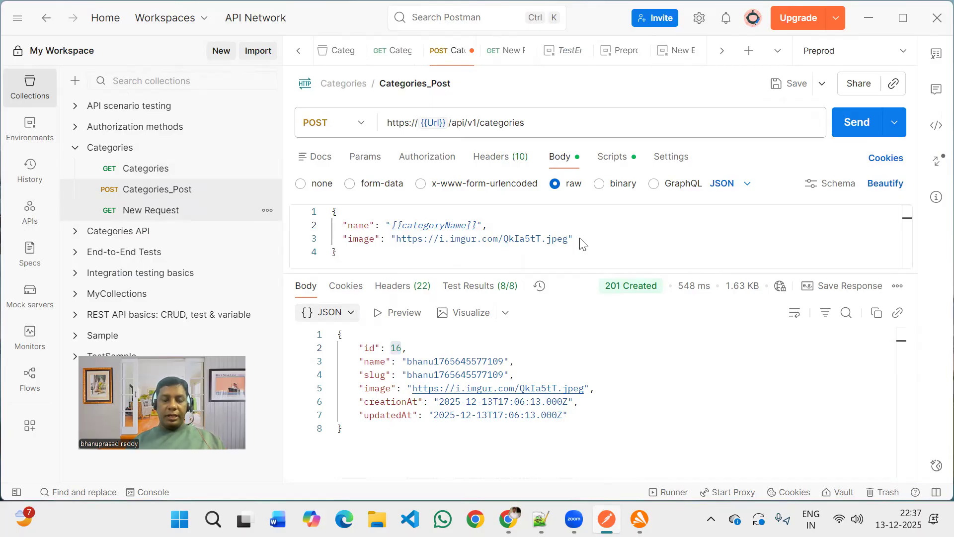
key(ctrl+Tab)
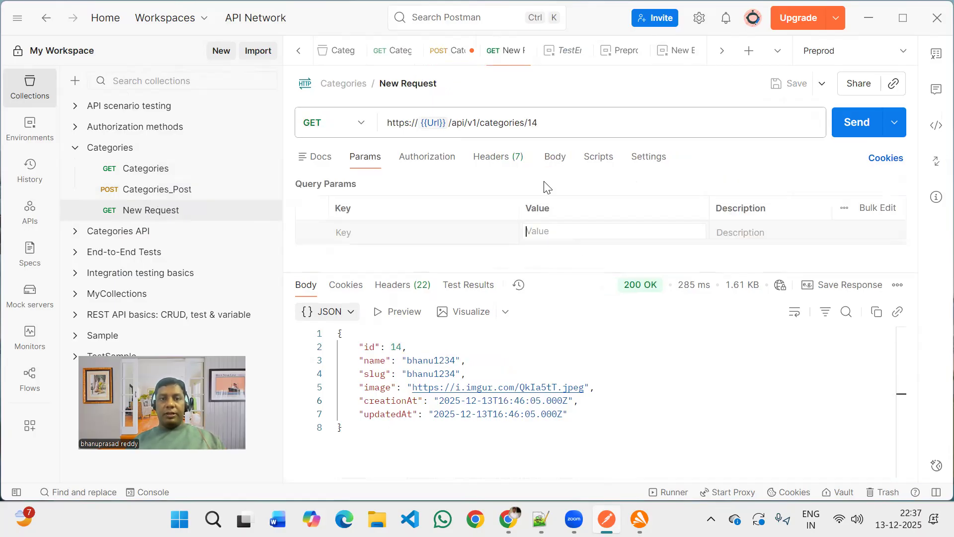
click(550, 122)
key(BackSpace)
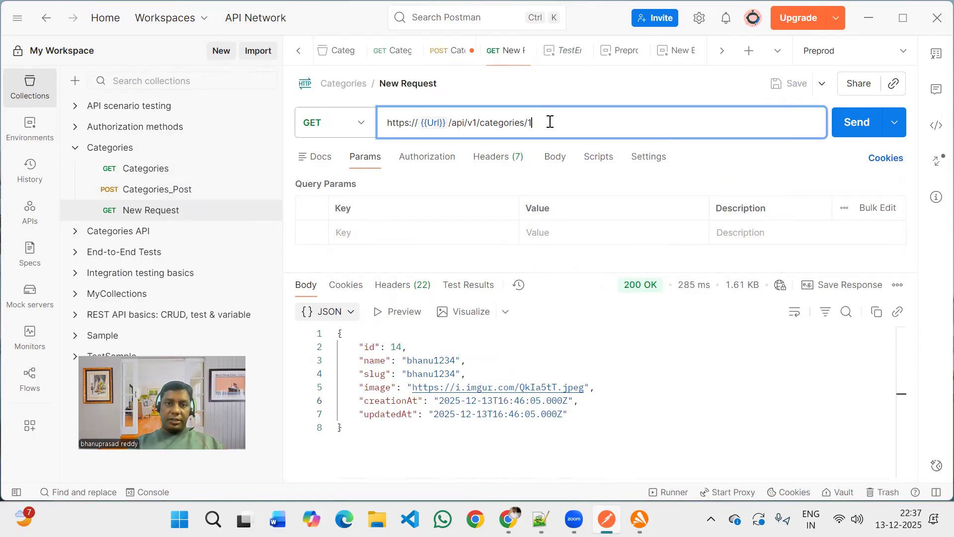
text(6)
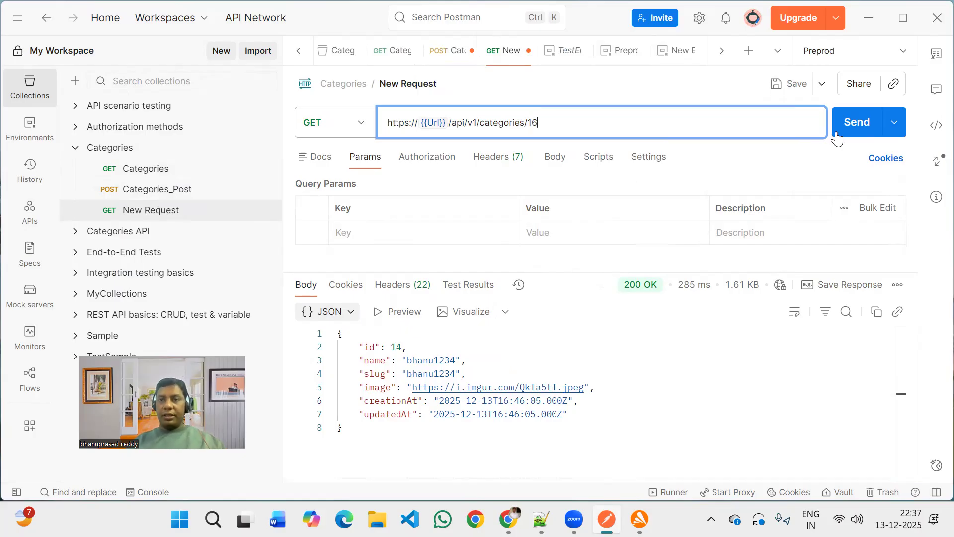
key(ctrl+Return)
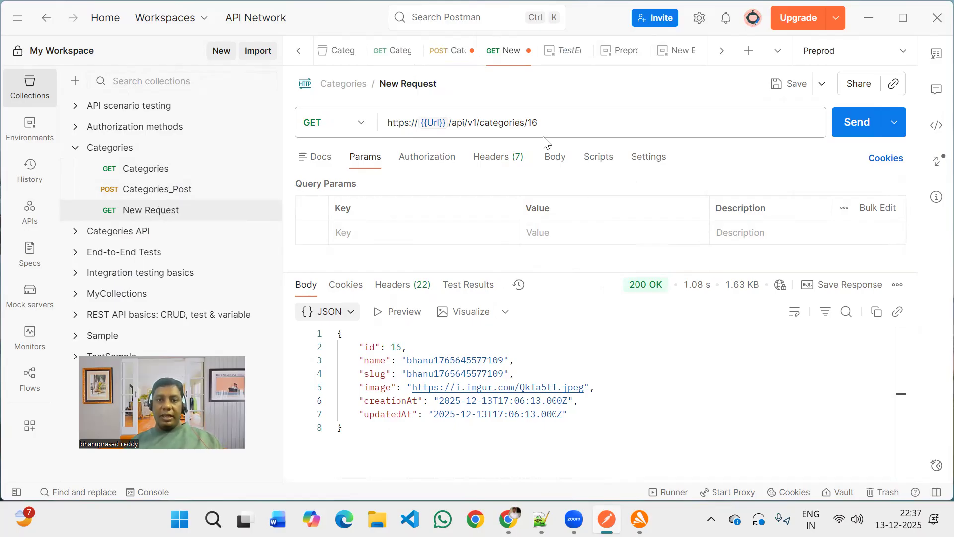
Select the category id at the end of the New Request URL.
click(530, 122)
double_click(538, 123)
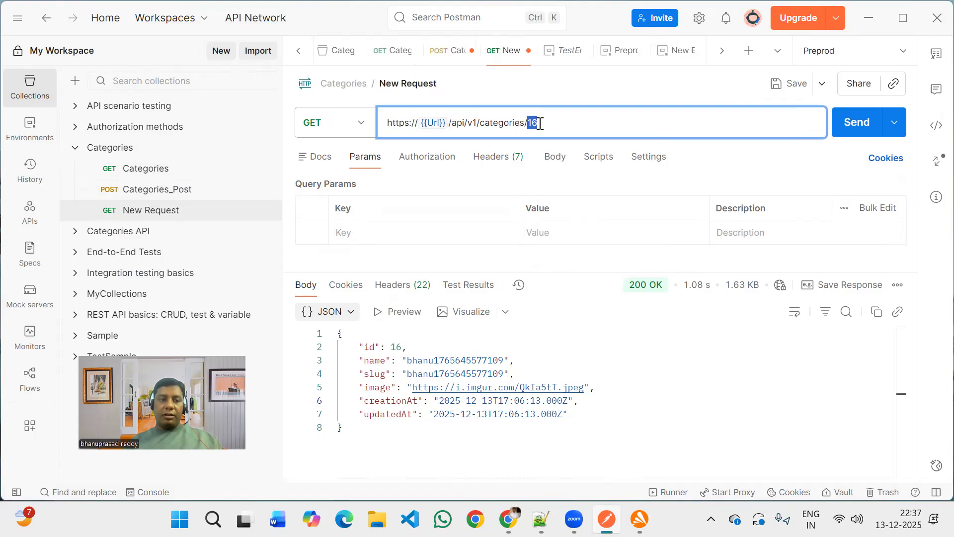
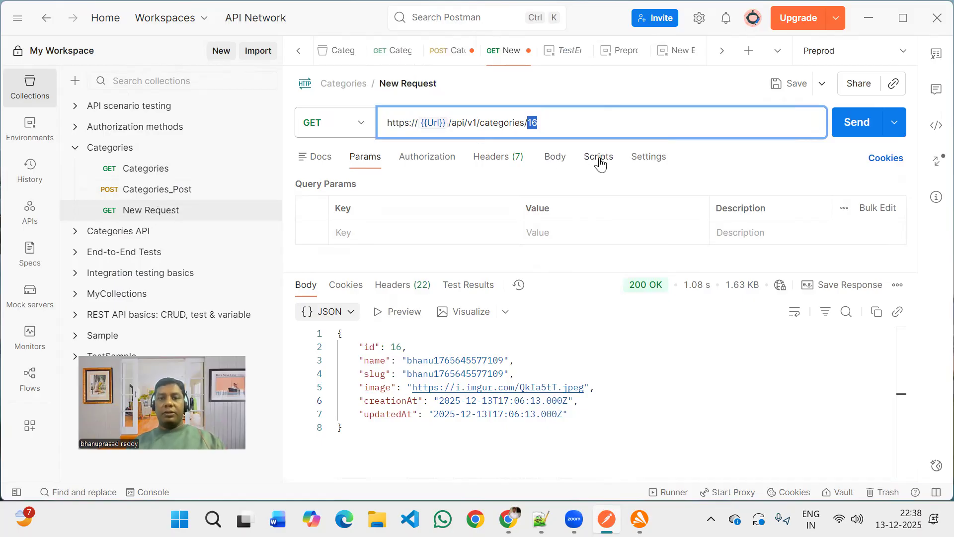
Open the New Request's pre-request script editor.
click(542, 363)
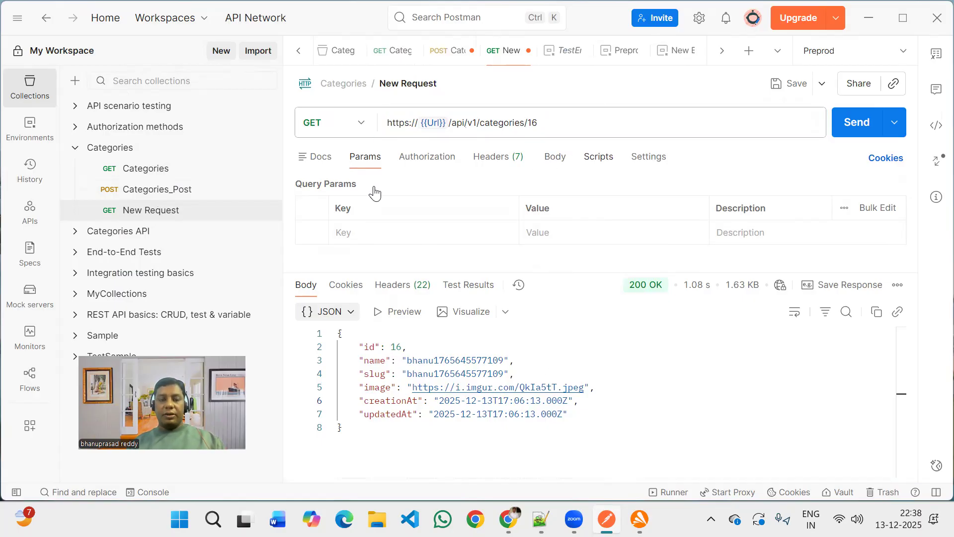
click(598, 157)
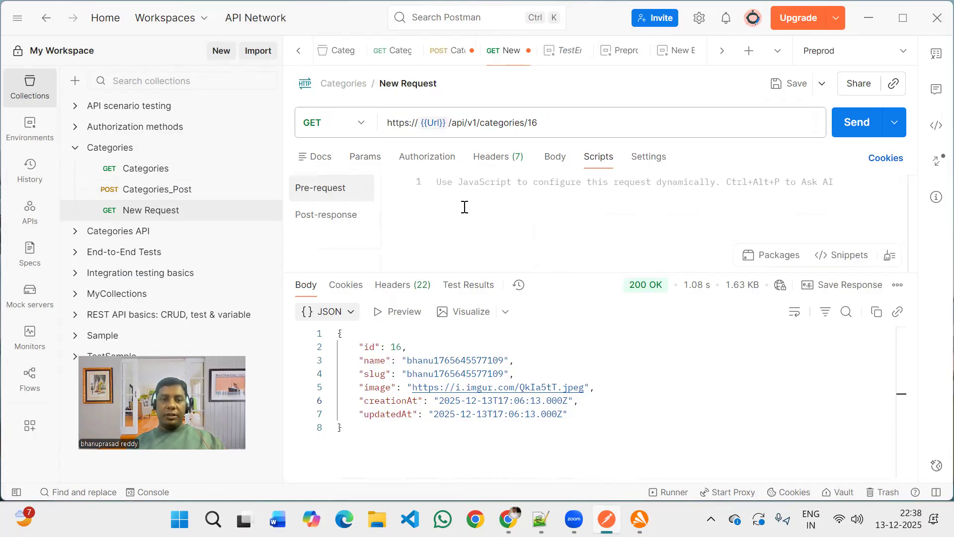
click(527, 190)
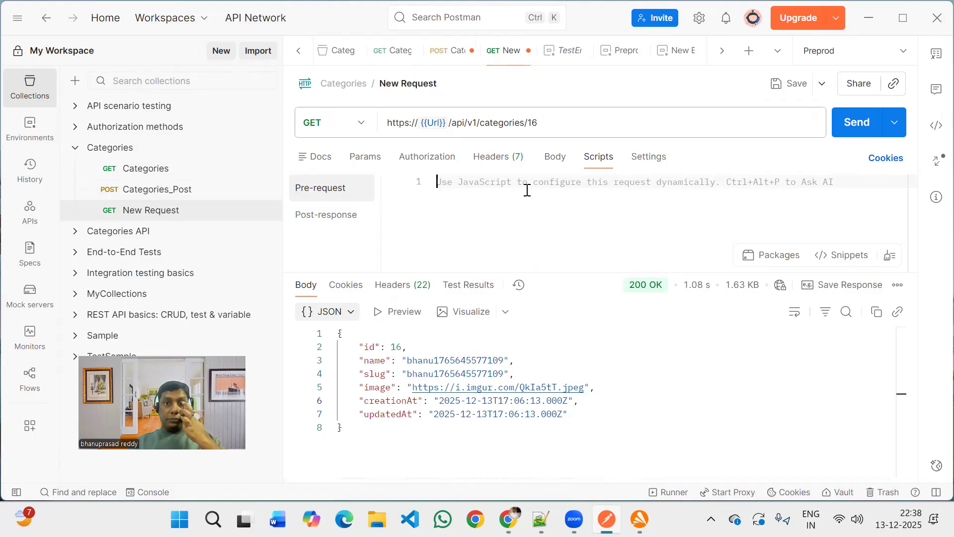
Open the AI agent for the request and dismiss the AI credits banner.
key(ctrl+alt+p)
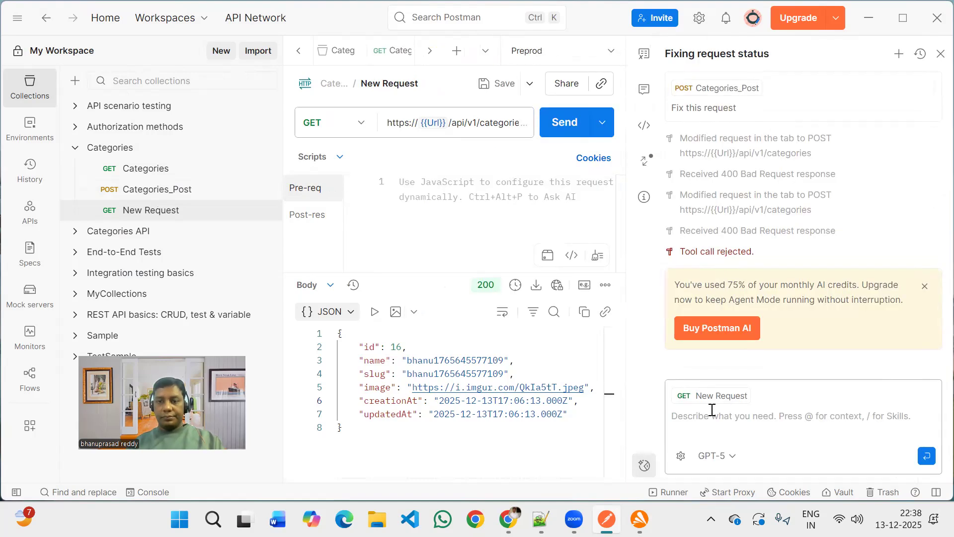
click(712, 410)
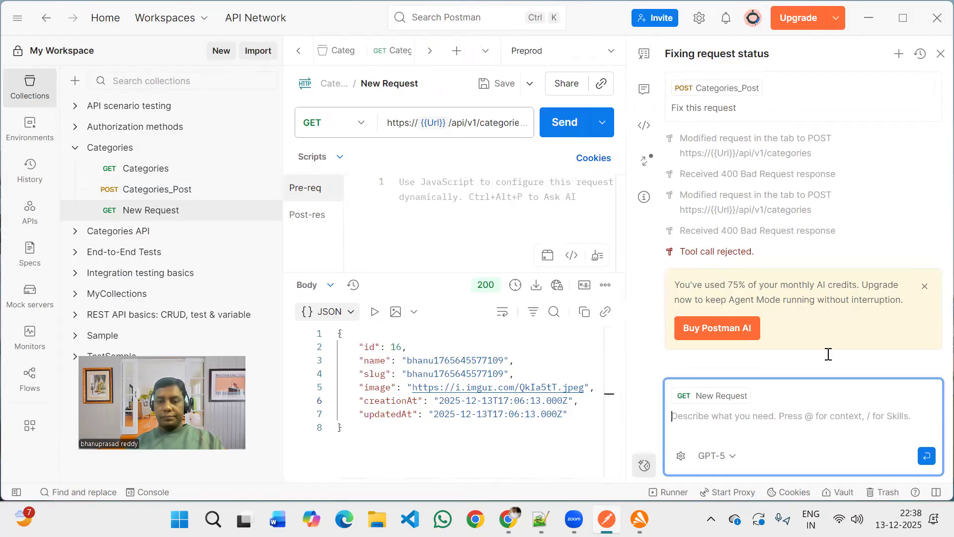
click(928, 287)
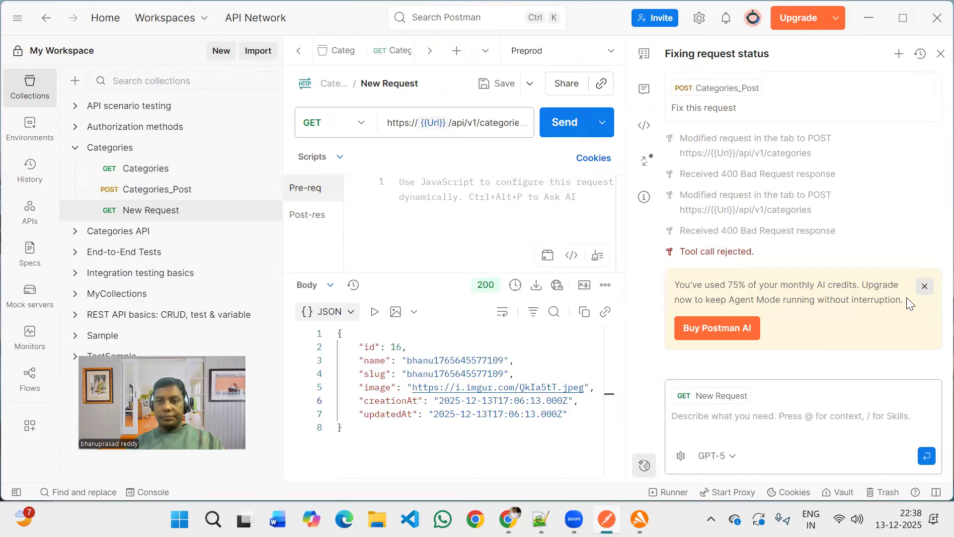
Write the AI prompt "Get id value from post request and pass to the next get request as path param like mentioned".
click(719, 415)
text(Ge)
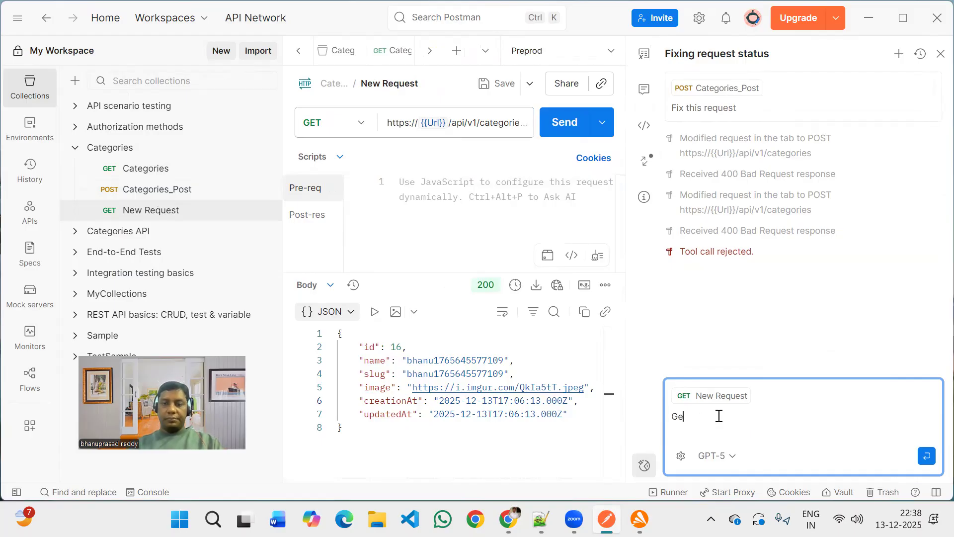
text(t)
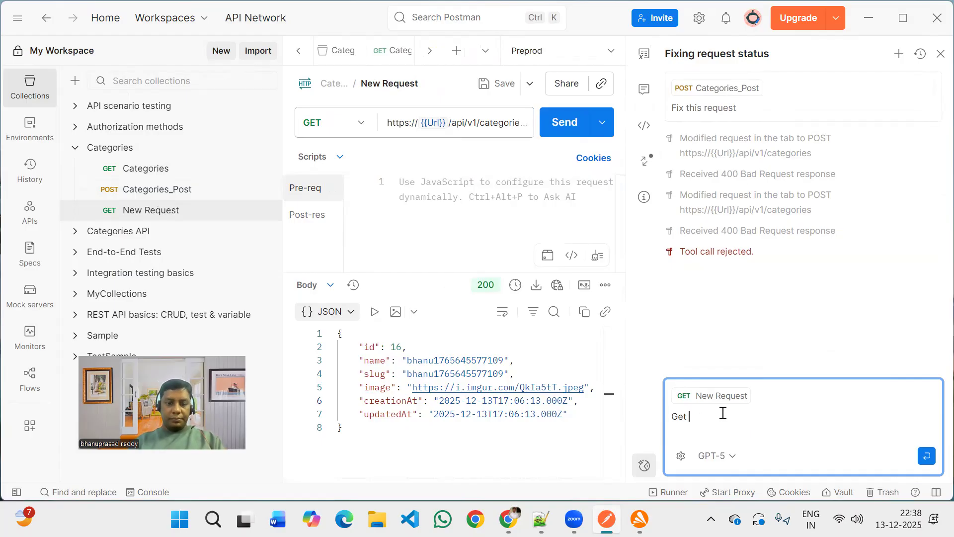
text( va)
key(BackSpace)
key(BackSpace)
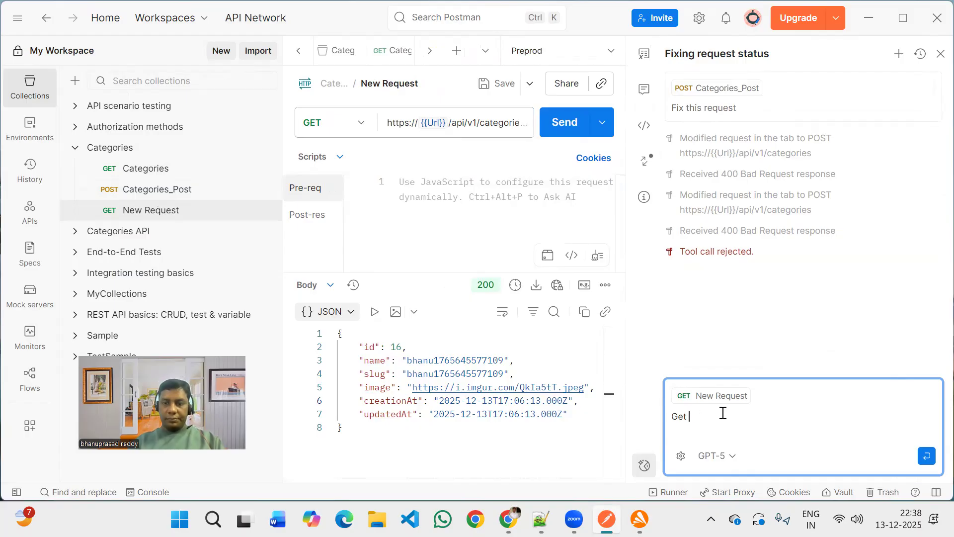
text(id value)
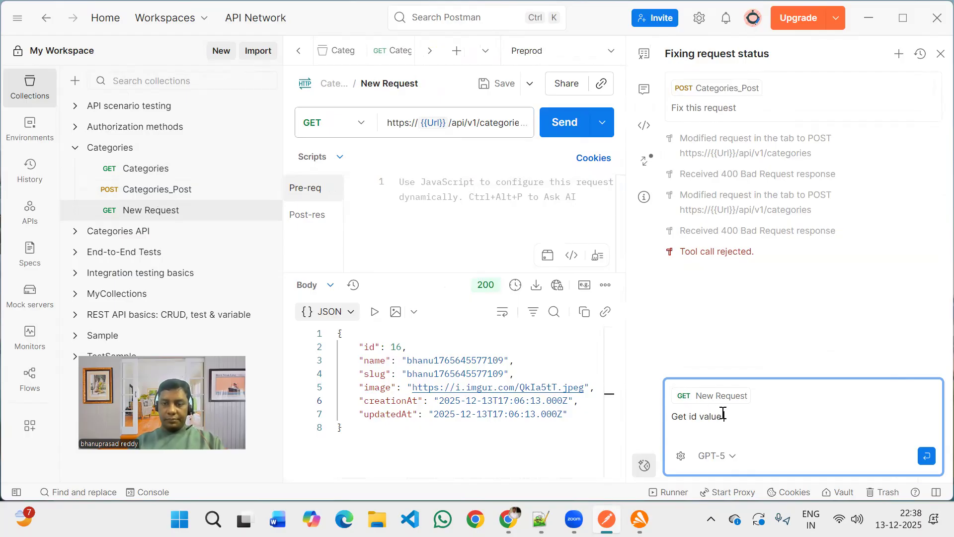
text( from p)
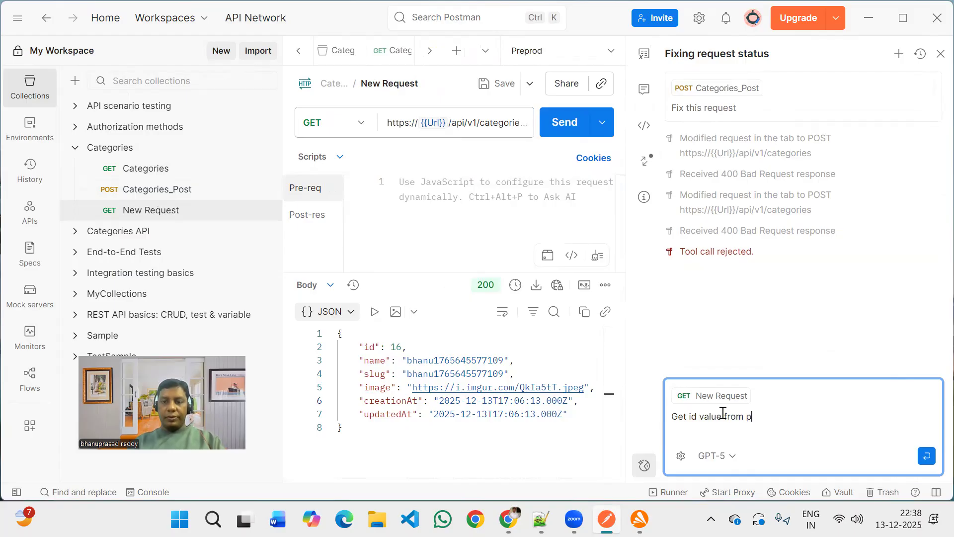
text(ost request)
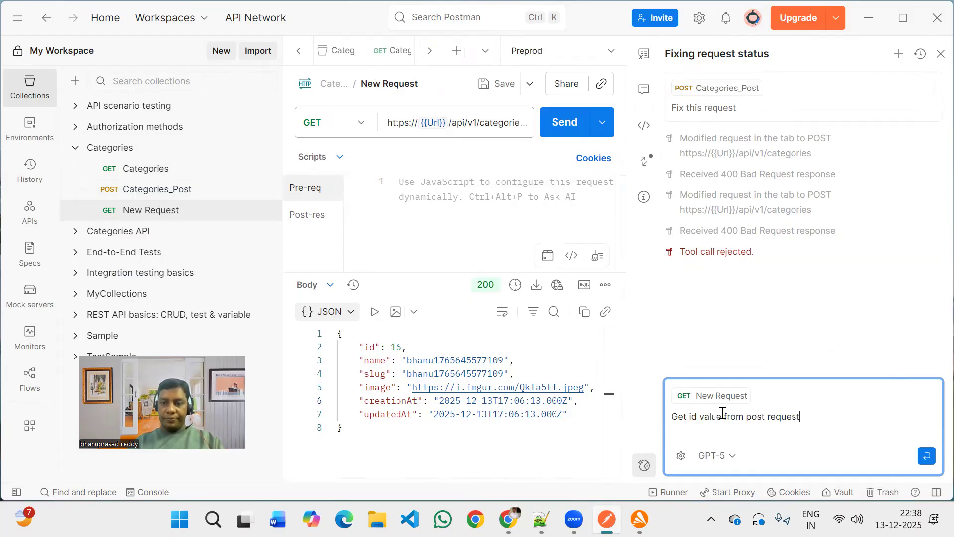
text( and pass)
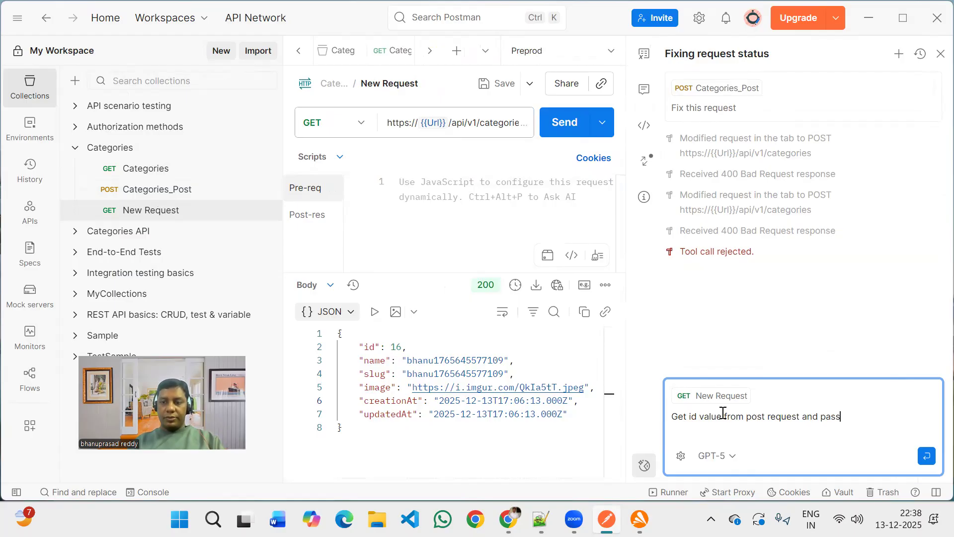
text( to the next get)
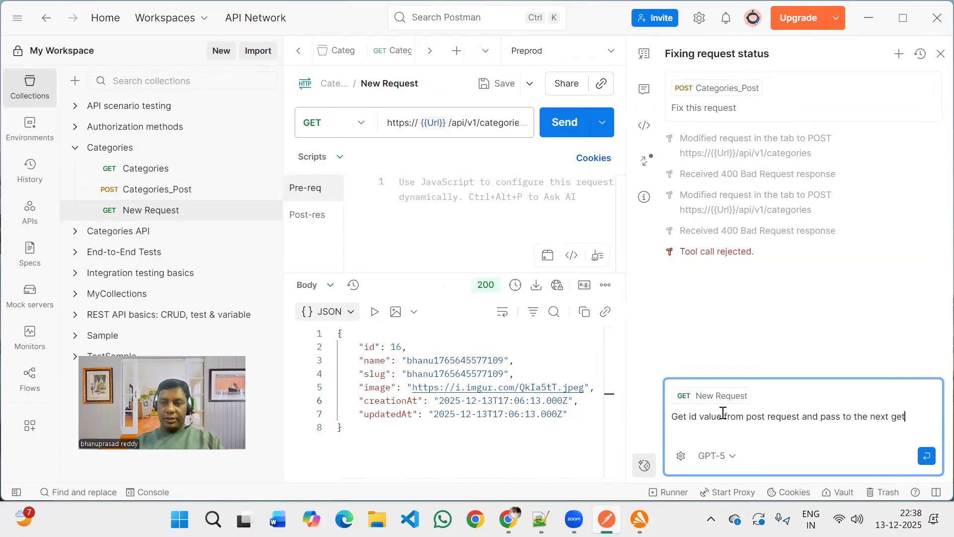
text( request as path param)
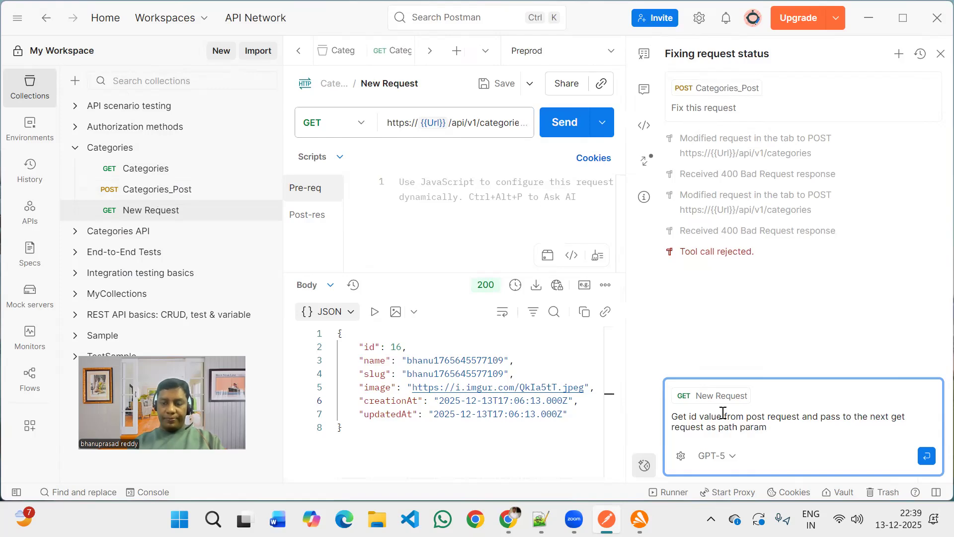
text( iike ment)
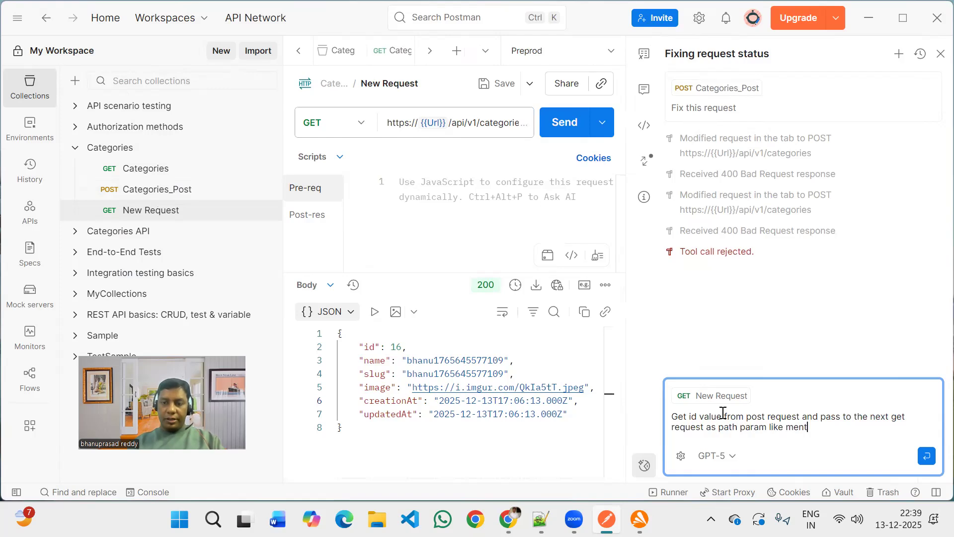
text(ioned)
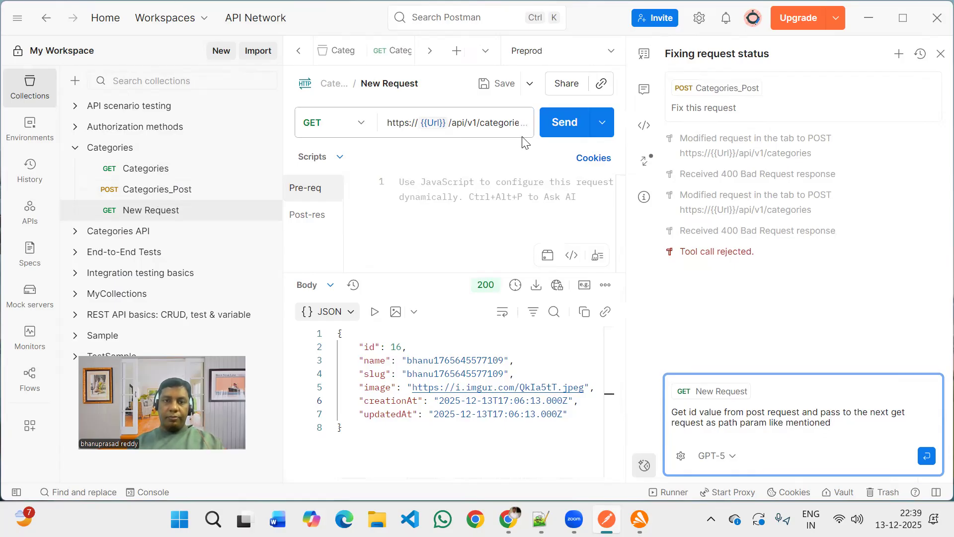
Copy the request URL into the prompt and replace its trailing 16 with ID.
double_click(503, 126)
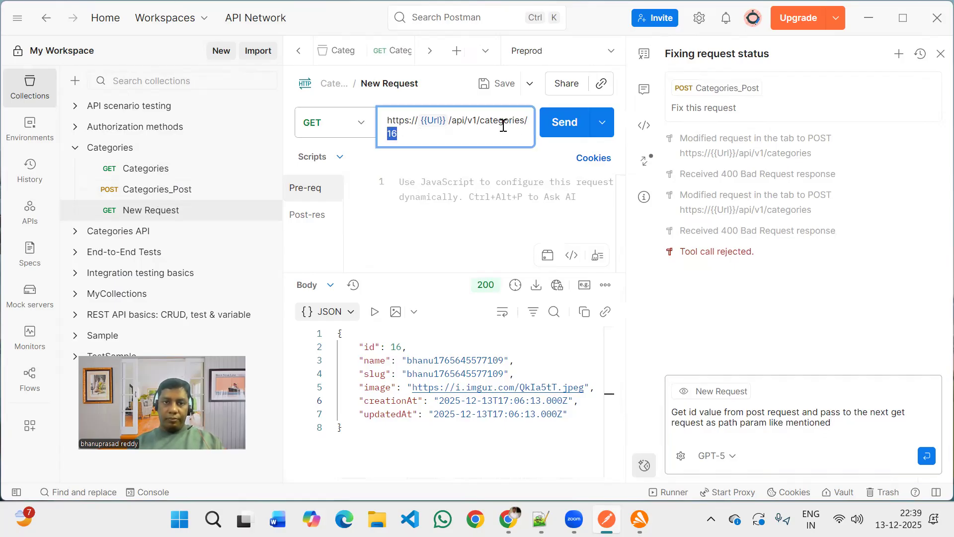
key(shift+Up)
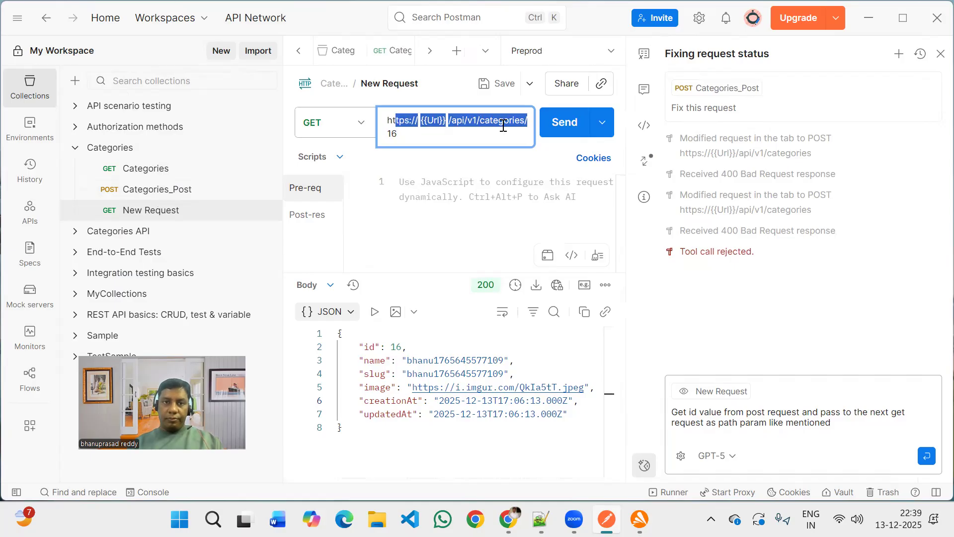
key(shift+Home)
click(503, 125)
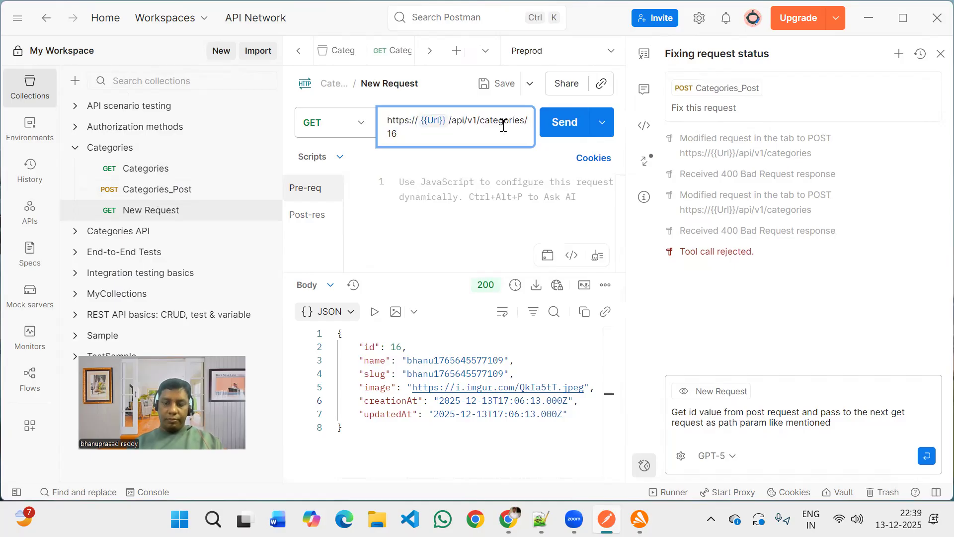
key(shift+Up)
key(ctrl+a)
key(ctrl+c)
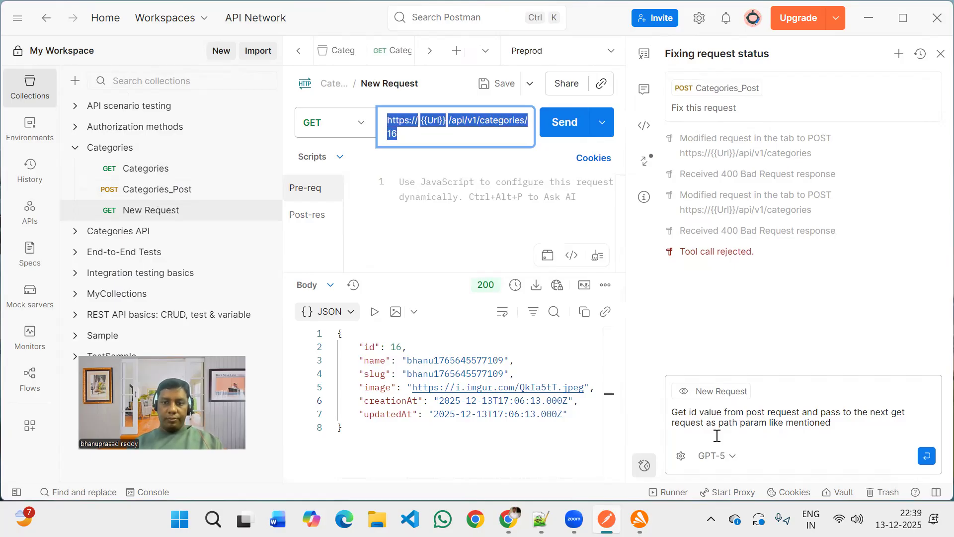
click(725, 436)
key(ctrl+v)
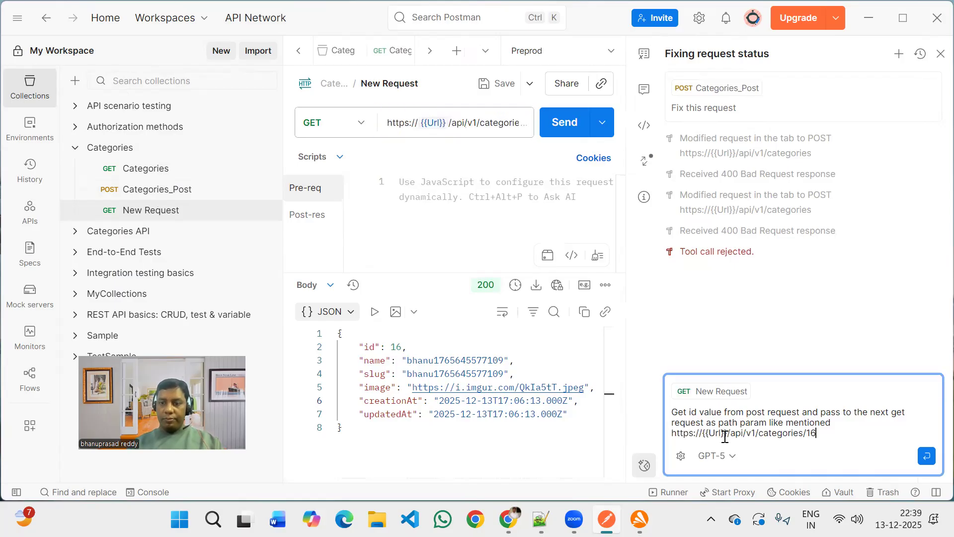
key(BackSpace)
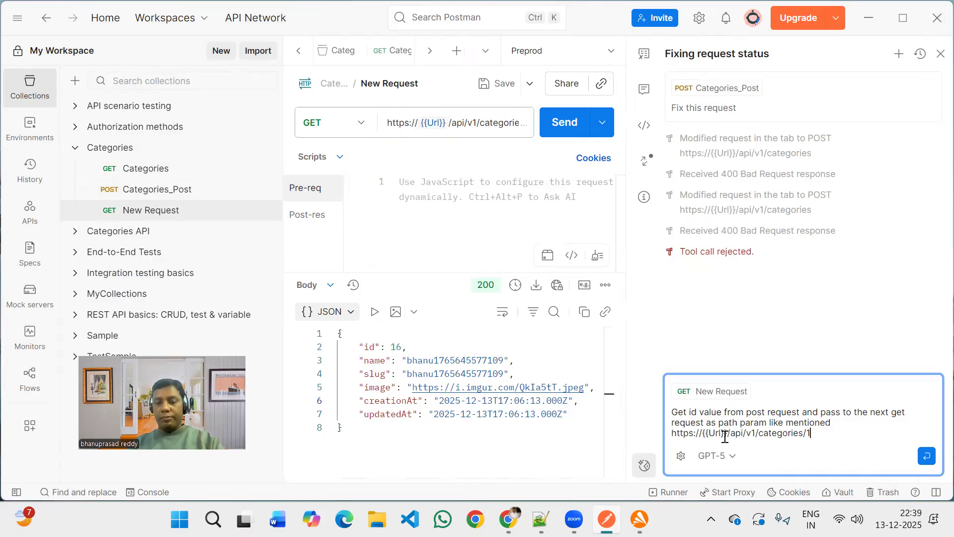
key(BackSpace)
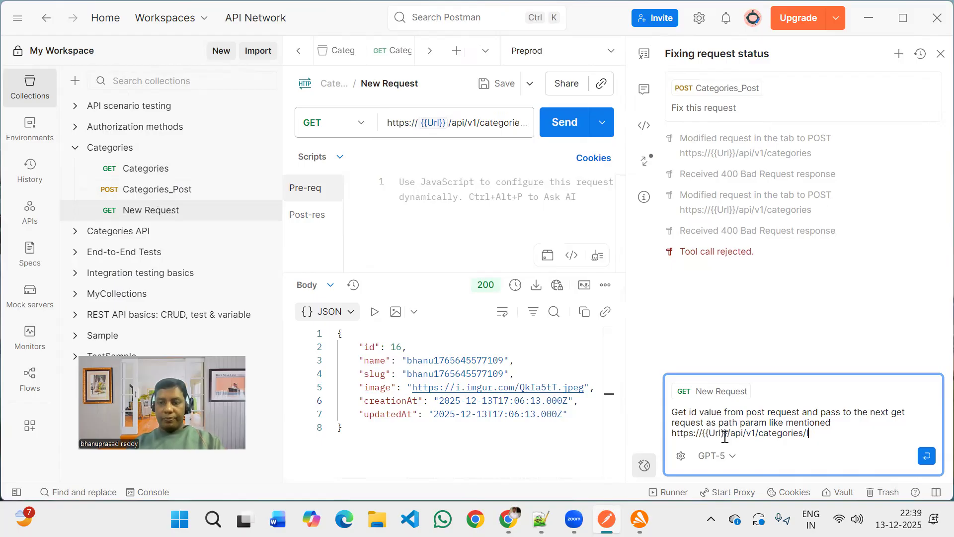
text(ID)
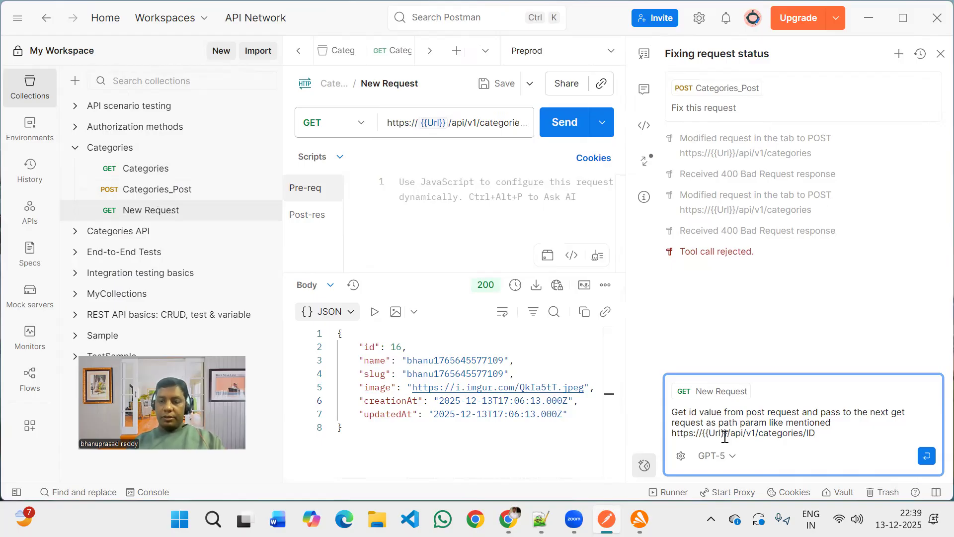
Add "can you help to do that" on a new line and send the prompt to the AI agent.
key(shift+Return)
key(shift+Return)
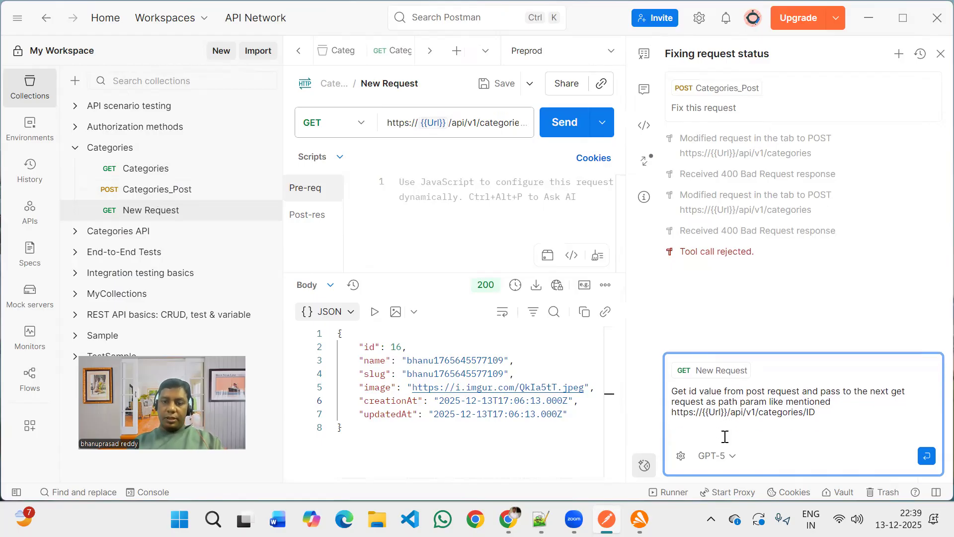
text(can you help)
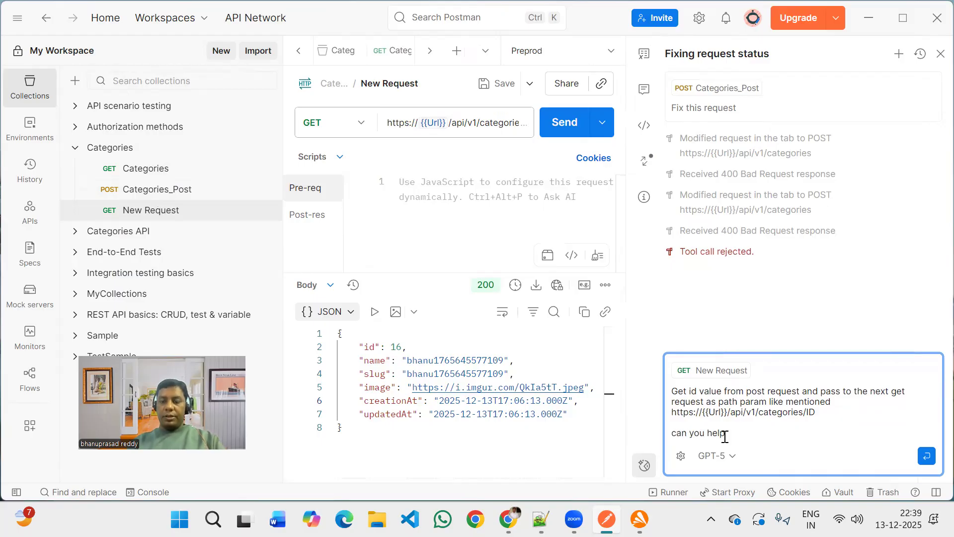
text( to do that)
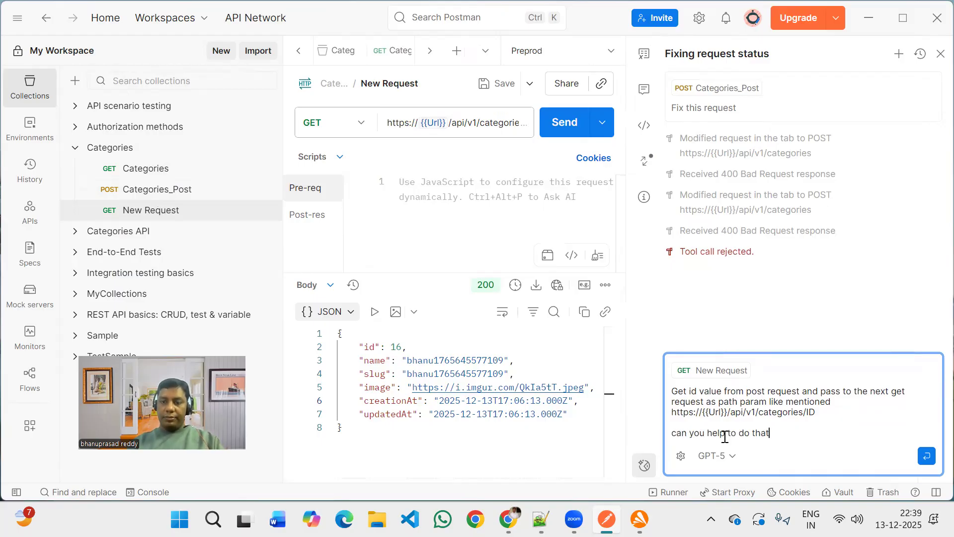
key(Return)
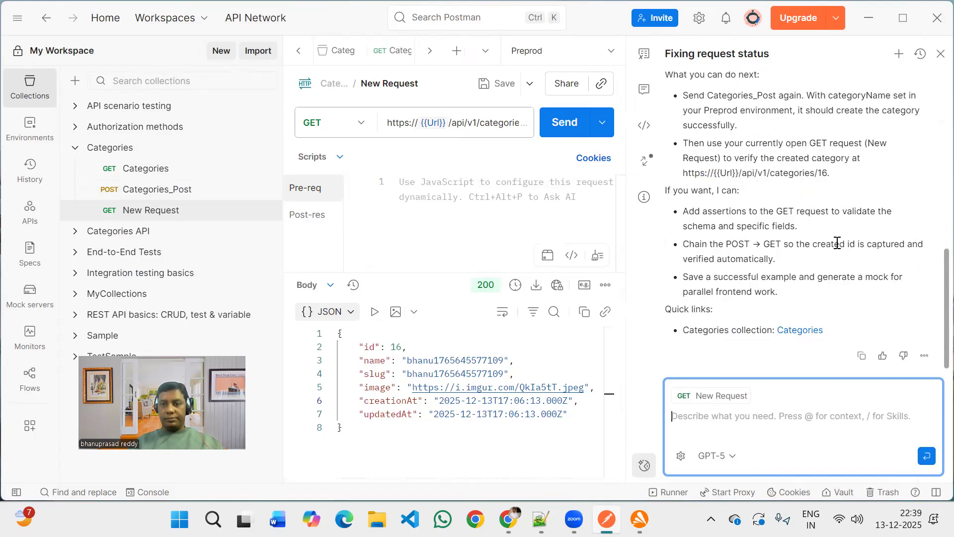
Read through the AI agent's reply about passing the created id to the GET request.
scroll(837, 242, up, 3)
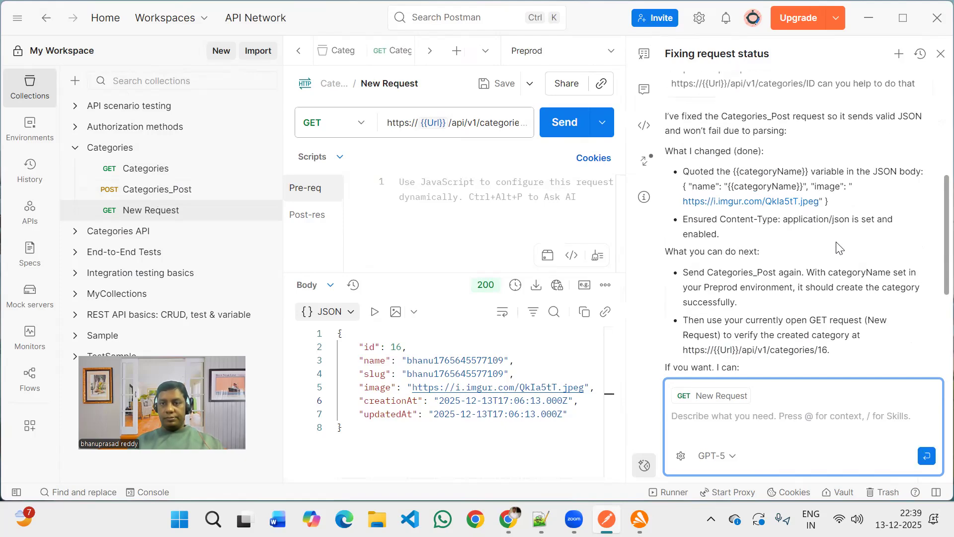
scroll(840, 247, up, 2)
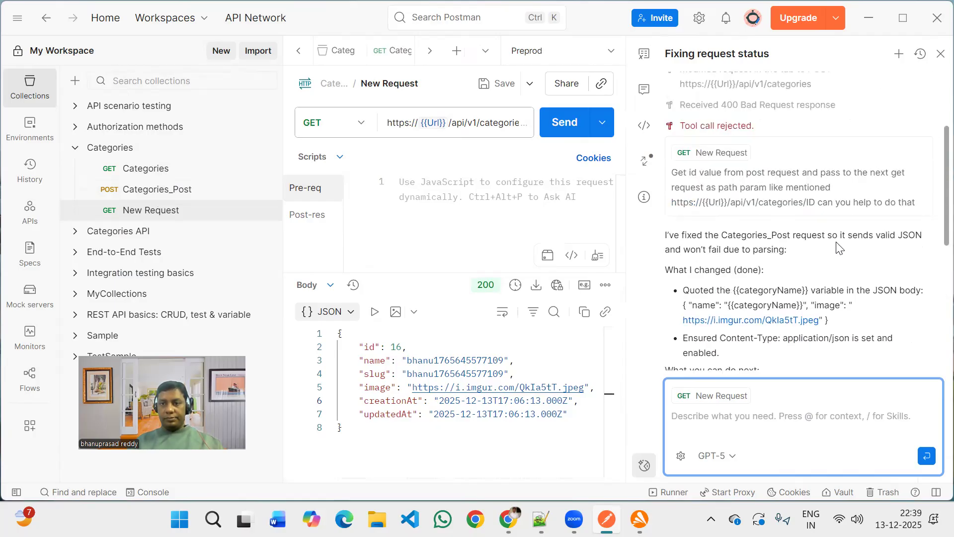
scroll(840, 247, down, 5)
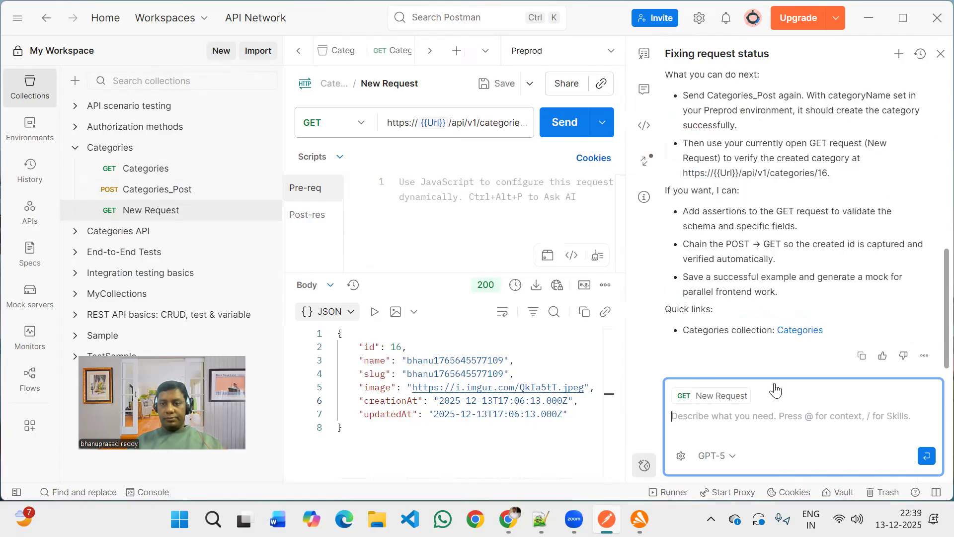
scroll(779, 245, up, 5)
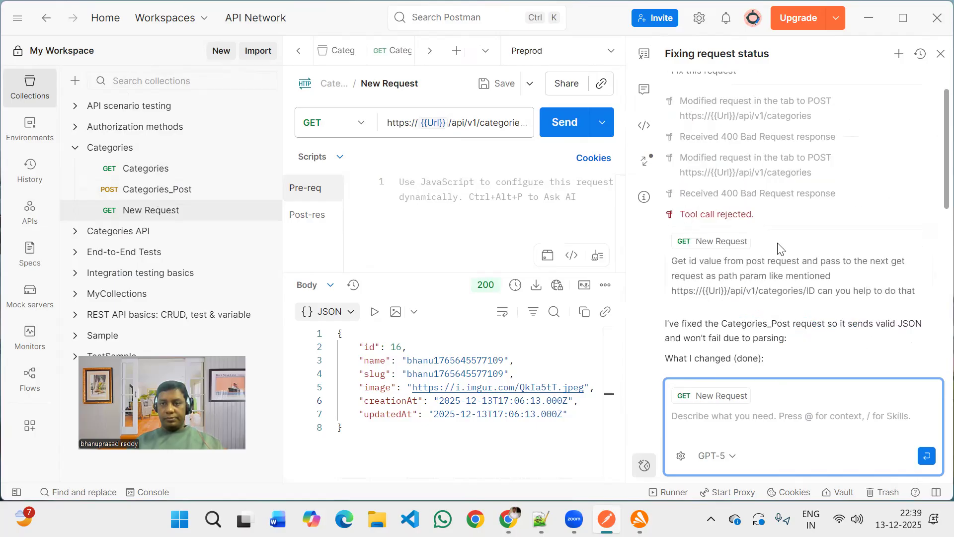
scroll(778, 247, down, 5)
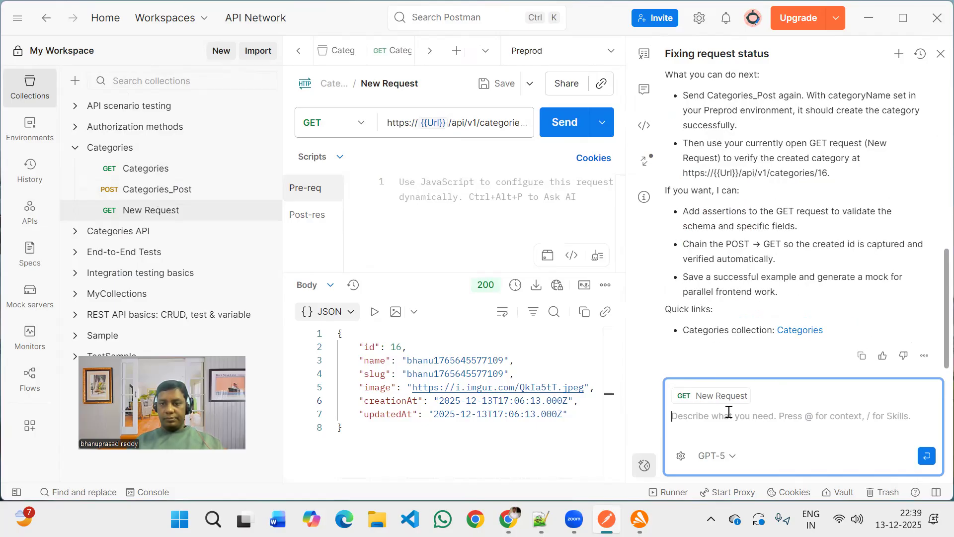
Start a new AI prompt reading "my usecase is what ever category id that was created from post should".
text(m)
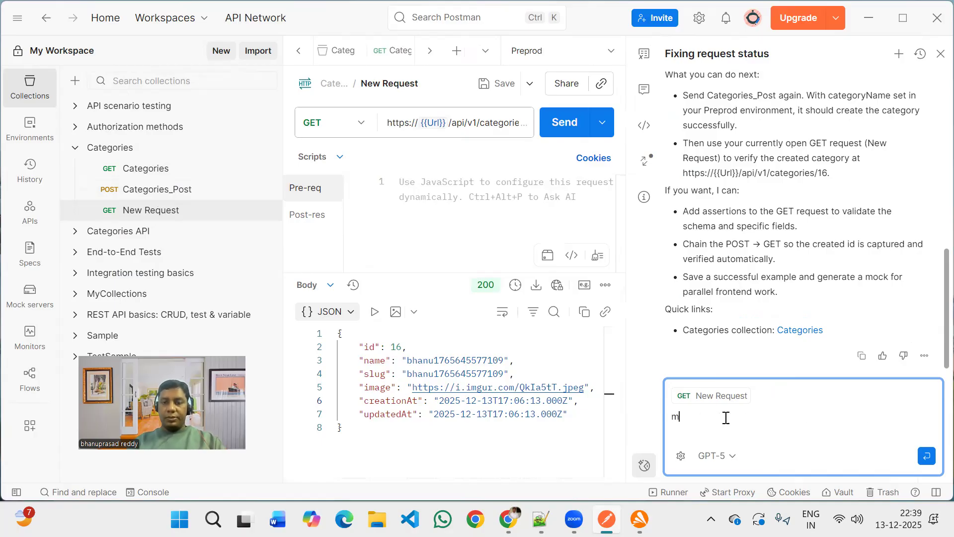
text(y use cas)
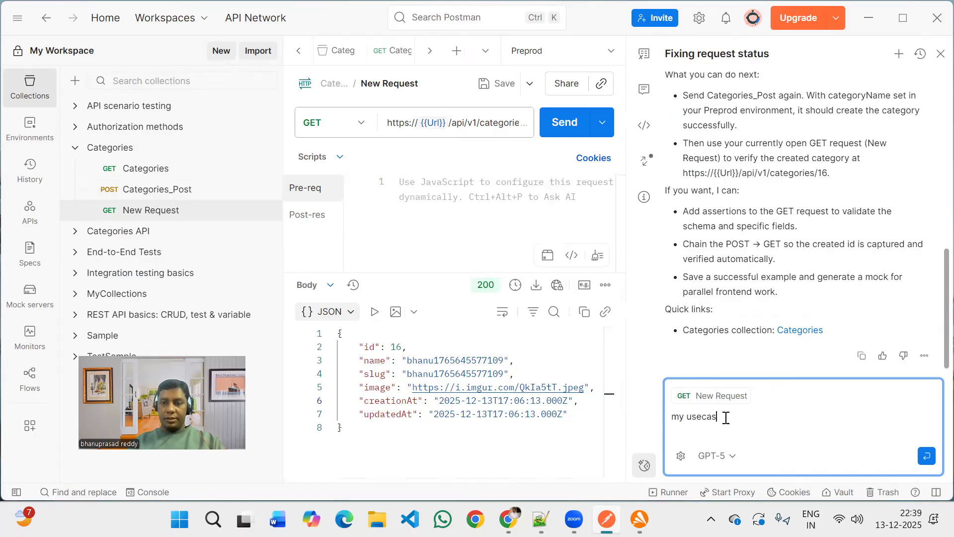
text(e is w)
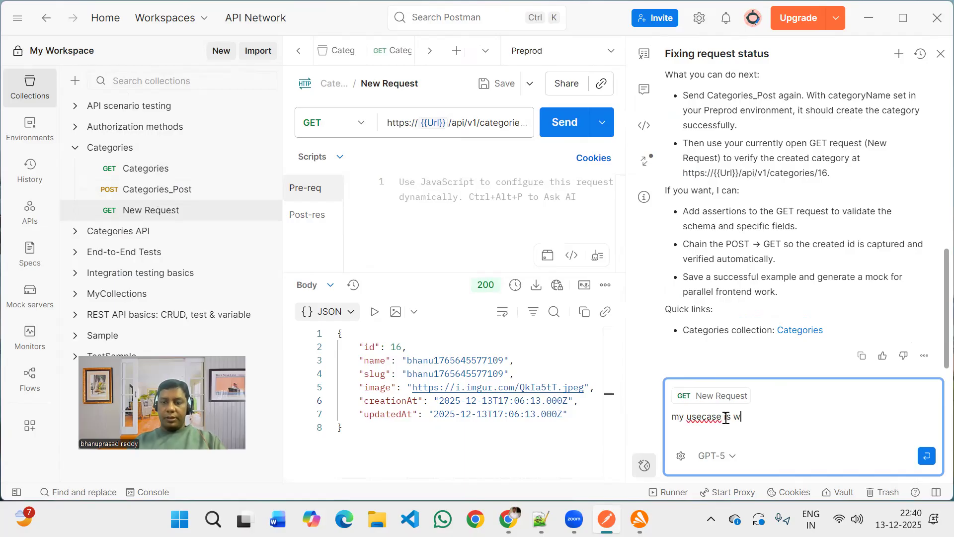
text(hat ever post)
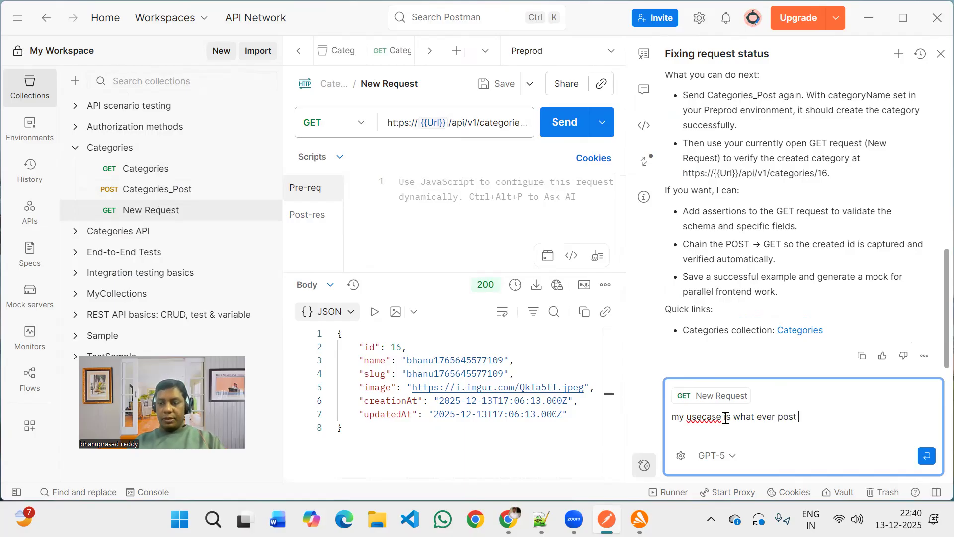
key(BackSpace)
key(BackSpace)
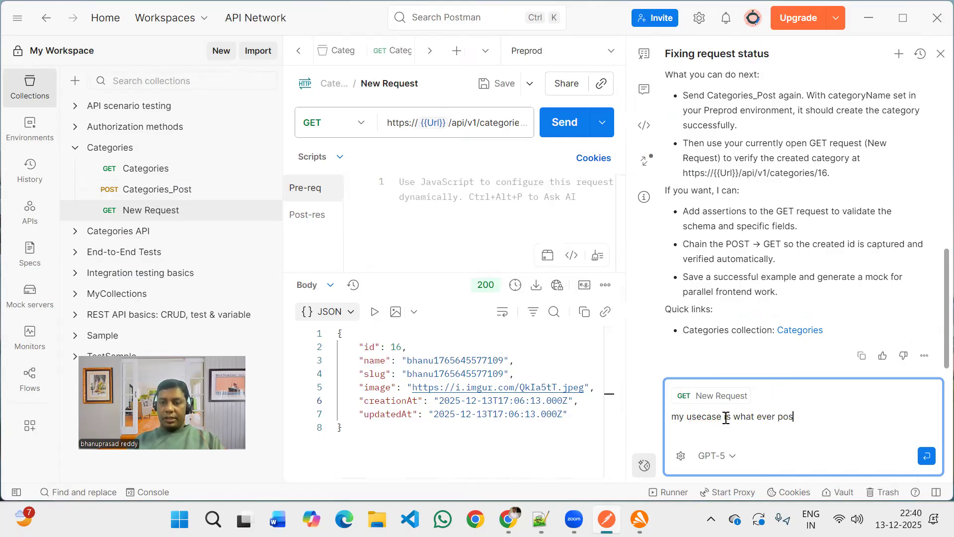
key(BackSpace)
key(BackSpace)
key(BackSpace)
text(categ)
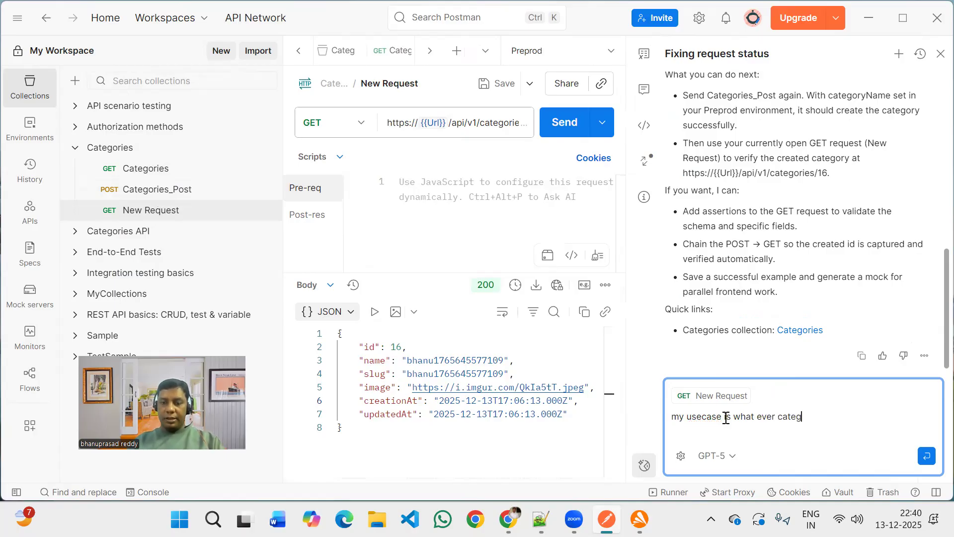
text(ories)
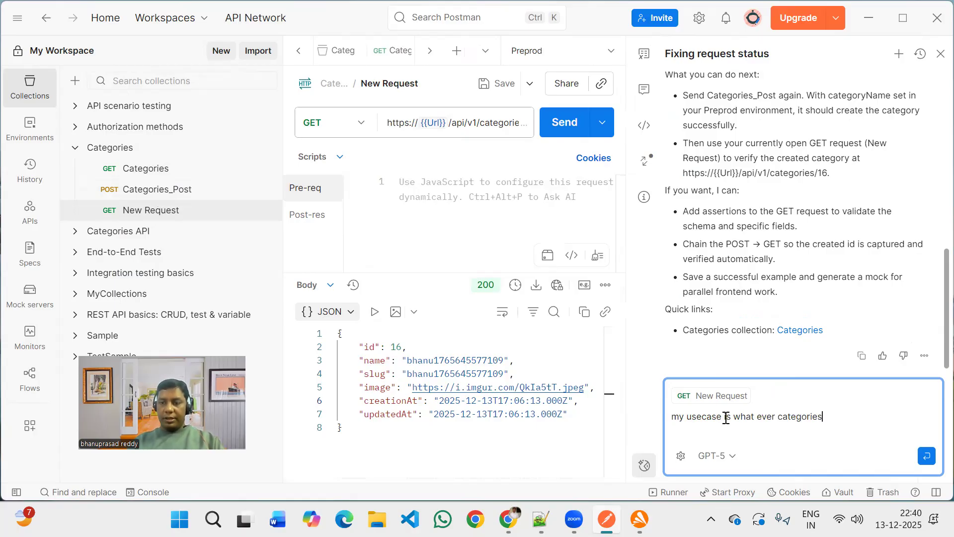
key(BackSpace)
key(BackSpace)
key(BackSpace)
text(y that w)
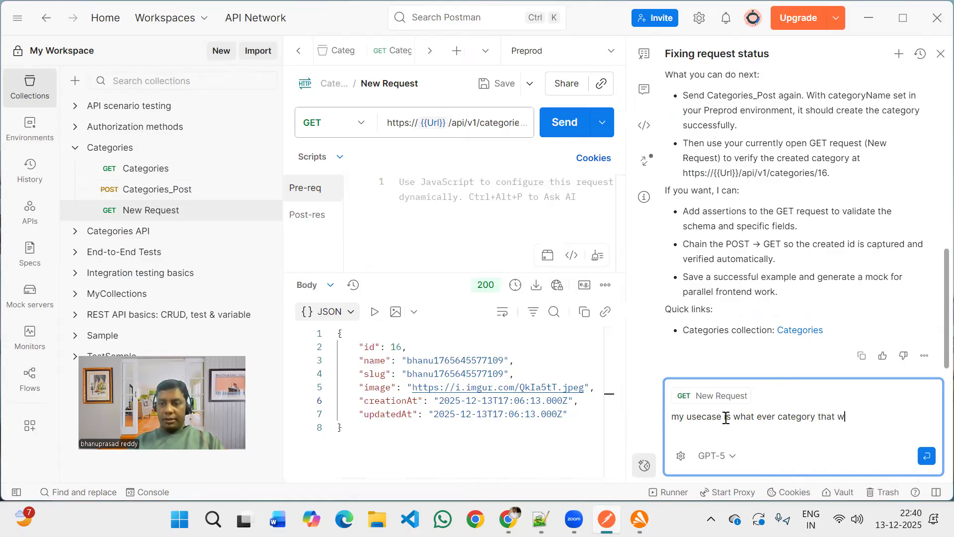
text(as created)
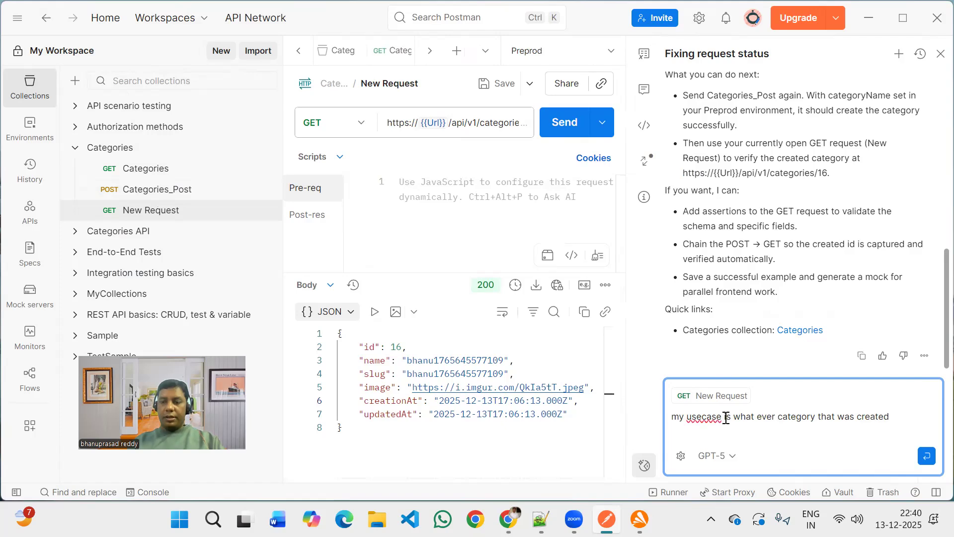
text( from post s)
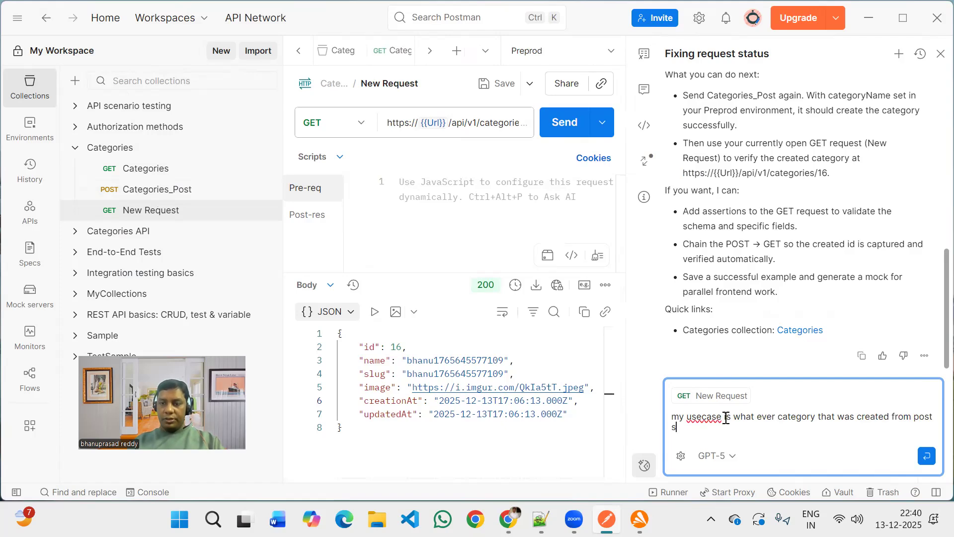
text(hould)
click(819, 419)
text(id)
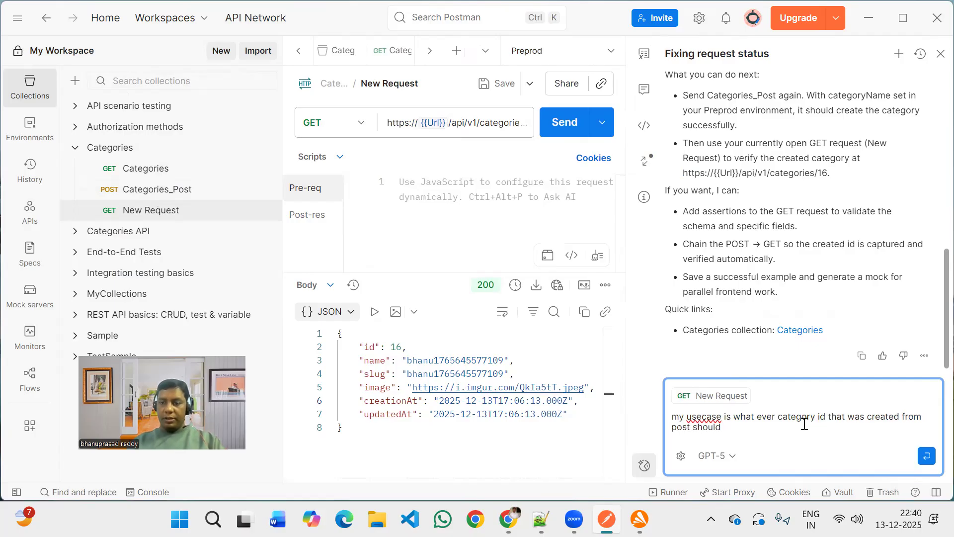
Finish the prompt with "be pass to next get cal and set that id in the path param can you do that" and send it.
click(805, 424)
text(be )
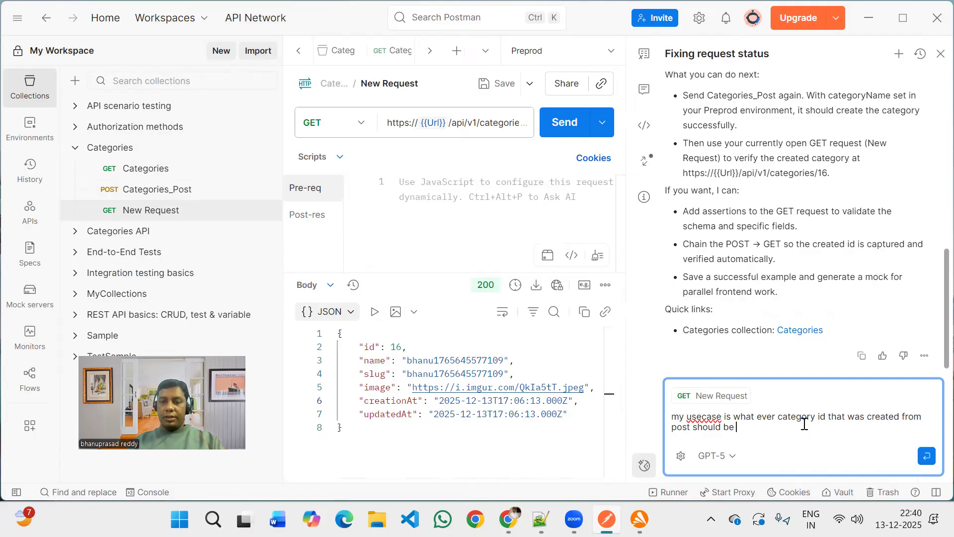
text(pass to next)
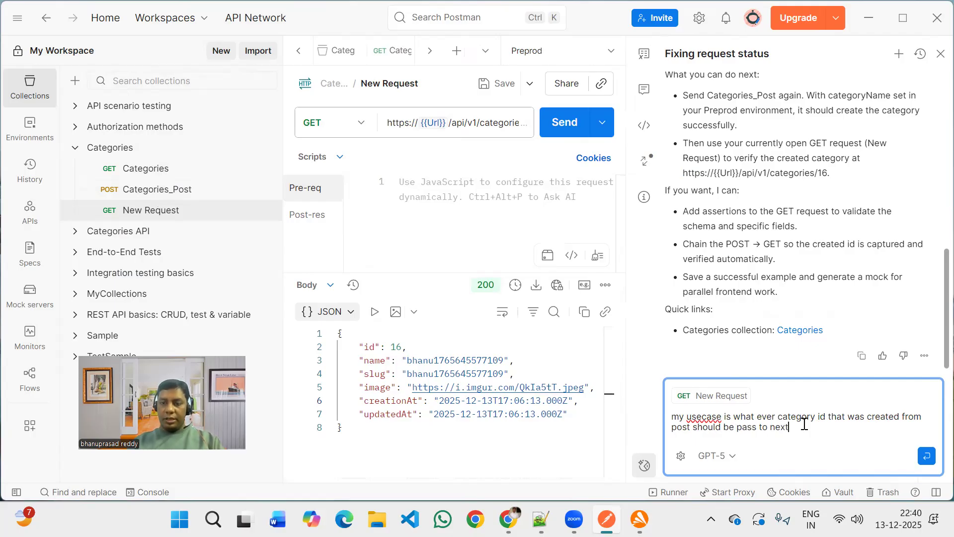
text( getcal and s)
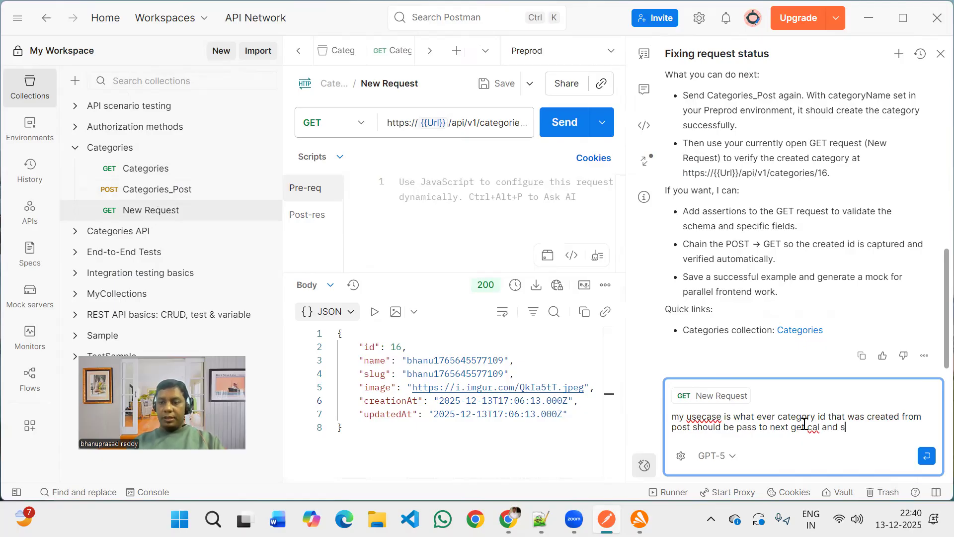
text(et that id )
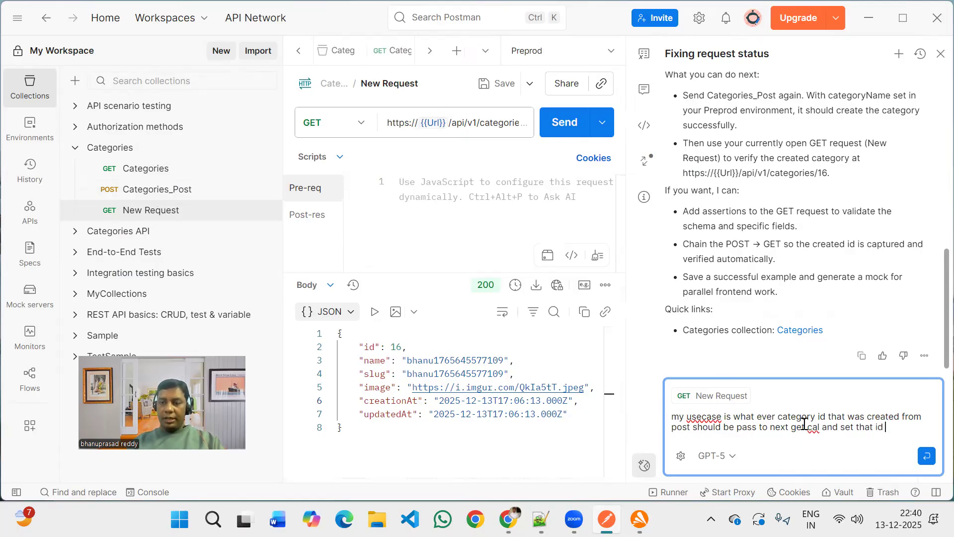
text(in the p)
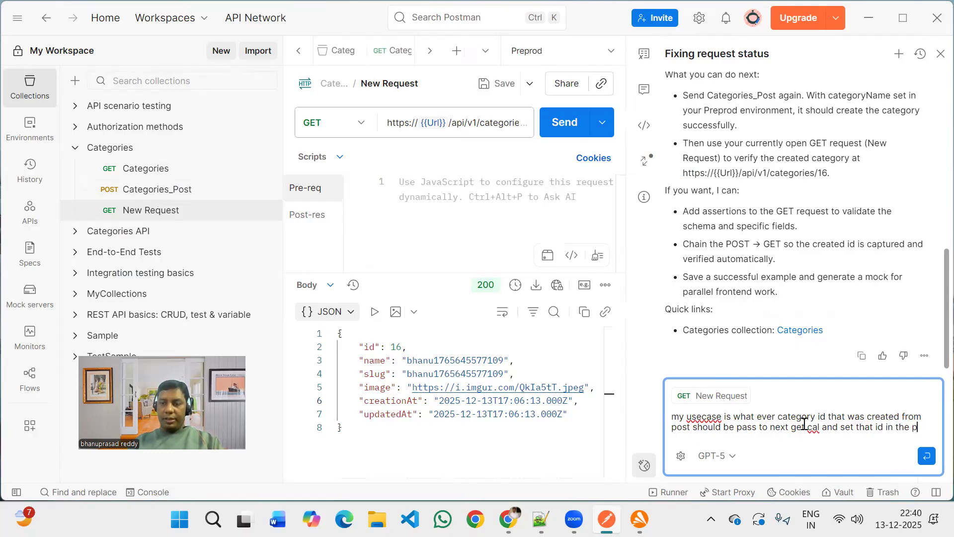
text(ath parama)
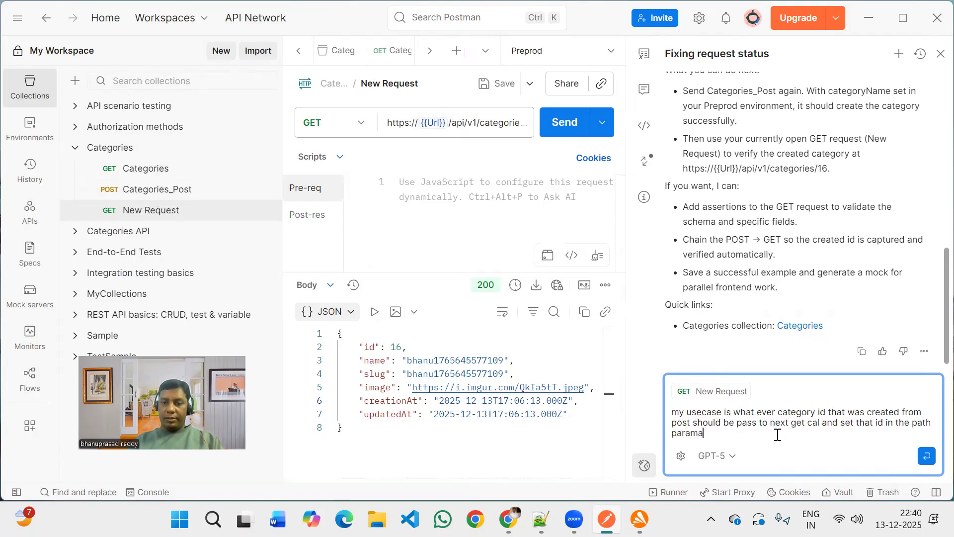
key(BackSpace)
text(can yo)
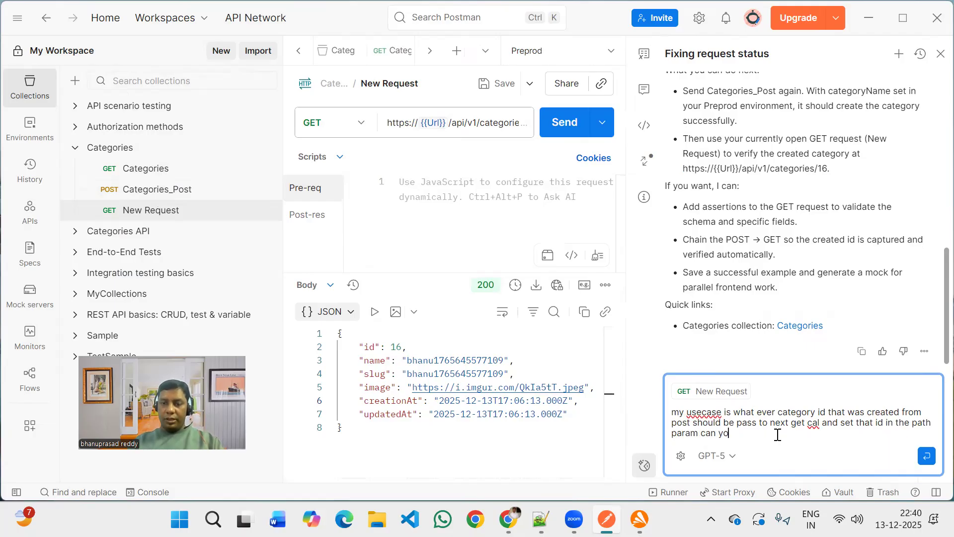
text( ugo)
key(BackSpace)
key(BackSpace)
key(BackSpace)
key(BackSpace)
key(BackSpace)
text(u )
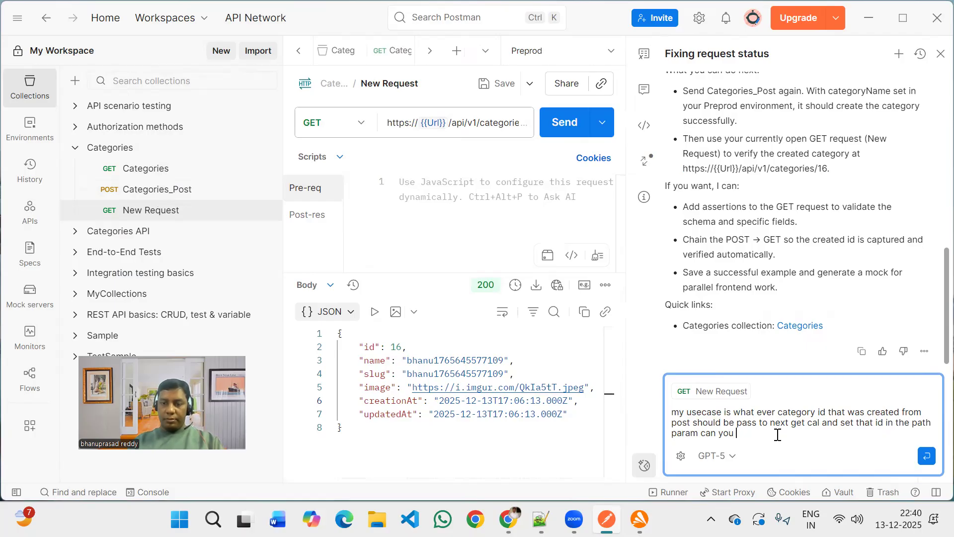
text(do that)
key(Return)
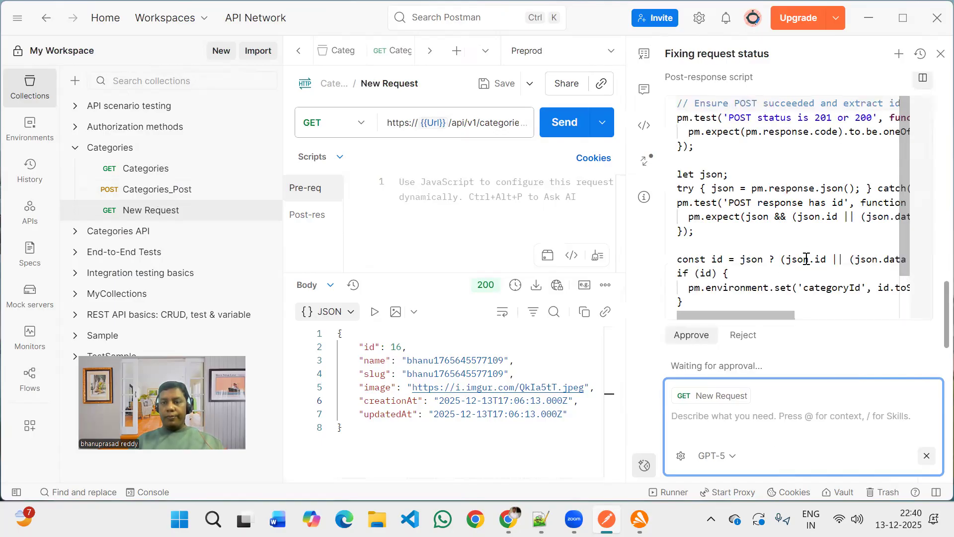
Review the AI agent's proposed post-response script that stores categoryId and chains to the GET request, and approve it.
scroll(806, 259, down, 2)
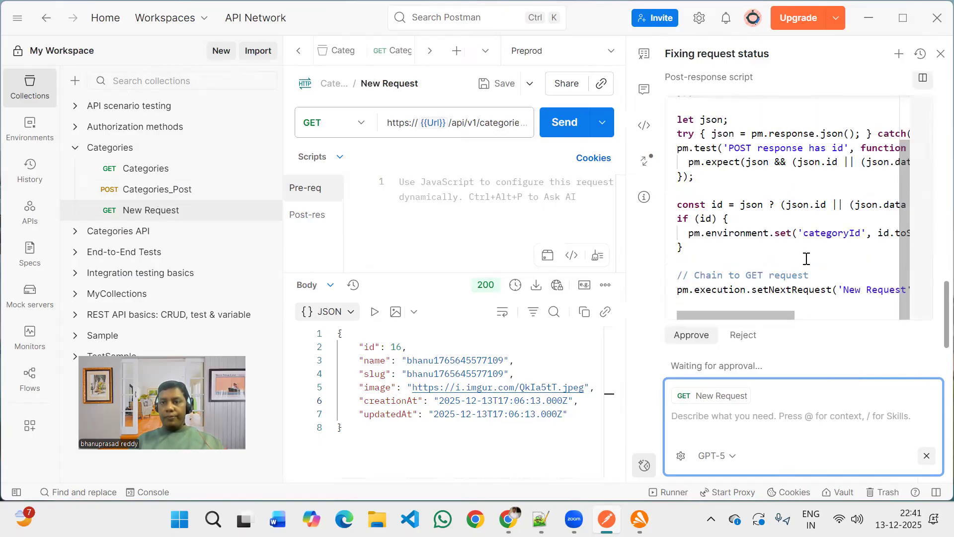
scroll(806, 259, up, 2)
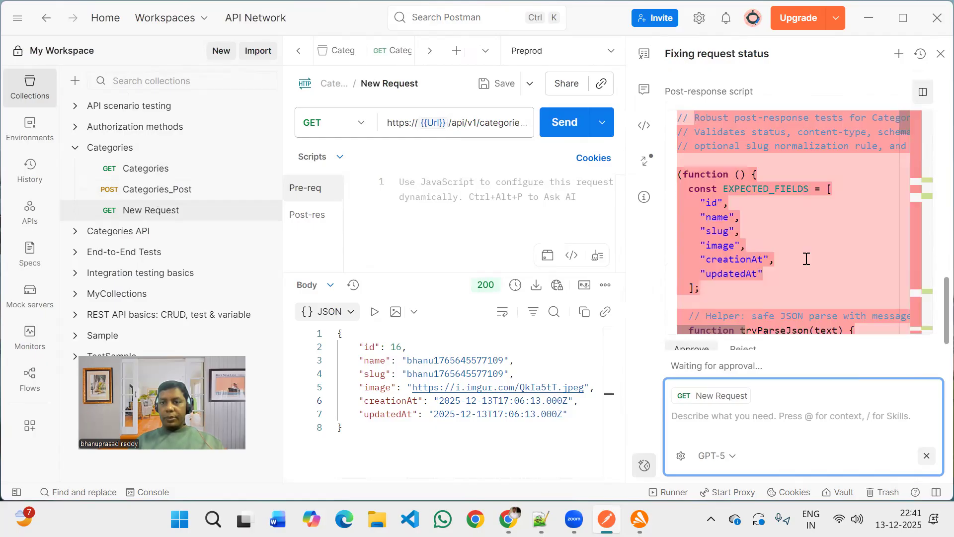
scroll(806, 259, down, 5)
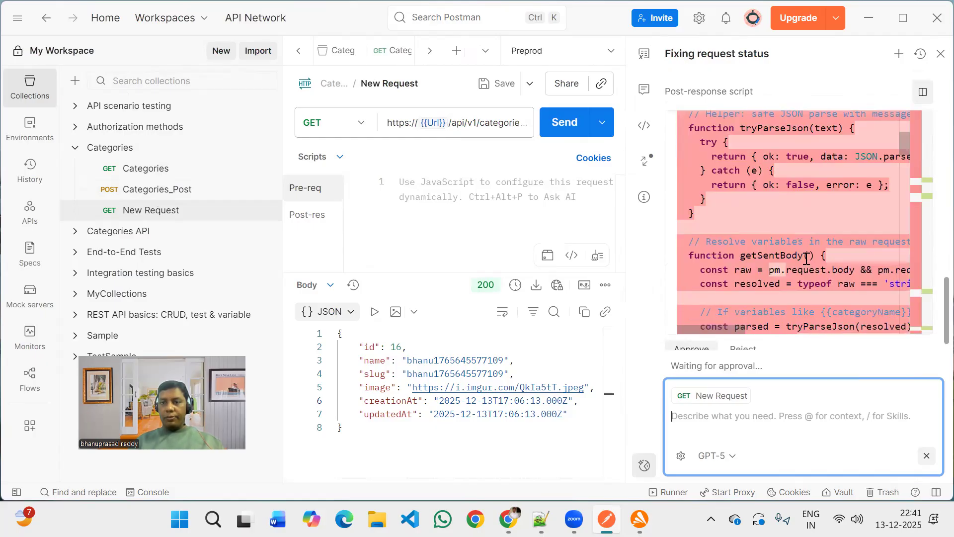
scroll(806, 259, down, 5)
scroll(805, 278, down, 5)
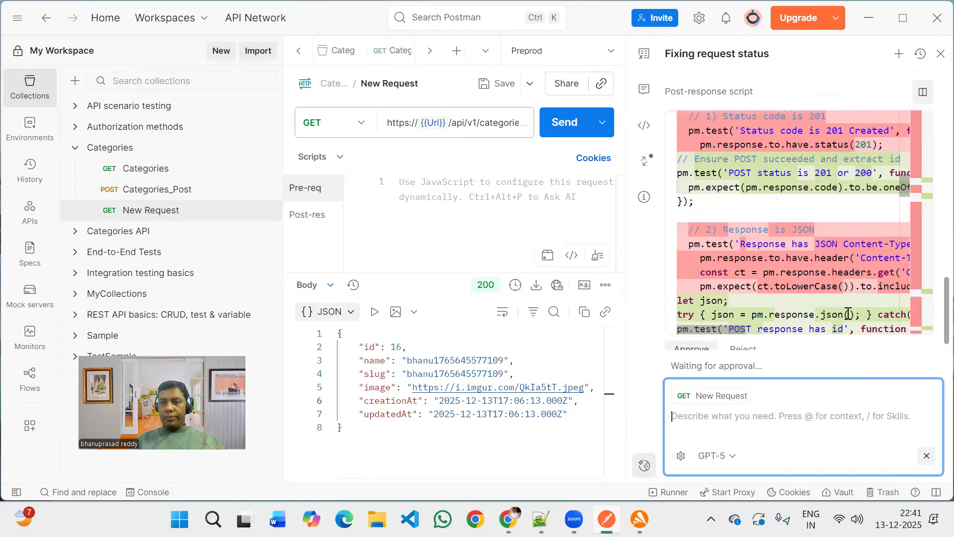
scroll(817, 320, down, 5)
scroll(816, 321, down, 1)
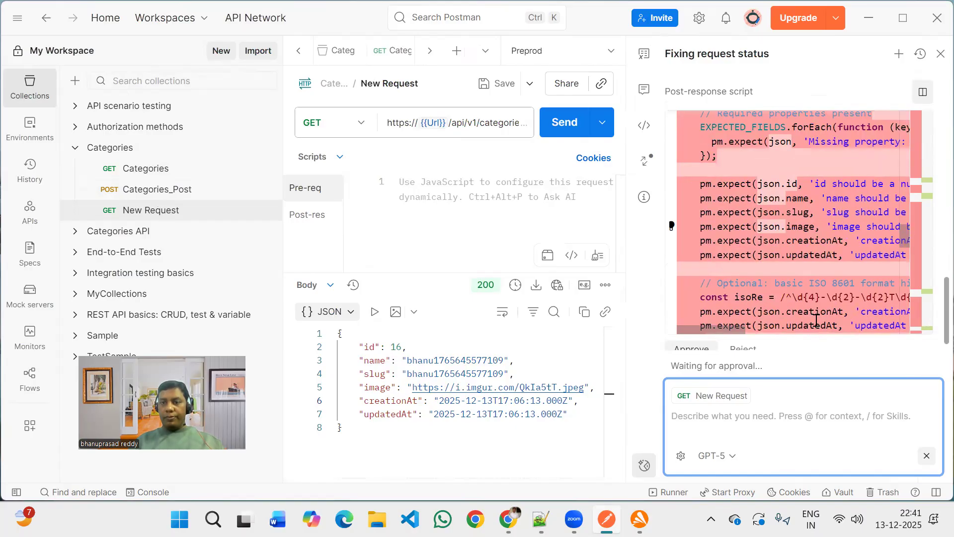
scroll(816, 320, down, 5)
scroll(816, 321, down, 3)
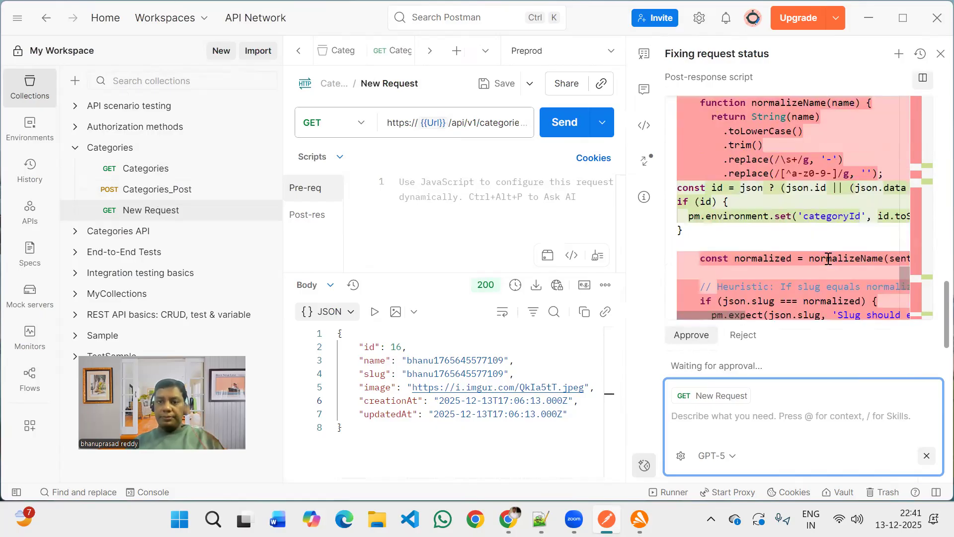
scroll(828, 258, up, 6)
scroll(828, 258, down, 2)
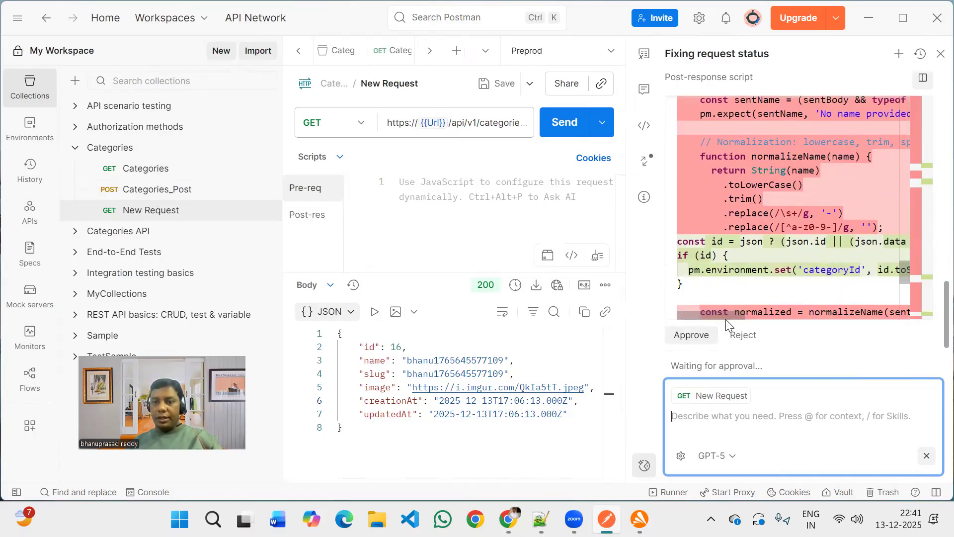
drag(728, 318, 792, 304)
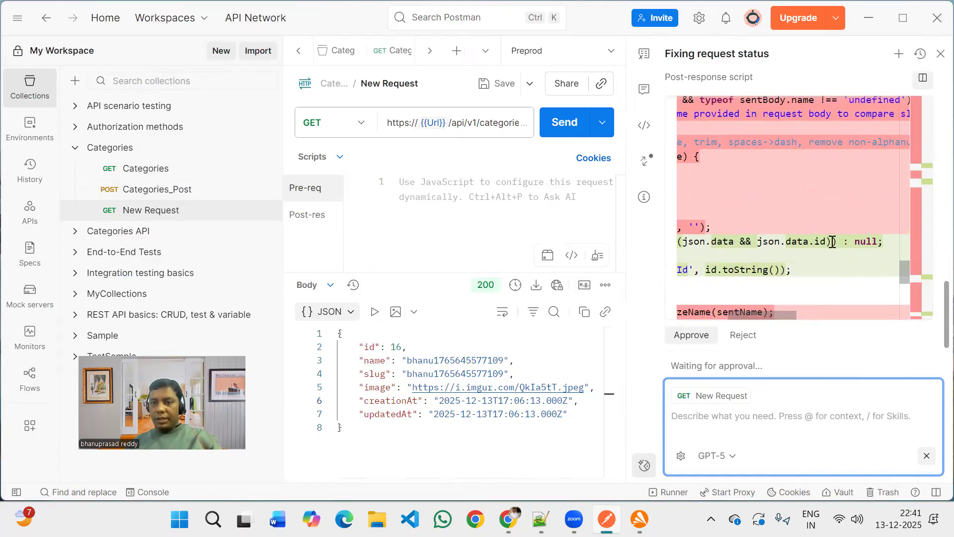
click(687, 313)
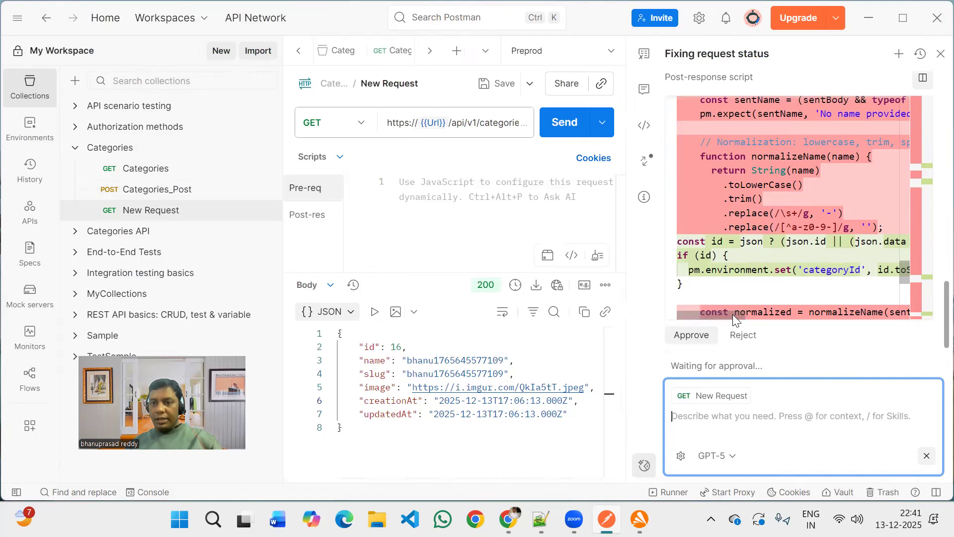
click(773, 315)
click(700, 313)
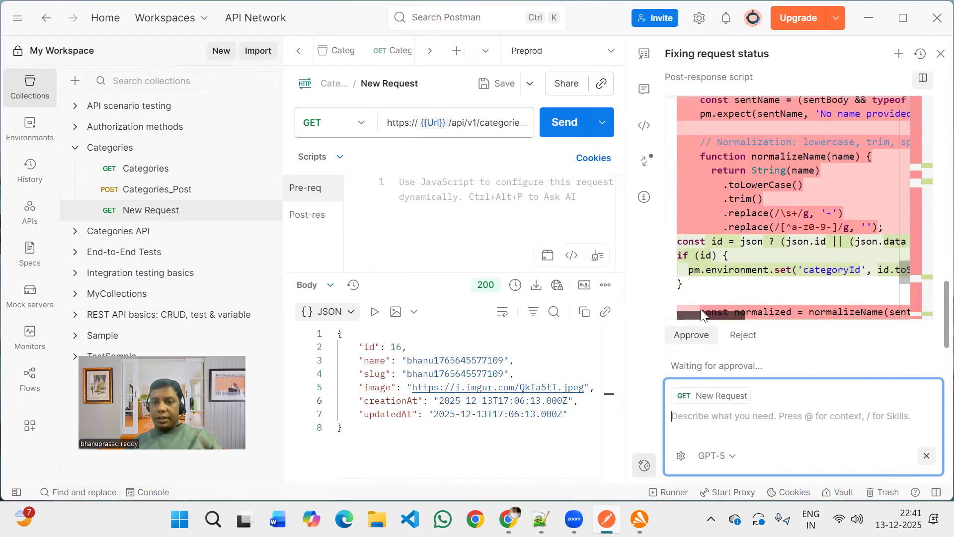
scroll(730, 274, down, 1)
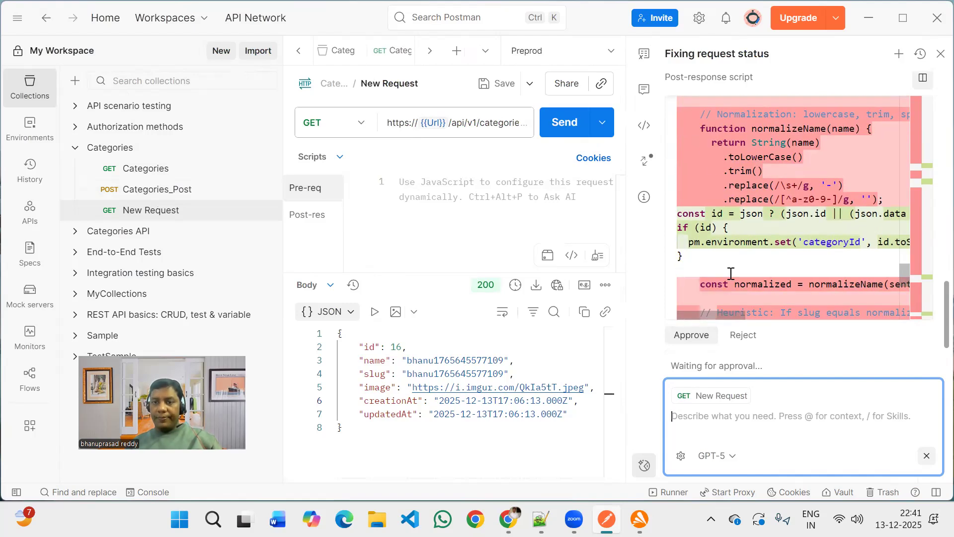
scroll(731, 273, down, 5)
scroll(730, 274, down, 1)
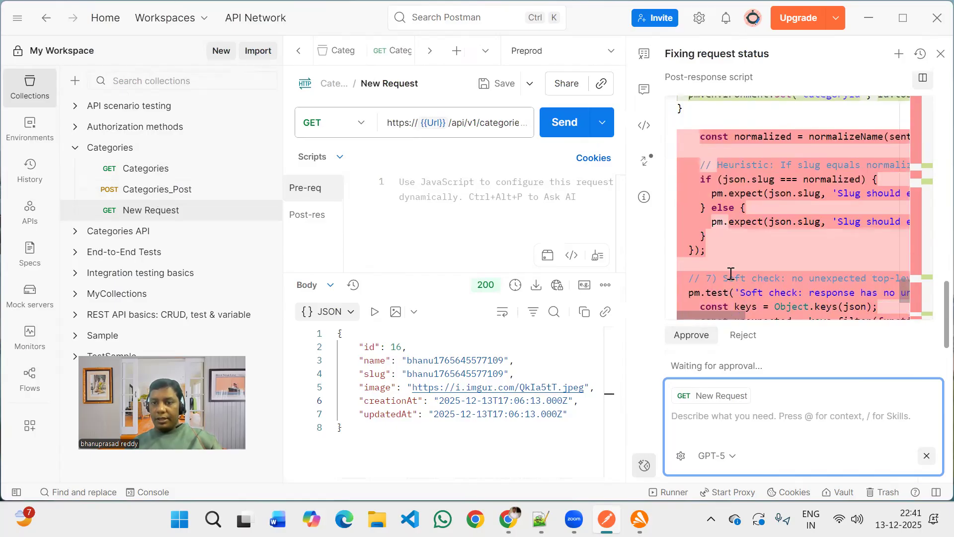
scroll(731, 273, down, 6)
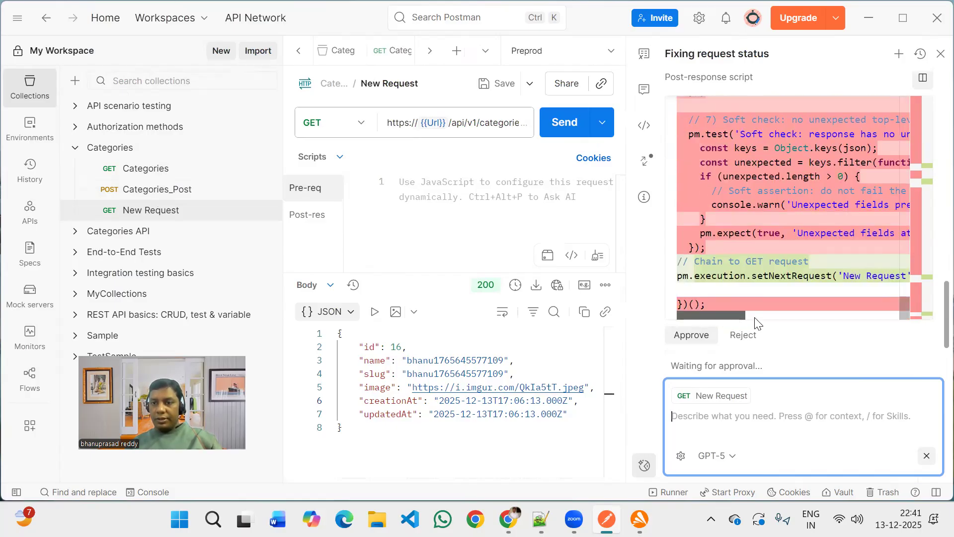
drag(716, 314, 761, 314)
scroll(783, 270, left, 3)
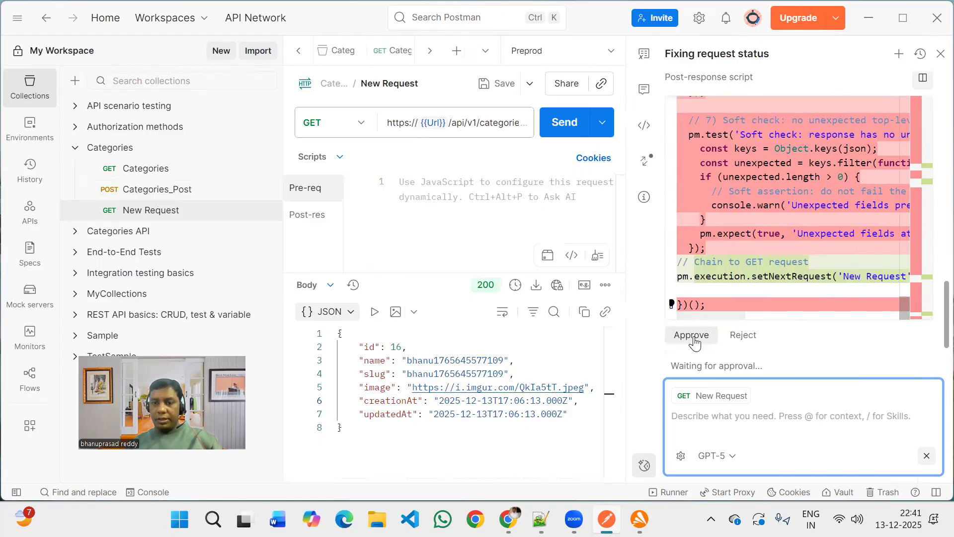
click(794, 254)
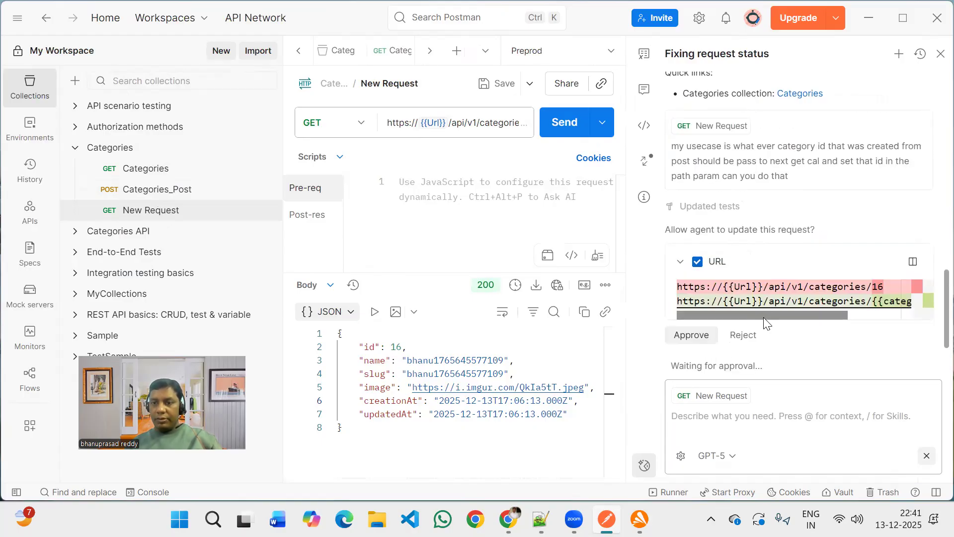
Approve the agent's change of the GET URL to /api/v1/categories/{{categoryId}} and its post-response test script.
scroll(846, 322, right, 3)
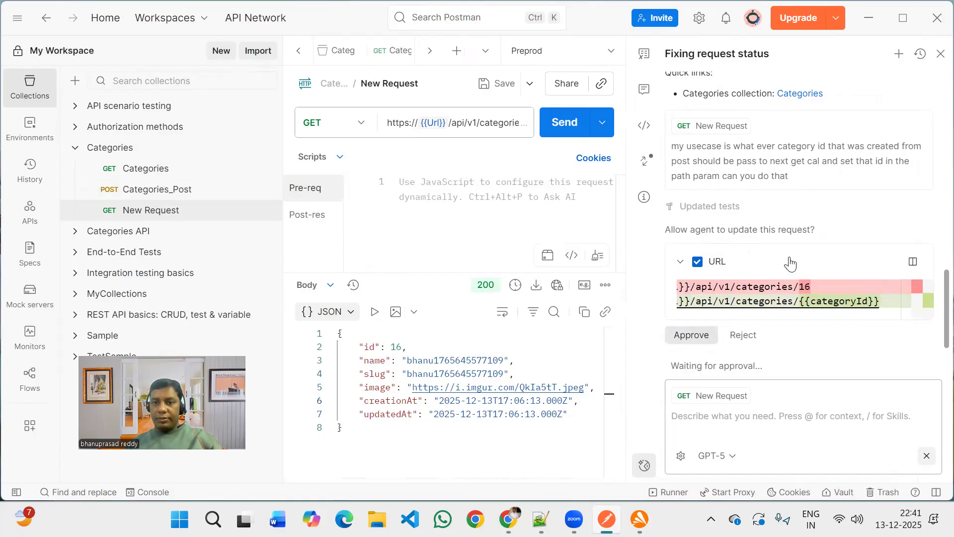
click(691, 334)
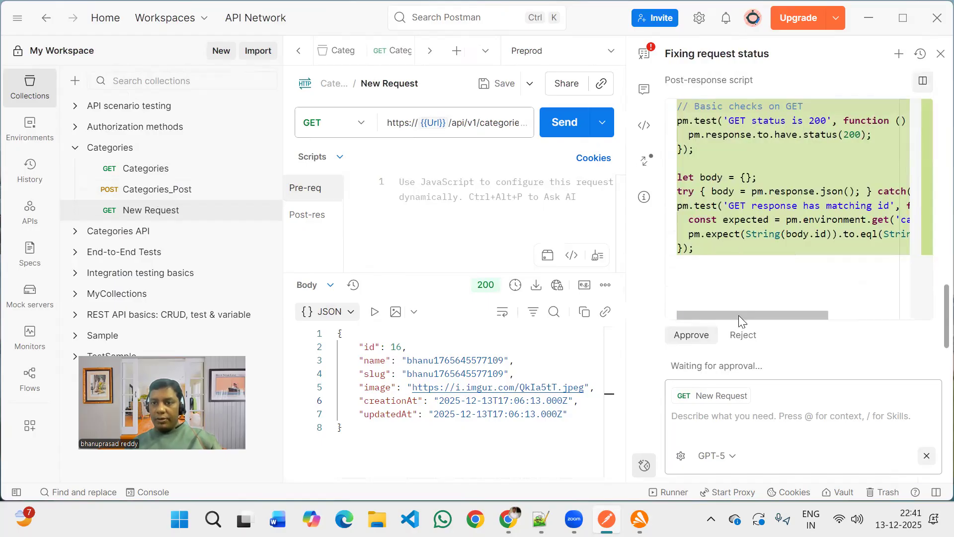
mouse_move(738, 315)
mouse_down()
mouse_move(777, 314)
mouse_move(731, 316)
mouse_up()
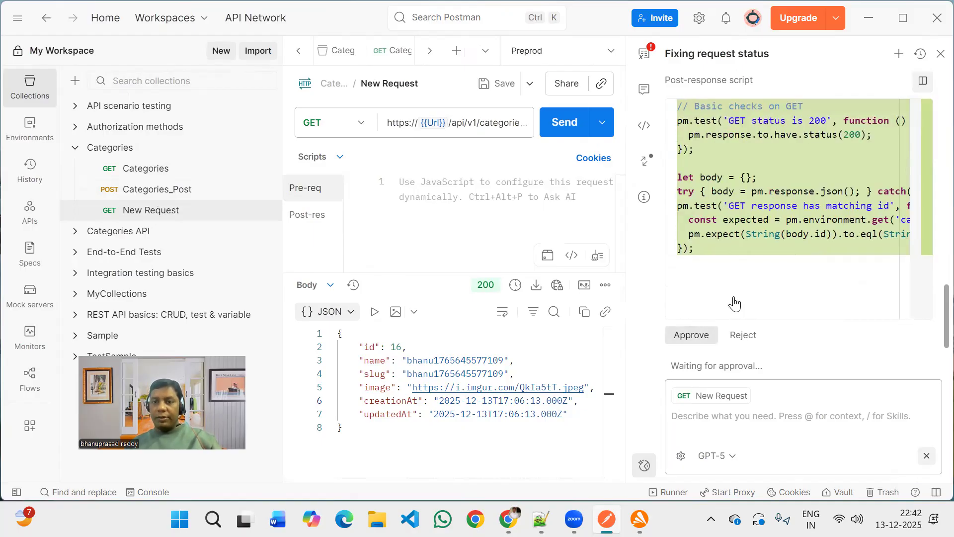
click(691, 334)
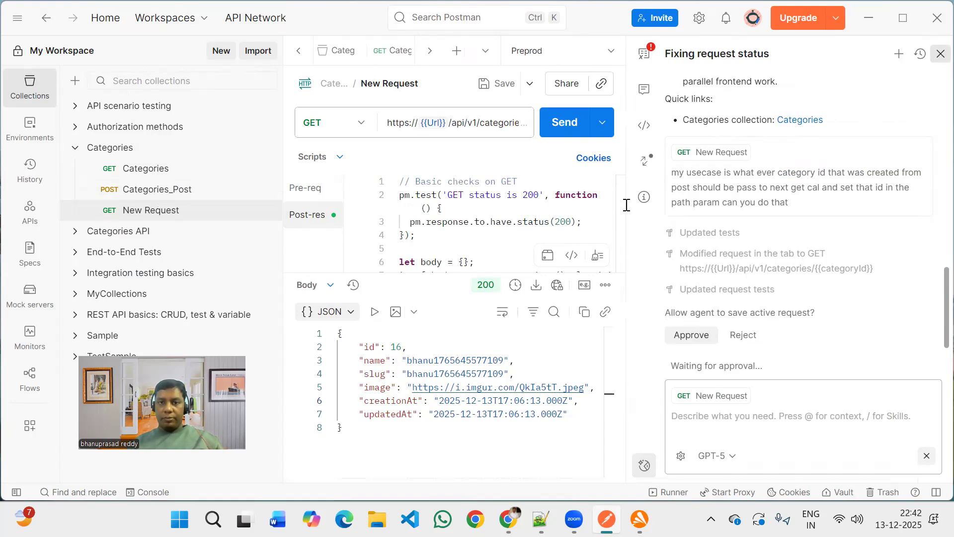
Inspect the {{categoryId}} variable in the GET request URL and its environment scope option.
mouse_move(571, 122)
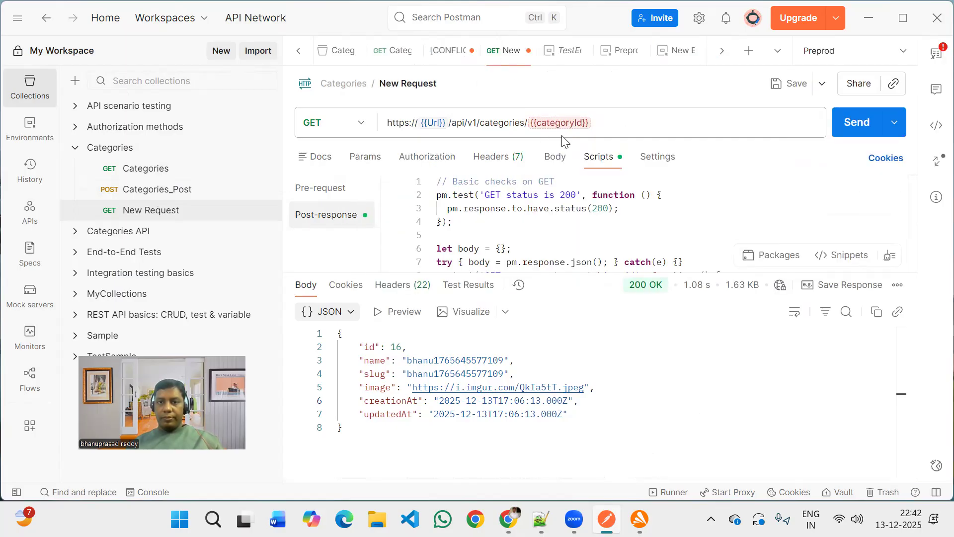
click(561, 123)
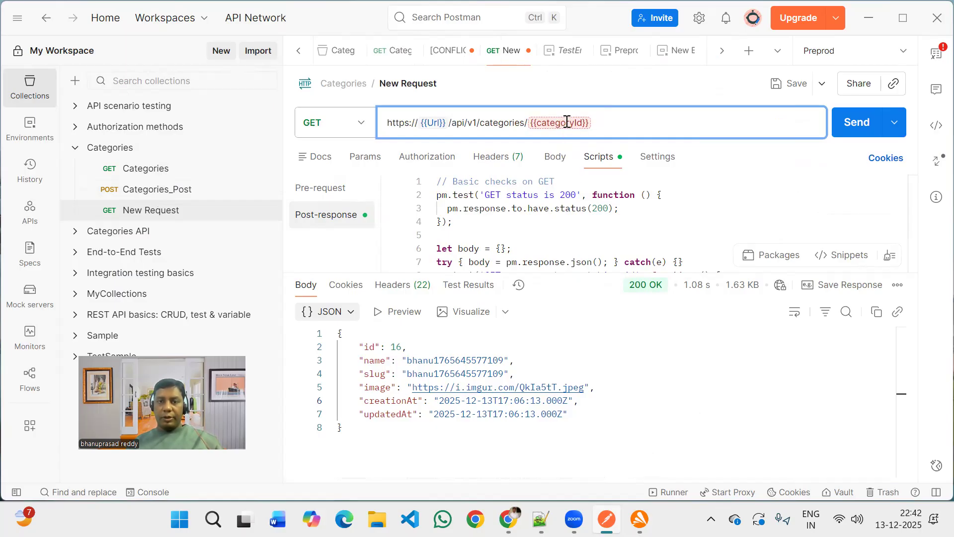
mouse_move(566, 123)
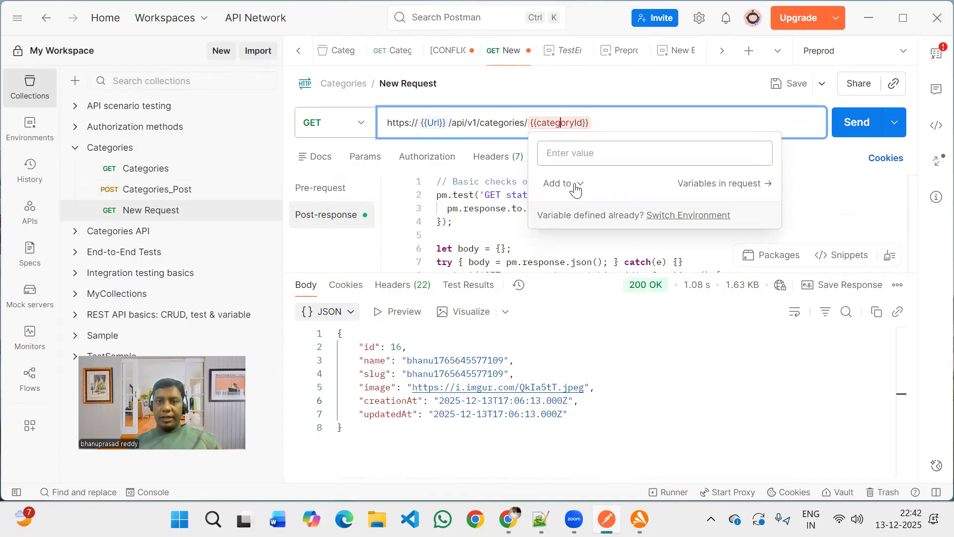
click(577, 186)
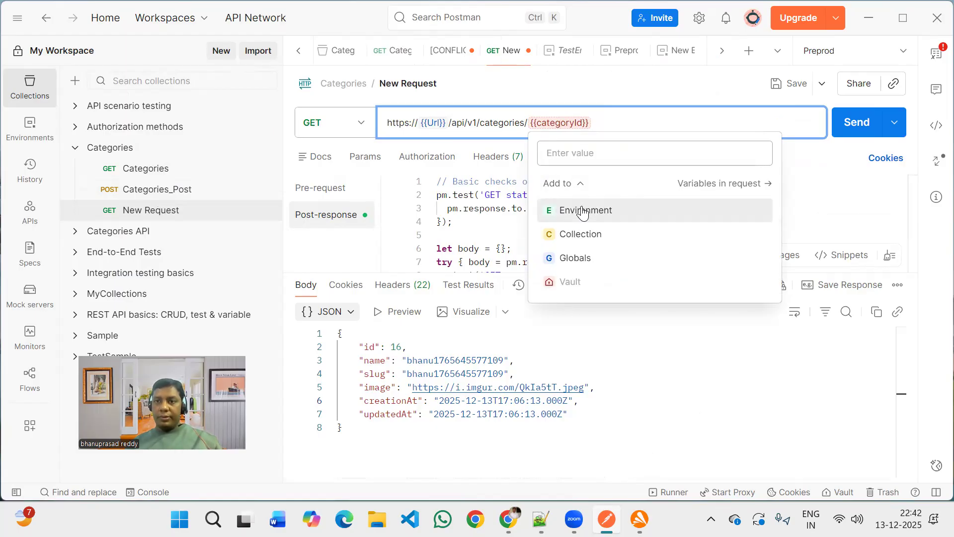
click(628, 208)
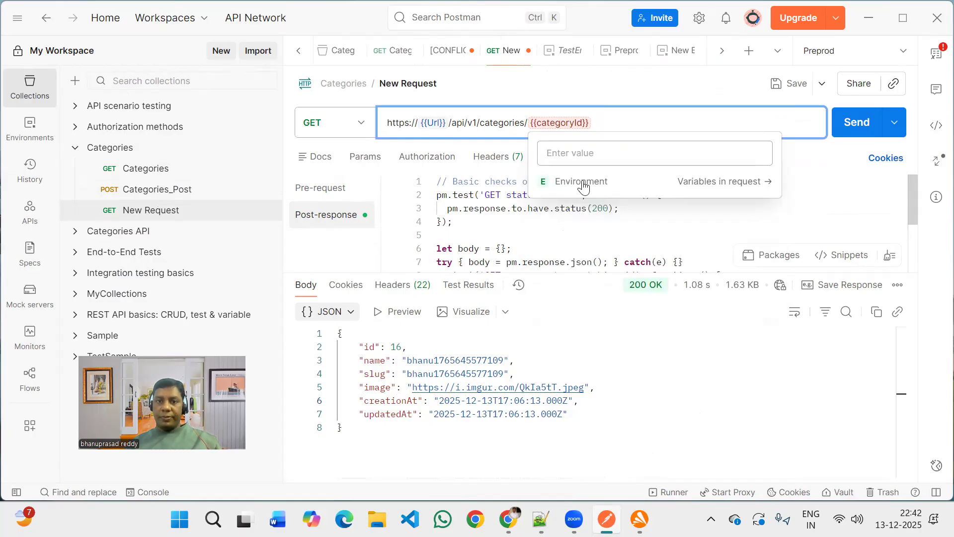
click(658, 158)
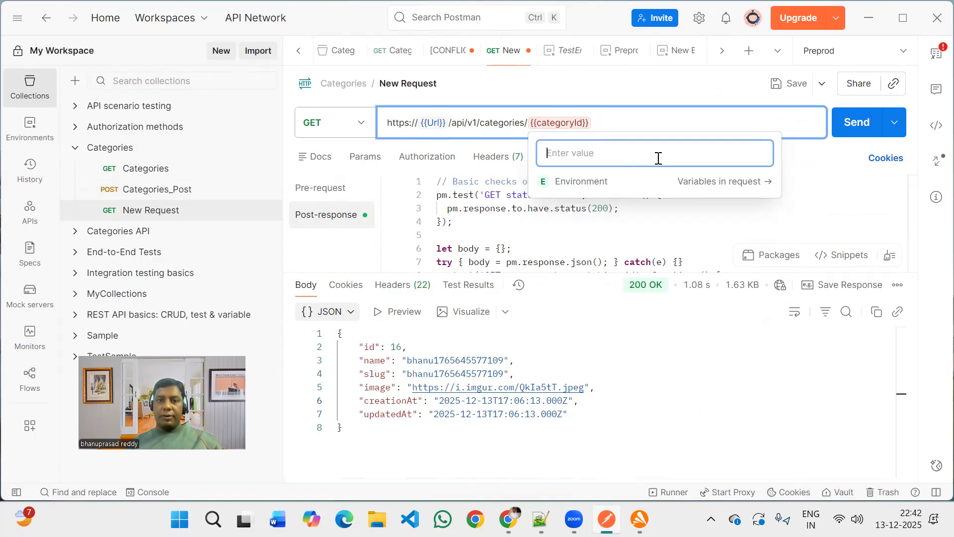
Open the Categories_Post request and read through its pre-request and post-response scripts.
click(172, 194)
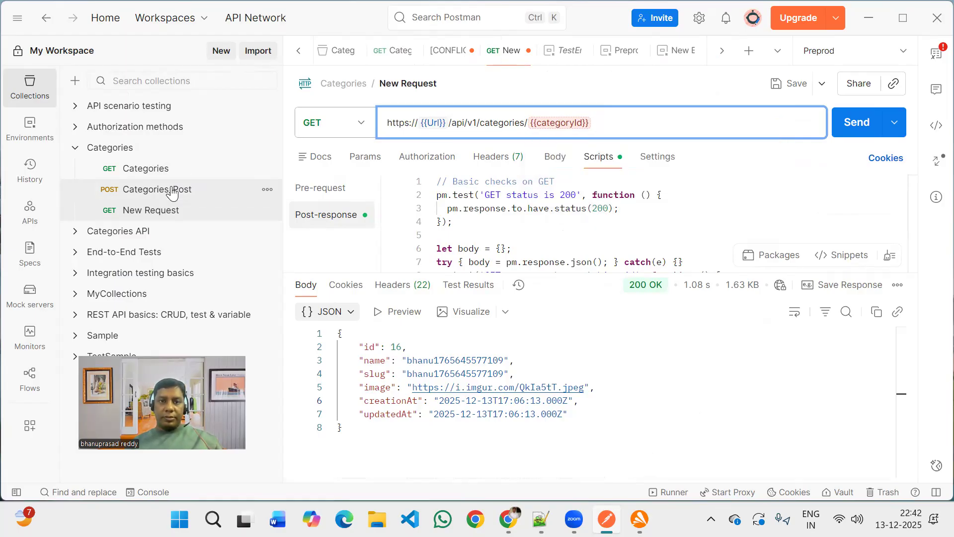
click(172, 192)
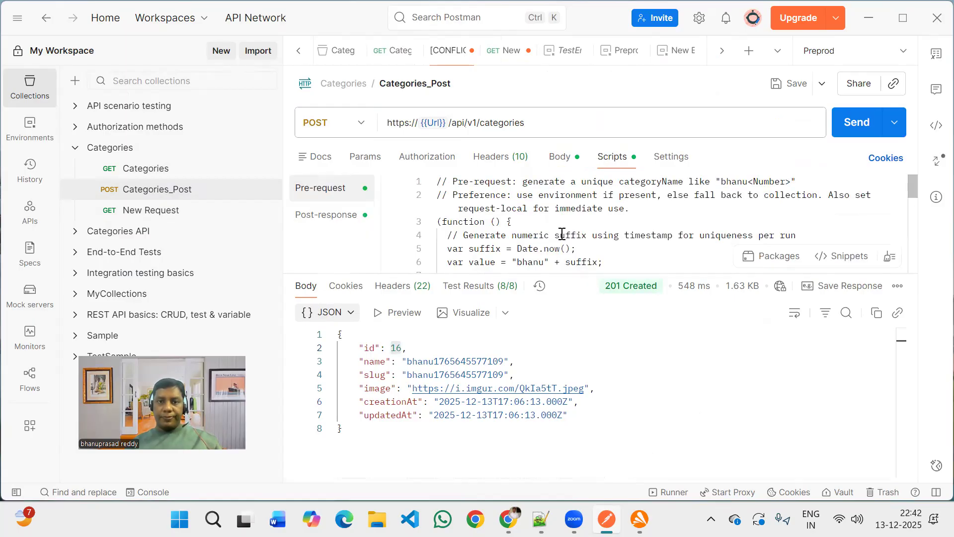
scroll(562, 234, down, 1)
scroll(562, 234, down, 2)
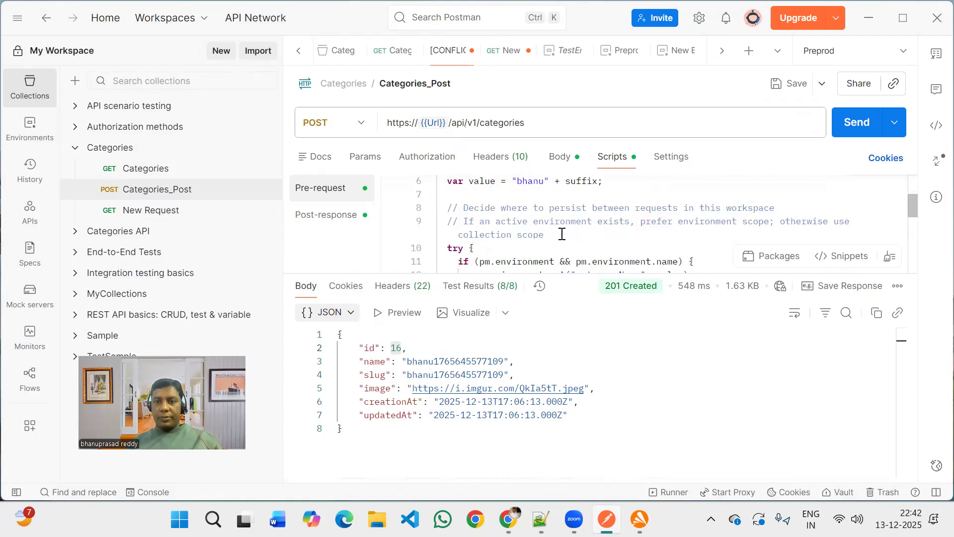
scroll(562, 234, down, 1)
scroll(561, 234, down, 1)
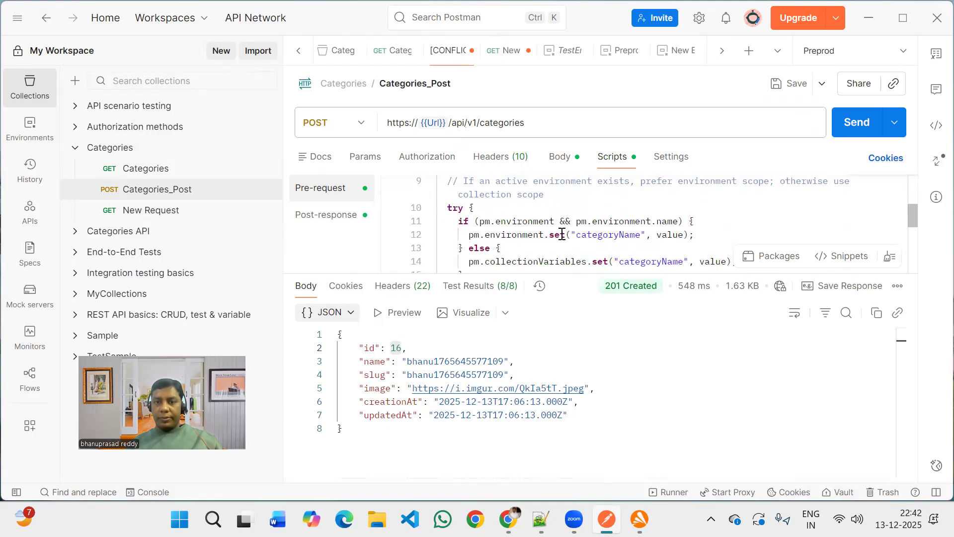
scroll(562, 234, down, 1)
scroll(562, 234, down, 3)
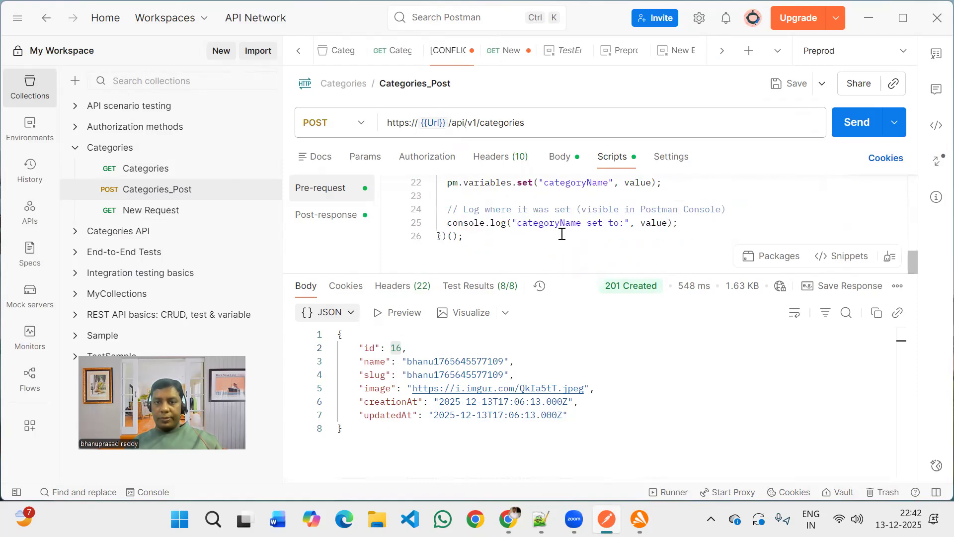
scroll(561, 234, up, 1)
scroll(562, 234, down, 1)
scroll(615, 233, up, 1)
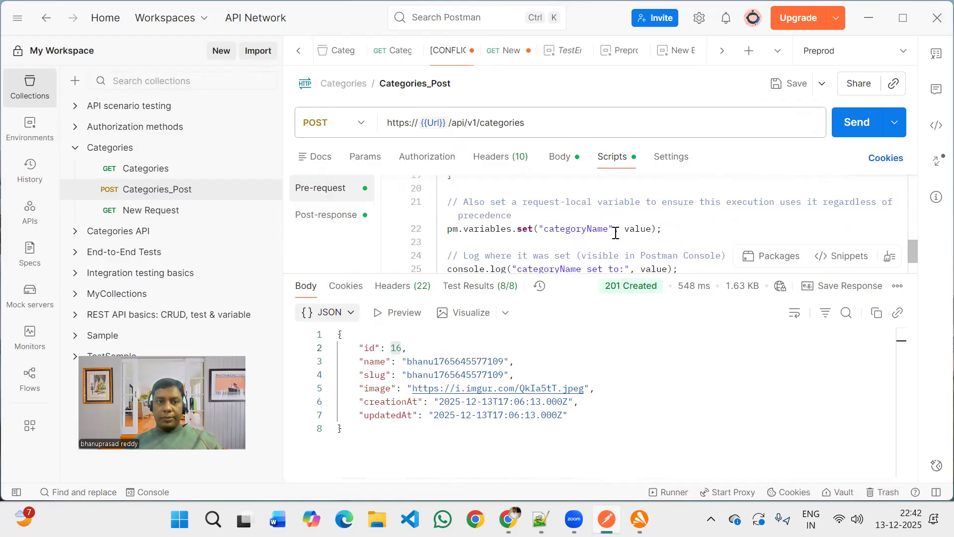
scroll(397, 221, up, 4)
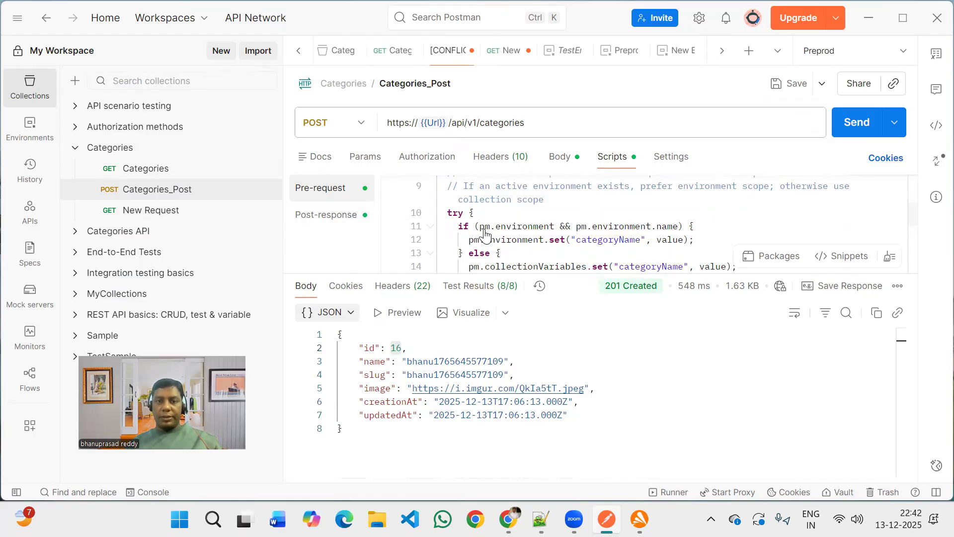
scroll(539, 232, down, 1)
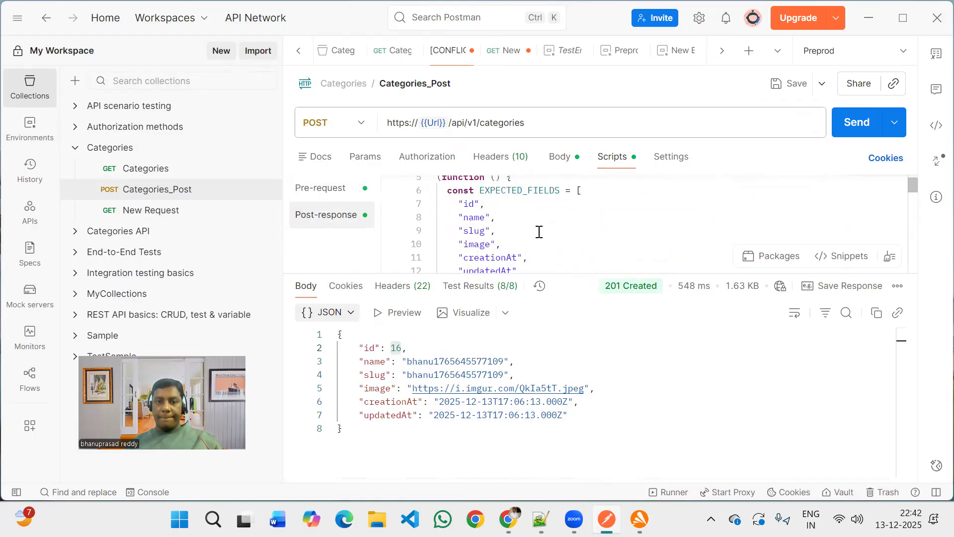
scroll(539, 232, down, 2)
scroll(540, 232, down, 2)
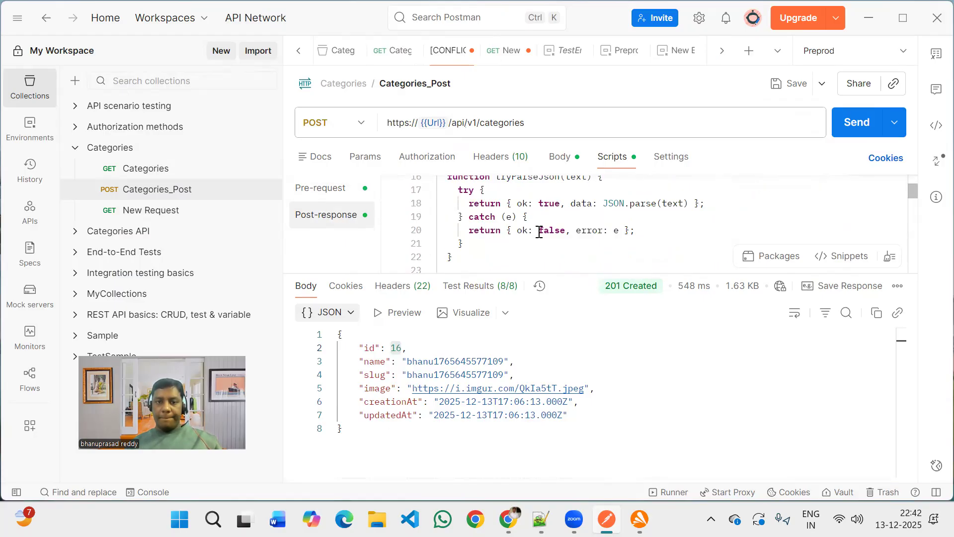
scroll(539, 232, down, 3)
scroll(540, 232, down, 2)
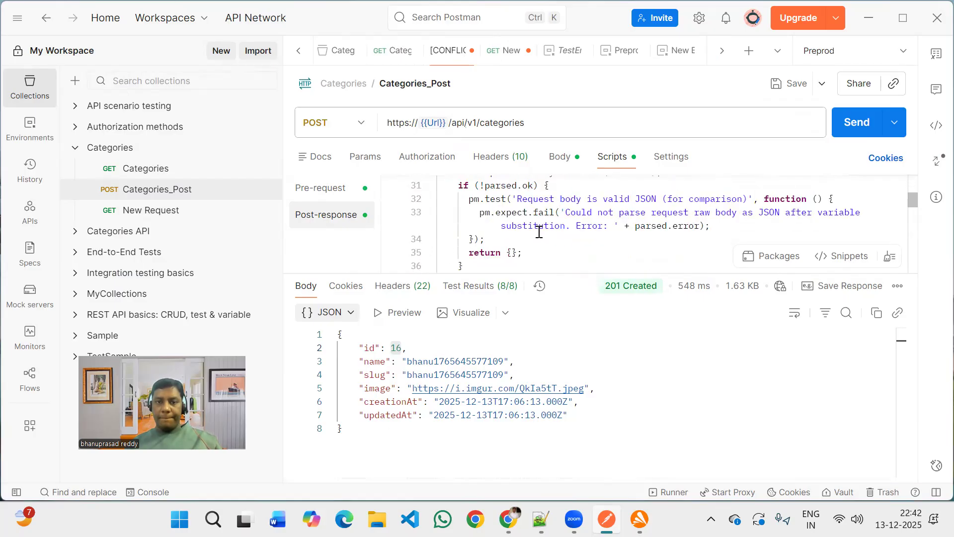
scroll(539, 232, down, 1)
scroll(539, 232, down, 2)
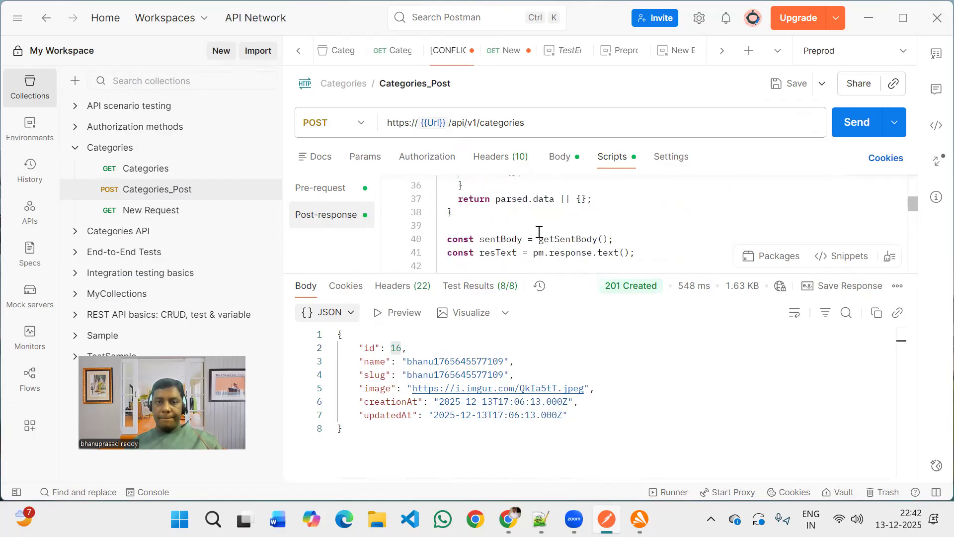
scroll(539, 232, down, 2)
scroll(539, 232, down, 2)
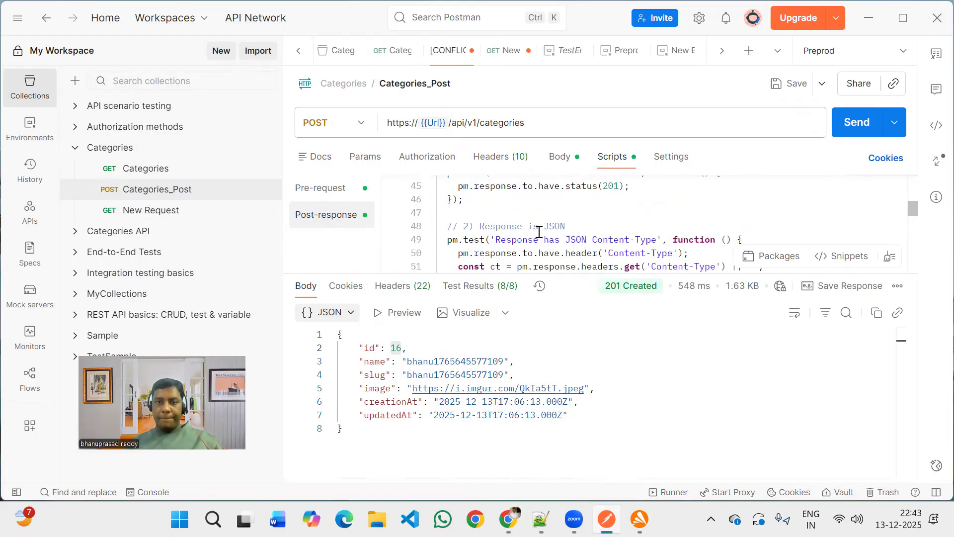
scroll(540, 232, down, 3)
scroll(539, 232, down, 3)
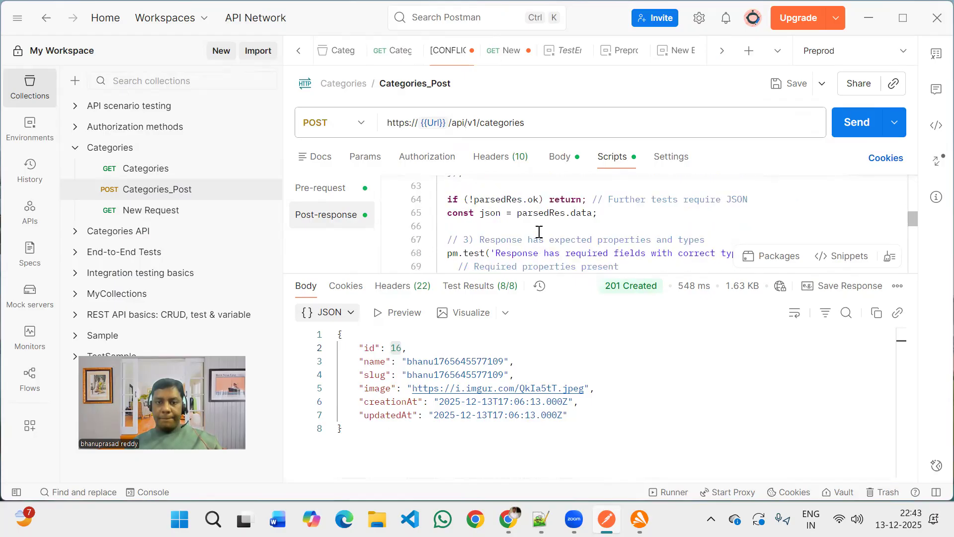
scroll(539, 232, down, 3)
scroll(539, 232, down, 2)
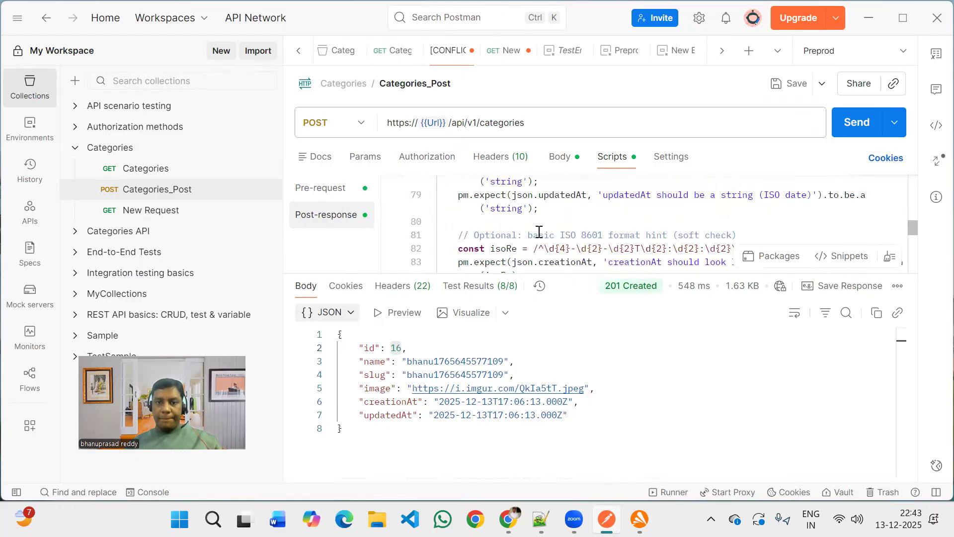
scroll(539, 232, down, 3)
scroll(540, 232, down, 1)
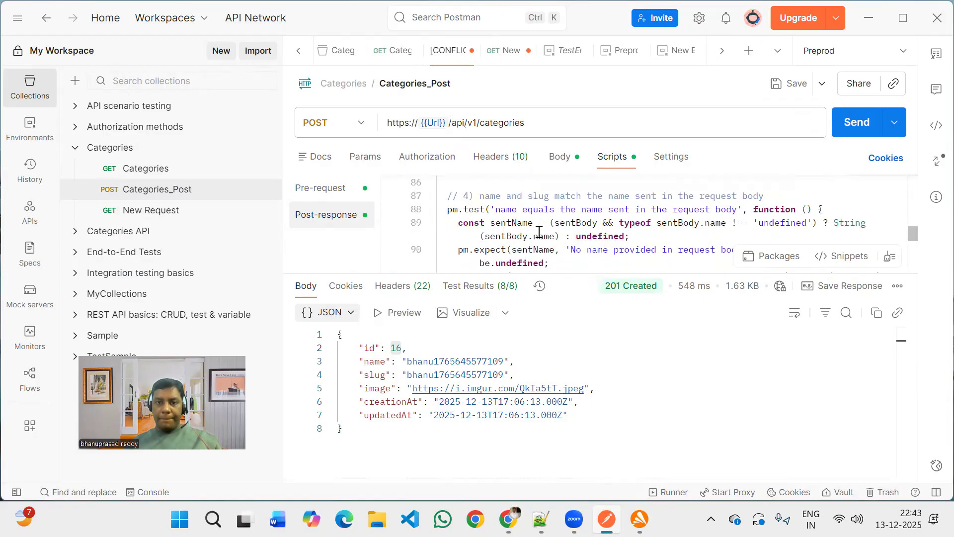
scroll(539, 232, down, 2)
scroll(539, 232, down, 2)
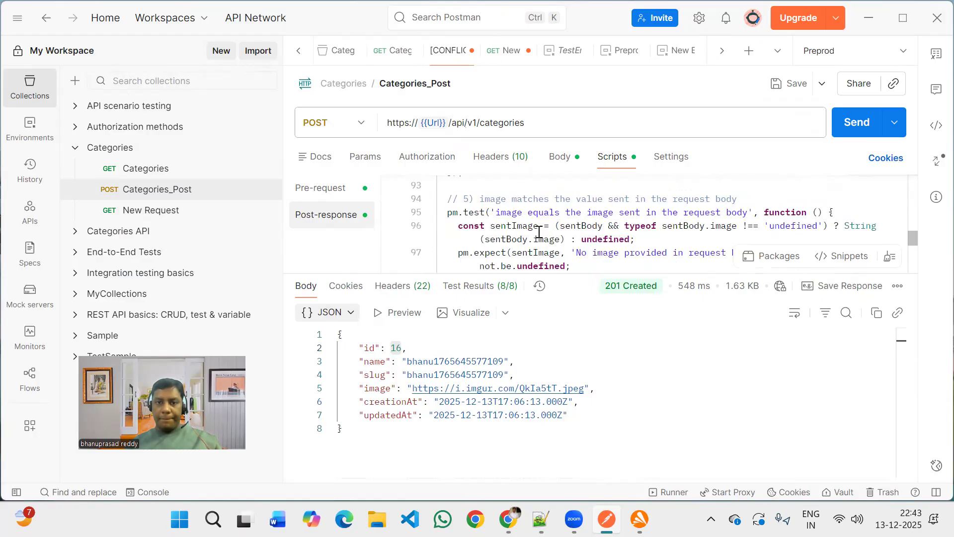
scroll(539, 232, down, 3)
scroll(540, 233, down, 3)
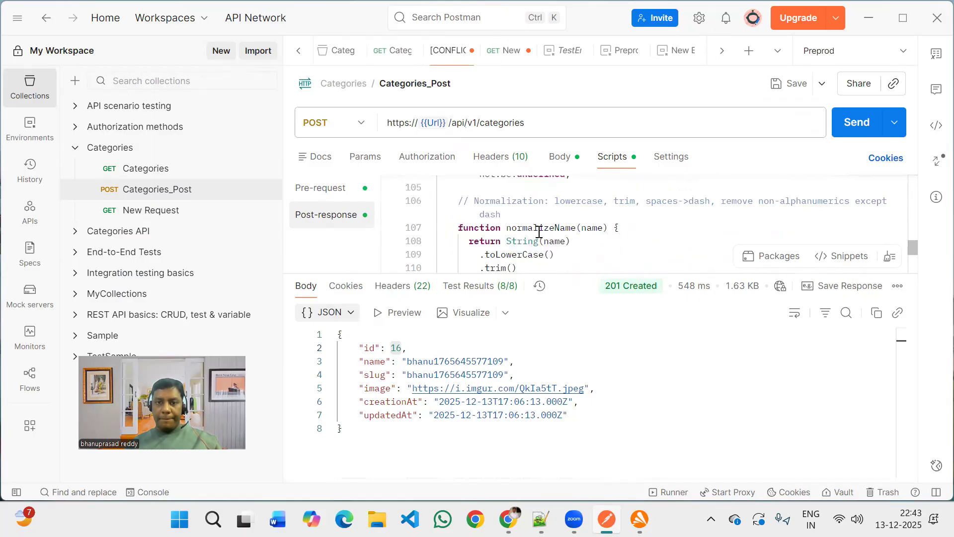
scroll(540, 232, down, 2)
scroll(539, 233, down, 3)
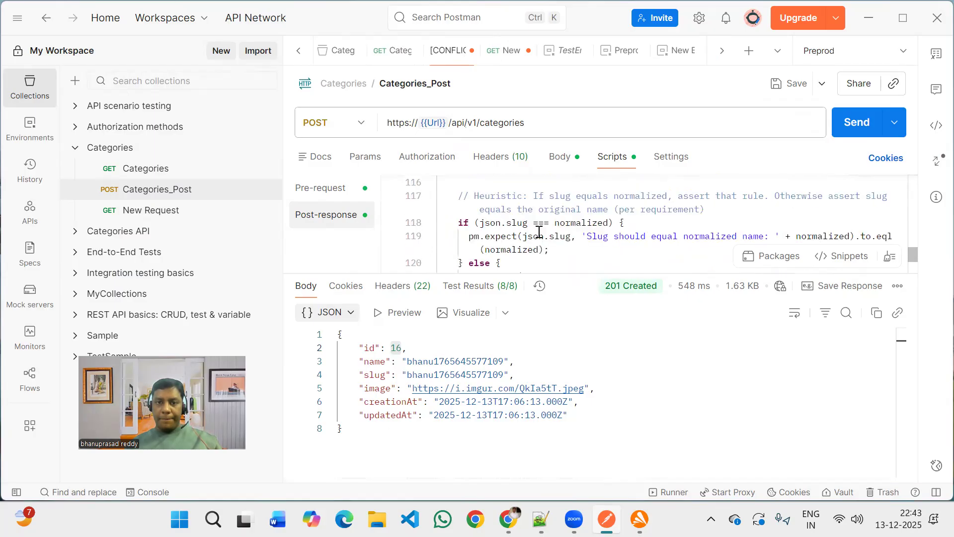
scroll(539, 232, down, 3)
scroll(539, 233, down, 3)
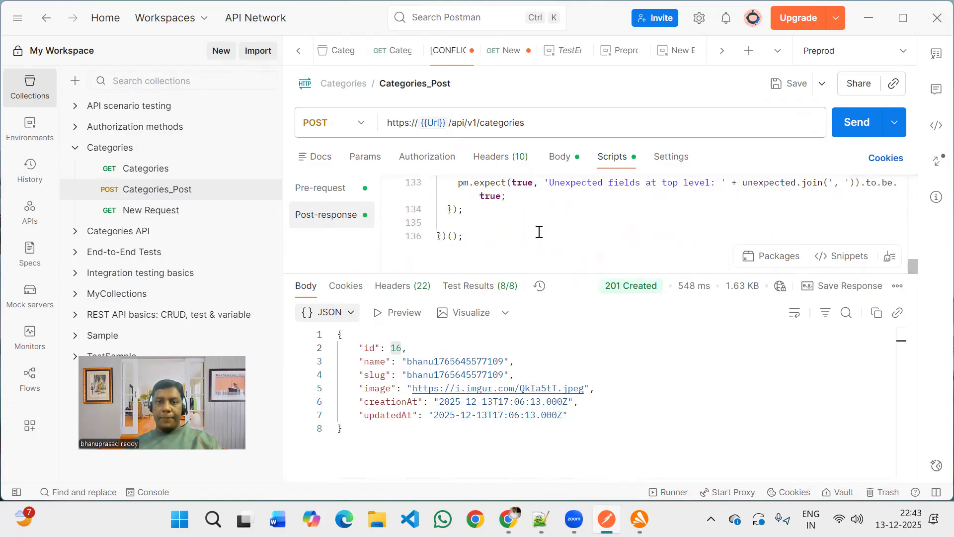
Search the Categories_Post post-response script for category references and then for ID.
click(539, 232)
key(ctrl+f)
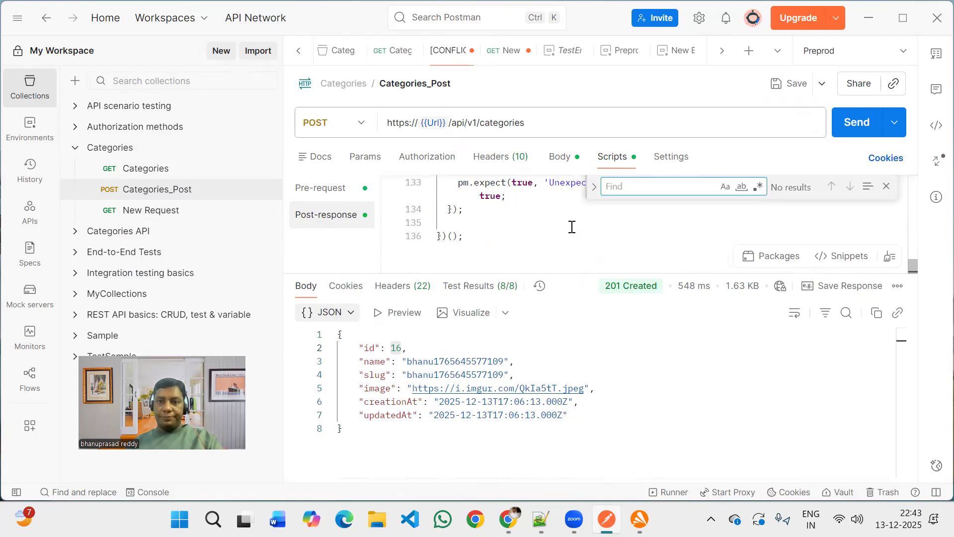
text(categ)
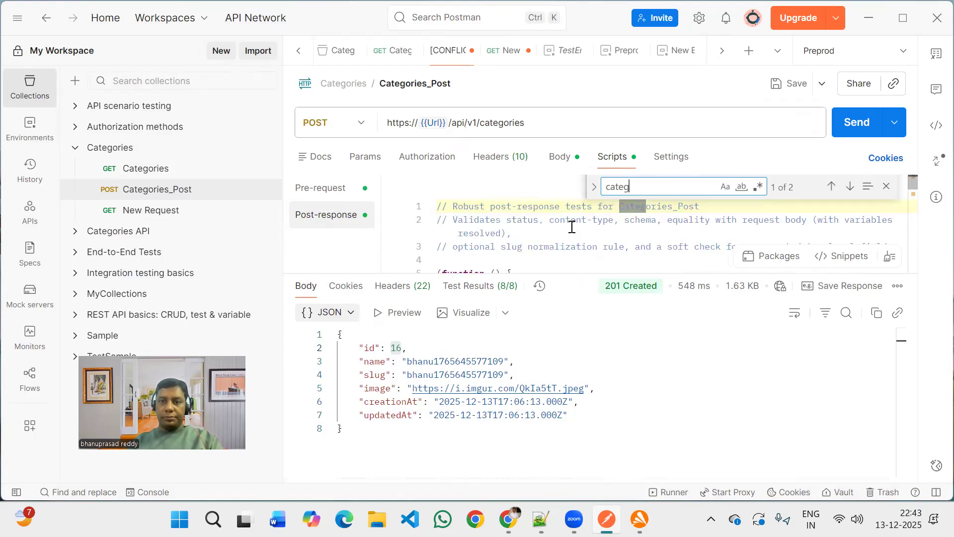
text(ori)
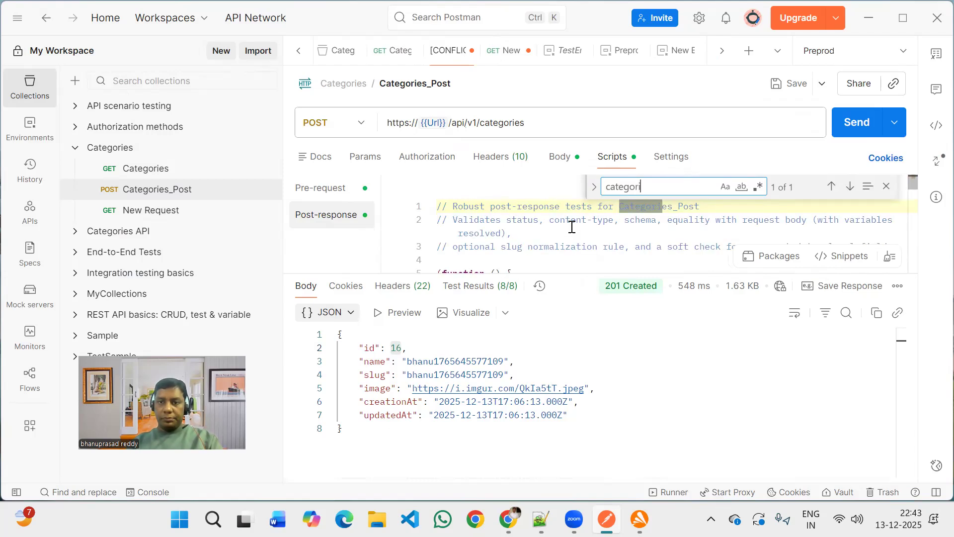
key(BackSpace)
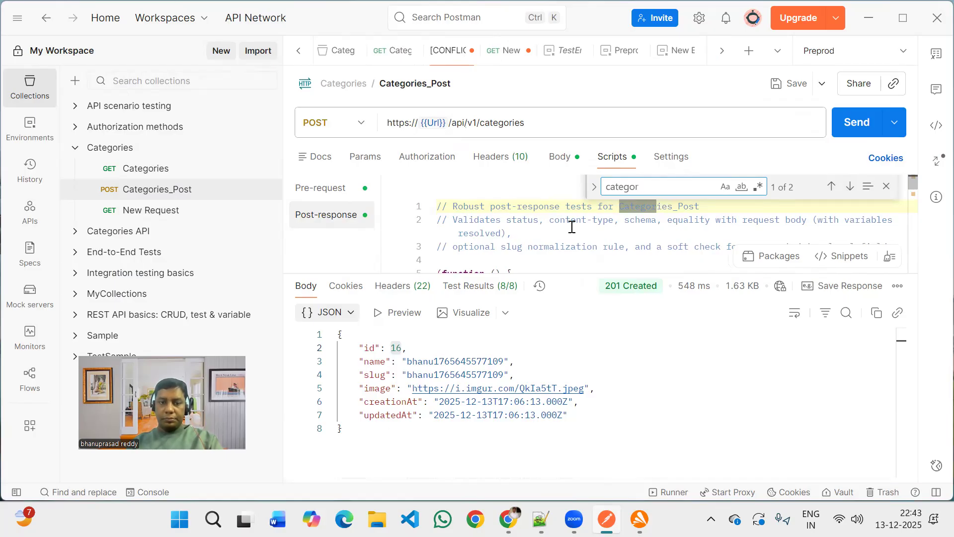
text(yi)
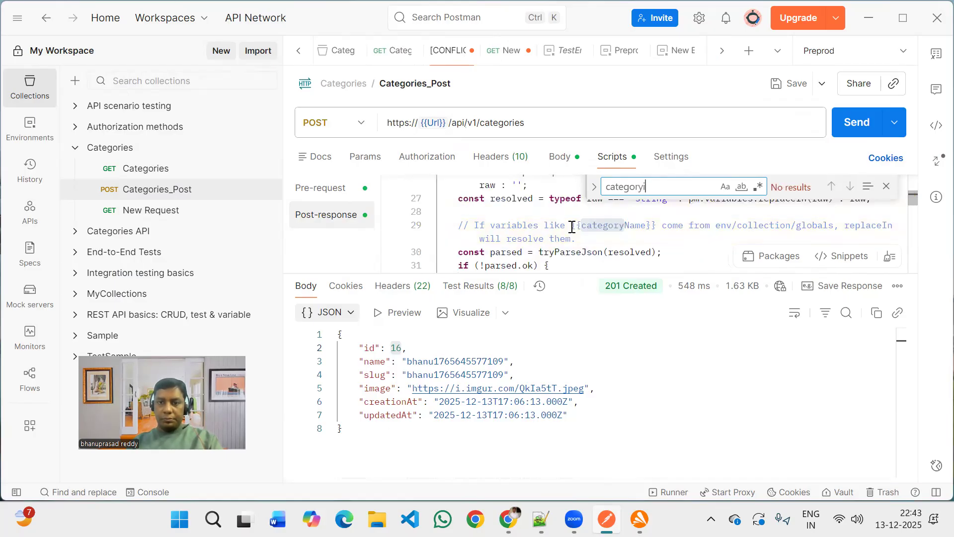
key(BackSpace)
text(l)
key(ctrl+a)
key(BackSpace)
text(ID)
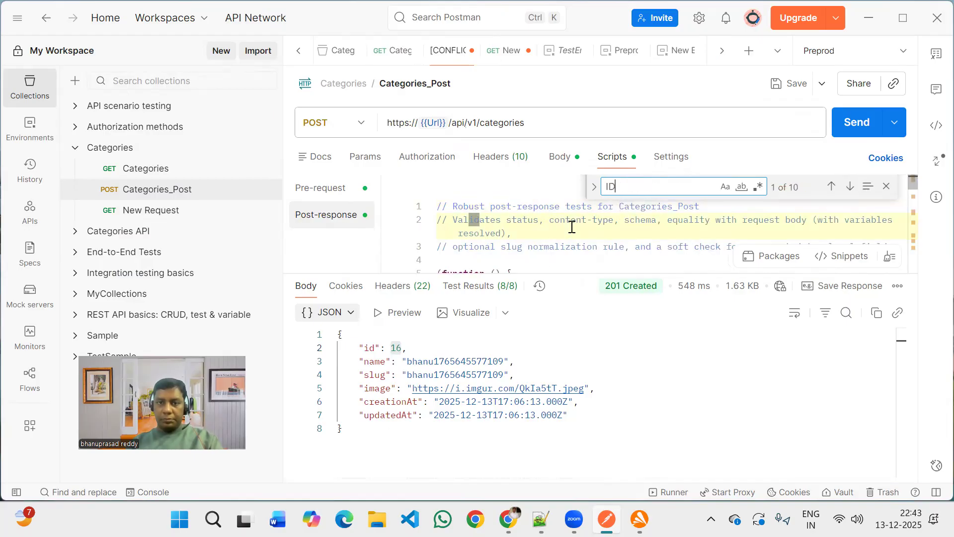
Step through the ID matches in the Categories_Post post-response script, then clear the search.
key(Return)
key(Return)
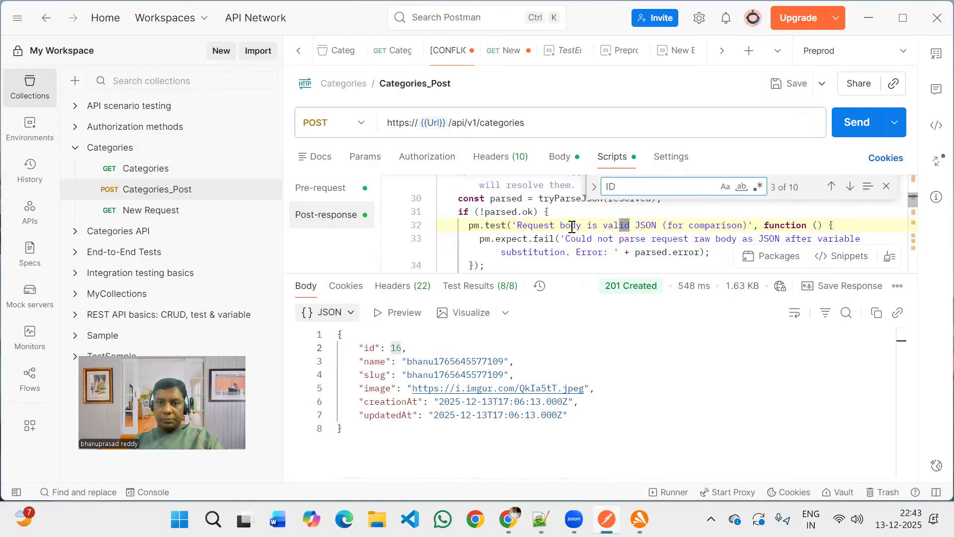
key(Return)
key(Return)
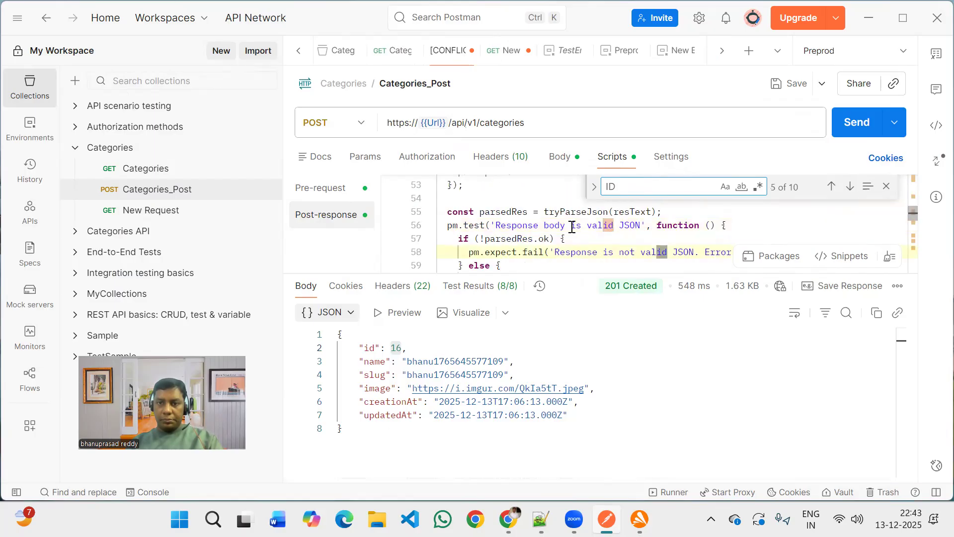
key(Return)
key(Return)
key(Return)
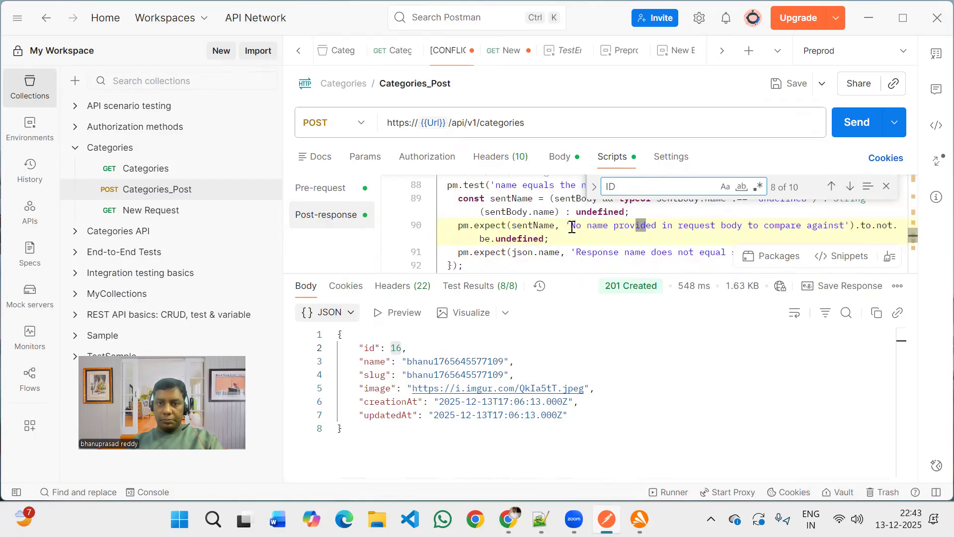
key(Return)
key(Return)
key(BackSpace)
key(BackSpace)
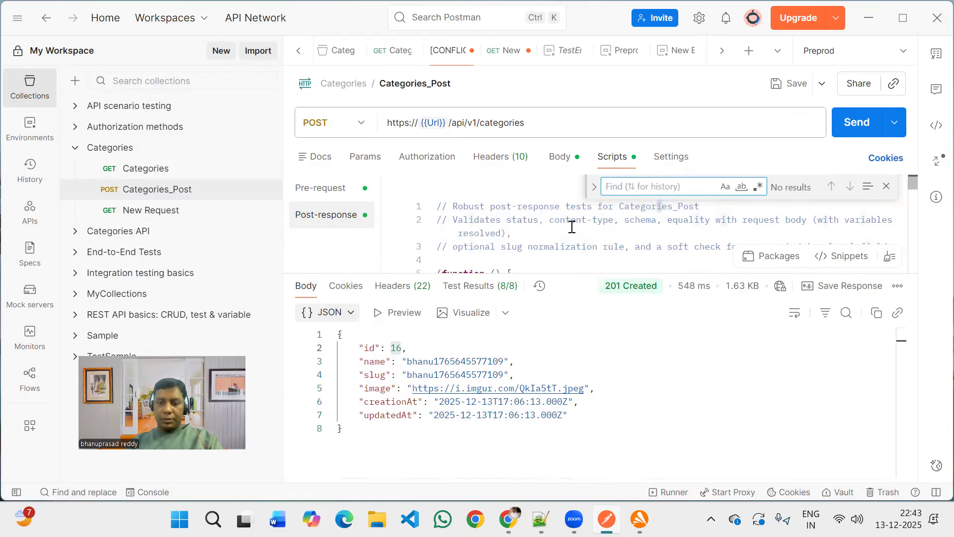
Search the post-response script for pm.response and then for set.
text(pm.)
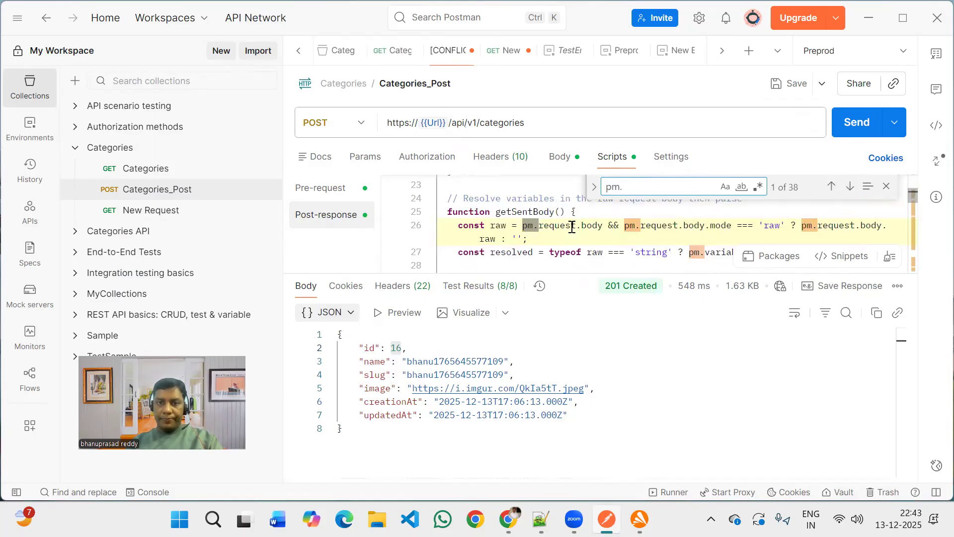
text(resp)
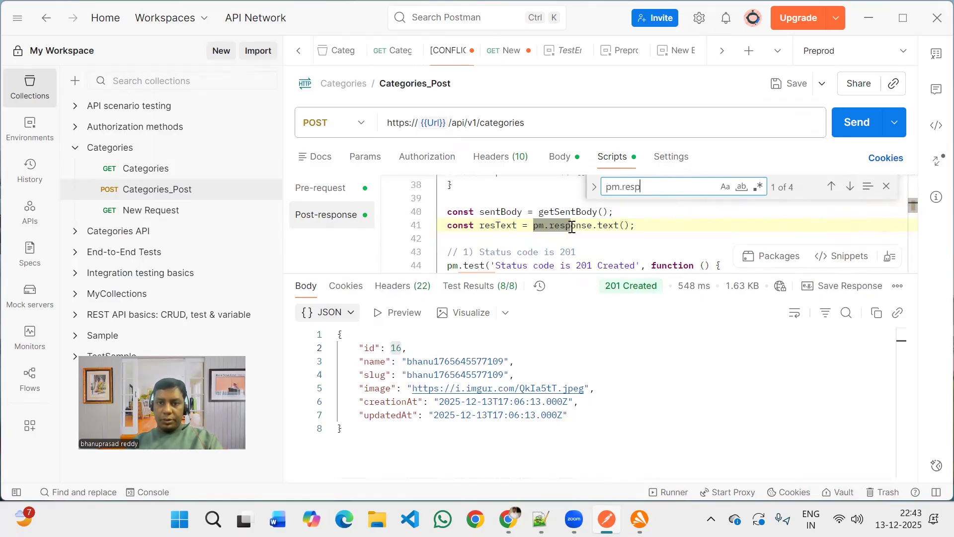
text(onse.set)
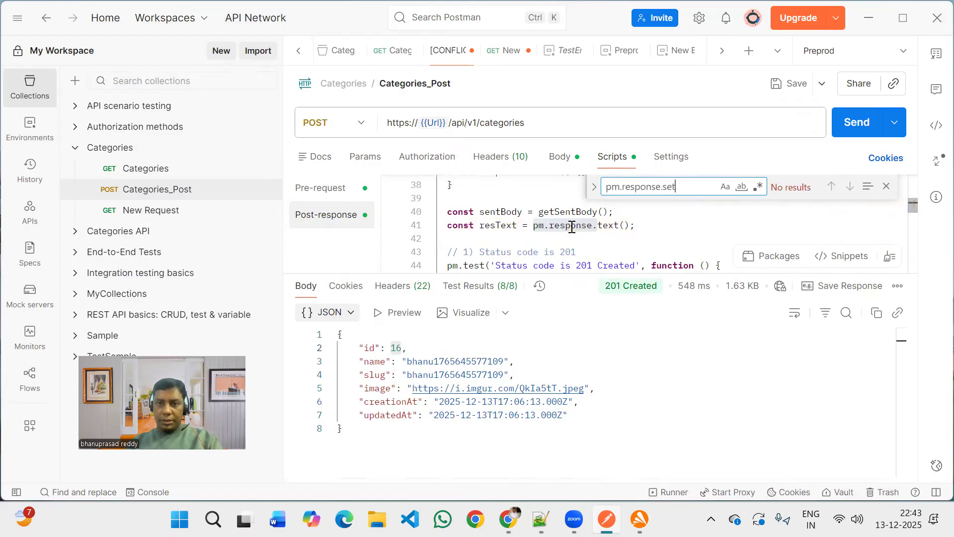
key(BackSpace)
key(BackSpace)
key(BackSpace)
key(BackSpace)
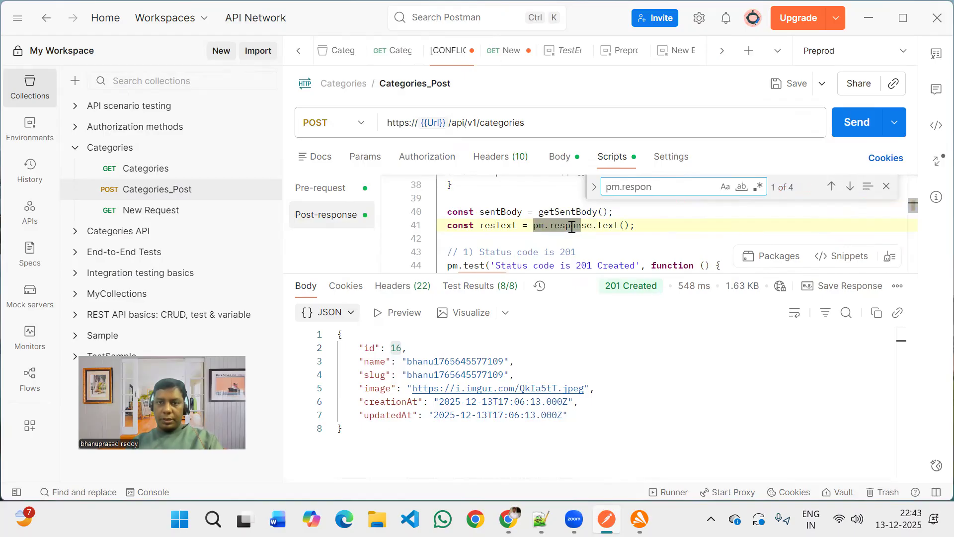
key(ctrl+a)
text(set)
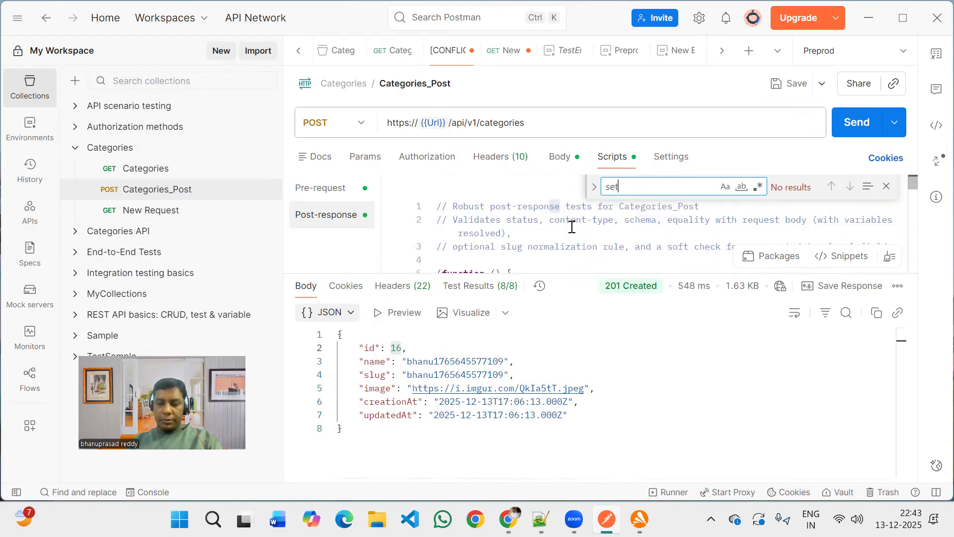
key(Left)
key(Left)
key(Left)
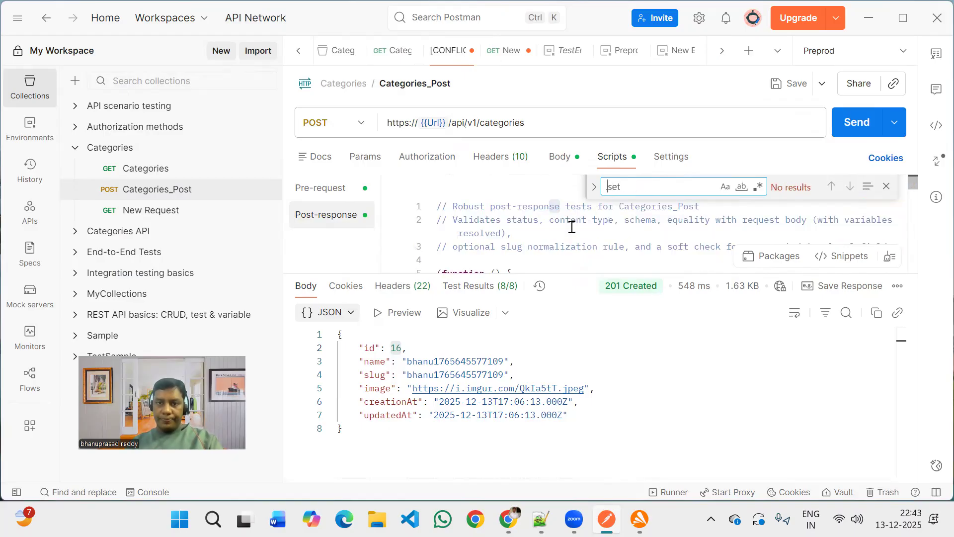
Review the CreateCategory post-response script lines that save the response id to the environment or local variables.
click(487, 209)
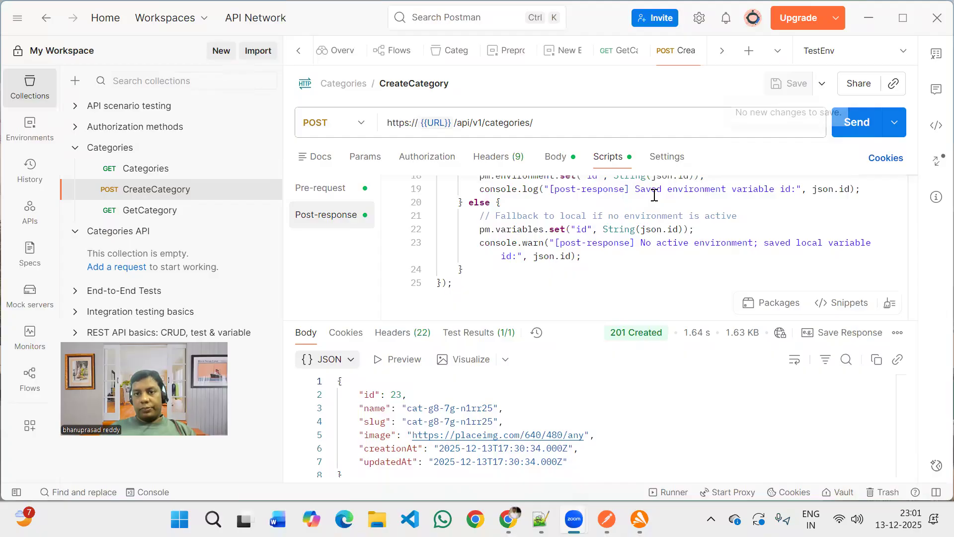
click(576, 224)
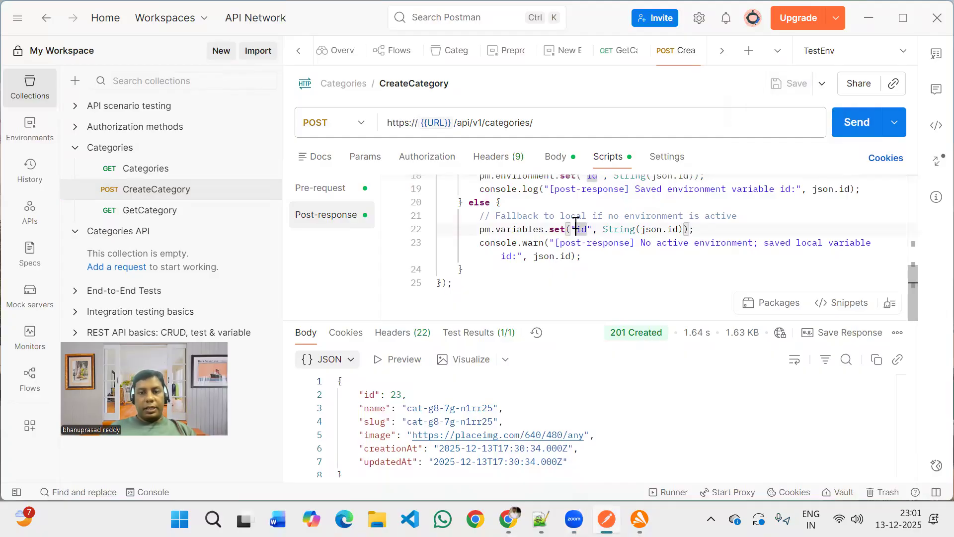
scroll(575, 224, up, 5)
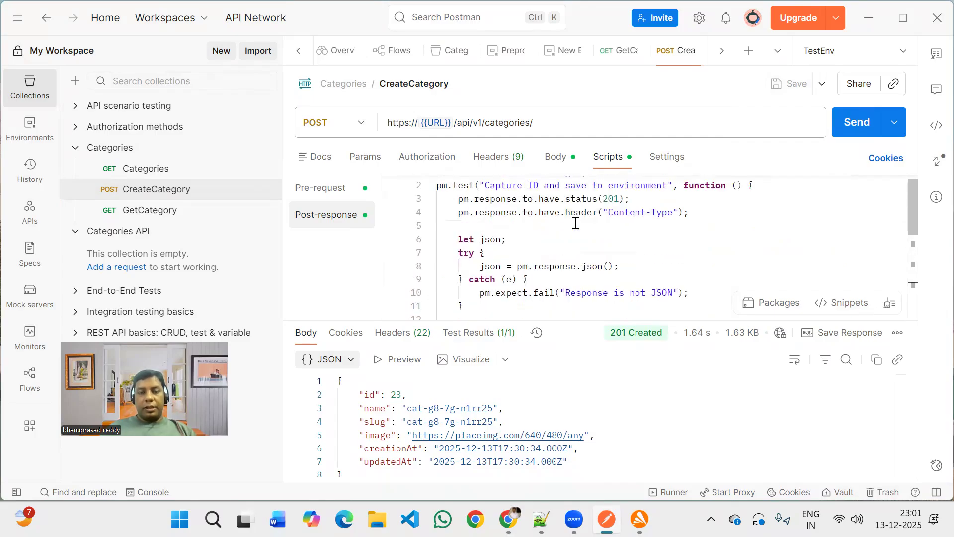
click(164, 198)
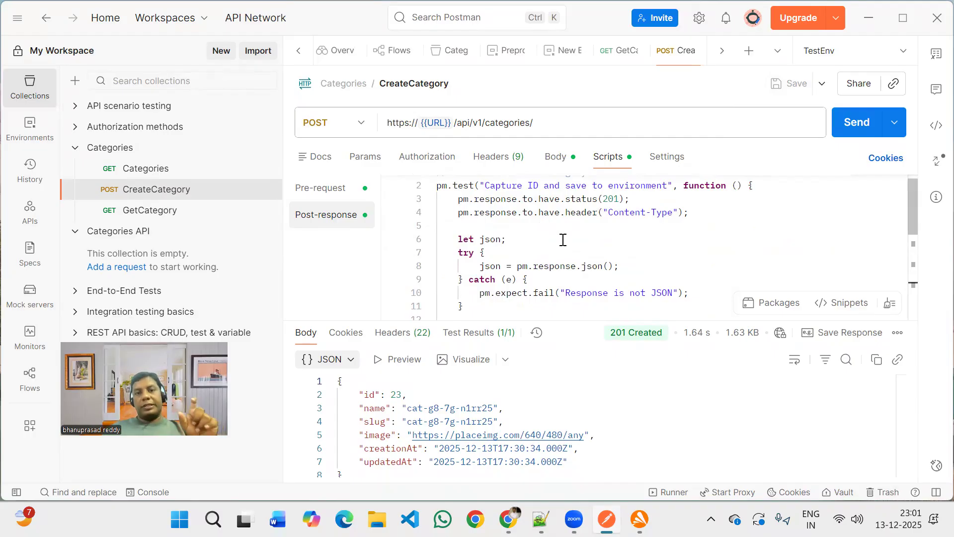
scroll(563, 239, down, 5)
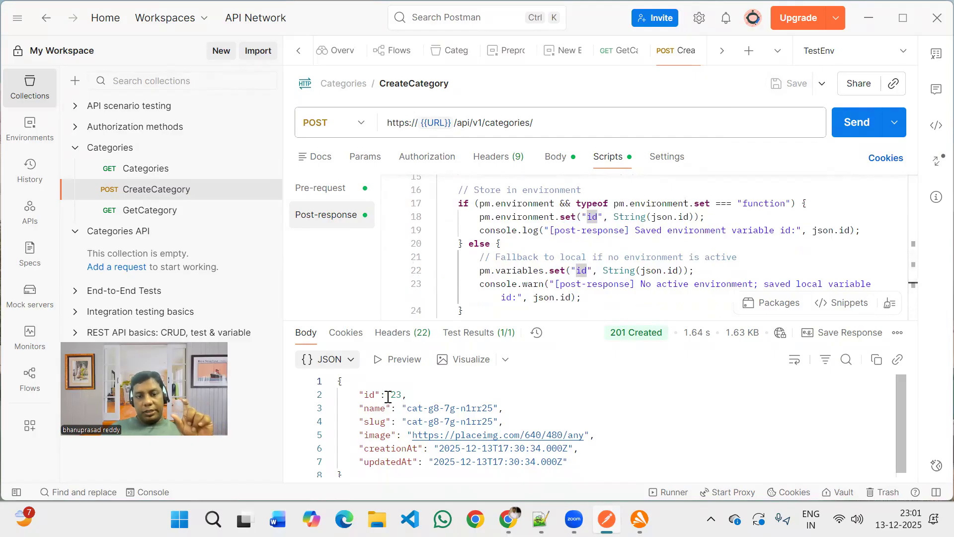
right_click(412, 399)
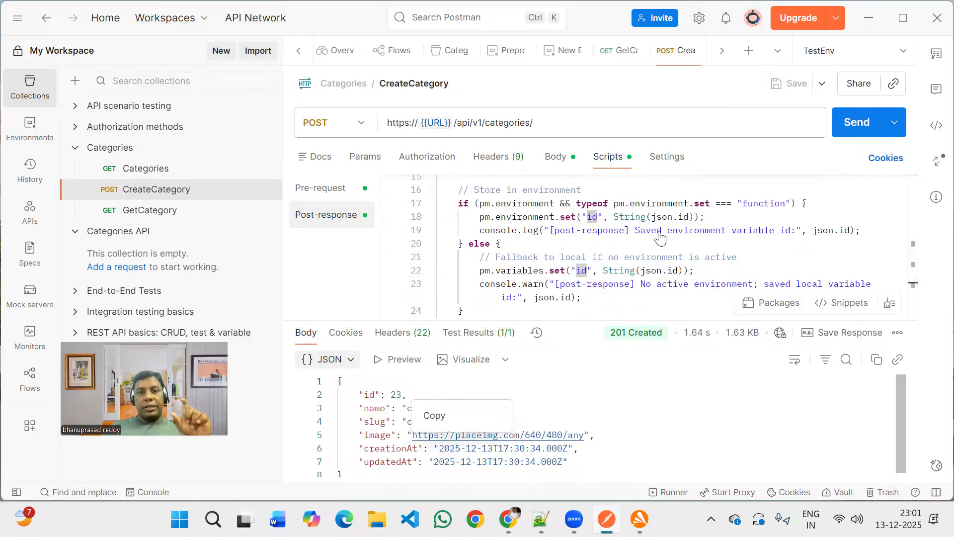
click(660, 234)
scroll(660, 238, down, 1)
scroll(660, 238, up, 2)
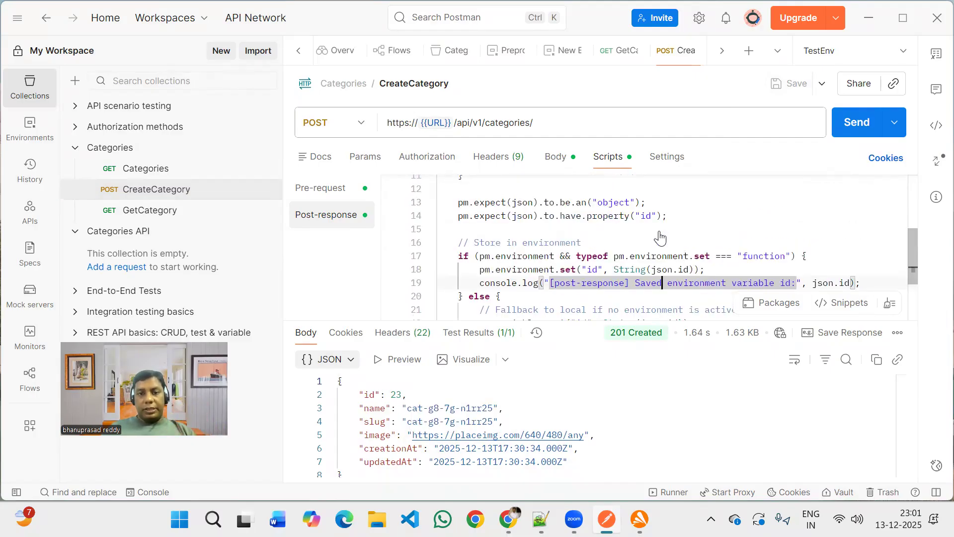
scroll(551, 258, down, 1)
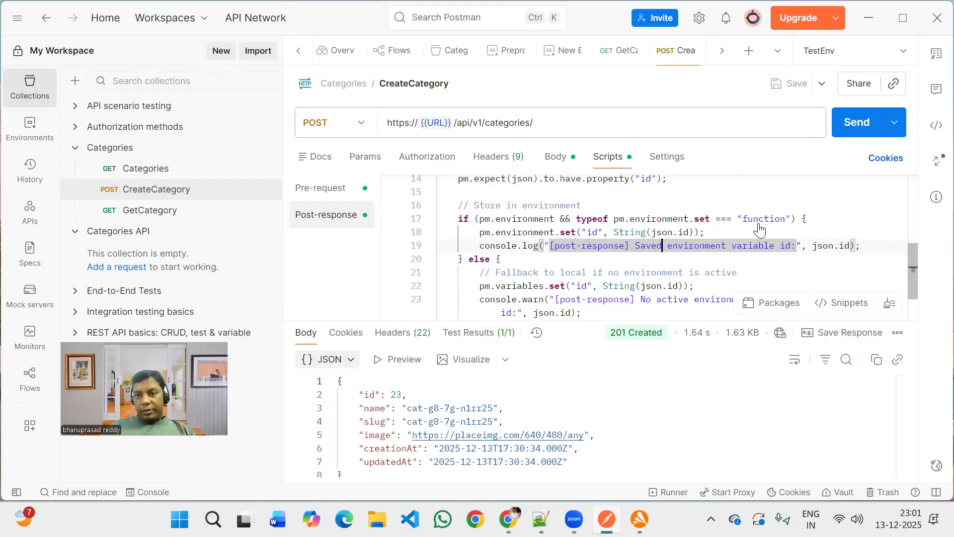
scroll(765, 230, down, 1)
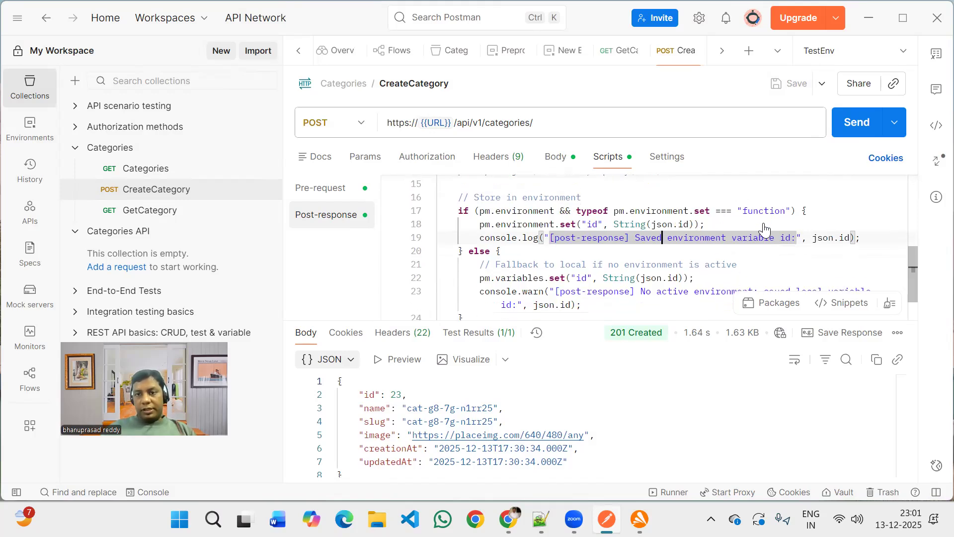
click(480, 223)
drag(528, 224, 706, 223)
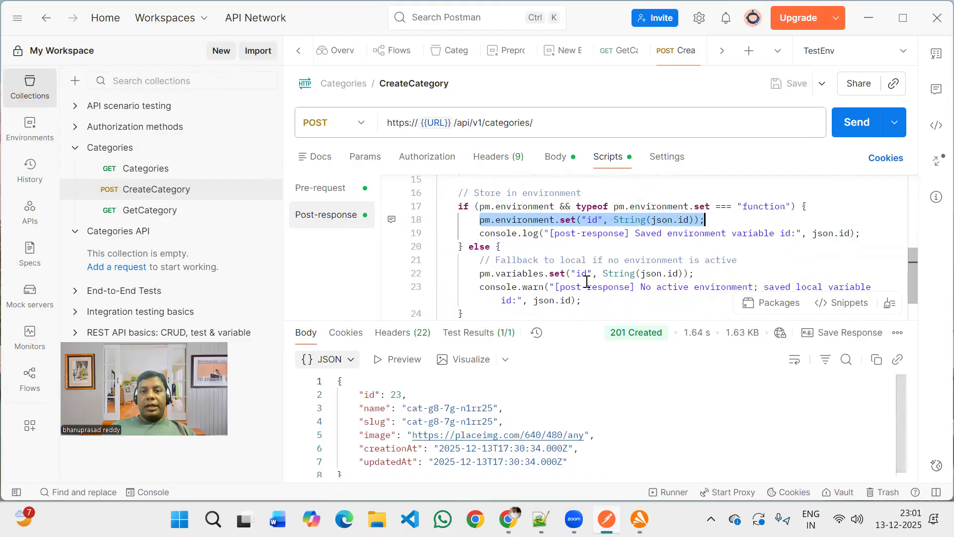
scroll(587, 282, down, 2)
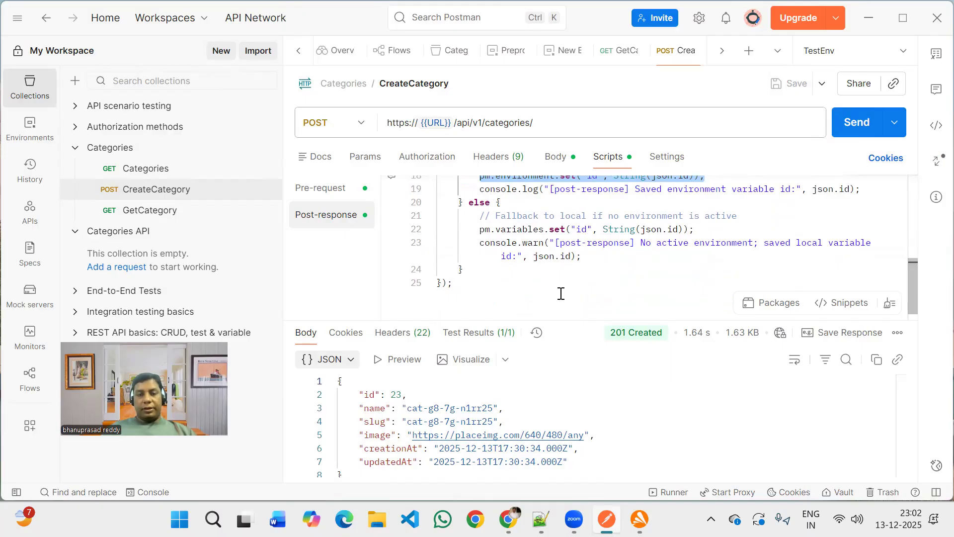
scroll(581, 259, up, 2)
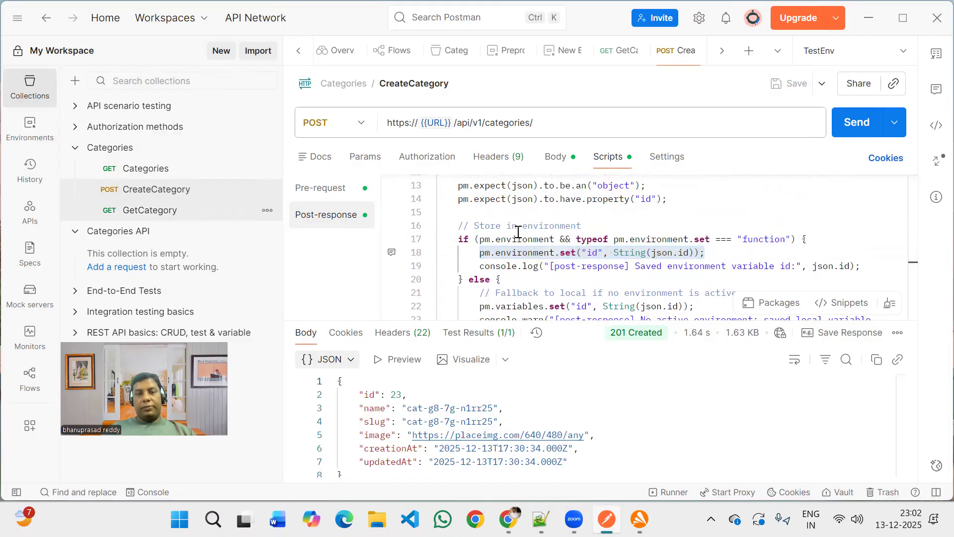
Read through the GetCategory pre-request script that looks up the id from environment, collection and globals and sets the URL variable.
scroll(516, 212, up, 10)
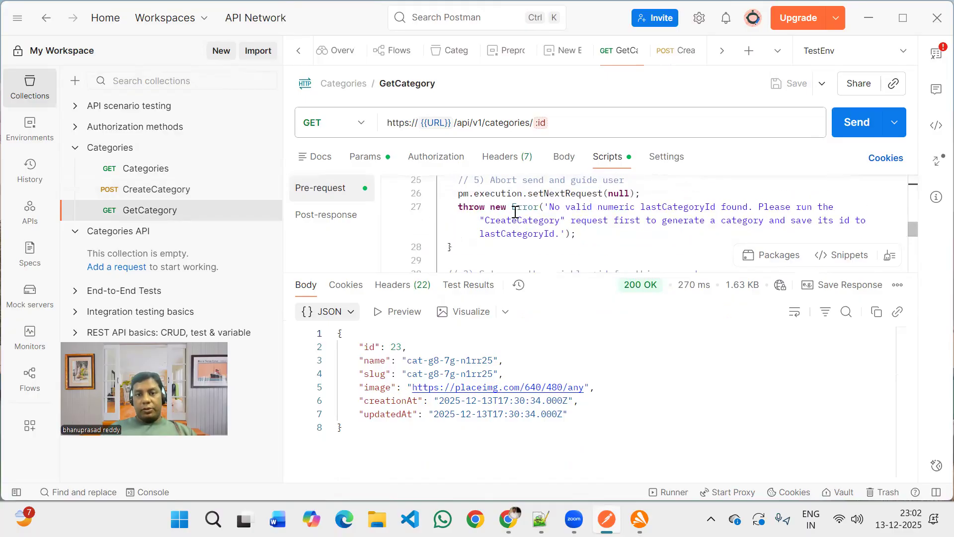
scroll(515, 212, up, 1)
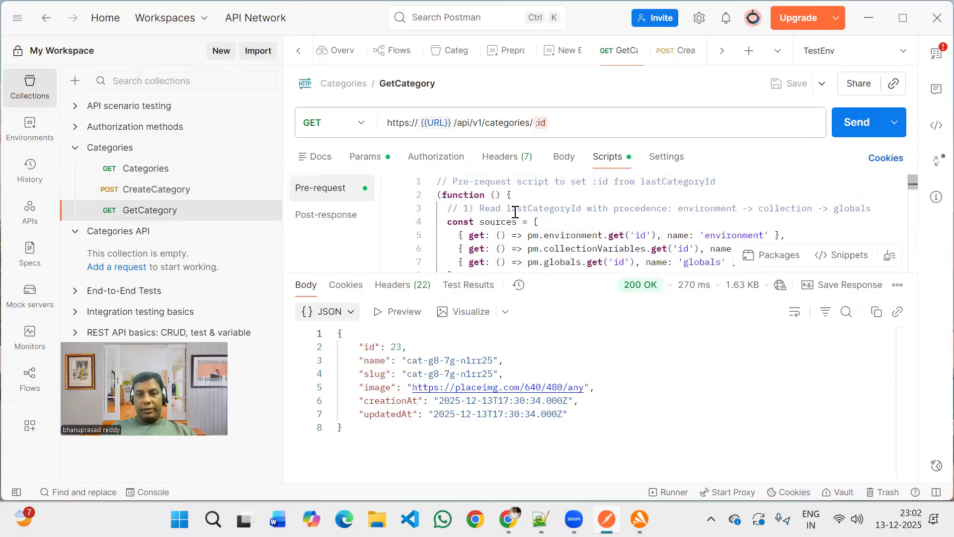
scroll(516, 212, down, 2)
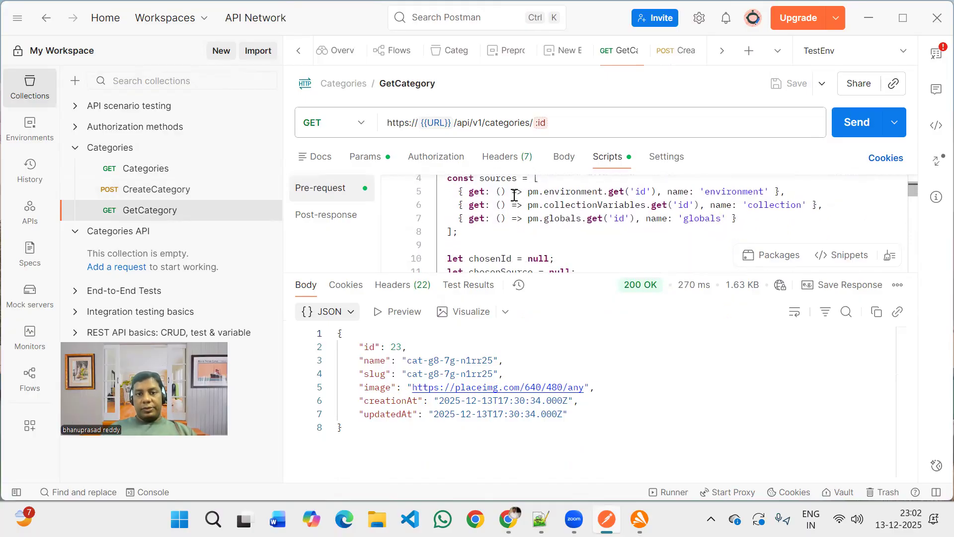
scroll(504, 199, up, 1)
double_click(500, 199)
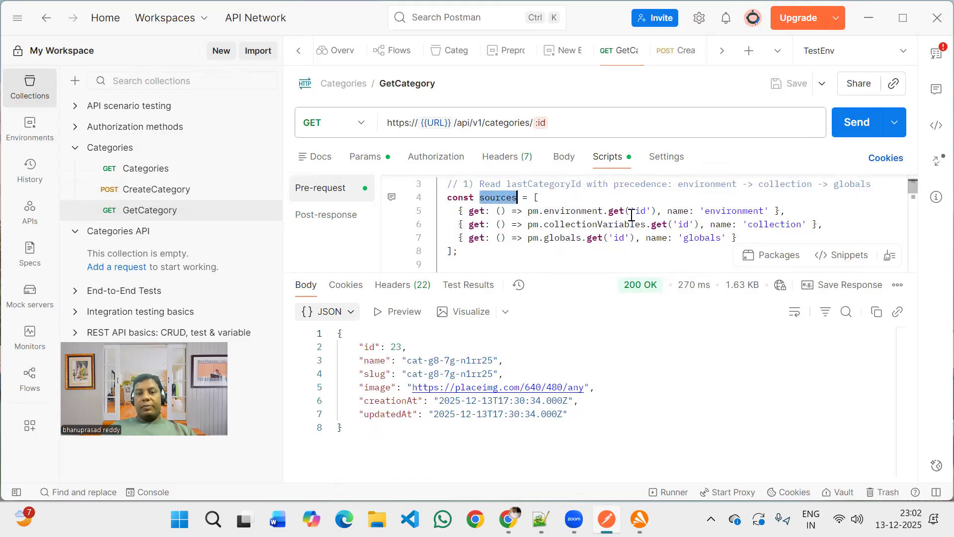
double_click(735, 213)
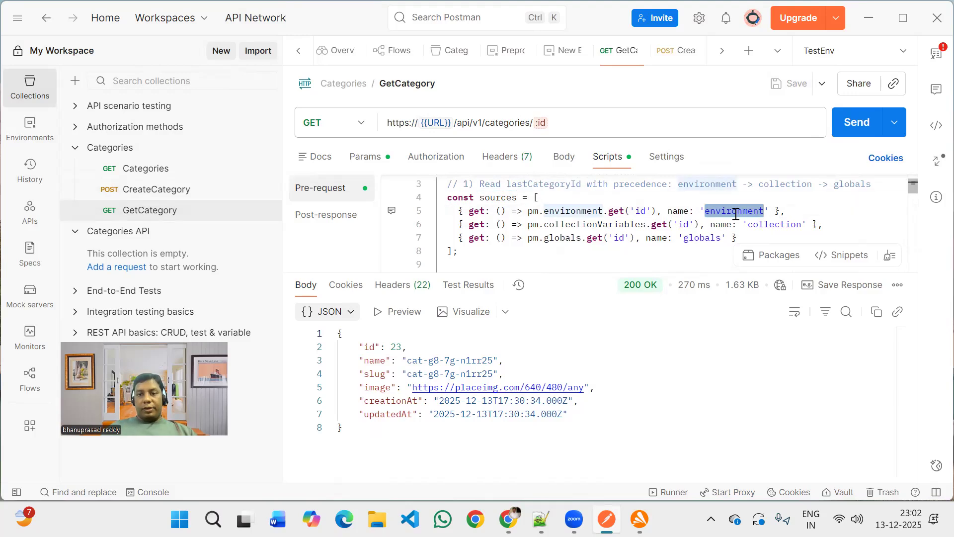
click(763, 226)
double_click(763, 227)
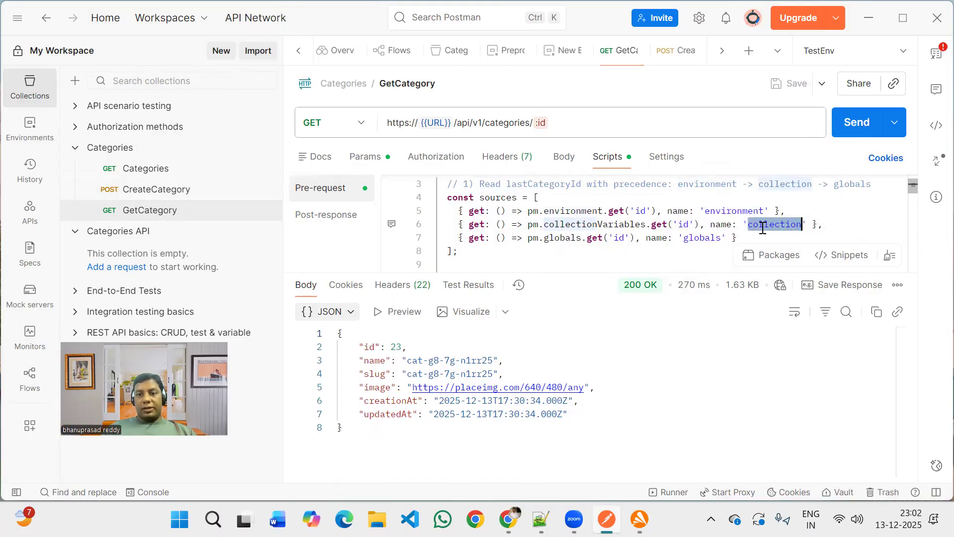
double_click(708, 236)
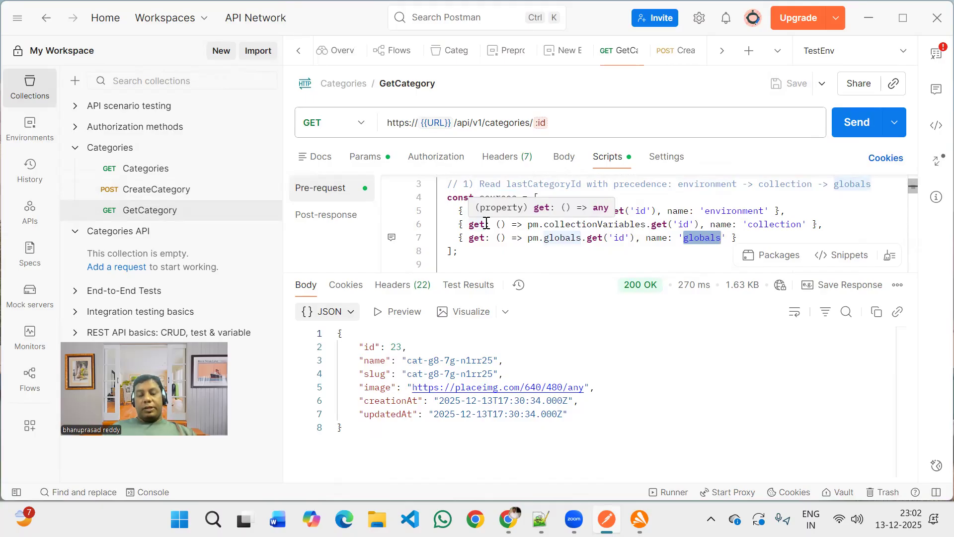
scroll(550, 236, down, 2)
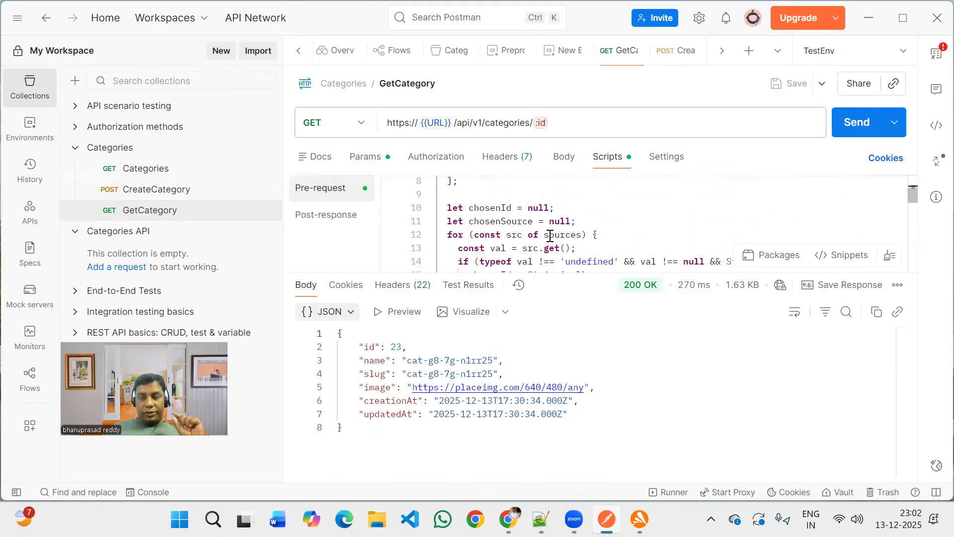
scroll(550, 235, down, 2)
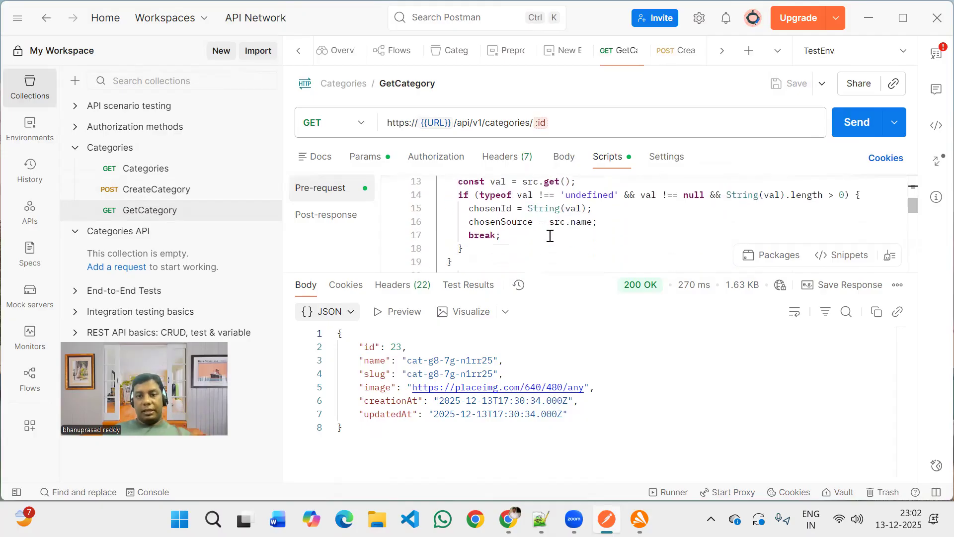
scroll(551, 235, down, 6)
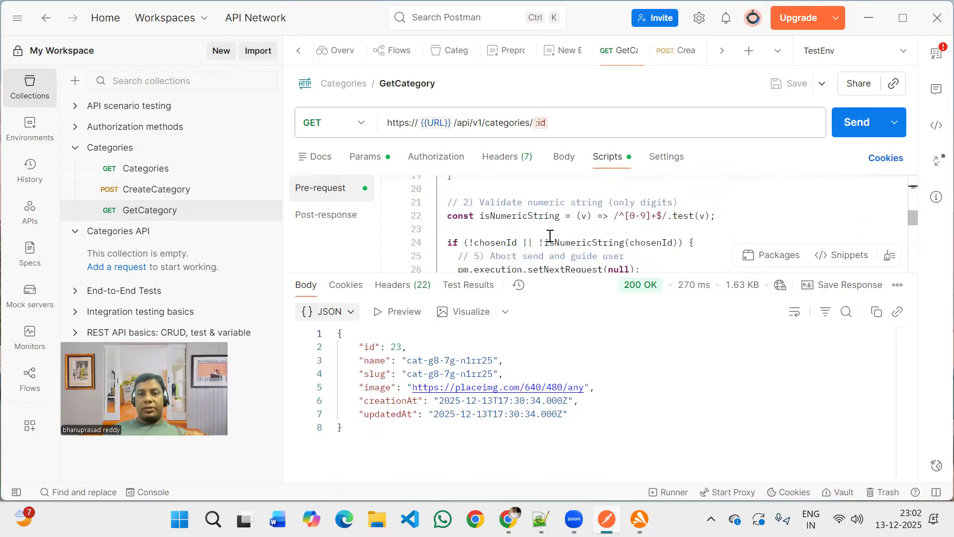
scroll(550, 235, down, 2)
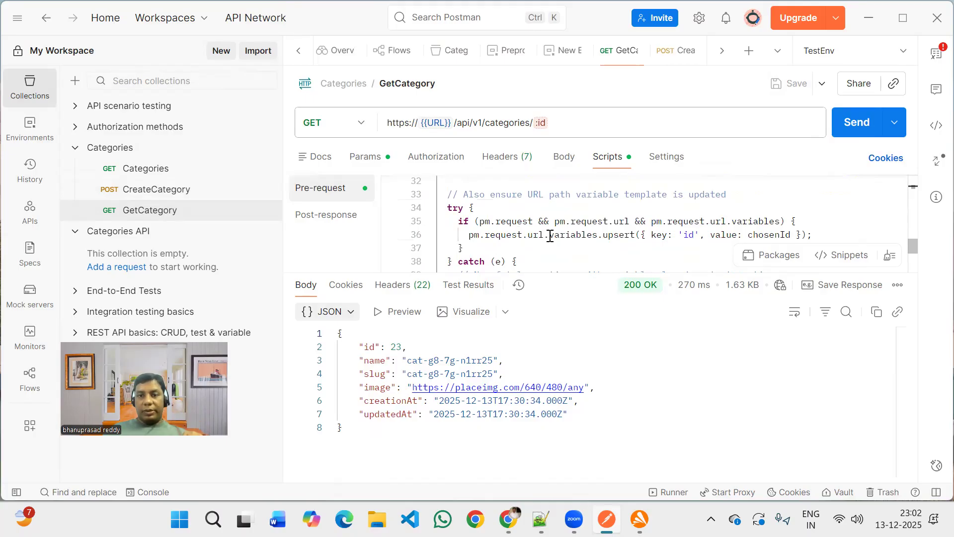
scroll(551, 236, down, 1)
drag(464, 215, 646, 216)
drag(714, 215, 812, 214)
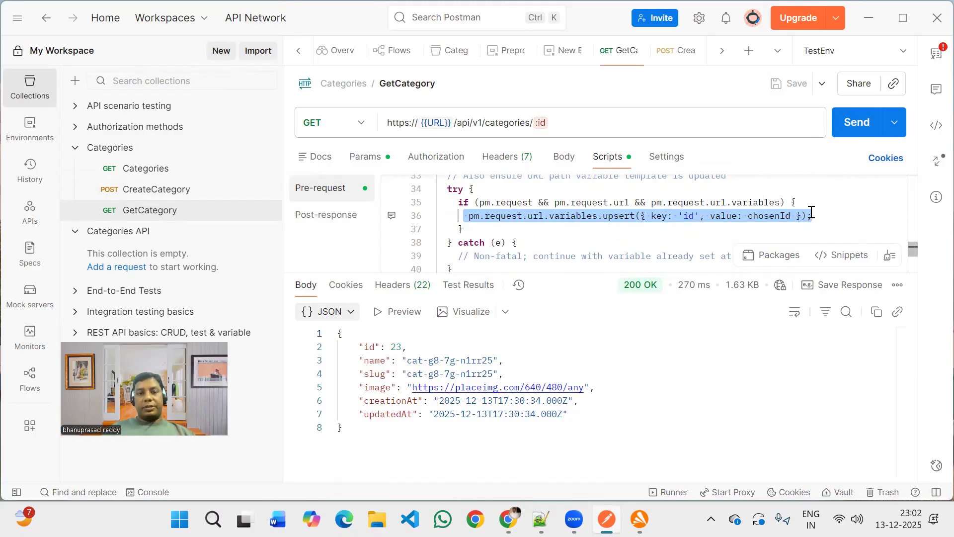
Send the CreateCategory POST request to create a new category.
click(195, 191)
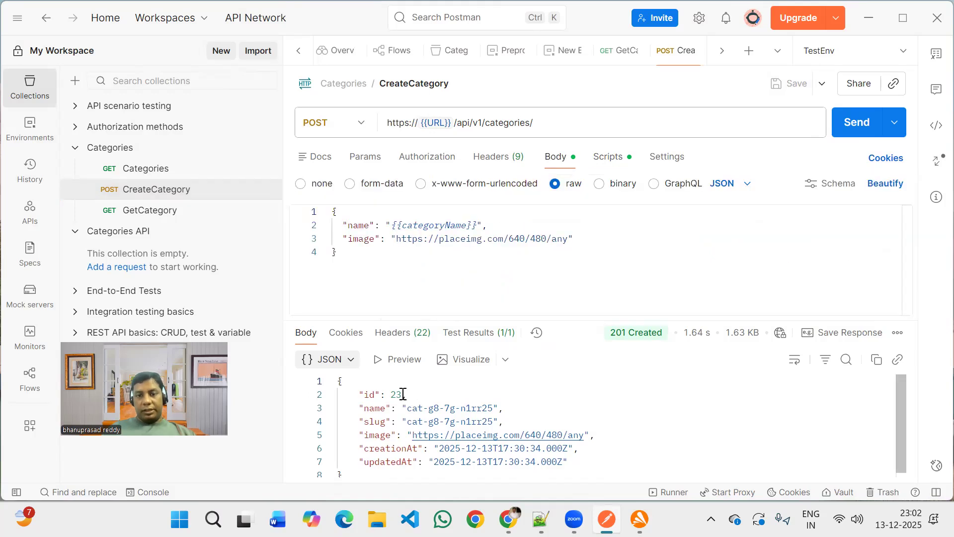
click(856, 122)
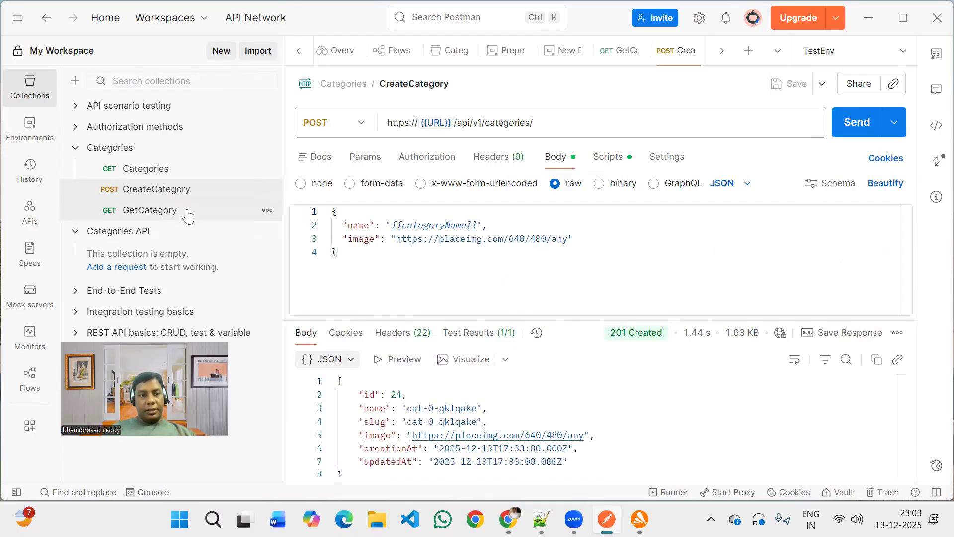
Send the GetCategory request to fetch the newly created category by its saved id.
key(ctrl+shift+Tab)
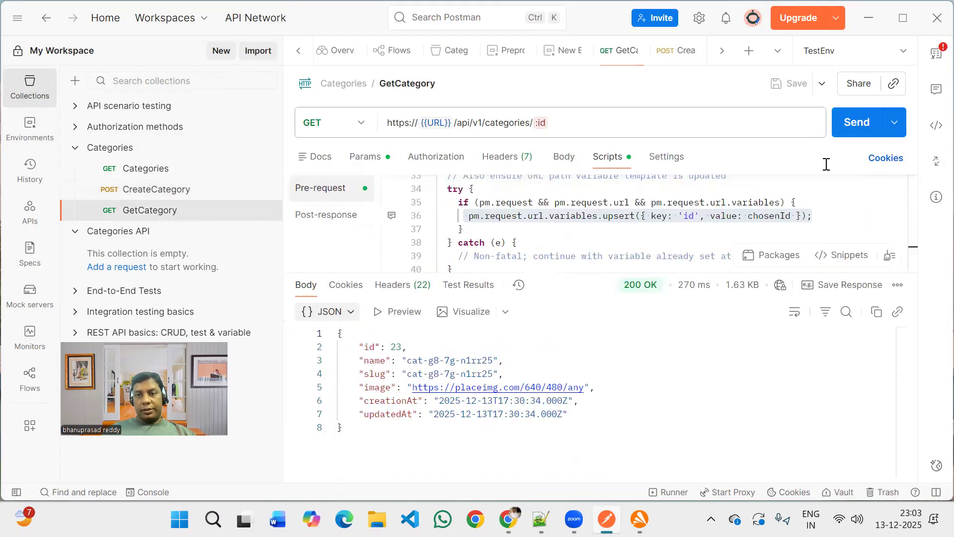
click(855, 136)
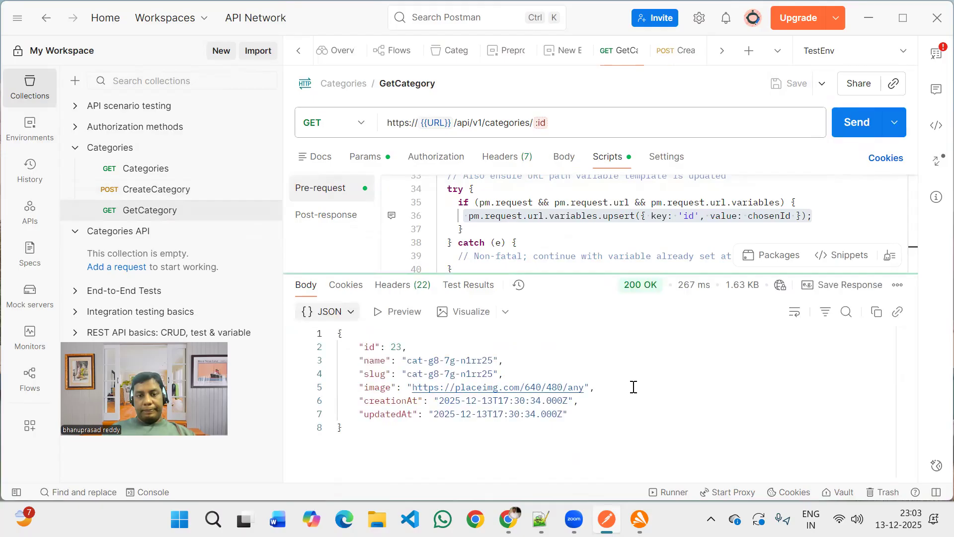
double_click(406, 348)
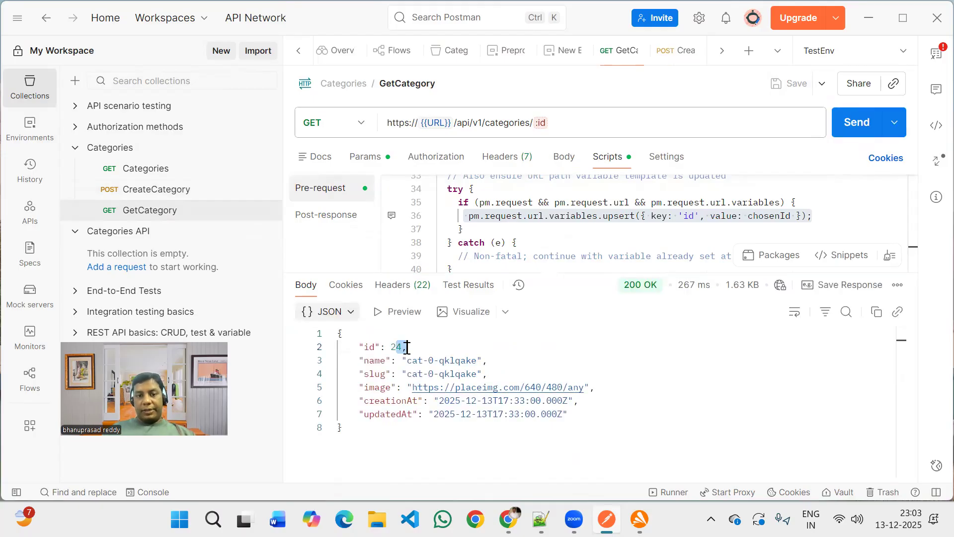
click(603, 226)
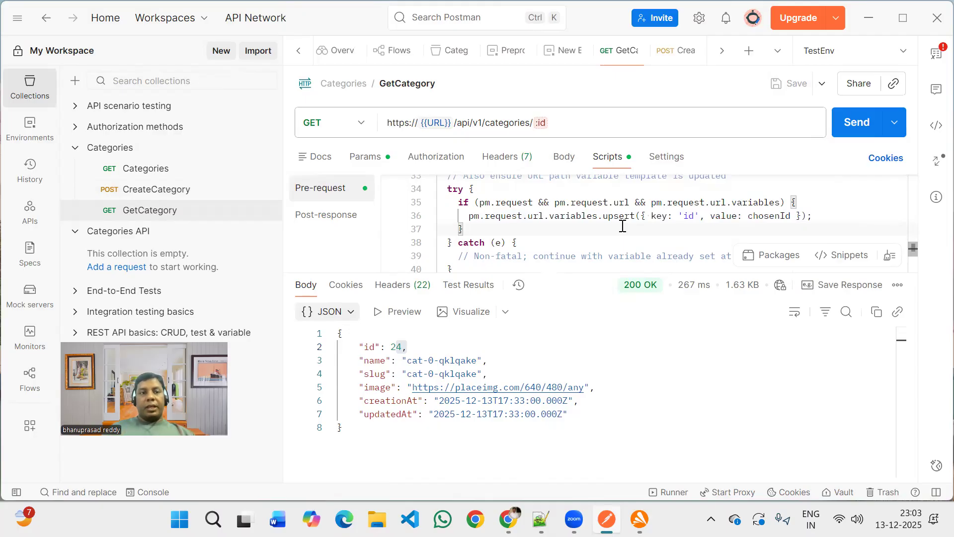
Run the whole Categories collection in the Collection Runner with manual run settings.
click(178, 150)
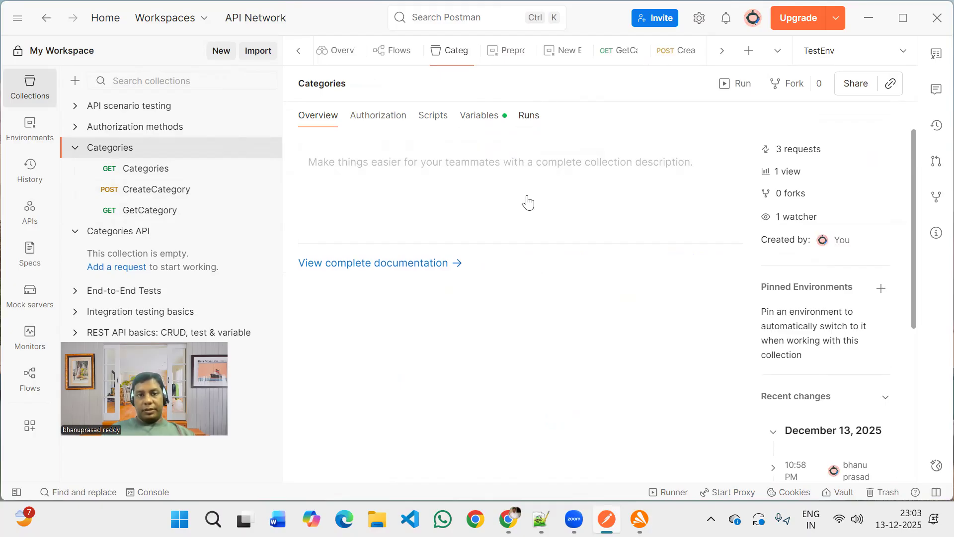
click(529, 114)
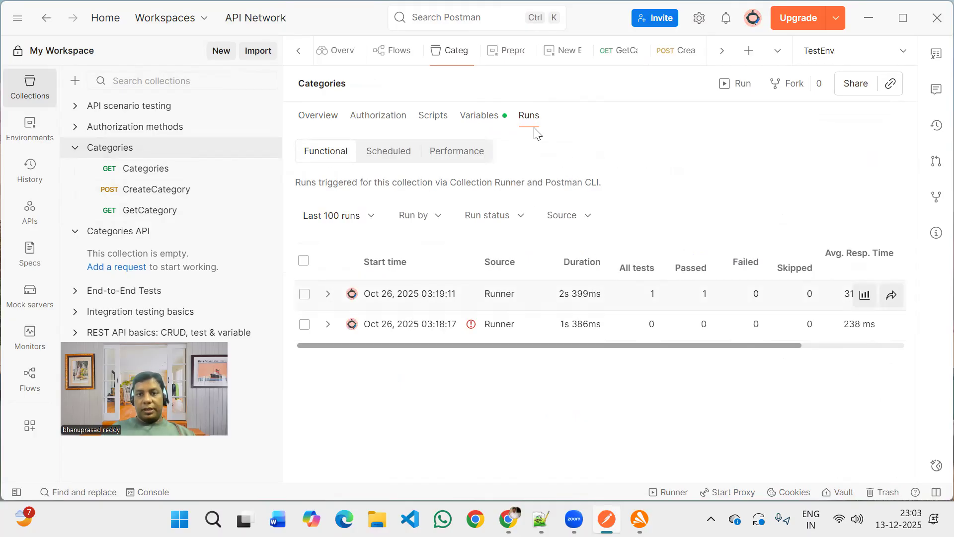
click(472, 119)
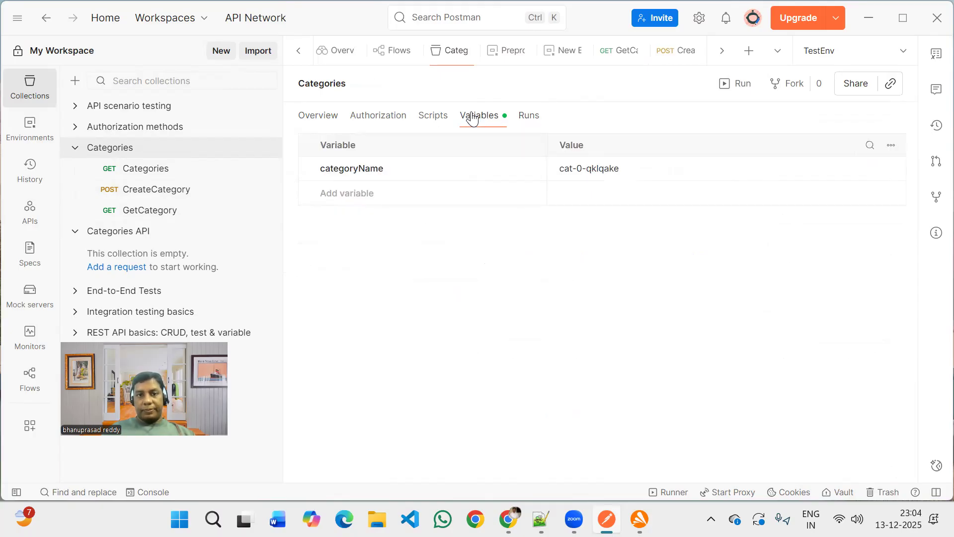
click(430, 127)
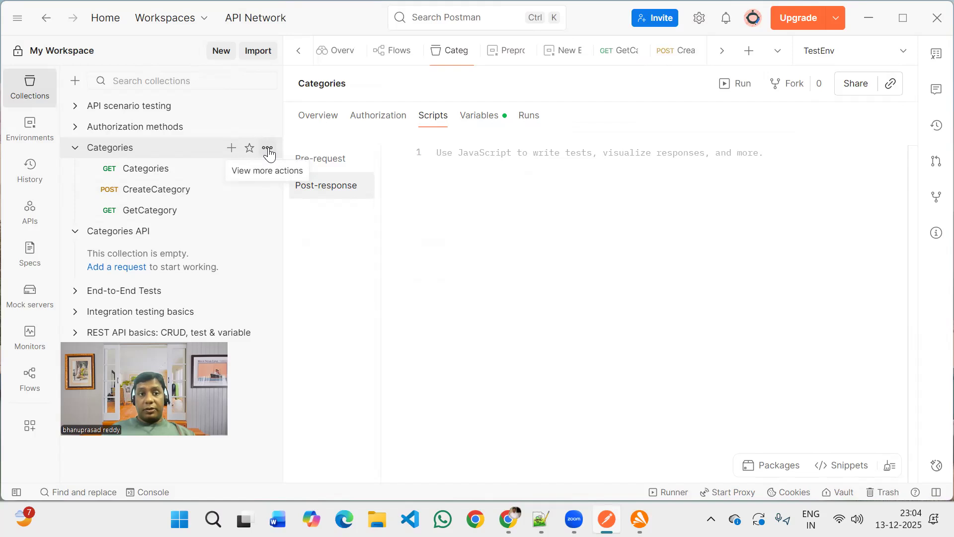
click(268, 150)
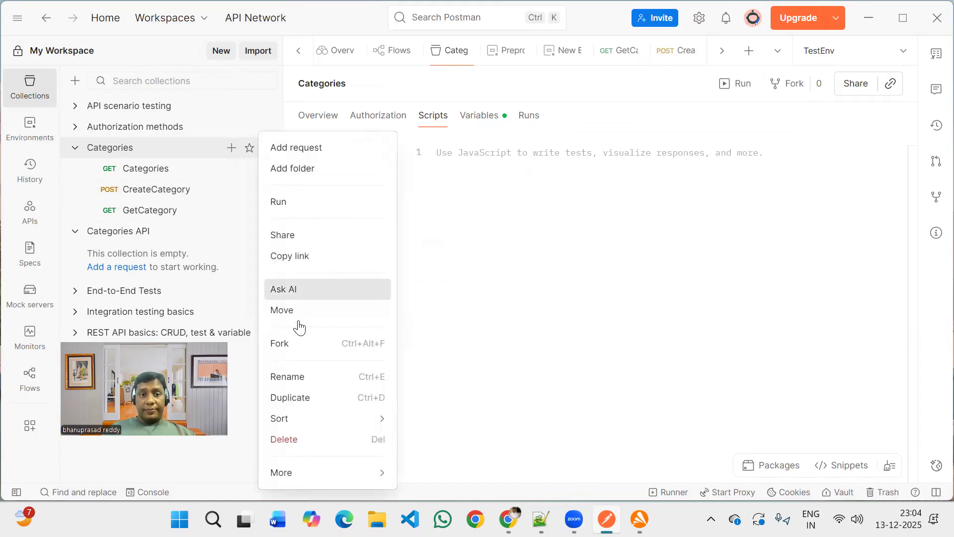
click(300, 205)
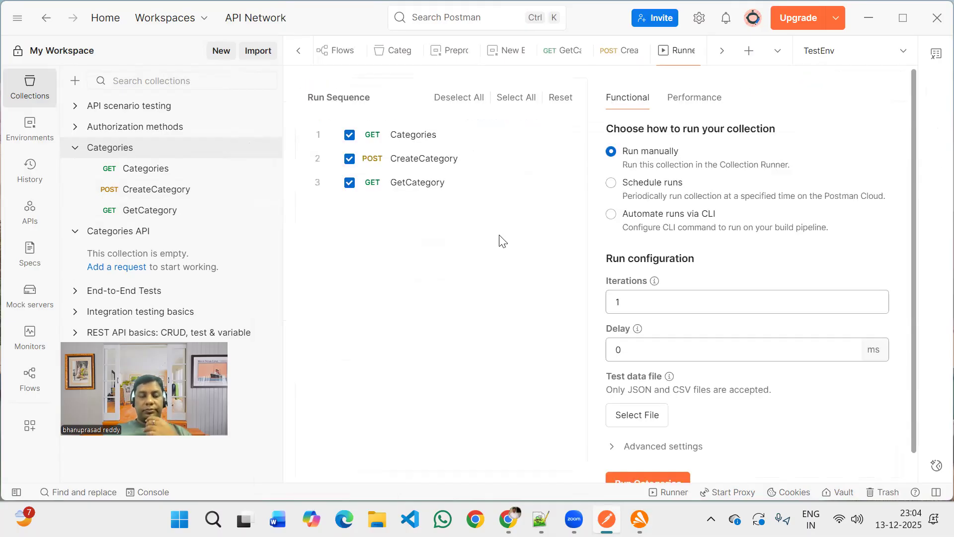
scroll(631, 328, down, 1)
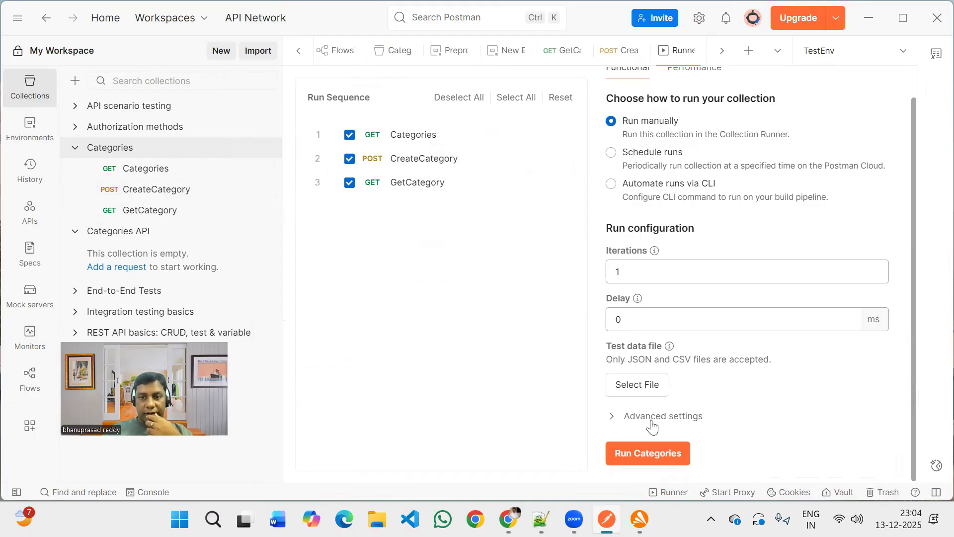
click(651, 453)
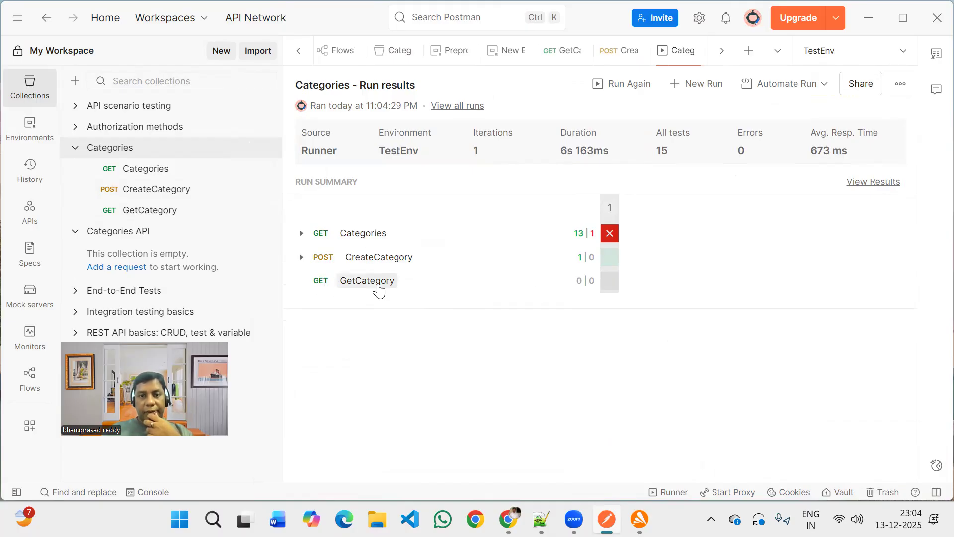
Examine the collection run results, expanding each request to inspect its passed and failed tests.
click(377, 286)
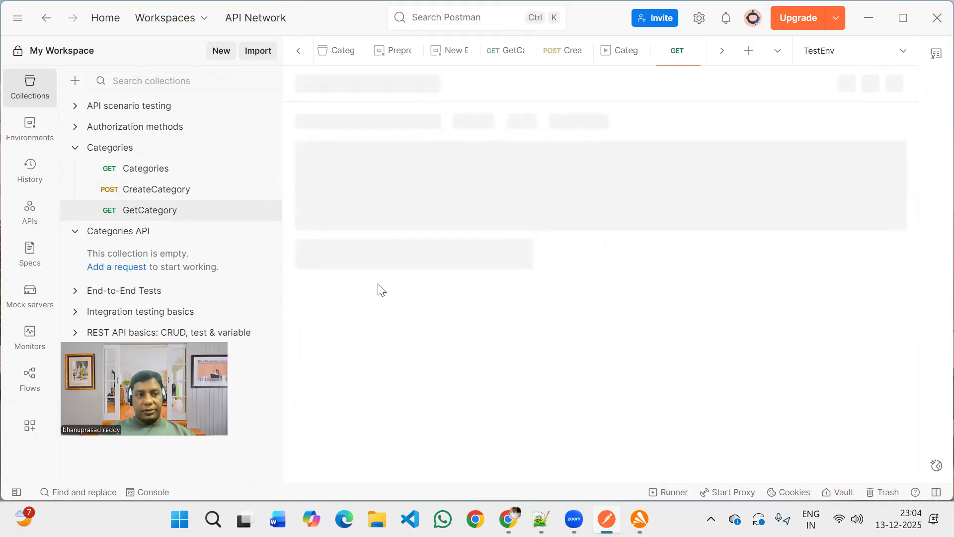
click(136, 149)
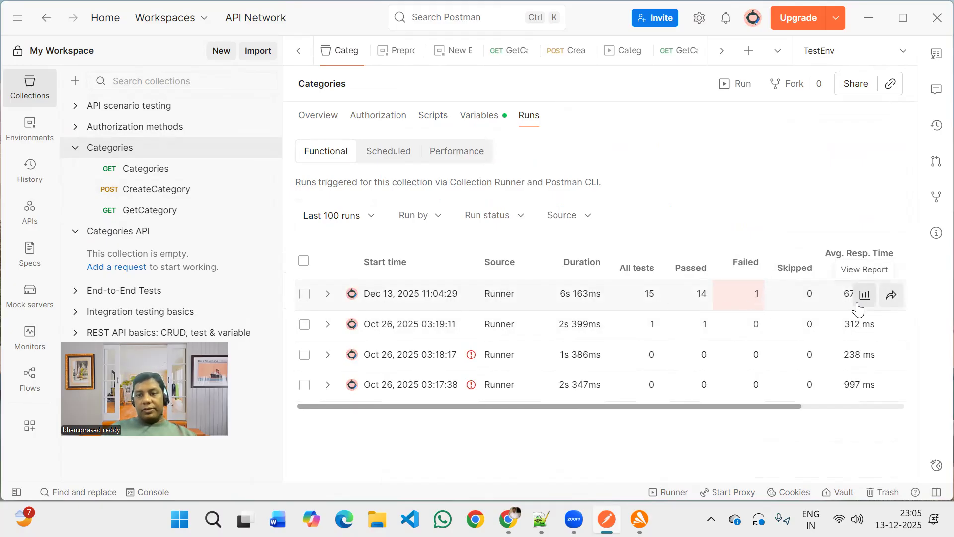
click(559, 276)
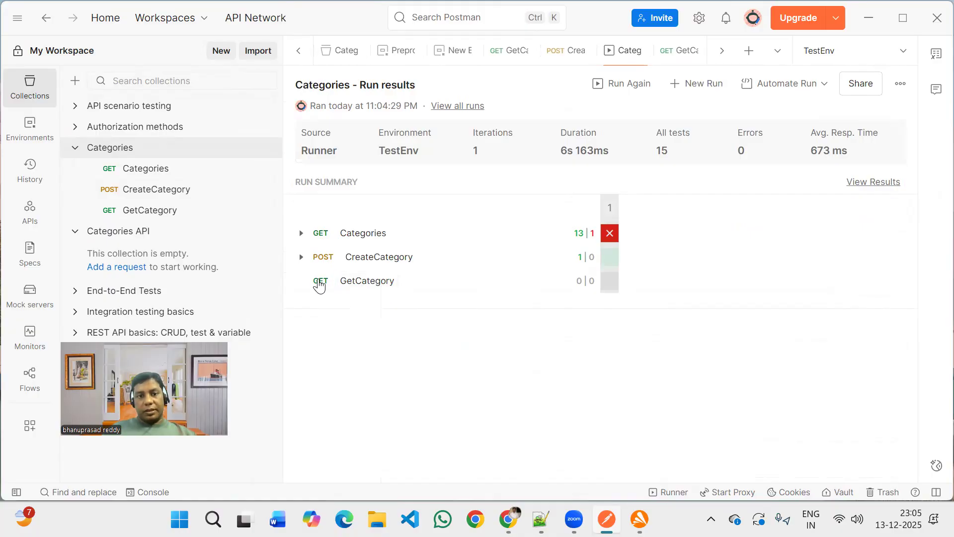
click(302, 258)
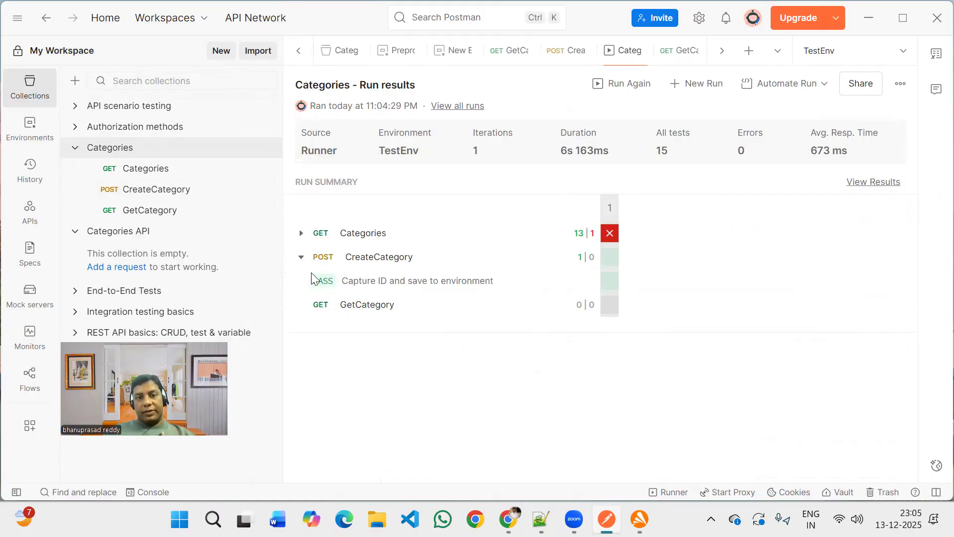
click(302, 234)
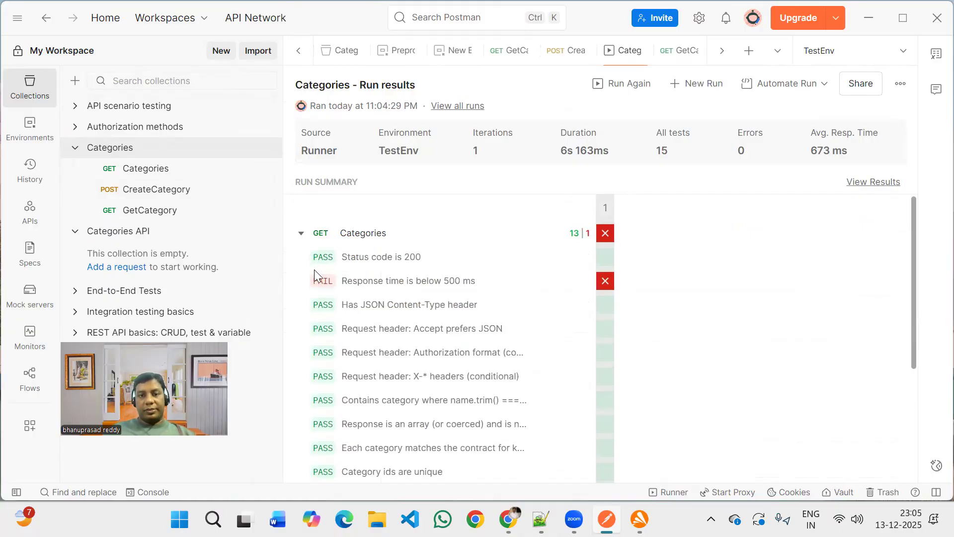
scroll(321, 386, down, 4)
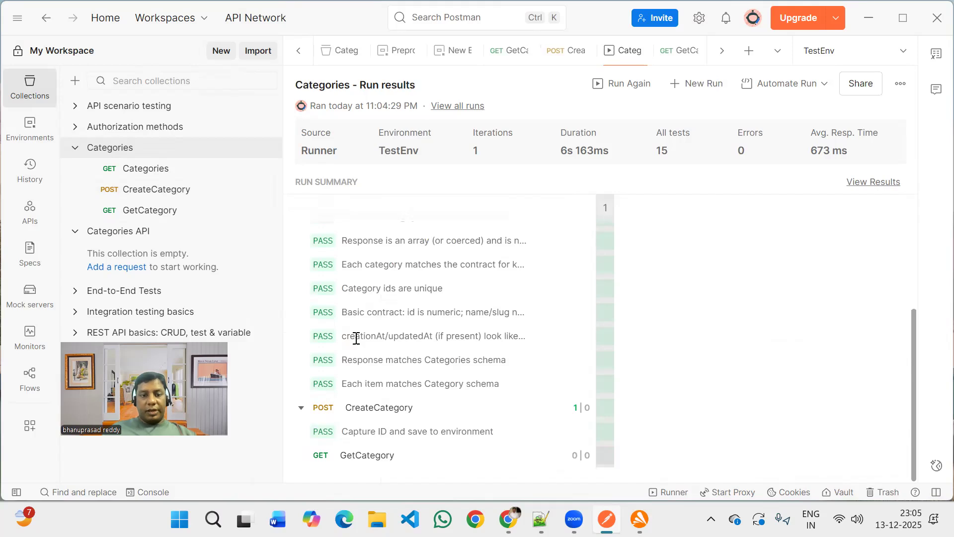
scroll(354, 332, up, 2)
scroll(343, 308, up, 3)
click(301, 233)
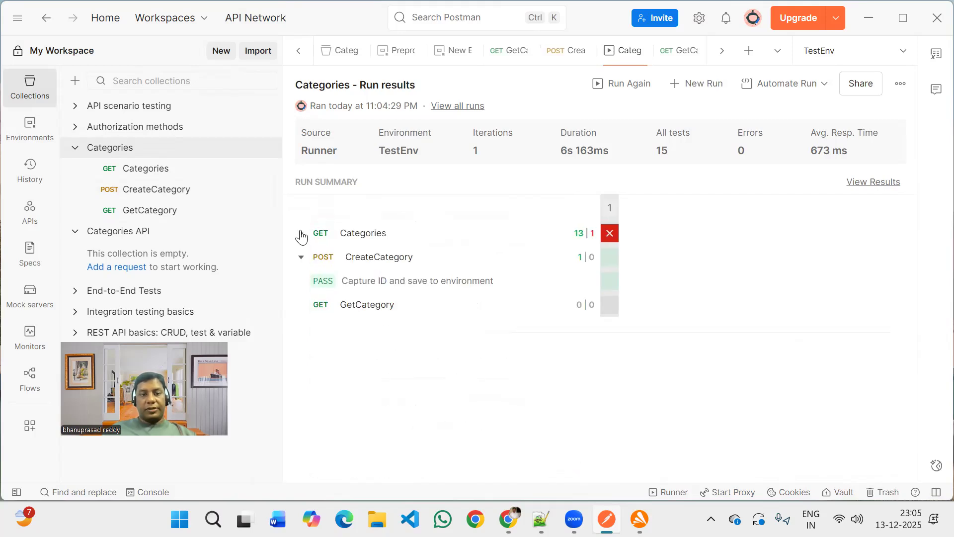
click(301, 257)
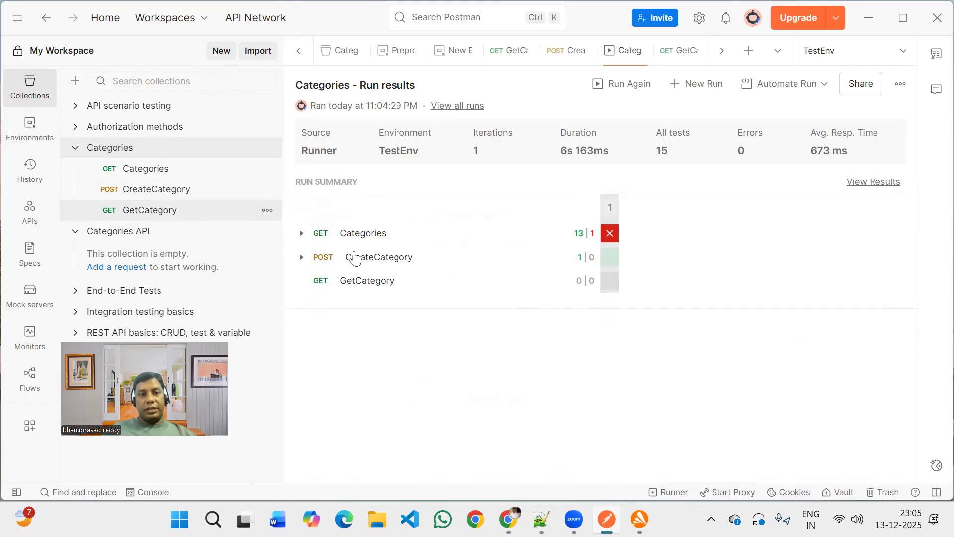
Ask the AI assistant for the GetCategory post-response script: 'Validate id value which we recieved from prevous request', then close the chat.
click(492, 270)
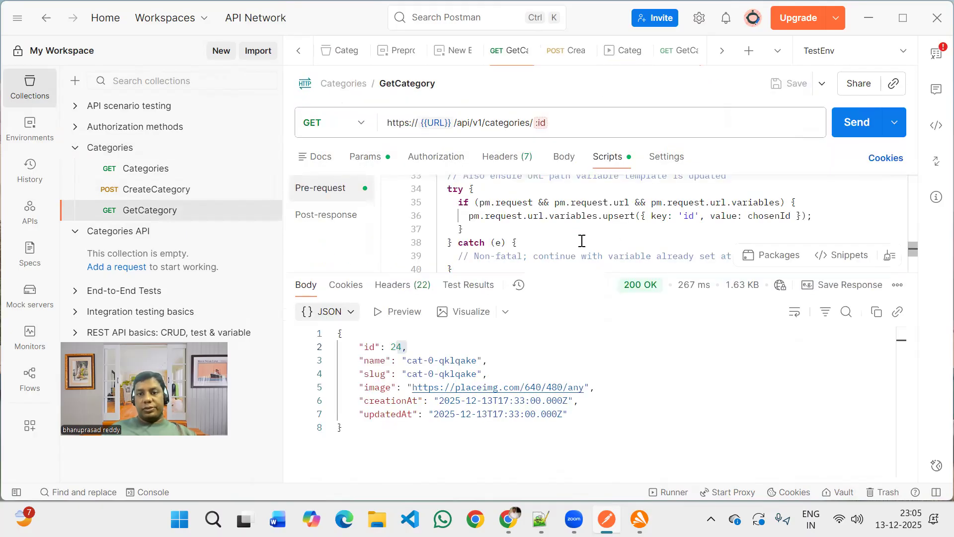
scroll(581, 240, down, 3)
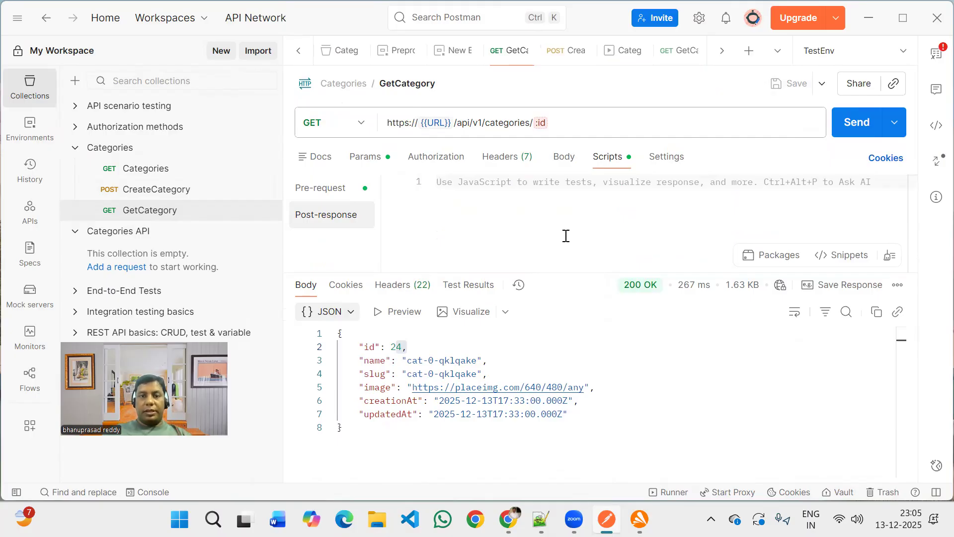
key(ctrl+alt+p)
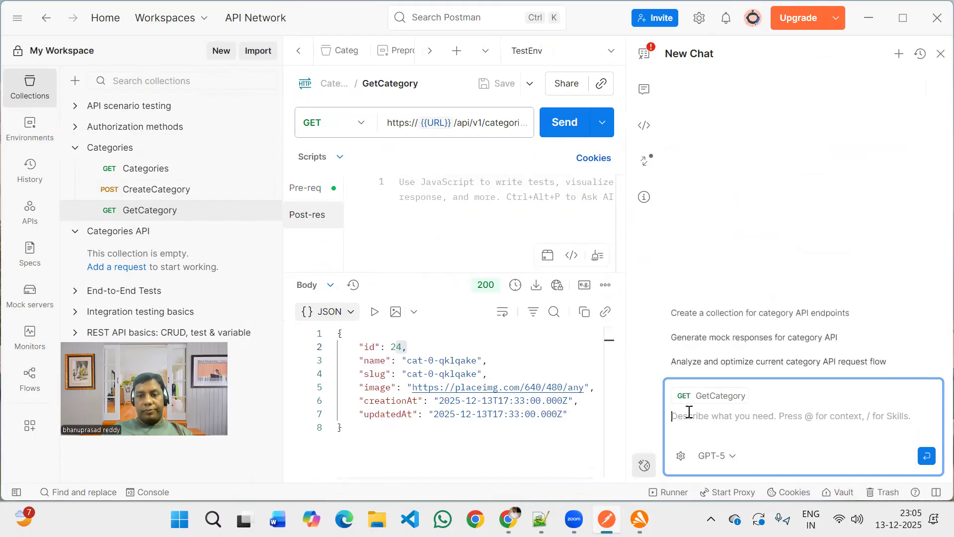
text(Validate )
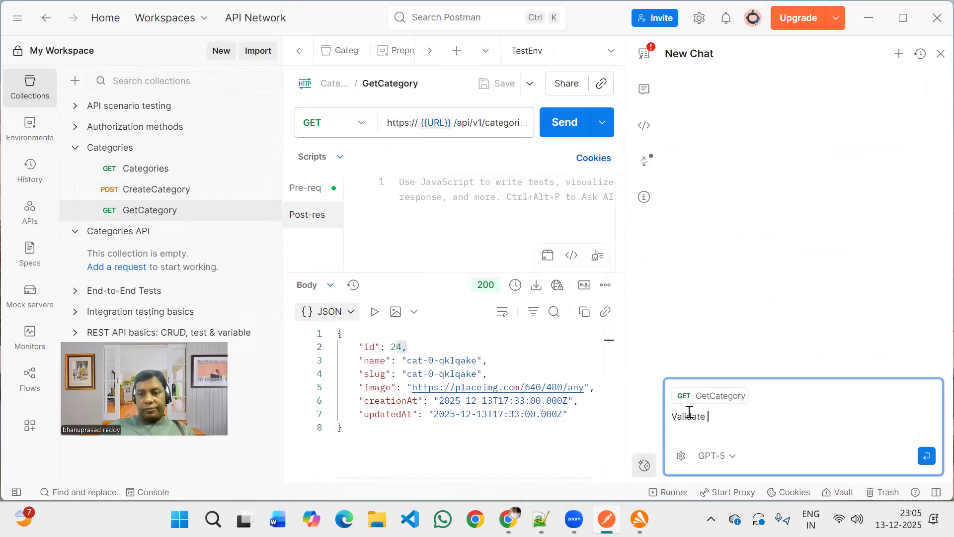
text(id value whi)
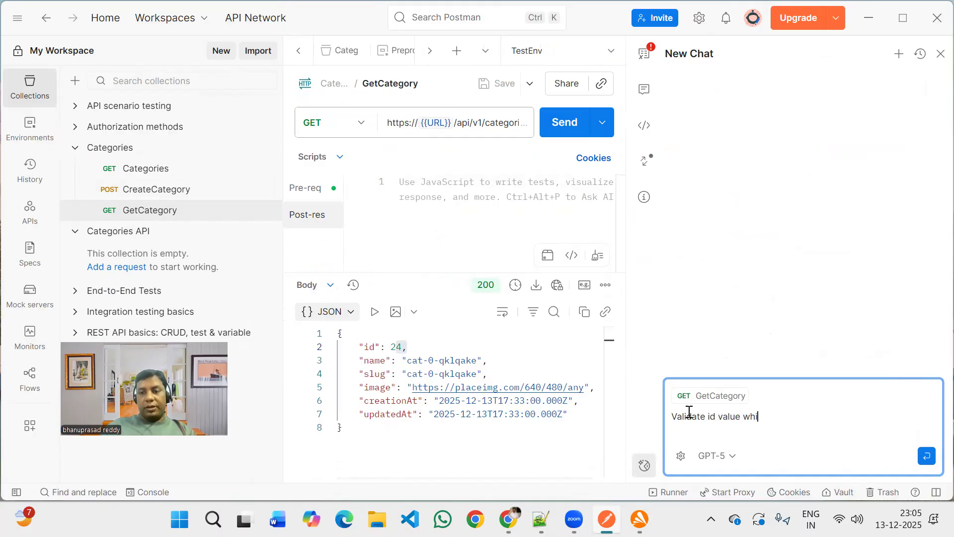
text(ch we reiv)
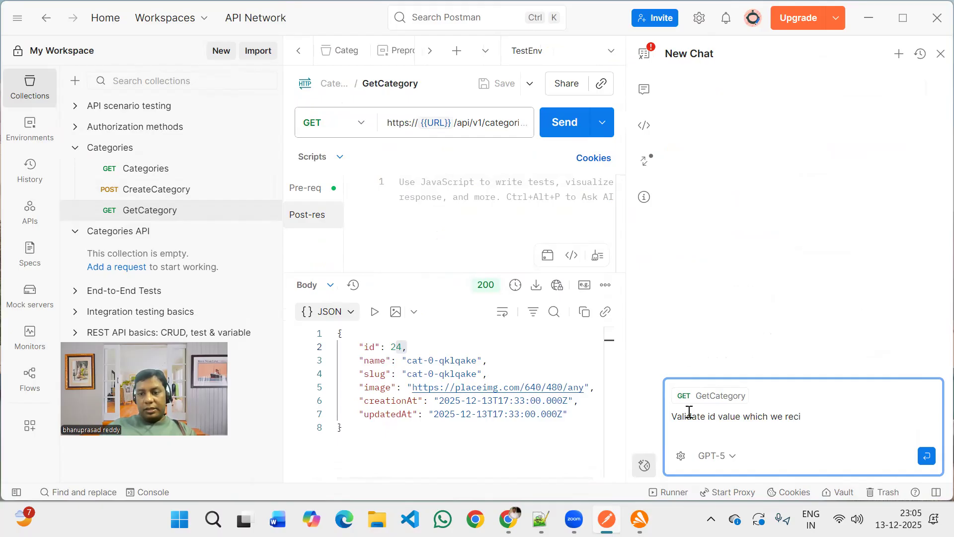
text(d from )
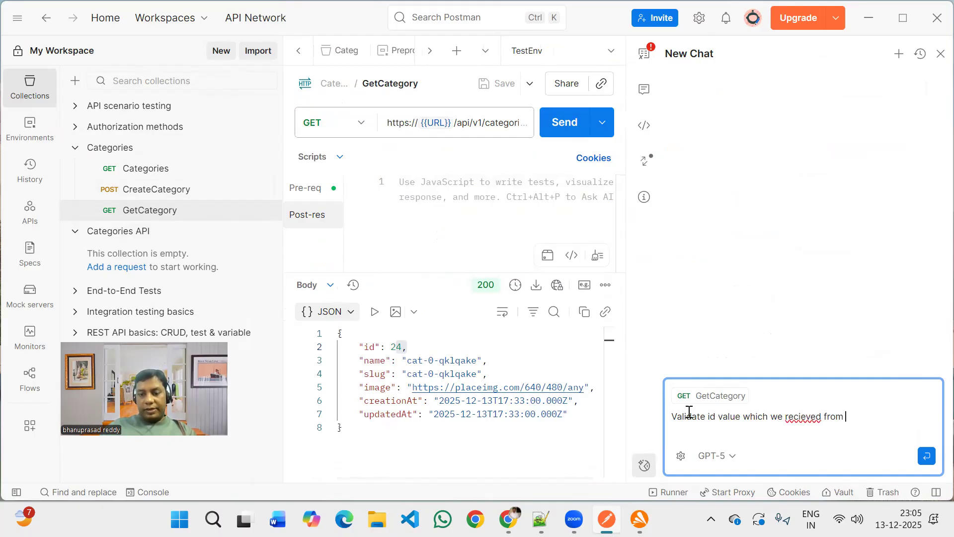
text(prevous)
key(BackSpace)
text(vous request)
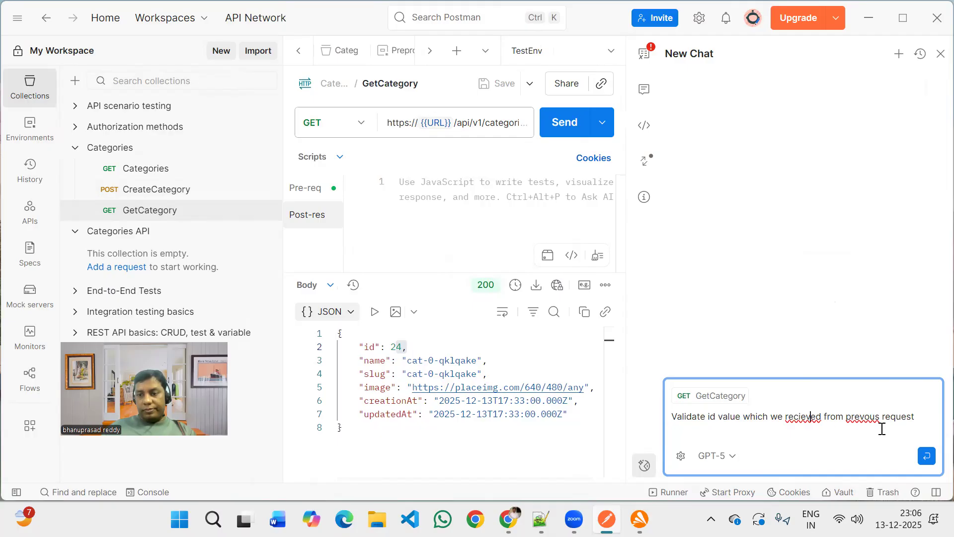
click(926, 457)
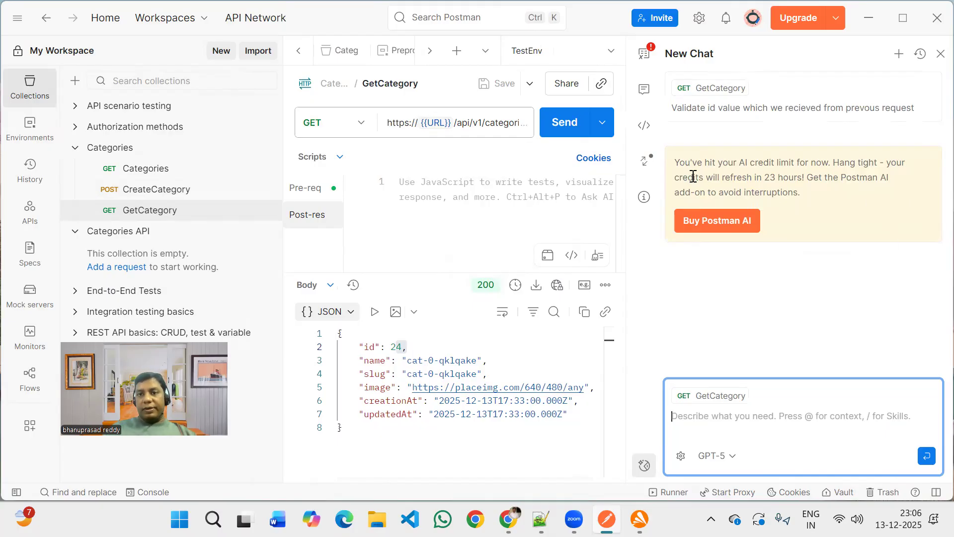
click(939, 56)
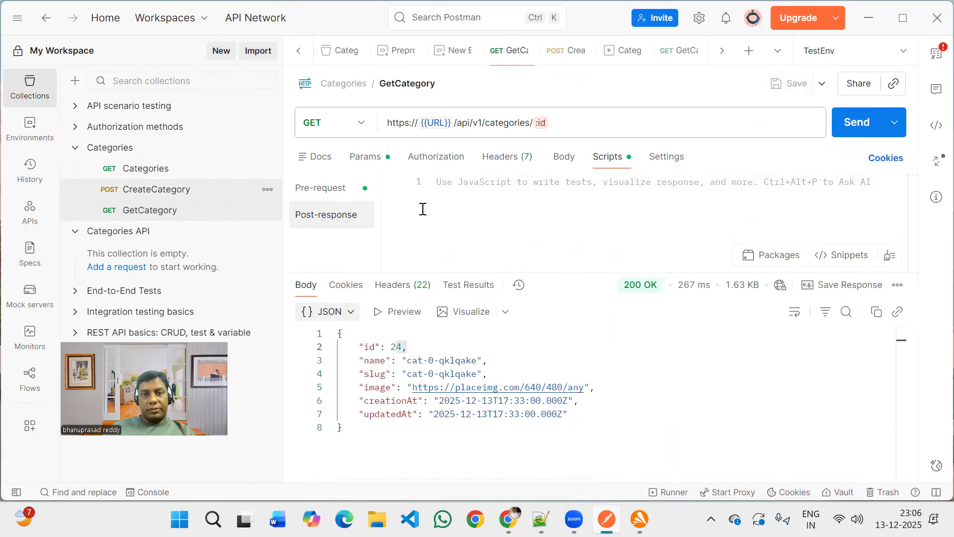
Review the CreateCategory post-response script assertions and the code storing the id in the environment.
key(ctrl+Tab)
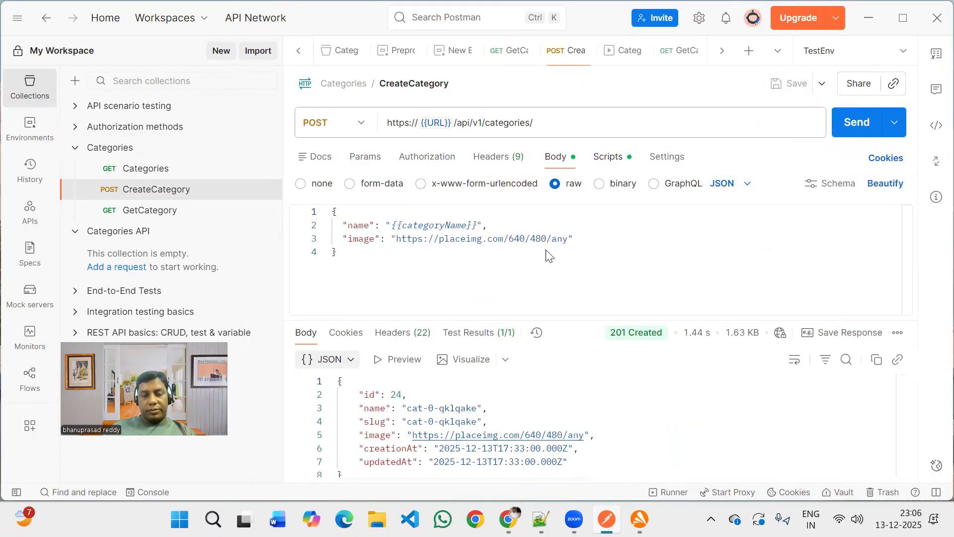
scroll(547, 251, down, 1)
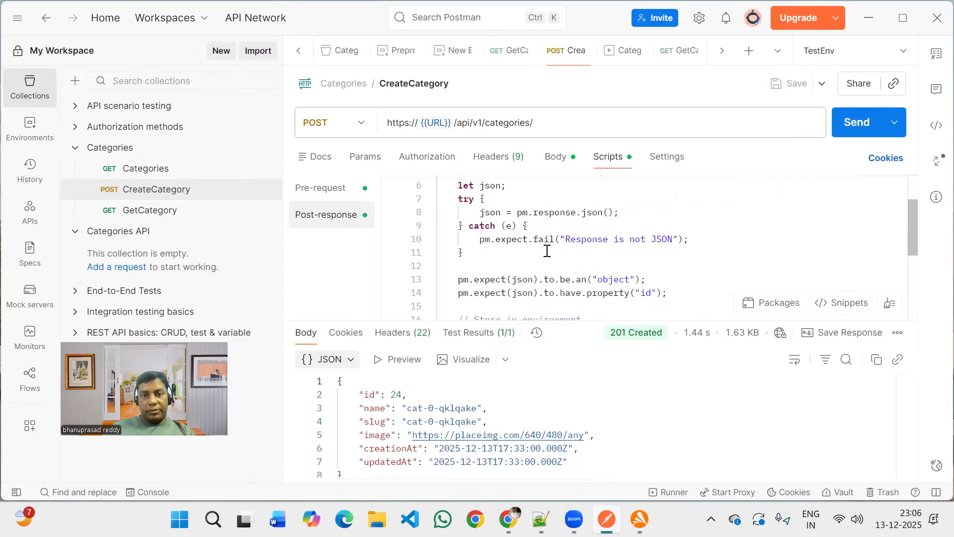
scroll(549, 249, down, 2)
scroll(657, 236, up, 1)
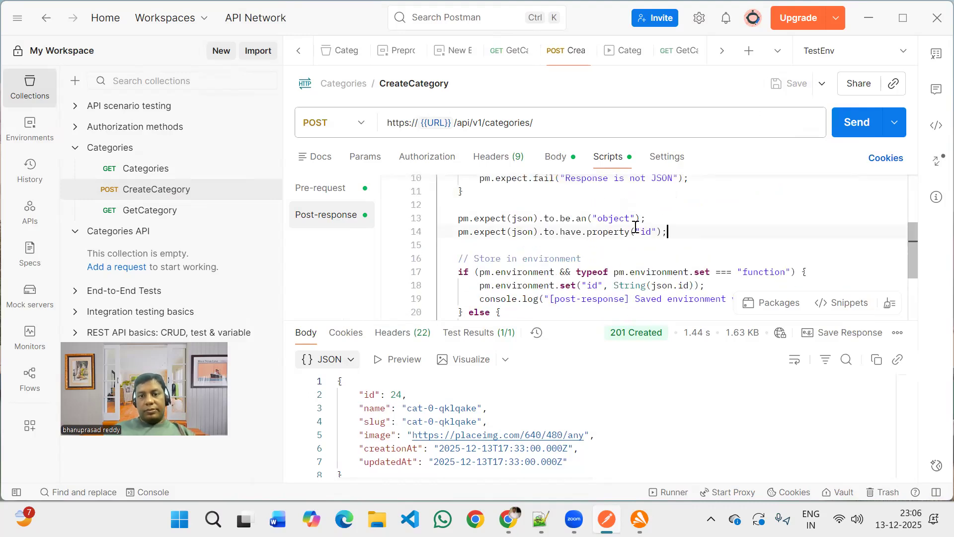
Copy the id property assertion from CreateCategory into GetCategory's post-response script and send the GetCategory request.
drag(670, 235, 449, 232)
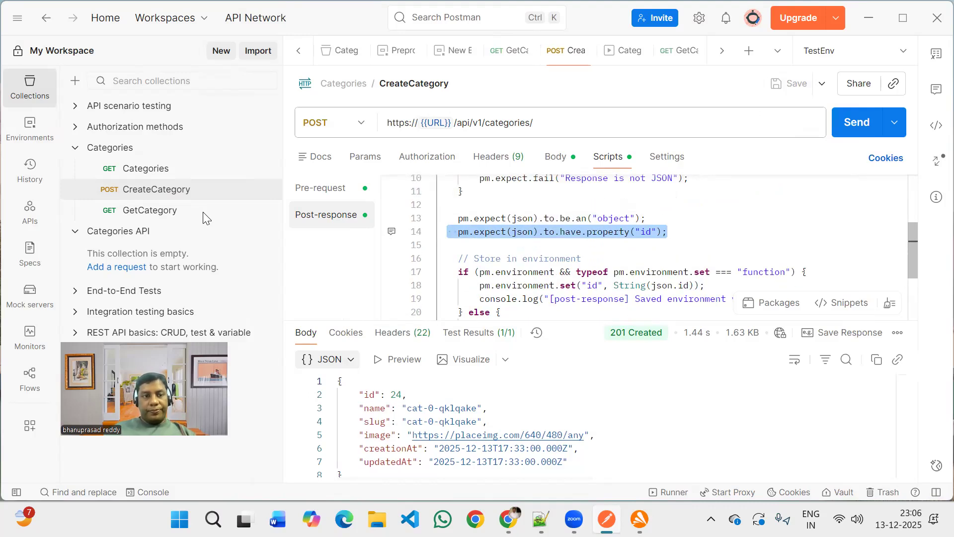
click(185, 213)
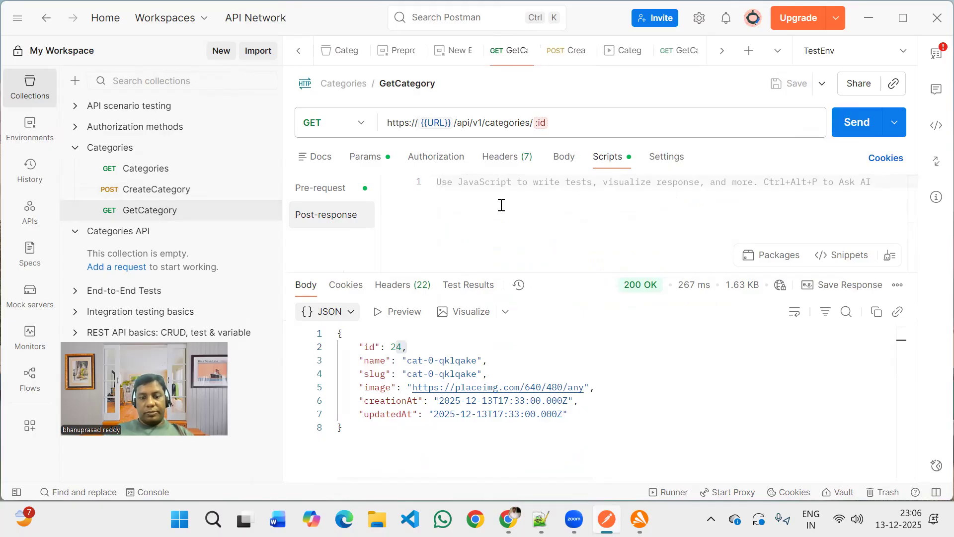
text(pm.expect(json).to.have.property();)
click(637, 183)
text("id")
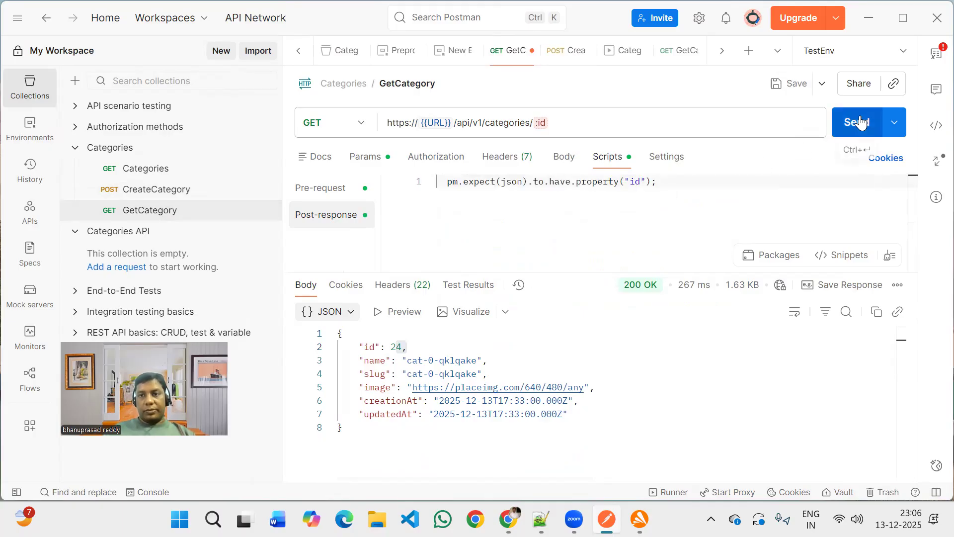
key(ctrl+Return)
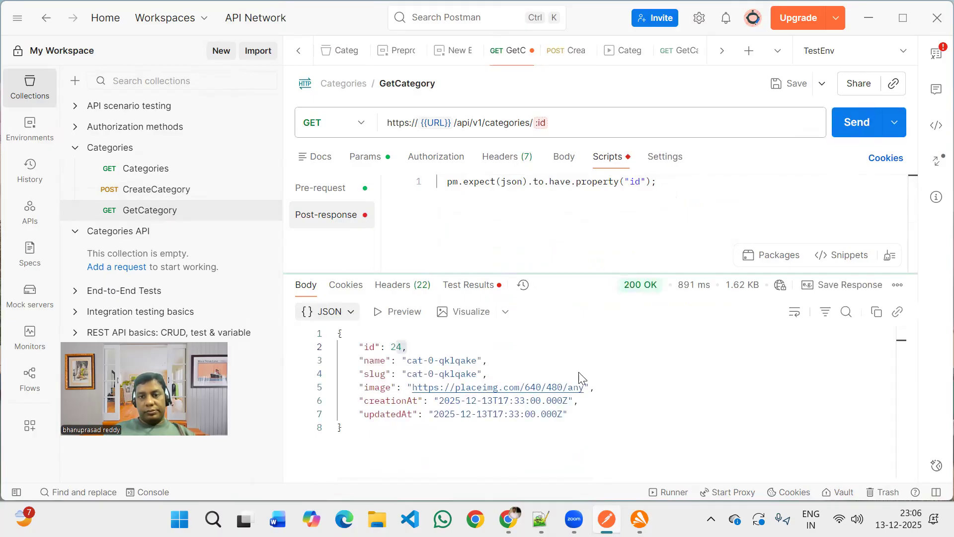
Open the test results, remove the assertion's leading indentation and resend the GetCategory request.
click(480, 287)
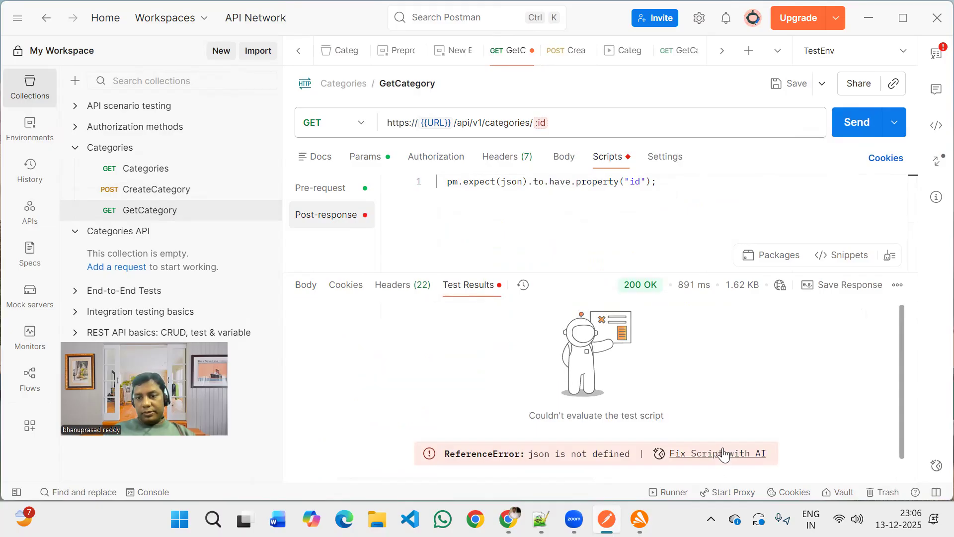
click(448, 180)
key(BackSpace)
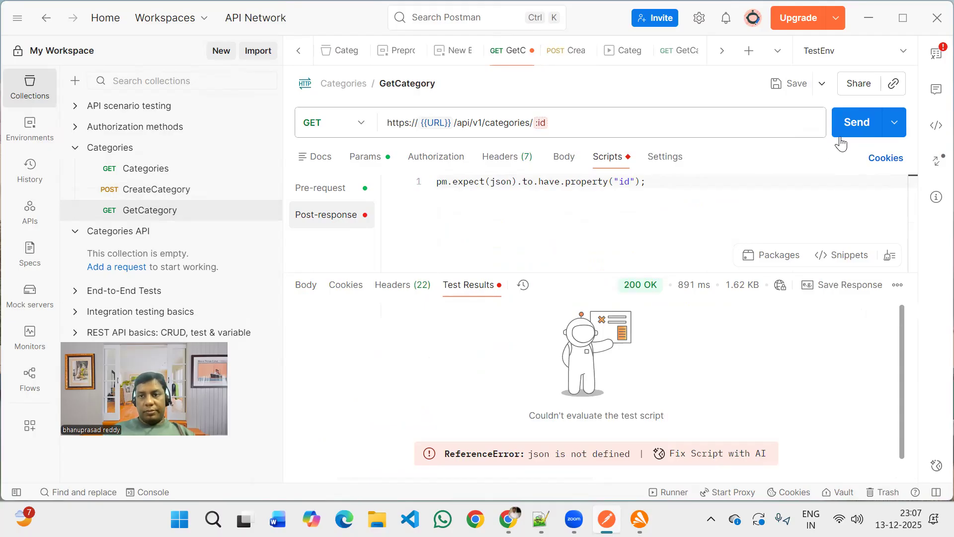
key(ctrl+Return)
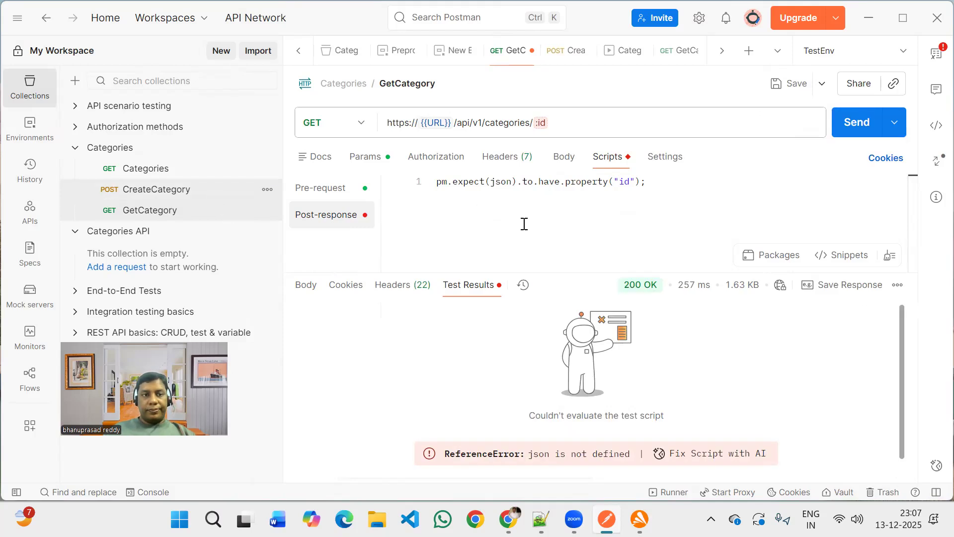
Copy the pm.test opening line from CreateCategory's script and paste it above the assertion in GetCategory.
key(ctrl+Tab)
scroll(484, 205, up, 3)
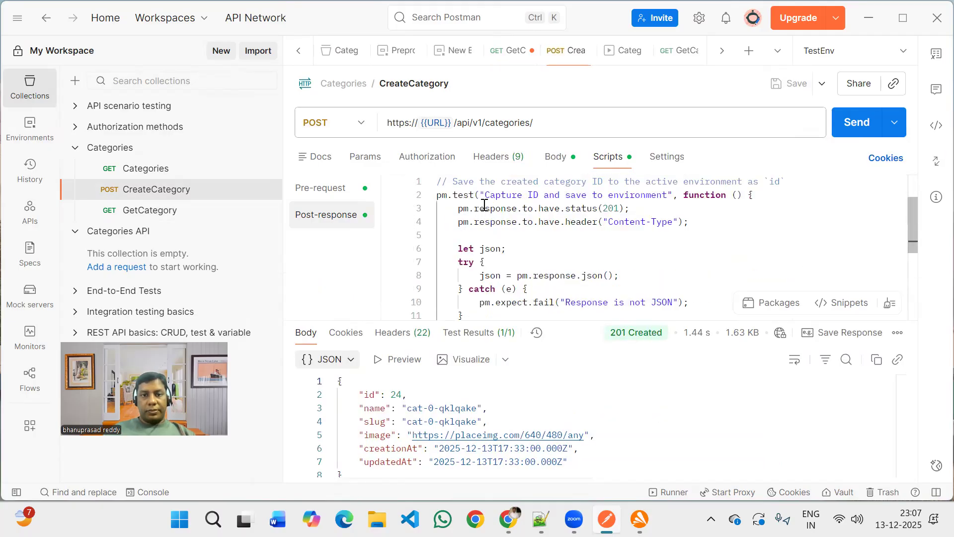
click(756, 195)
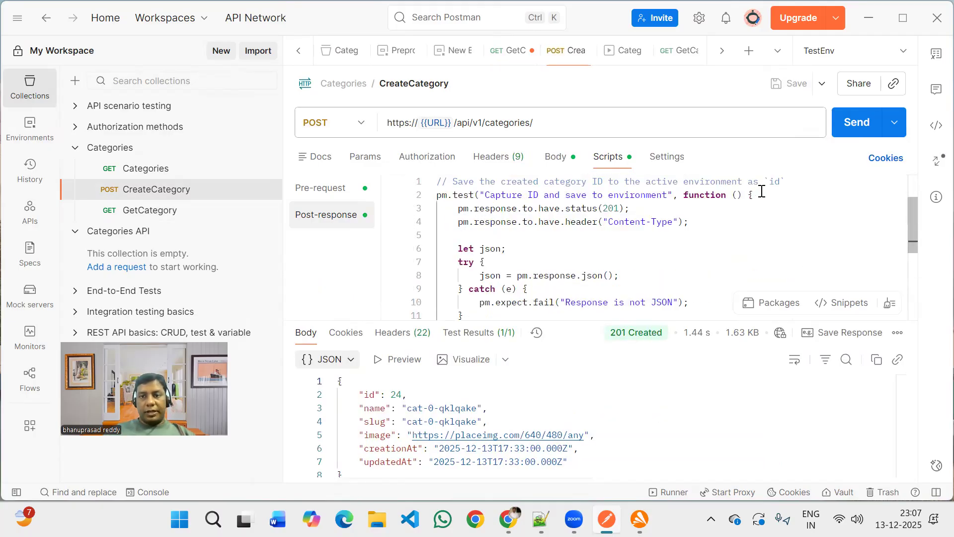
shift+click(436, 197)
key(ctrl+c)
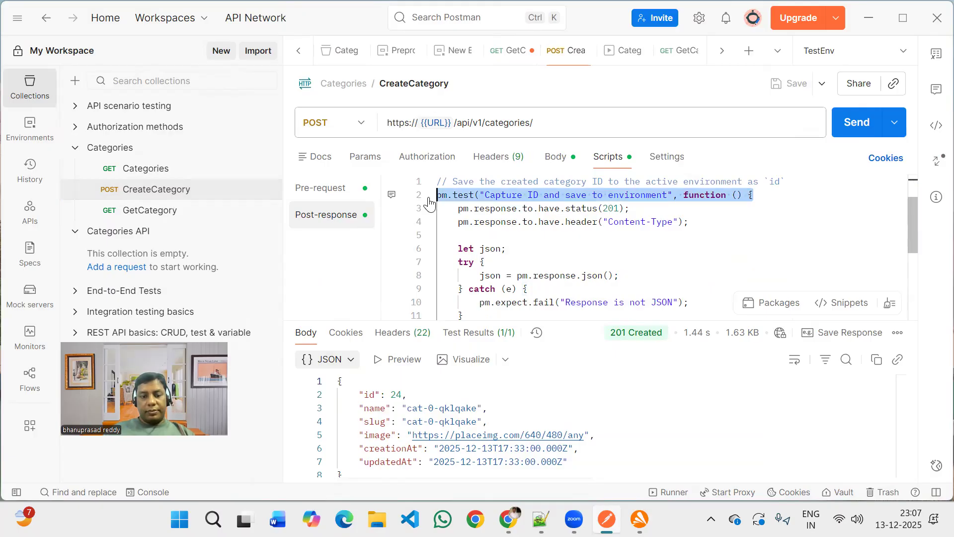
click(167, 212)
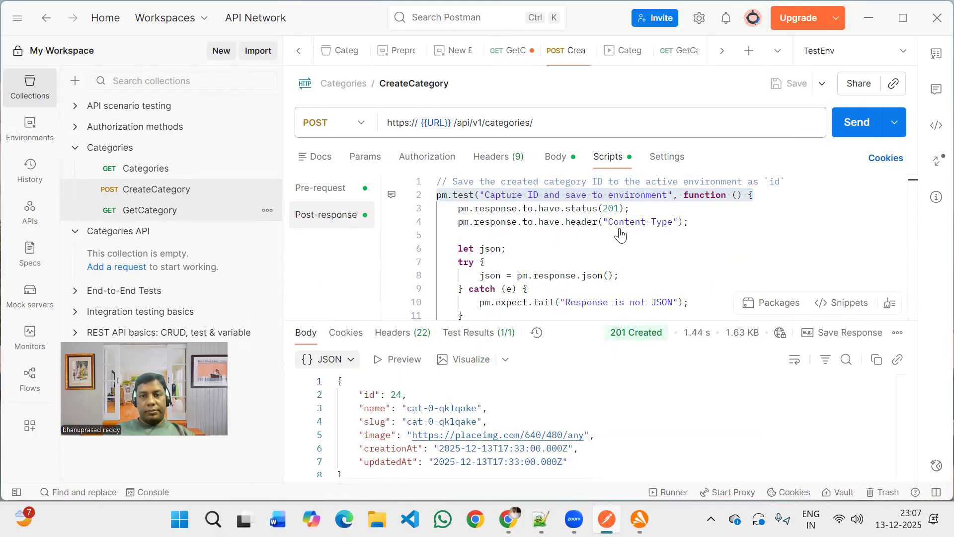
click(437, 182)
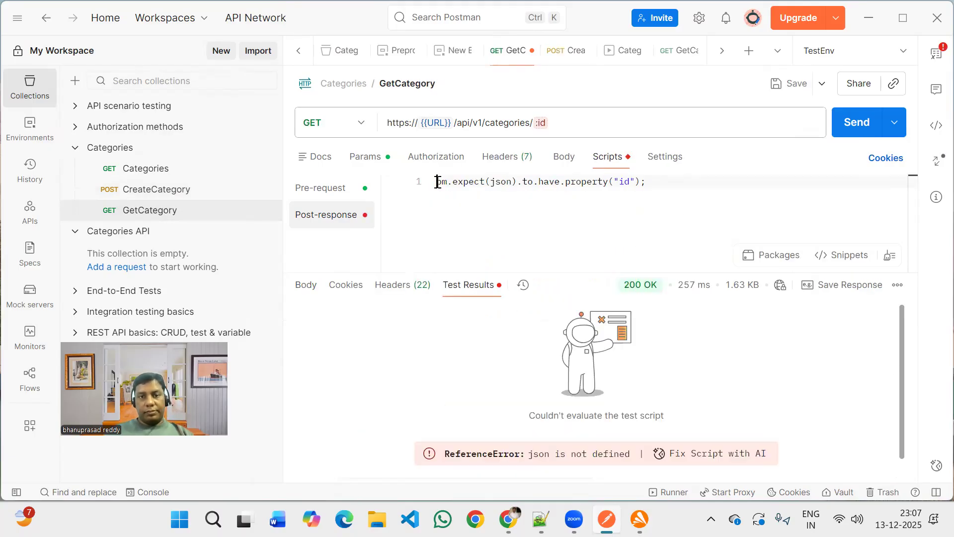
key(Return)
key(ctrl+v)
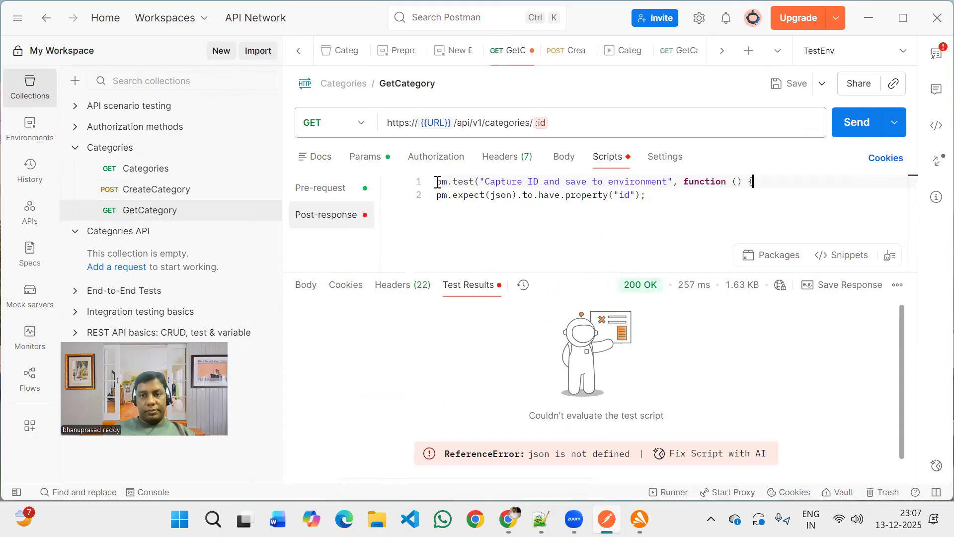
Close the test block below the assertion with a brace and semicolon.
key(Down)
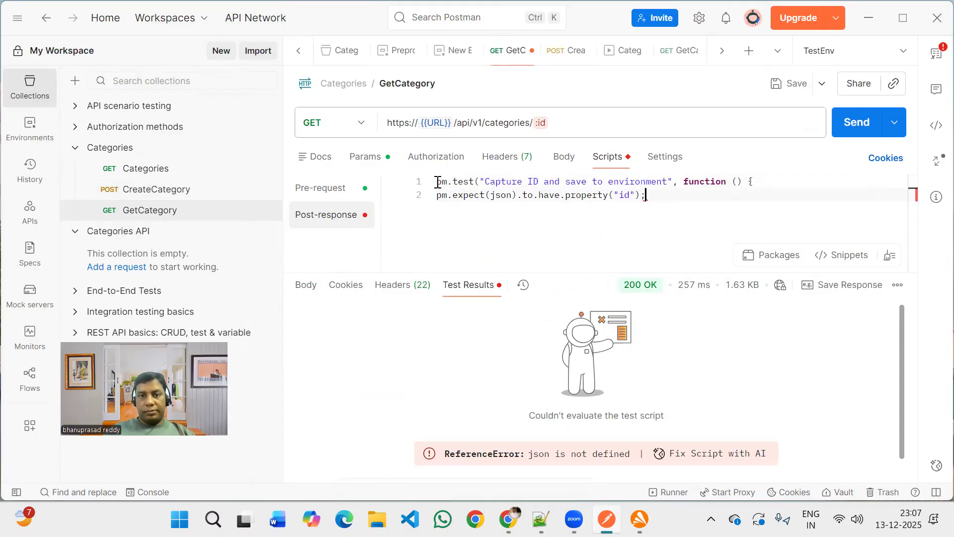
key(Return)
text(})
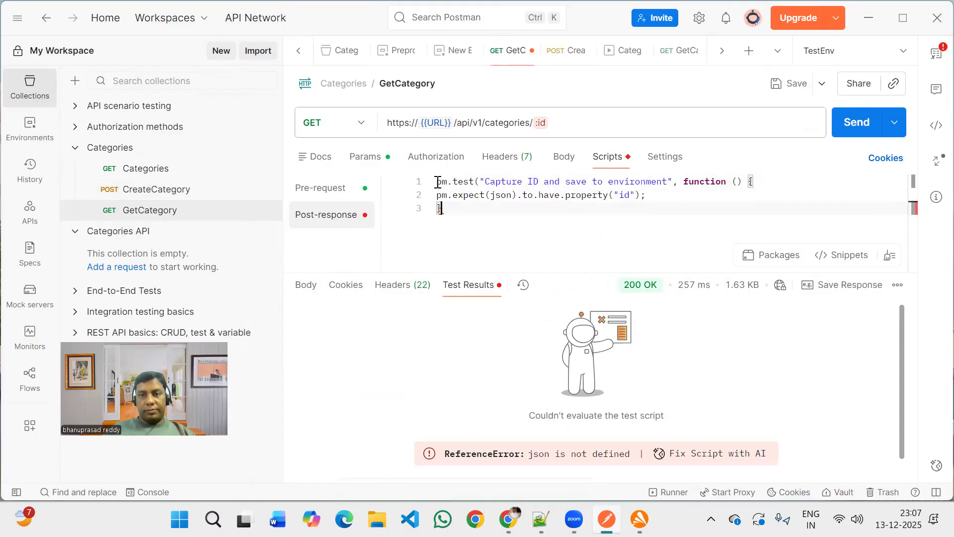
double_click(629, 195)
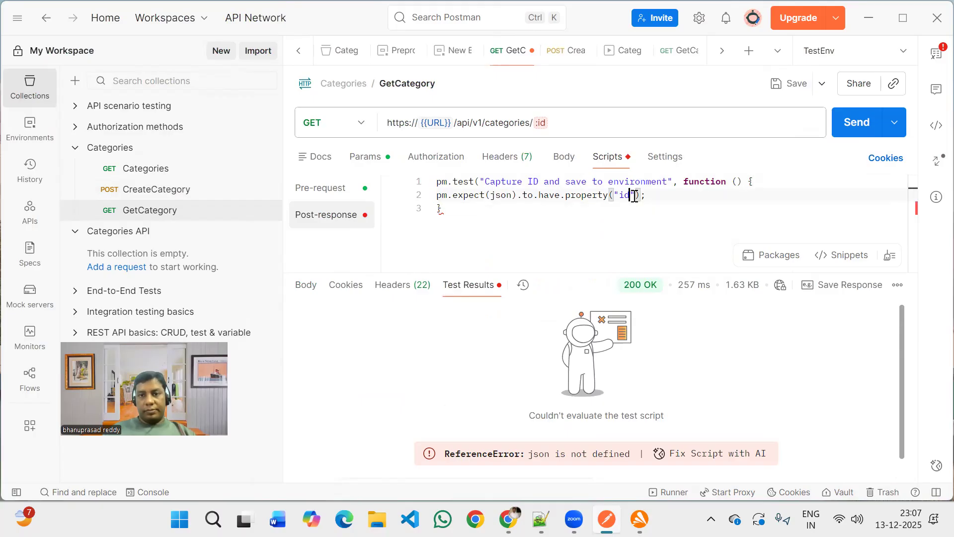
click(575, 211)
text(;)
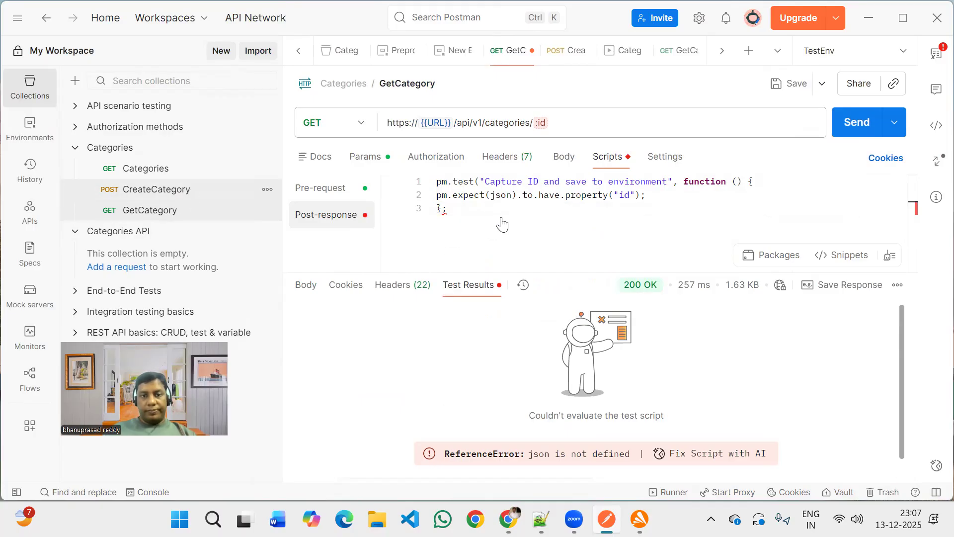
Check how CreateCategory's test block ends, close GetCategory's test block the same way and send the request.
key(ctrl+Tab)
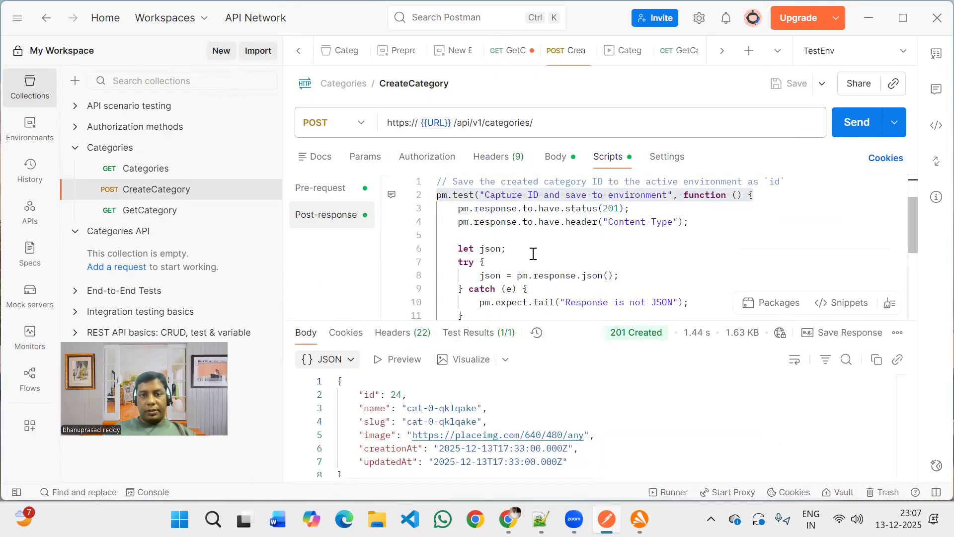
click(430, 195)
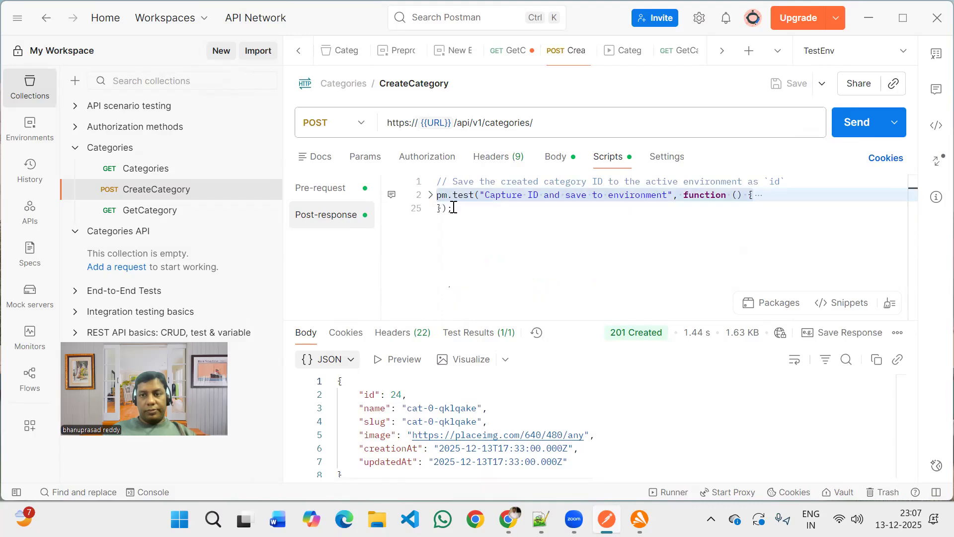
mouse_move(453, 208)
mouse_down()
mouse_move(438, 208)
mouse_move(438, 196)
mouse_move(438, 209)
mouse_up()
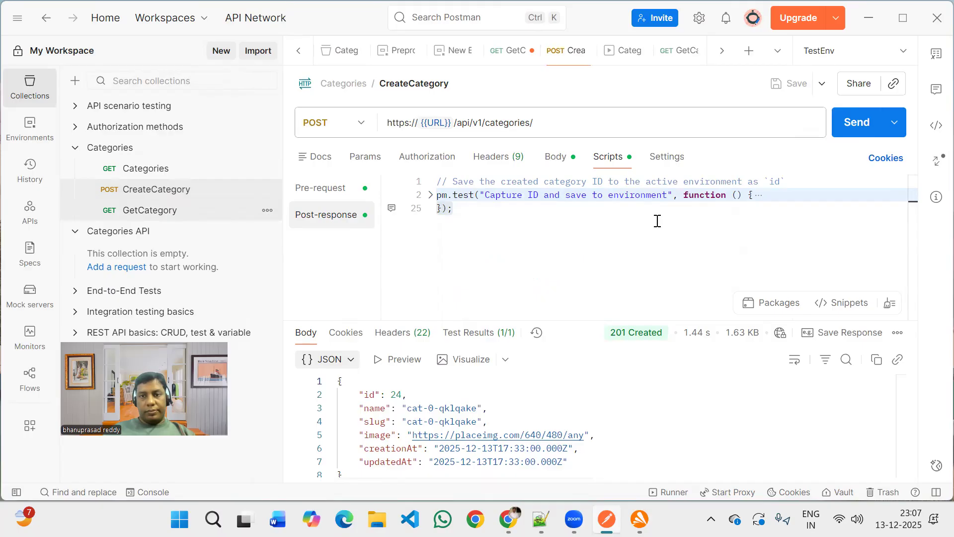
key(ctrl+shift+Tab)
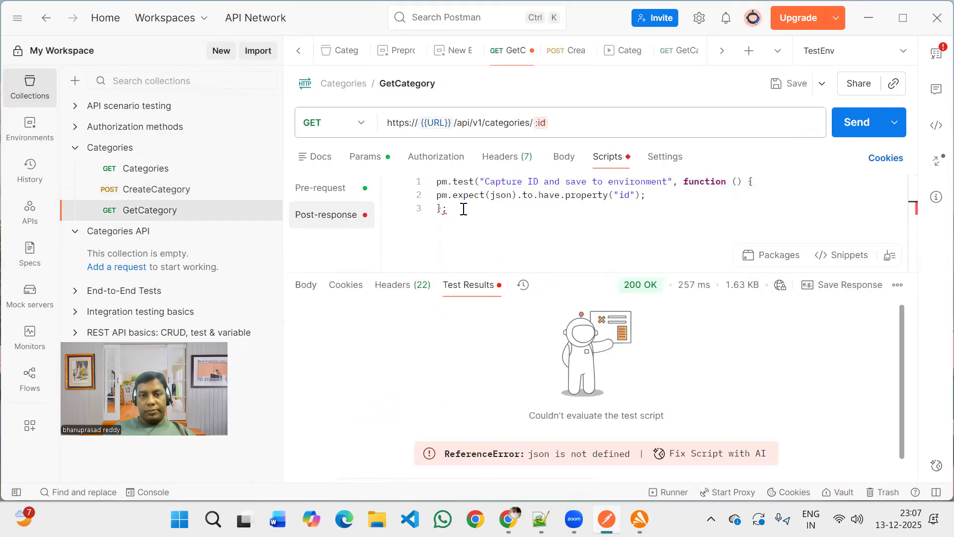
drag(450, 208, 430, 209)
text(});)
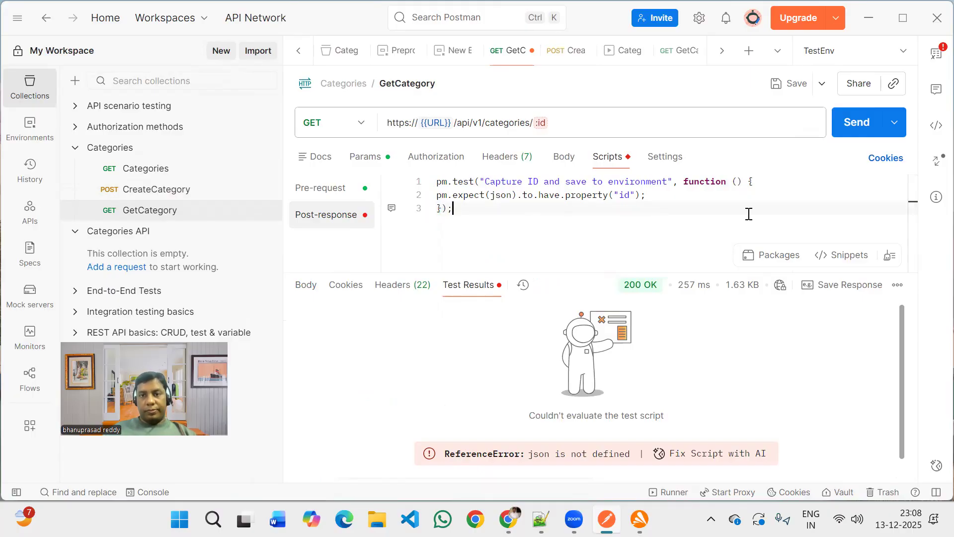
click(861, 128)
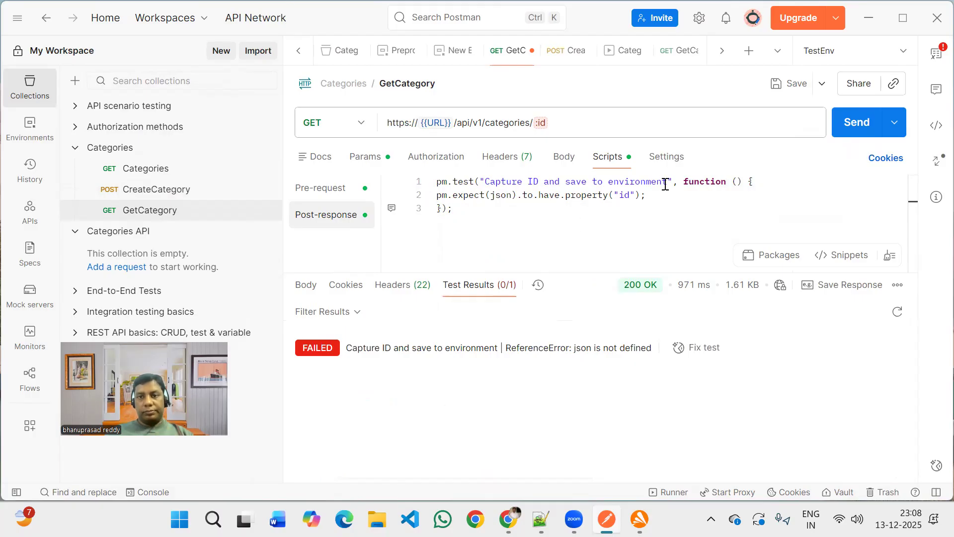
Rename the GetCategory test to Response should have an id property.
drag(667, 185, 486, 182)
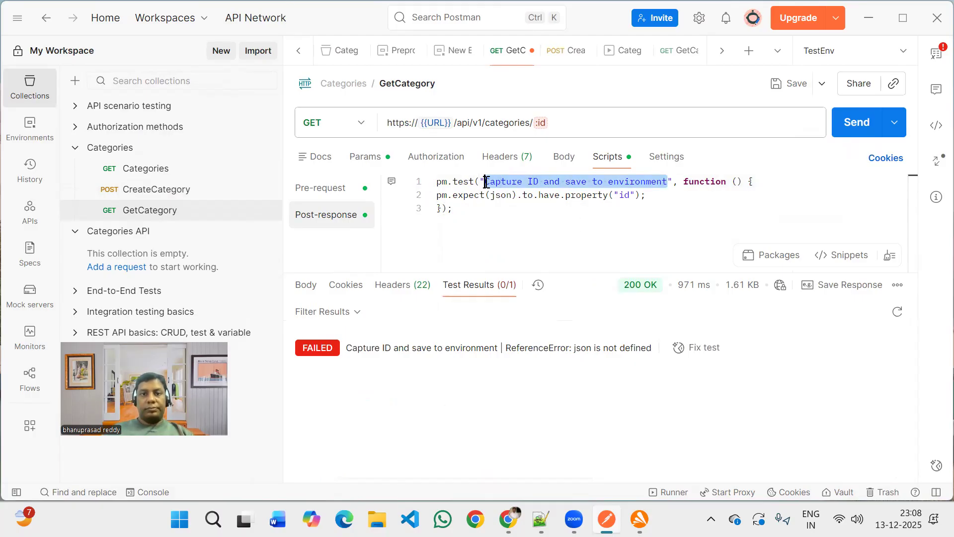
key(BackSpace)
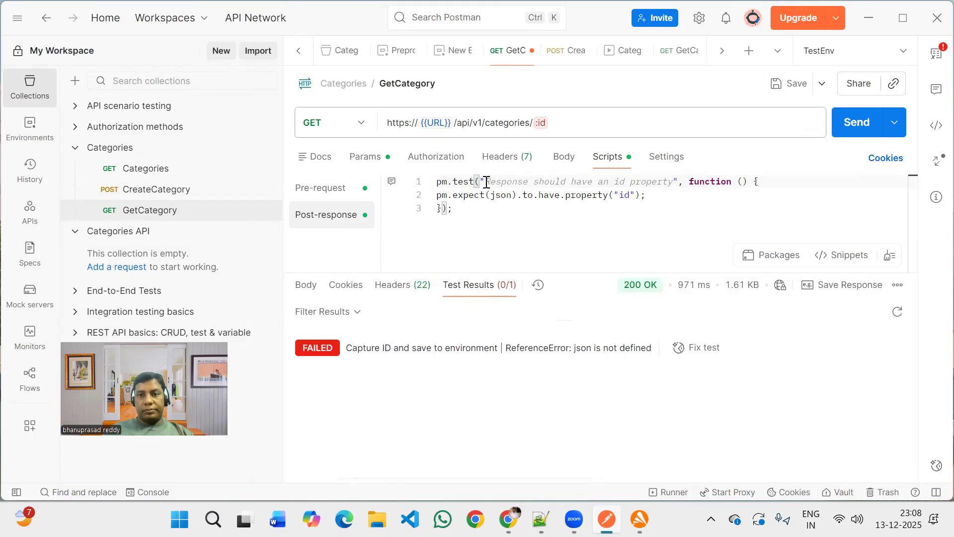
key(Tab)
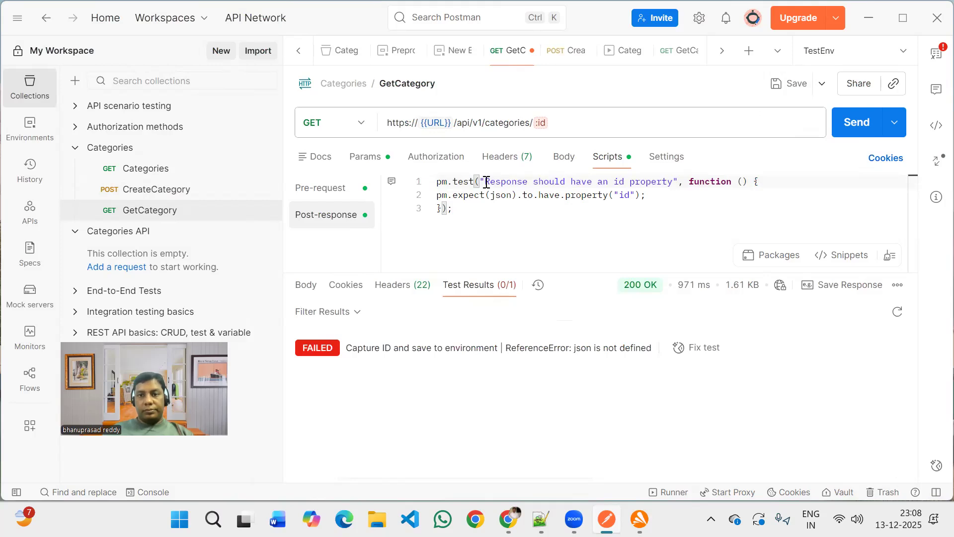
Try to fix the failing test with AI, then close the chat.
click(635, 197)
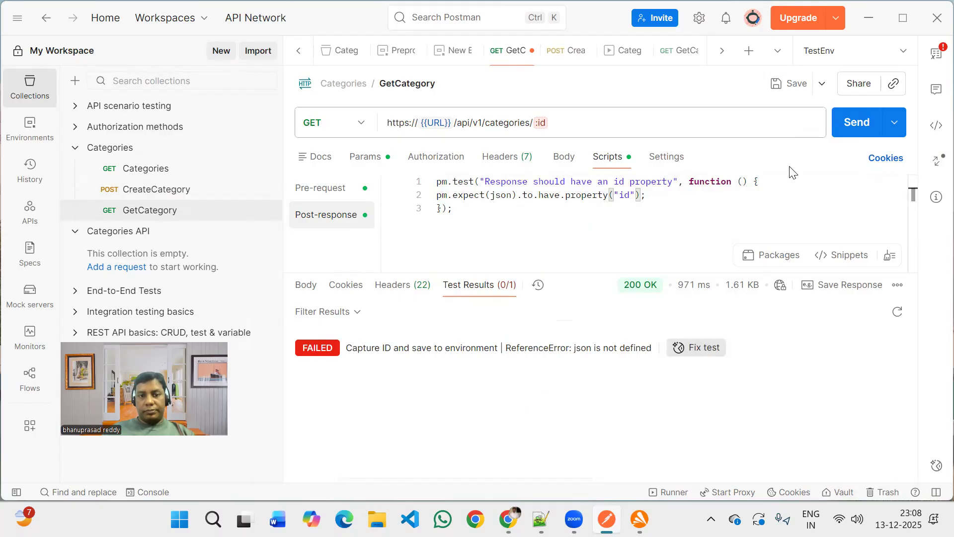
click(699, 350)
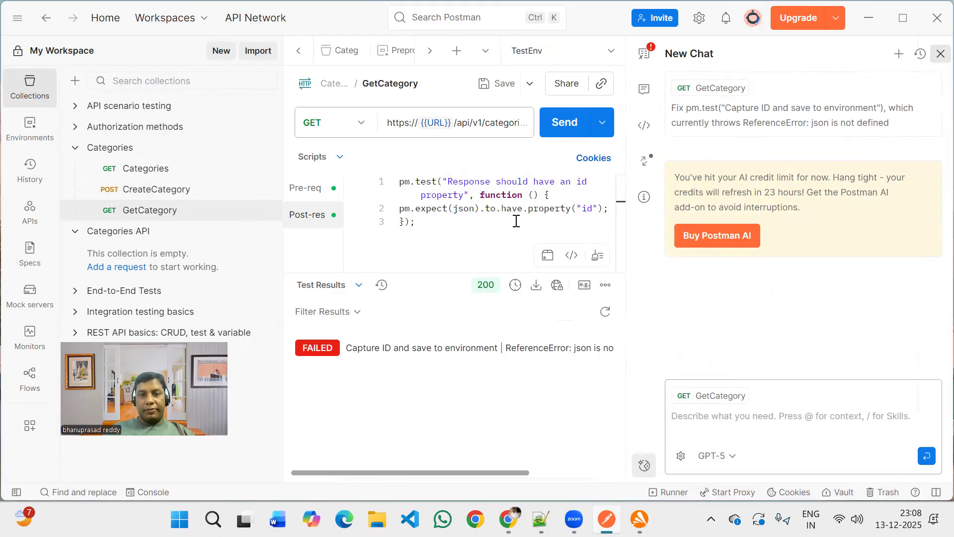
click(587, 195)
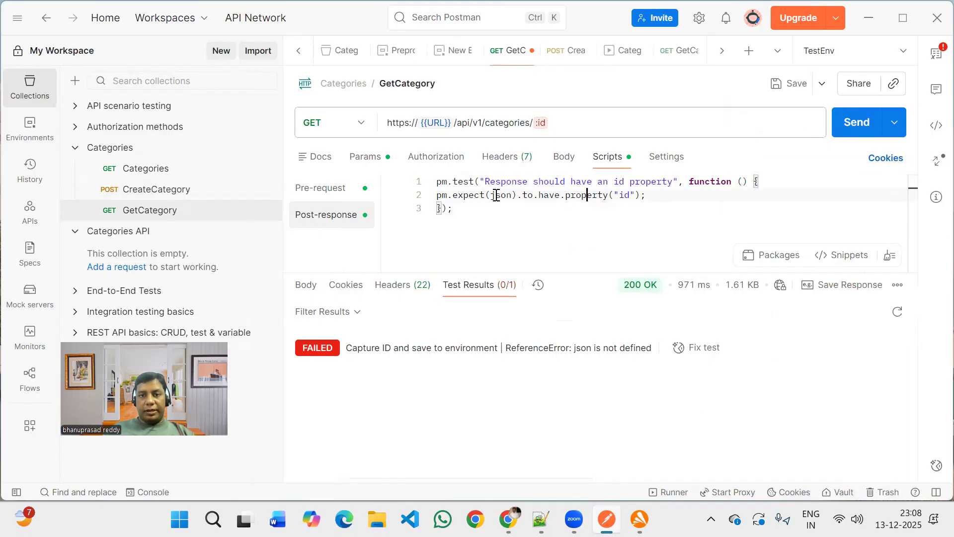
Rewrite the assertion line, starting a new pm.expect expression with autocomplete.
drag(454, 192, 647, 196)
key(BackSpace)
text(ex)
key(BackSpace)
key(BackSpace)
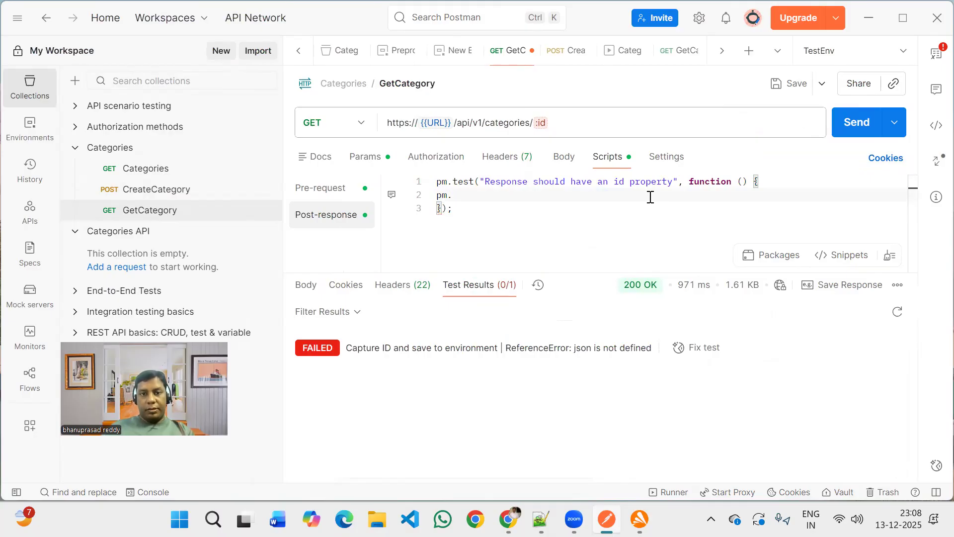
key(ctrl+space)
text(e)
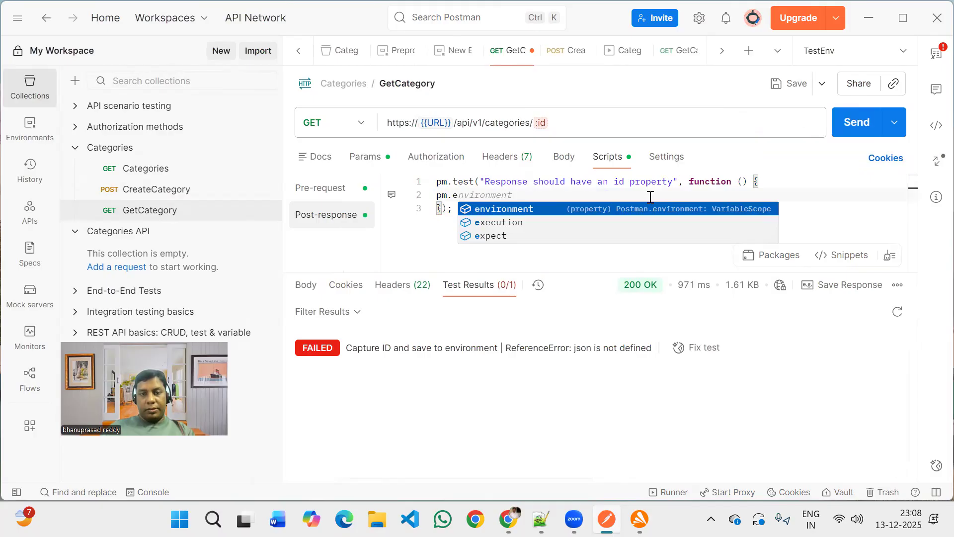
text(x)
key(Down)
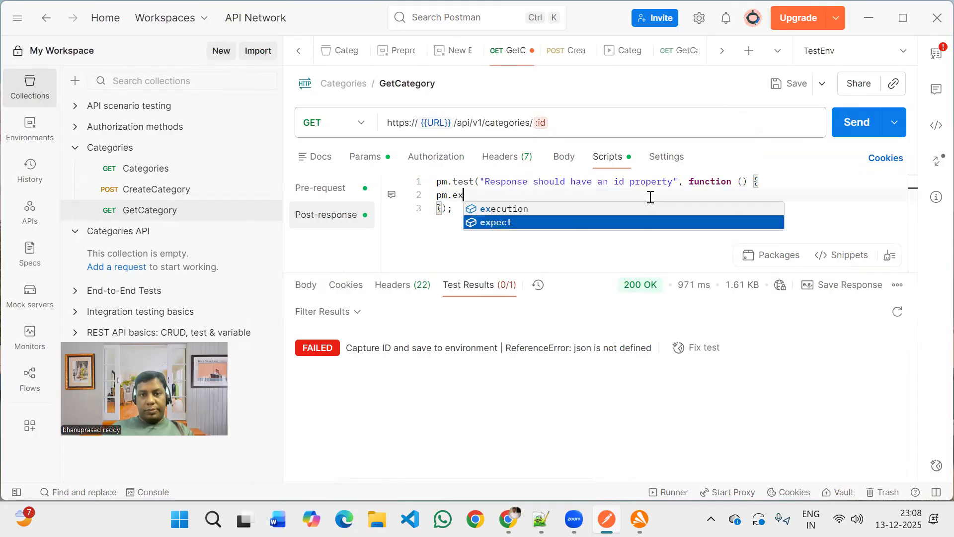
key(Return)
text(.)
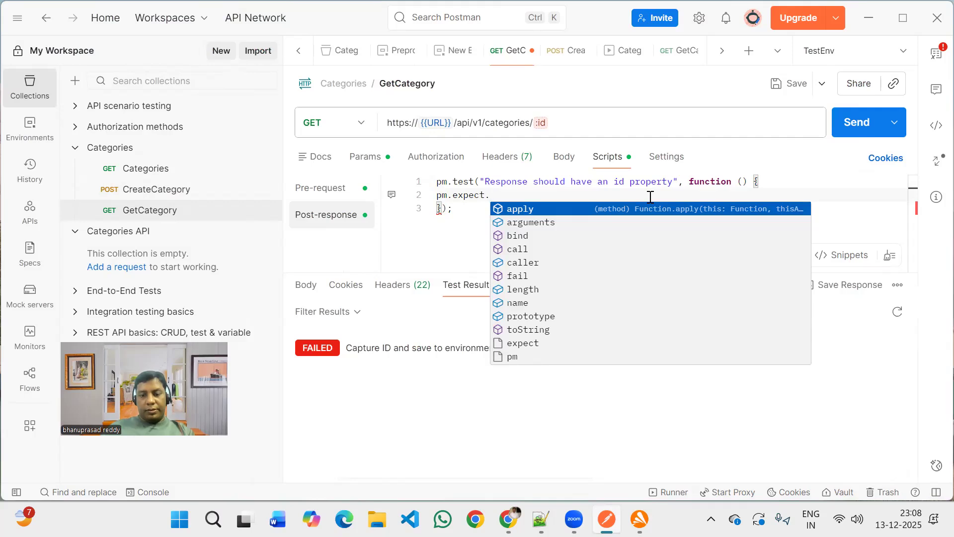
text(js)
key(BackSpace)
key(BackSpace)
text(js)
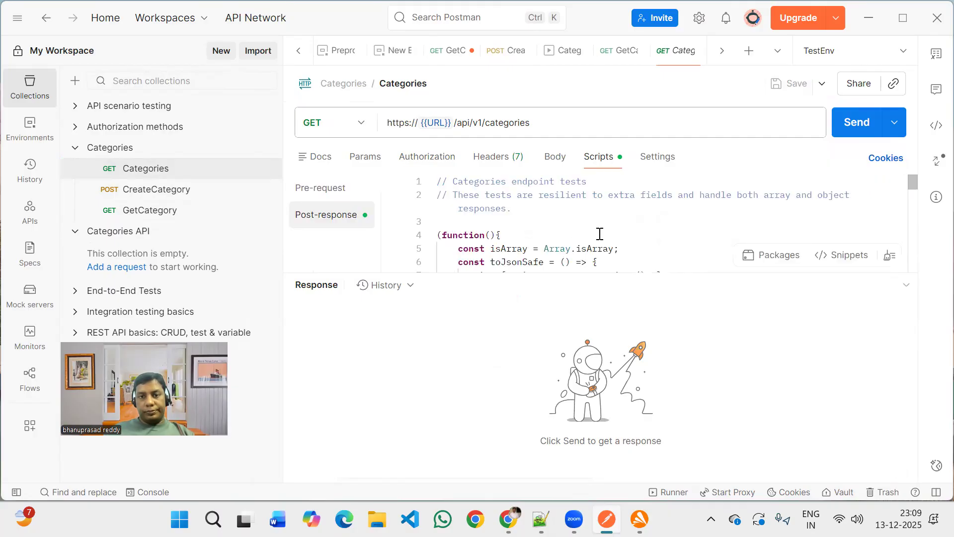
Scroll through the Categories request's post-response script.
scroll(600, 234, down, 3)
scroll(600, 234, down, 1)
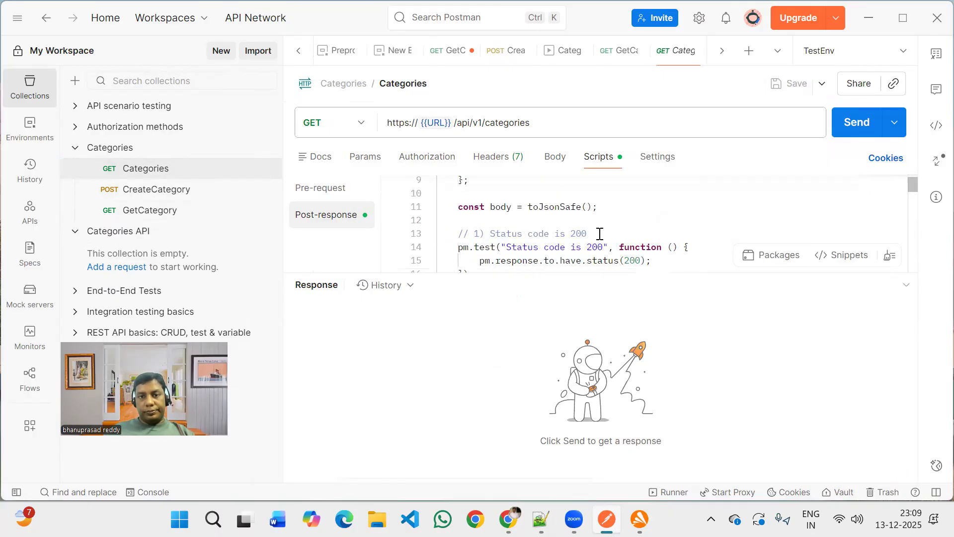
Review the remaining header and data-oriented assertions further down the Categories request's post-response script.
scroll(600, 234, up, 1)
scroll(600, 234, down, 1)
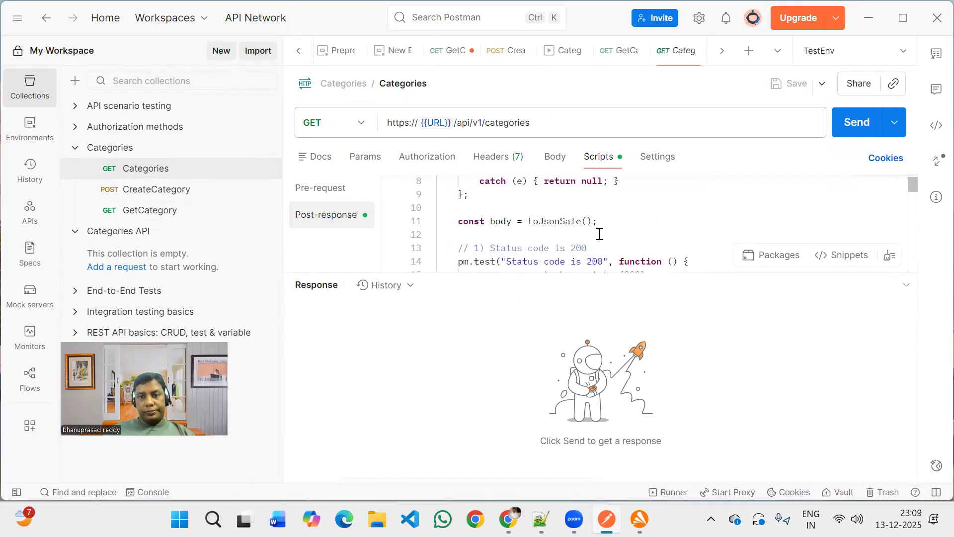
scroll(600, 234, down, 2)
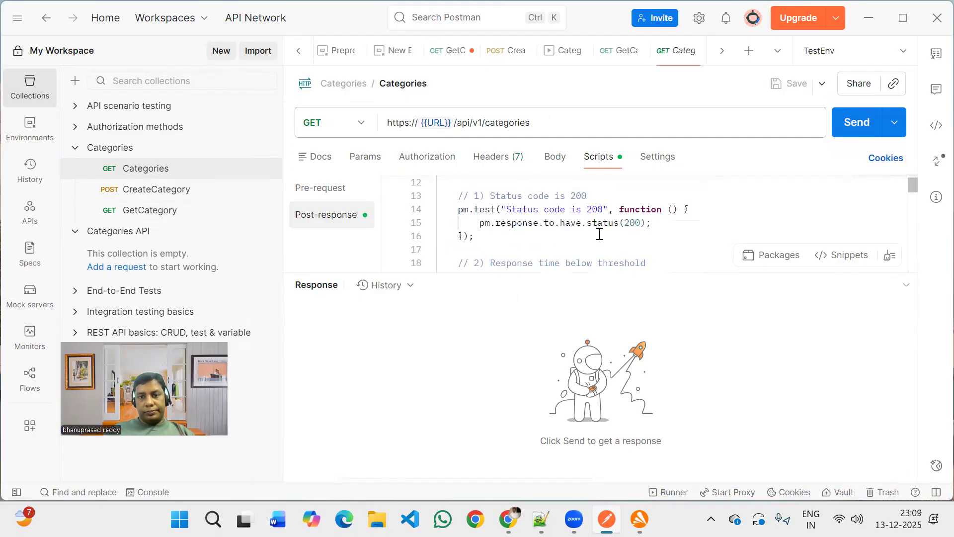
scroll(600, 234, down, 1)
scroll(599, 234, down, 1)
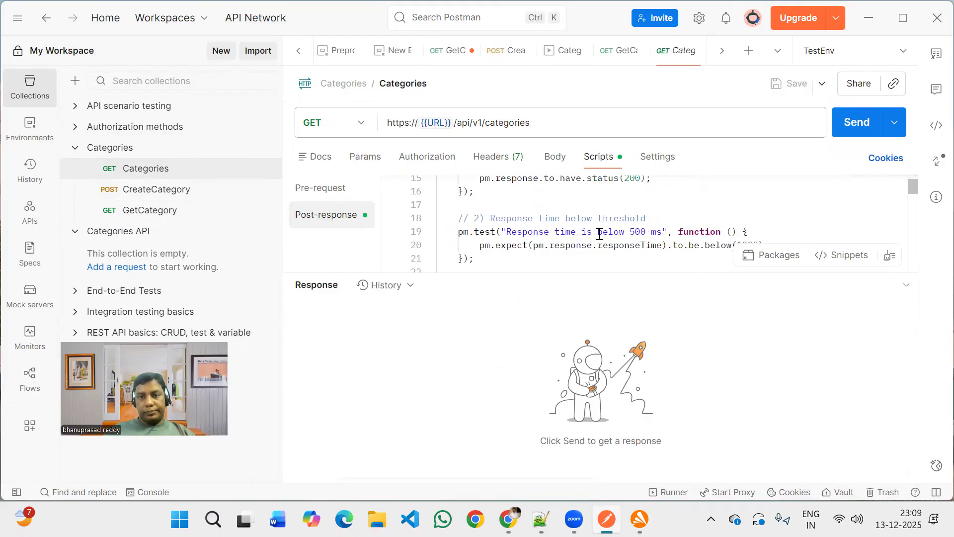
scroll(600, 234, down, 1)
scroll(600, 234, down, 1)
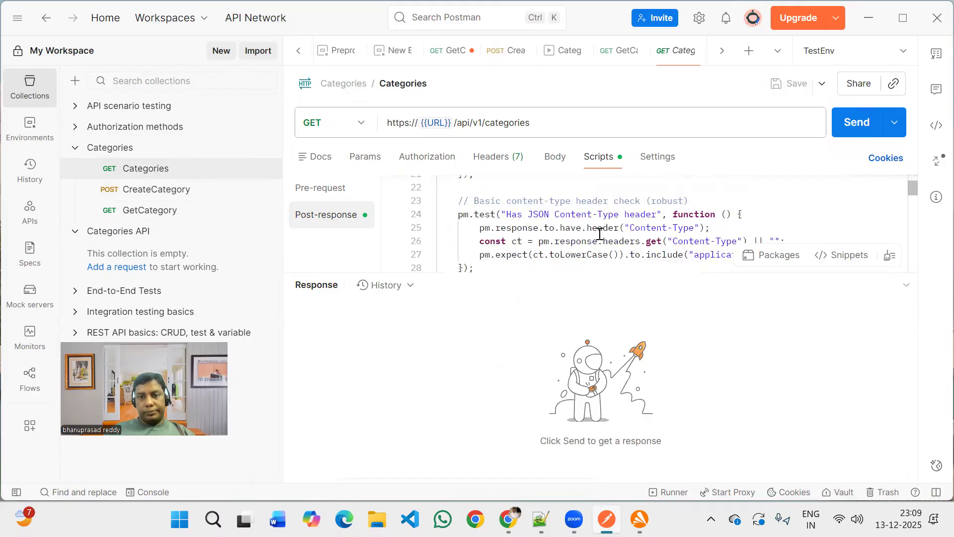
scroll(600, 233, down, 1)
scroll(600, 233, down, 1)
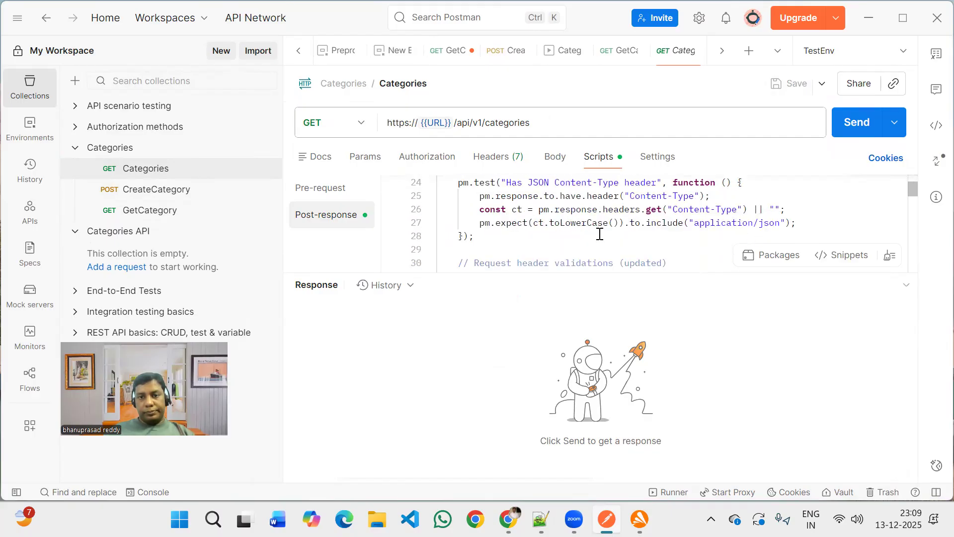
scroll(600, 233, down, 1)
scroll(600, 233, down, 2)
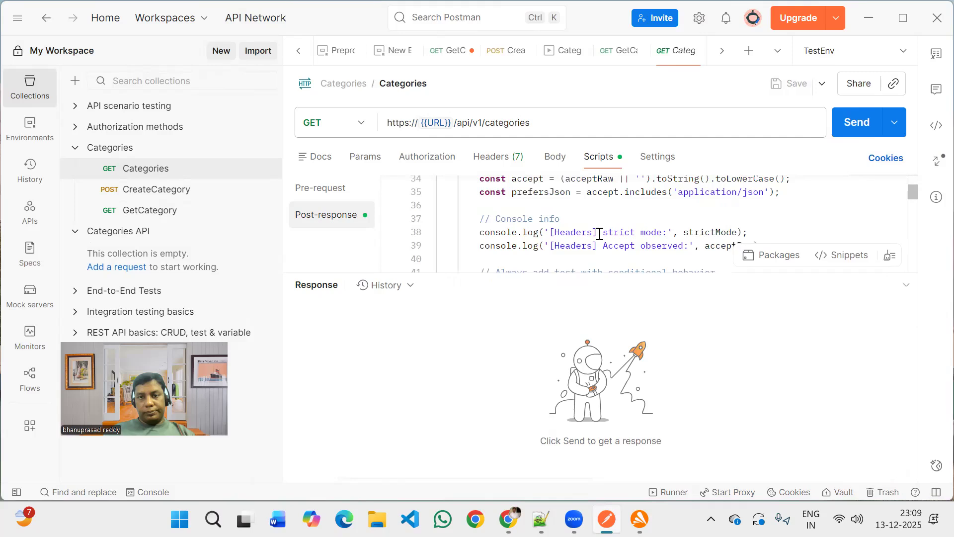
scroll(600, 233, down, 1)
scroll(600, 233, down, 4)
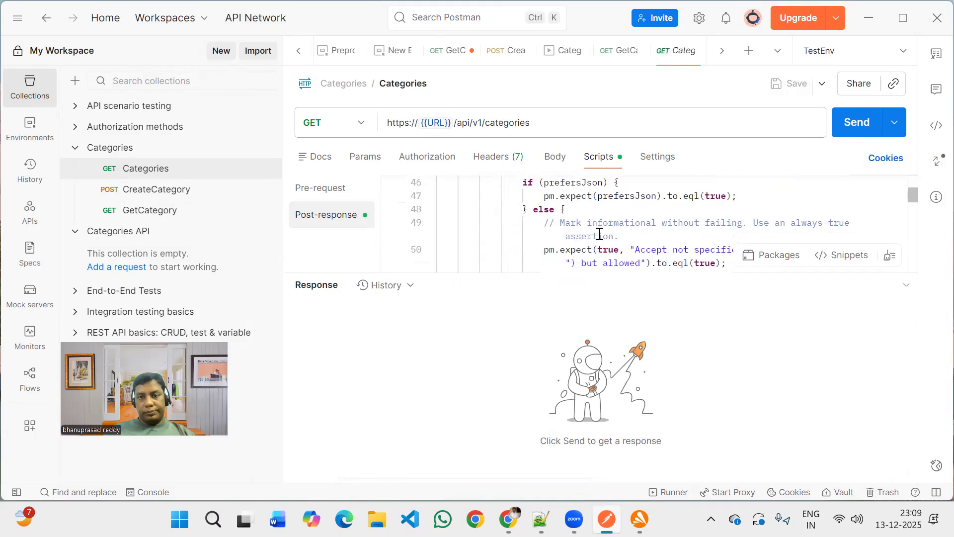
scroll(600, 234, down, 2)
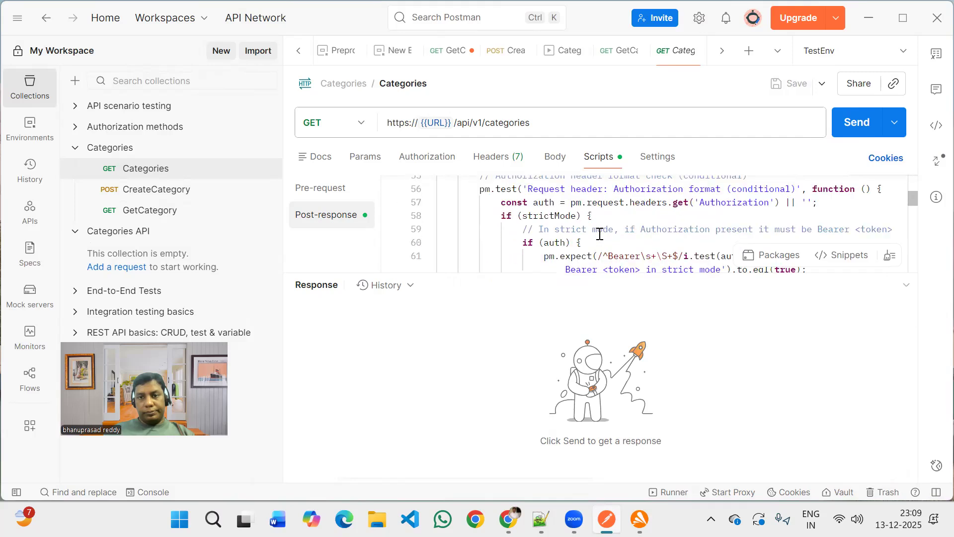
scroll(600, 234, down, 2)
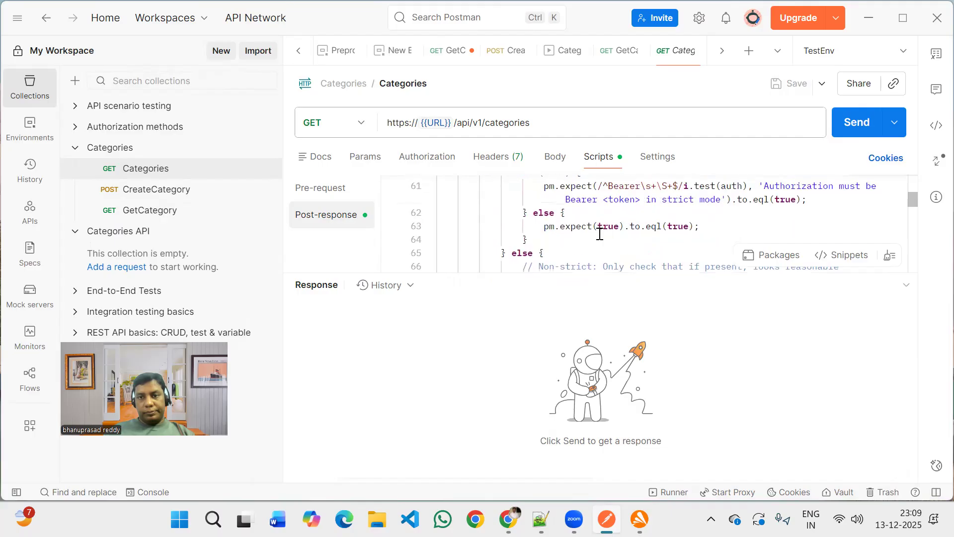
scroll(600, 234, up, 2)
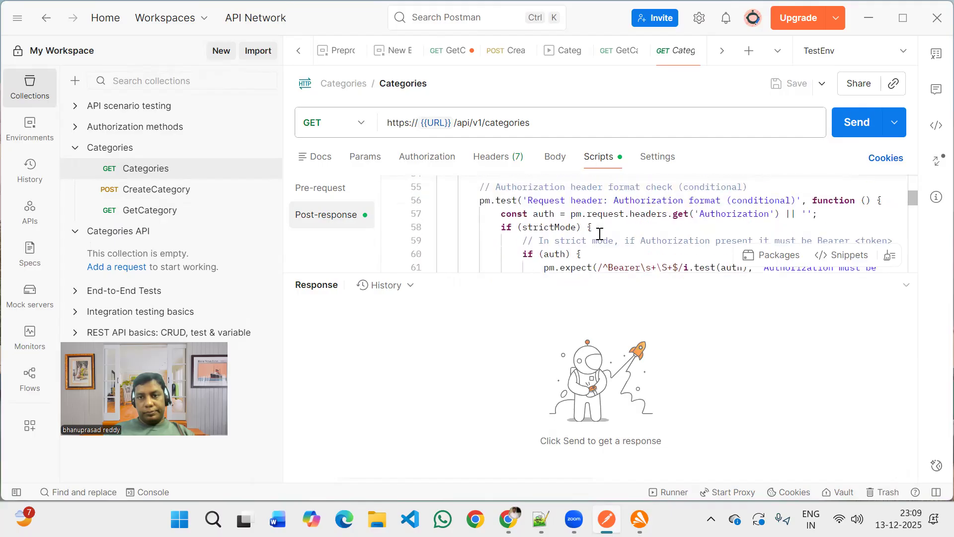
scroll(600, 234, down, 2)
scroll(600, 234, down, 4)
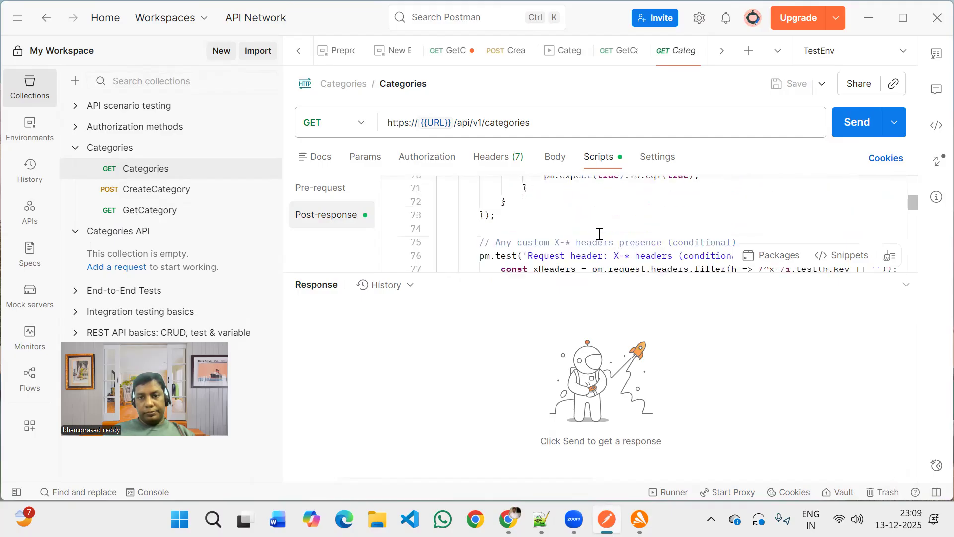
scroll(600, 234, down, 4)
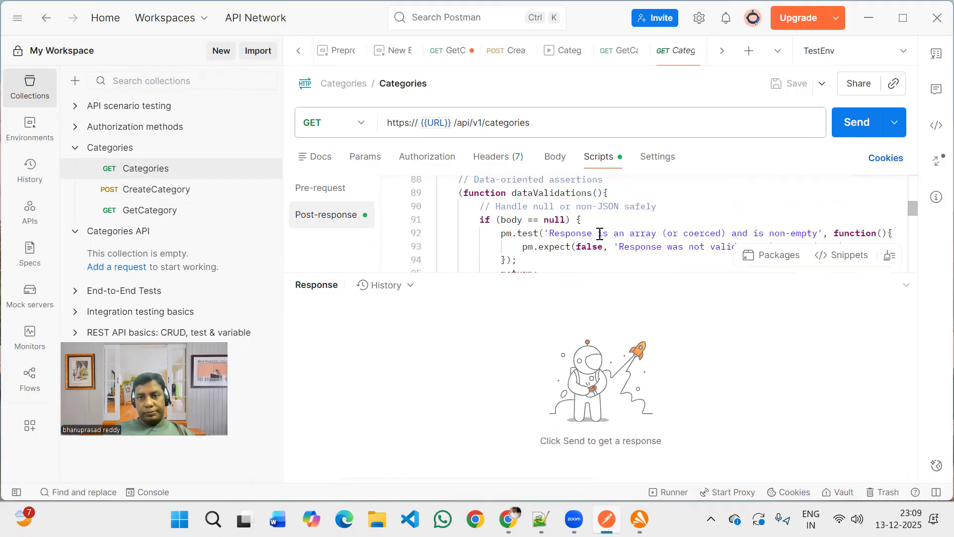
scroll(600, 233, down, 1)
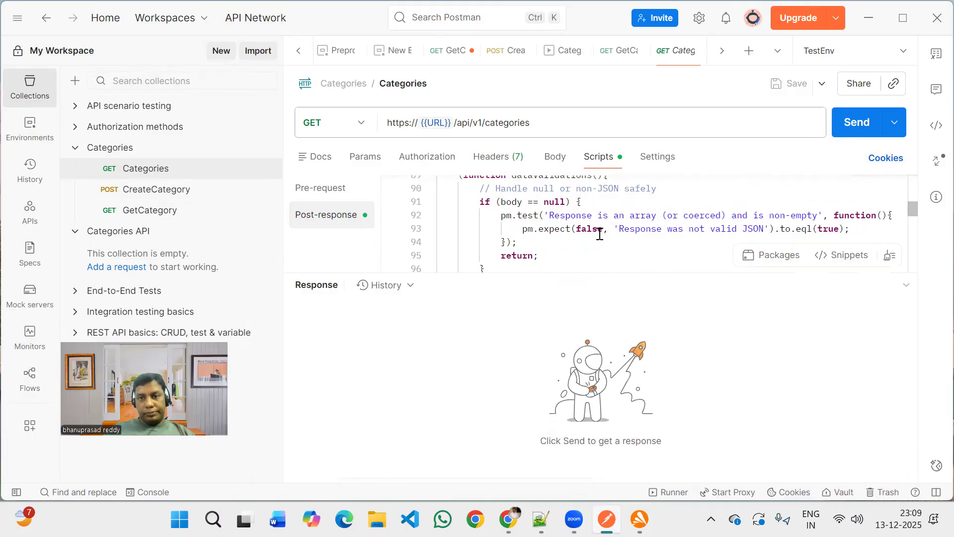
scroll(600, 234, down, 3)
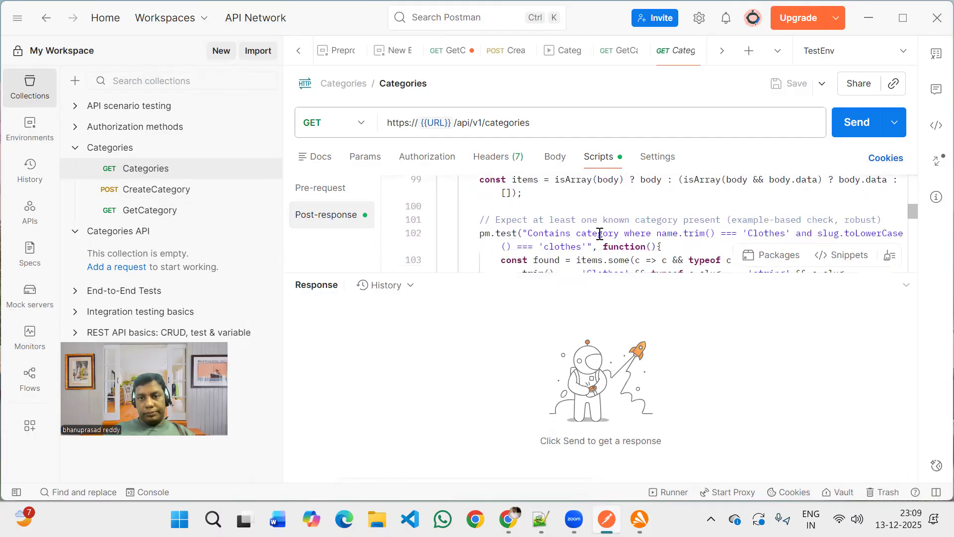
scroll(600, 233, up, 1)
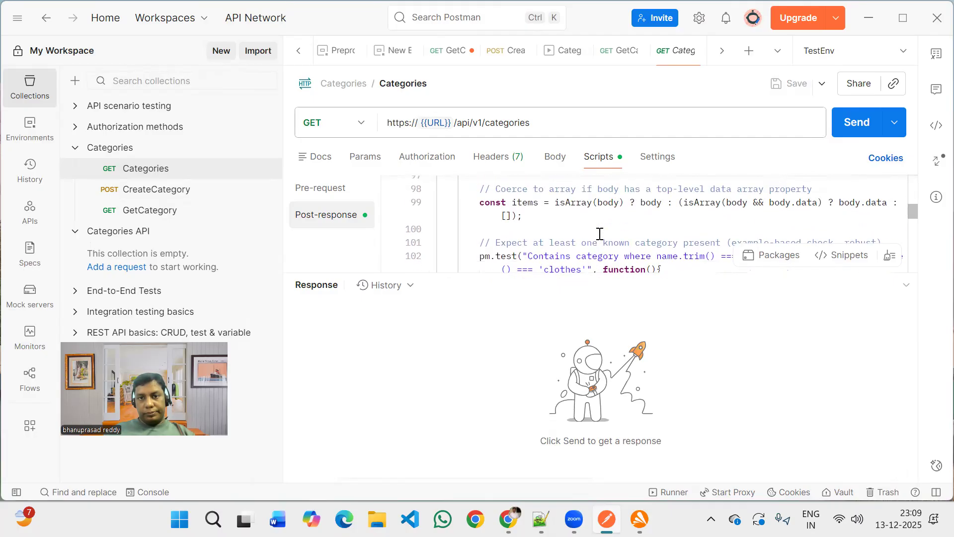
scroll(600, 233, down, 2)
scroll(600, 233, up, 1)
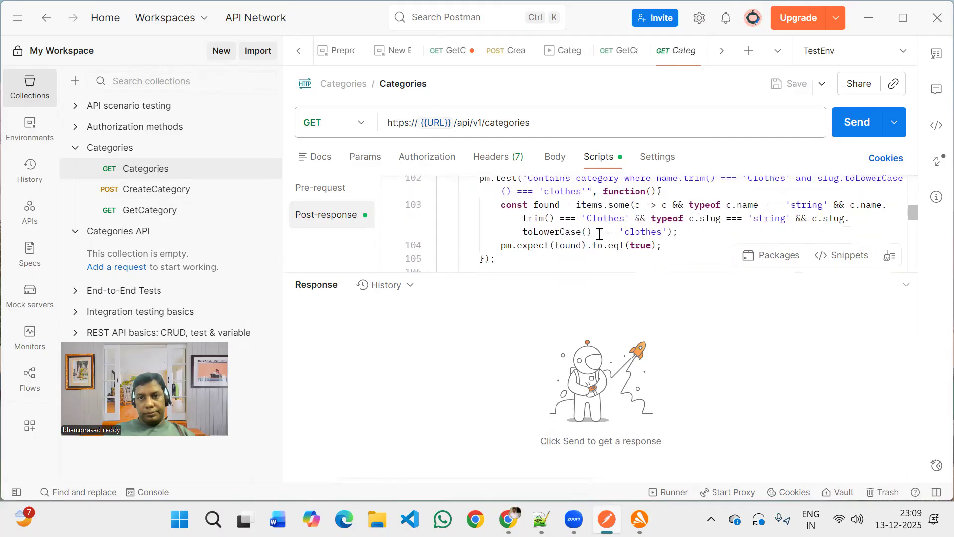
scroll(599, 233, up, 1)
scroll(600, 233, up, 1)
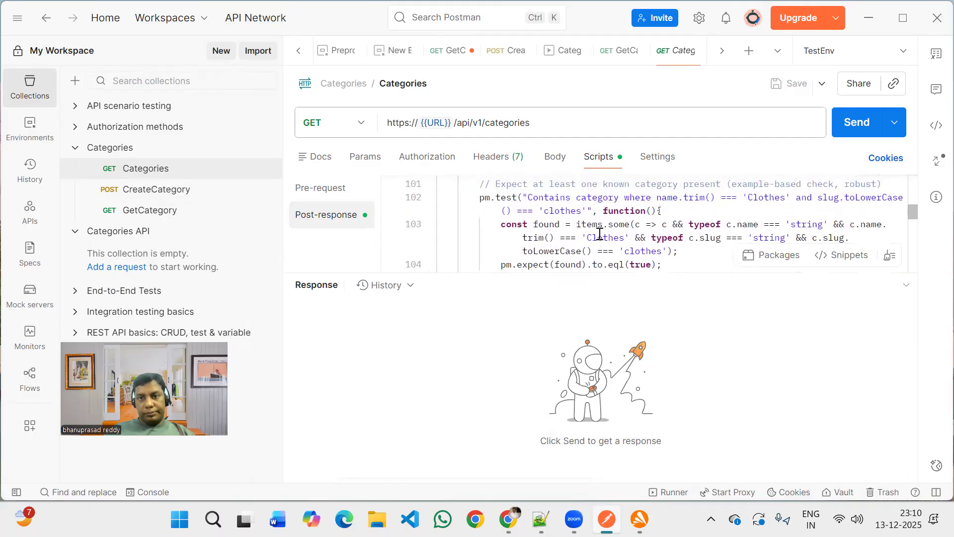
scroll(599, 234, down, 2)
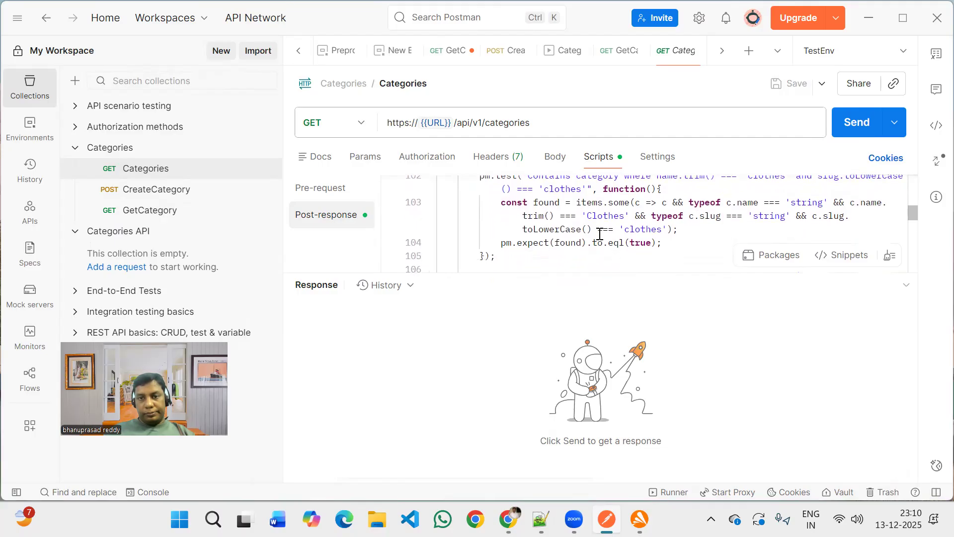
scroll(600, 234, down, 4)
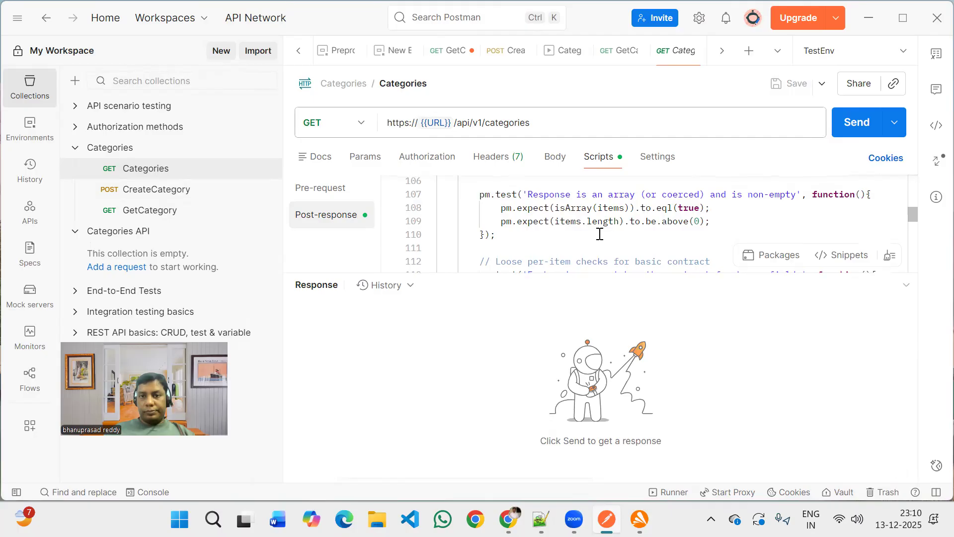
scroll(600, 234, up, 3)
scroll(599, 234, down, 5)
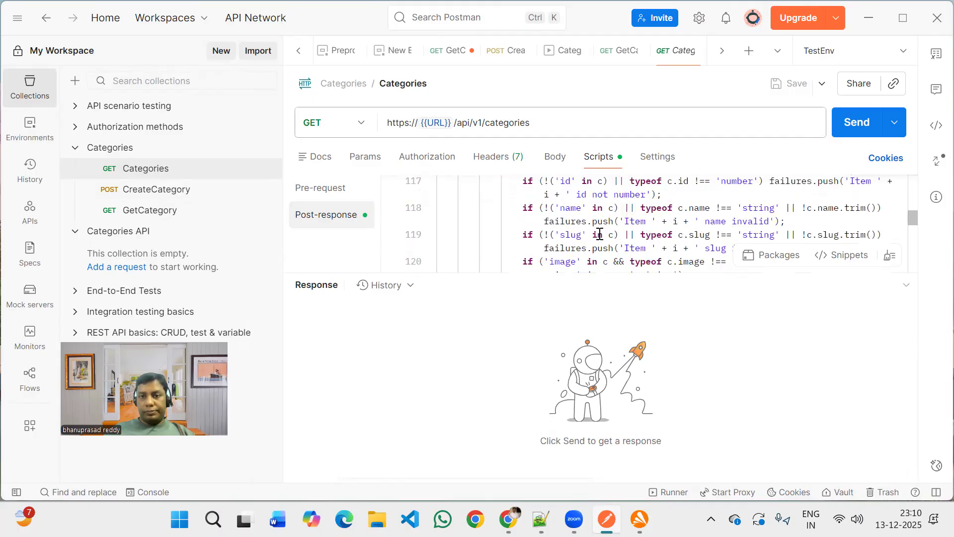
scroll(599, 234, down, 3)
scroll(600, 233, down, 2)
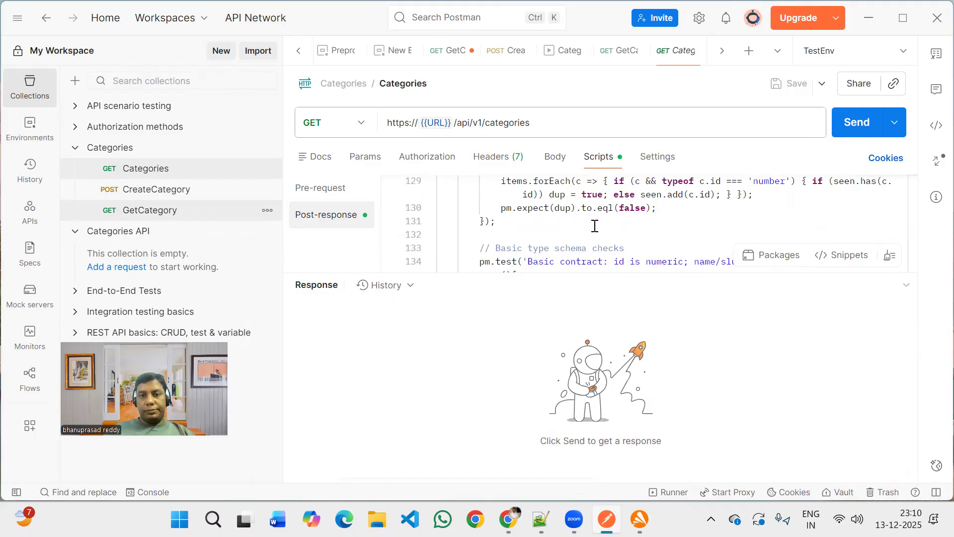
click(514, 195)
key(ctrl+a)
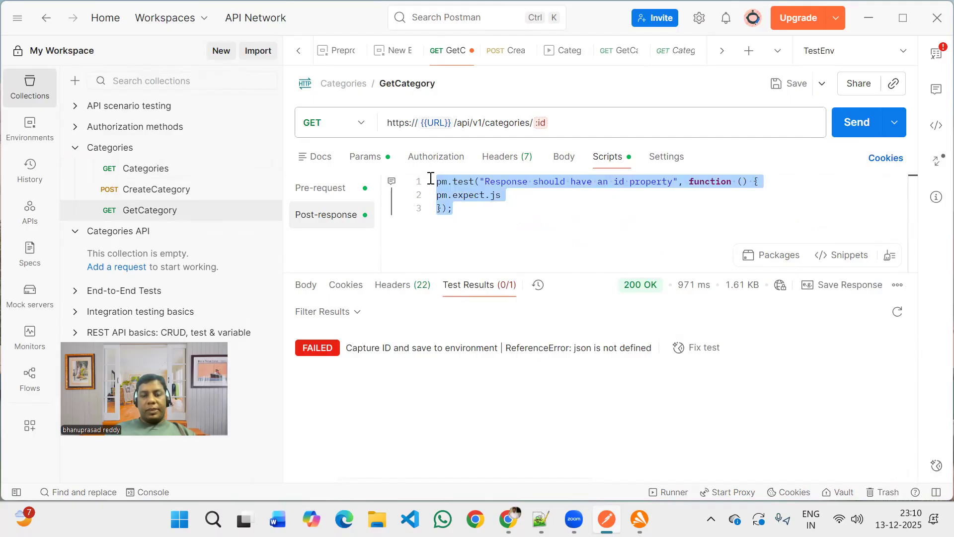
key(BackSpace)
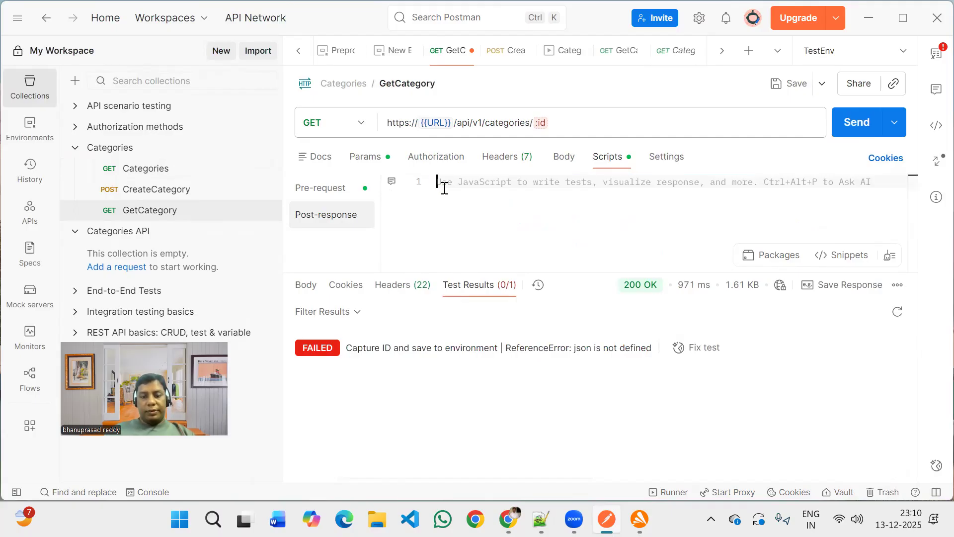
key(ctrl+z)
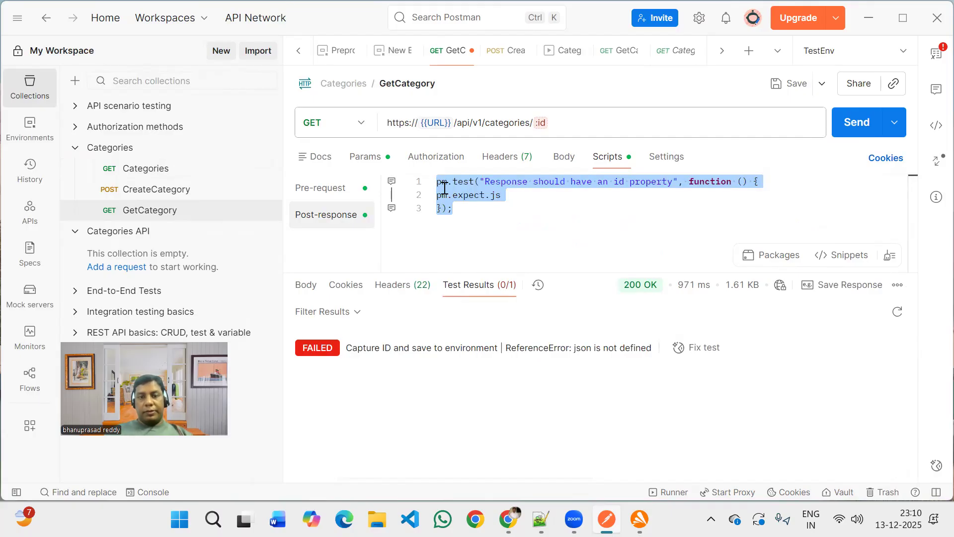
Delete the unfinished pm.expect.js line inside the GetCategory test body.
click(538, 191)
key(BackSpace)
key(BackSpace)
key(BackSpace)
key(BackSpace)
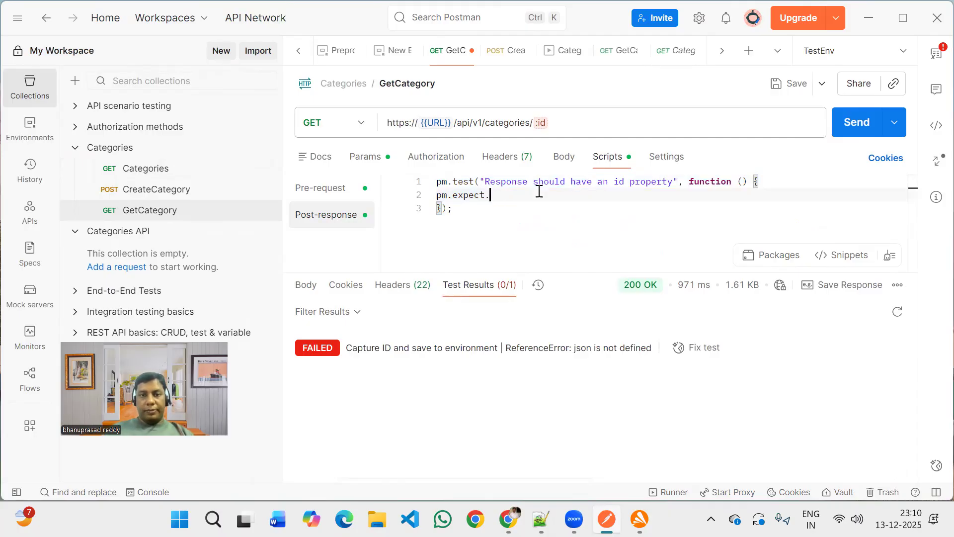
key(BackSpace)
key(BackSpace)
key(BackSpace)
key(BackSpace)
key(BackSpace)
key(BackSpace)
key(BackSpace)
key(BackSpace)
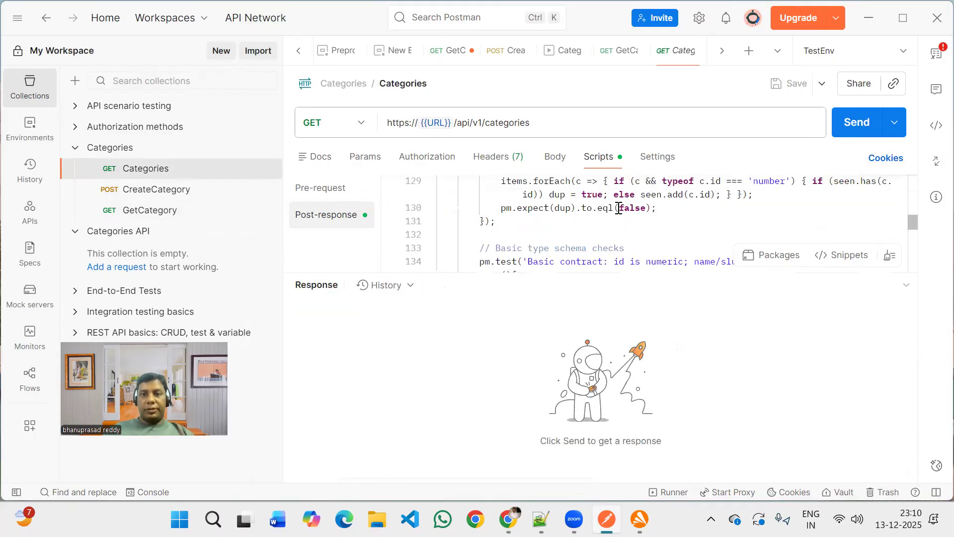
Copy the Status code is 200 test from the Categories script into the GetCategory post-response script.
double_click(619, 208)
key(ctrl+f)
text(status)
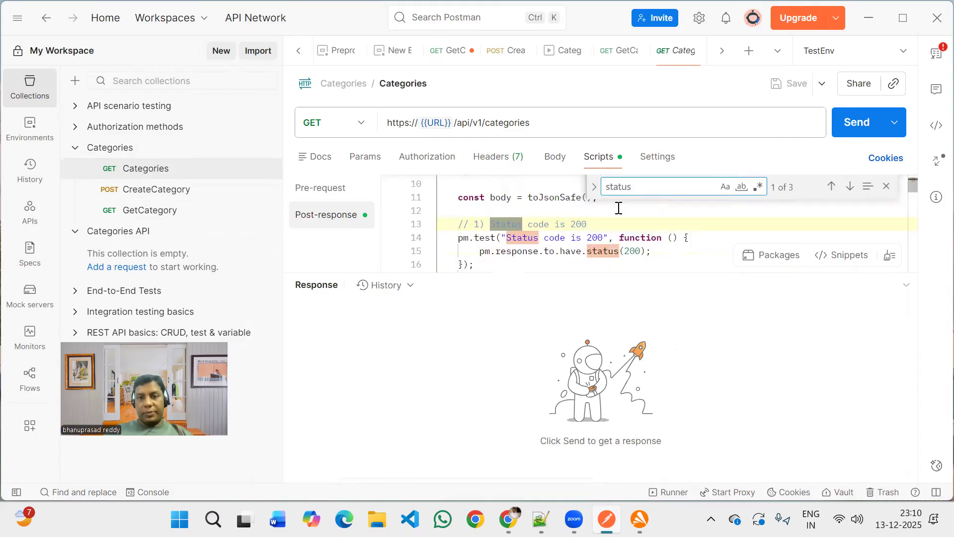
click(481, 266)
shift+click(457, 251)
shift+click(448, 238)
key(ctrl+c)
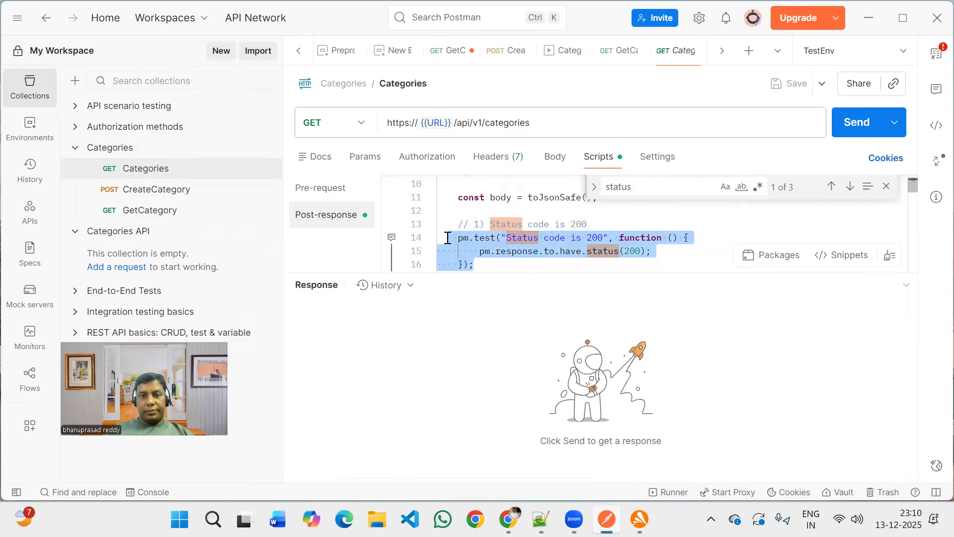
click(167, 212)
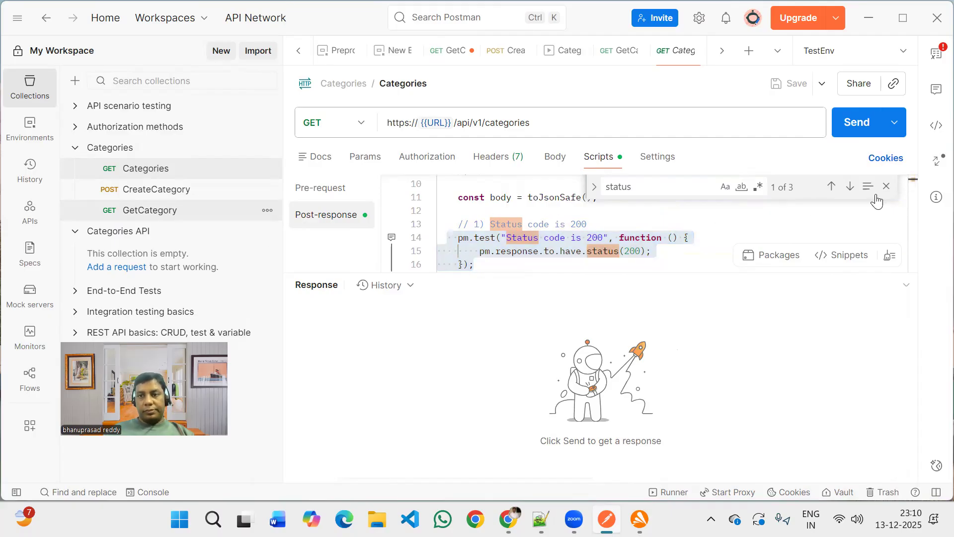
click(201, 211)
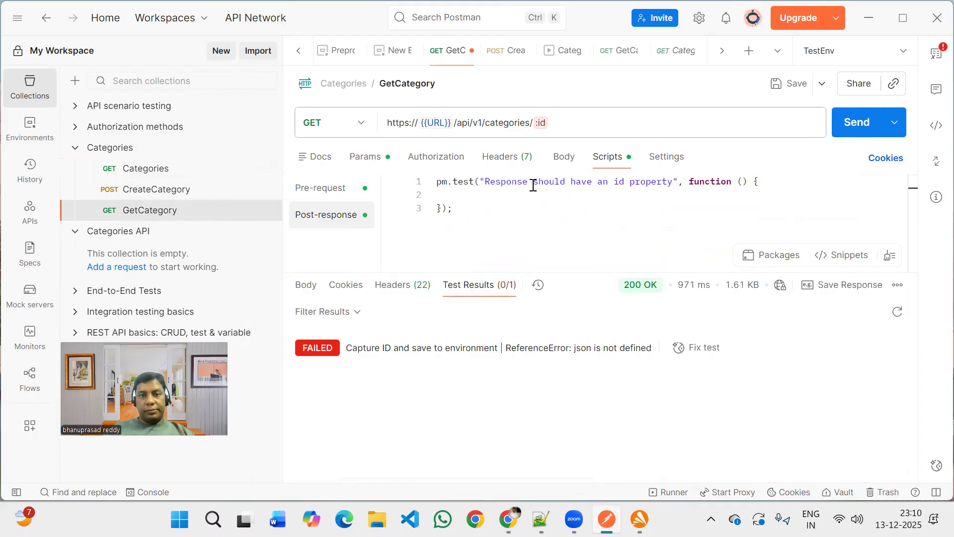
click(514, 193)
key(ctrl+v)
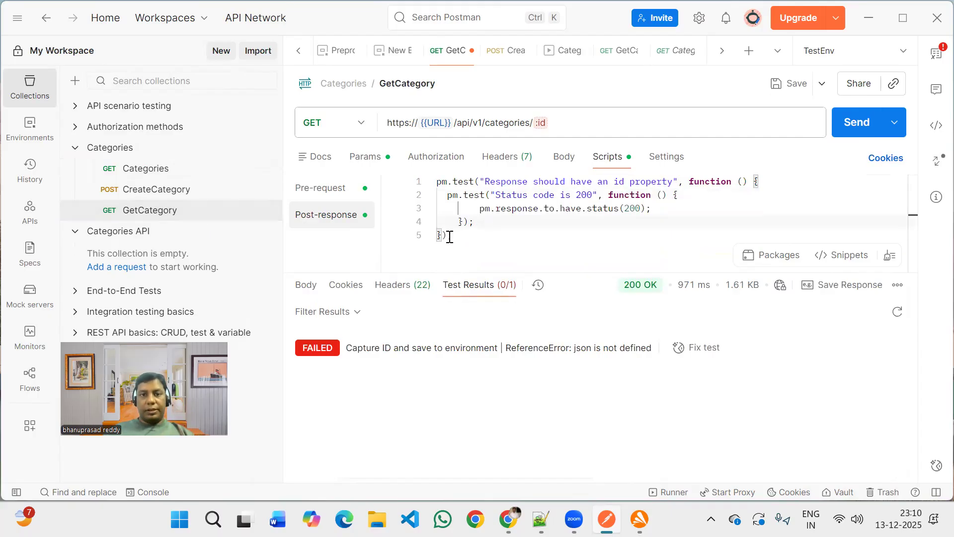
Remove the outer Response should have an id property test wrapper, leaving only the status code test.
drag(451, 237, 436, 237)
key(BackSpace)
drag(766, 182, 430, 183)
key(BackSpace)
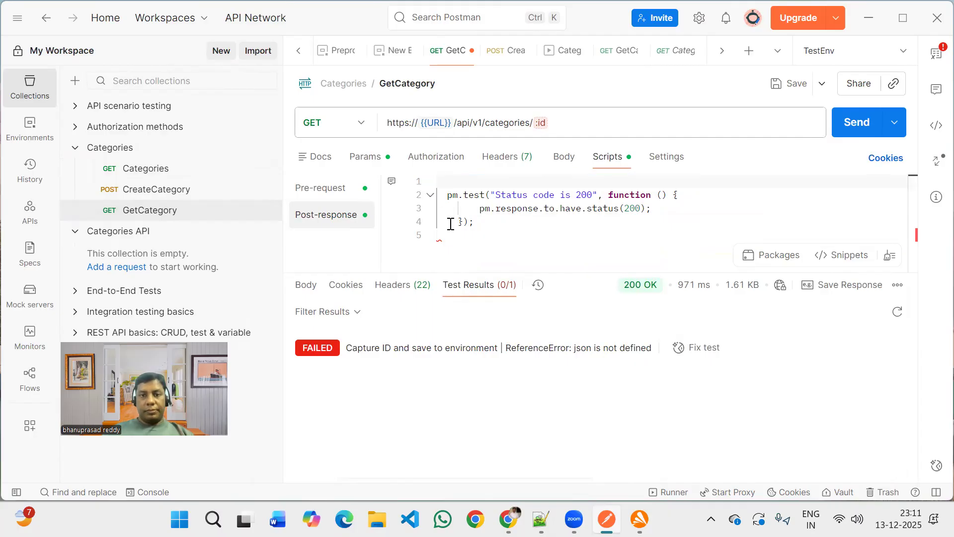
Send the GetCategory request and run the Categories collection with all three requests.
click(853, 122)
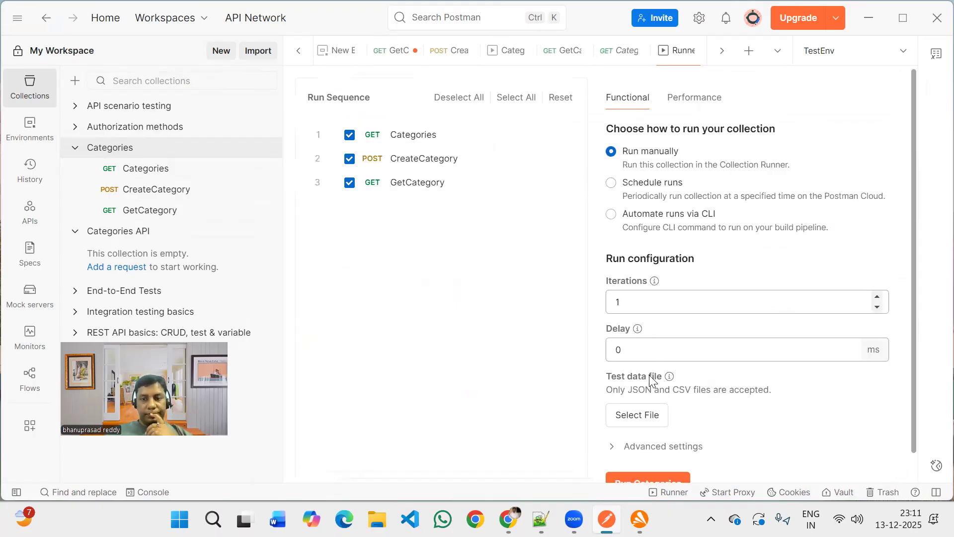
scroll(650, 380, down, 1)
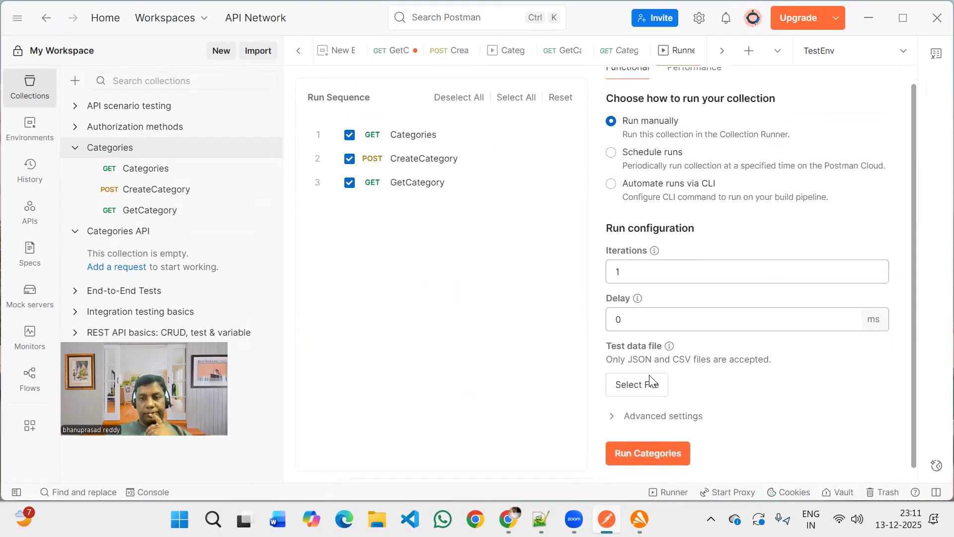
click(656, 460)
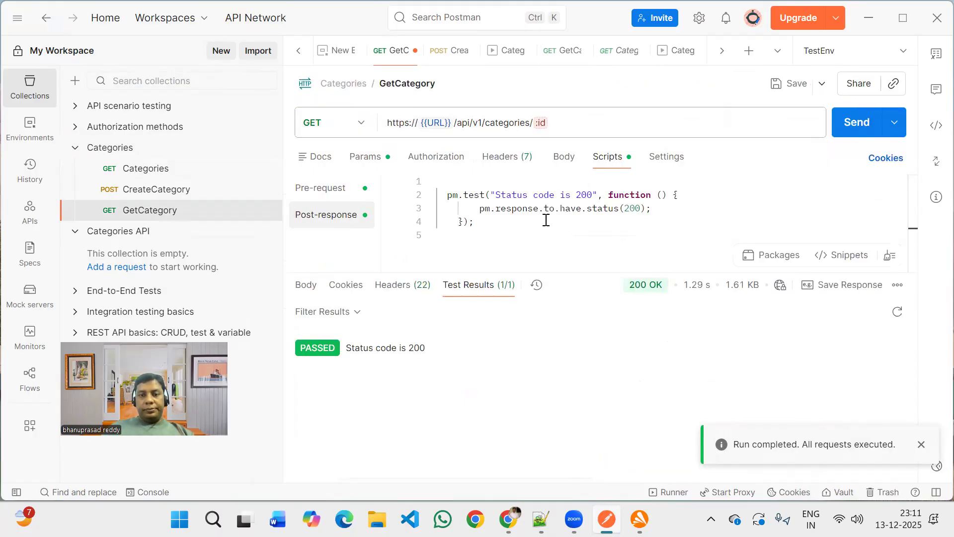
Save the GetCategory request with its updated post-response test script.
click(650, 195)
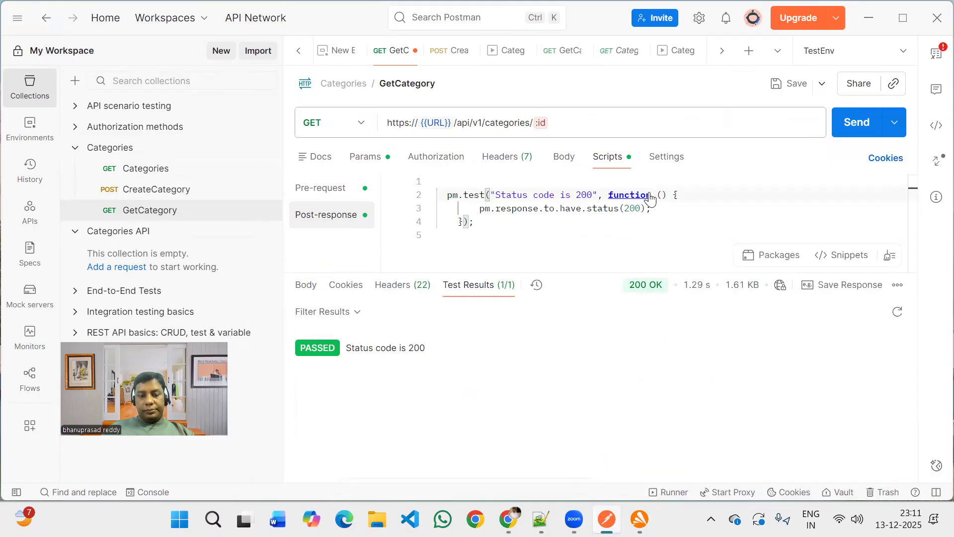
key(ctrl+s)
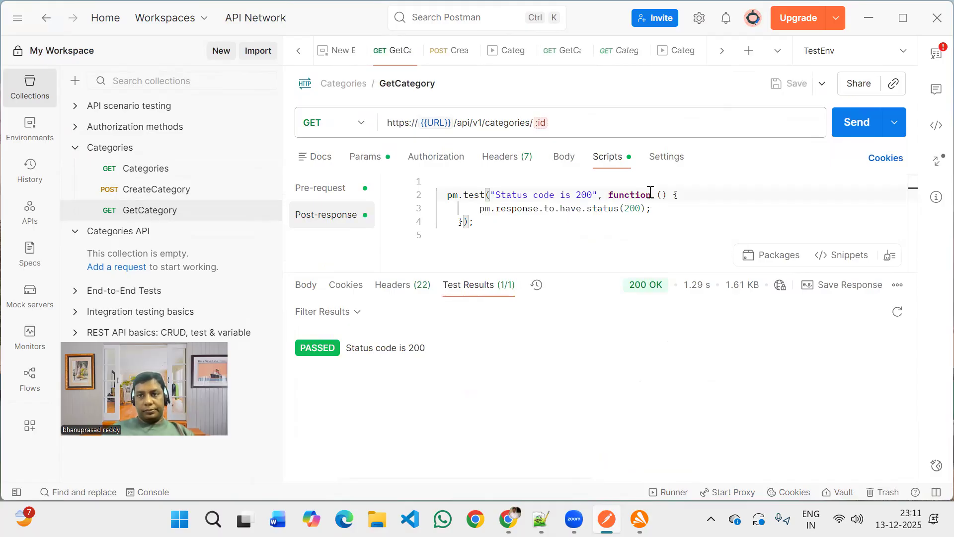
key(ctrl+s)
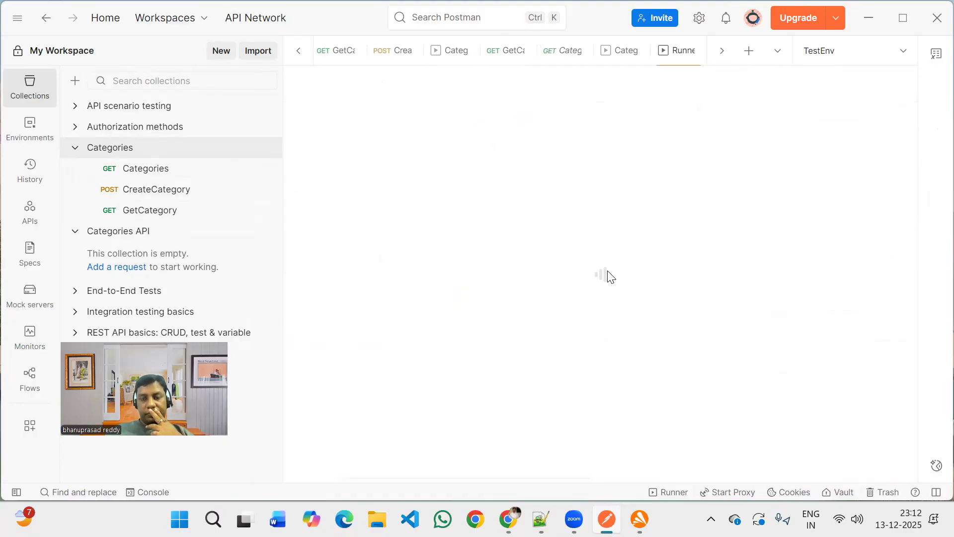
Run the Categories collection again and expand the GetCategory result to inspect its test.
scroll(630, 404, down, 1)
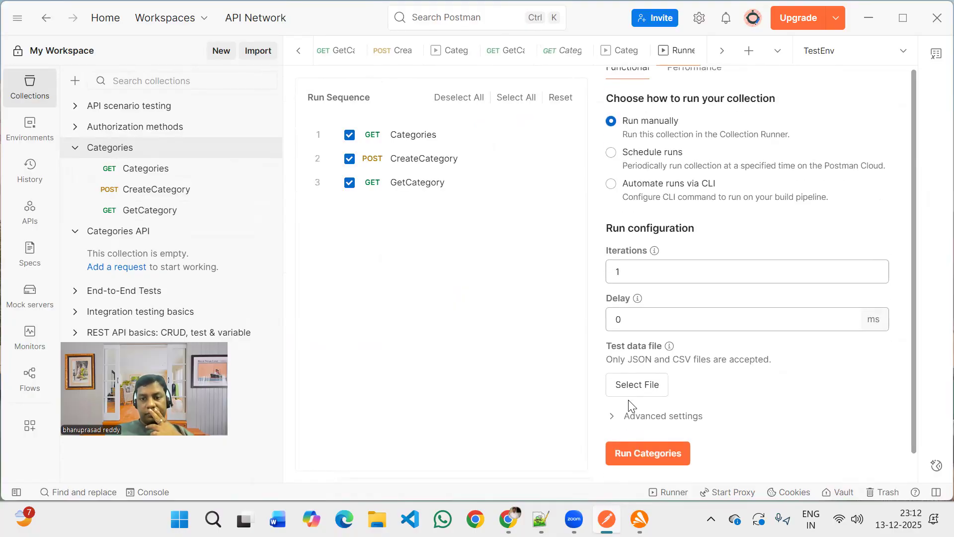
click(642, 455)
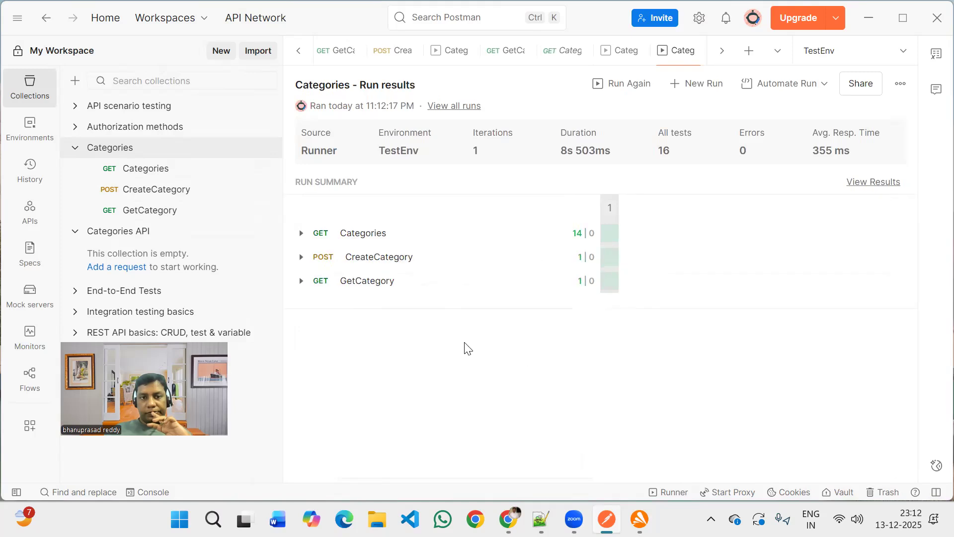
click(300, 282)
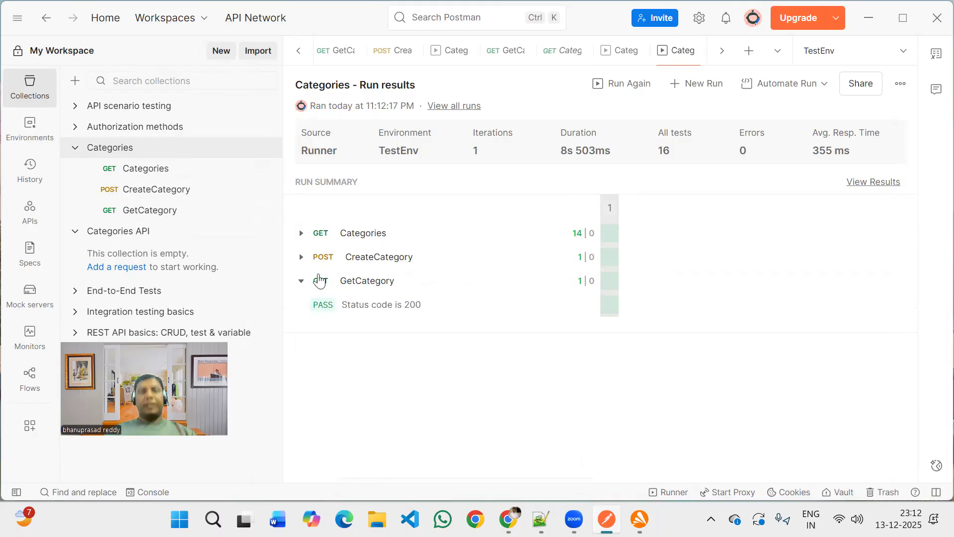
click(302, 281)
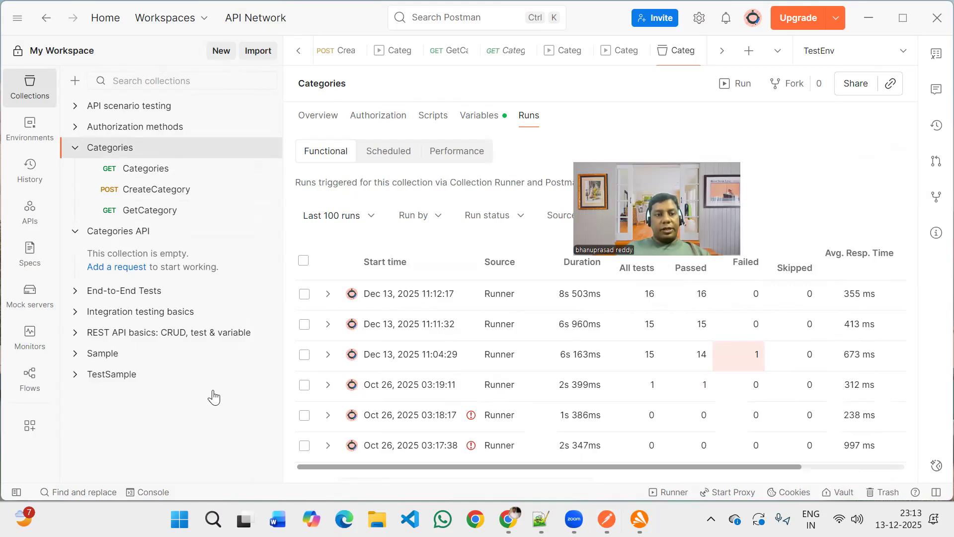
click(75, 149)
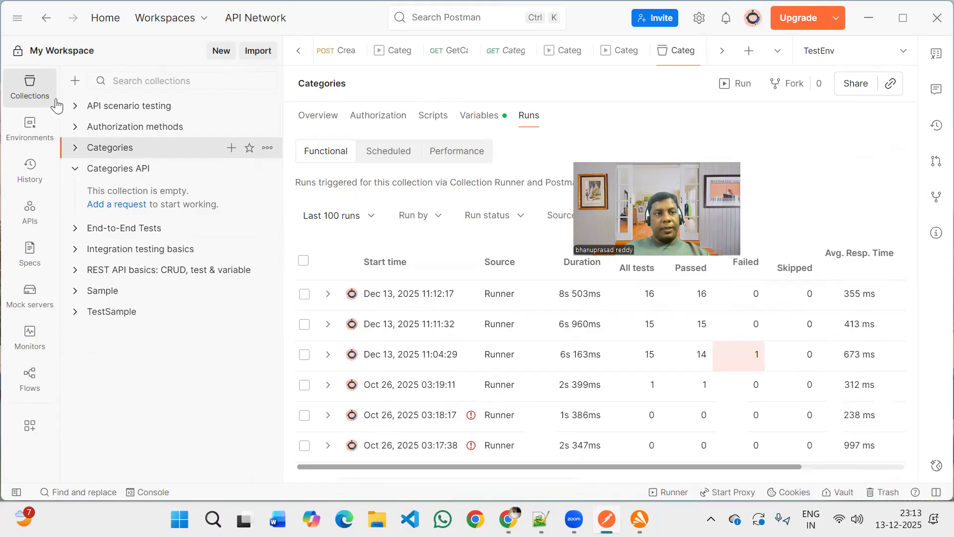
click(77, 154)
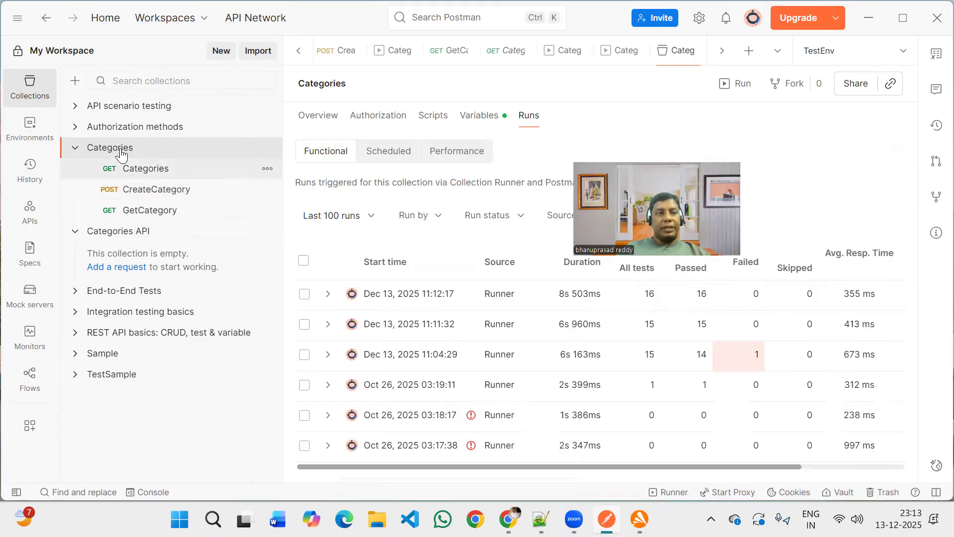
click(40, 96)
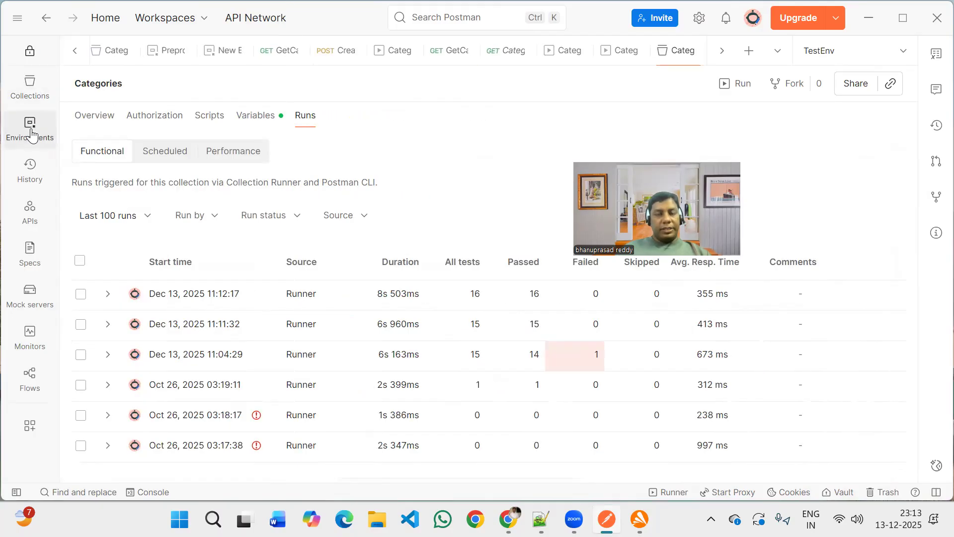
click(31, 132)
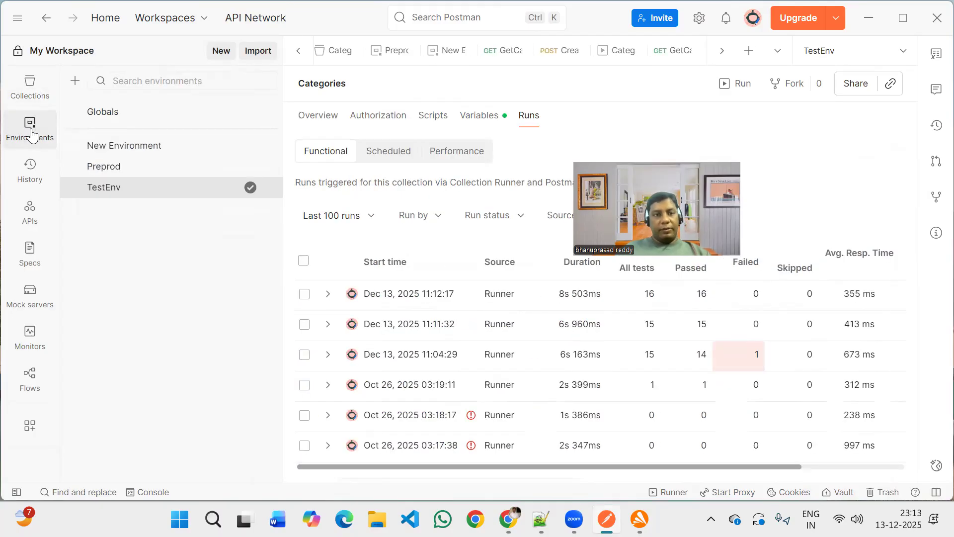
click(31, 93)
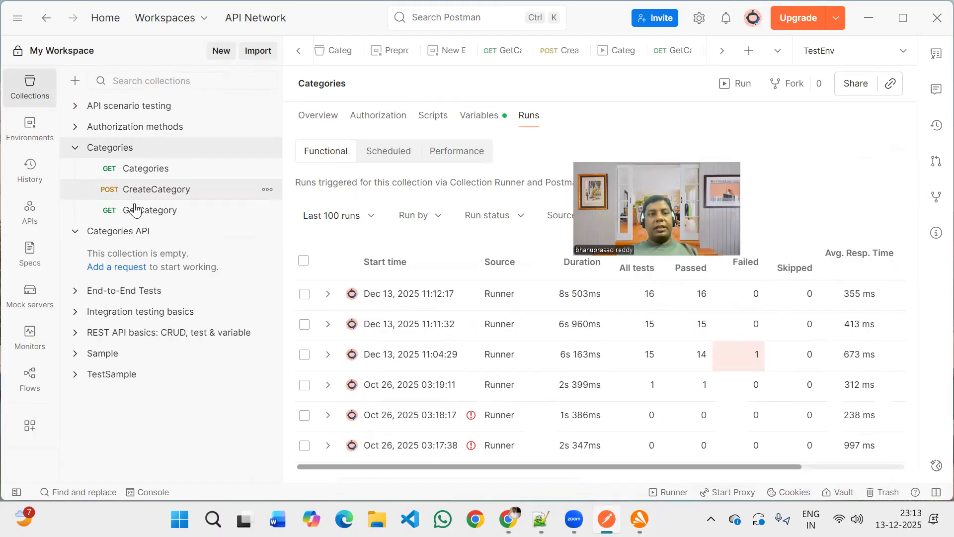